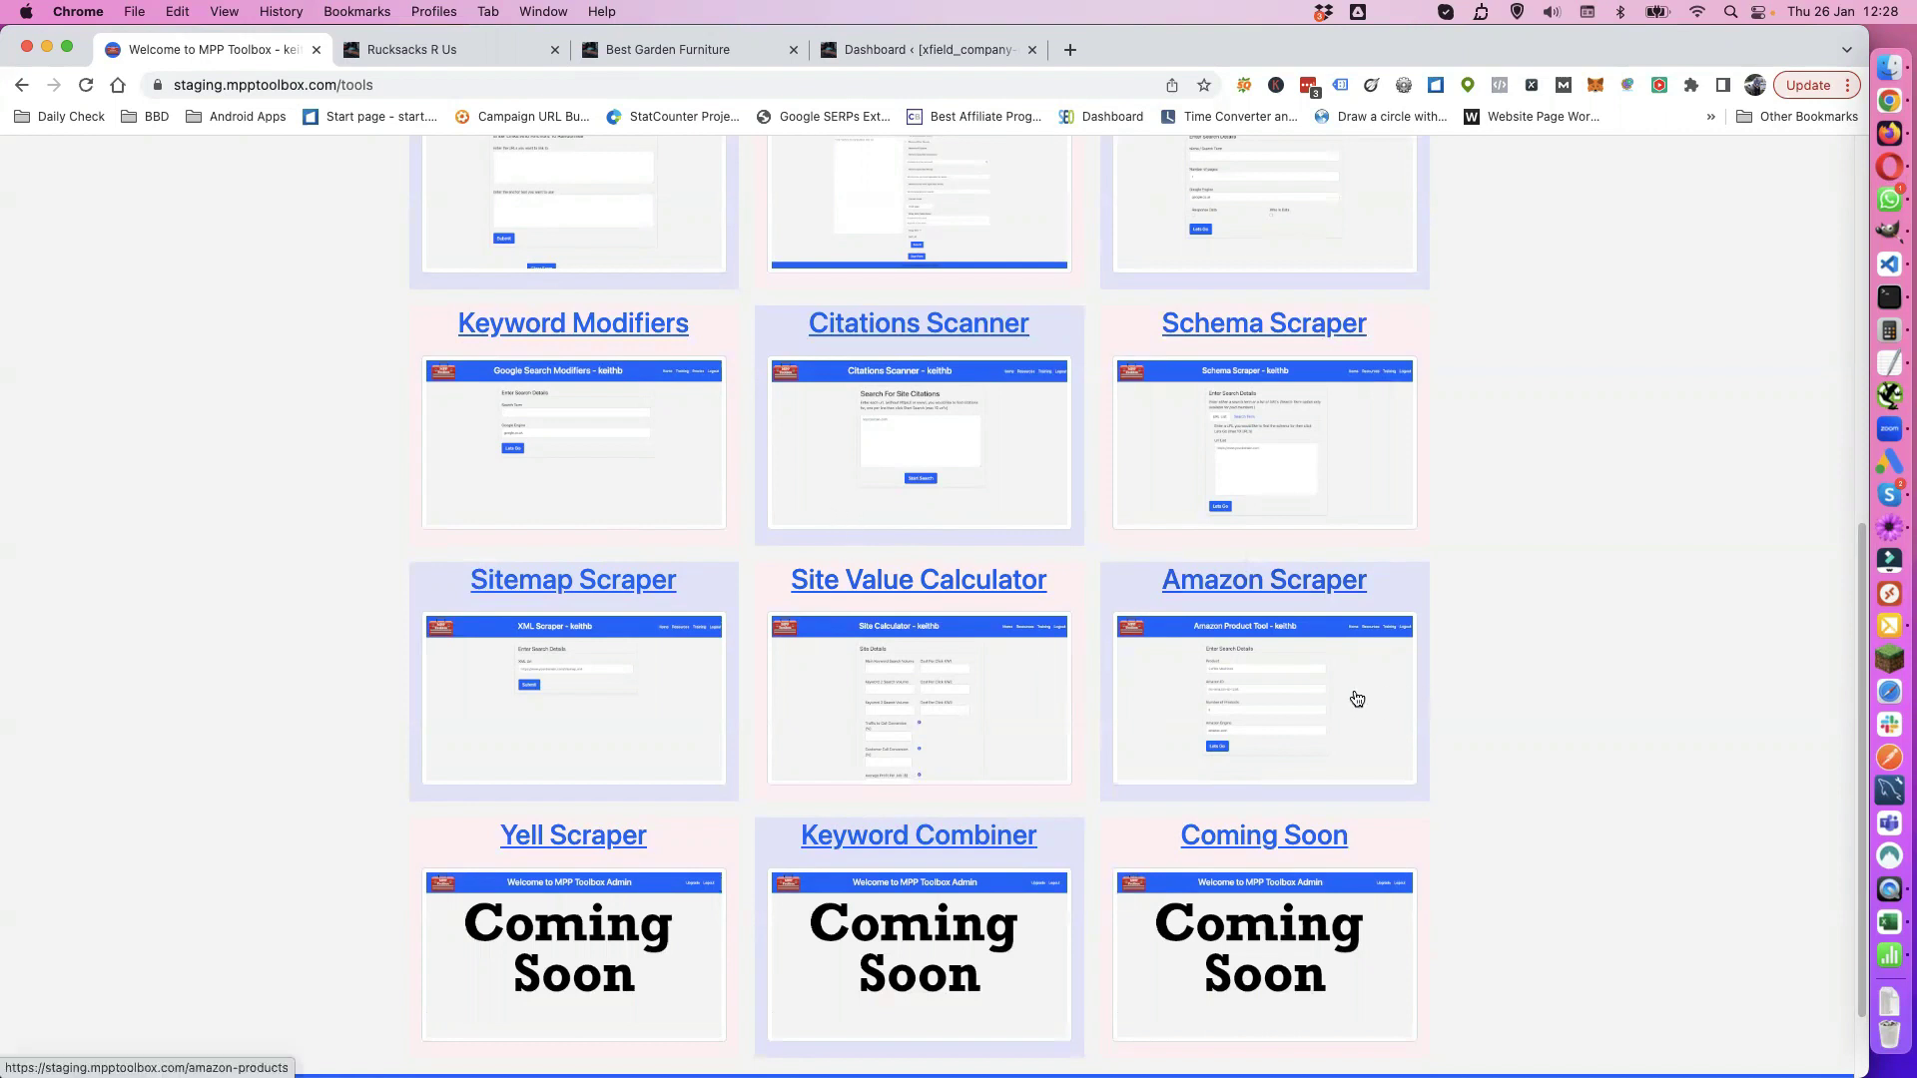
Step: Review the Rucksacks R Us demo home page, from the main heading through the featured product to the related rucksack lists
click(431, 52)
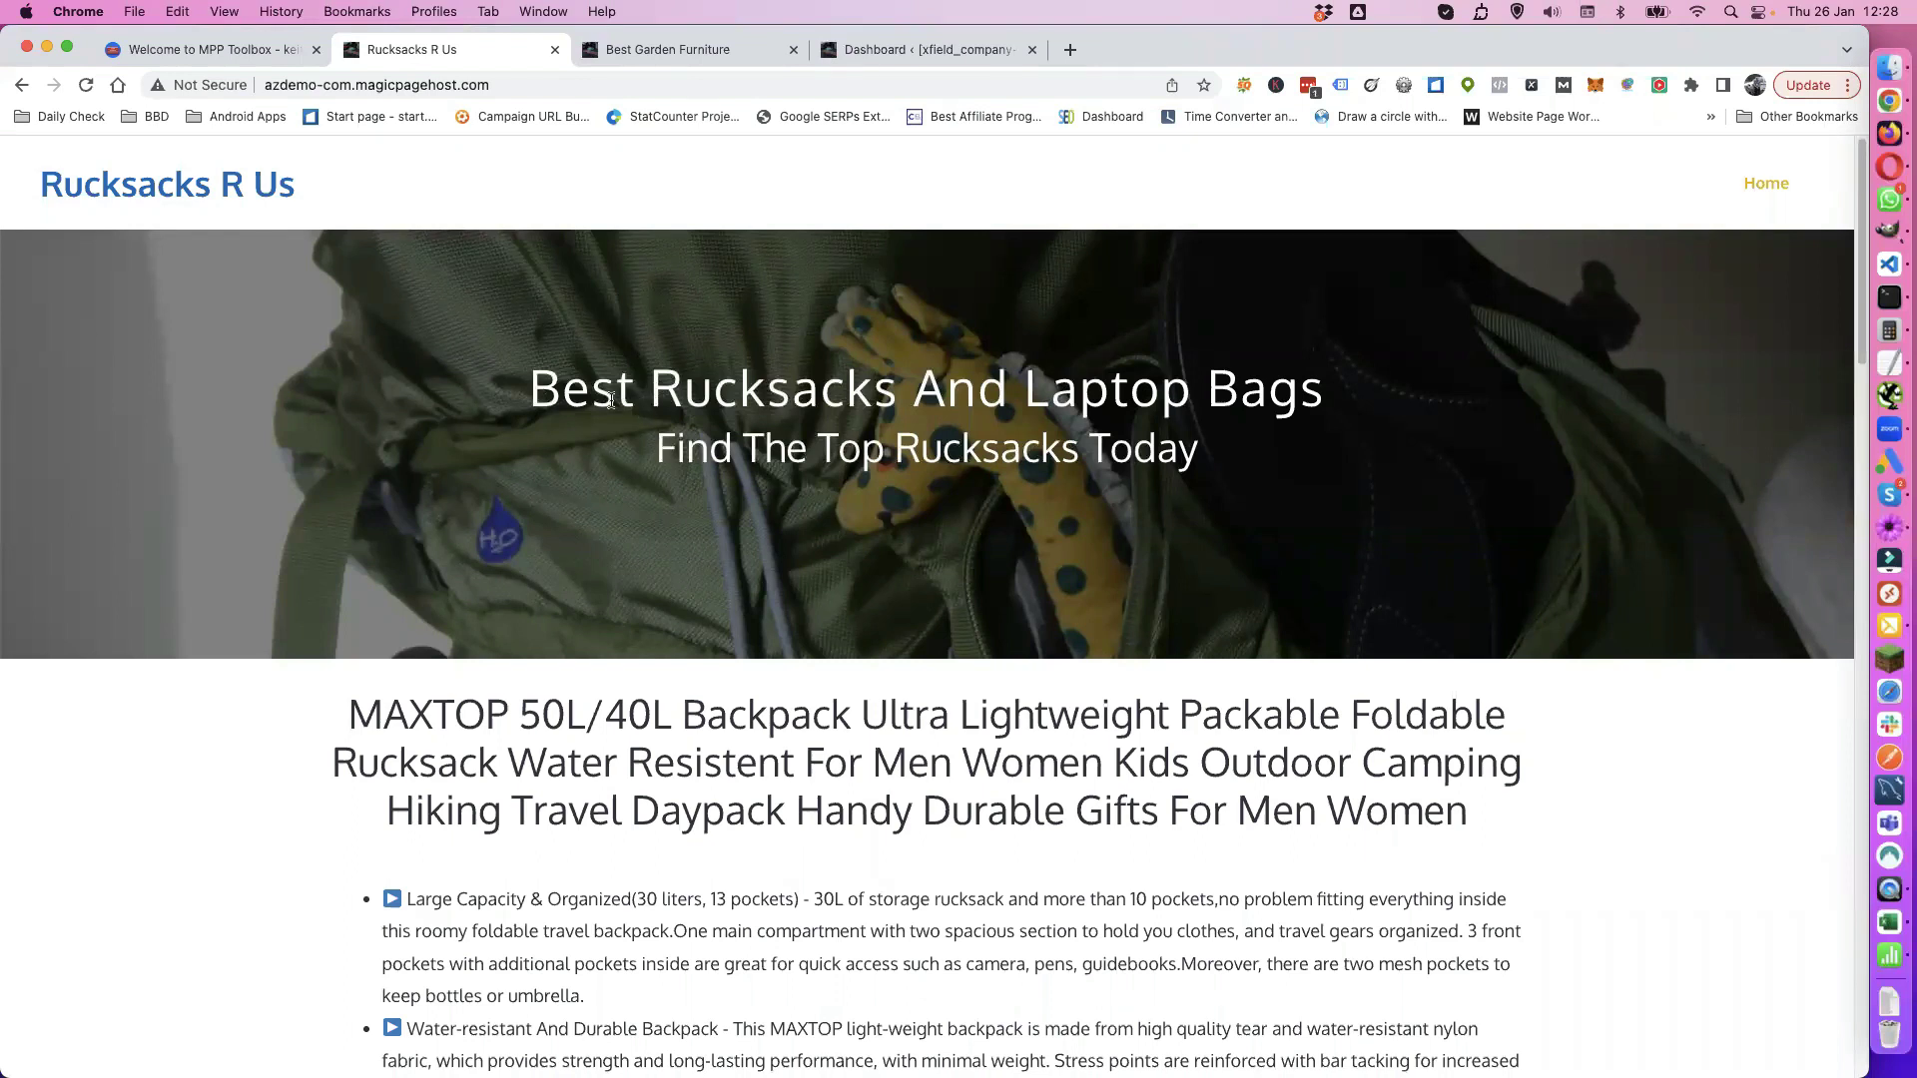
scroll(605, 405, down, 1)
scroll(599, 412, up, 1)
drag(648, 387, 910, 406)
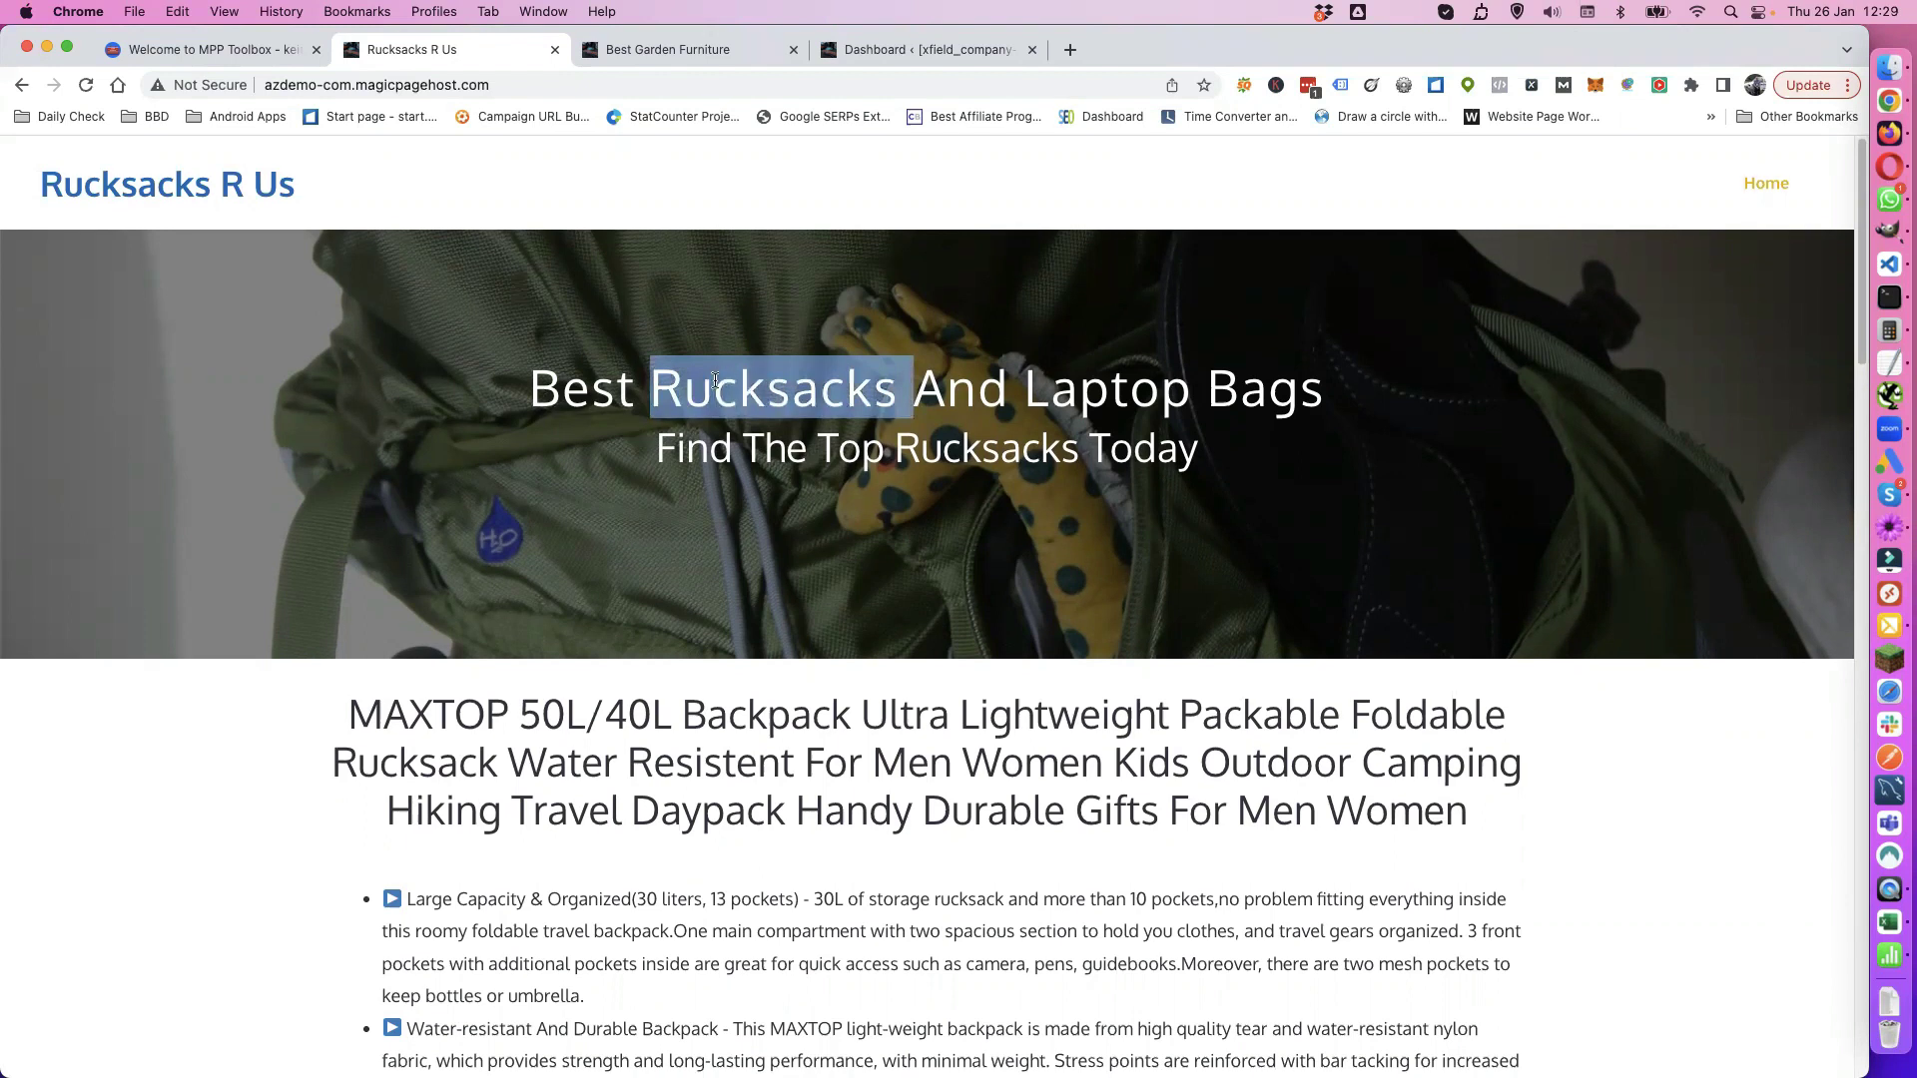
scroll(711, 380, down, 1)
scroll(689, 390, down, 1)
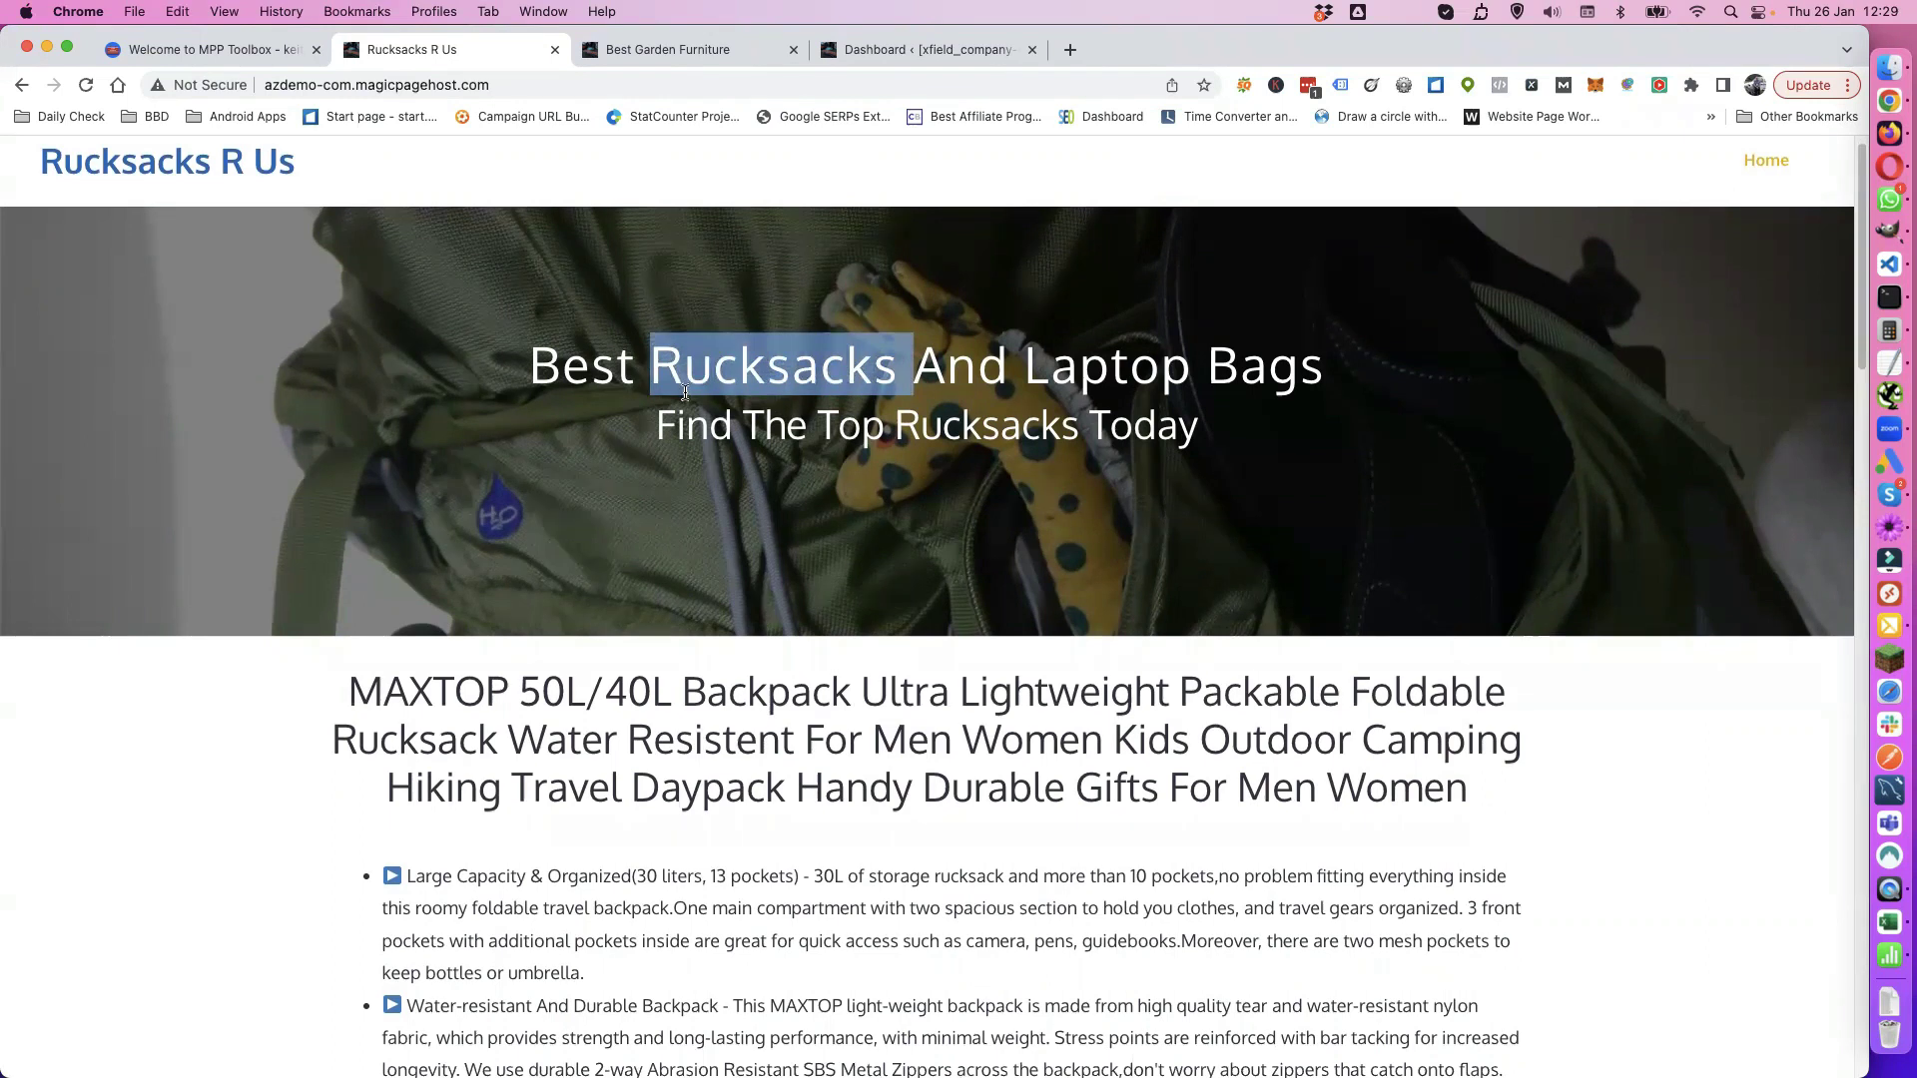
scroll(685, 393, down, 5)
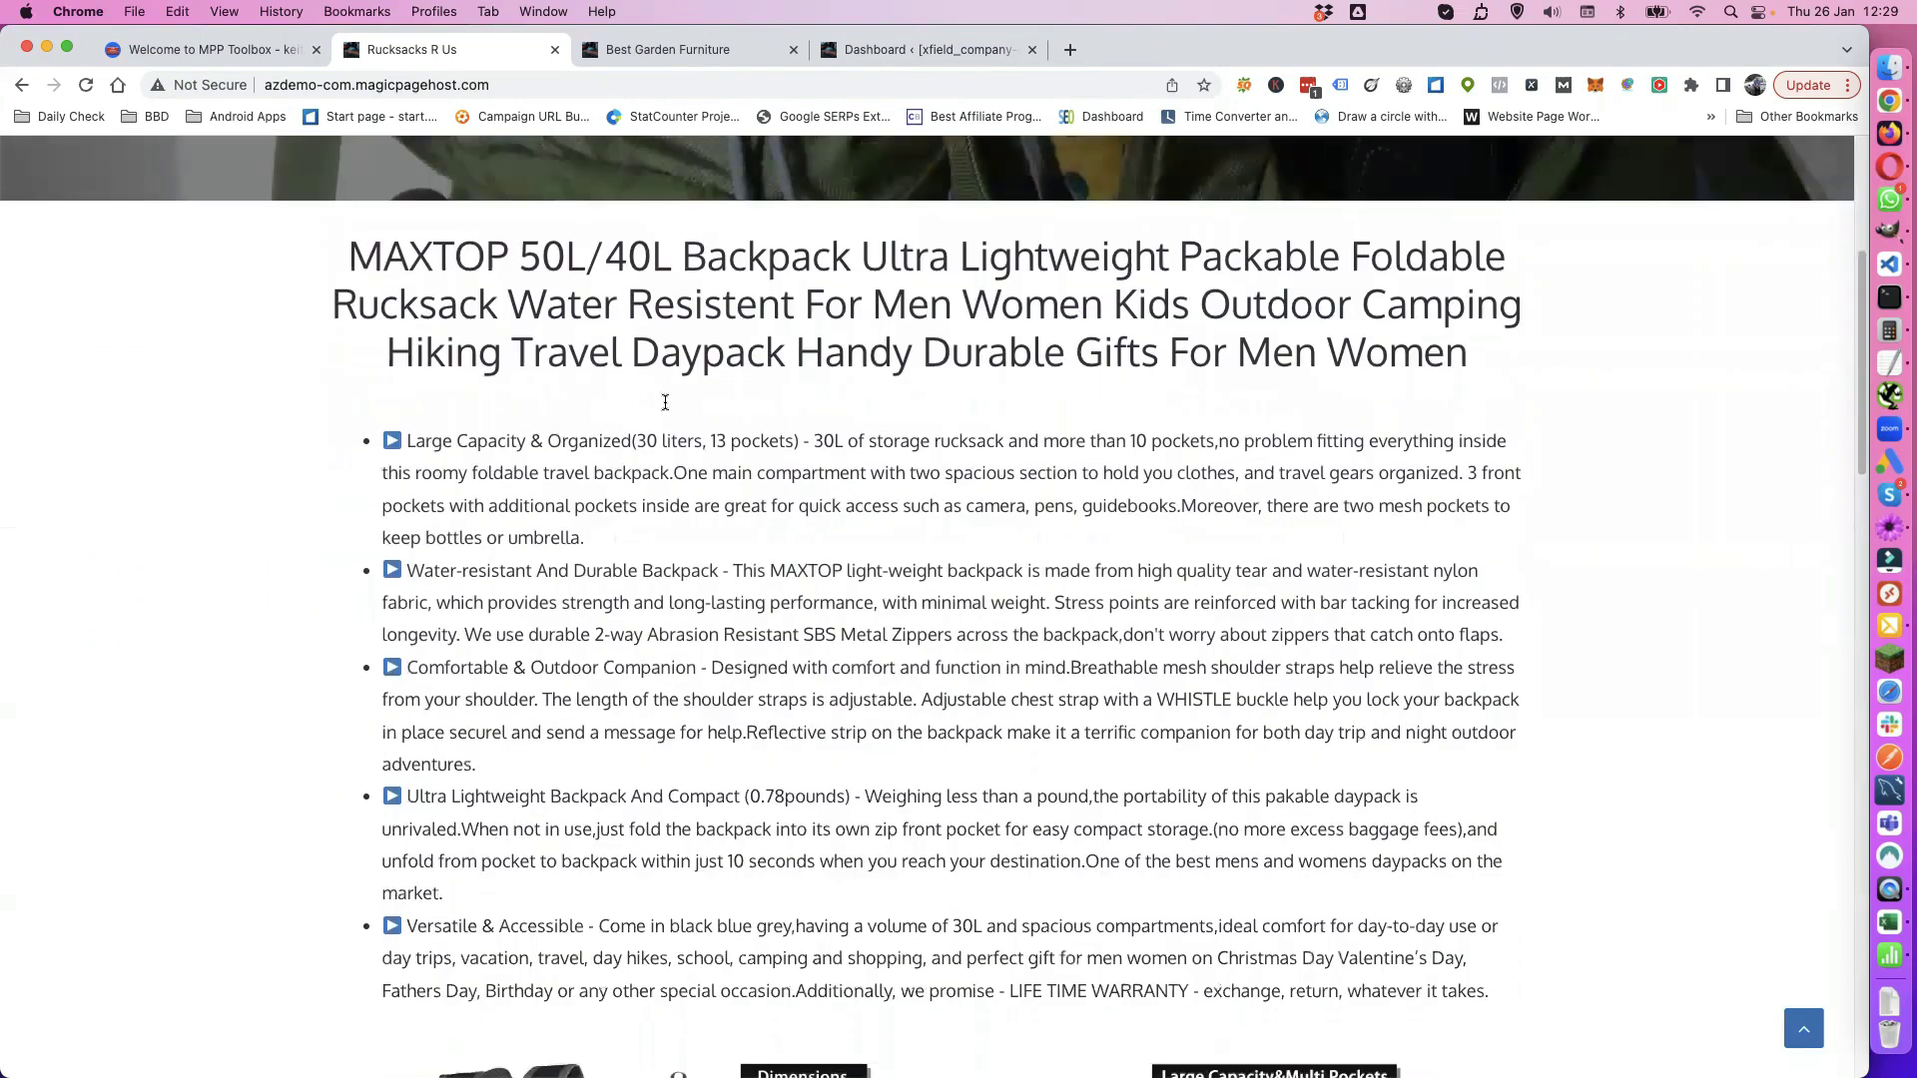
scroll(661, 402, down, 2)
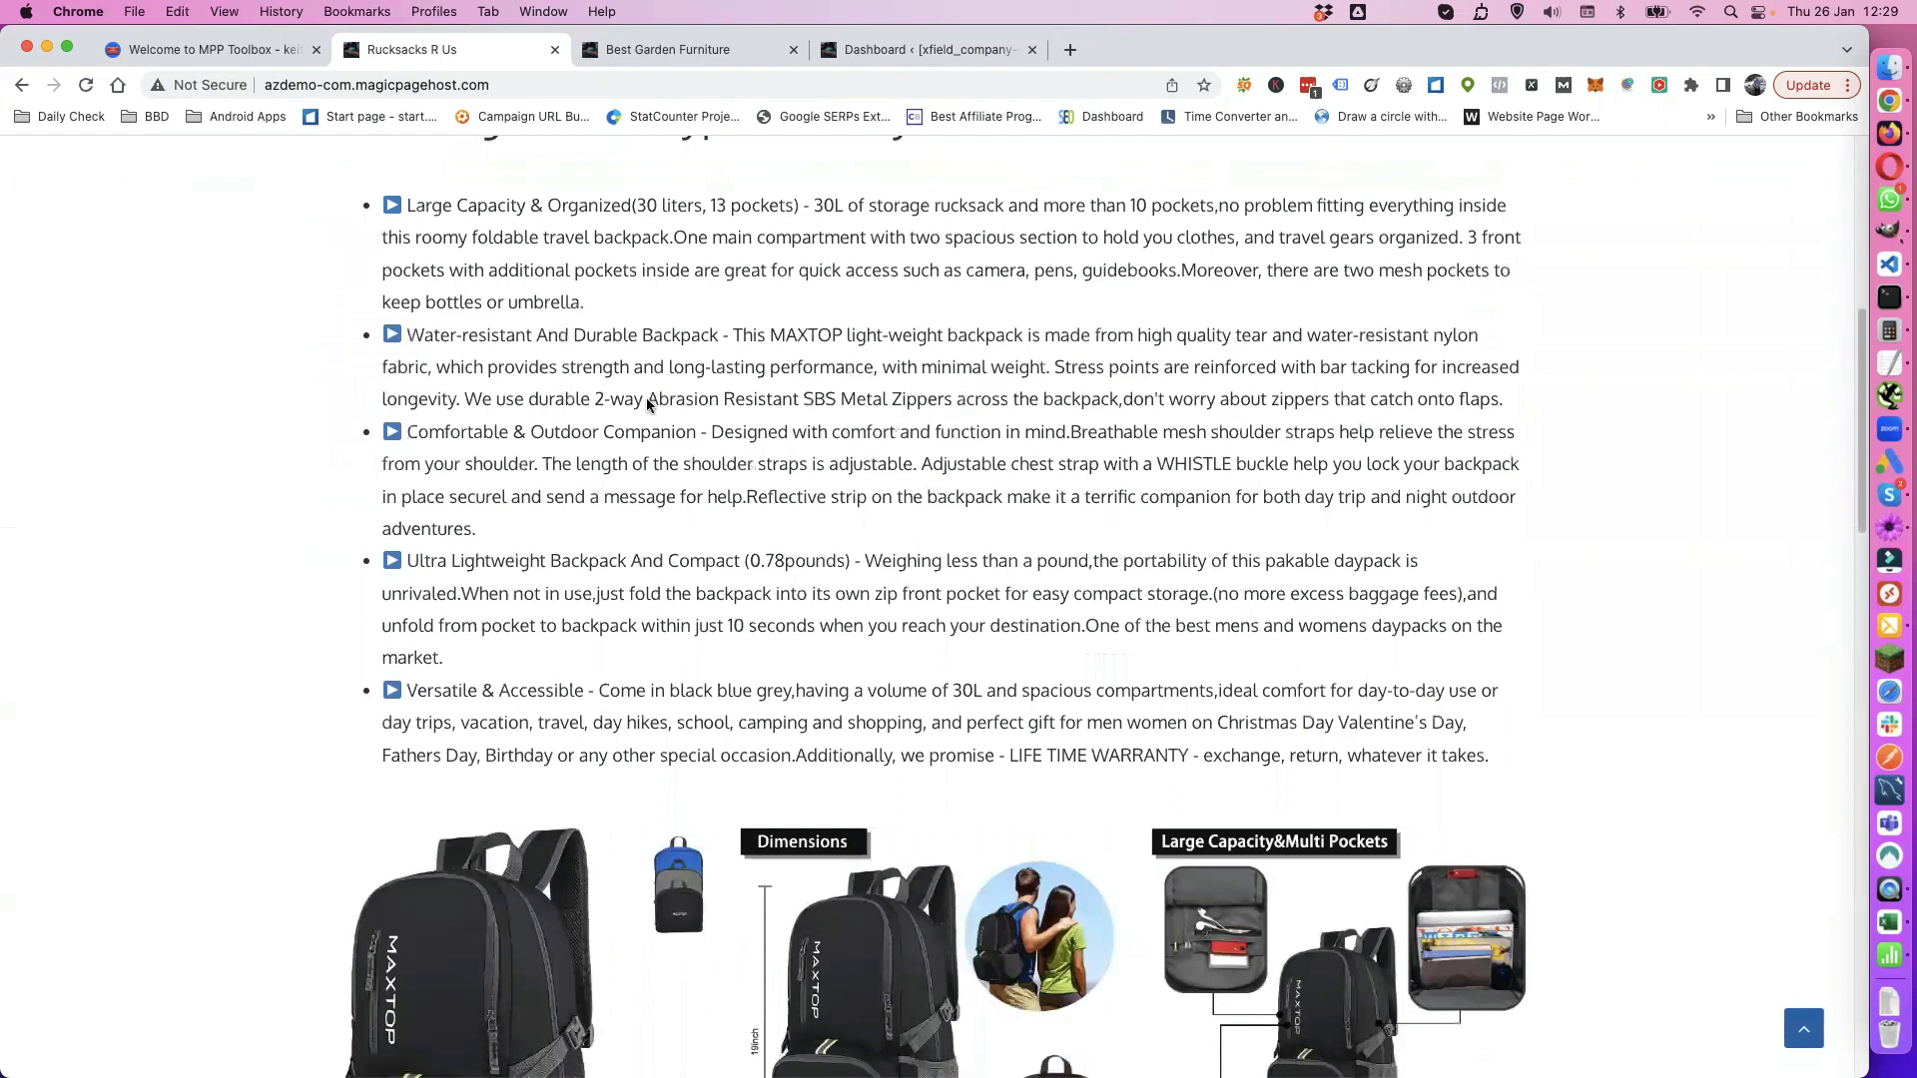
scroll(645, 397, down, 5)
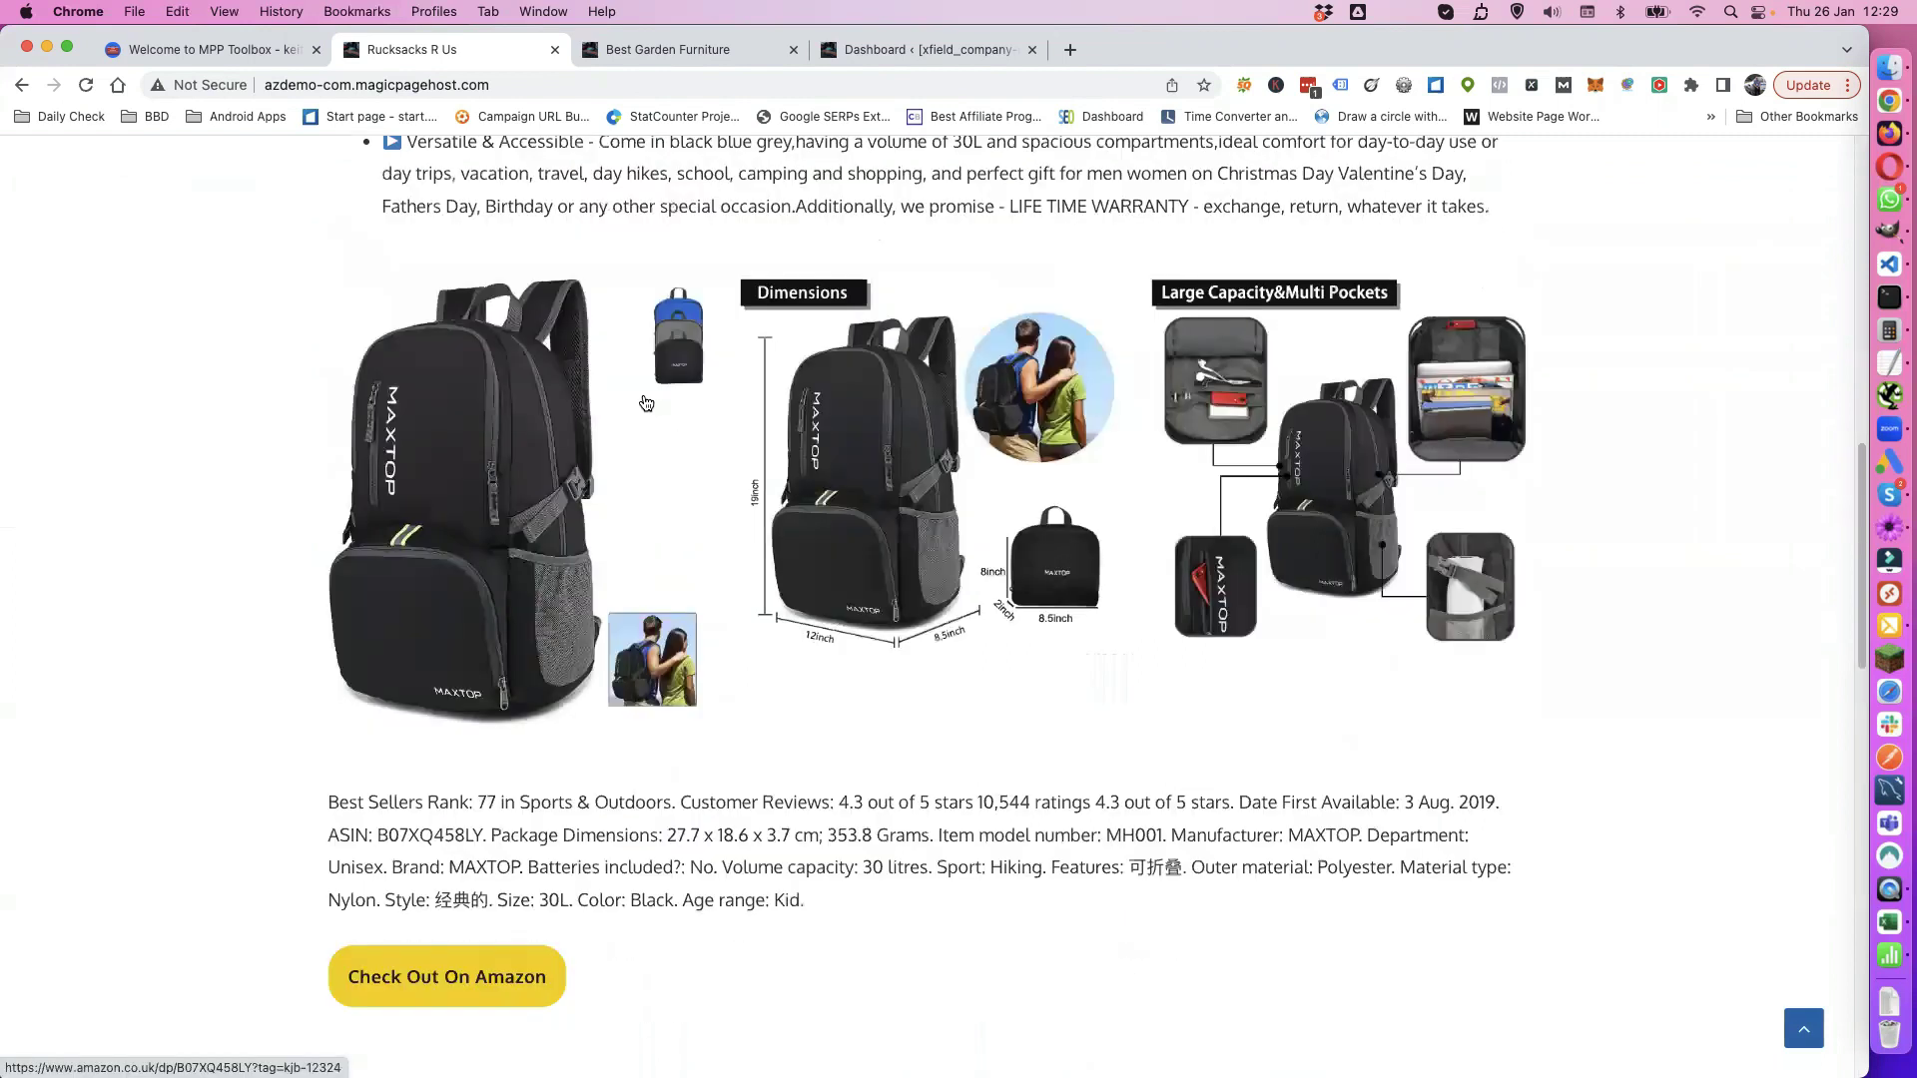
scroll(634, 408, down, 5)
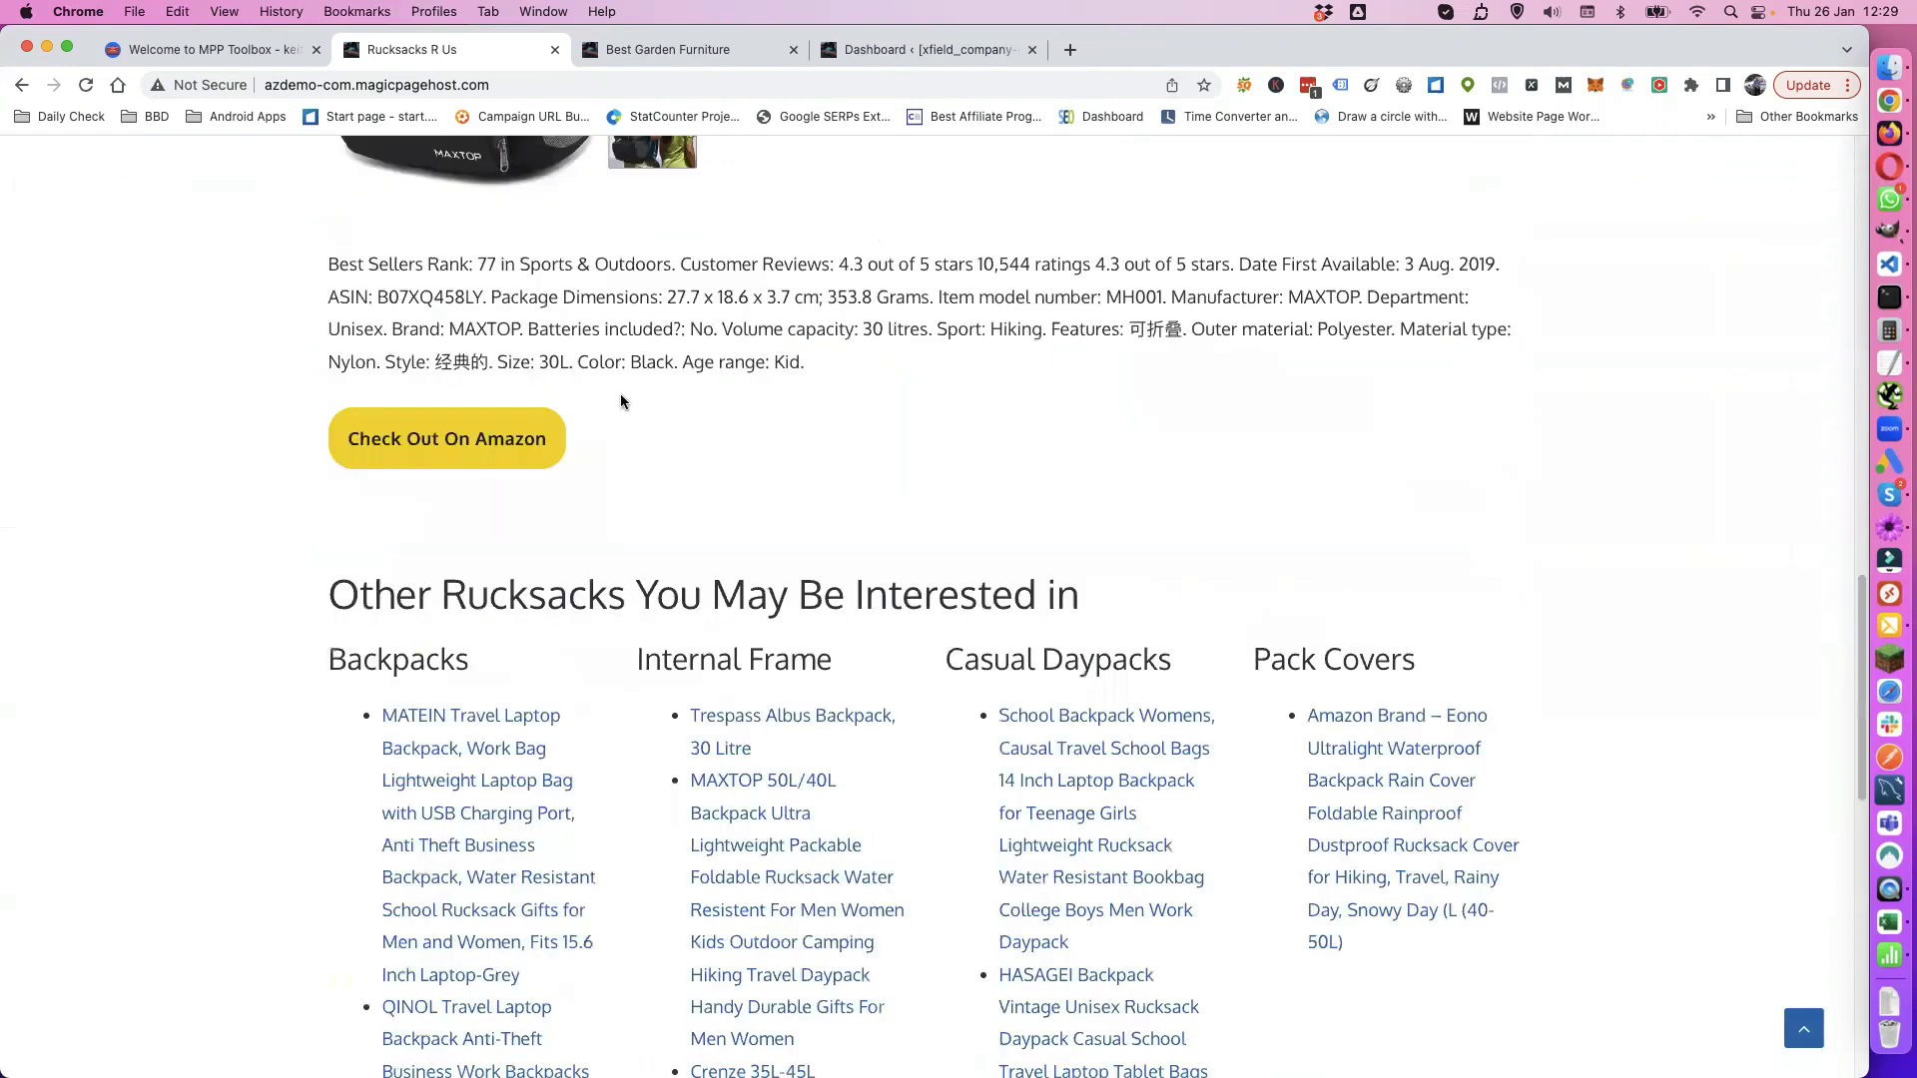
scroll(704, 374, down, 2)
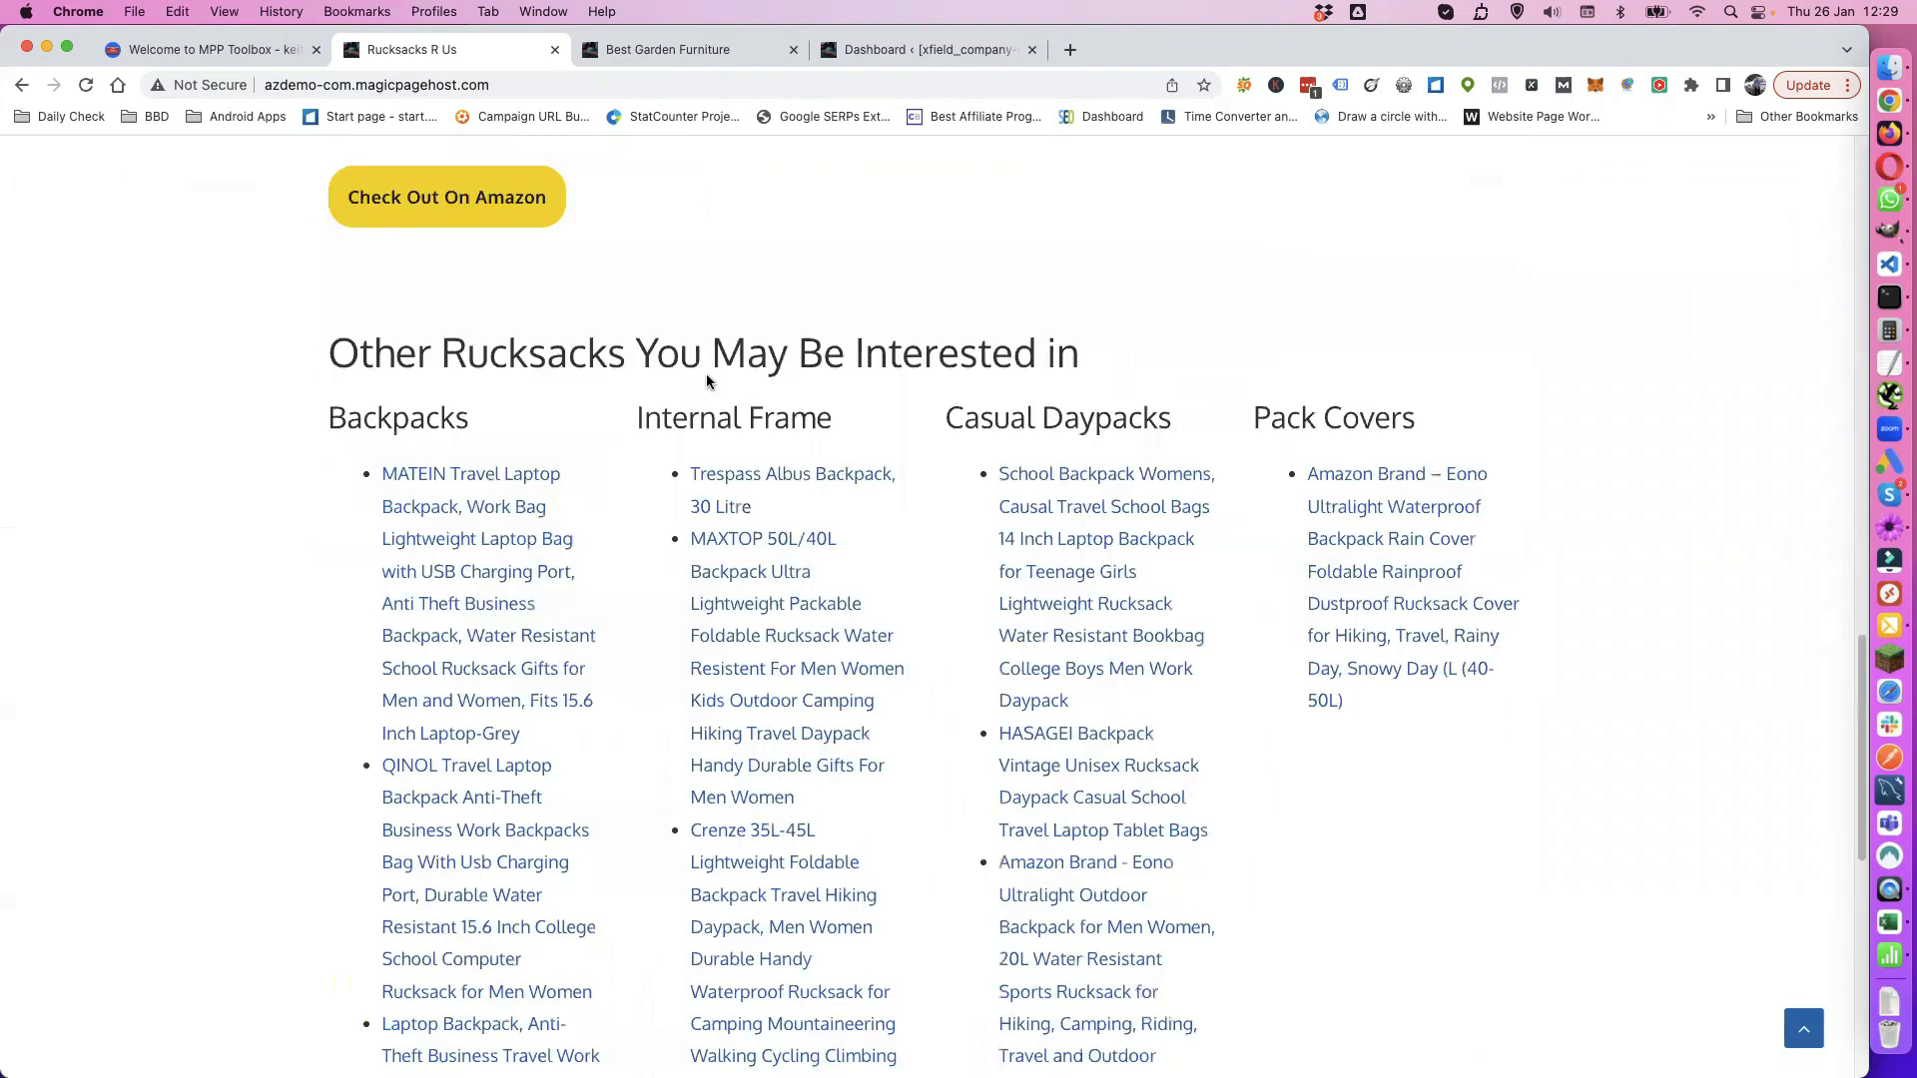
scroll(706, 381, down, 1)
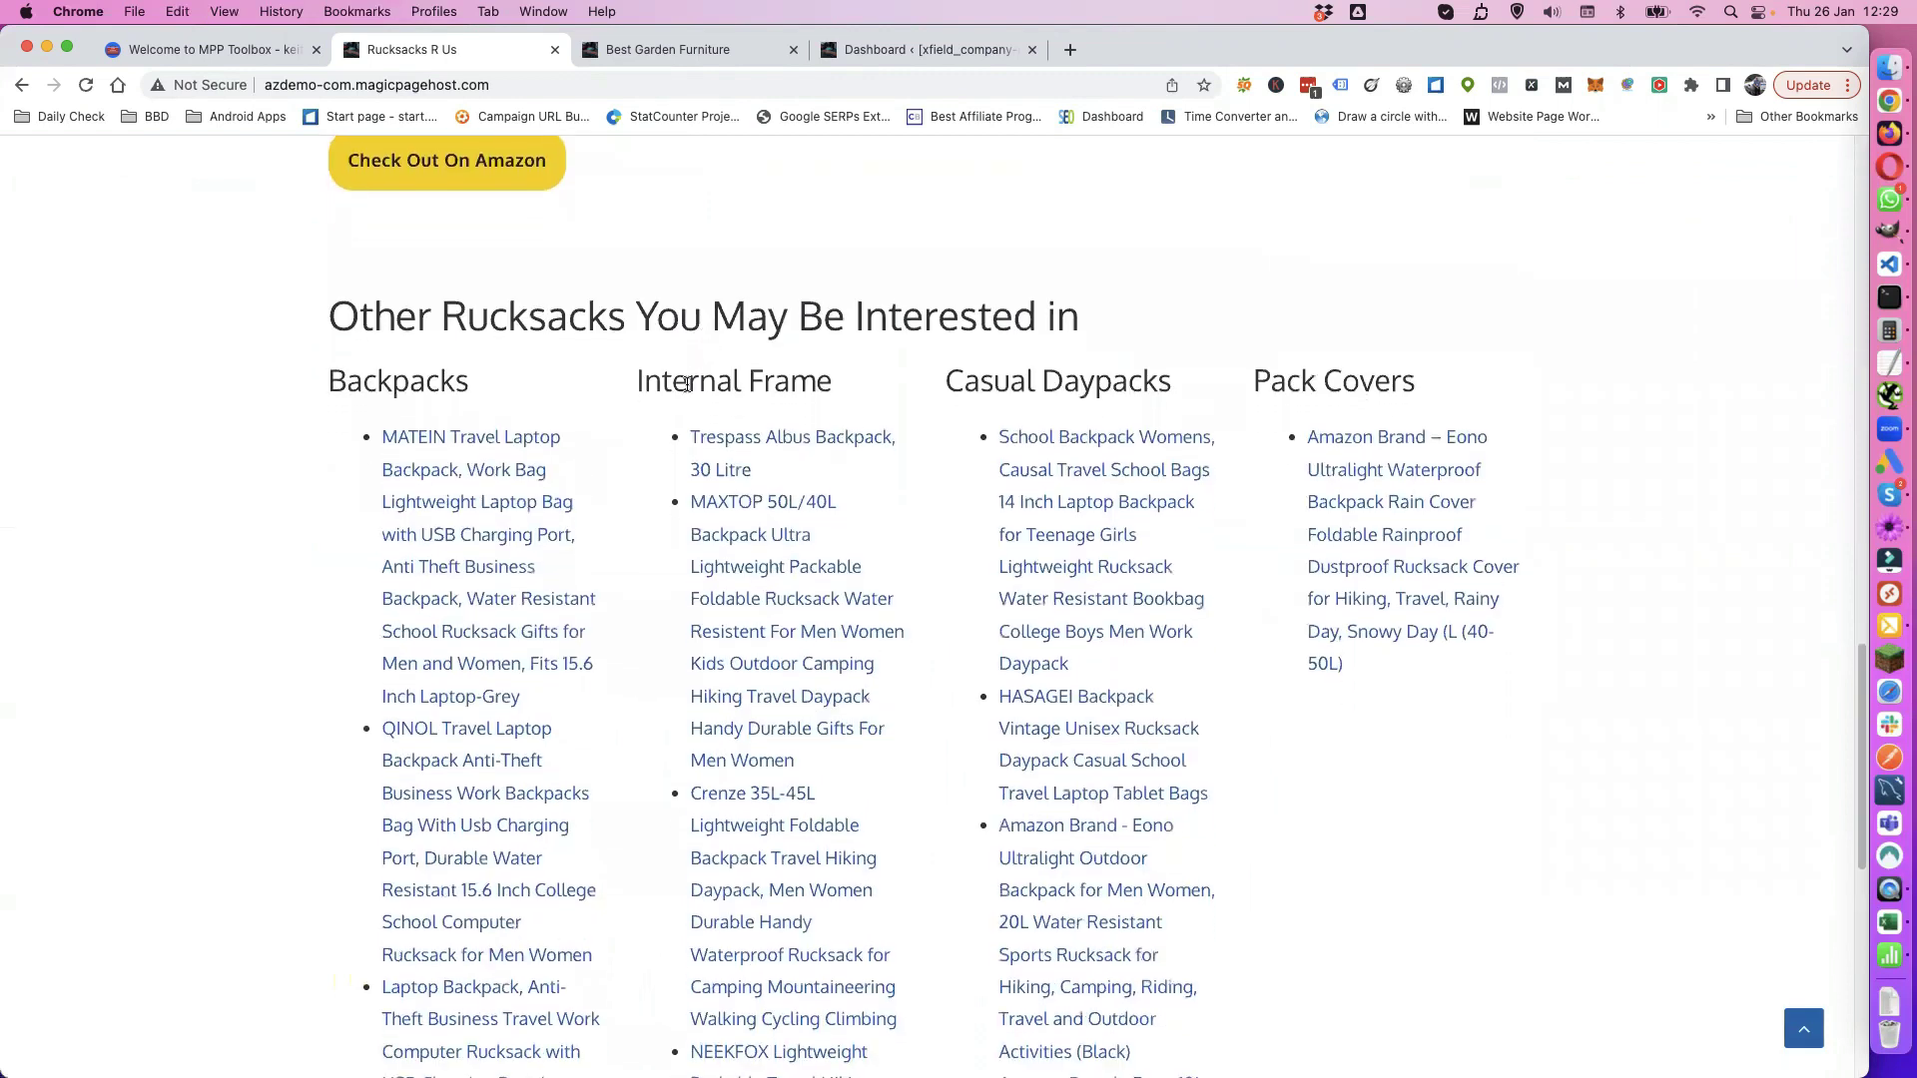
Step: Open the MATEIN Travel Laptop Backpack page from the Backpacks list and review it through to its related products
click(496, 440)
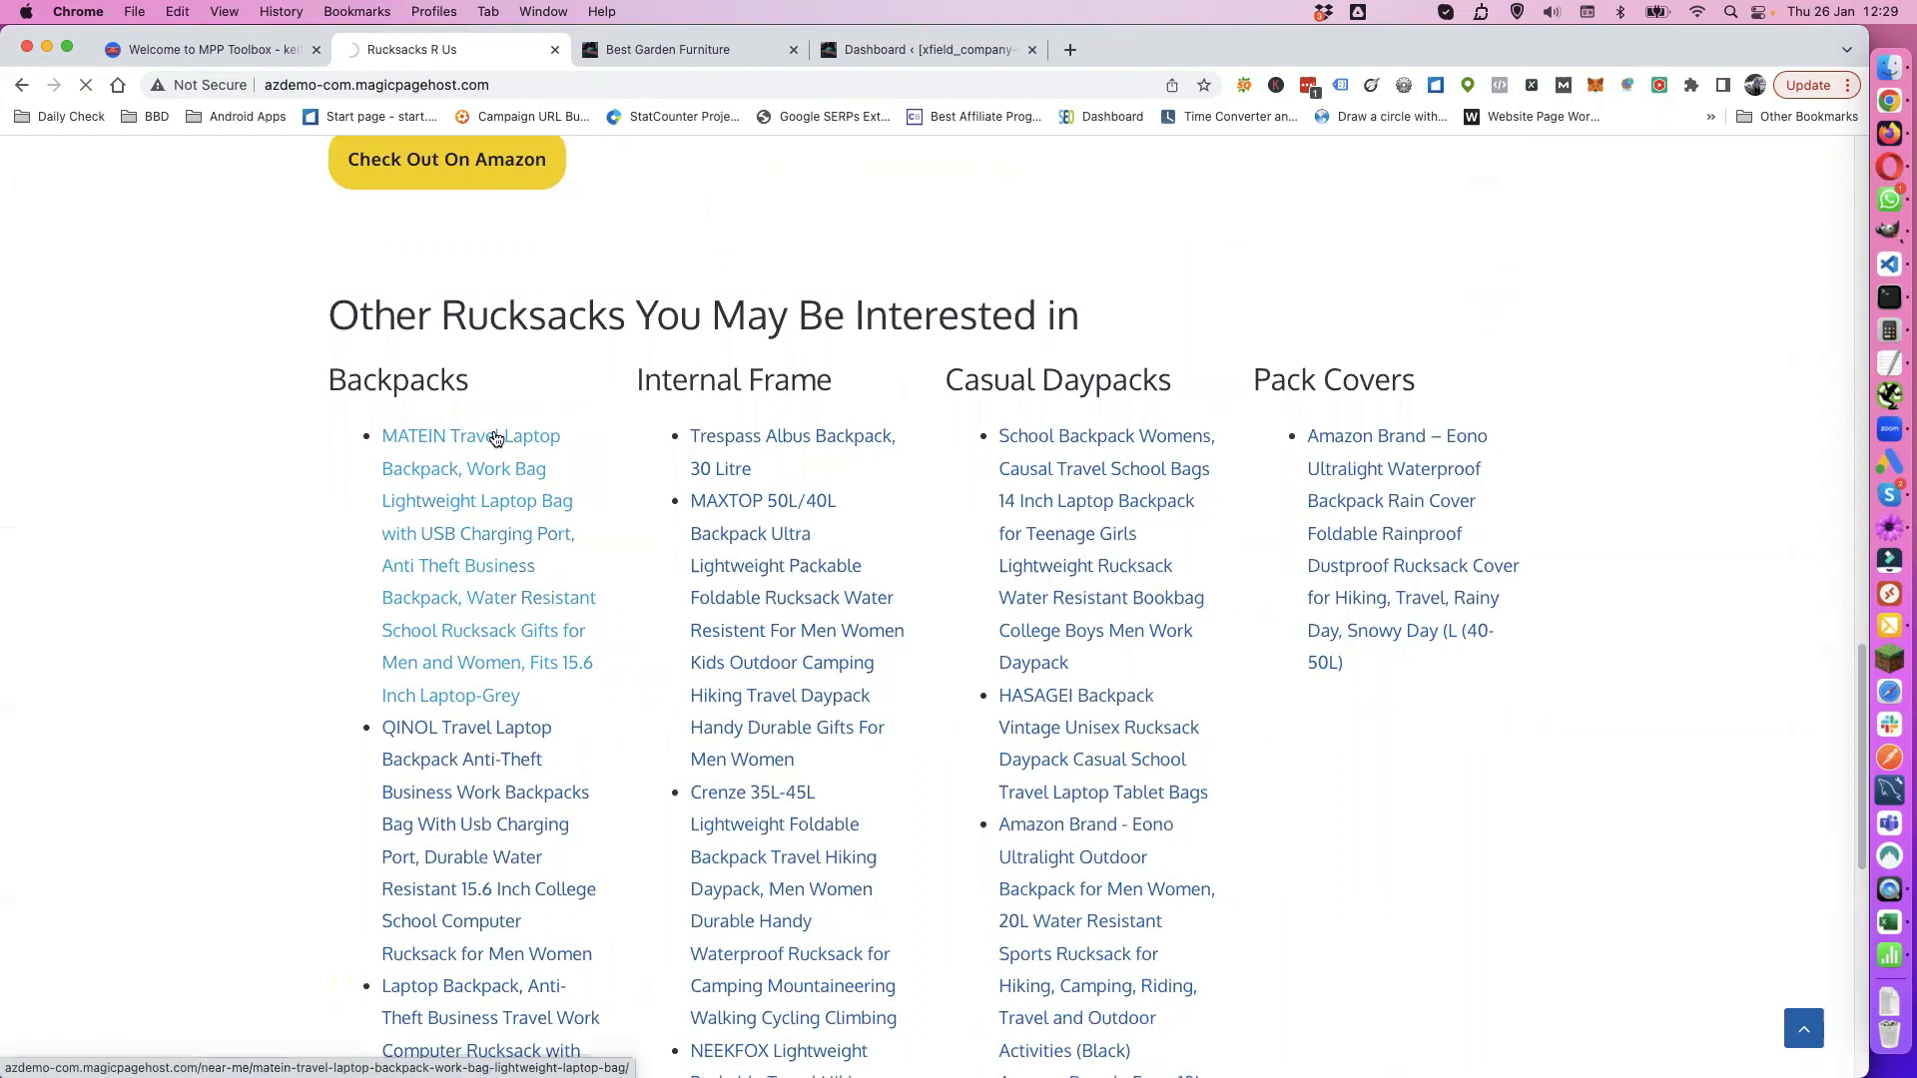
scroll(508, 442, down, 5)
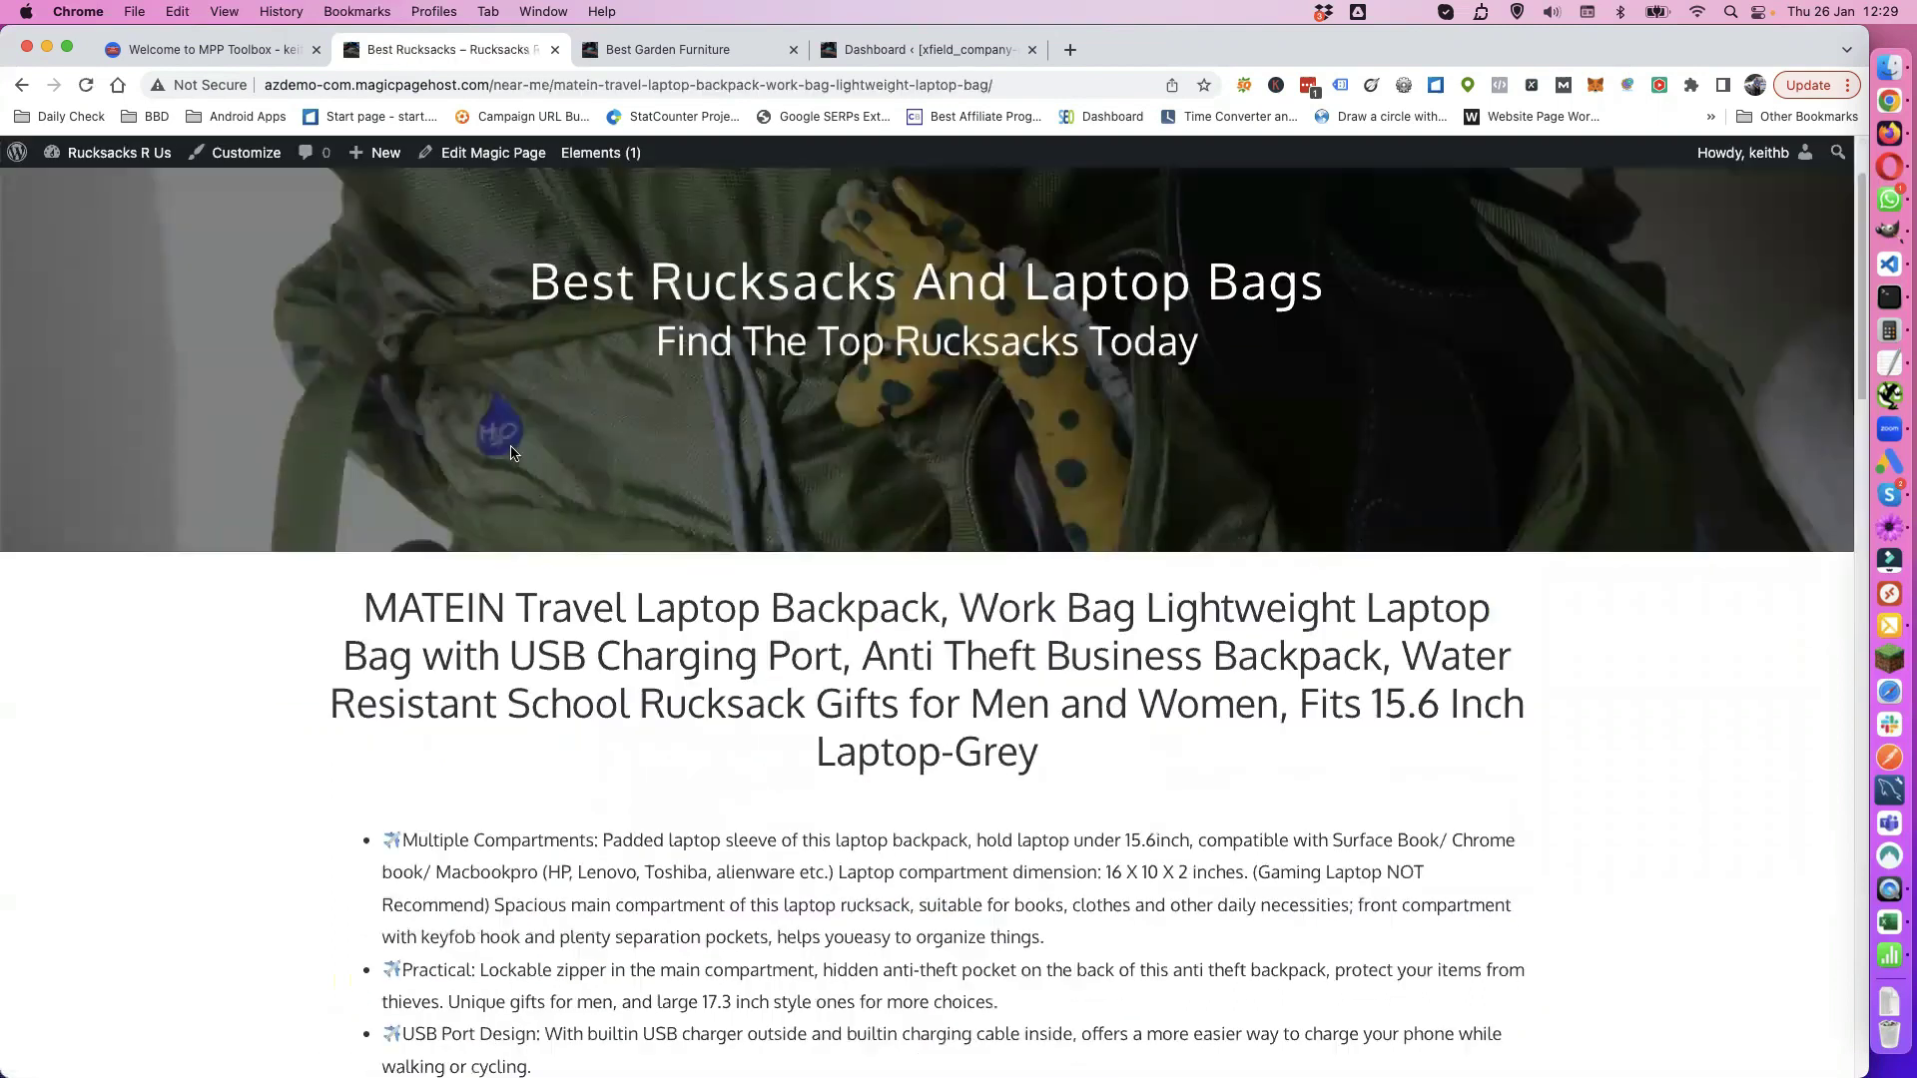
scroll(509, 457, down, 5)
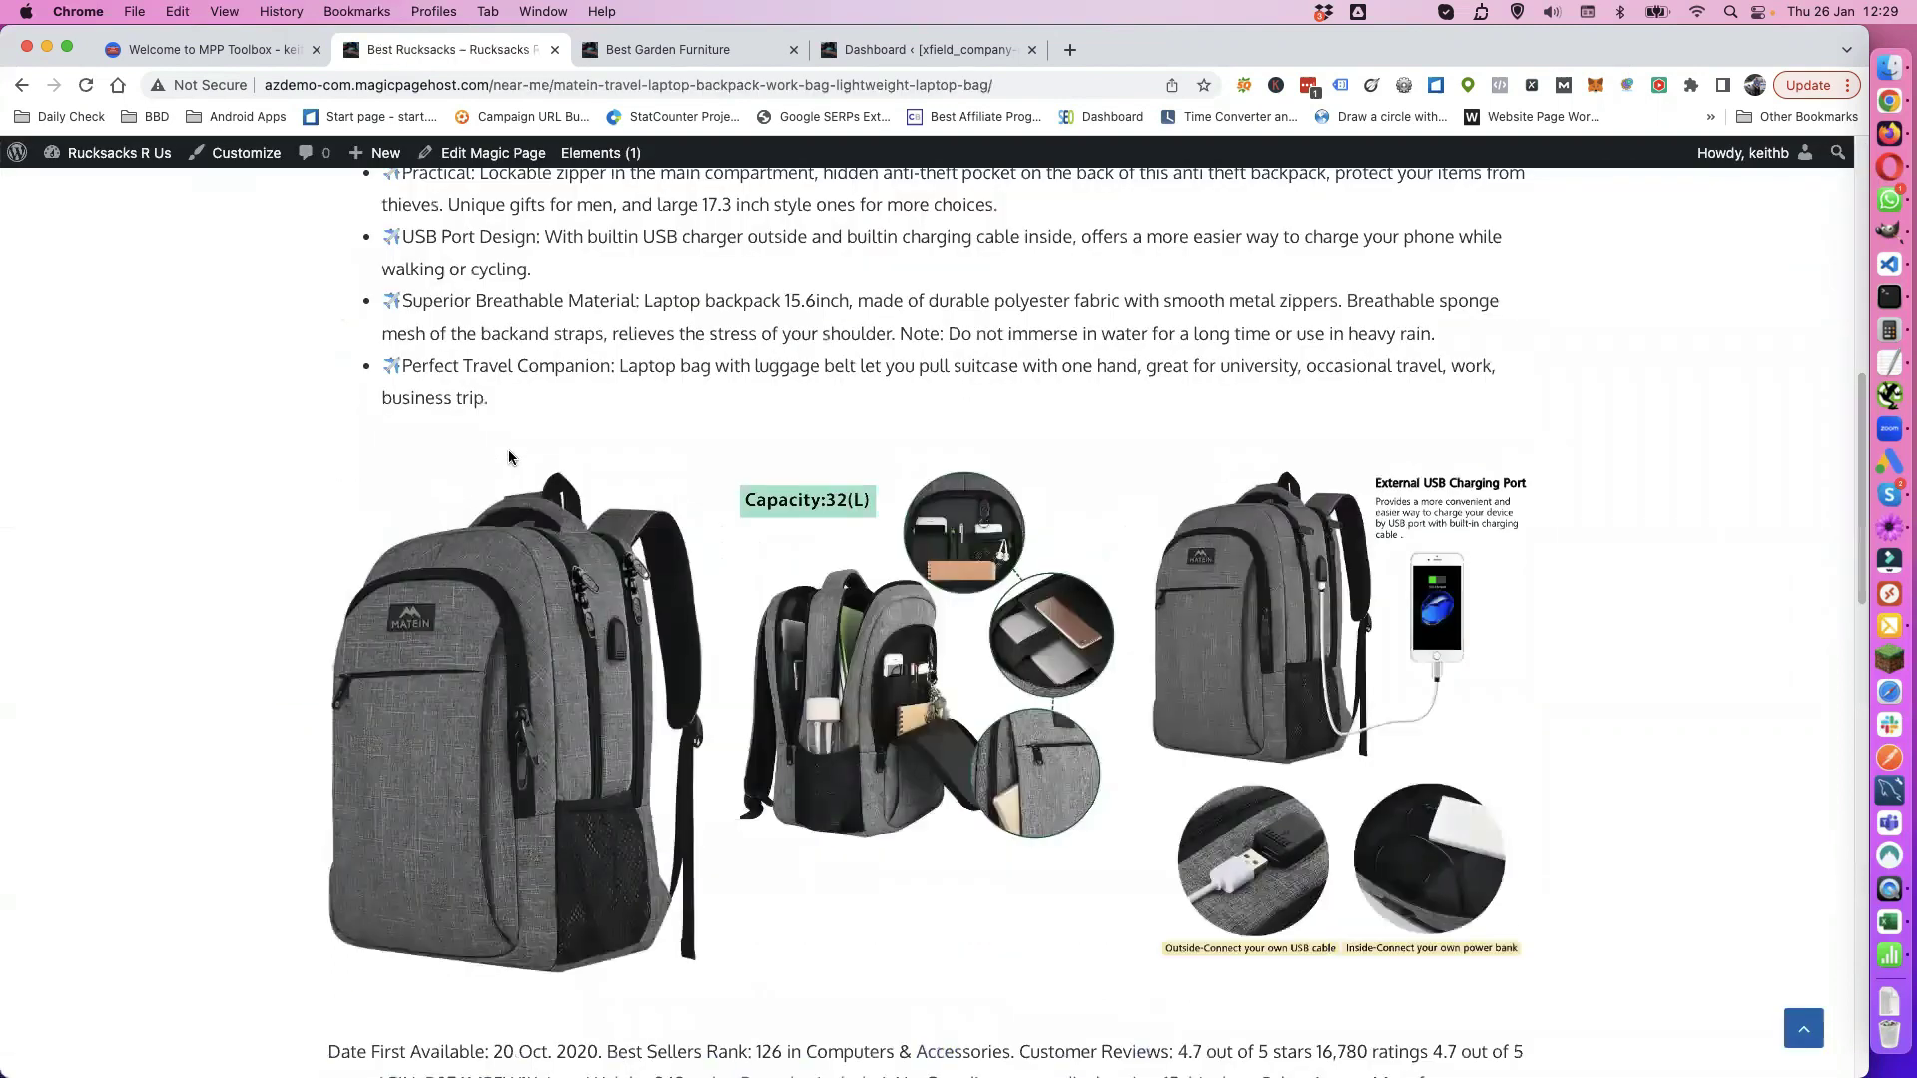
scroll(507, 449, down, 10)
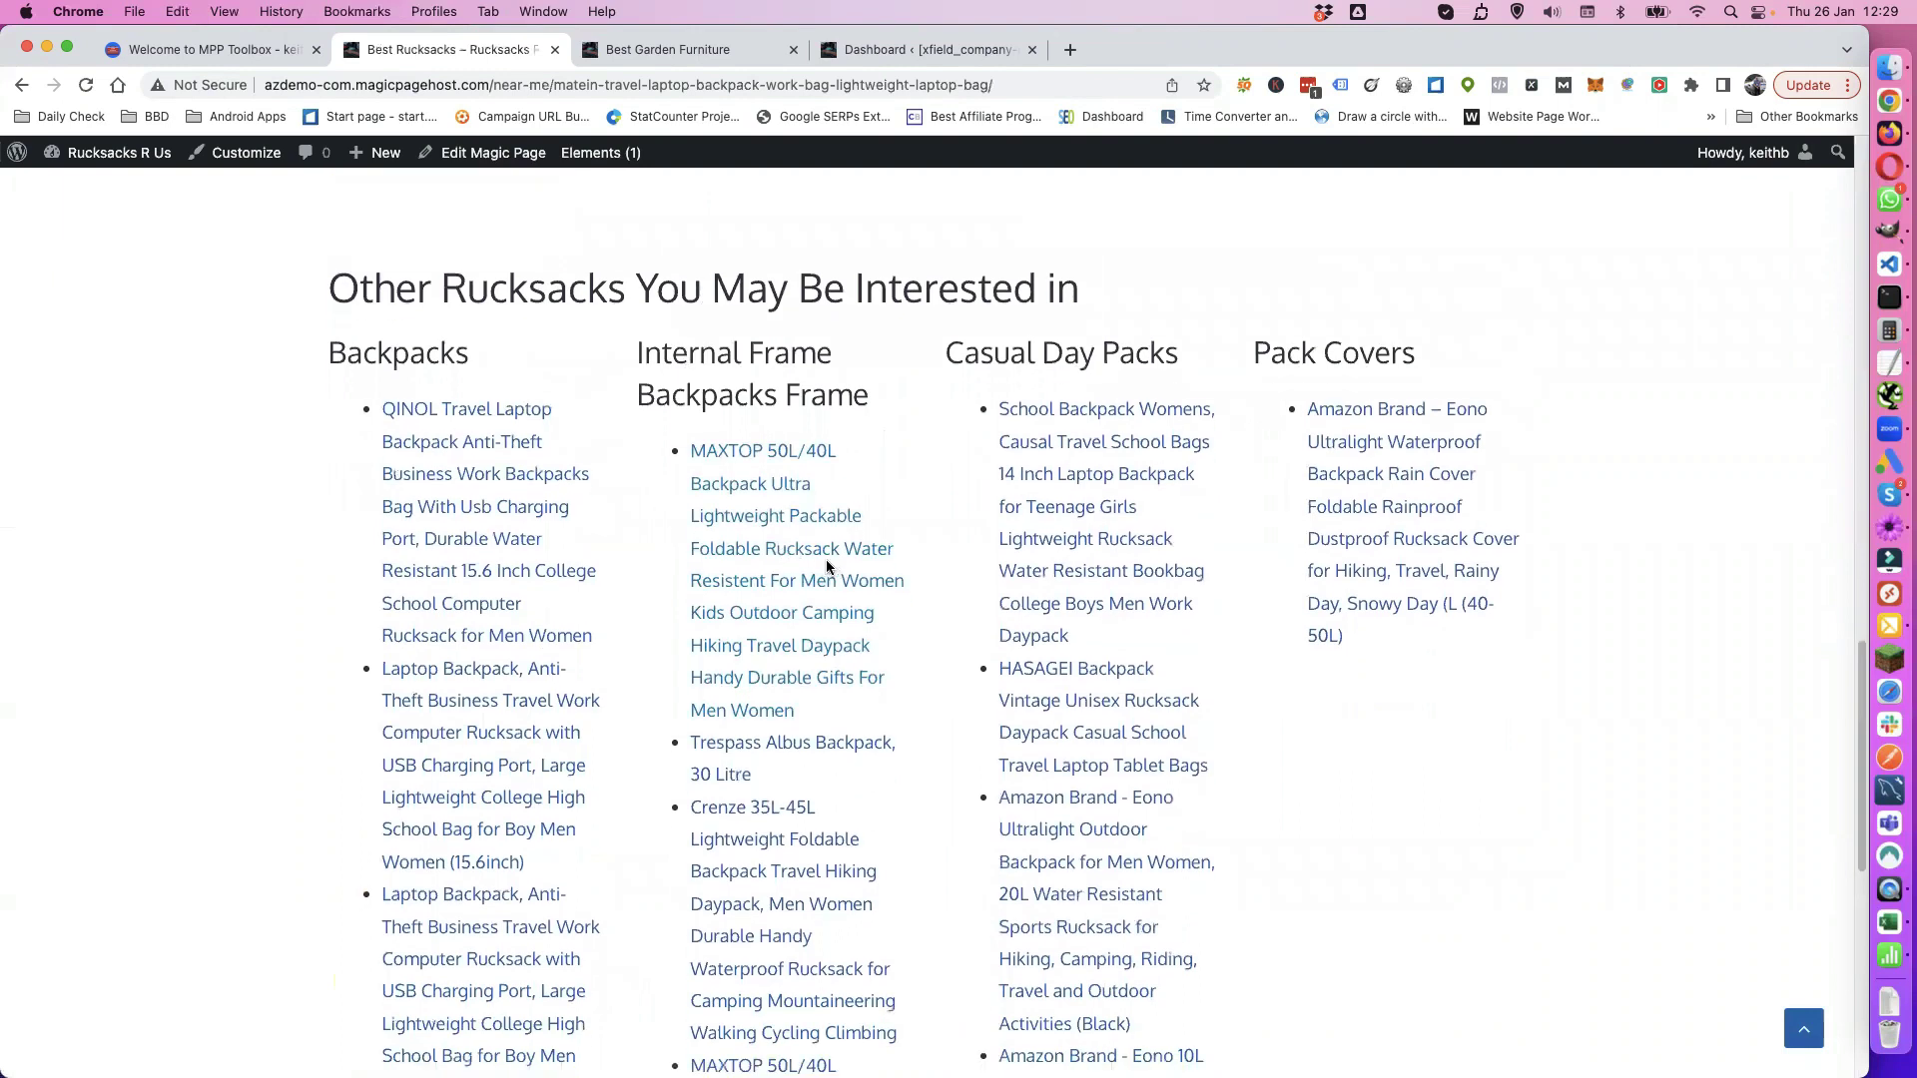
Step: Try to open the MAXTOP 50L/40L Backpack from the Internal Frame Backpacks list, and return to the MATEIN product page
click(804, 558)
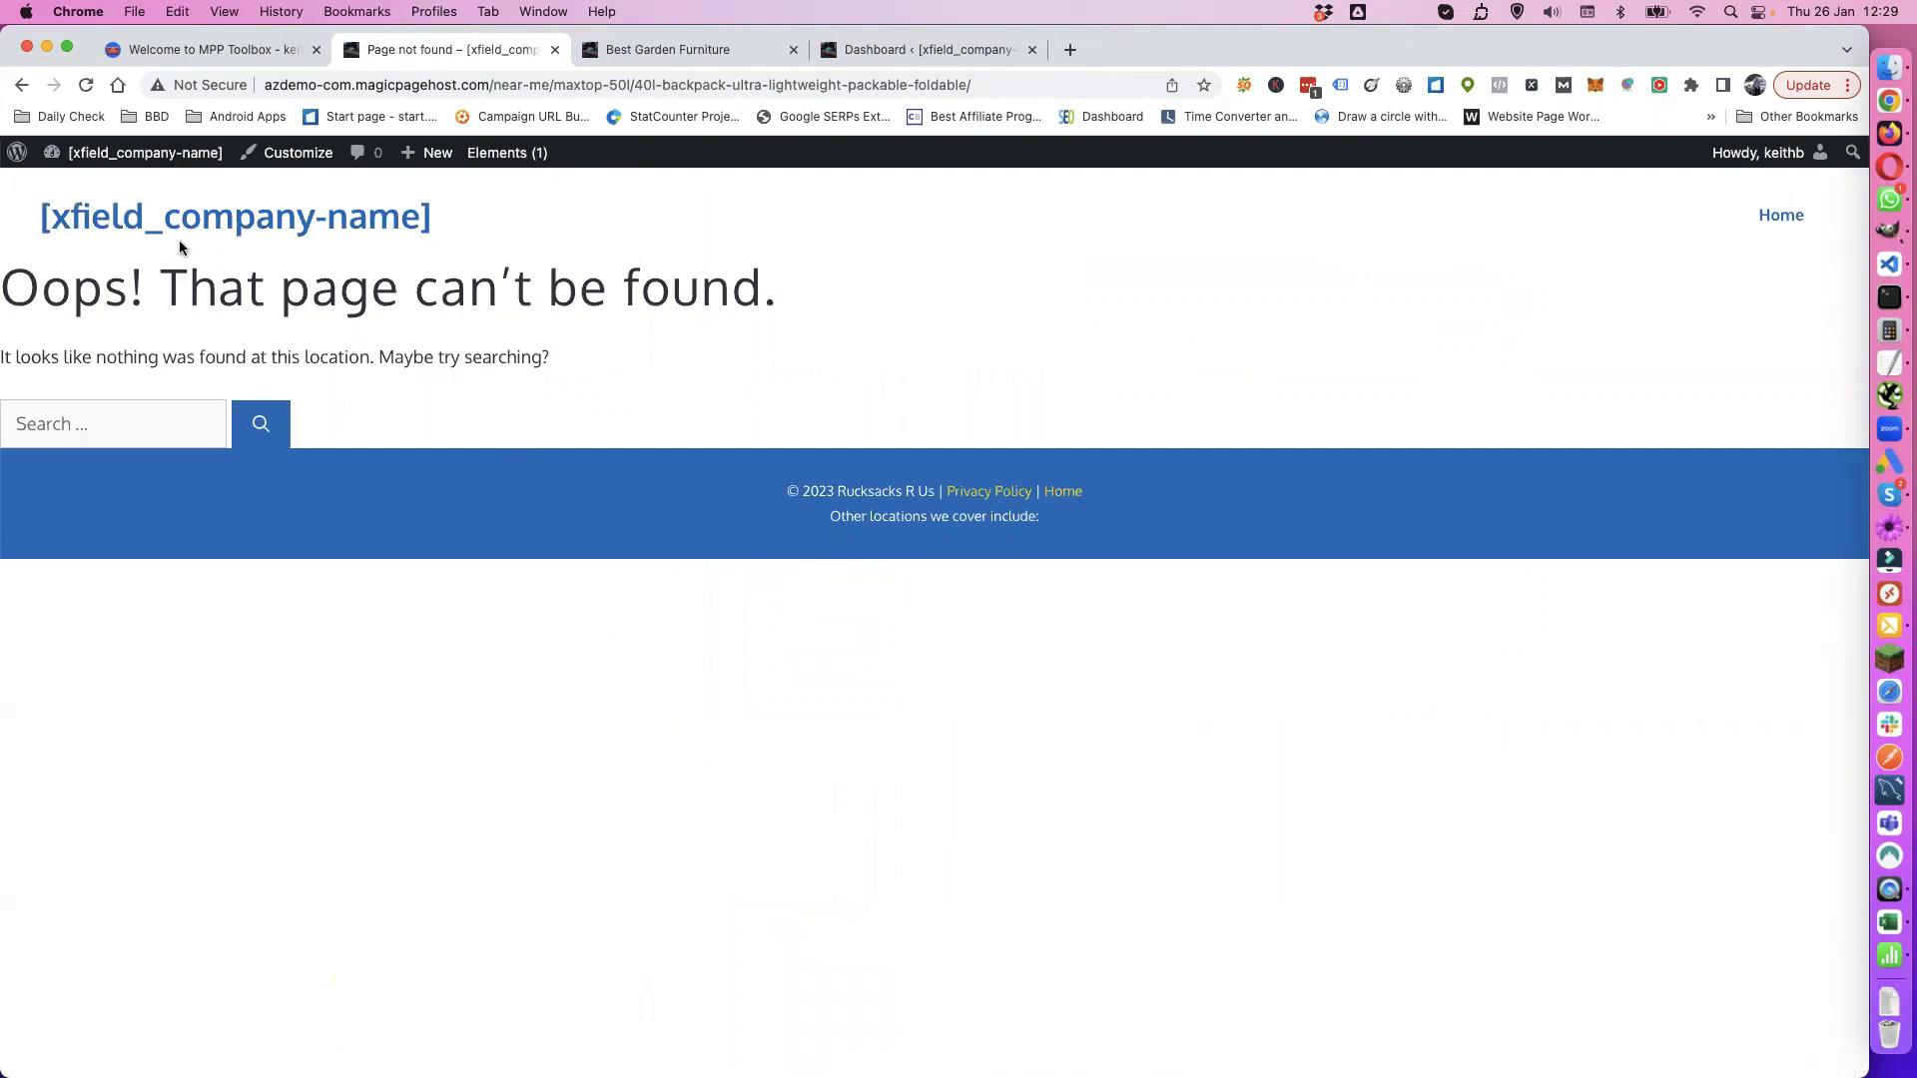
click(17, 88)
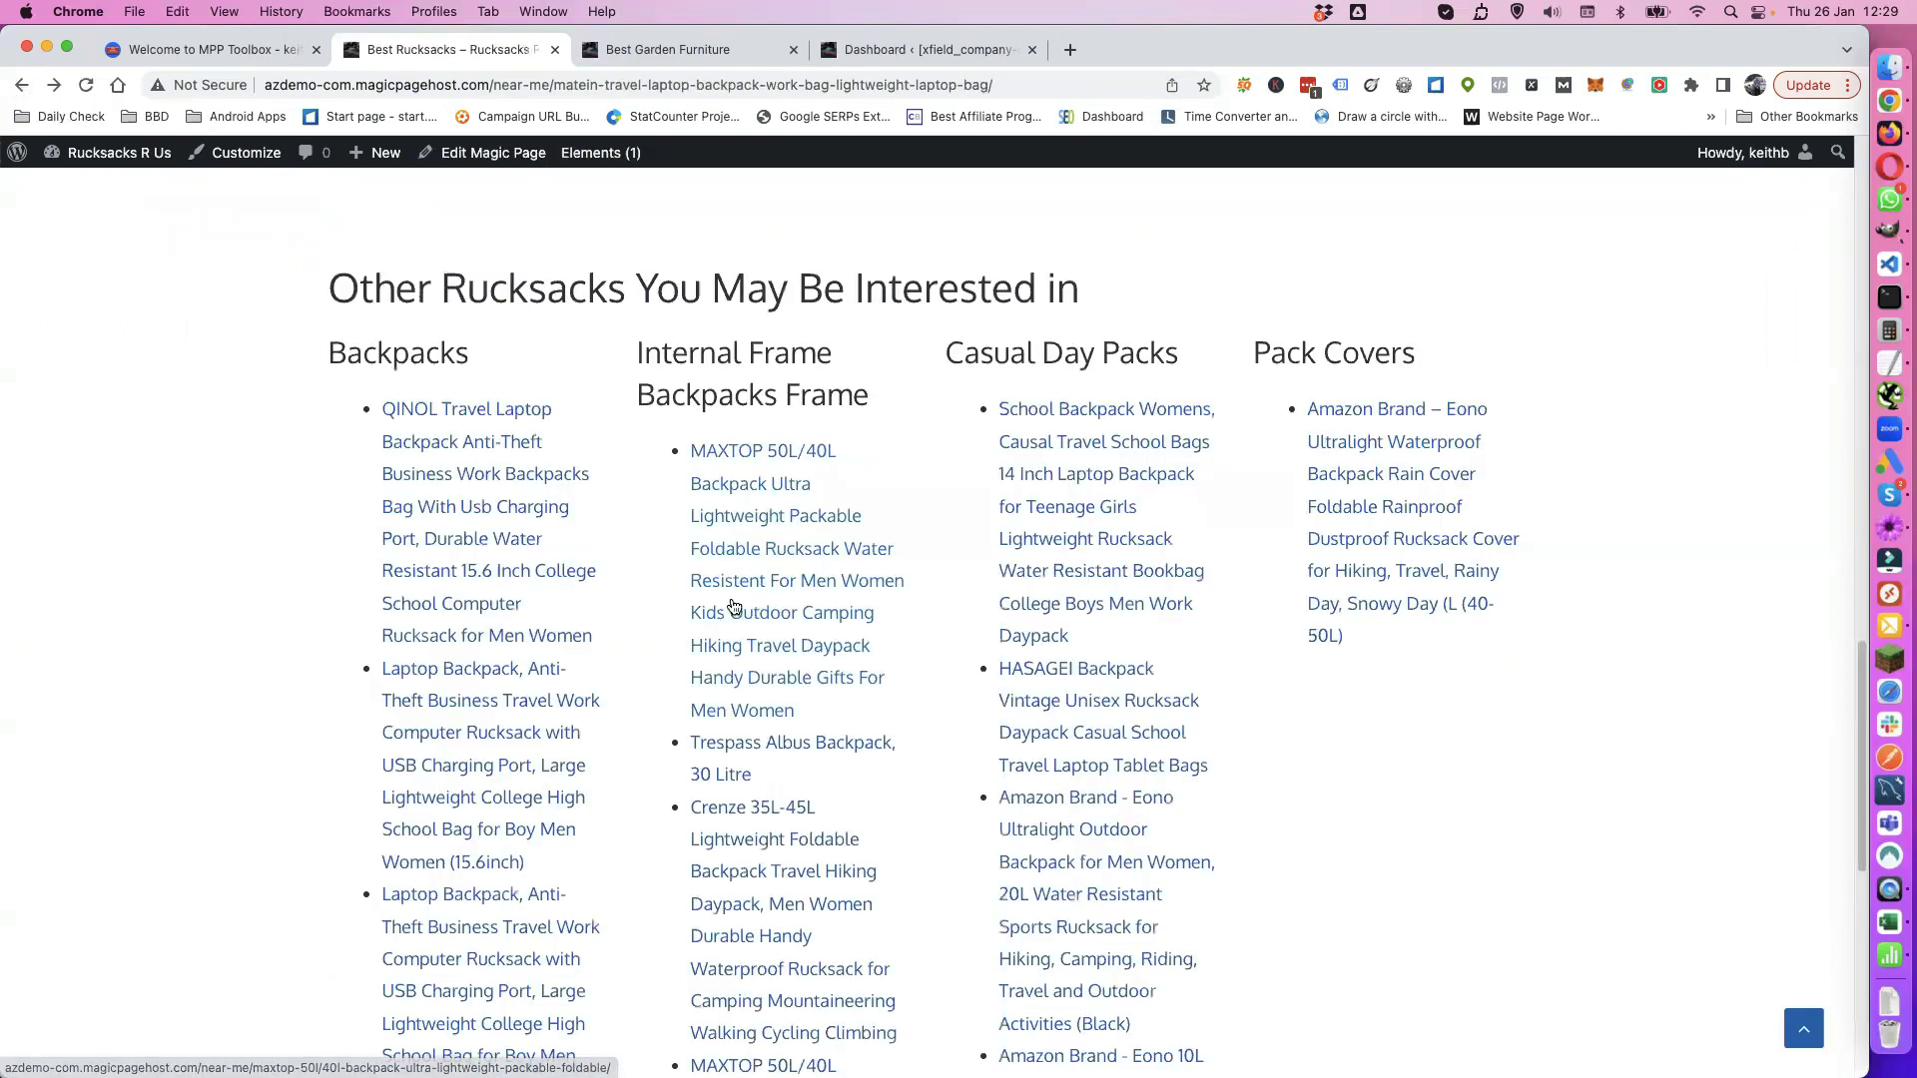
Step: Open the Trespass Albus Backpack, 30 Litre page and review its description, images and related products
click(770, 750)
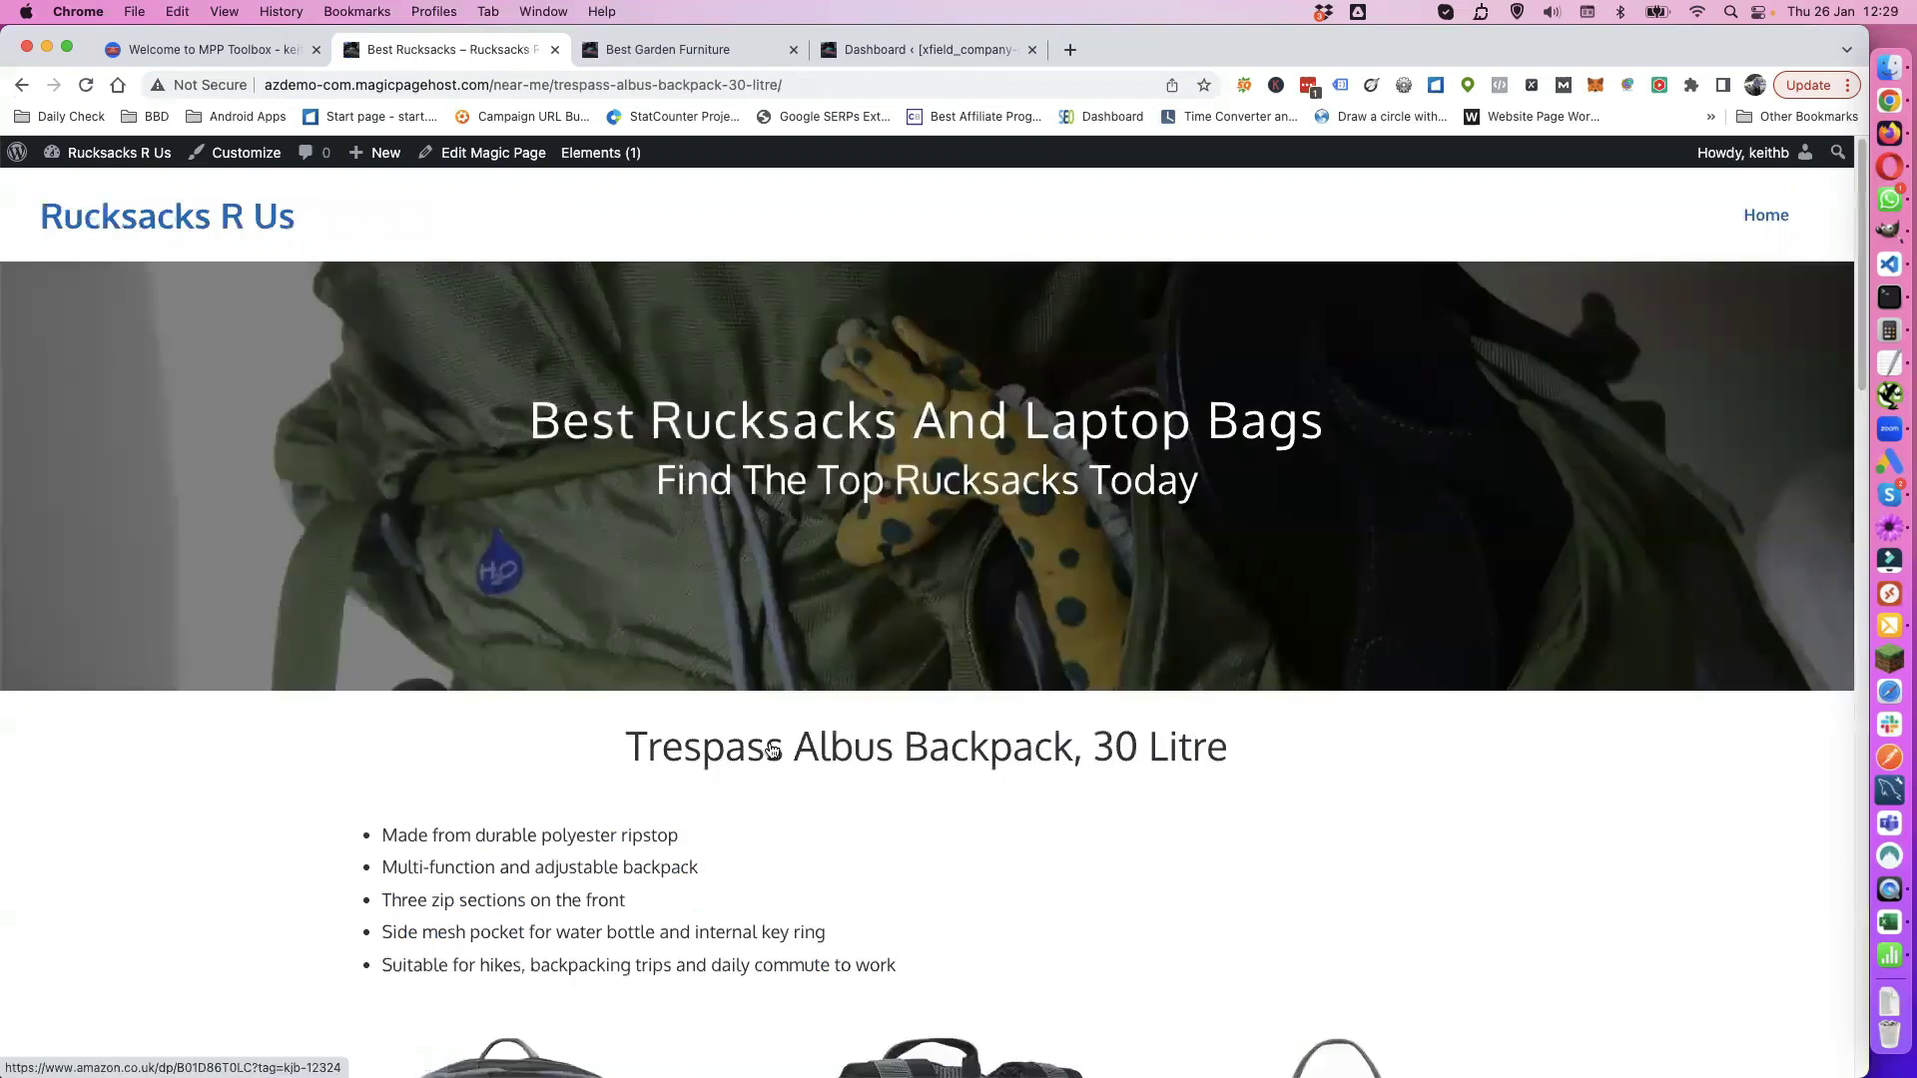
scroll(759, 761, down, 5)
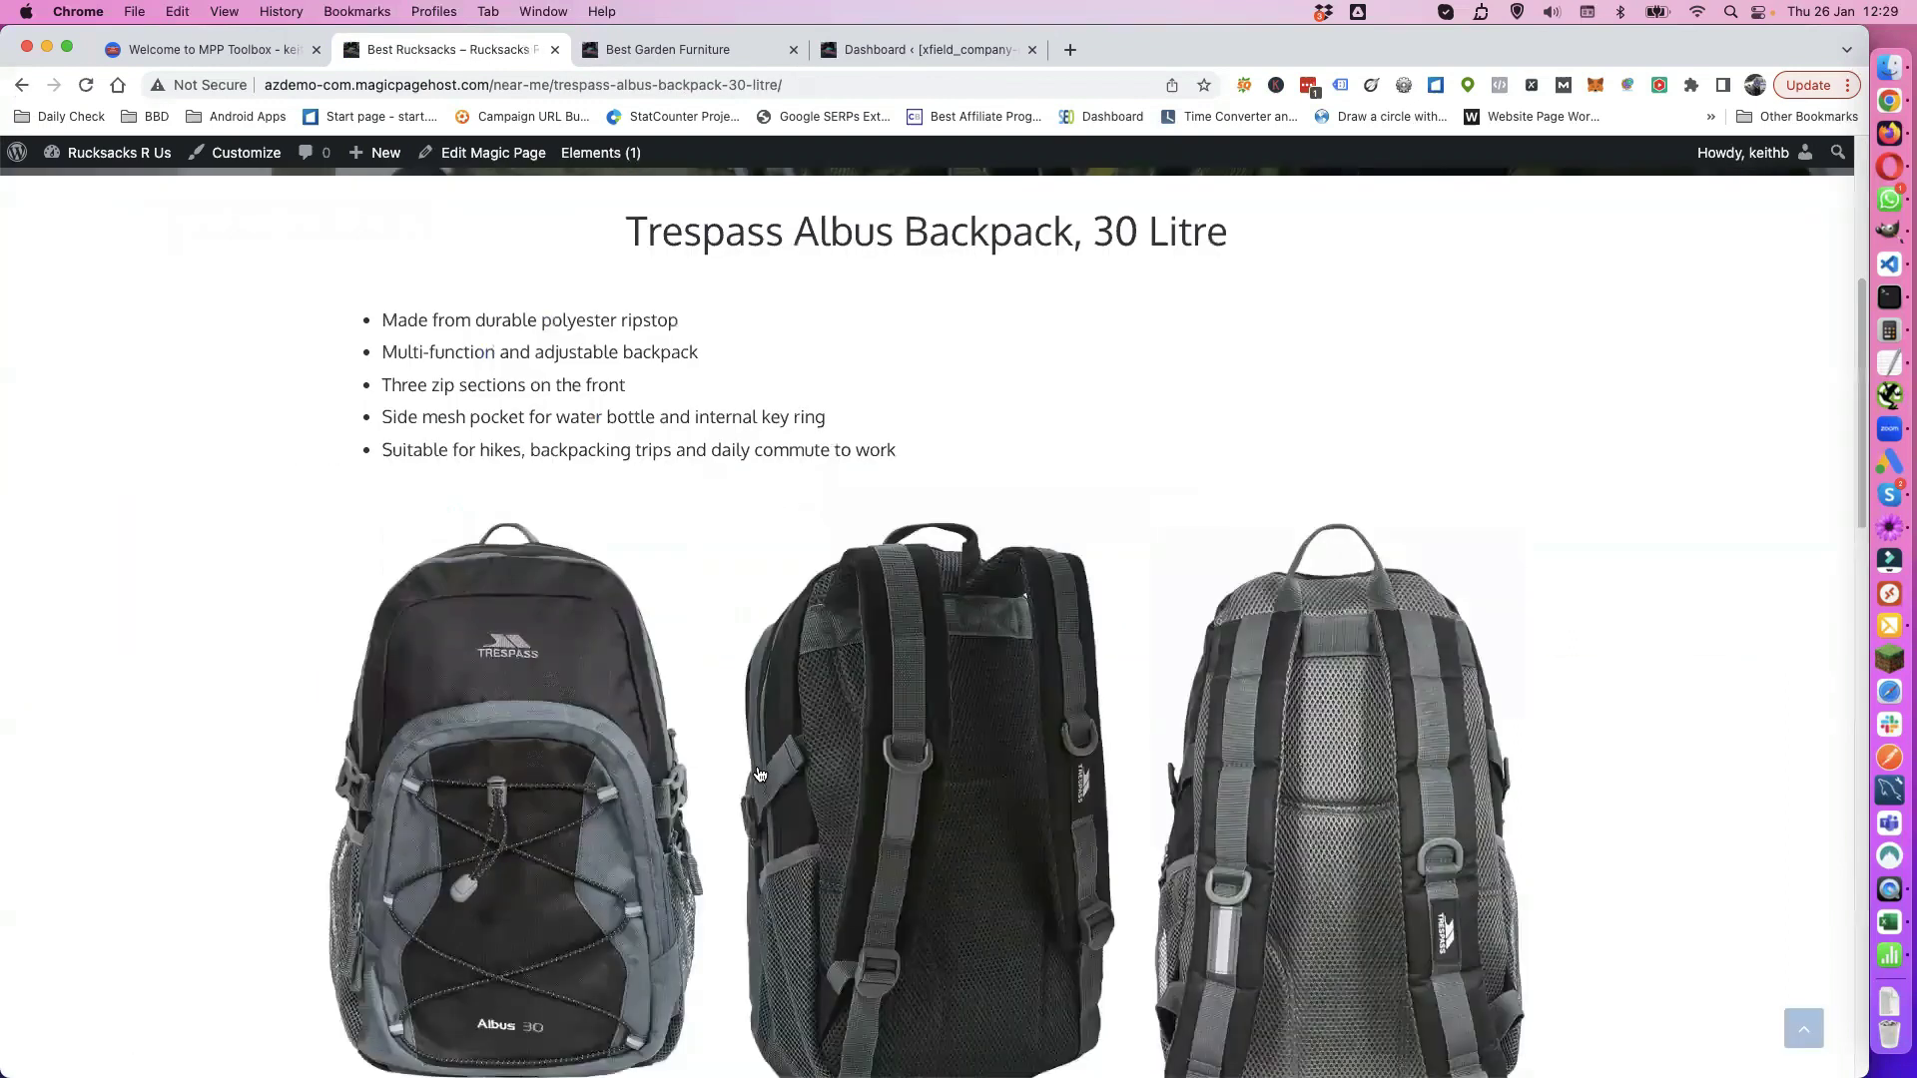
scroll(759, 770, down, 2)
scroll(757, 769, down, 9)
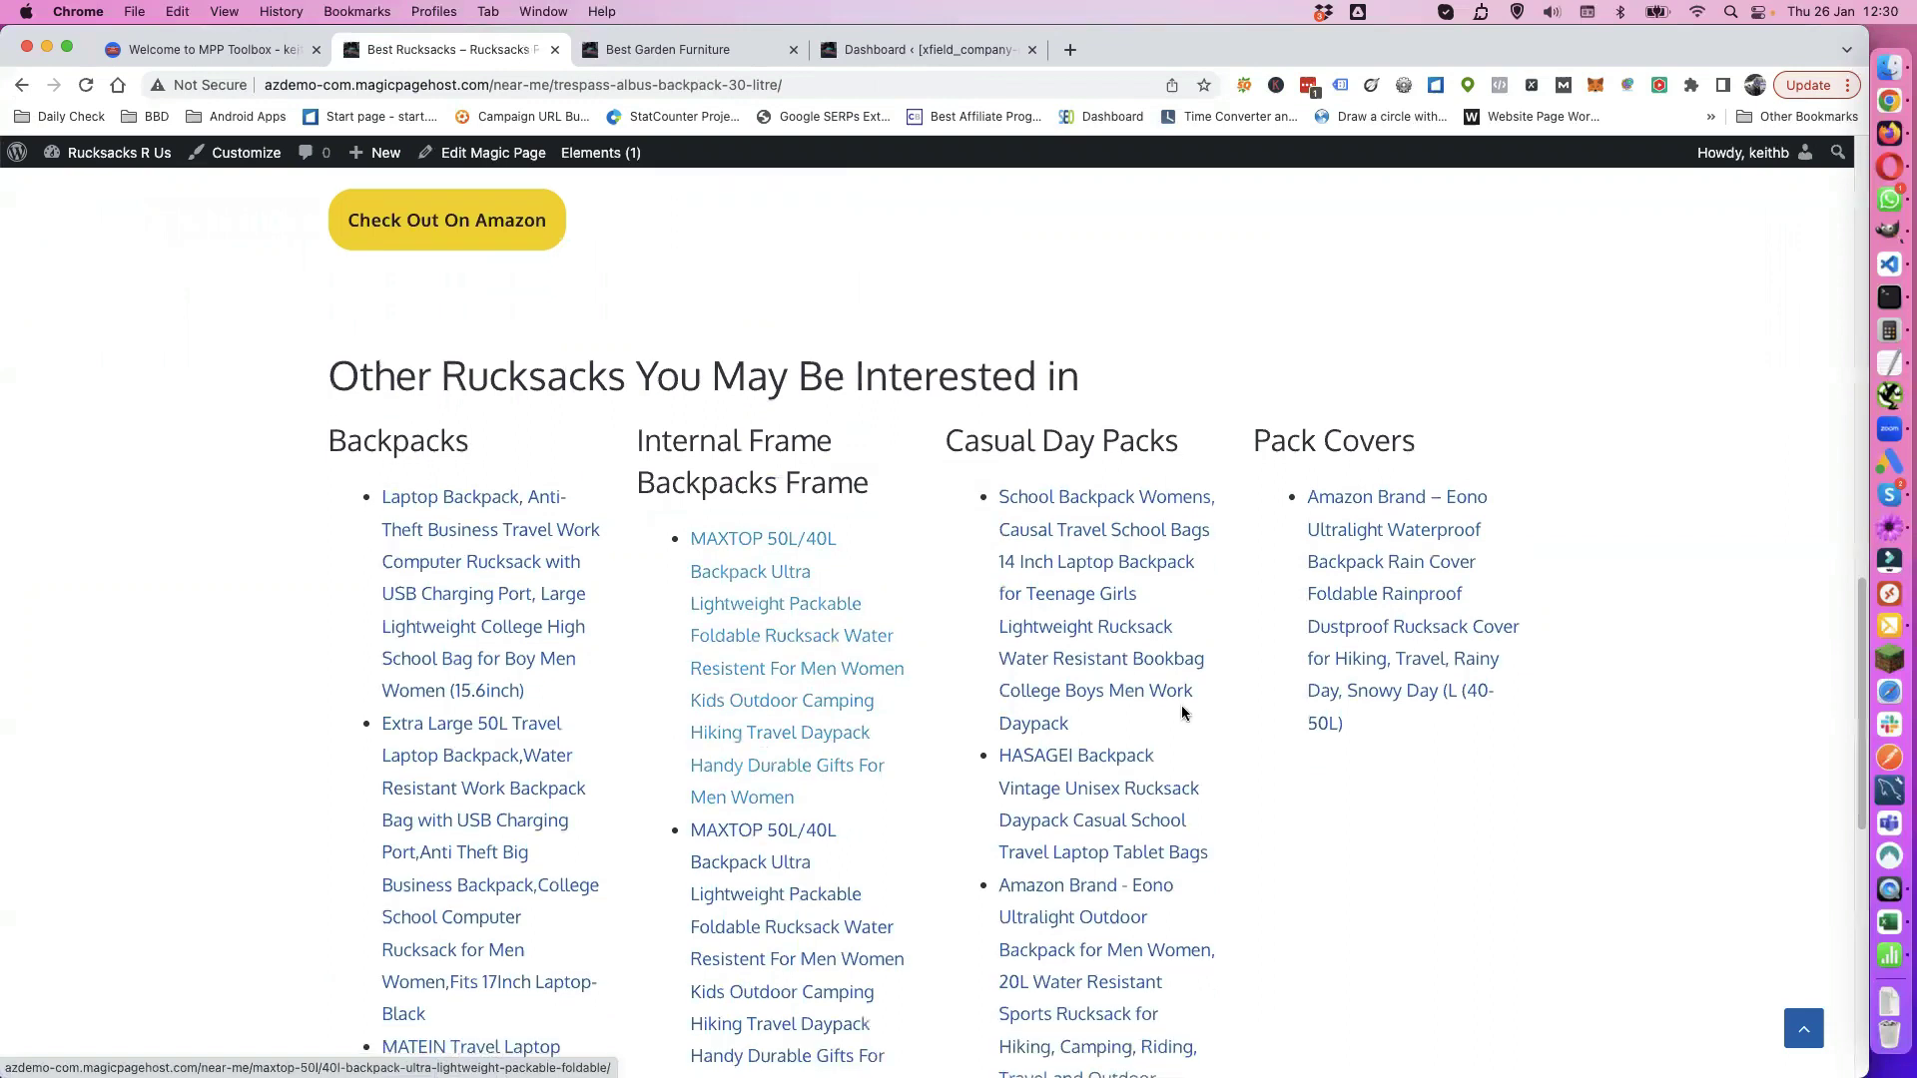
Step: Open the HASAGEI Backpack Vintage Unisex Rucksack page from the Casual Day Packs list and review its content and related products
click(1092, 758)
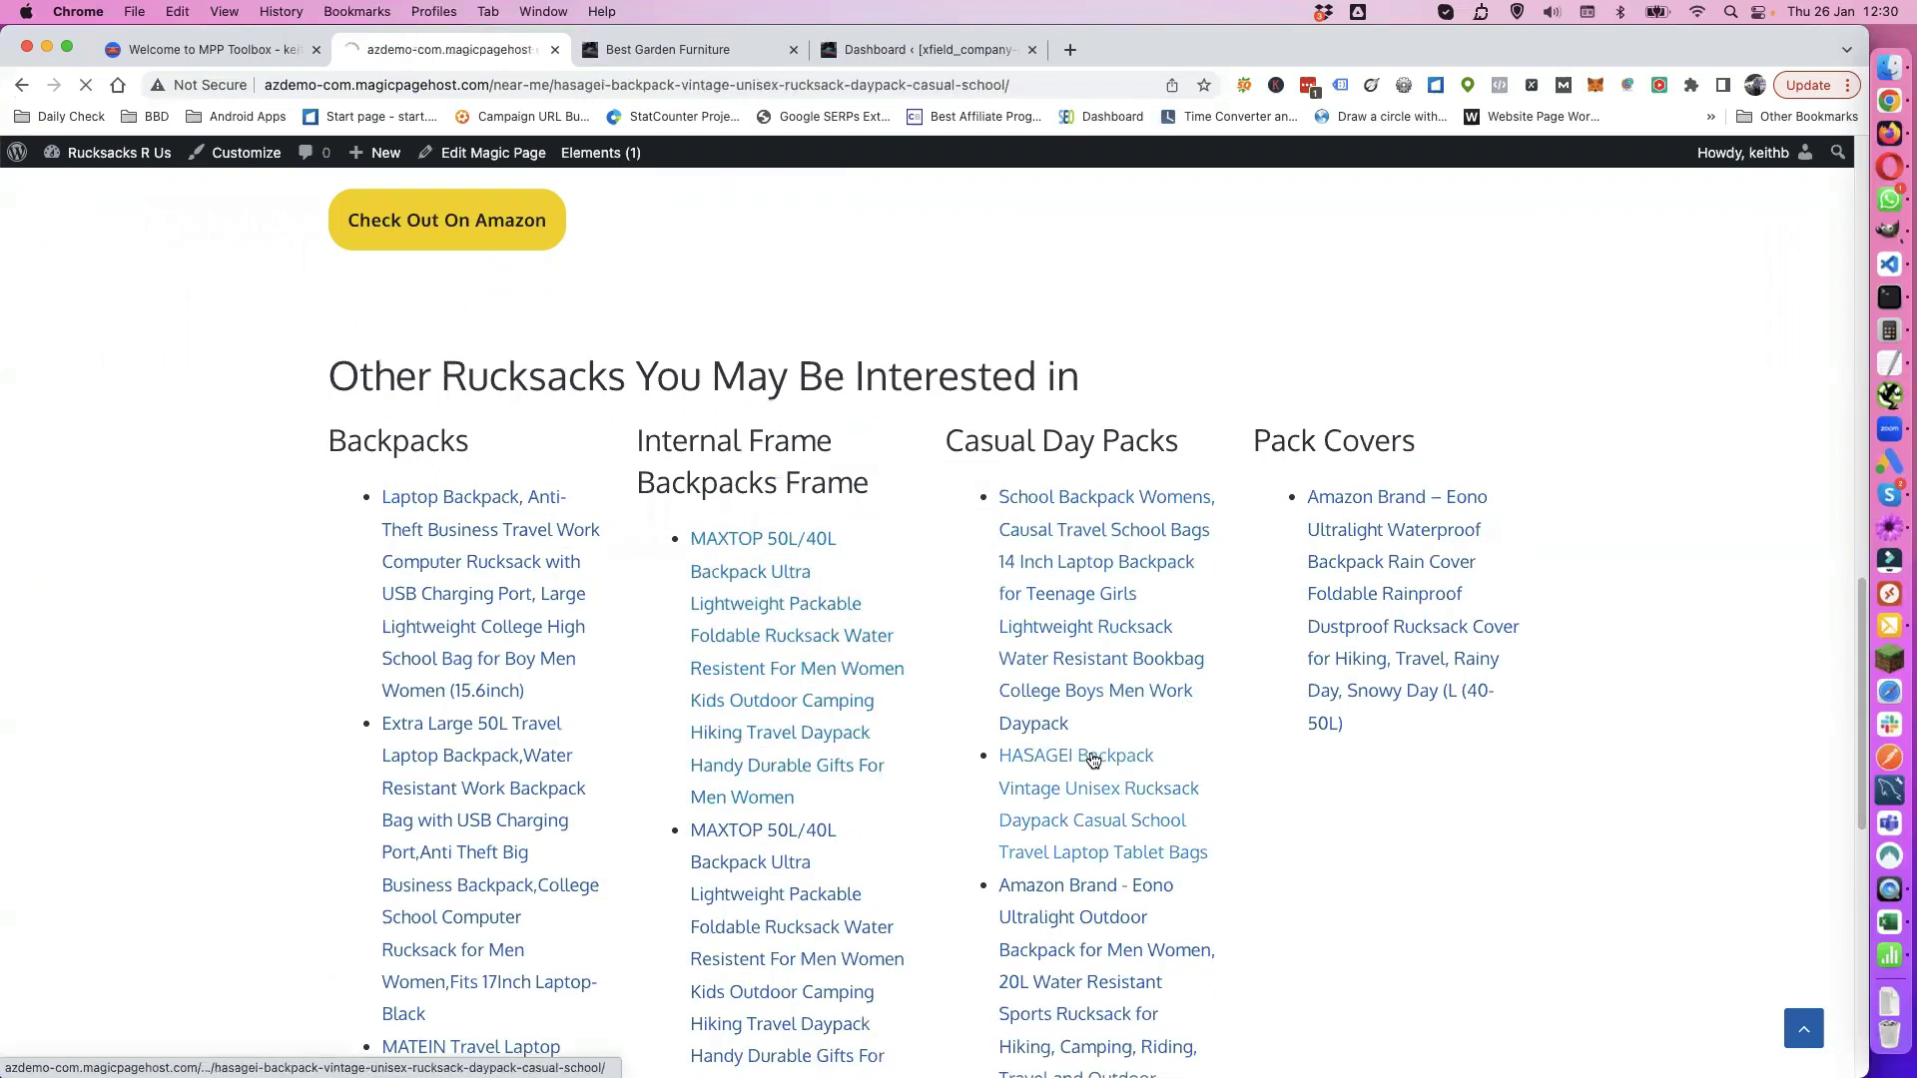
scroll(829, 713, down, 11)
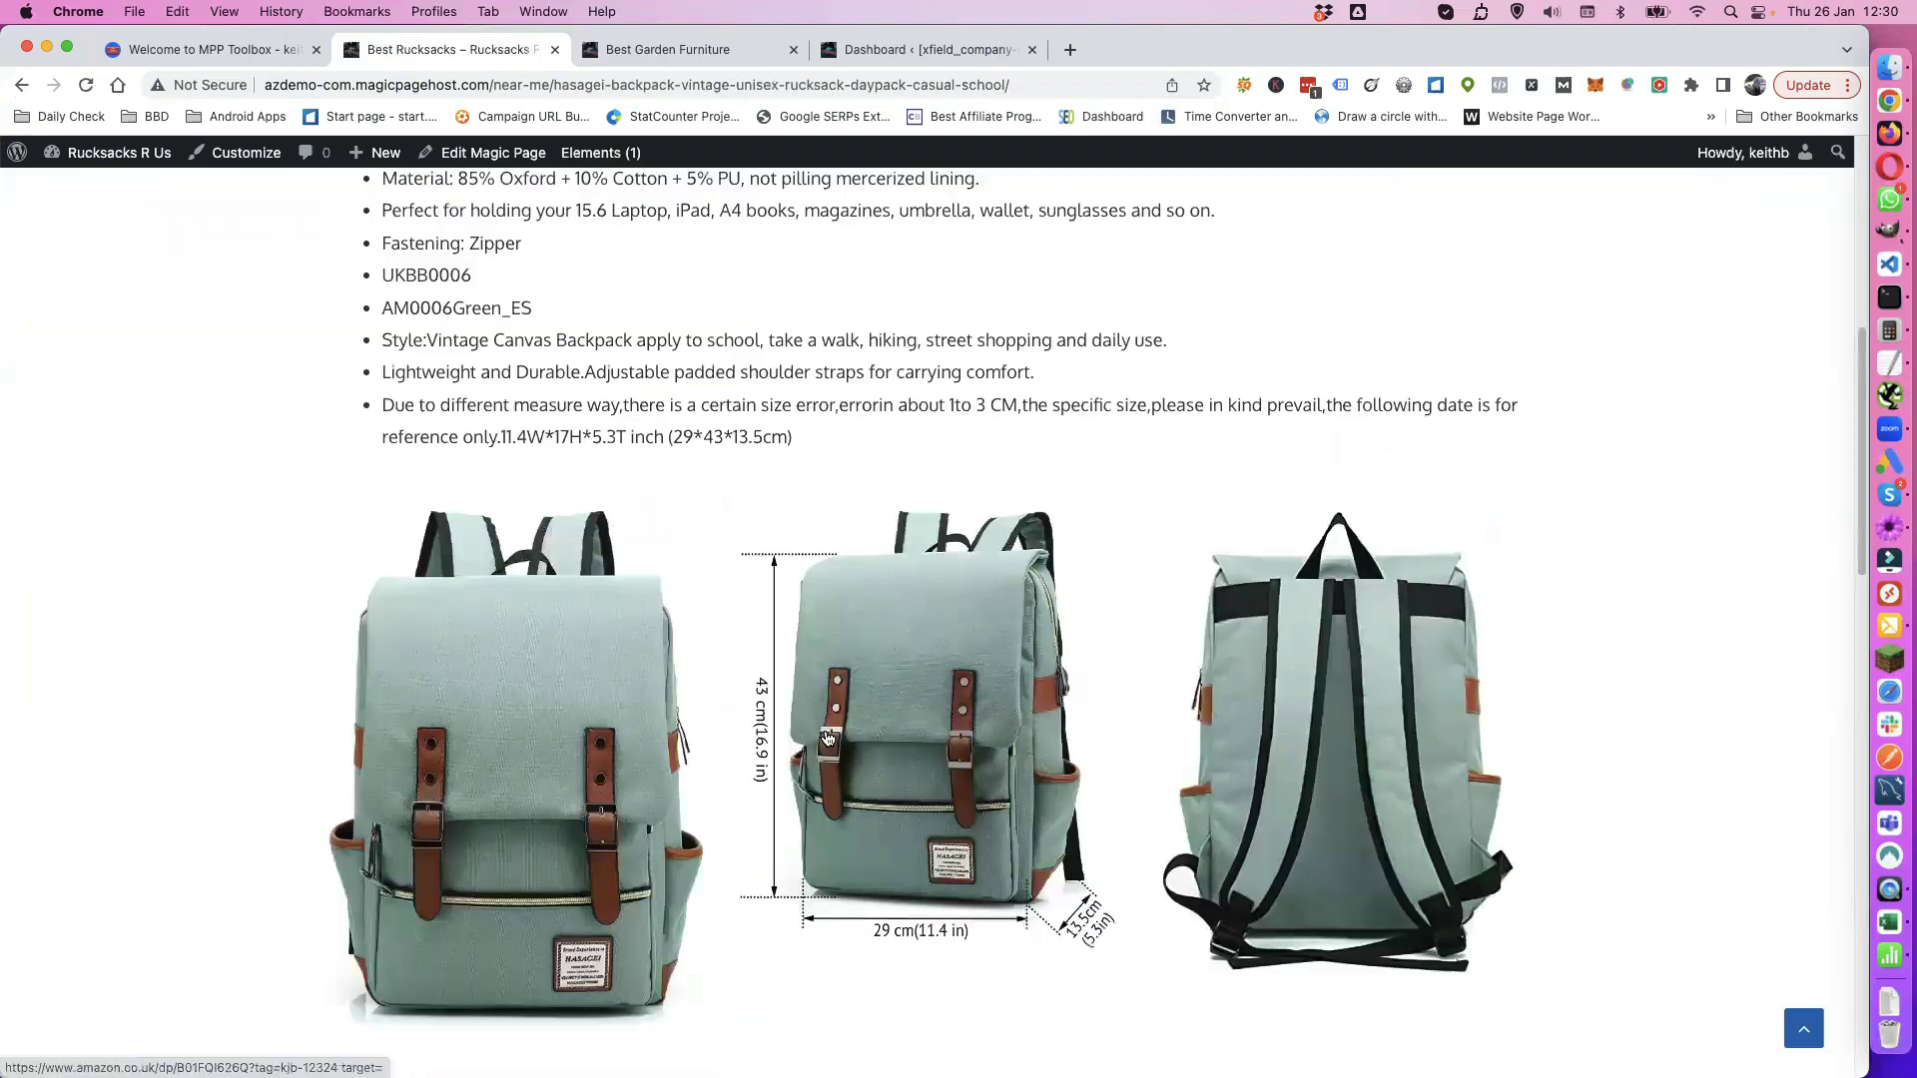
scroll(832, 739, down, 6)
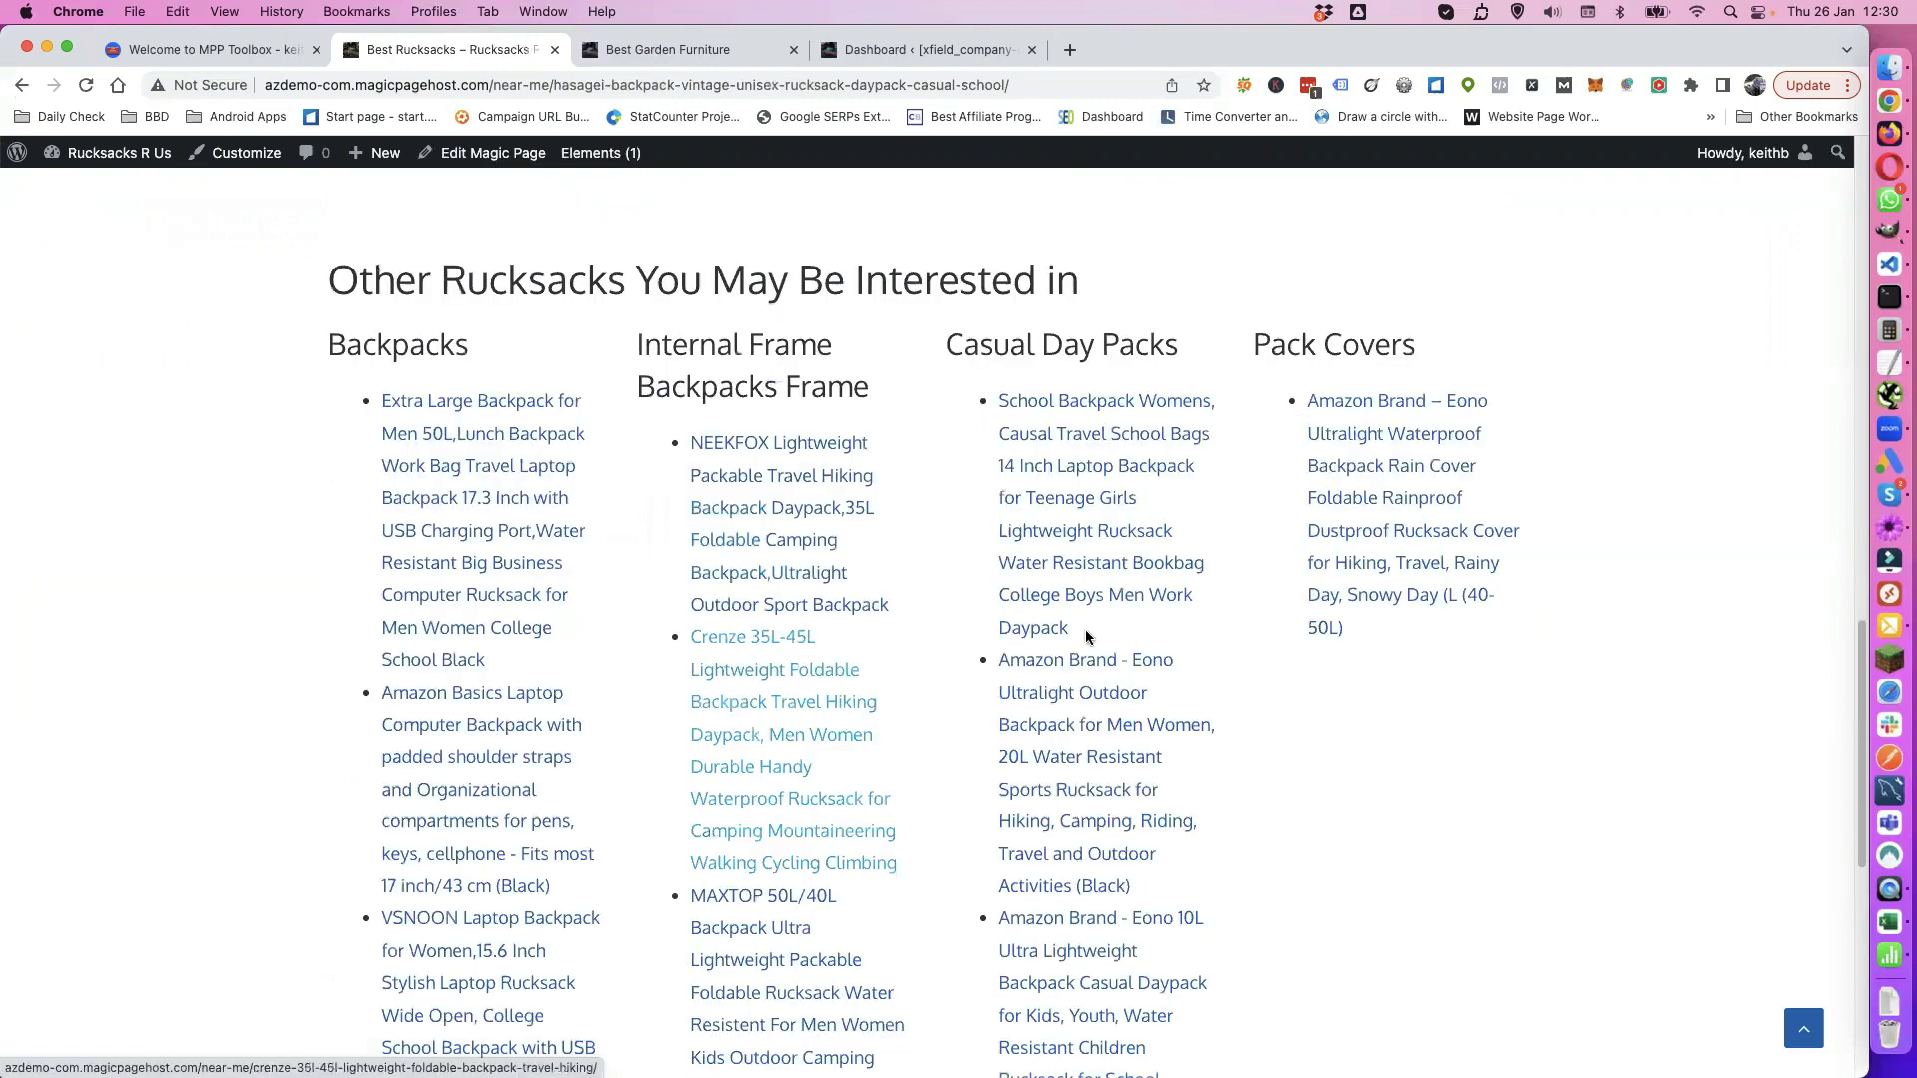
Step: Check the Eono Ultralight Waterproof Backpack Rain Cover page from the Pack Covers list, and return to the HASAGEI page
click(1386, 472)
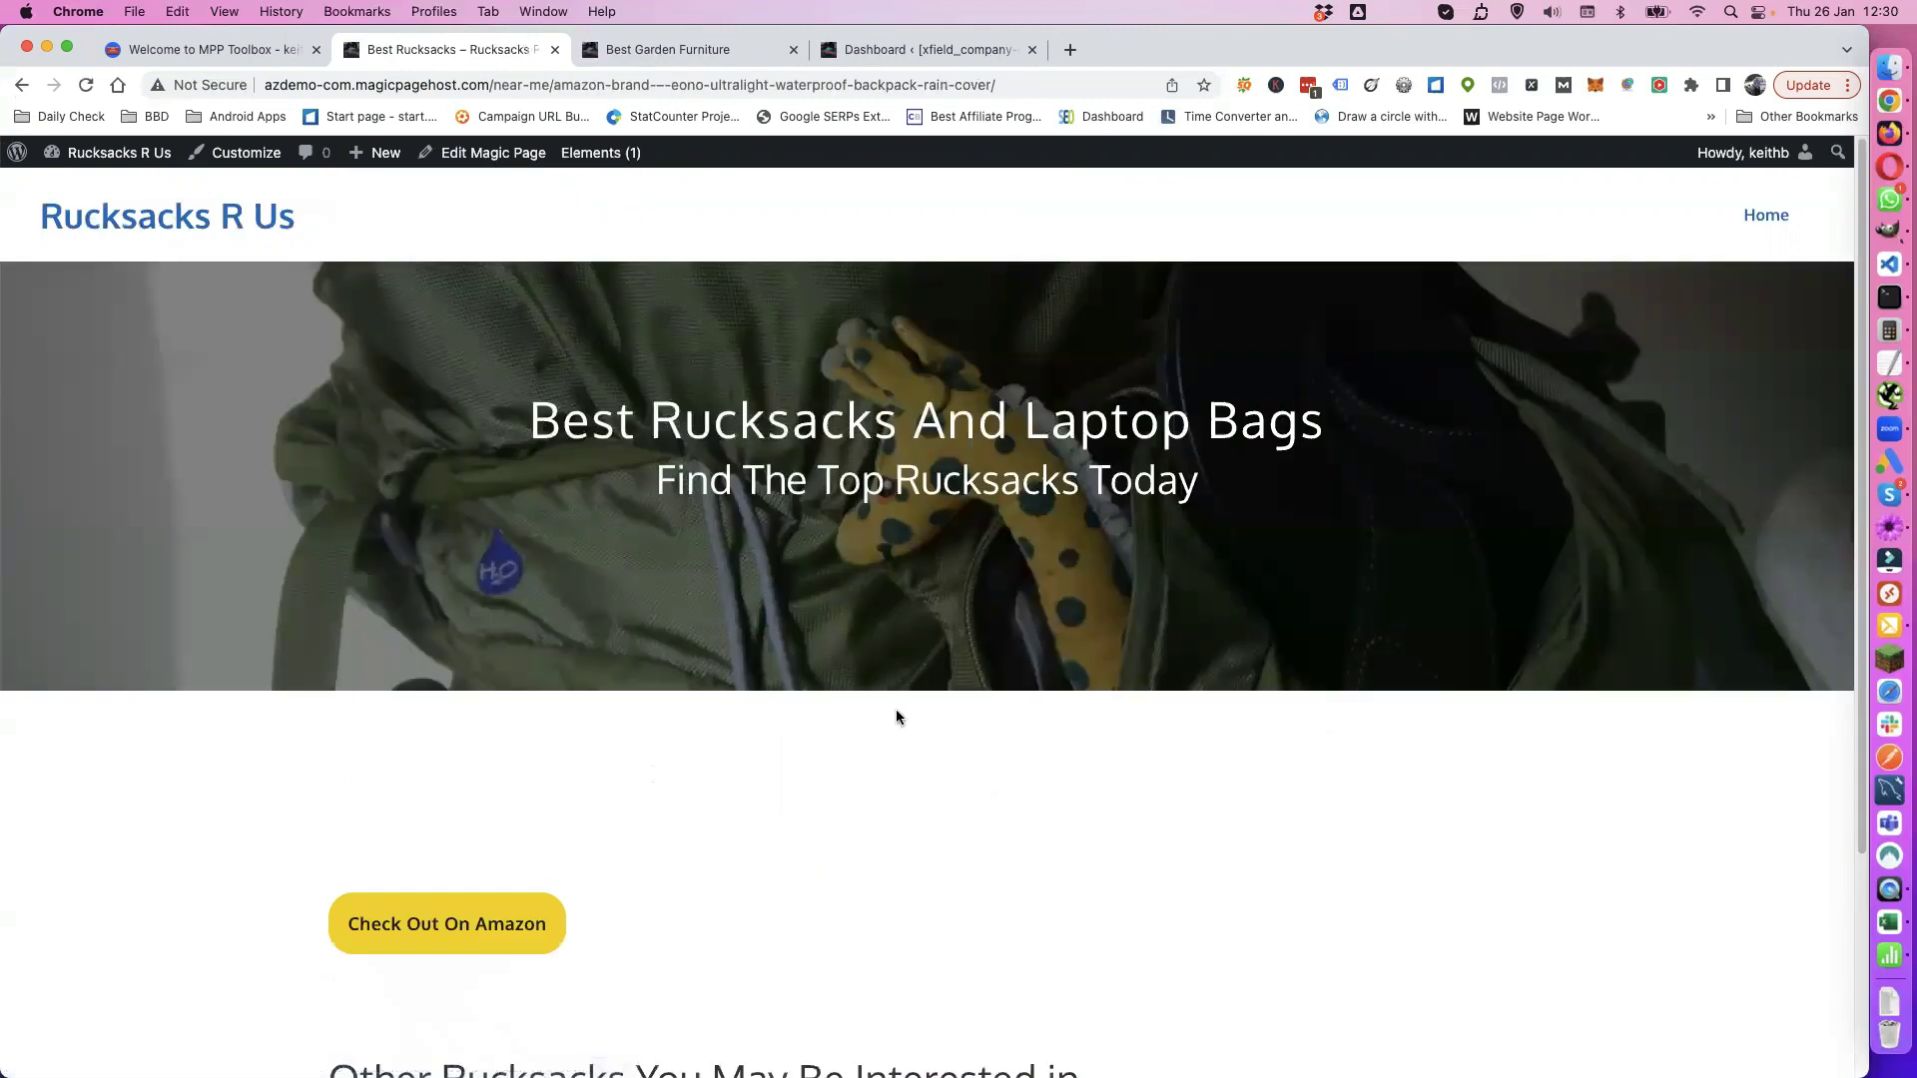
scroll(896, 713, down, 5)
scroll(895, 732, up, 3)
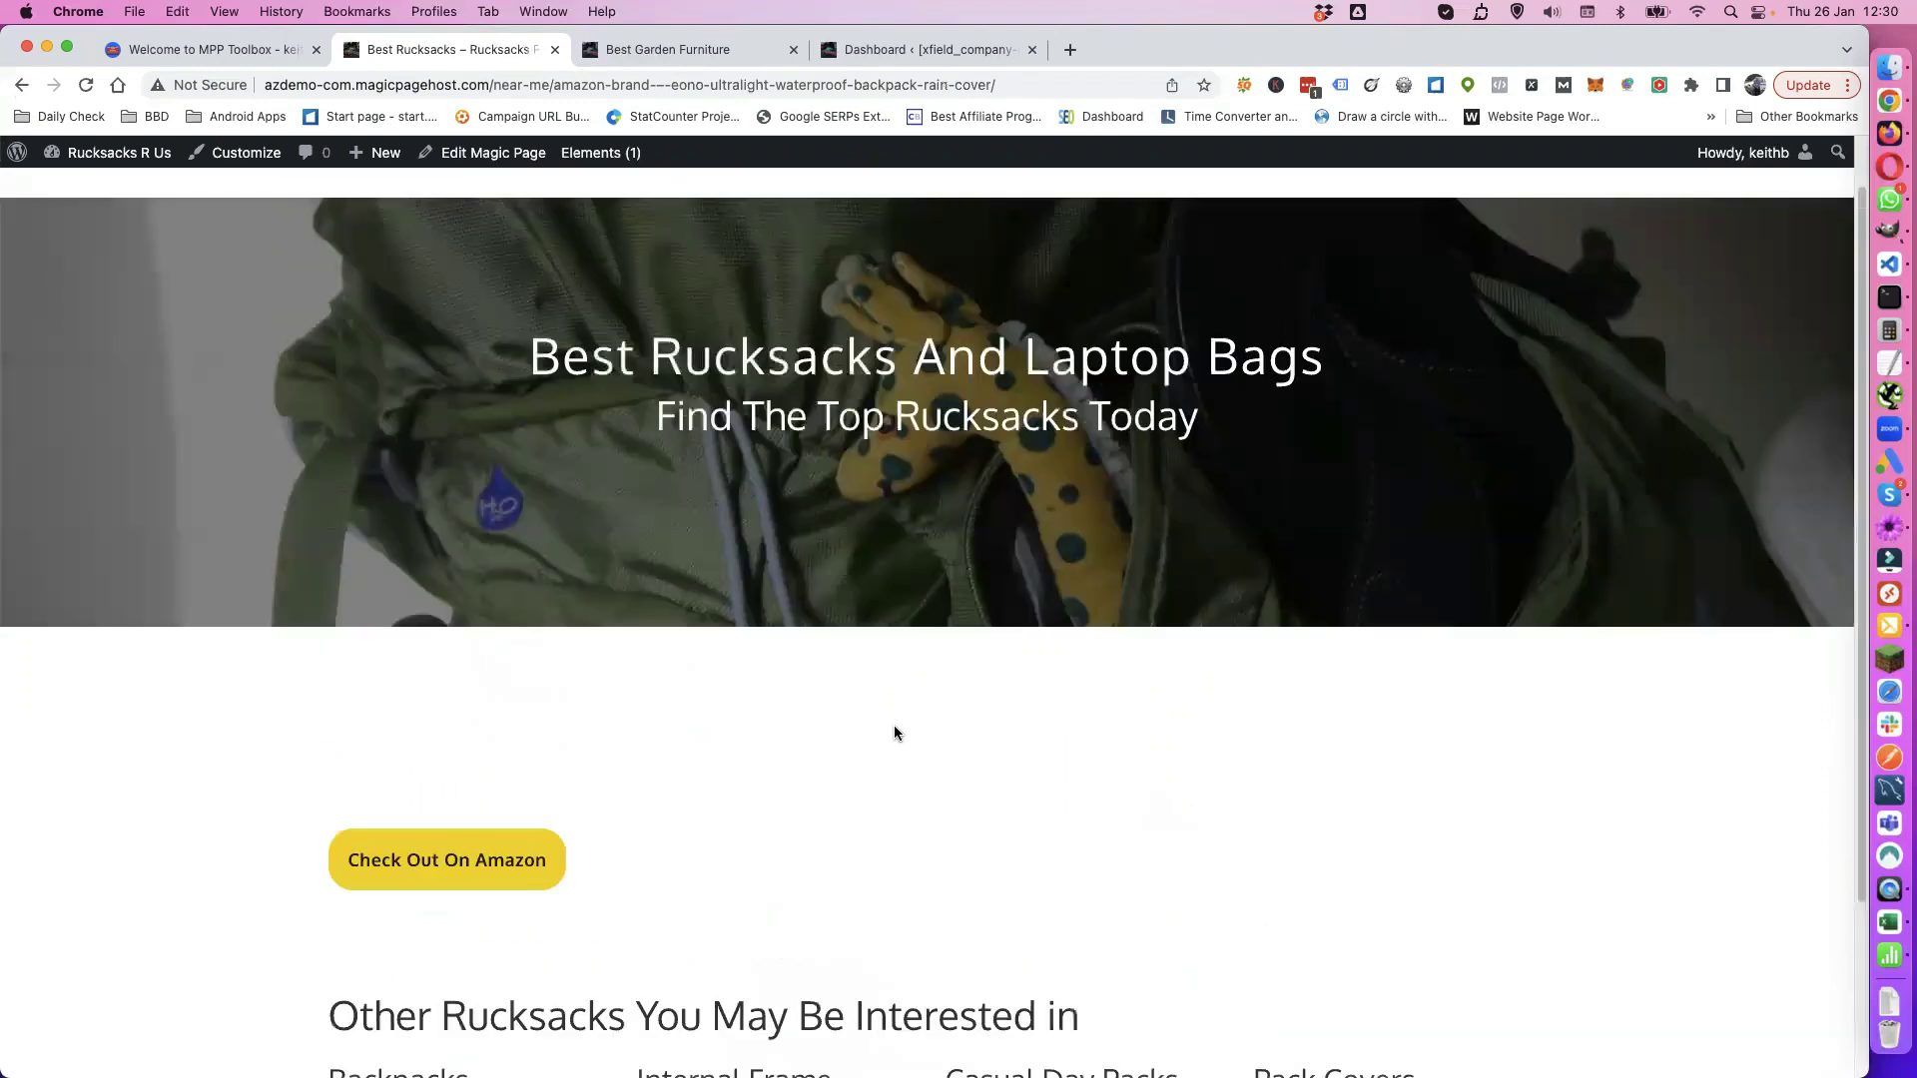
click(22, 85)
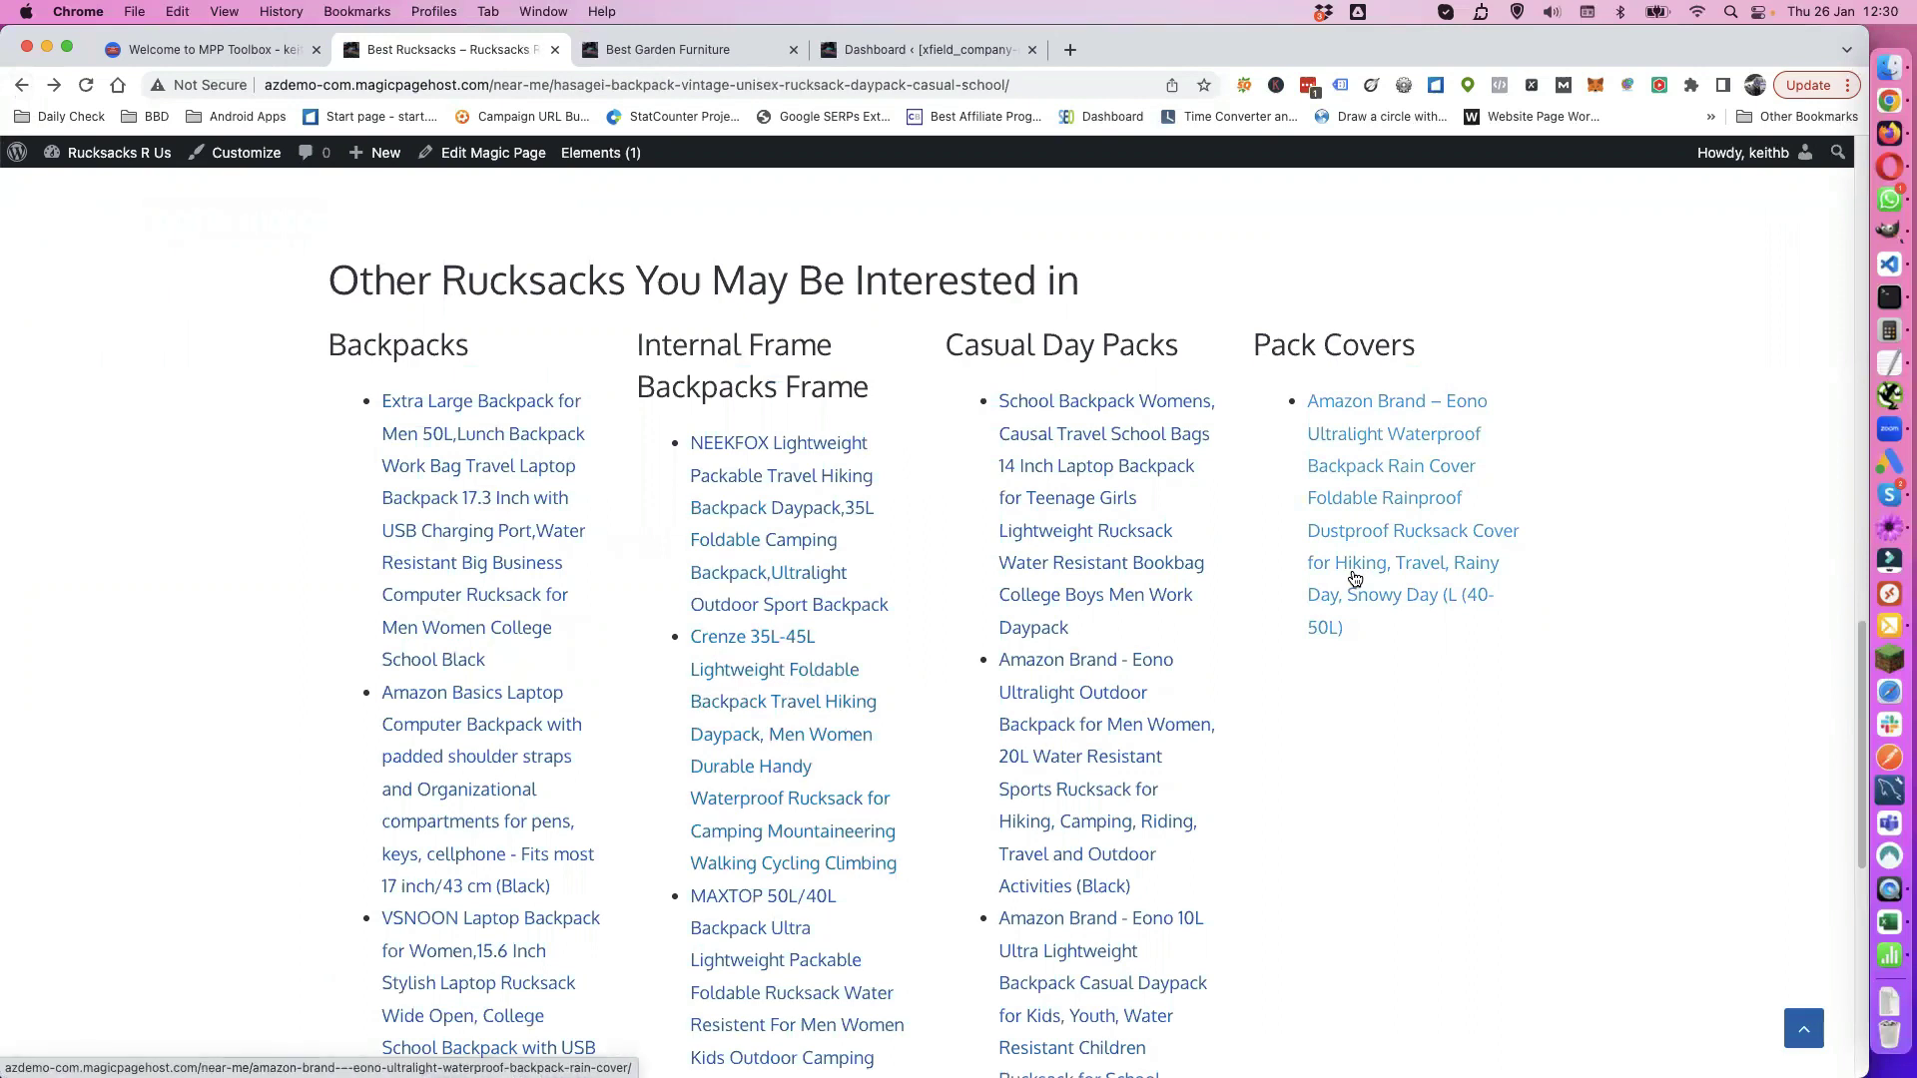
Step: Examine the HASAGEI product page again, from the related products back through the images and specifications to the site header
scroll(972, 508, up, 3)
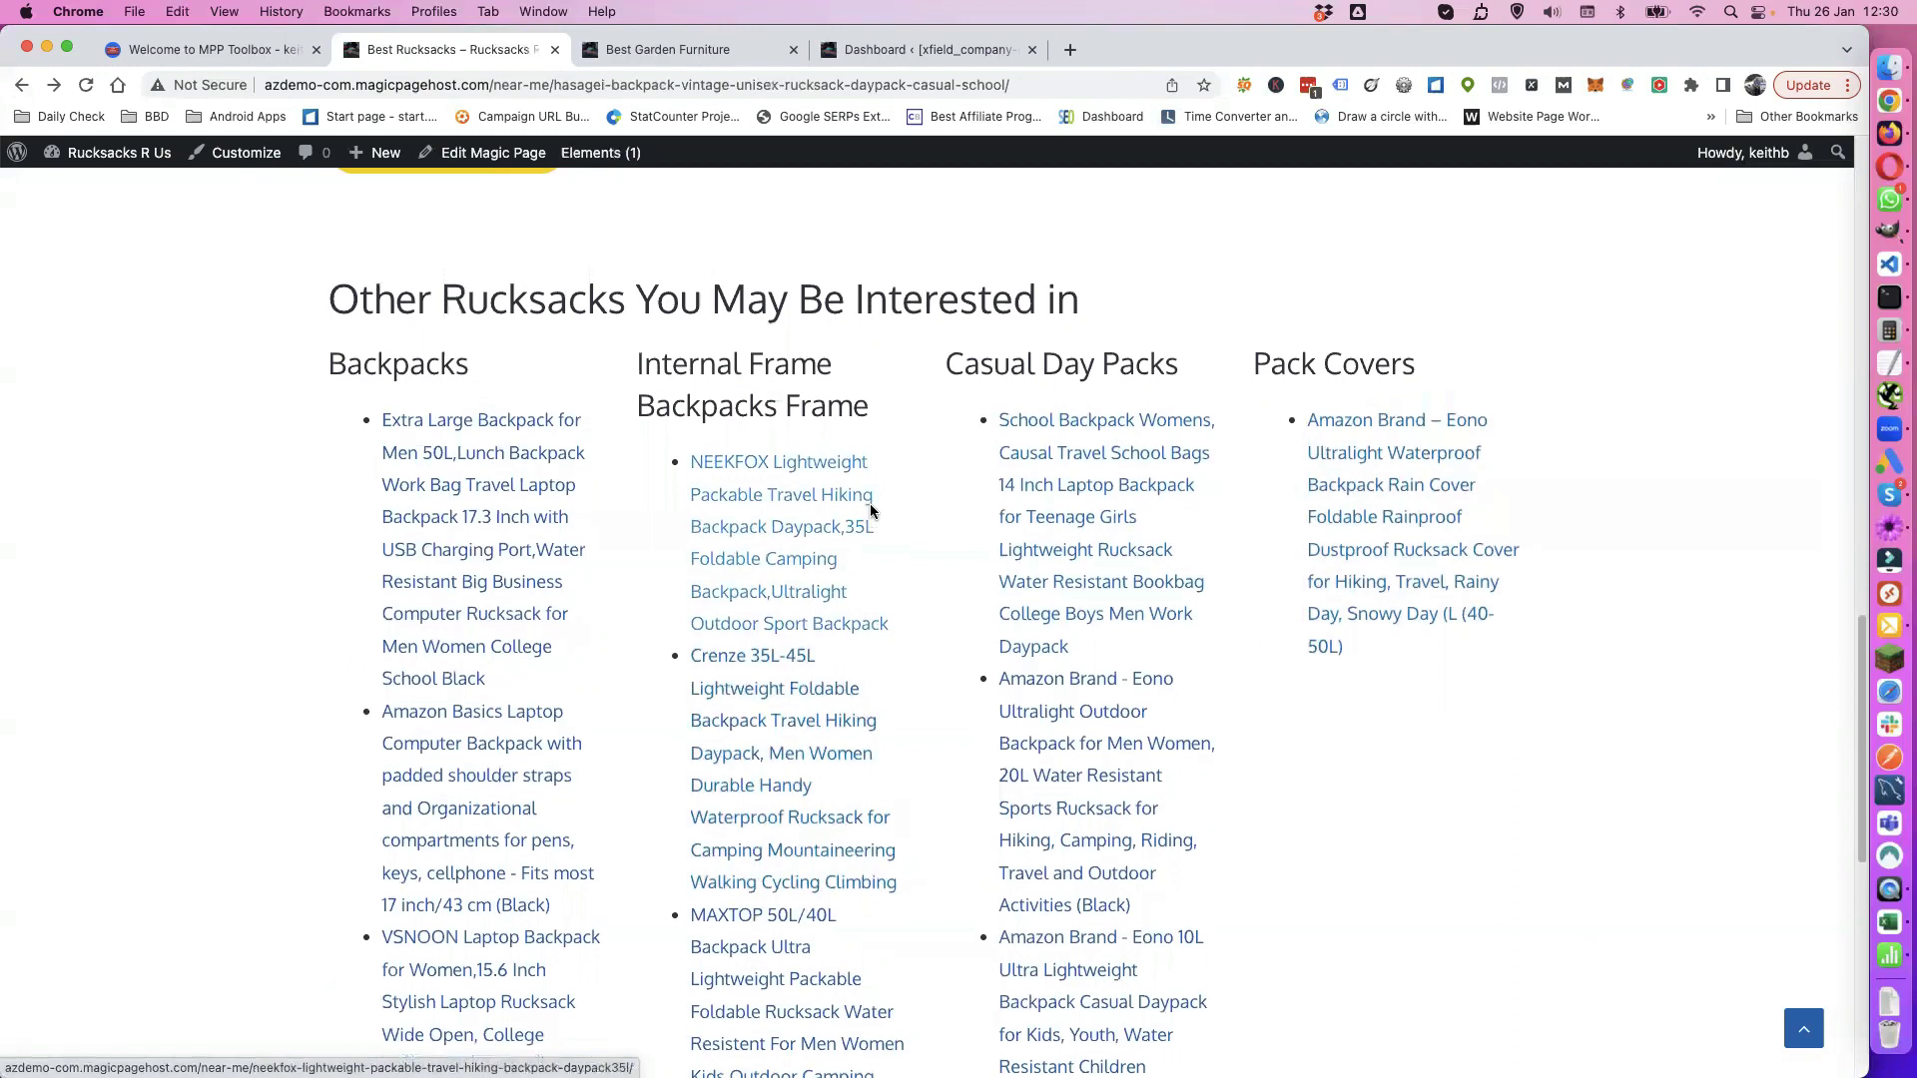
click(660, 52)
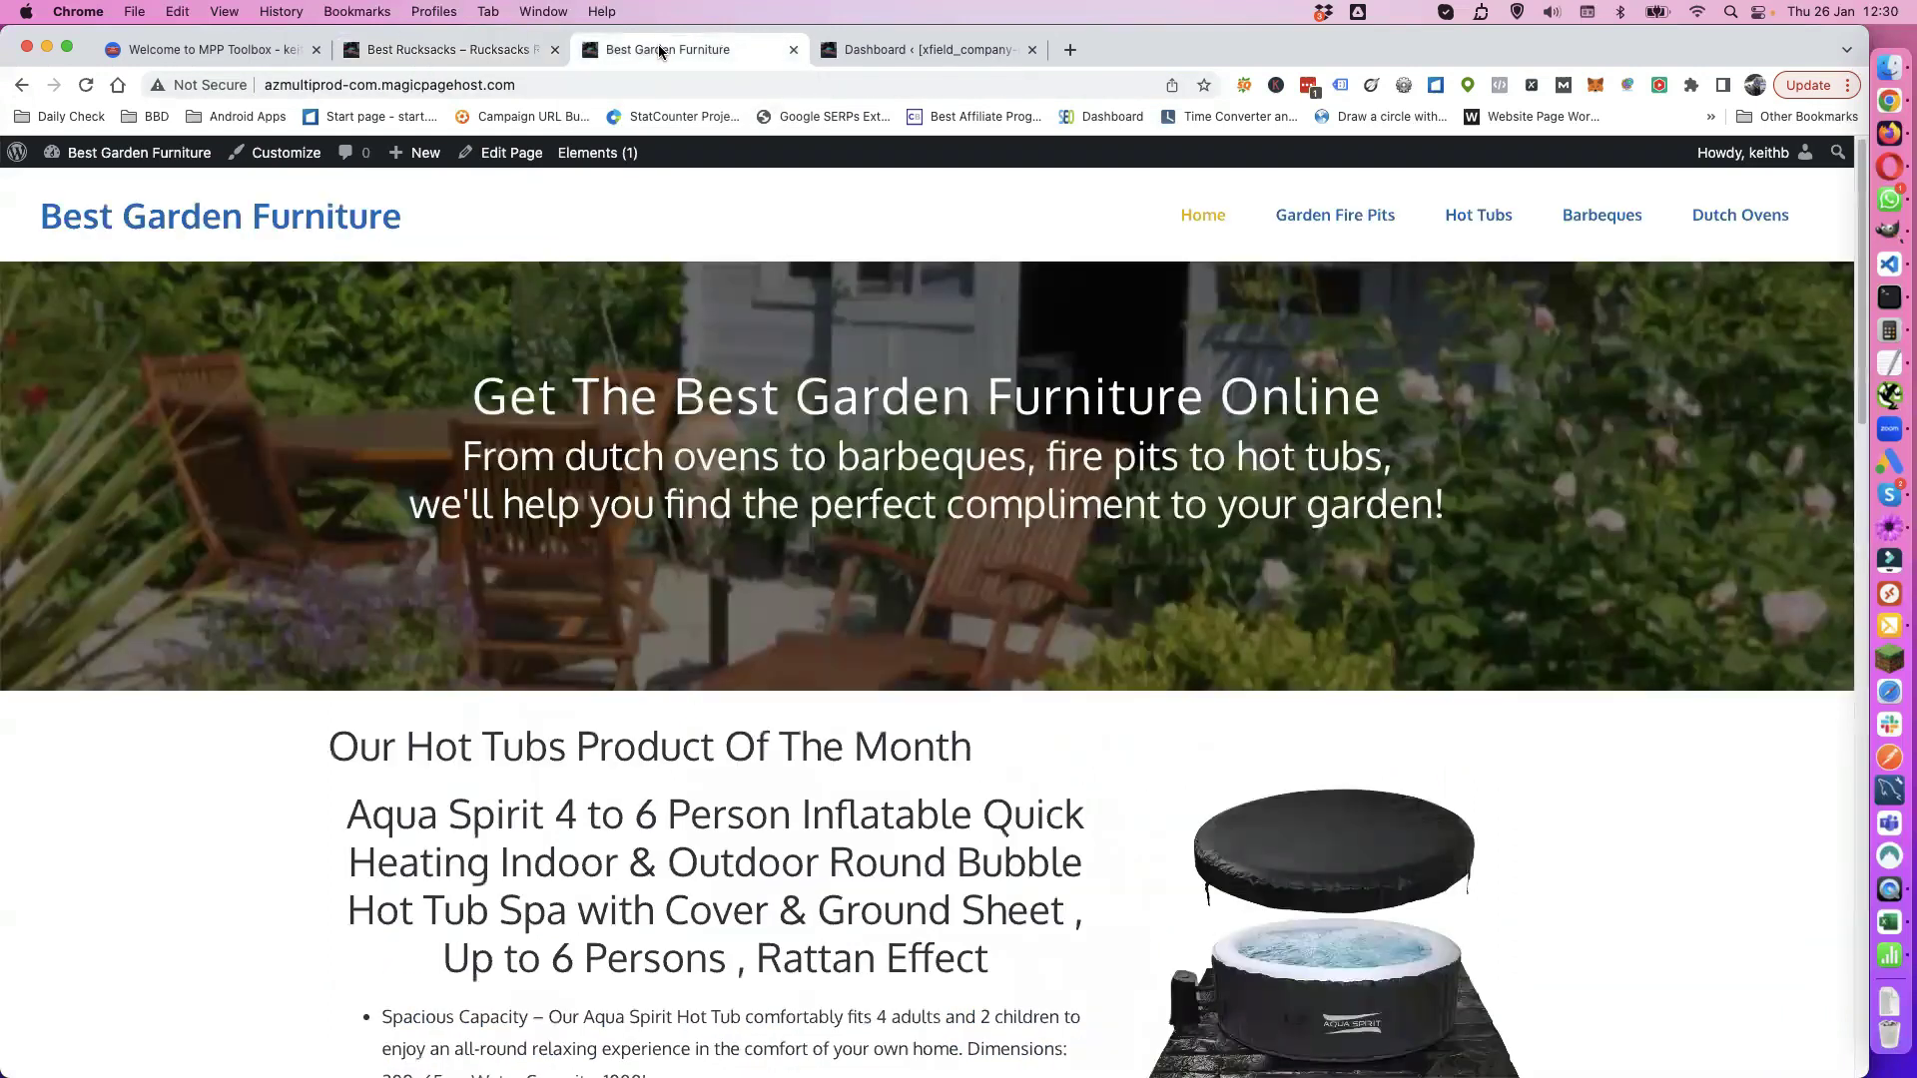
click(420, 46)
scroll(941, 530, up, 2)
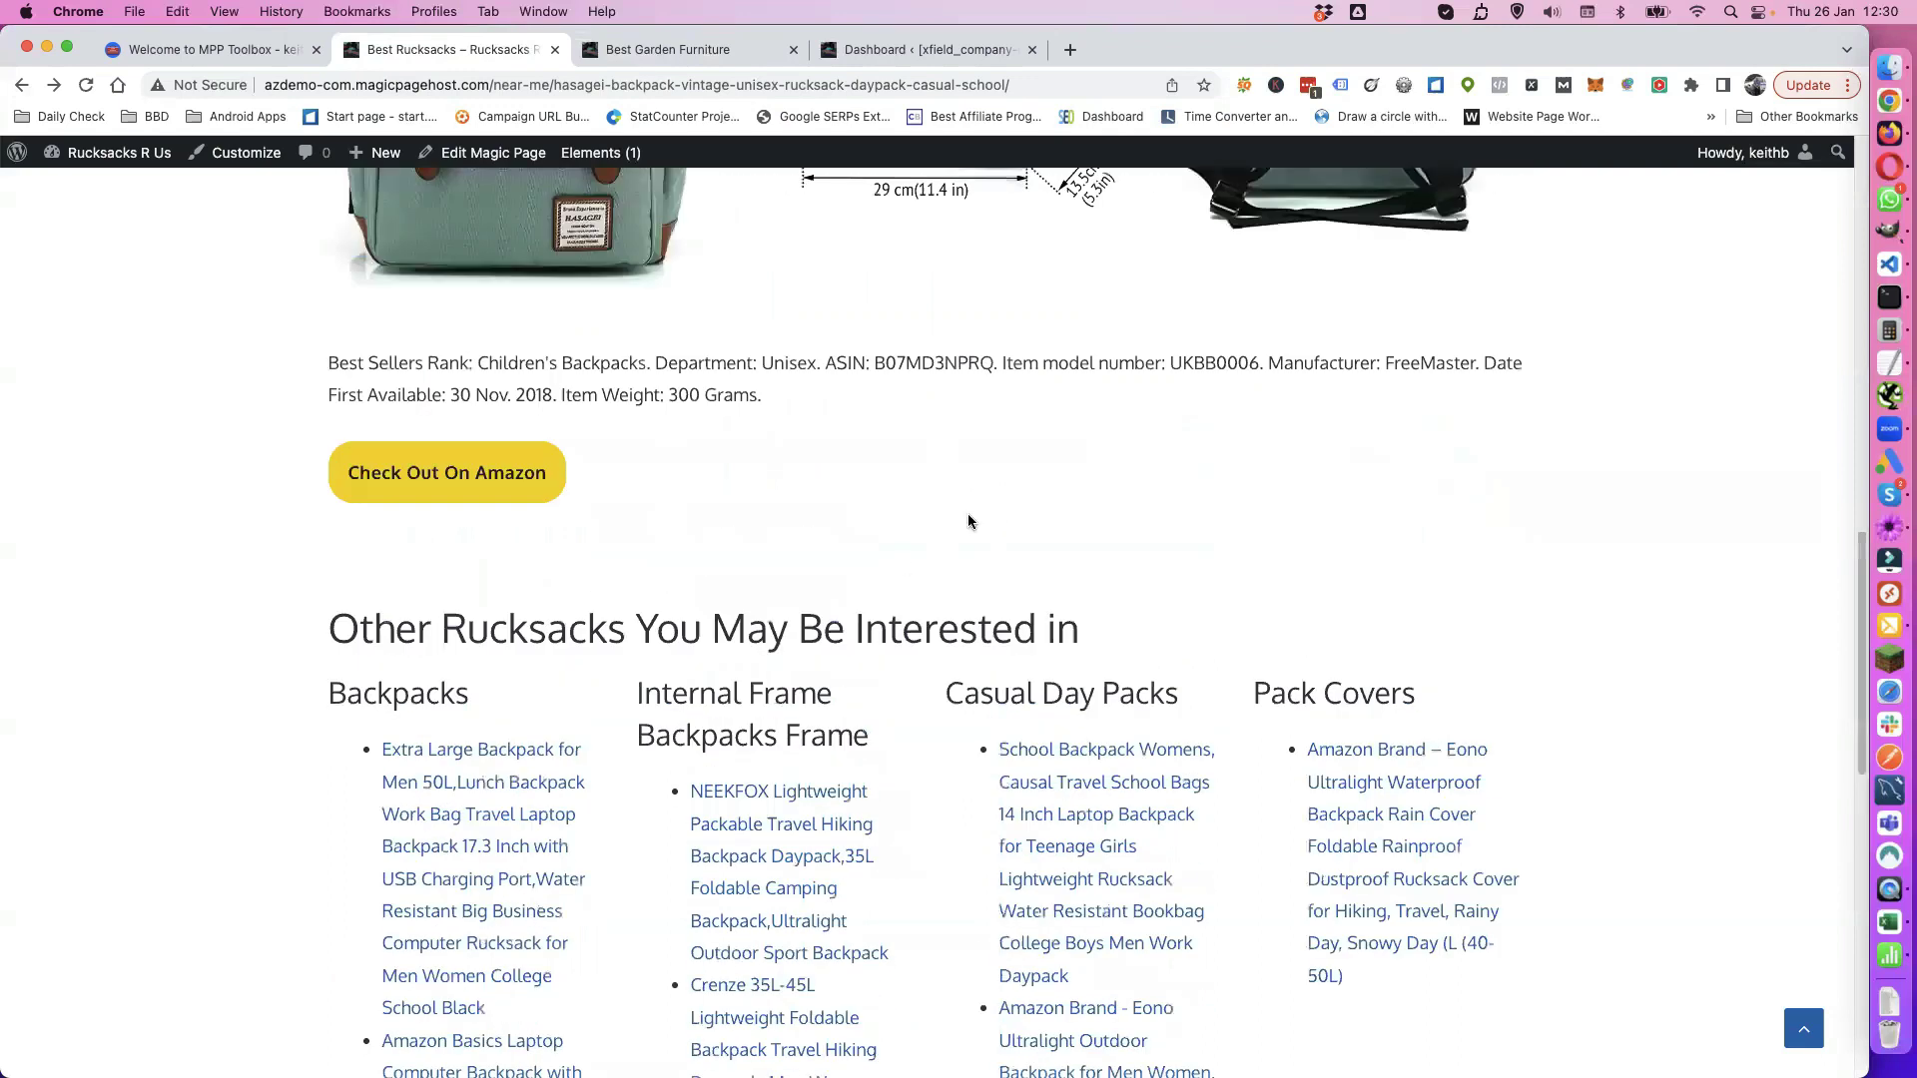
scroll(976, 519, up, 3)
scroll(963, 540, up, 5)
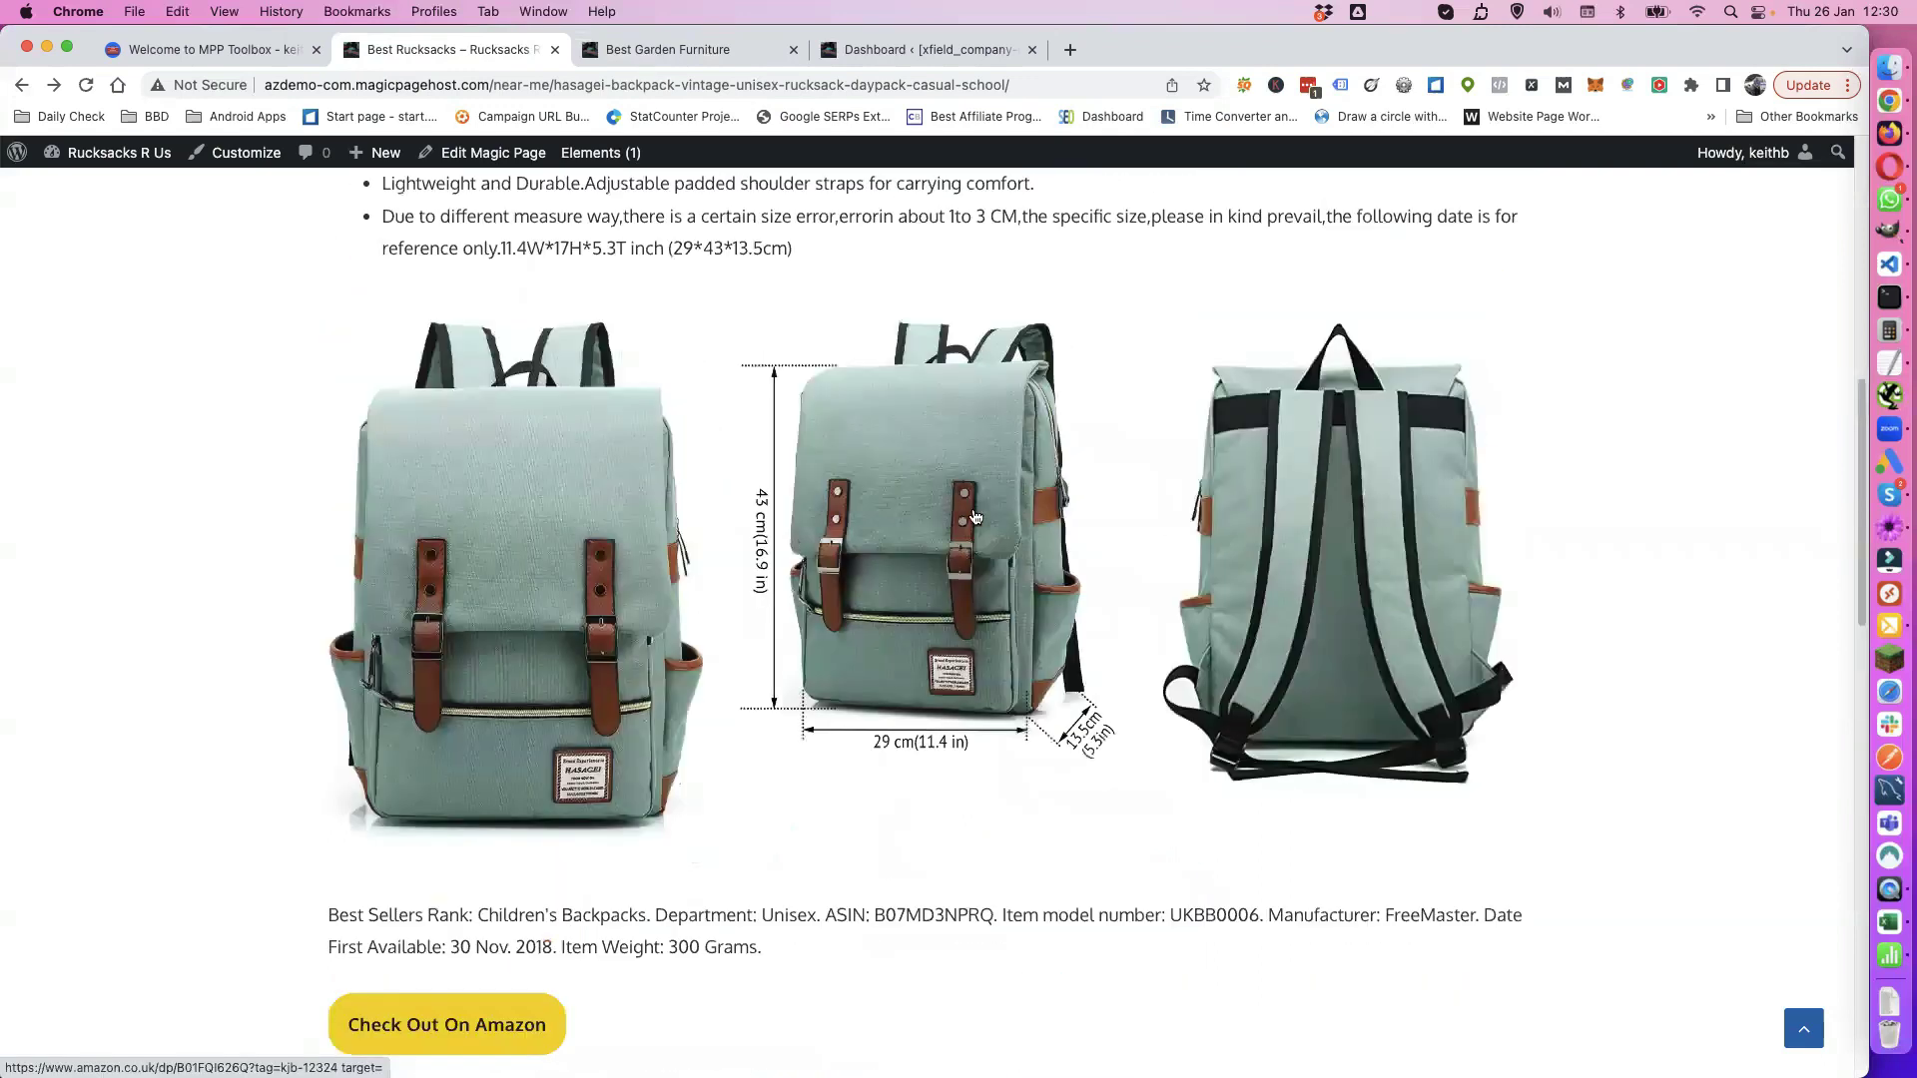
scroll(864, 439, up, 3)
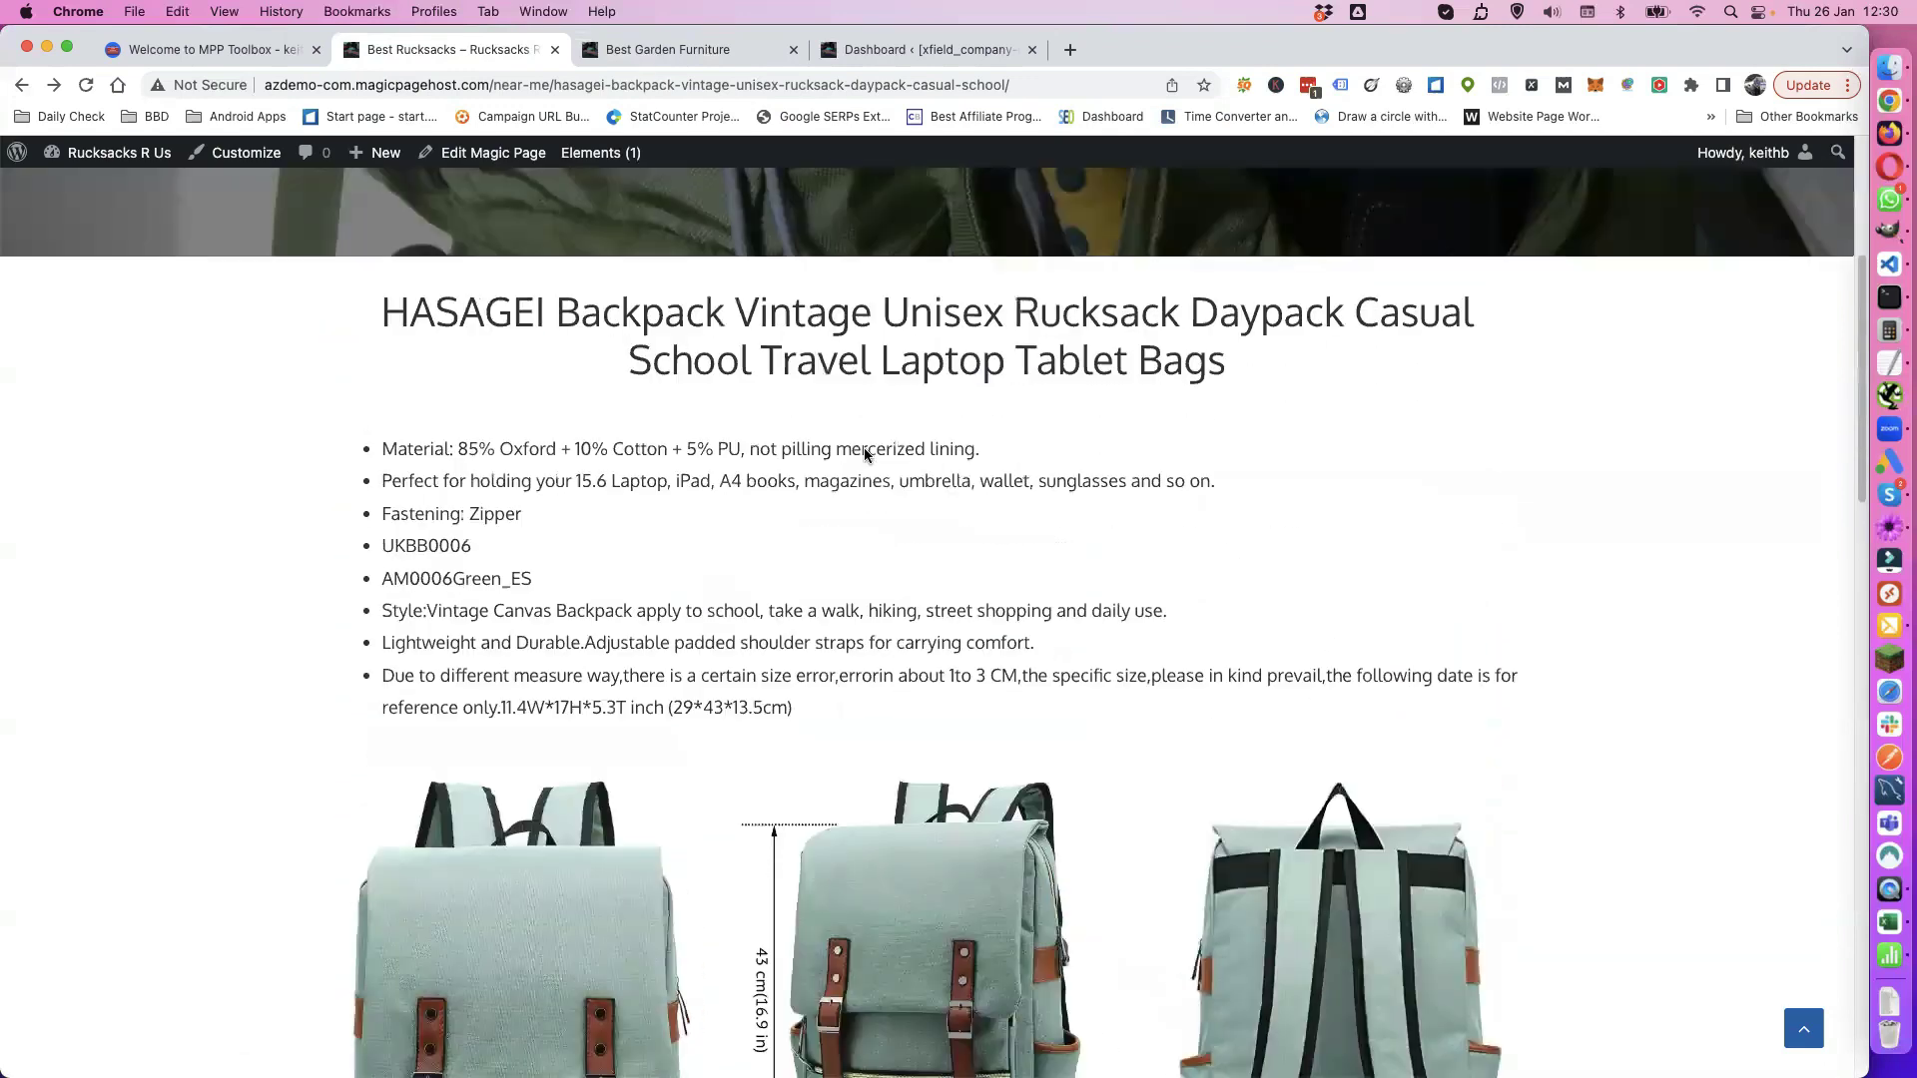
scroll(864, 459, up, 1)
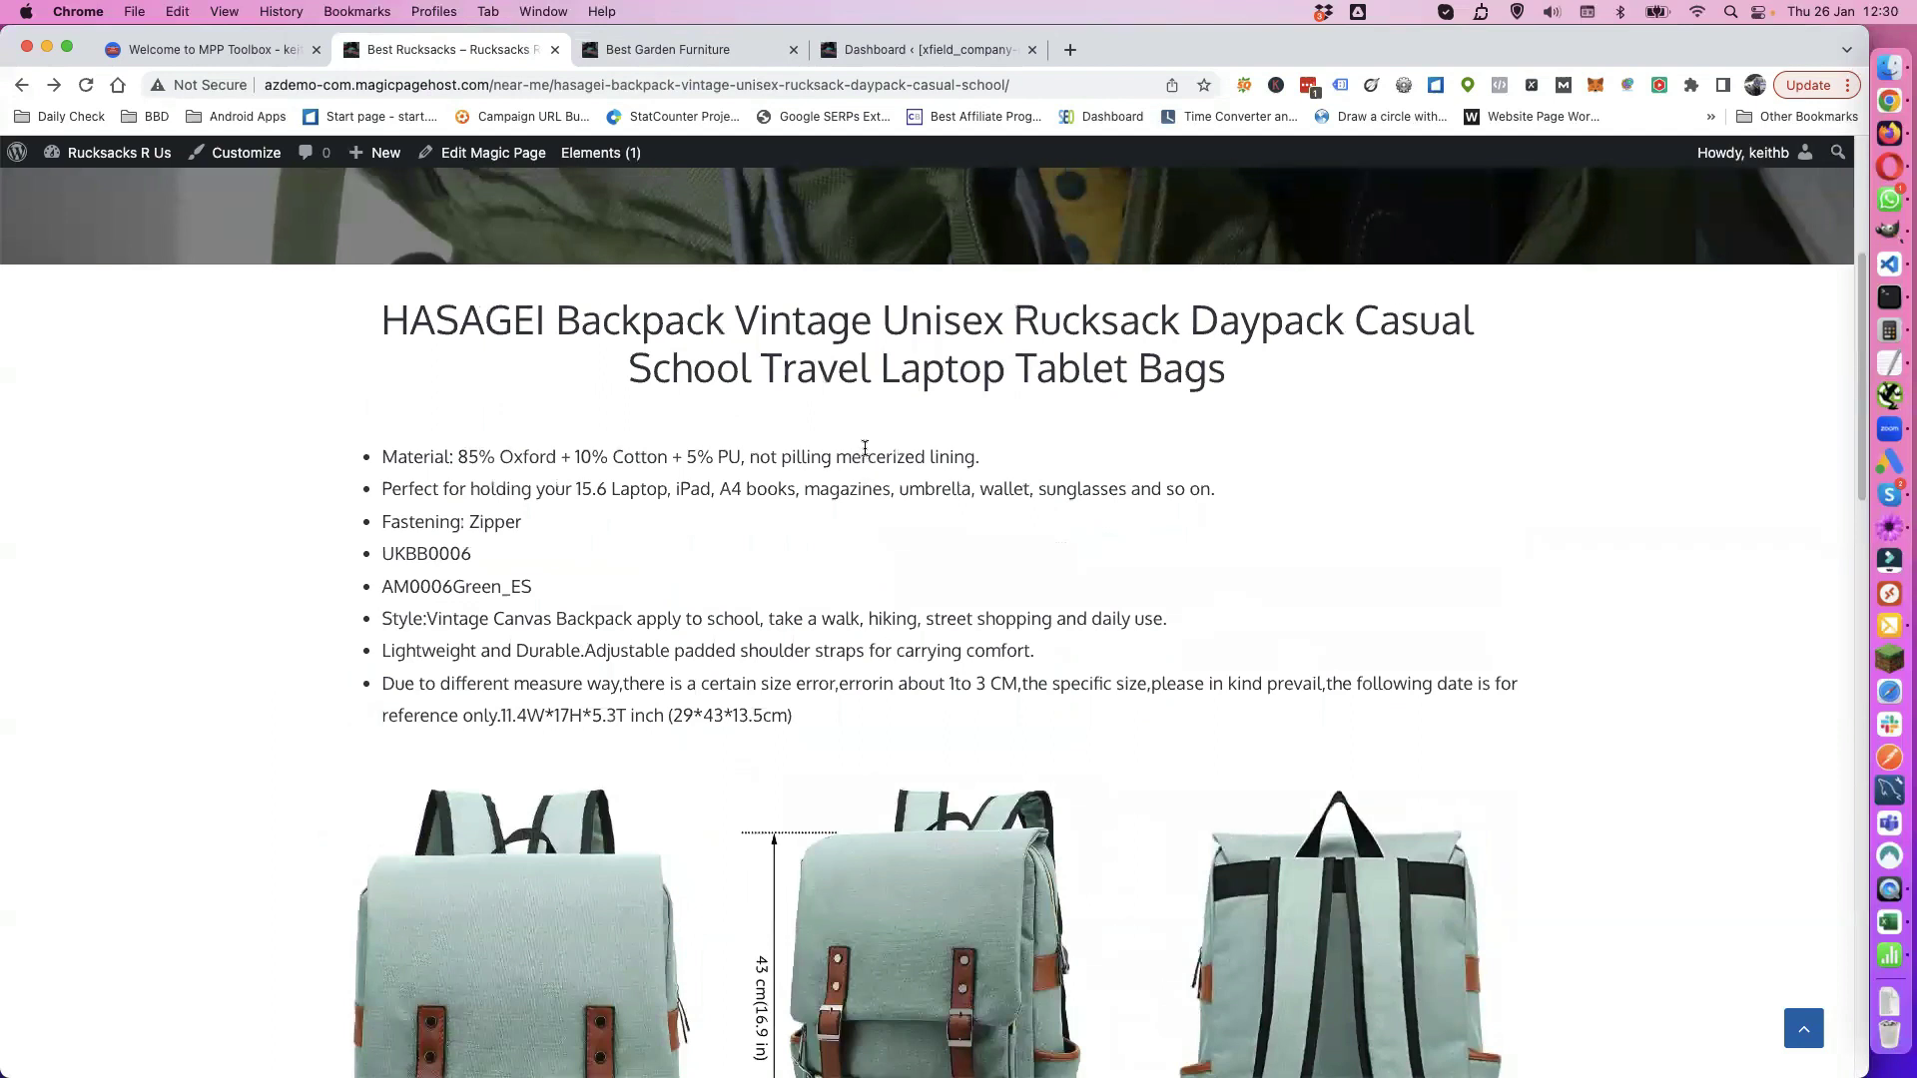
scroll(864, 448, up, 1)
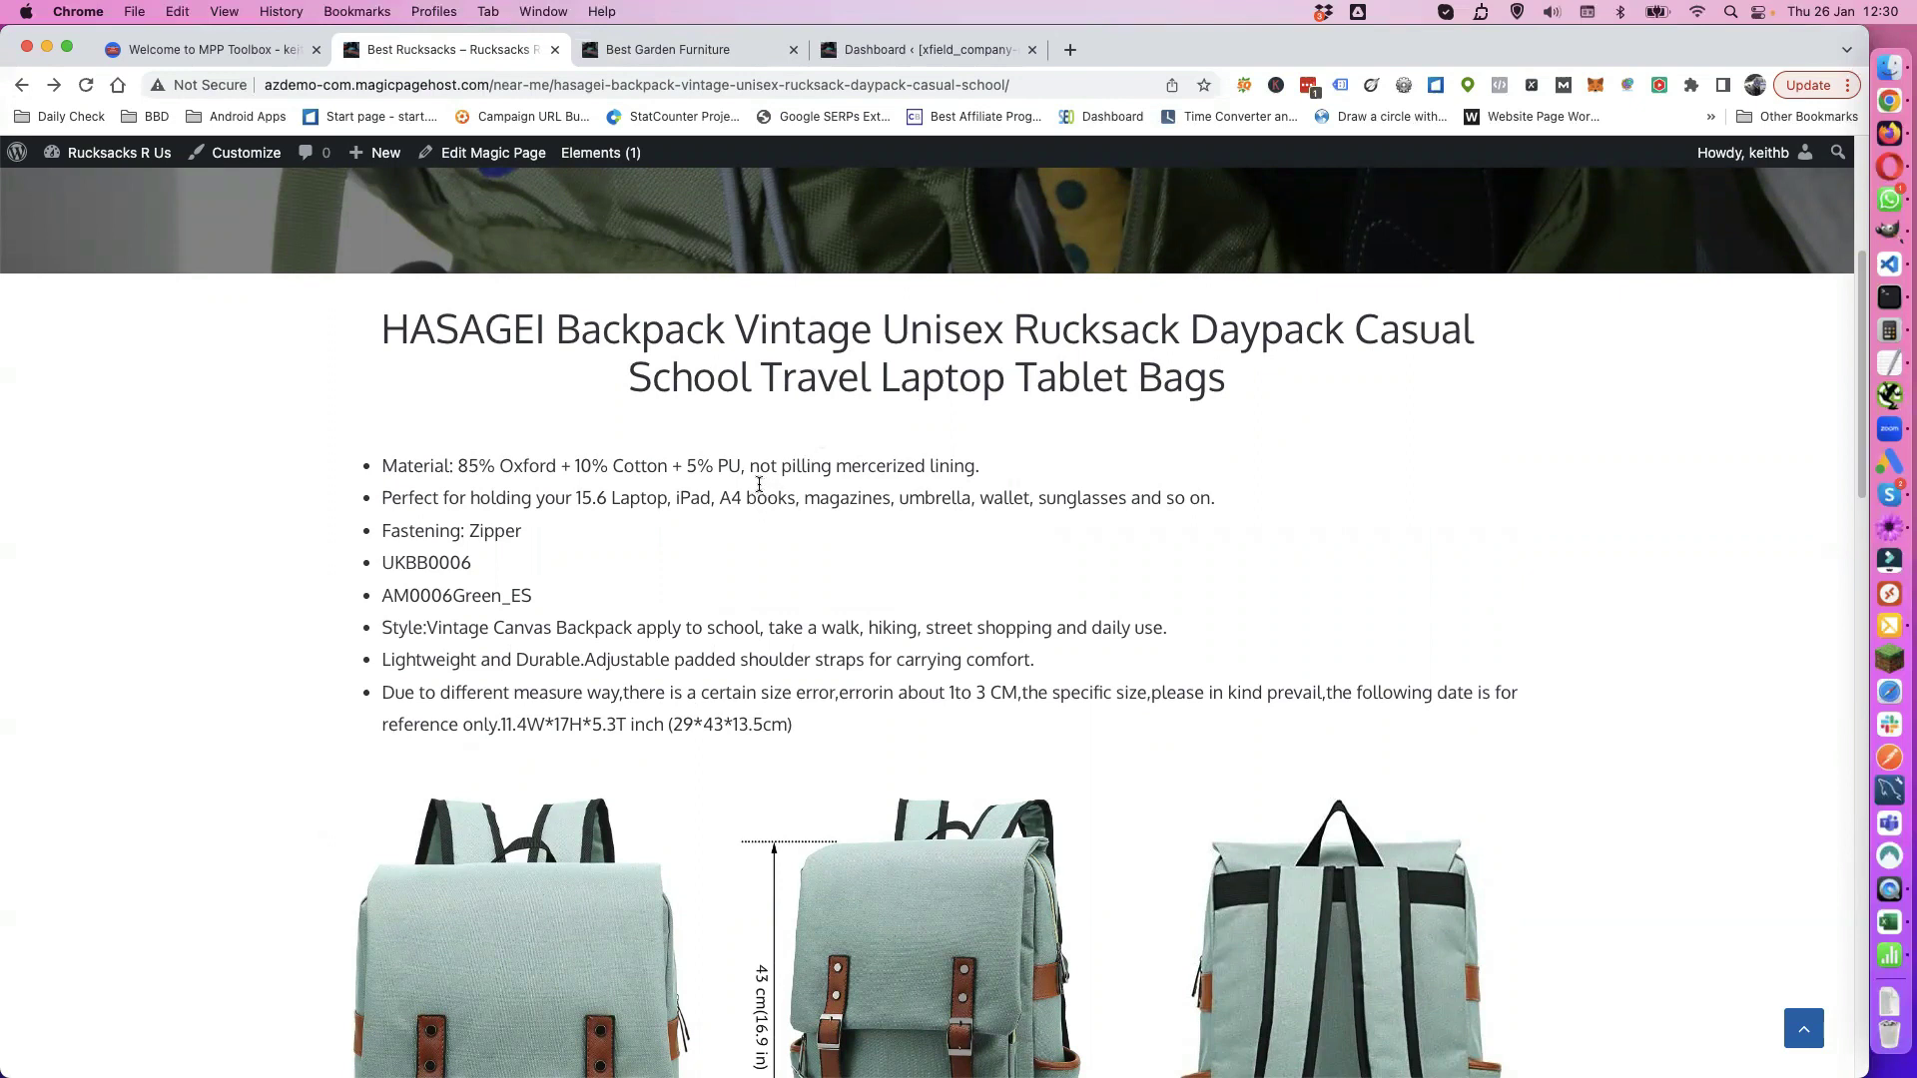
scroll(750, 484, up, 2)
scroll(749, 484, up, 3)
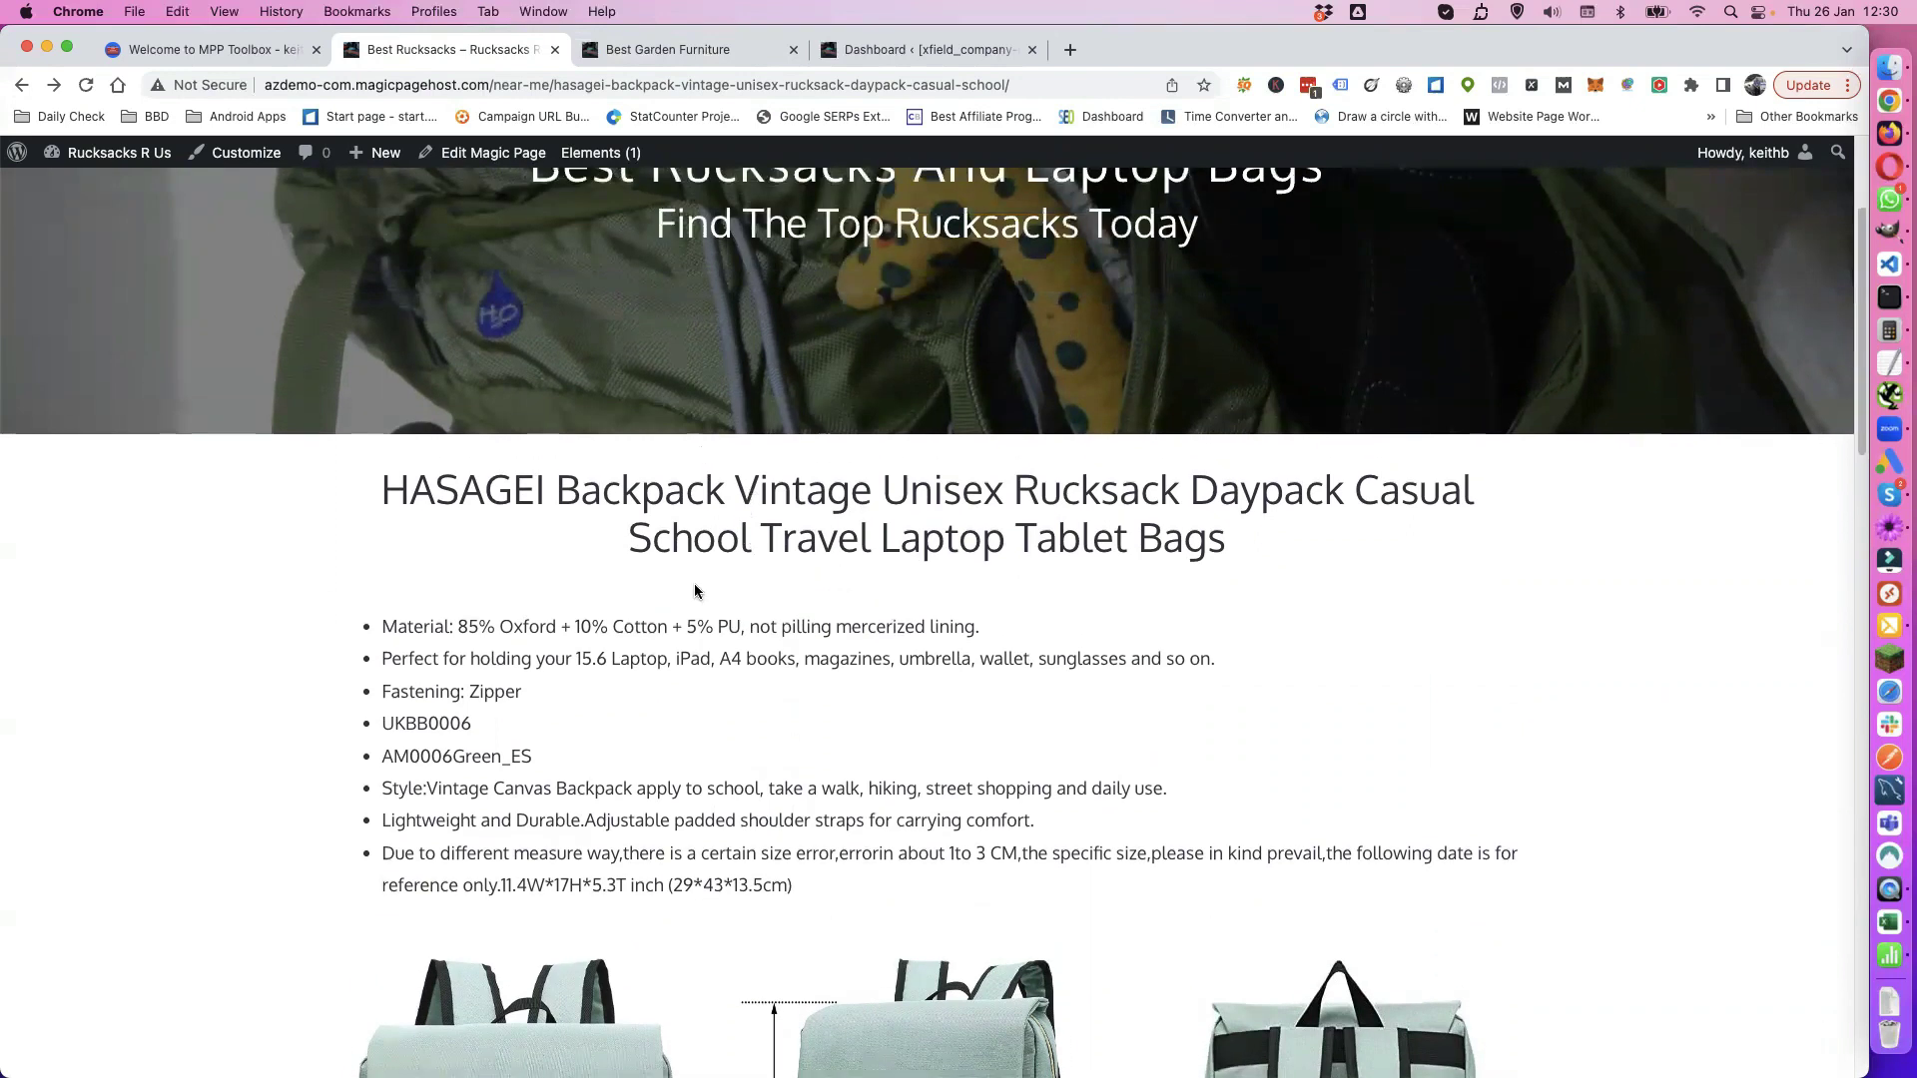
scroll(690, 597, up, 4)
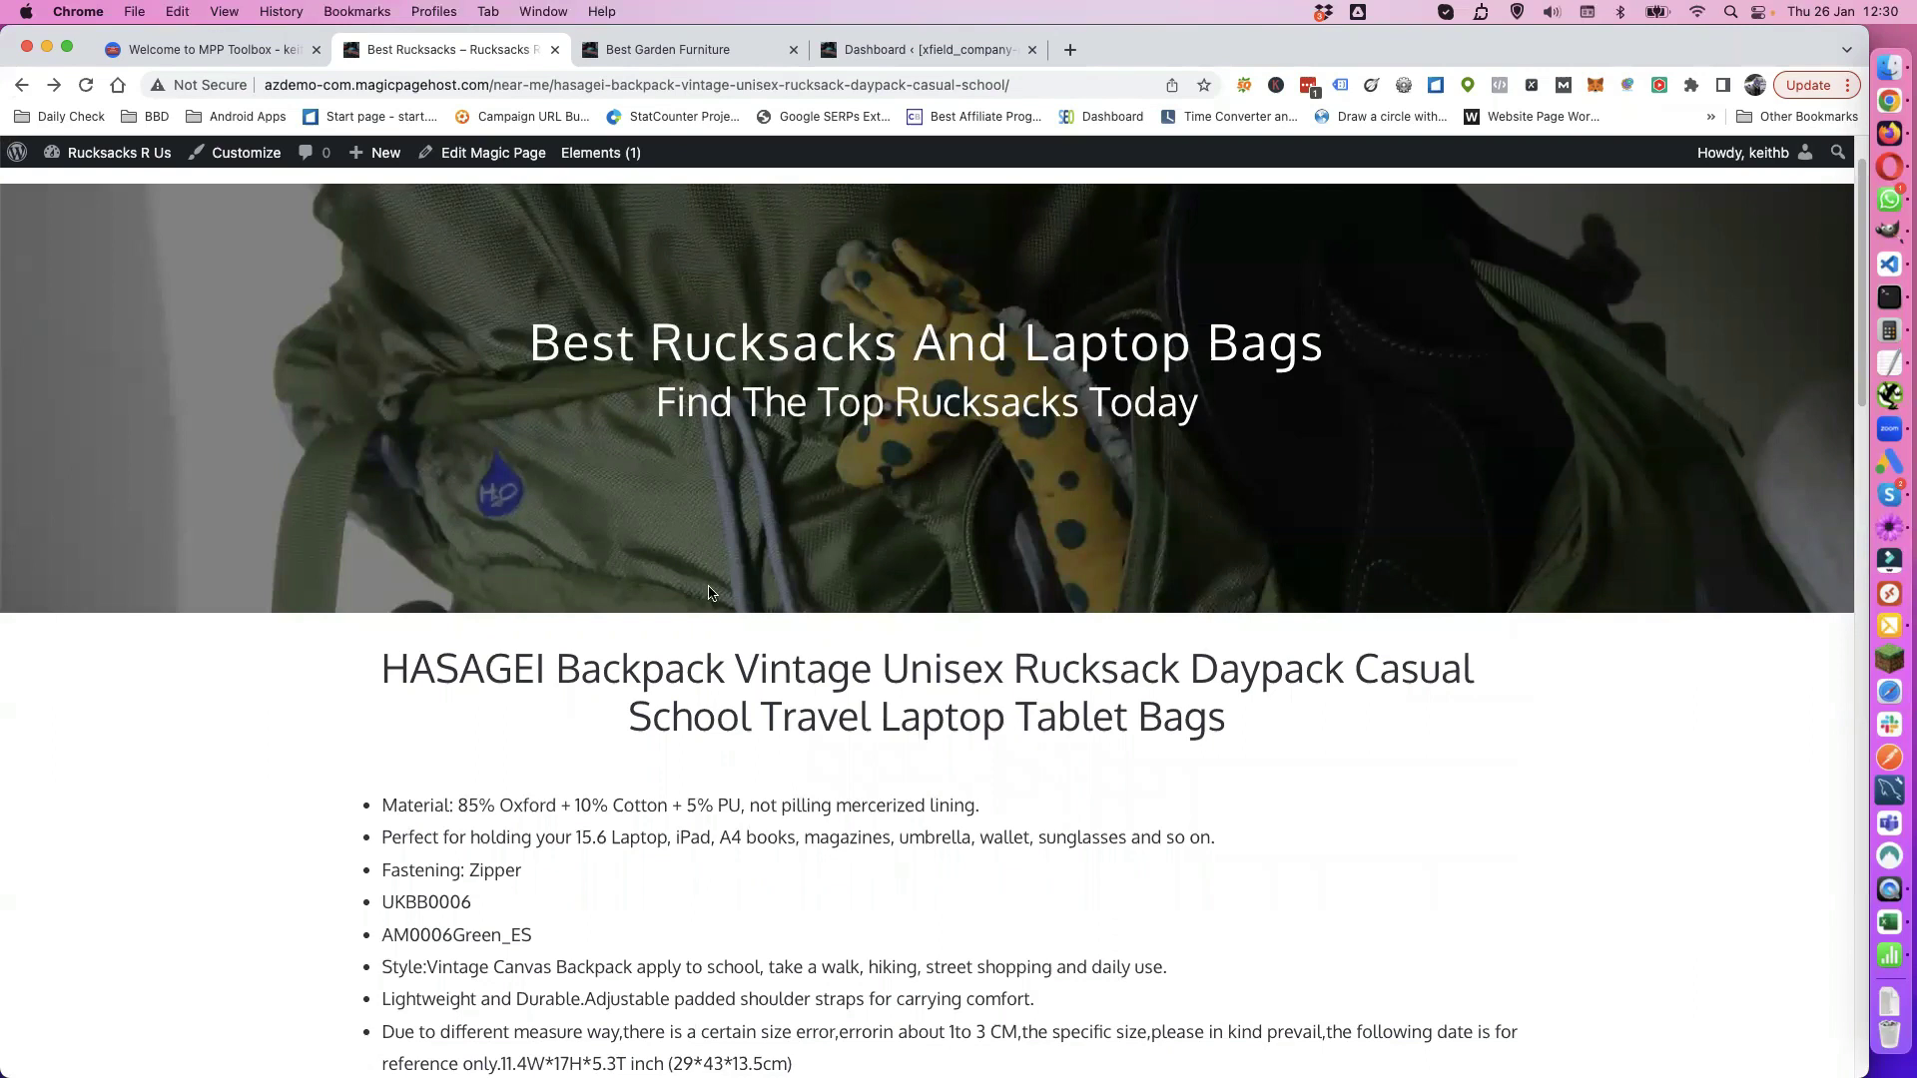
scroll(702, 590, up, 2)
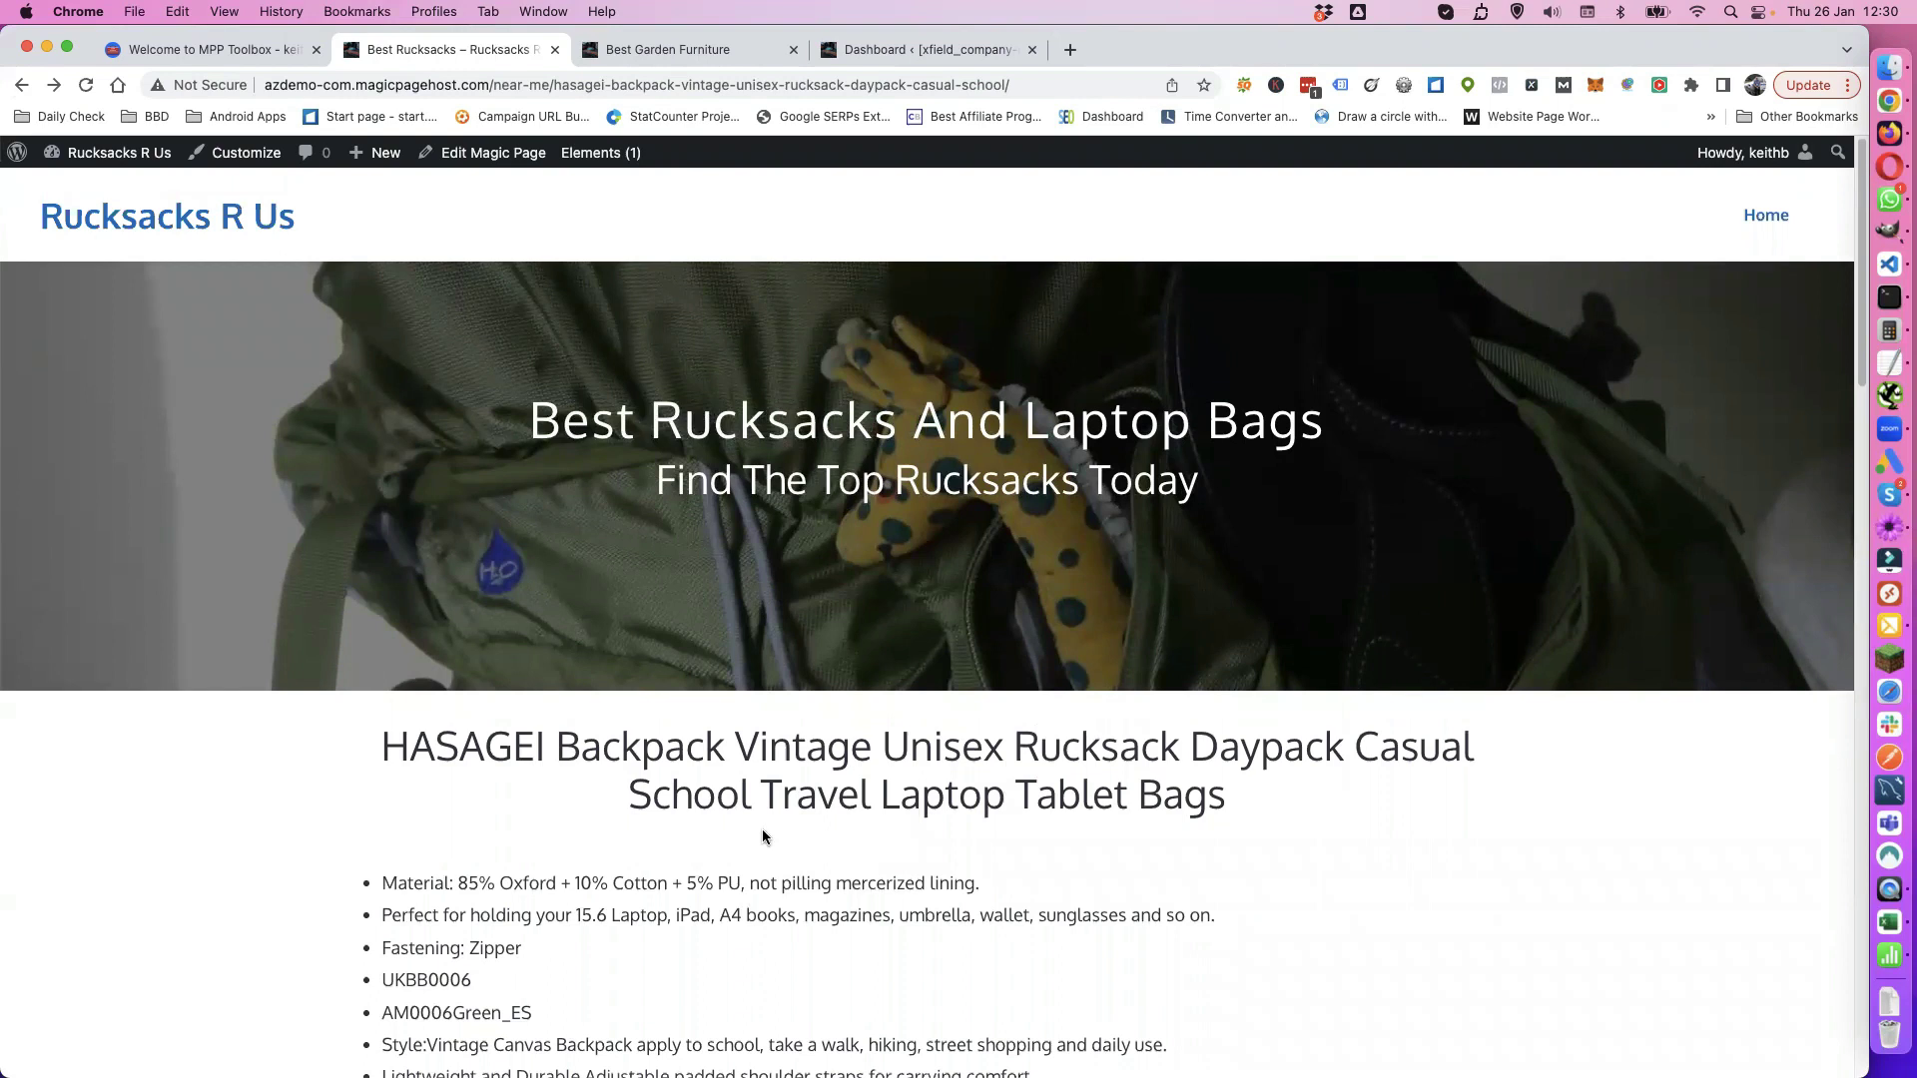
Step: Switch to the Best Garden Furniture site and review its homepage, from the hot tub product of the month to the other product lists
click(653, 52)
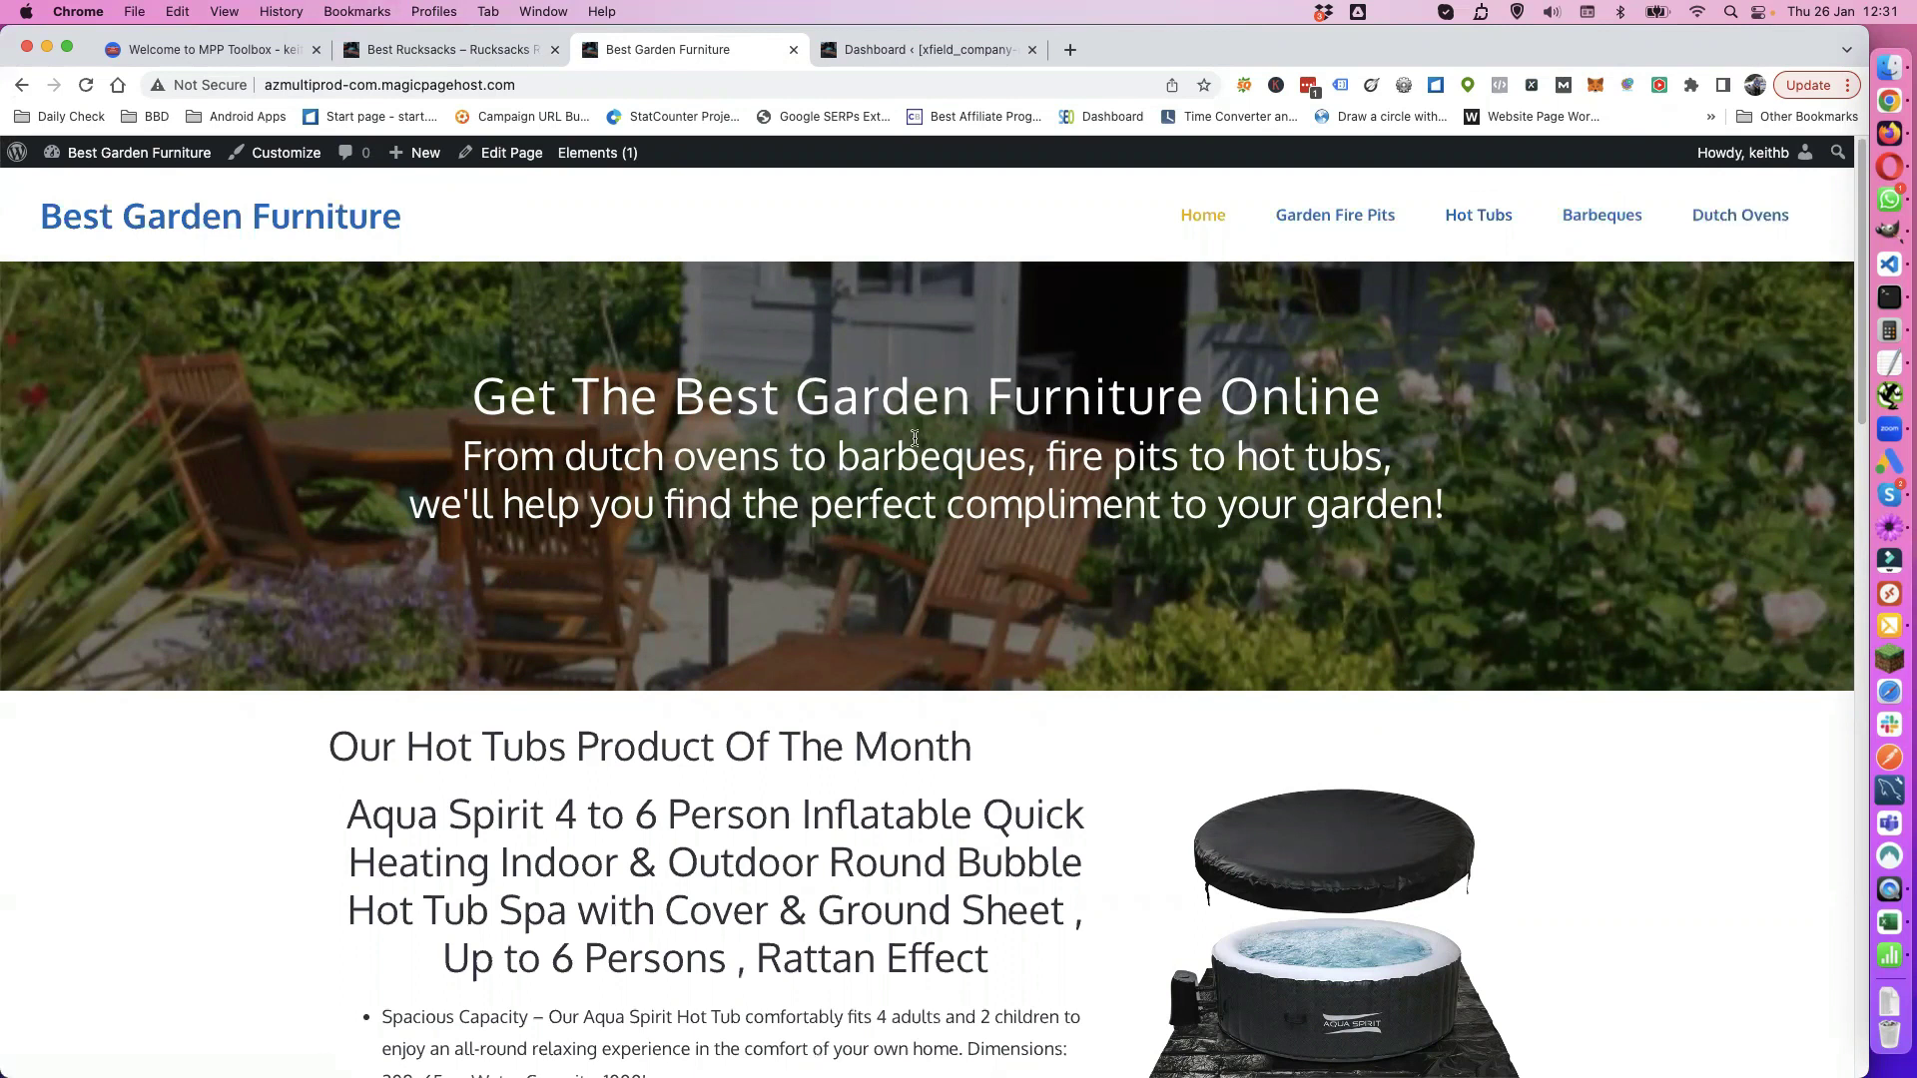
scroll(914, 437, down, 1)
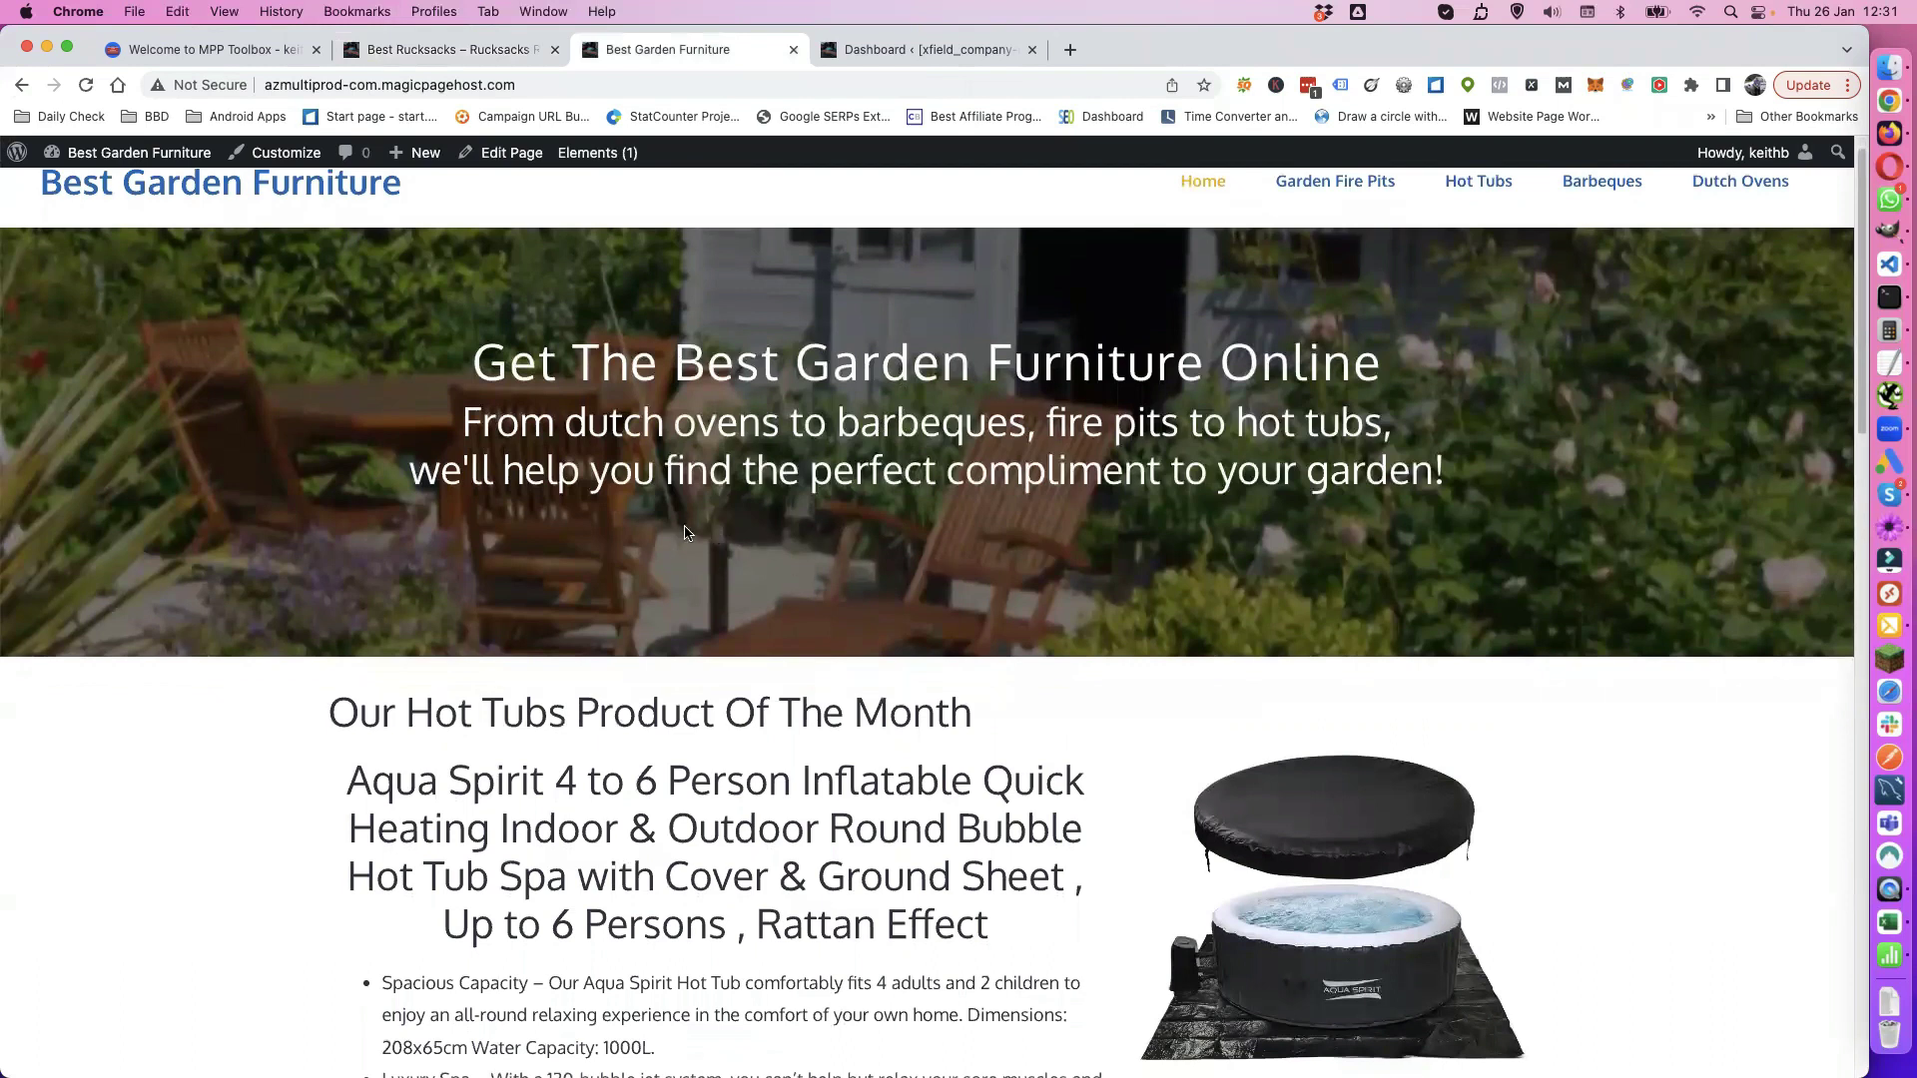
scroll(699, 529, down, 3)
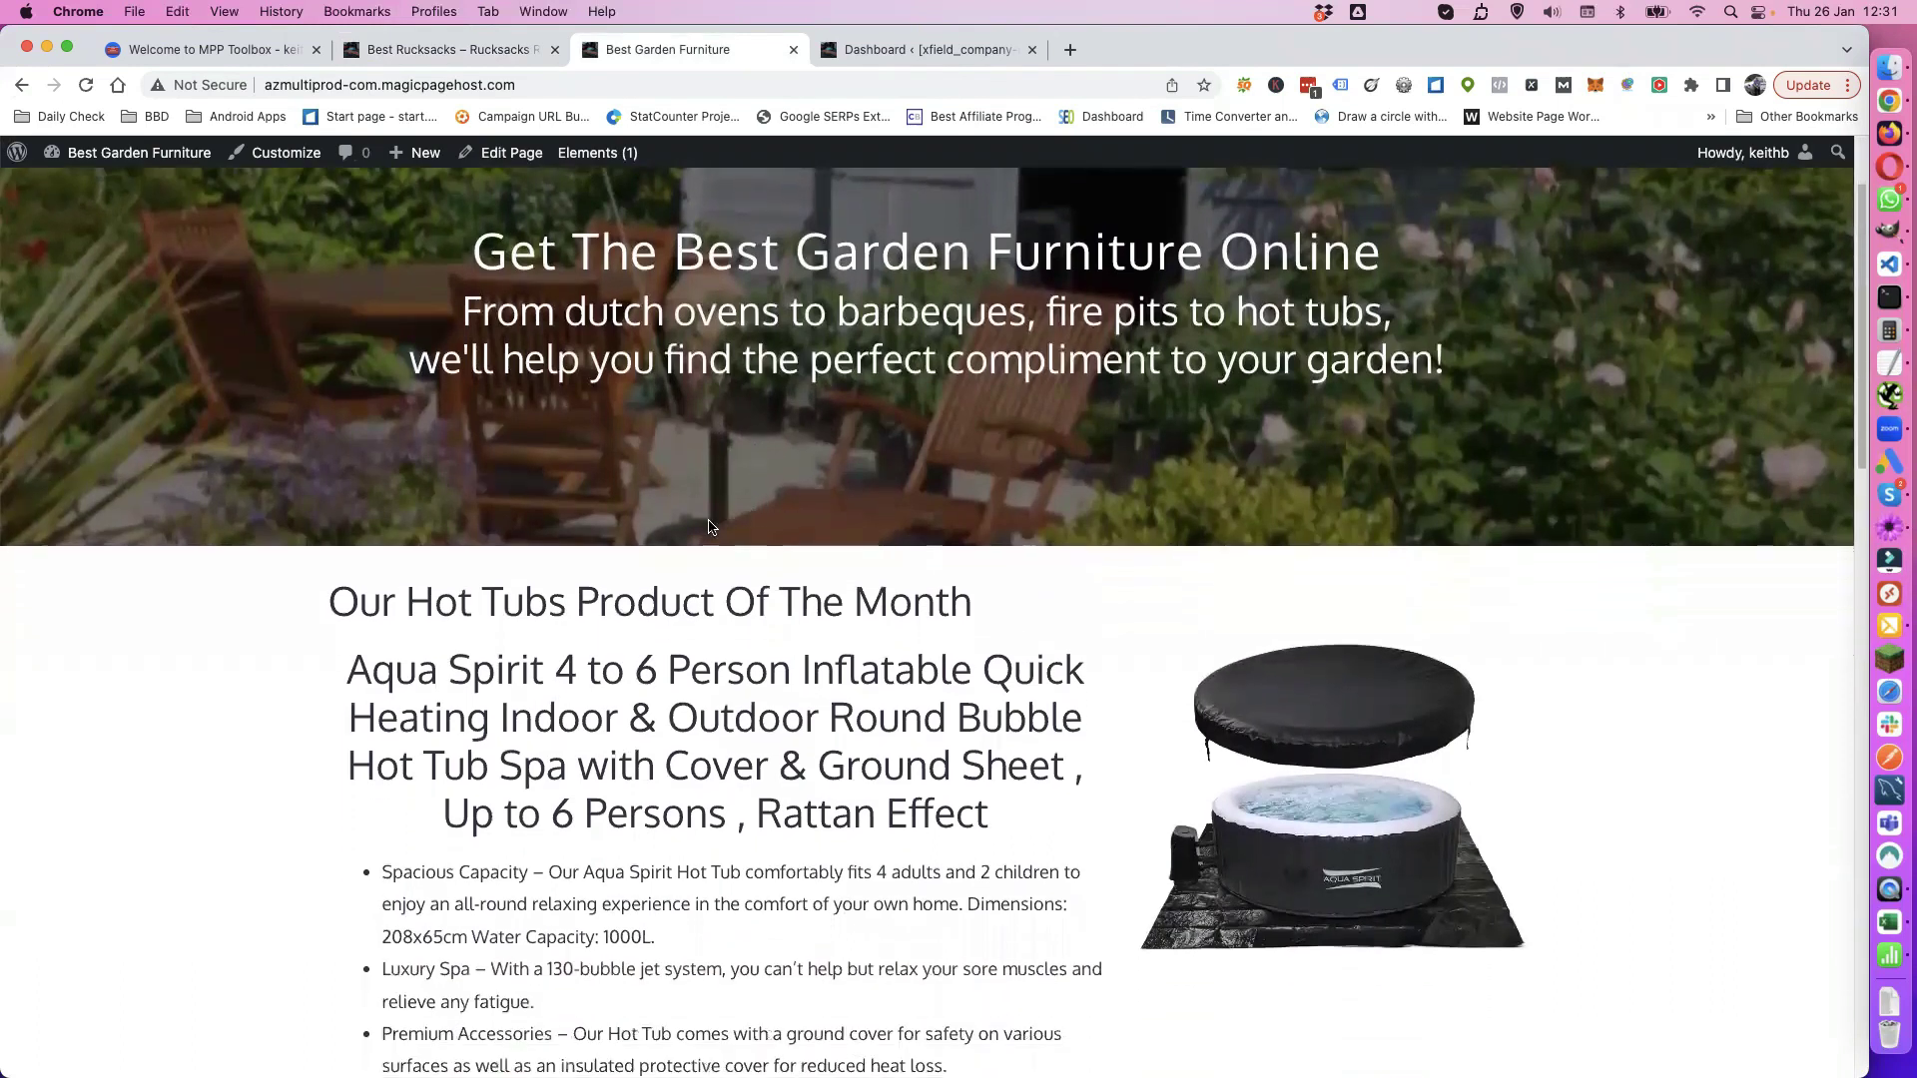
scroll(709, 528, down, 4)
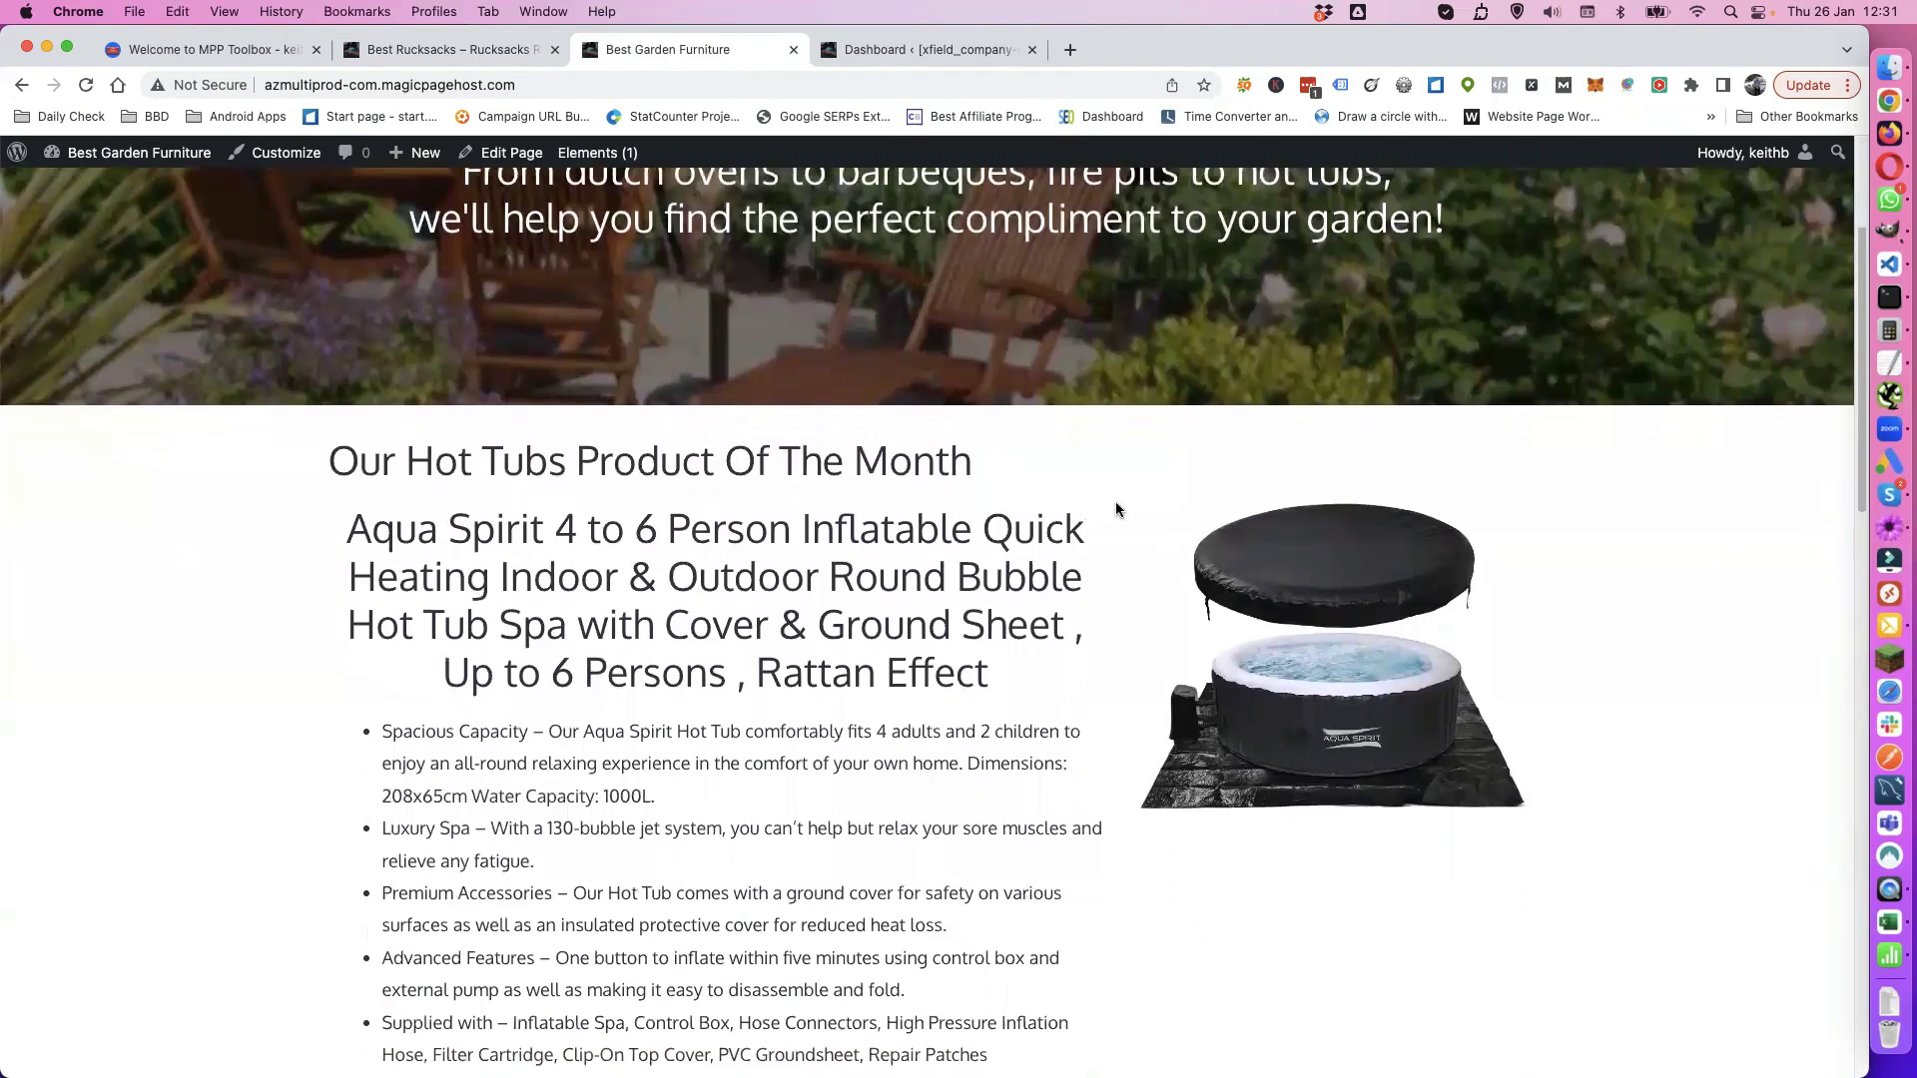
scroll(1116, 502, down, 4)
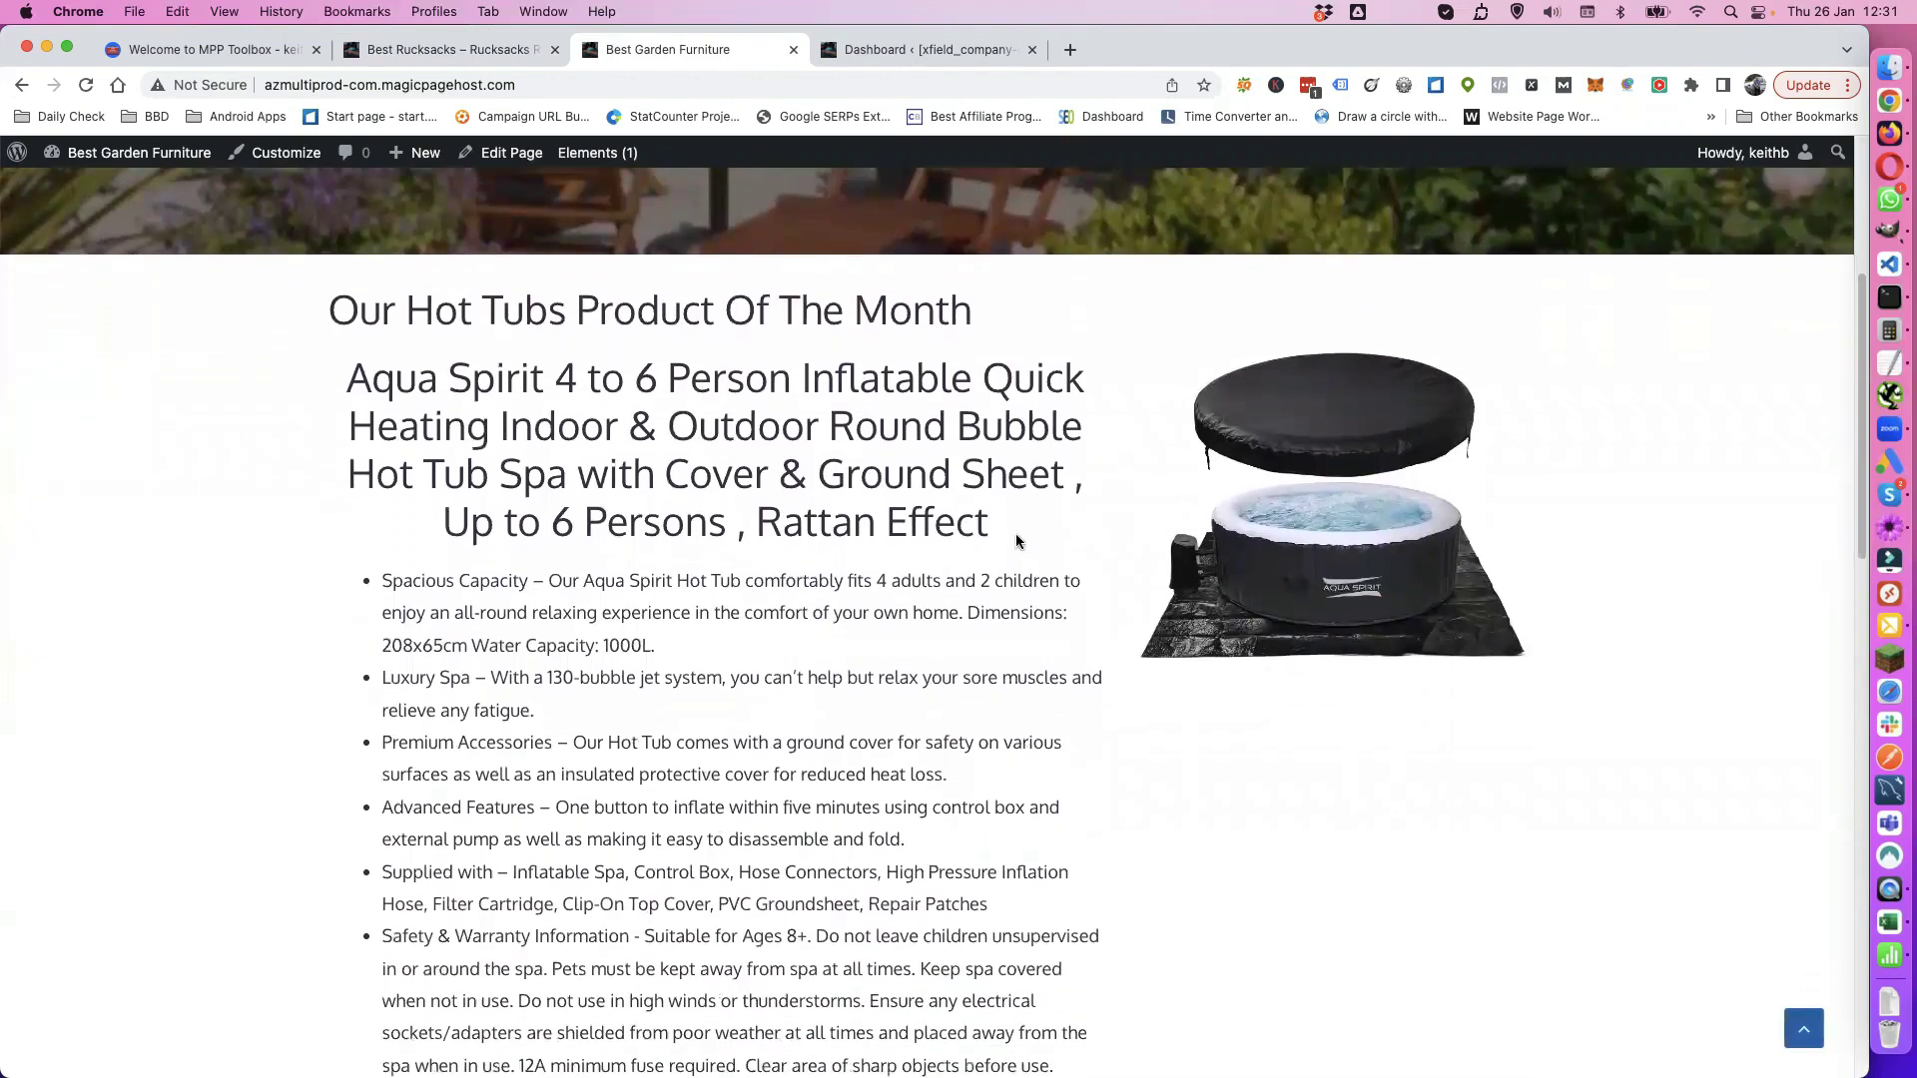
scroll(788, 473, down, 4)
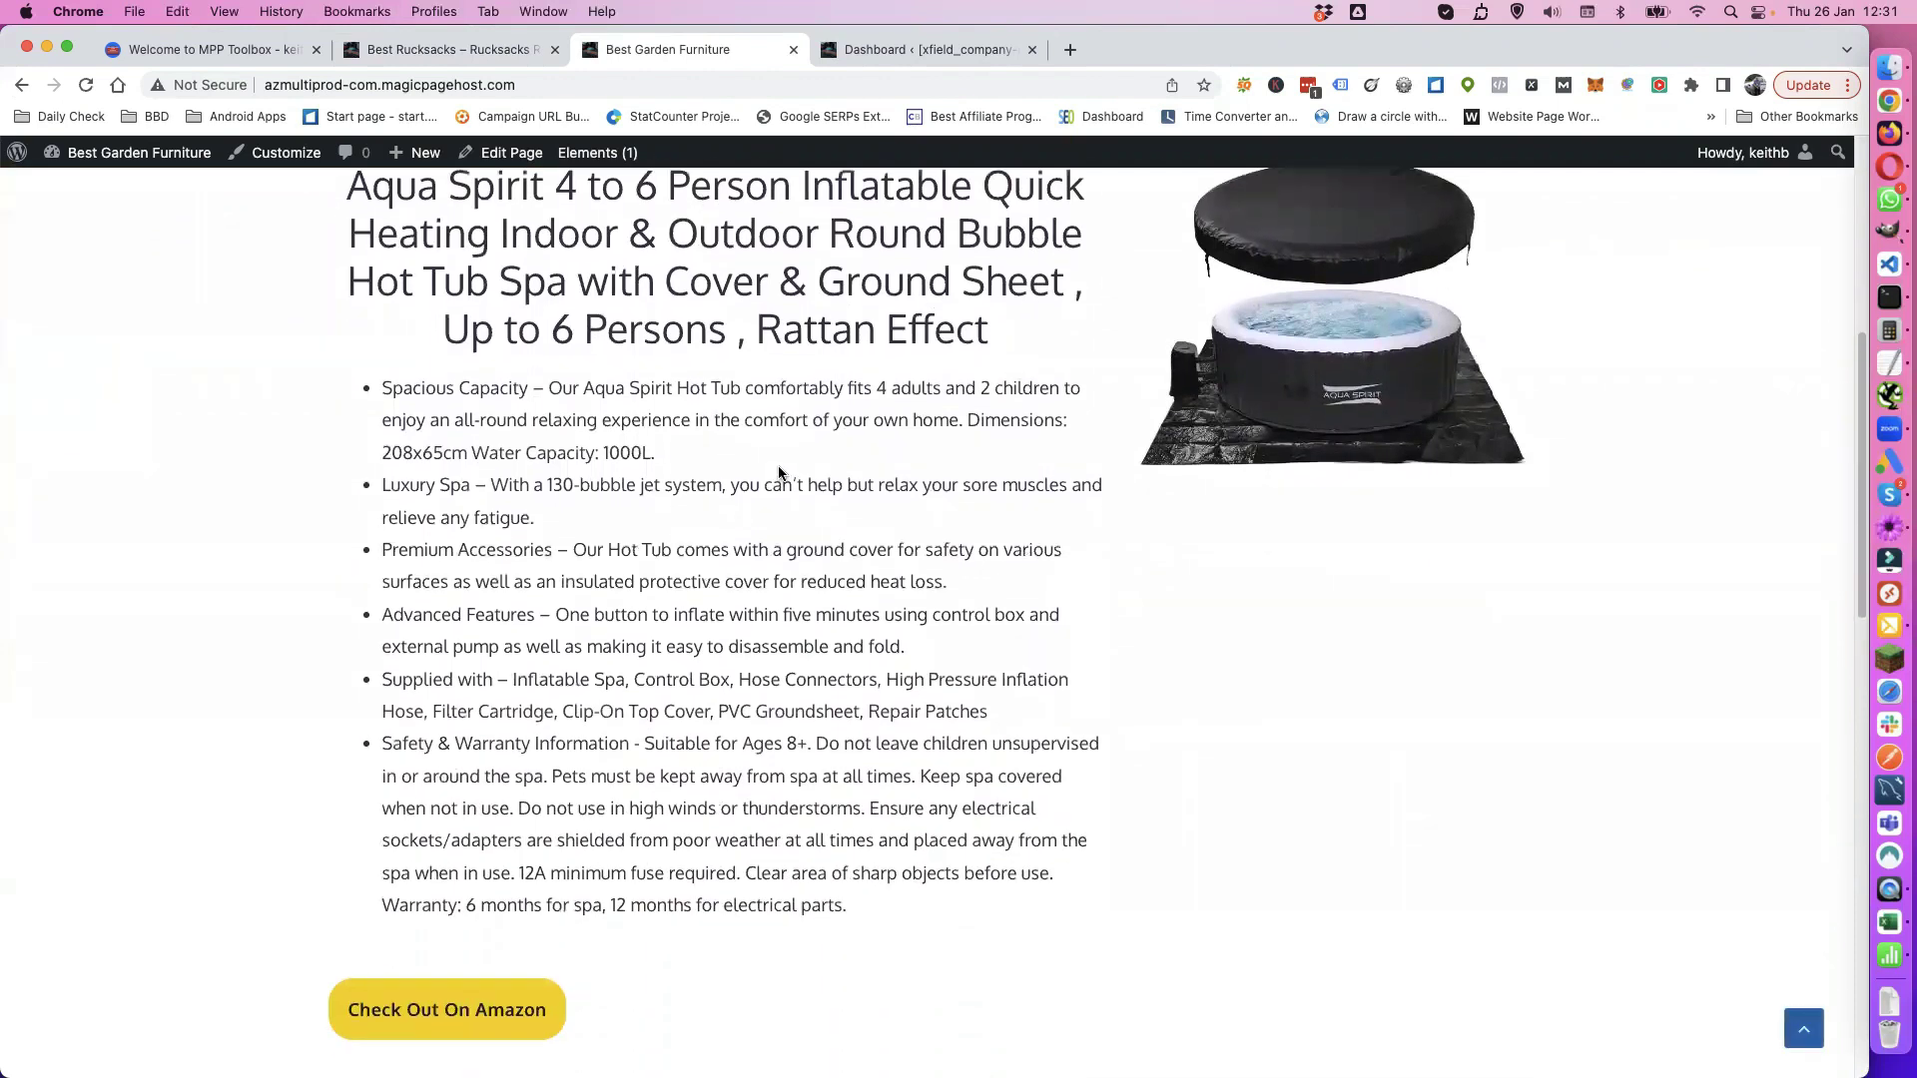
scroll(381, 411, down, 15)
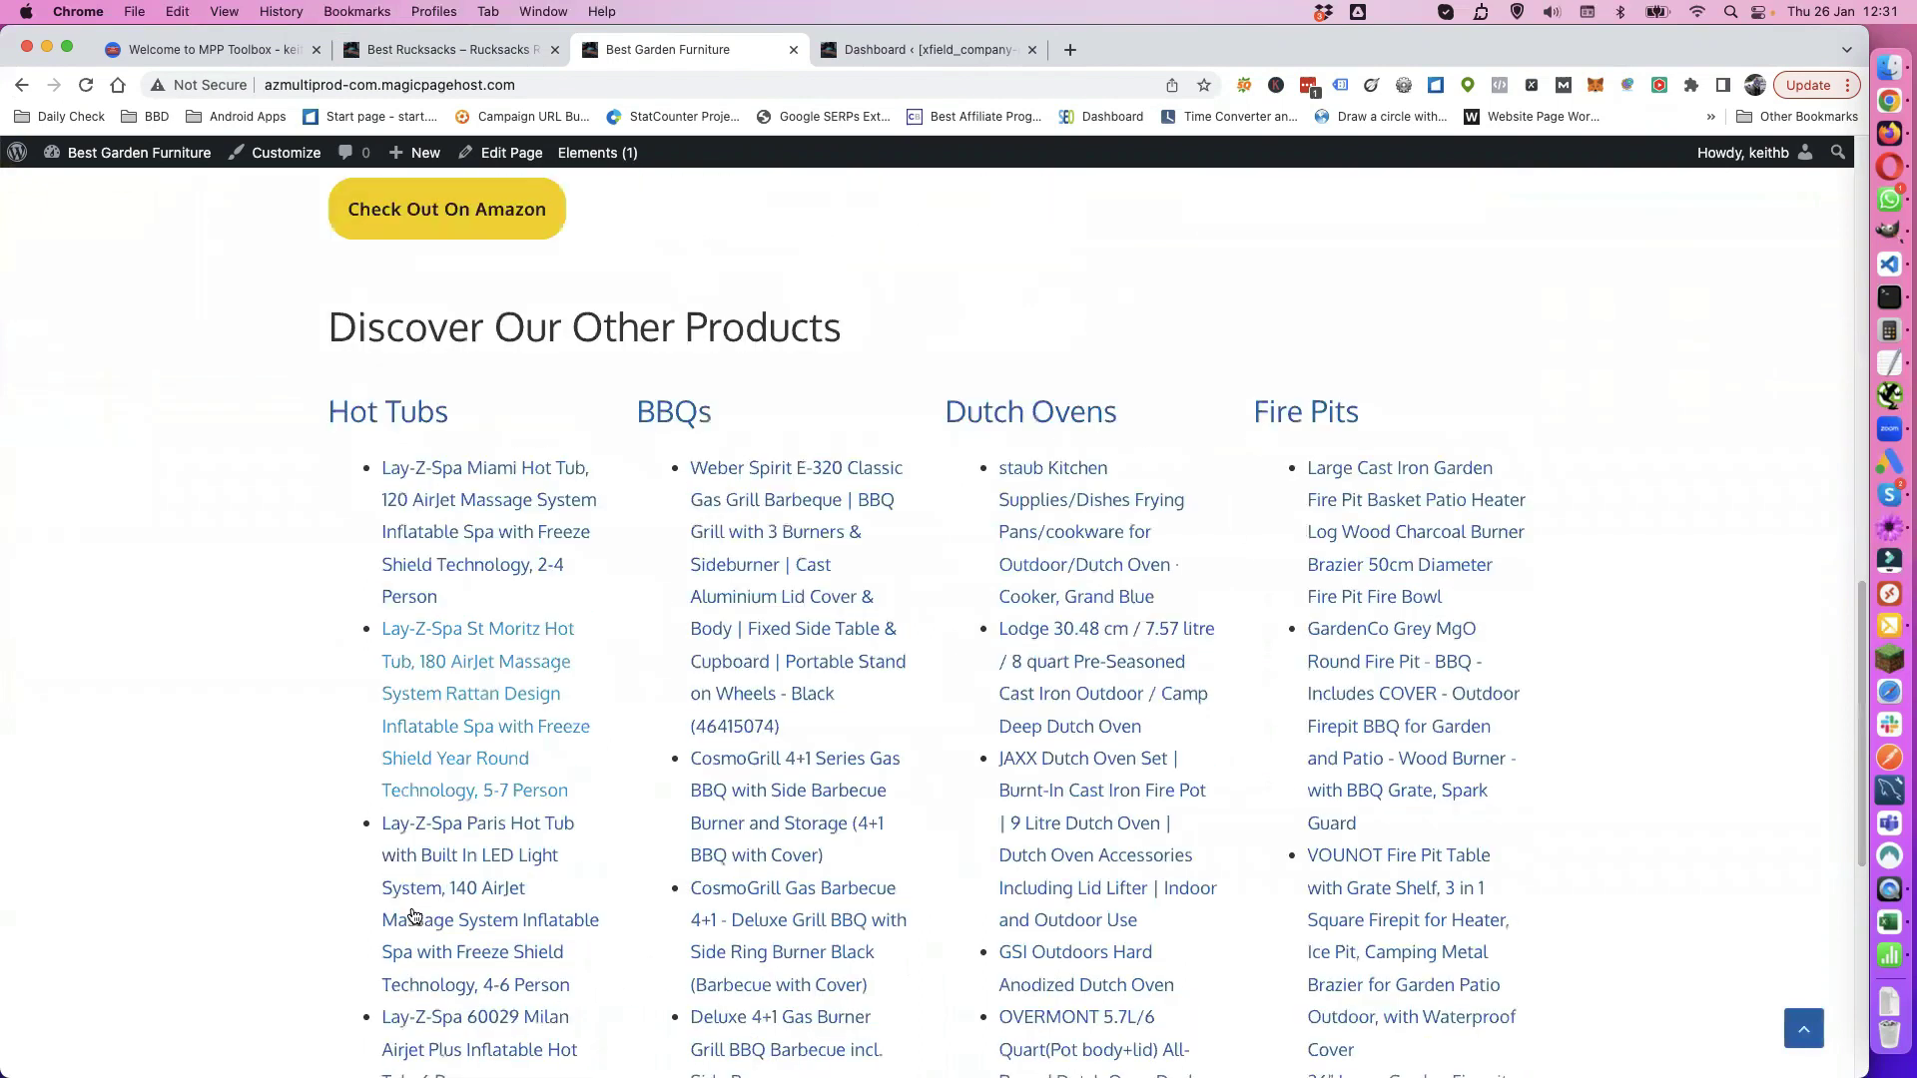
scroll(1438, 717, down, 1)
scroll(1436, 711, down, 3)
scroll(1112, 647, up, 12)
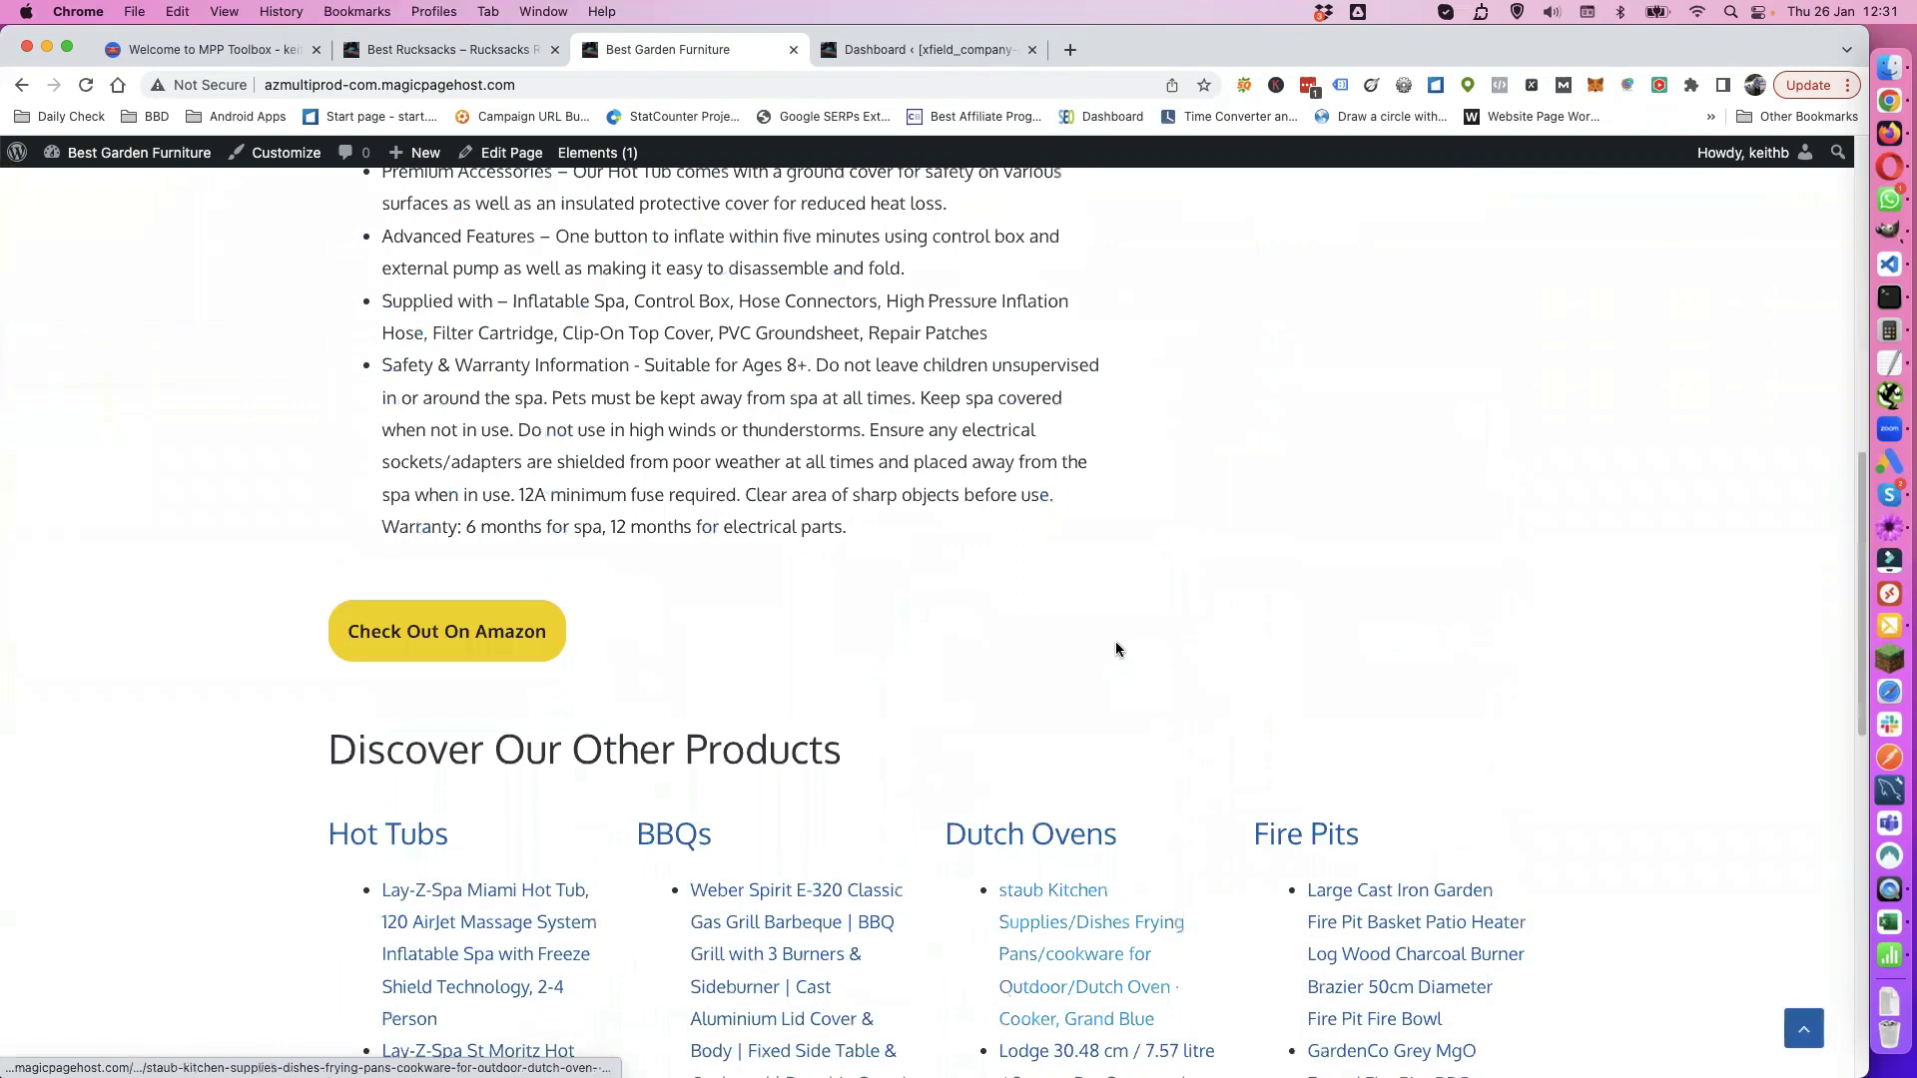
scroll(1116, 647, up, 20)
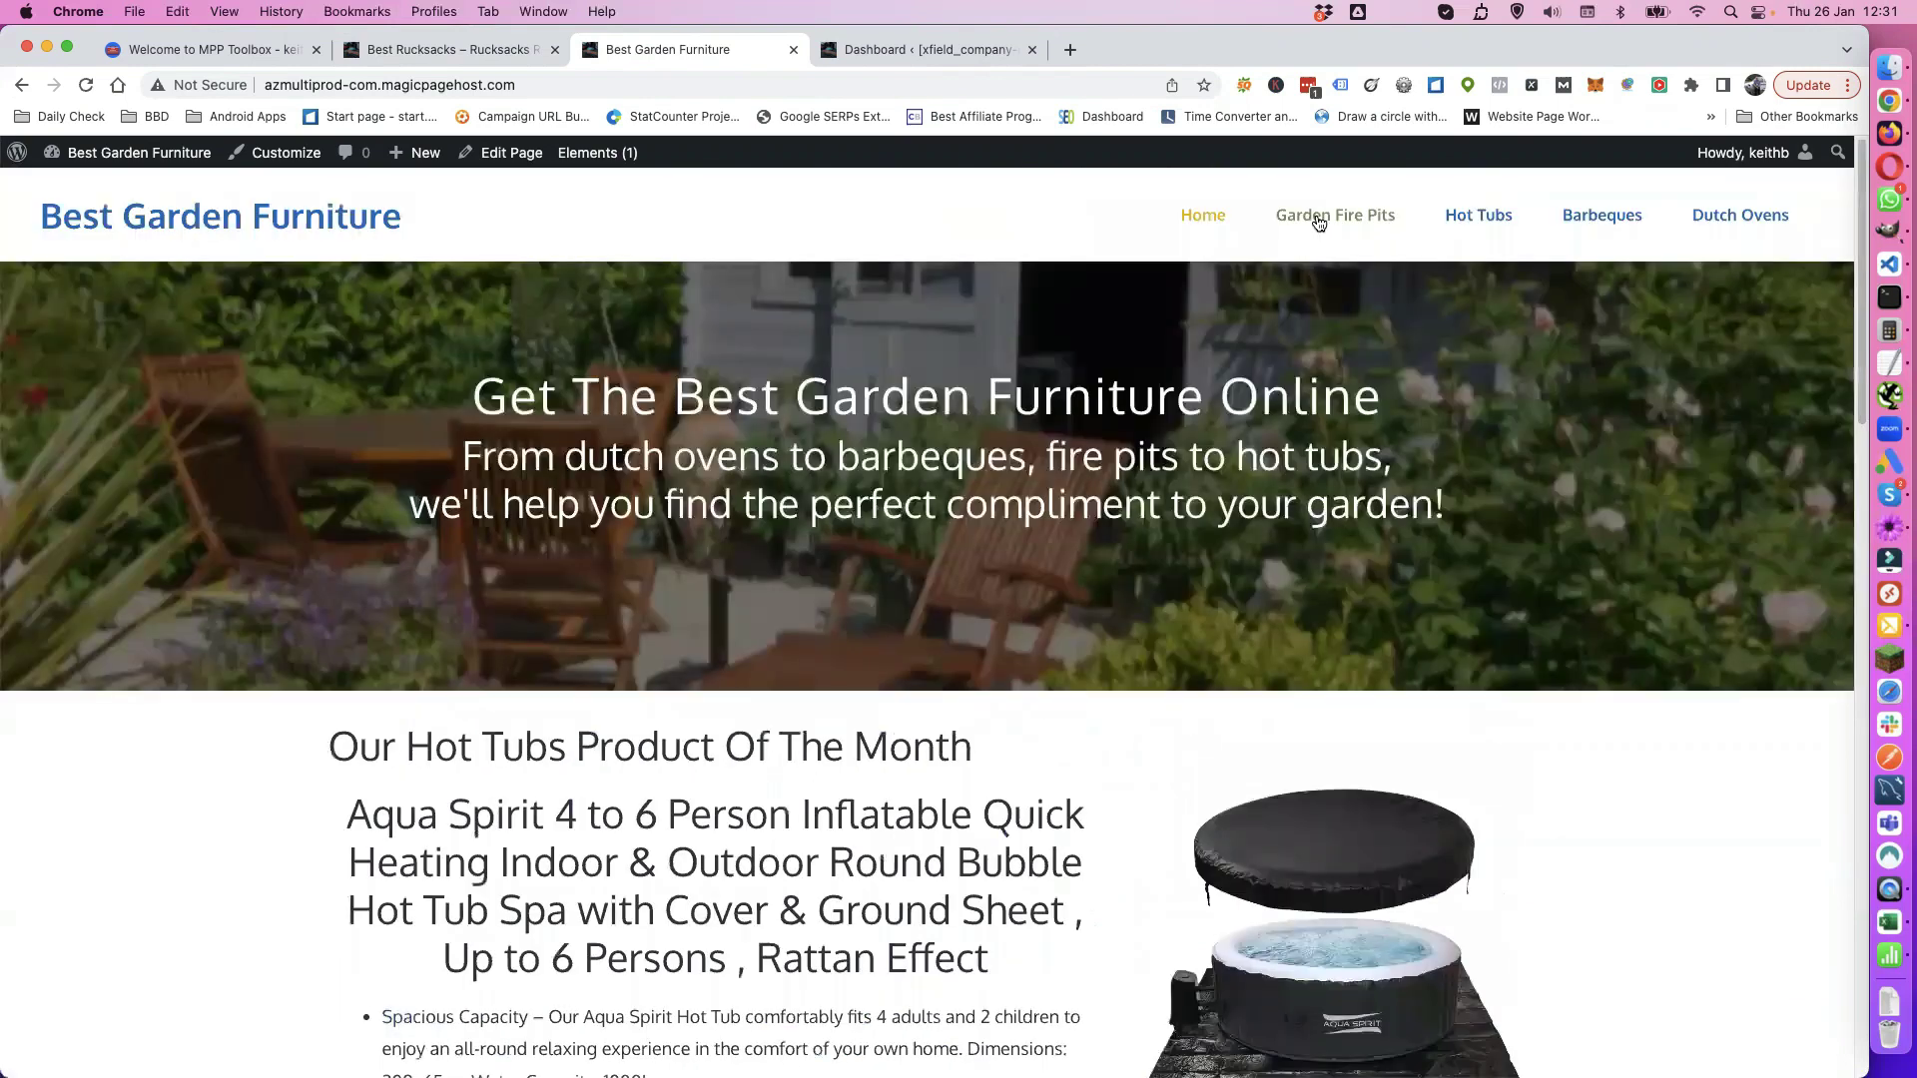
Step: Open the Garden Fire Pits category page and review its product of the month, Amazon link and other product links
click(1319, 219)
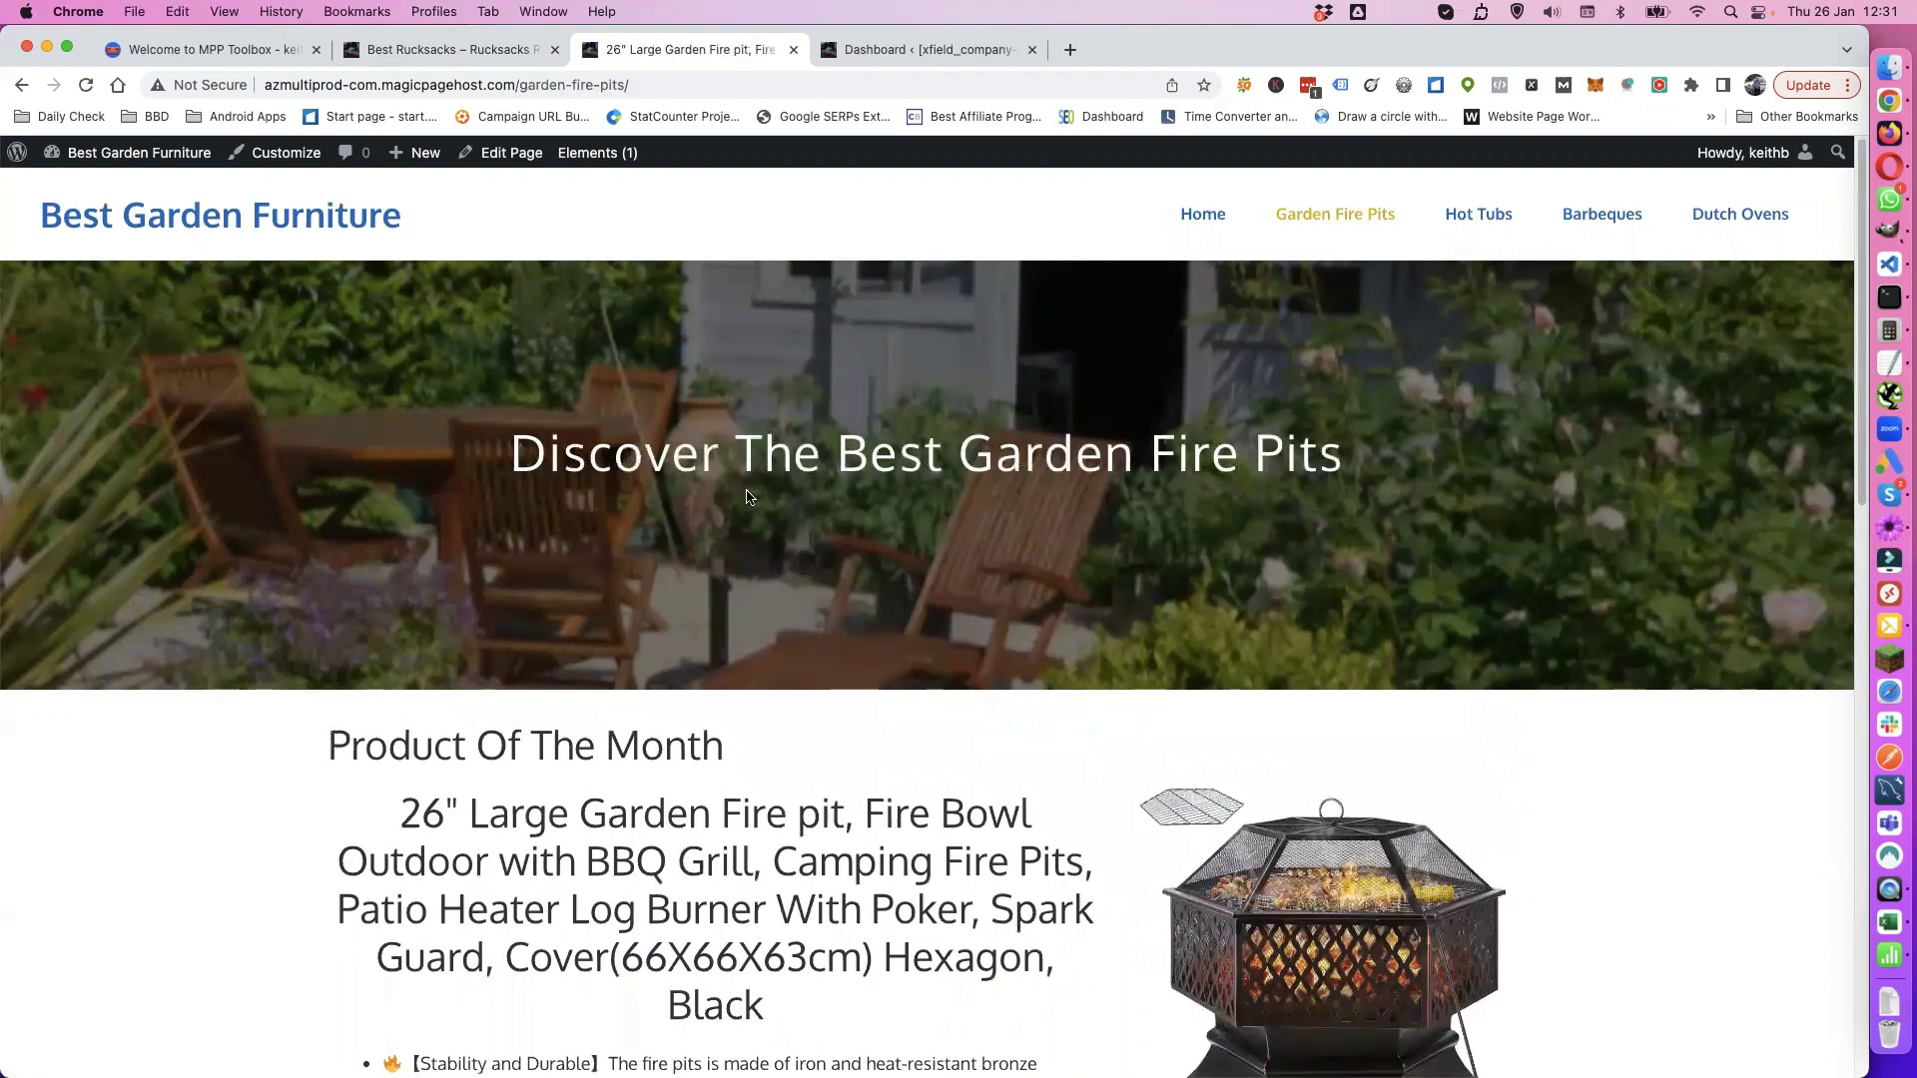
scroll(938, 619, down, 4)
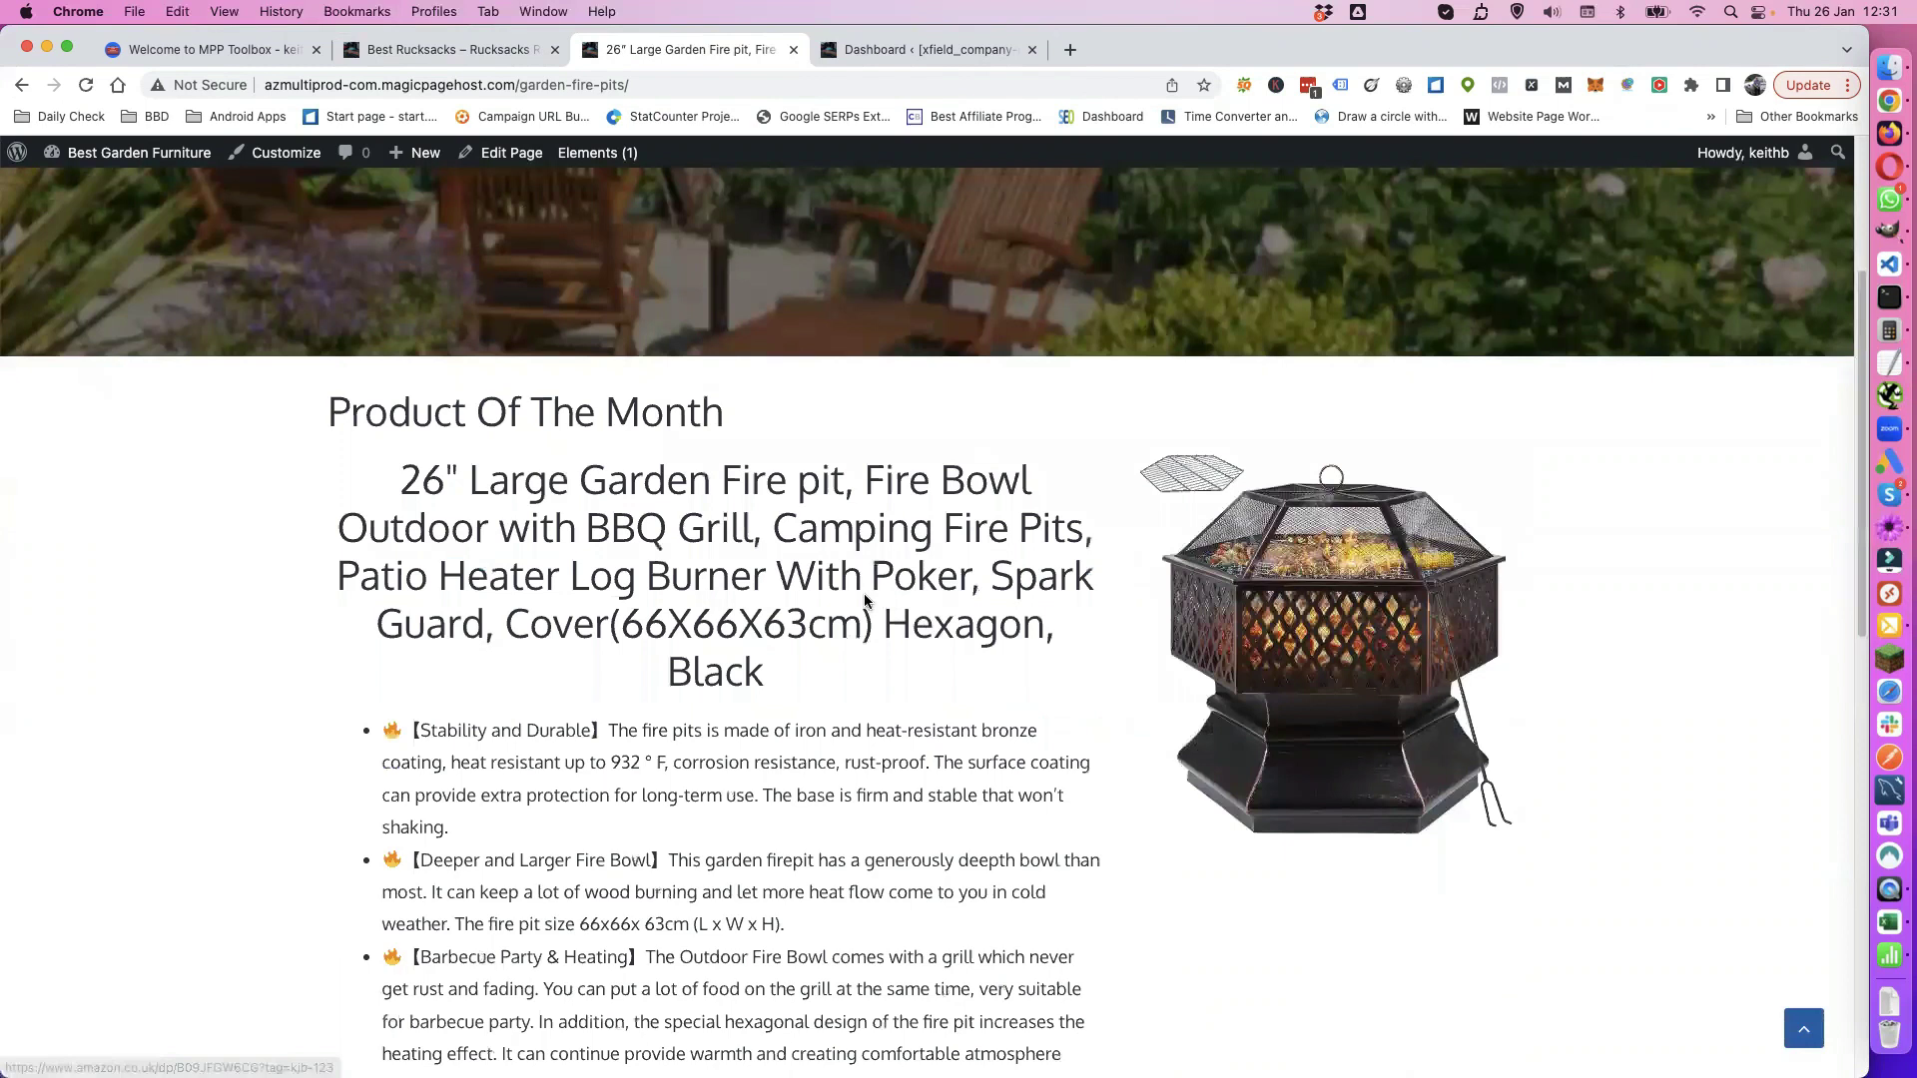
scroll(859, 591, down, 10)
scroll(874, 659, down, 2)
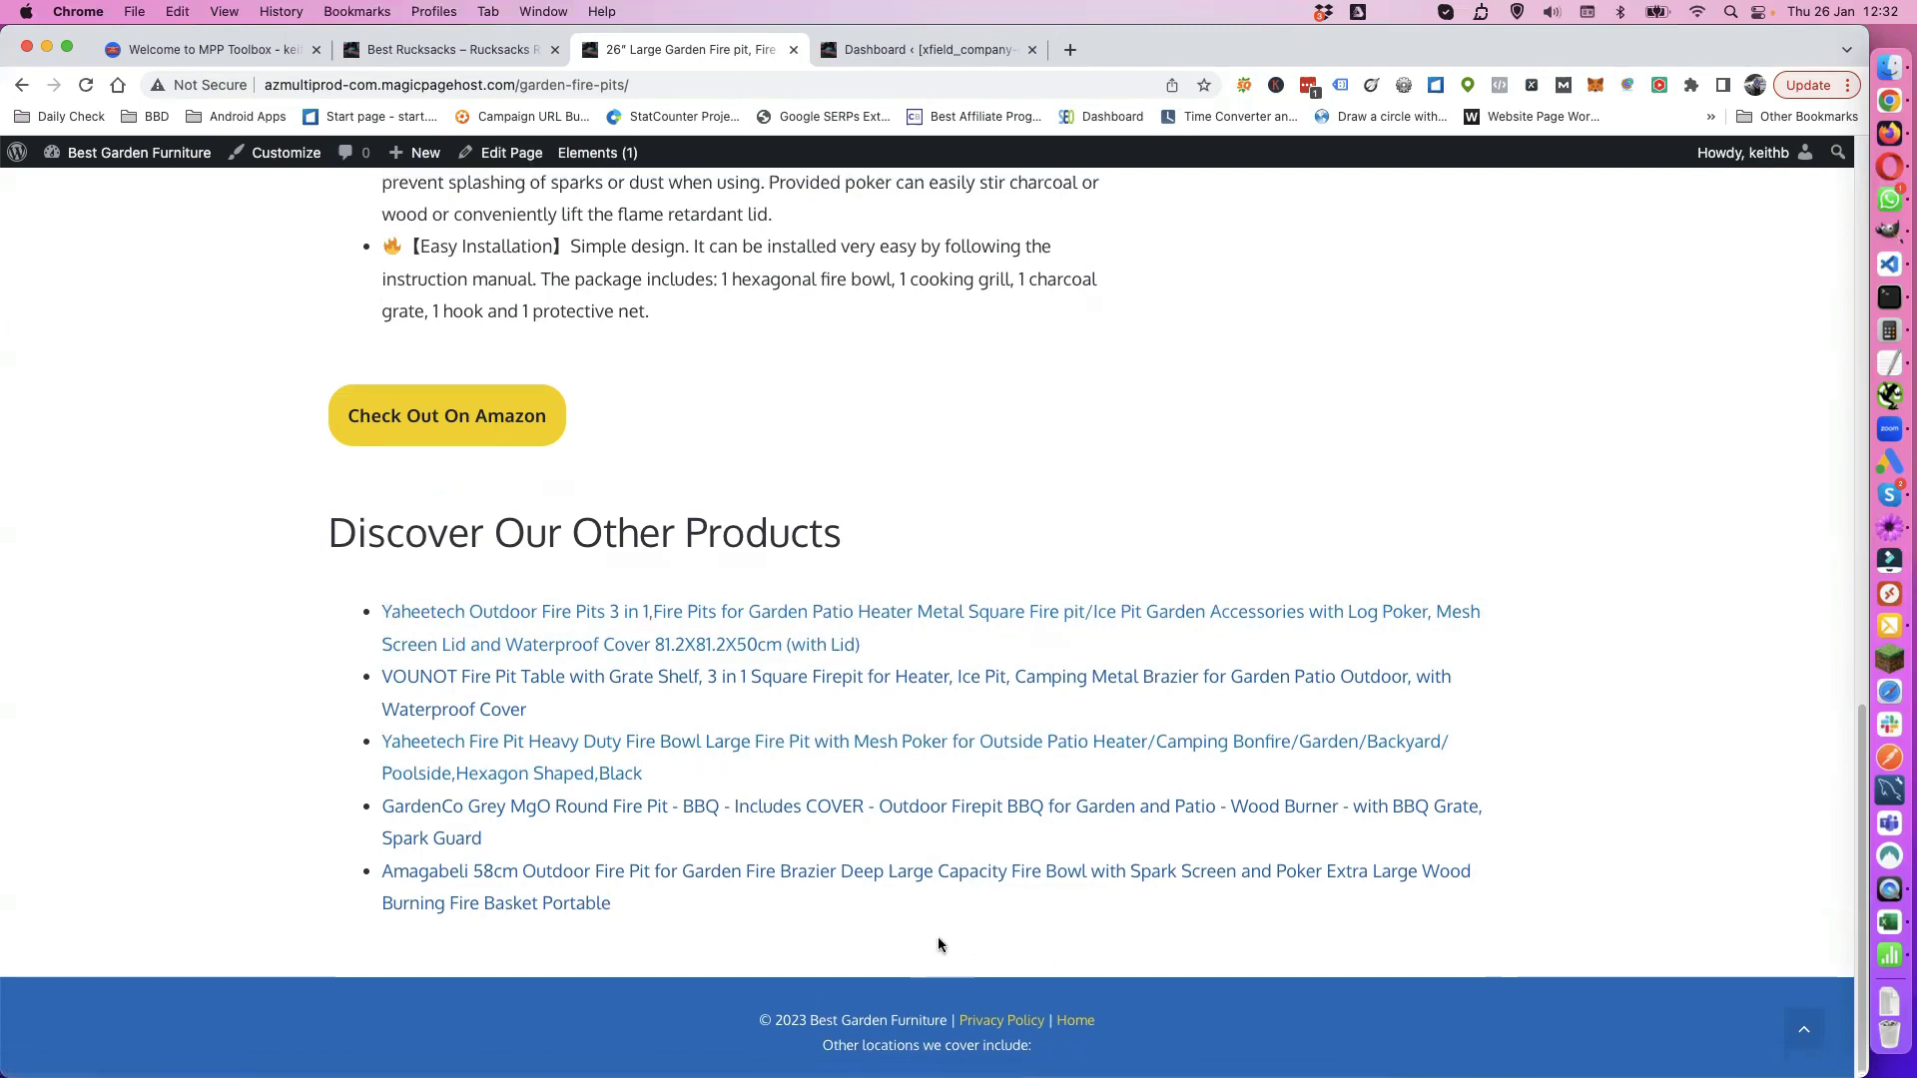
scroll(896, 619, up, 2)
scroll(896, 619, up, 10)
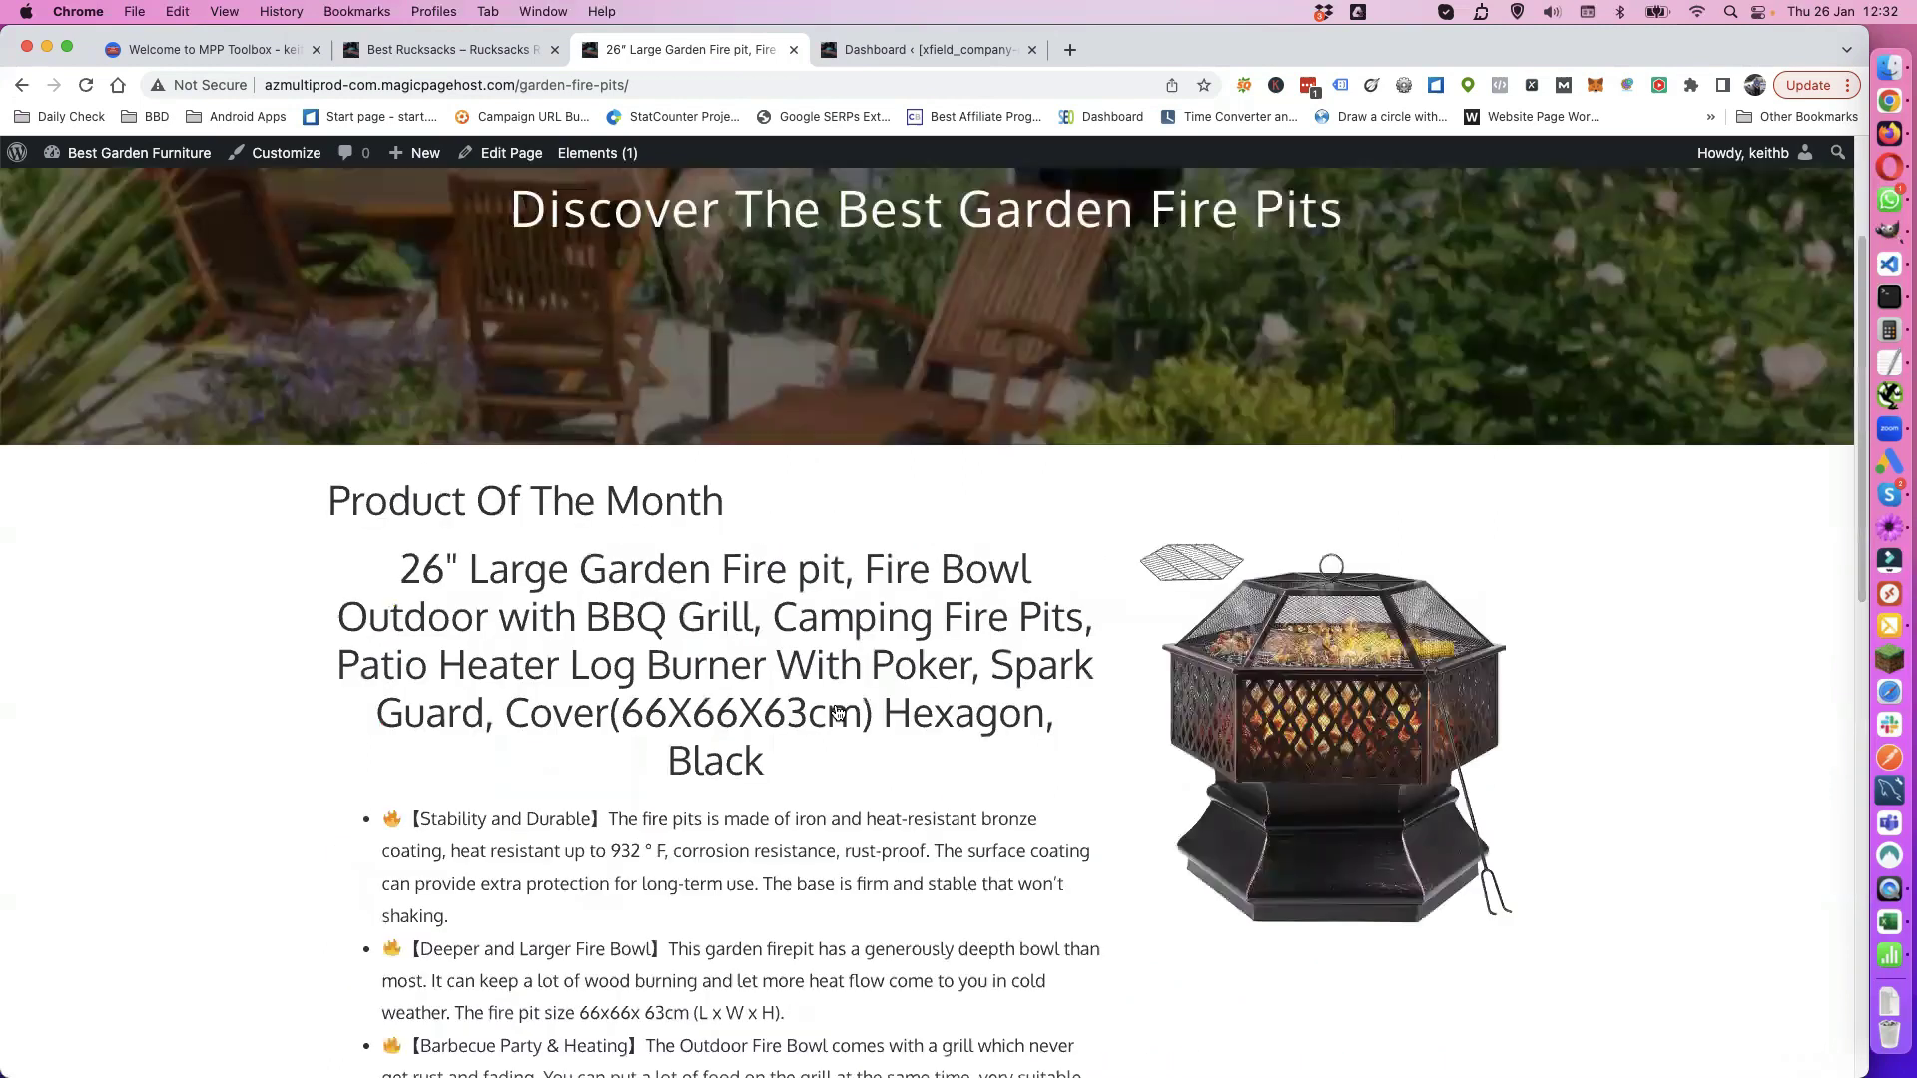
scroll(835, 709, up, 3)
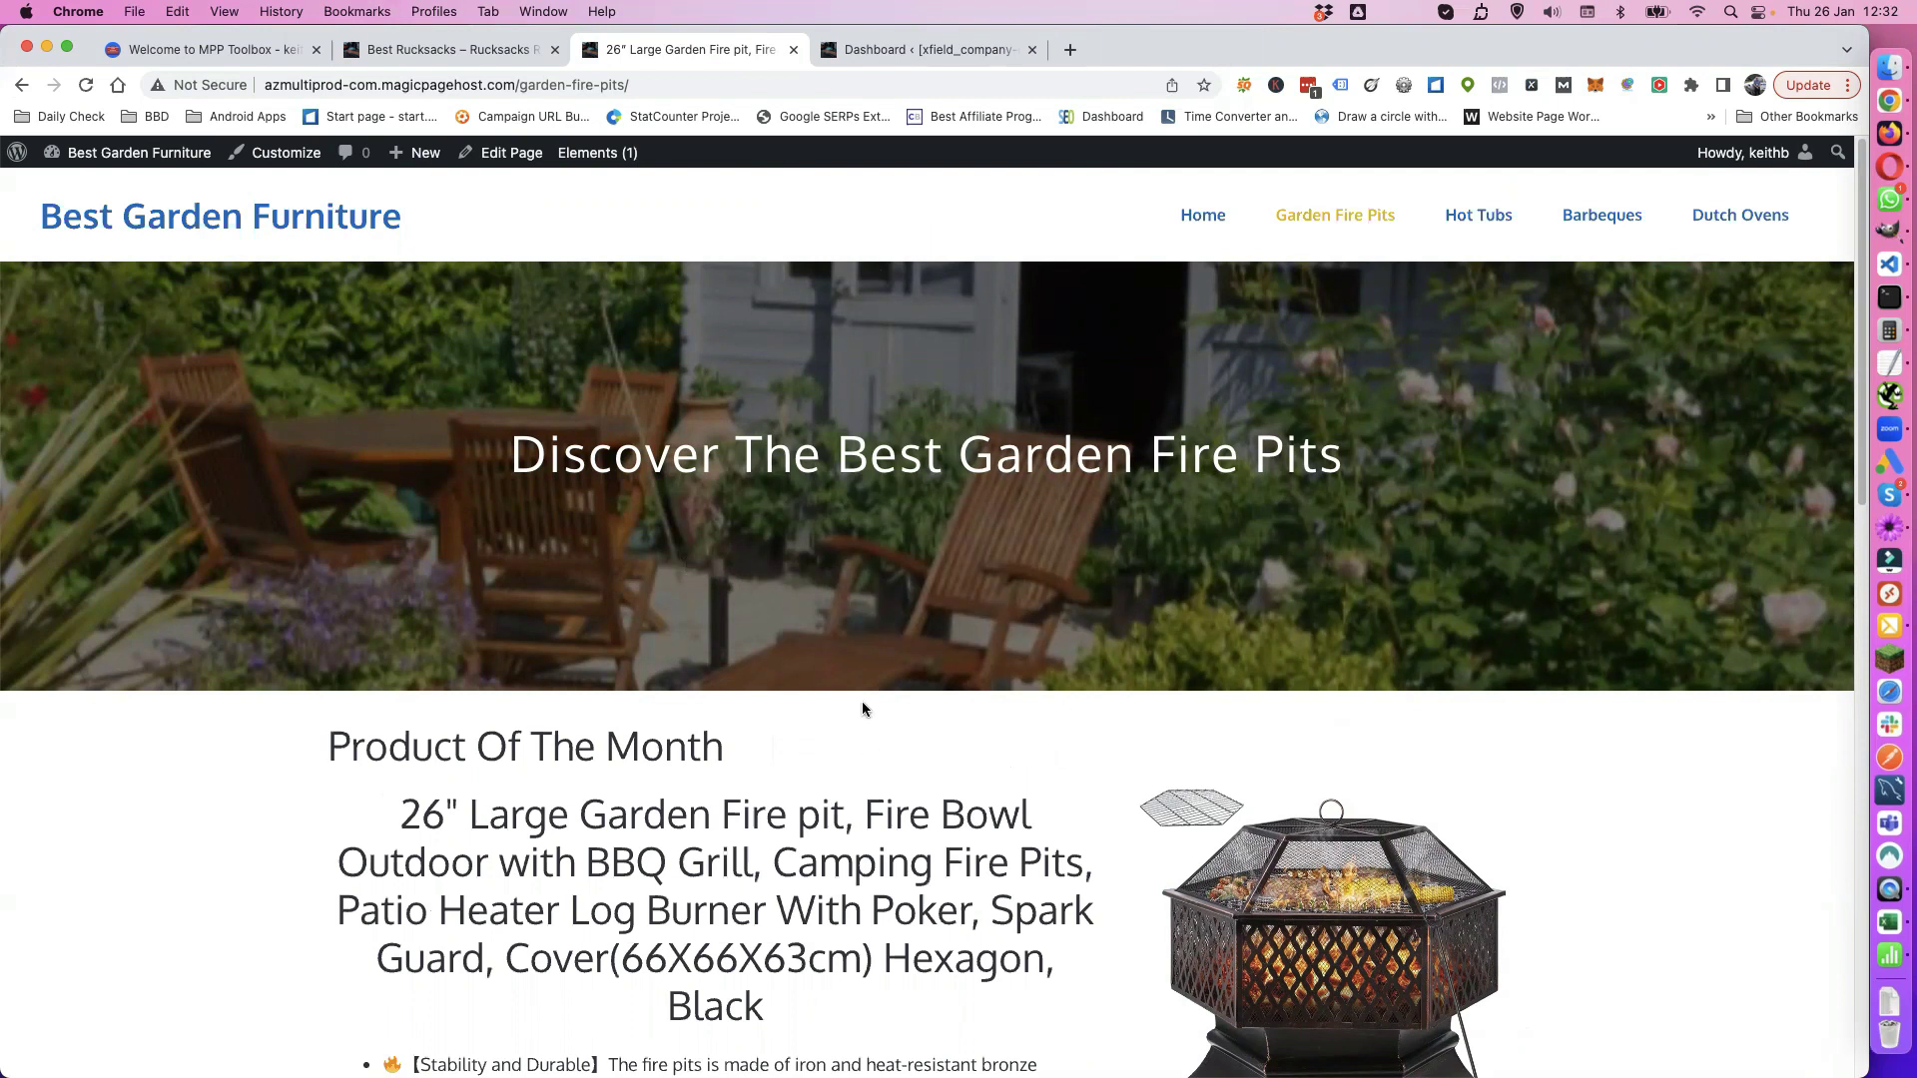
Step: Switch to the WordPress dashboard and open the Best Rucksacks Magic Page for editing
click(891, 46)
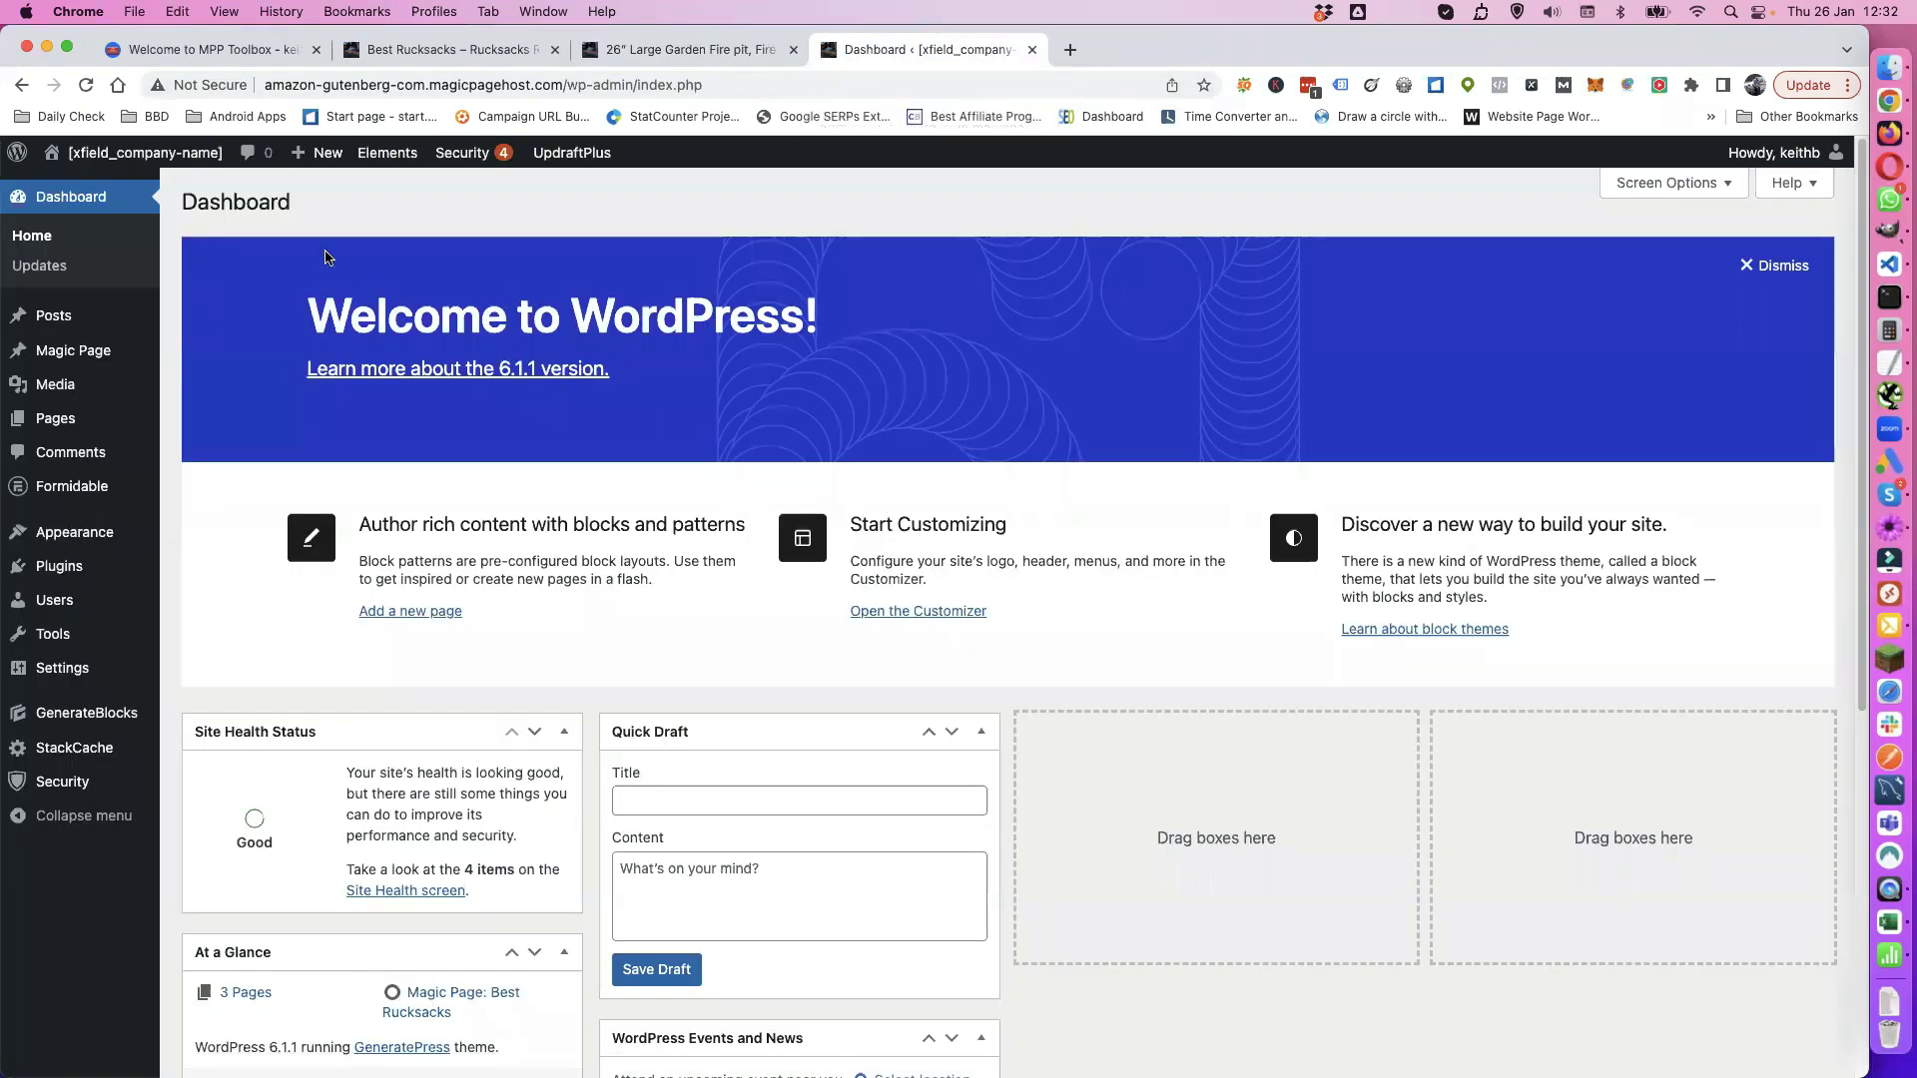
mouse_move(90, 351)
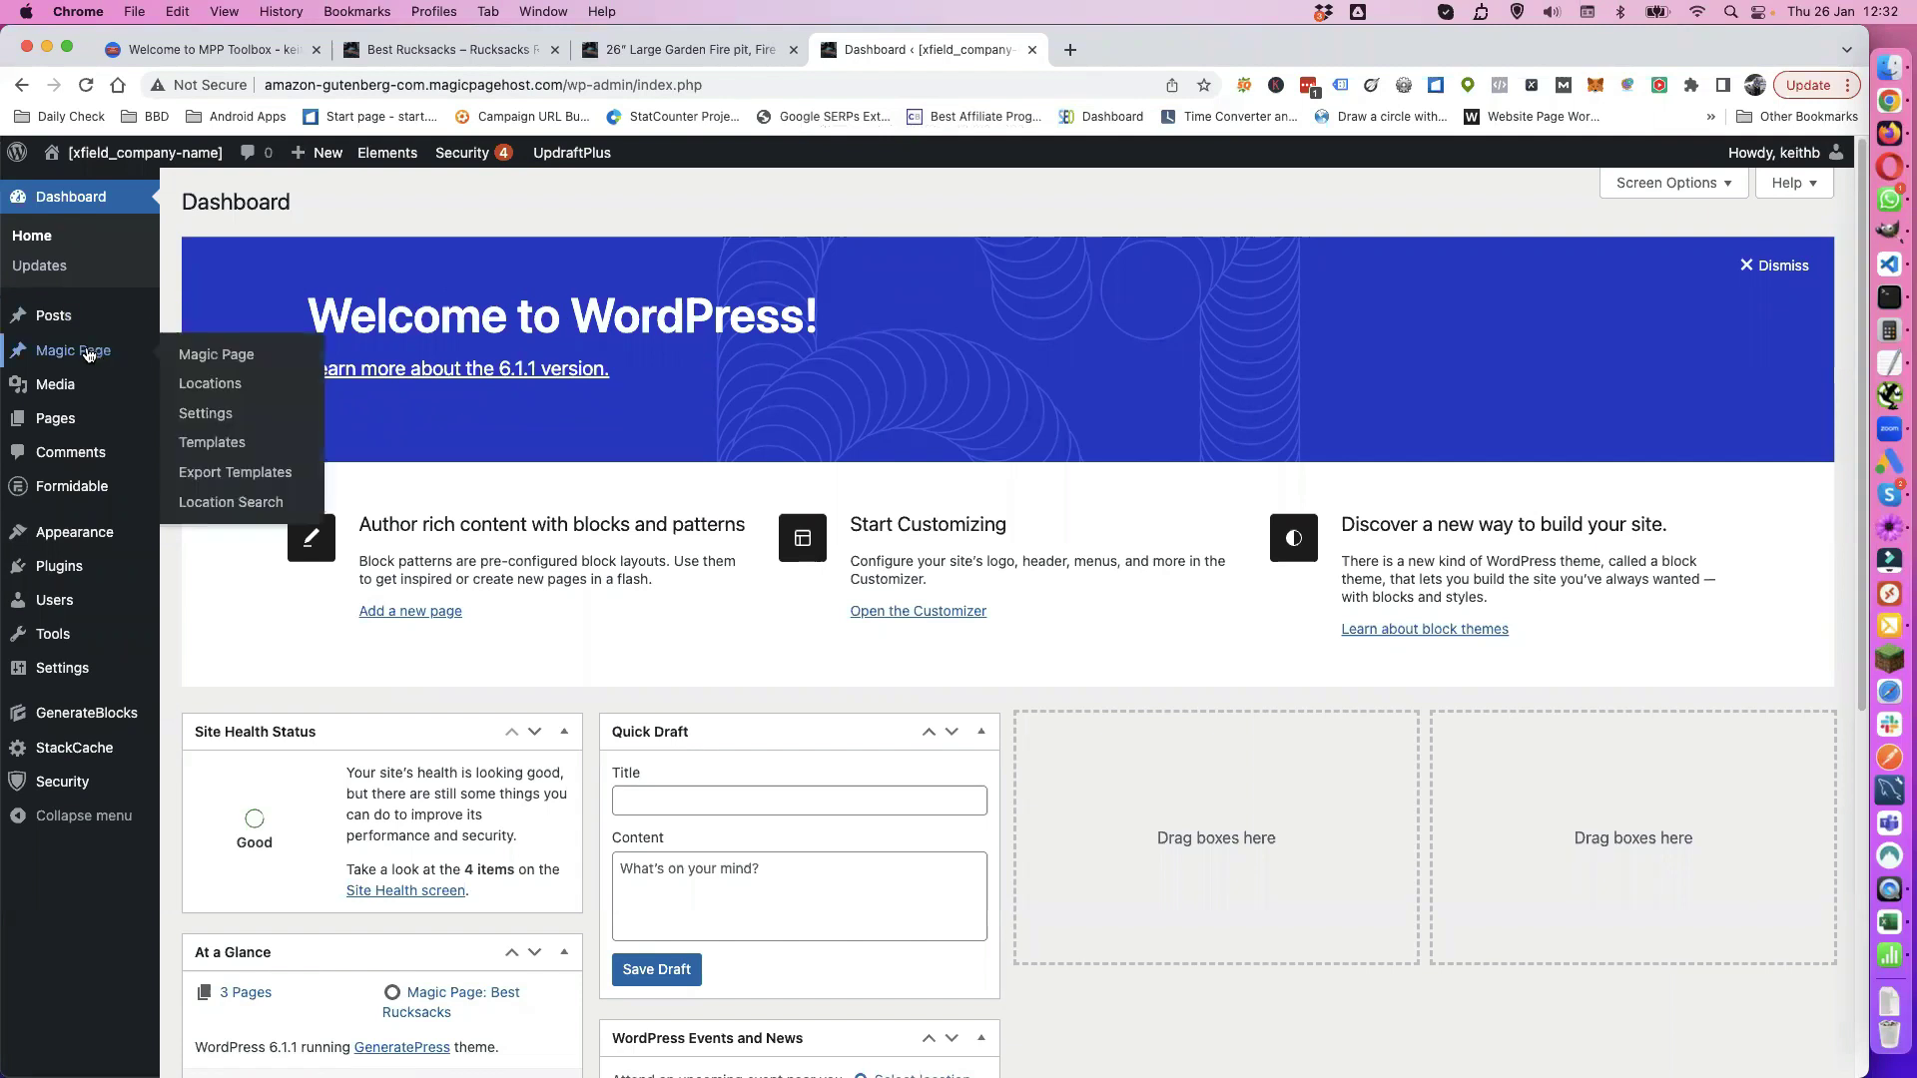
click(187, 358)
click(240, 382)
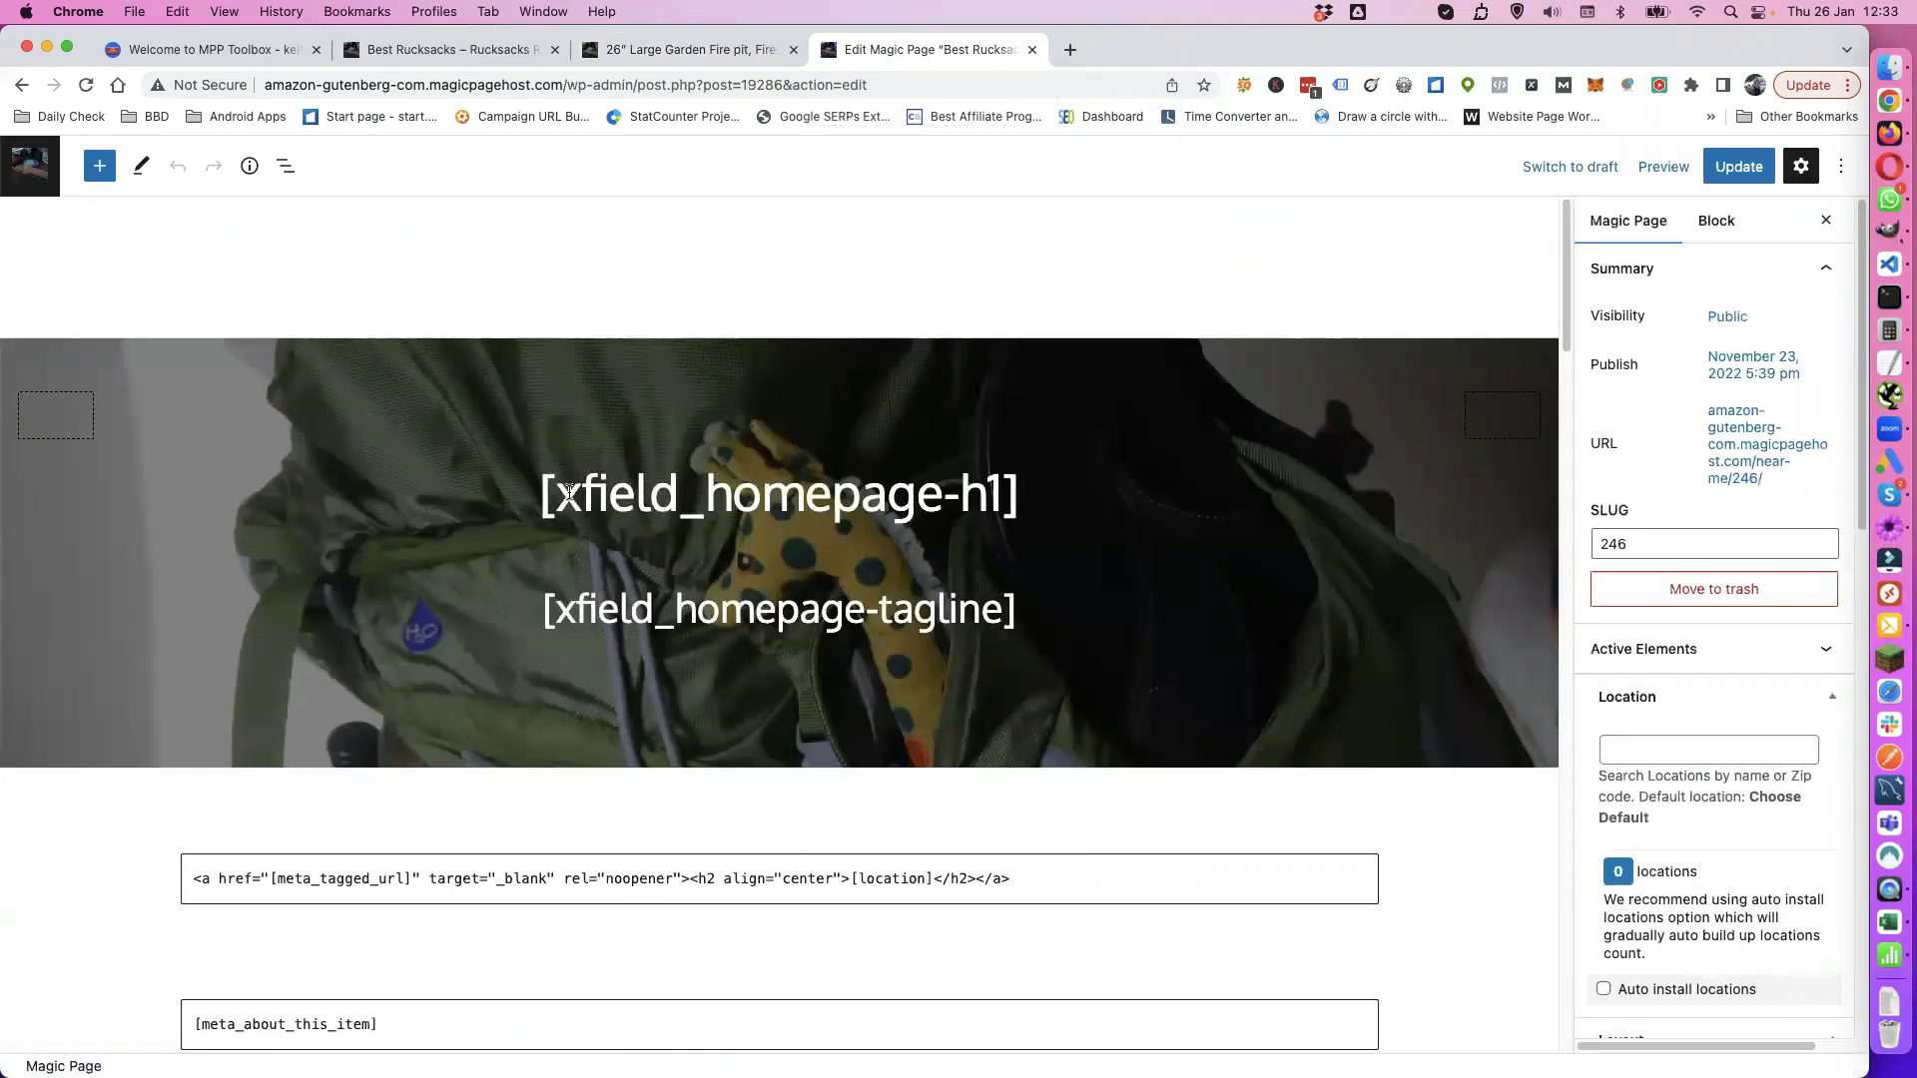
Step: Examine the template's homepage heading and tagline fields, the linked [location] heading and the [meta_about_this_item] block
drag(531, 494, 885, 604)
click(885, 604)
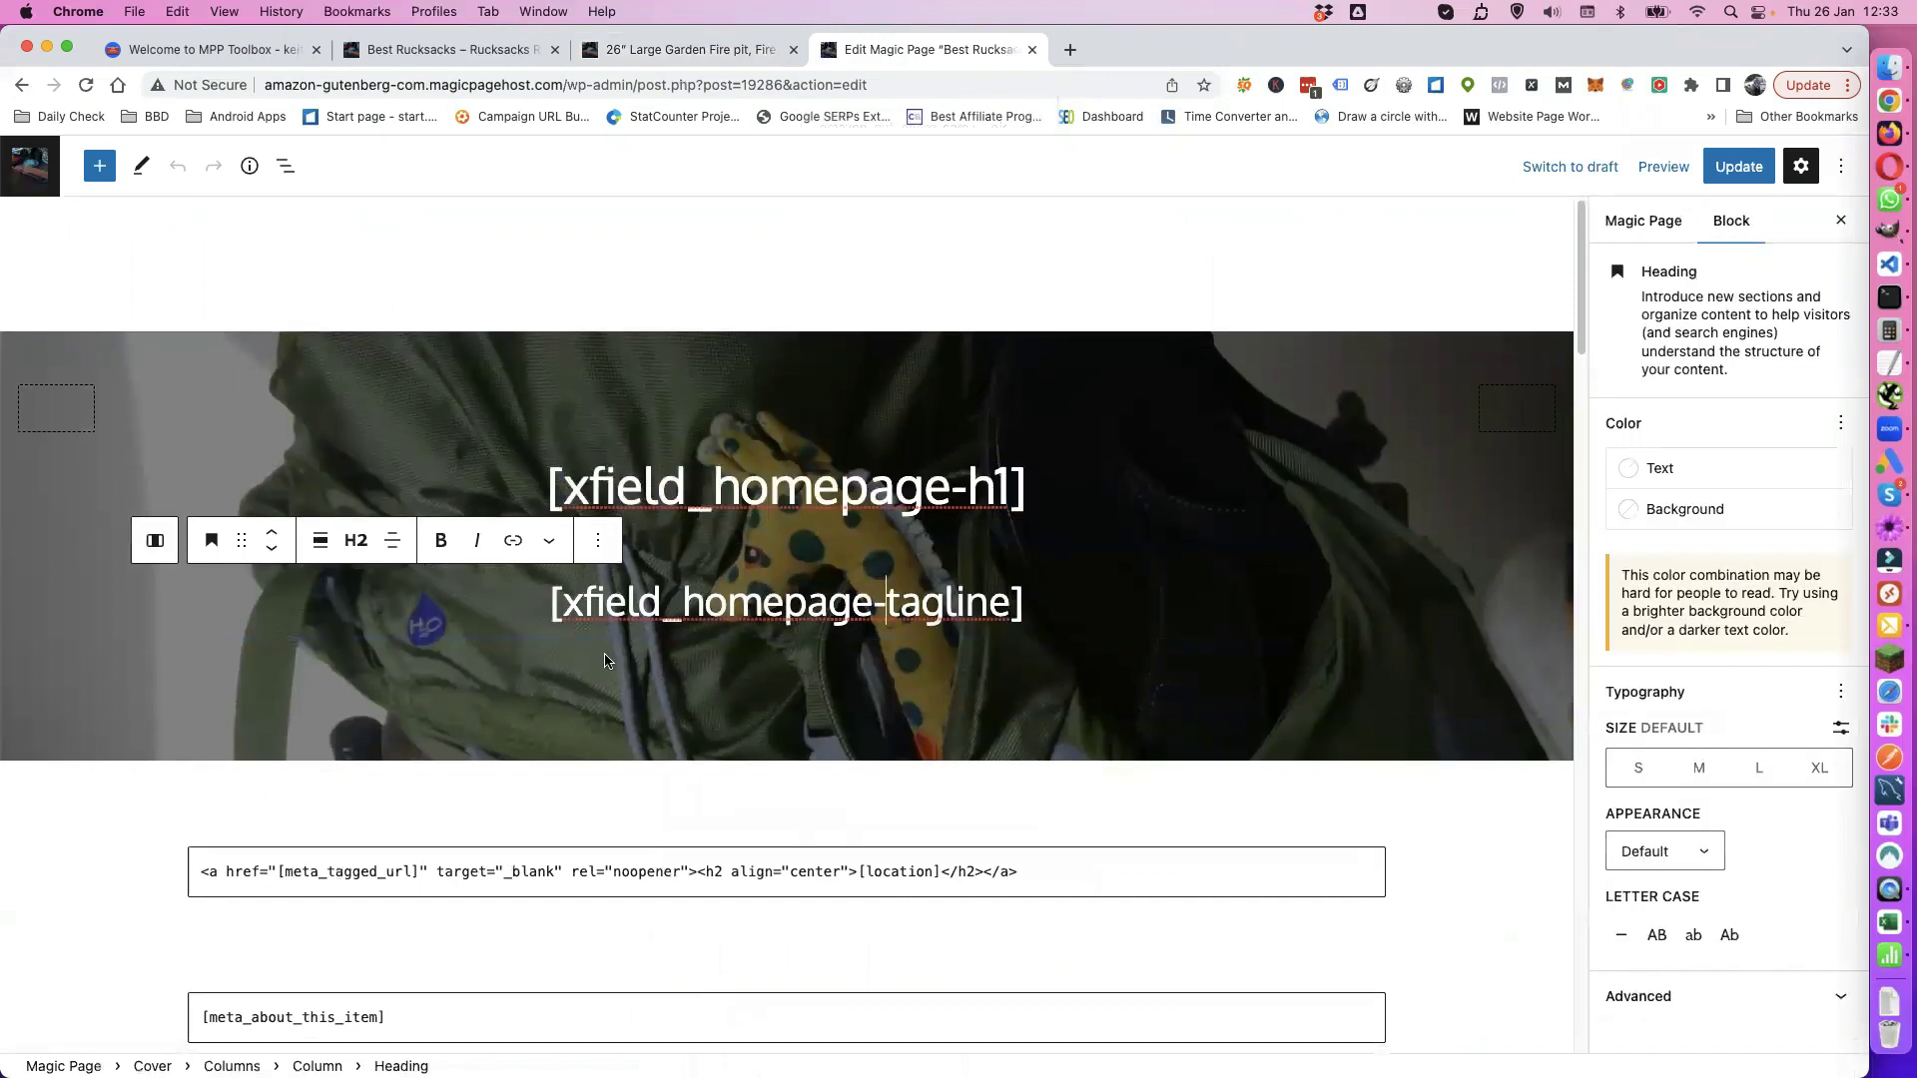
scroll(606, 660, down, 2)
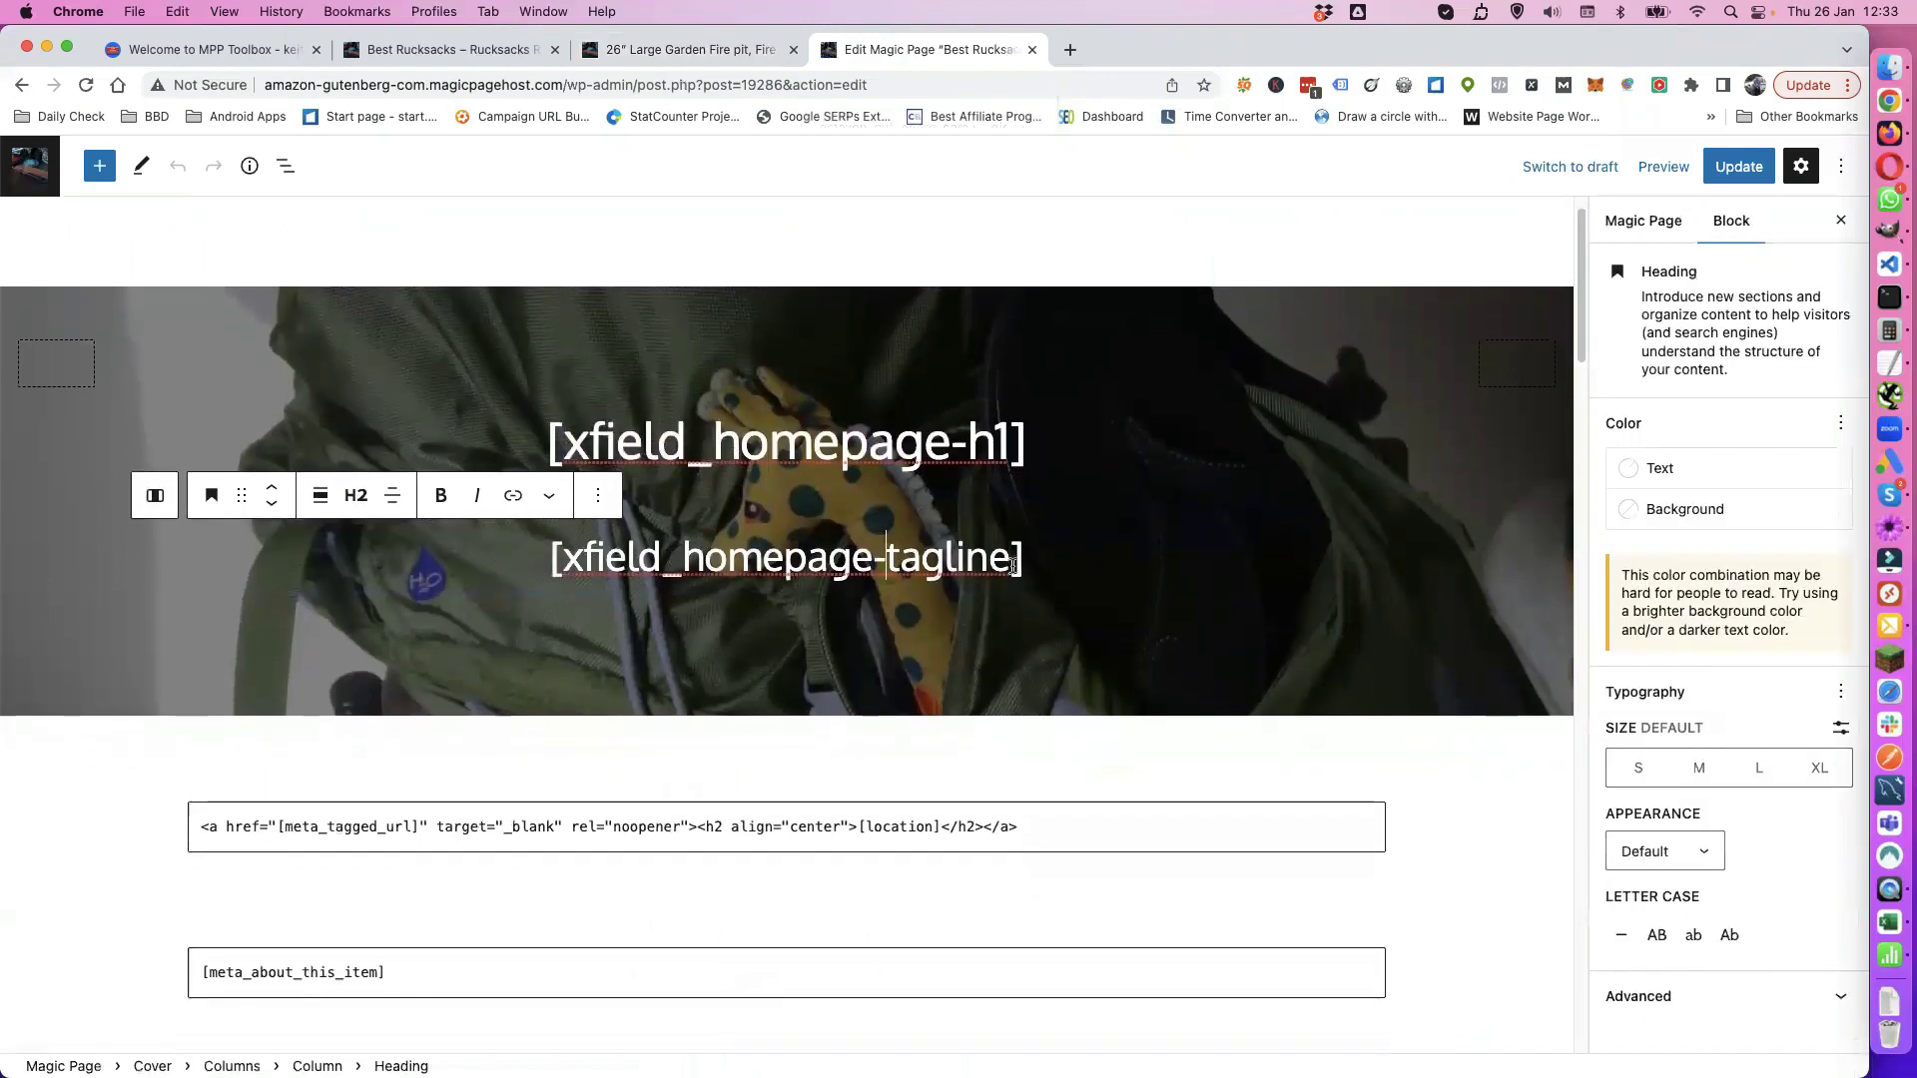
scroll(599, 579, down, 5)
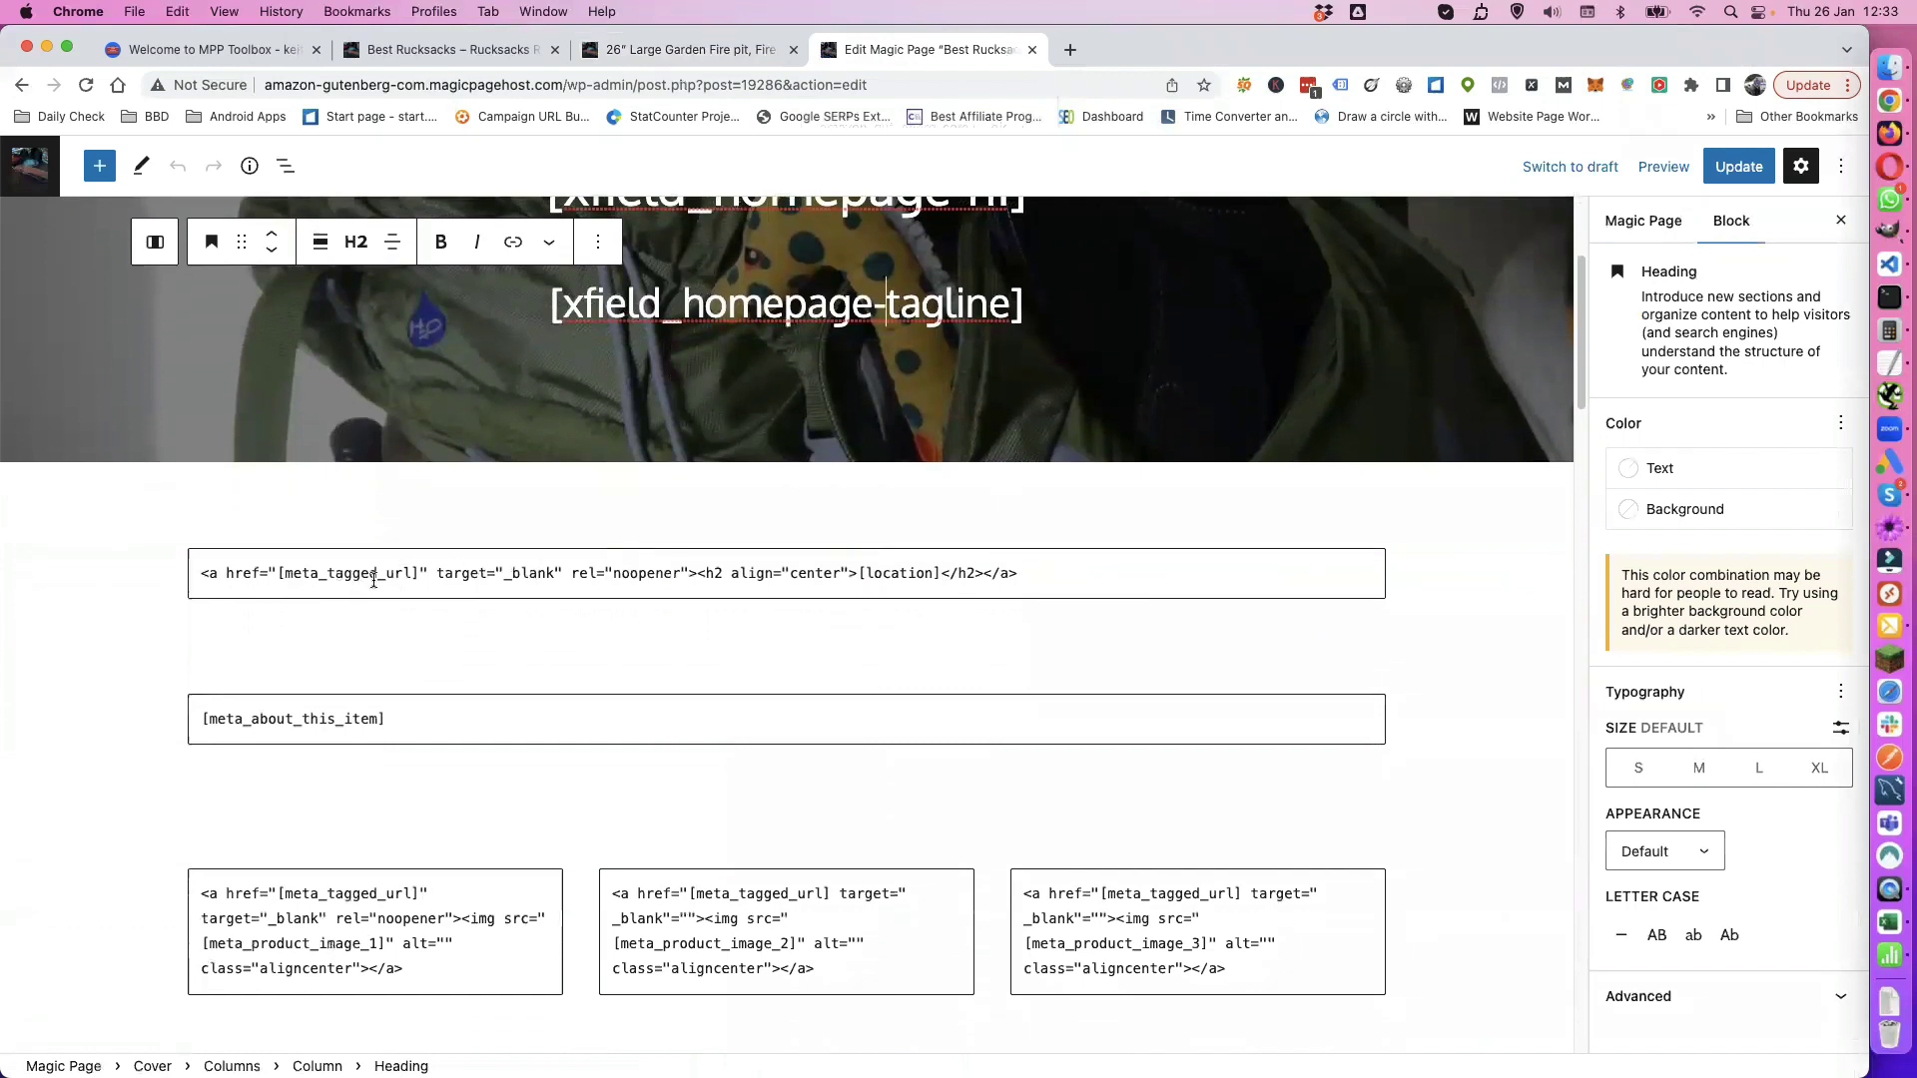
double_click(885, 573)
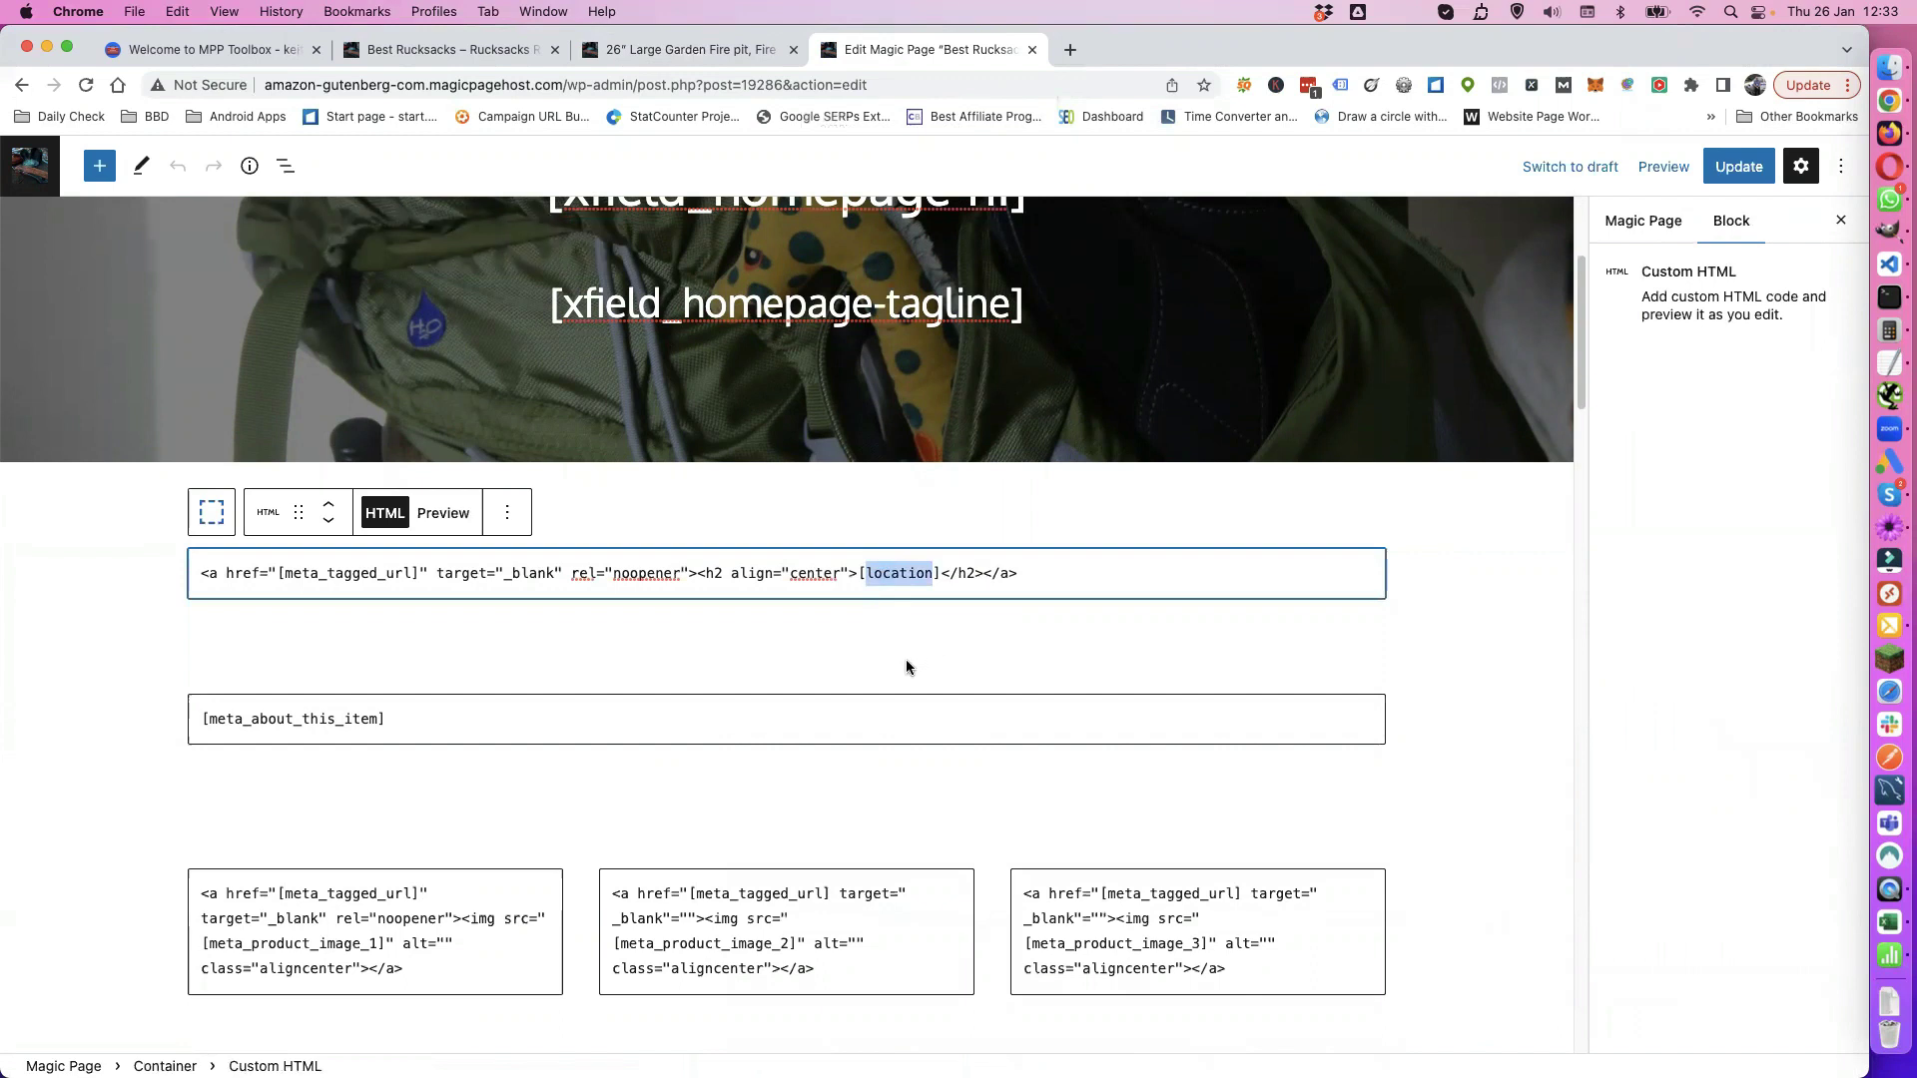
scroll(766, 650, down, 3)
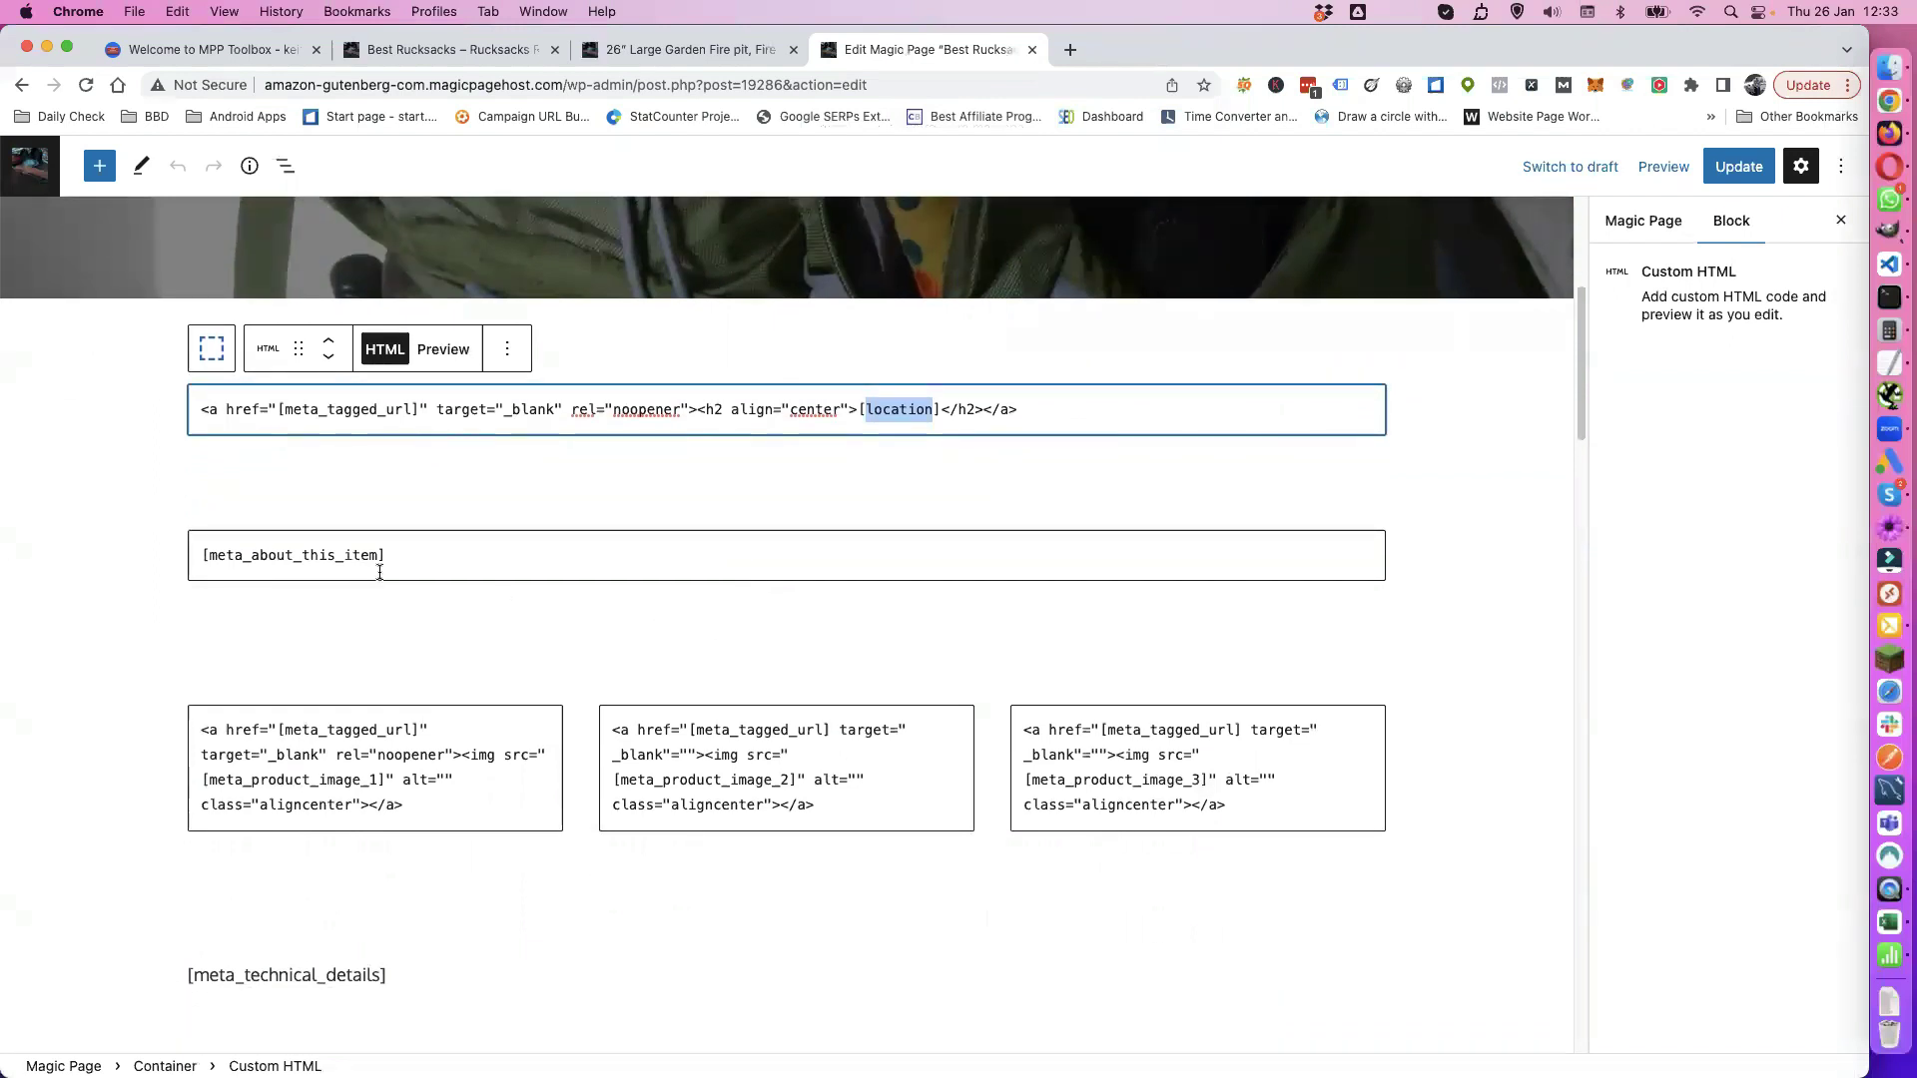
drag(419, 562, 200, 560)
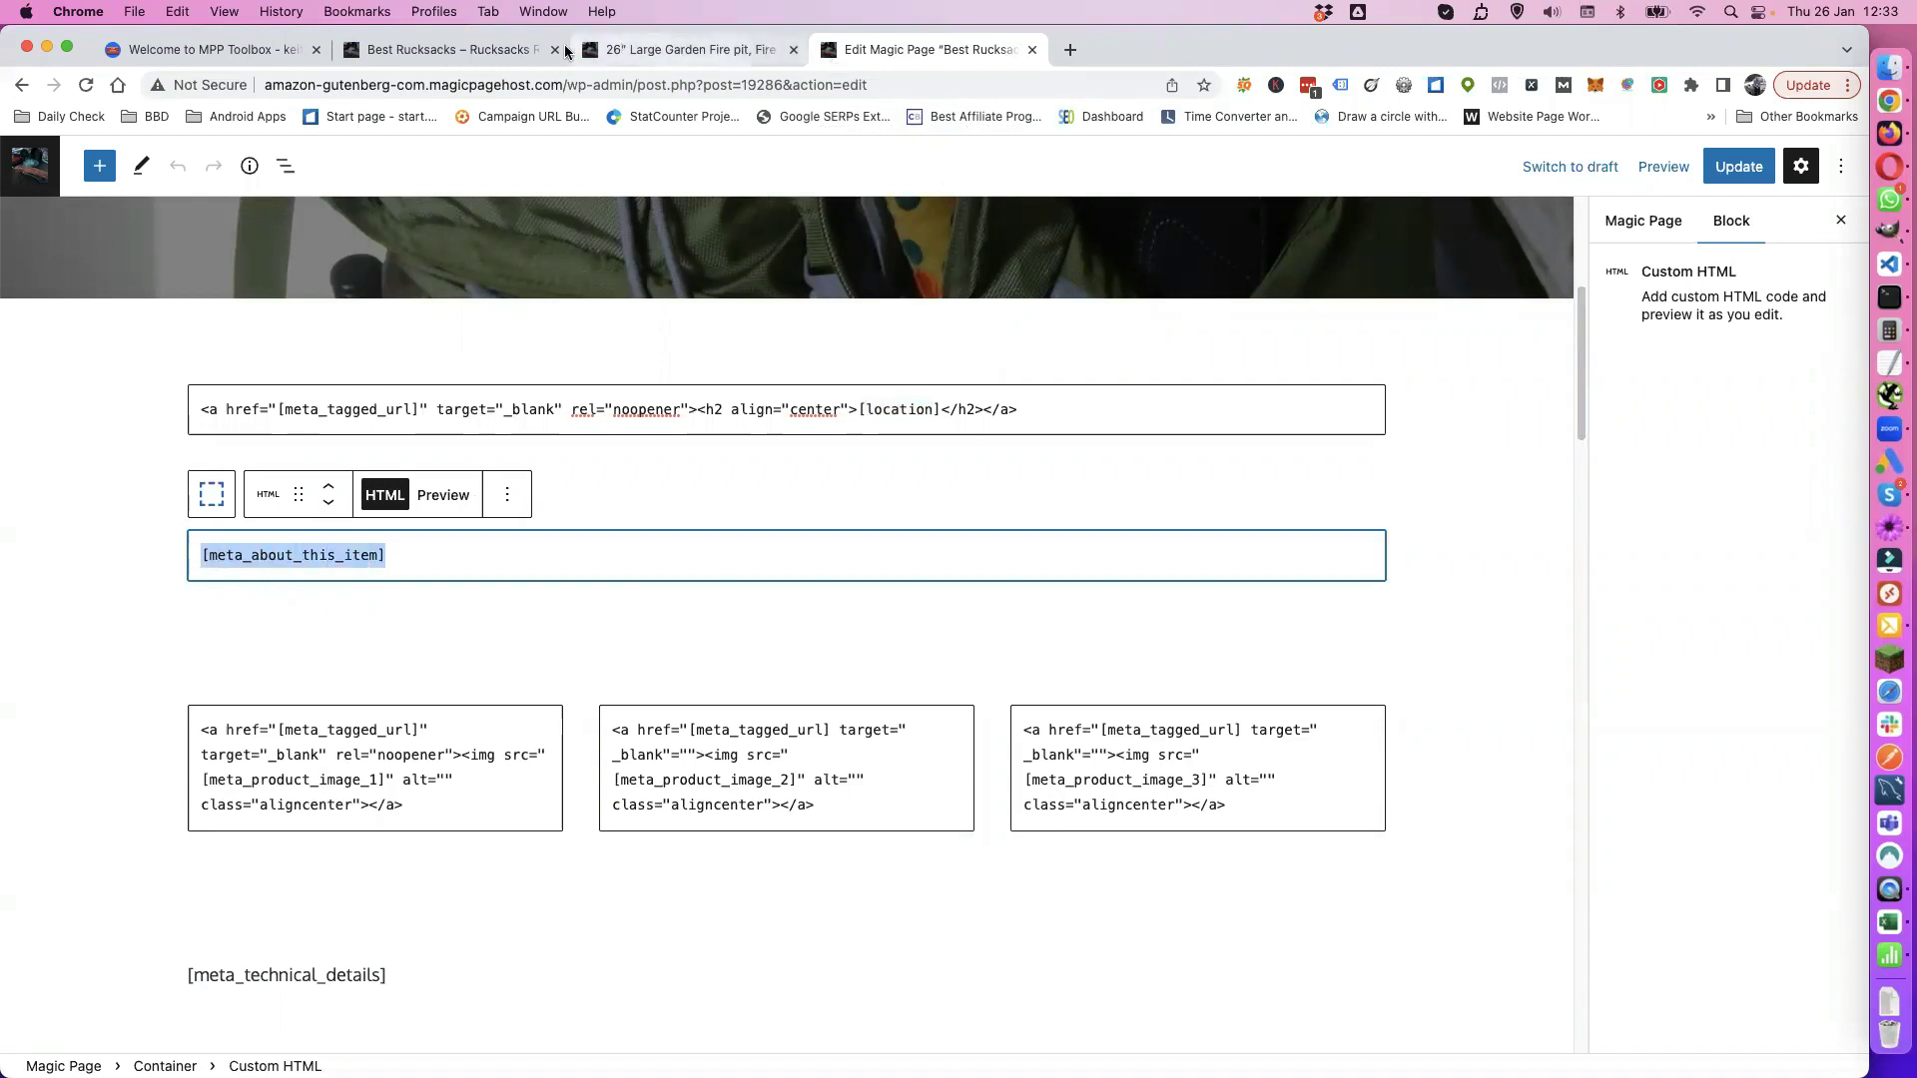
Step: Compare the [meta_about_this_item] block with the bullet description on the live Garden Fire Pits page, and return to the template editor
click(719, 47)
scroll(715, 651, down, 5)
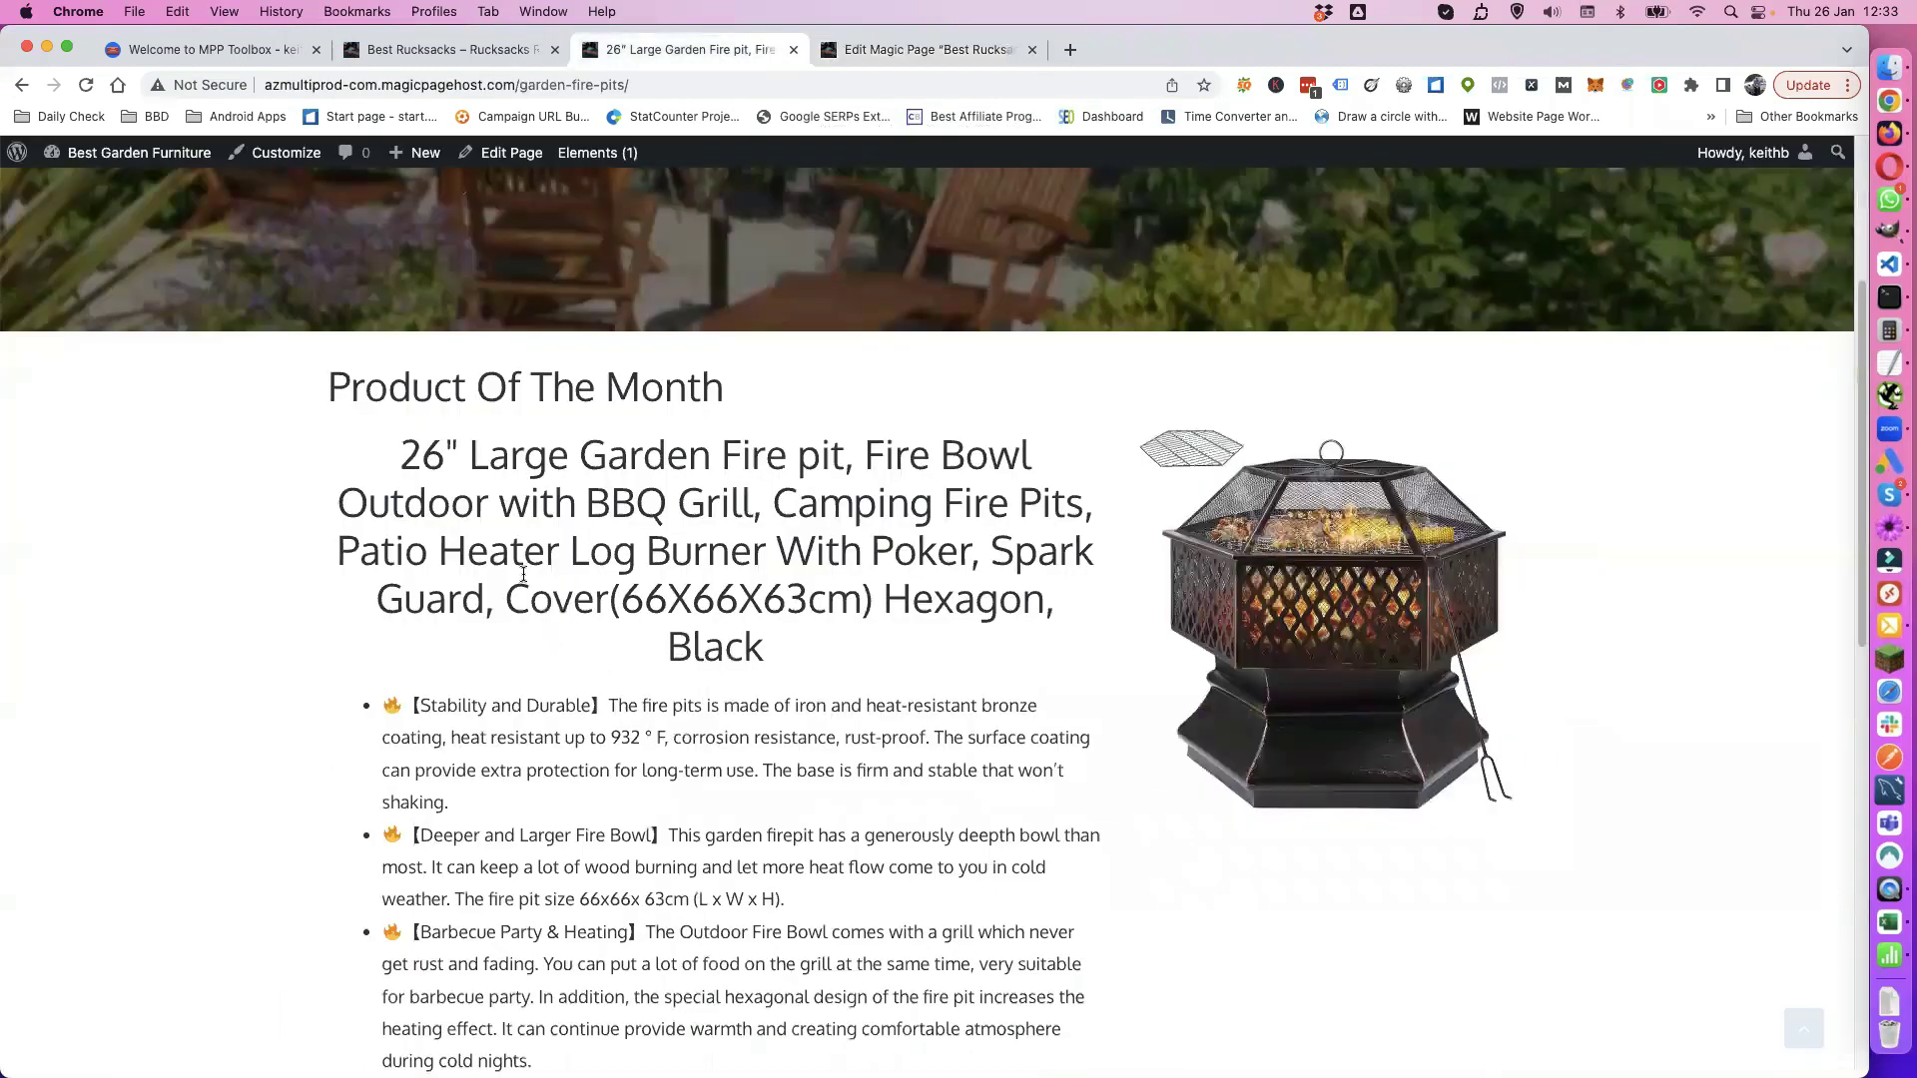
scroll(524, 574, down, 4)
scroll(490, 631, down, 4)
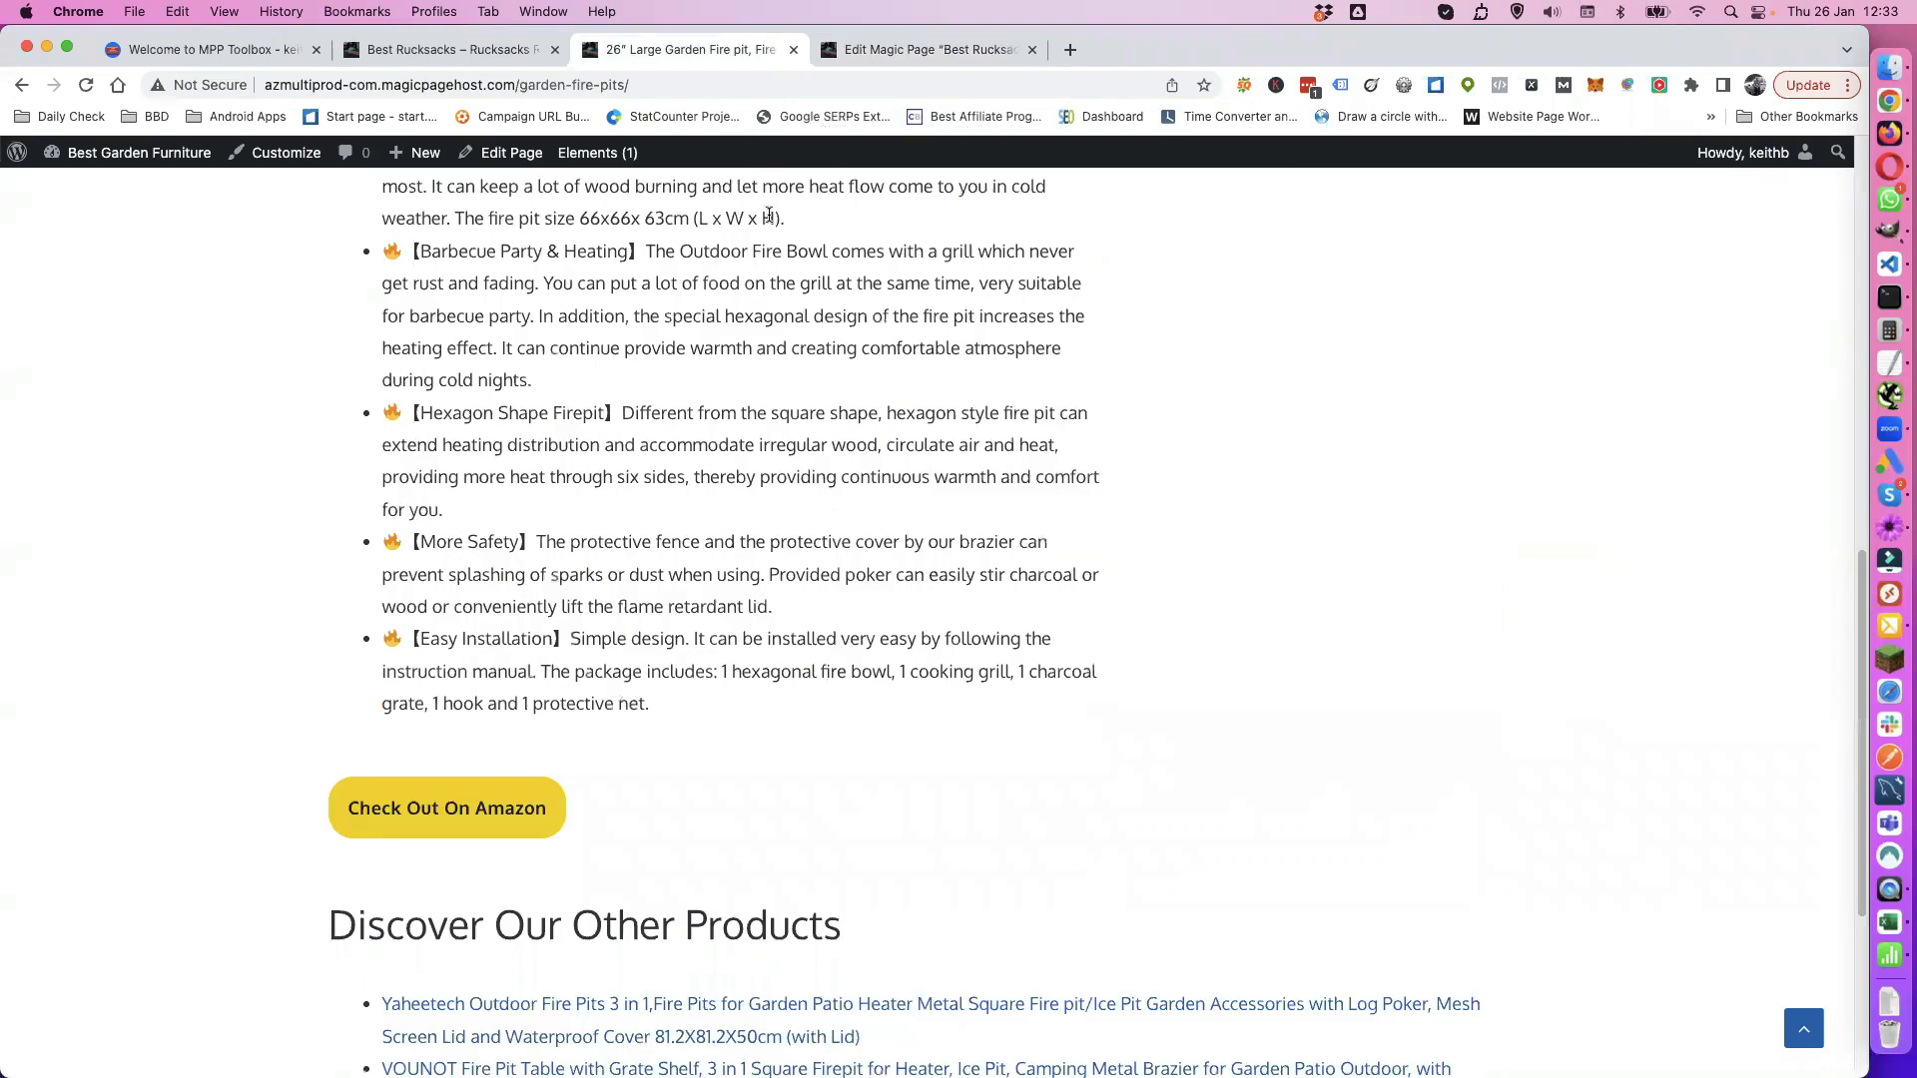
click(870, 50)
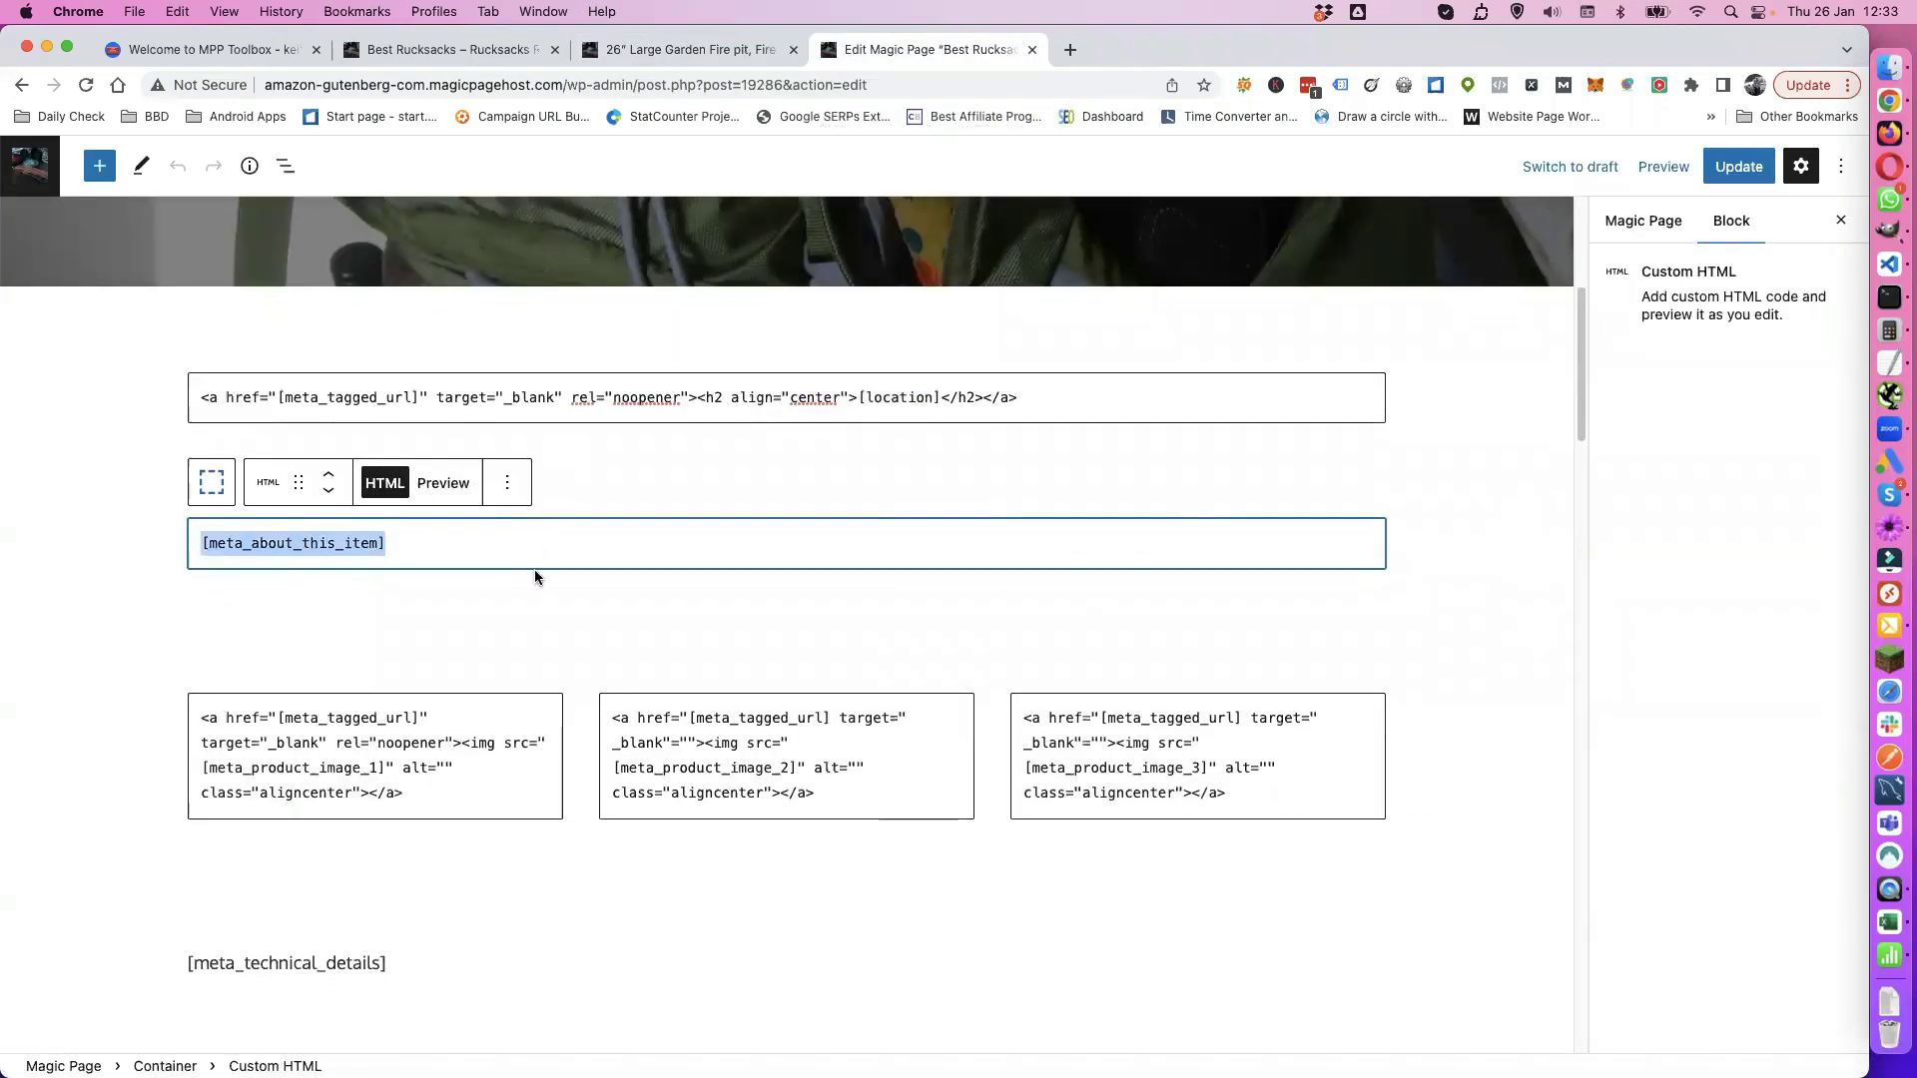
Step: Inspect the three linked product image HTML blocks and the [meta_technical_details] paragraph in the template
scroll(535, 576, down, 3)
drag(832, 572, 611, 485)
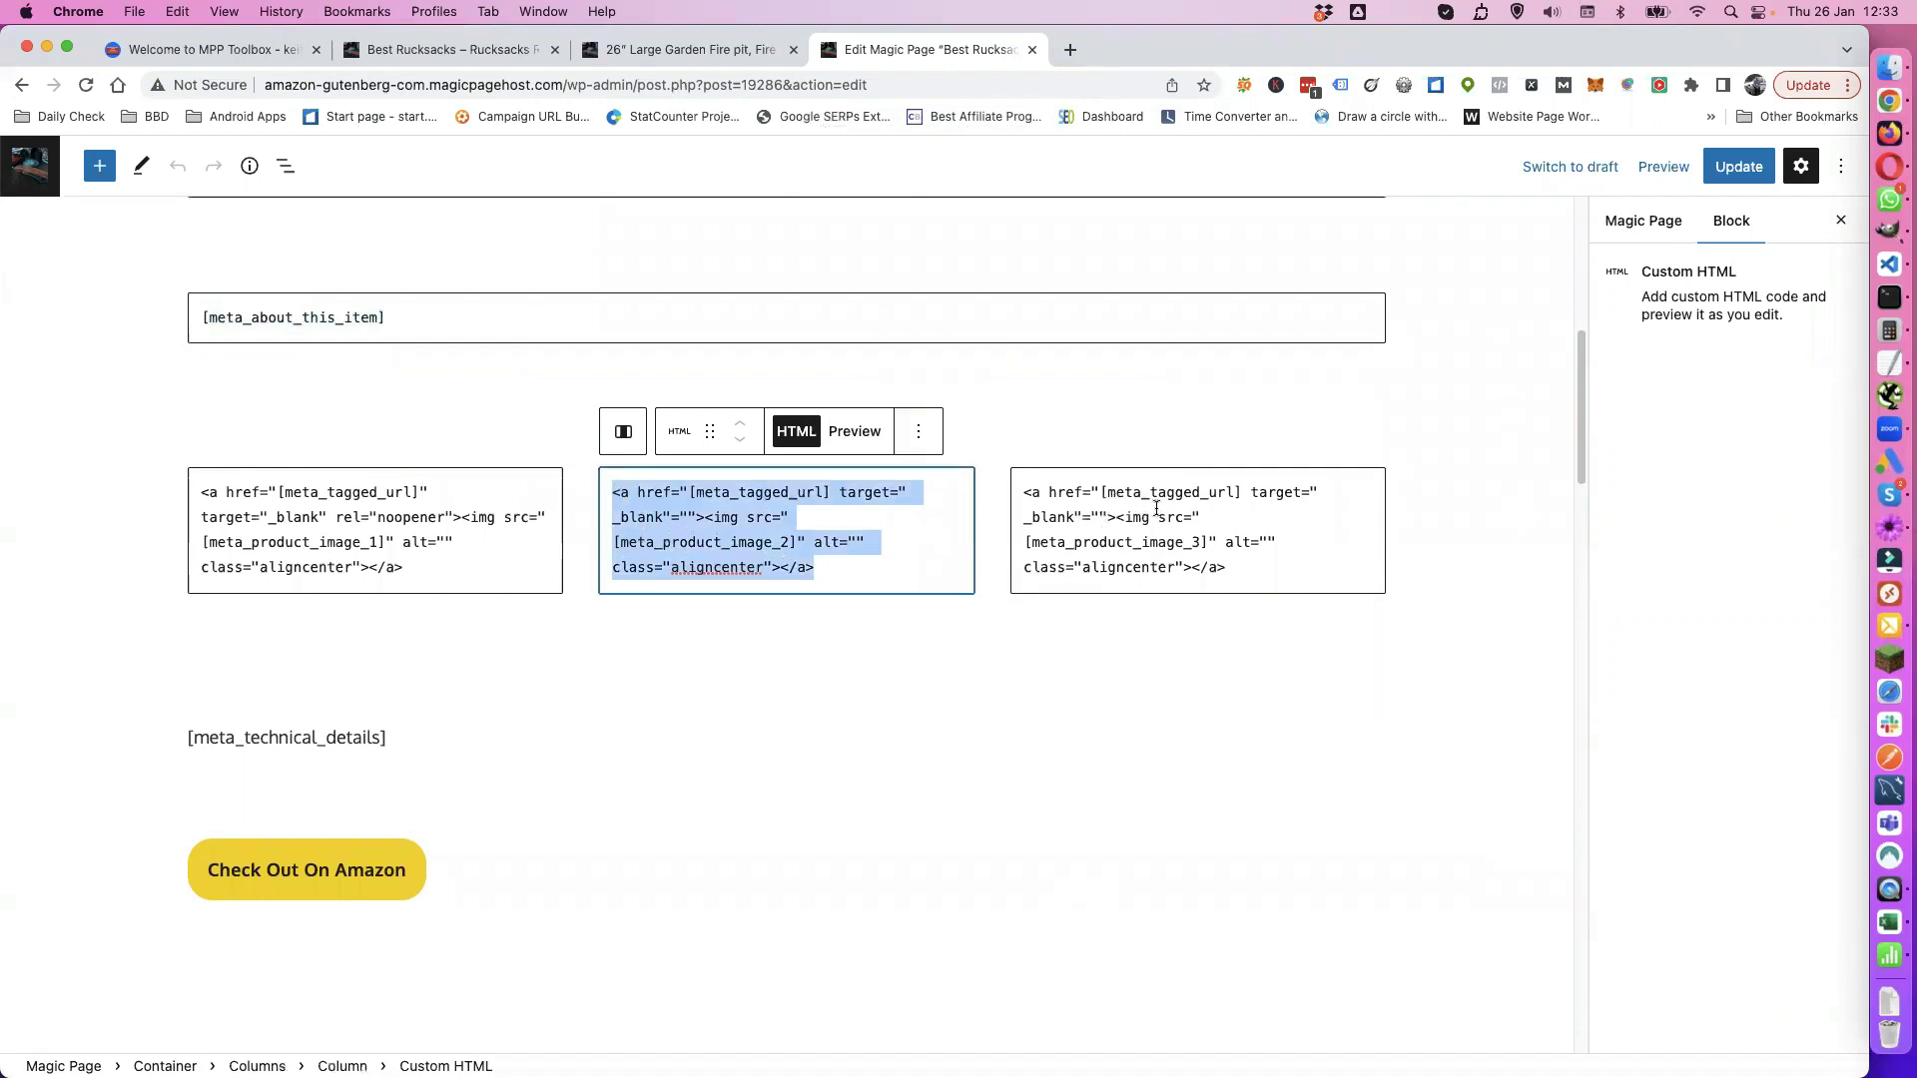
scroll(1034, 567, down, 5)
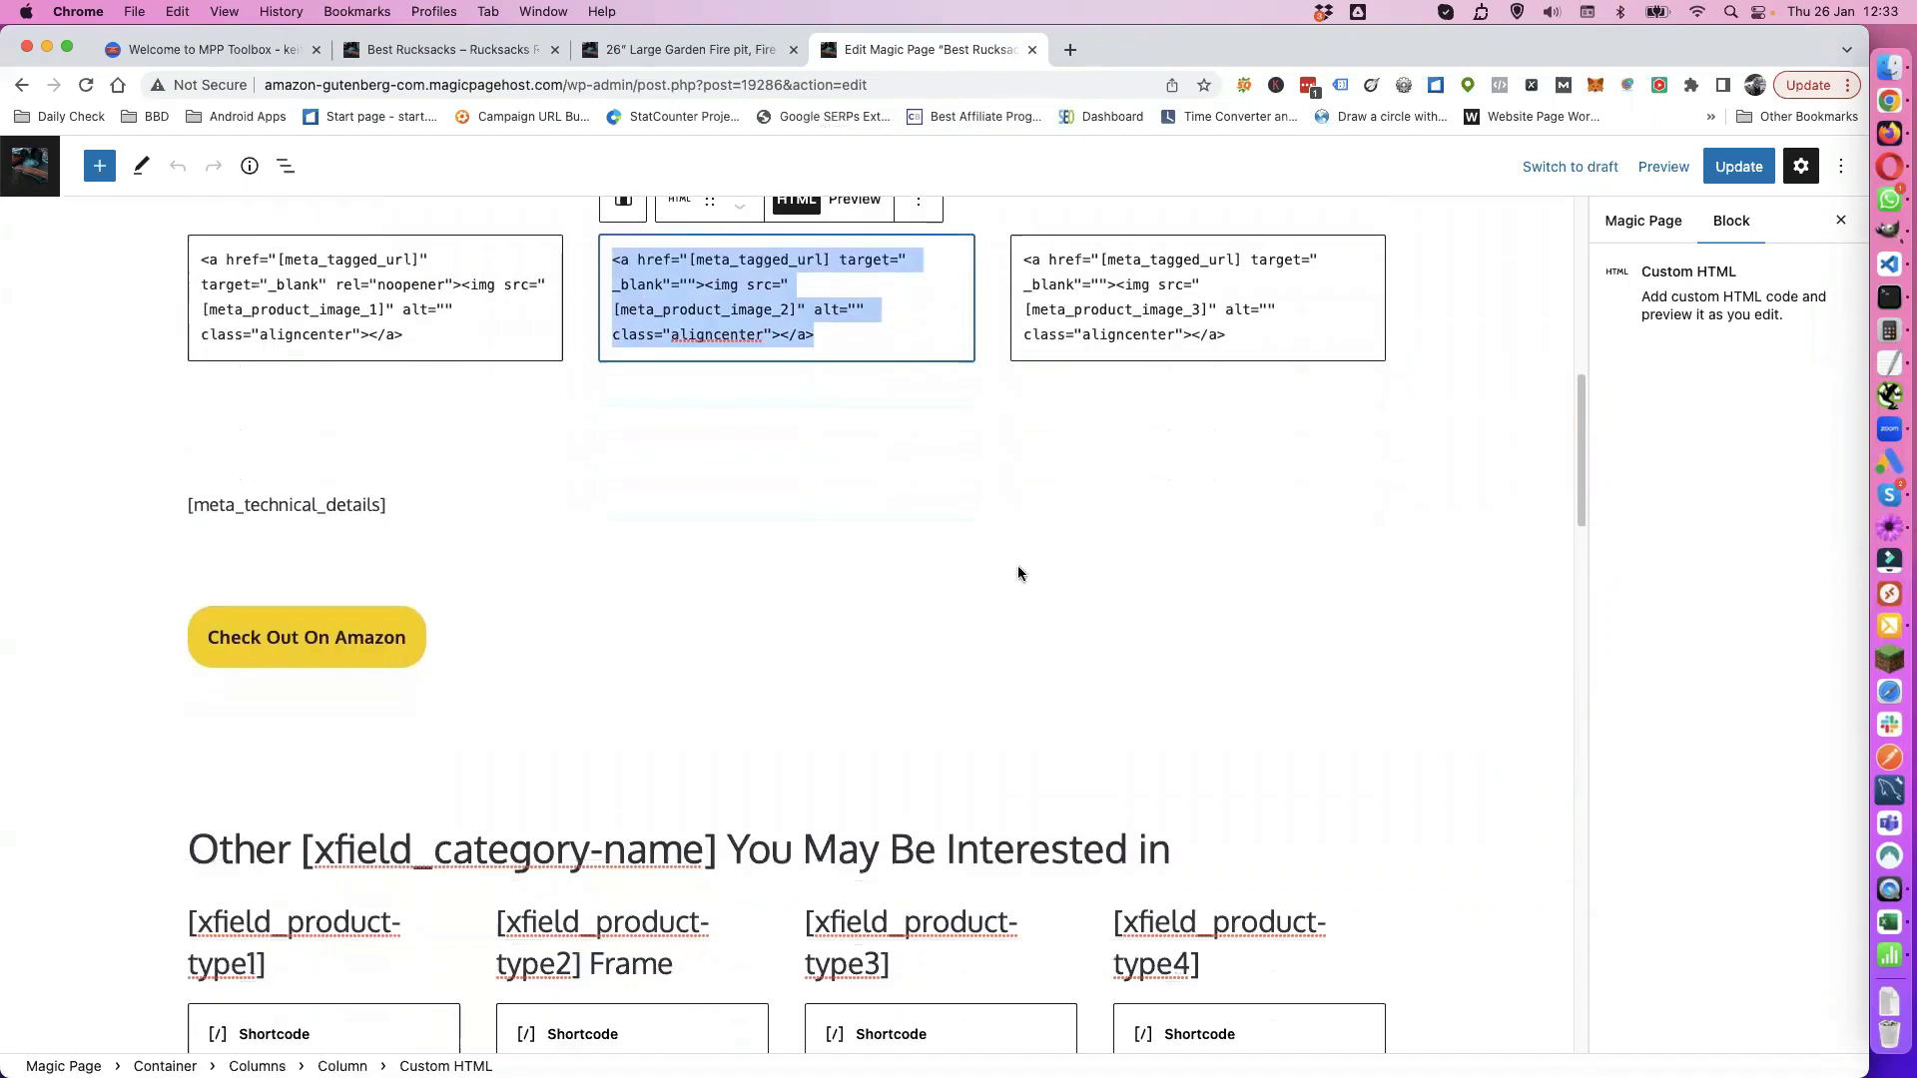
click(357, 453)
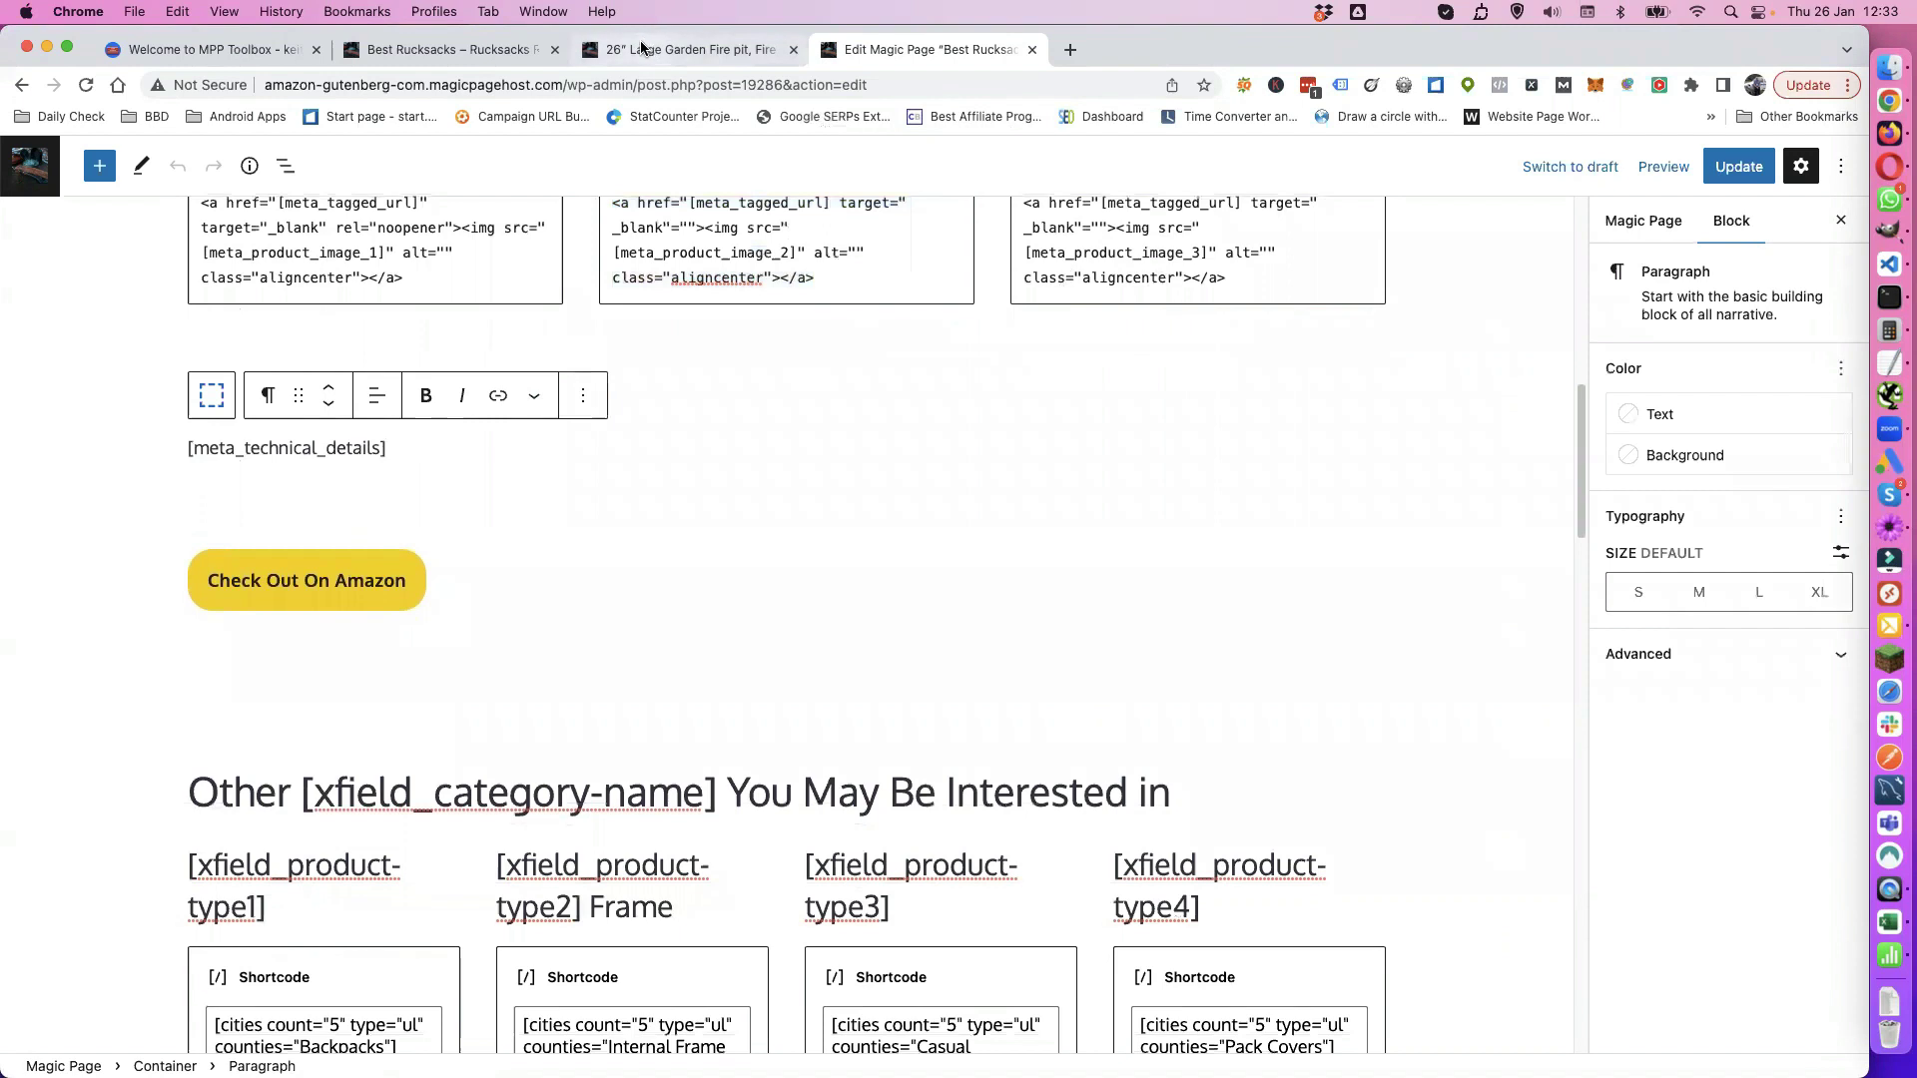
Step: Open the Yaheetech Outdoor Fire Pits 3 in 1 page on the live site and highlight its technical details paragraph below the images
click(639, 40)
scroll(639, 527, down, 3)
scroll(597, 523, up, 3)
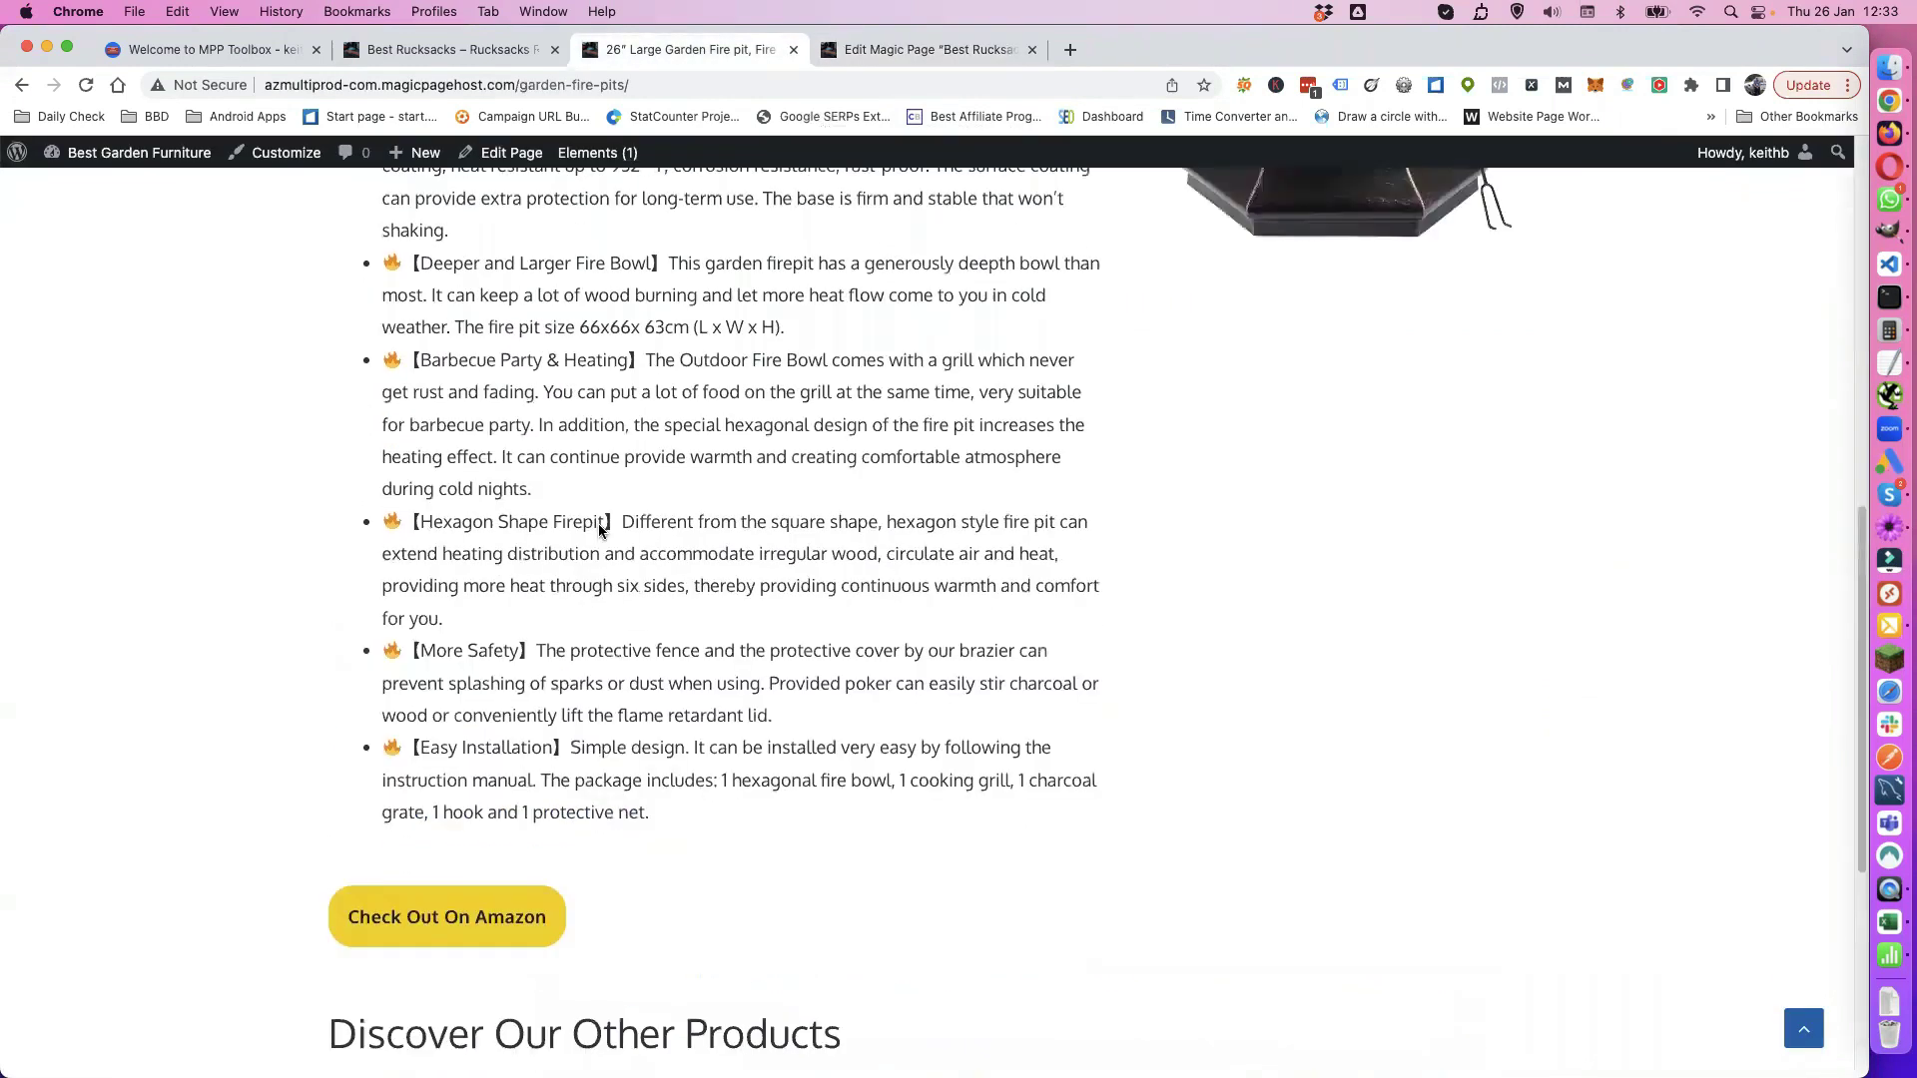
scroll(582, 593, down, 6)
click(585, 609)
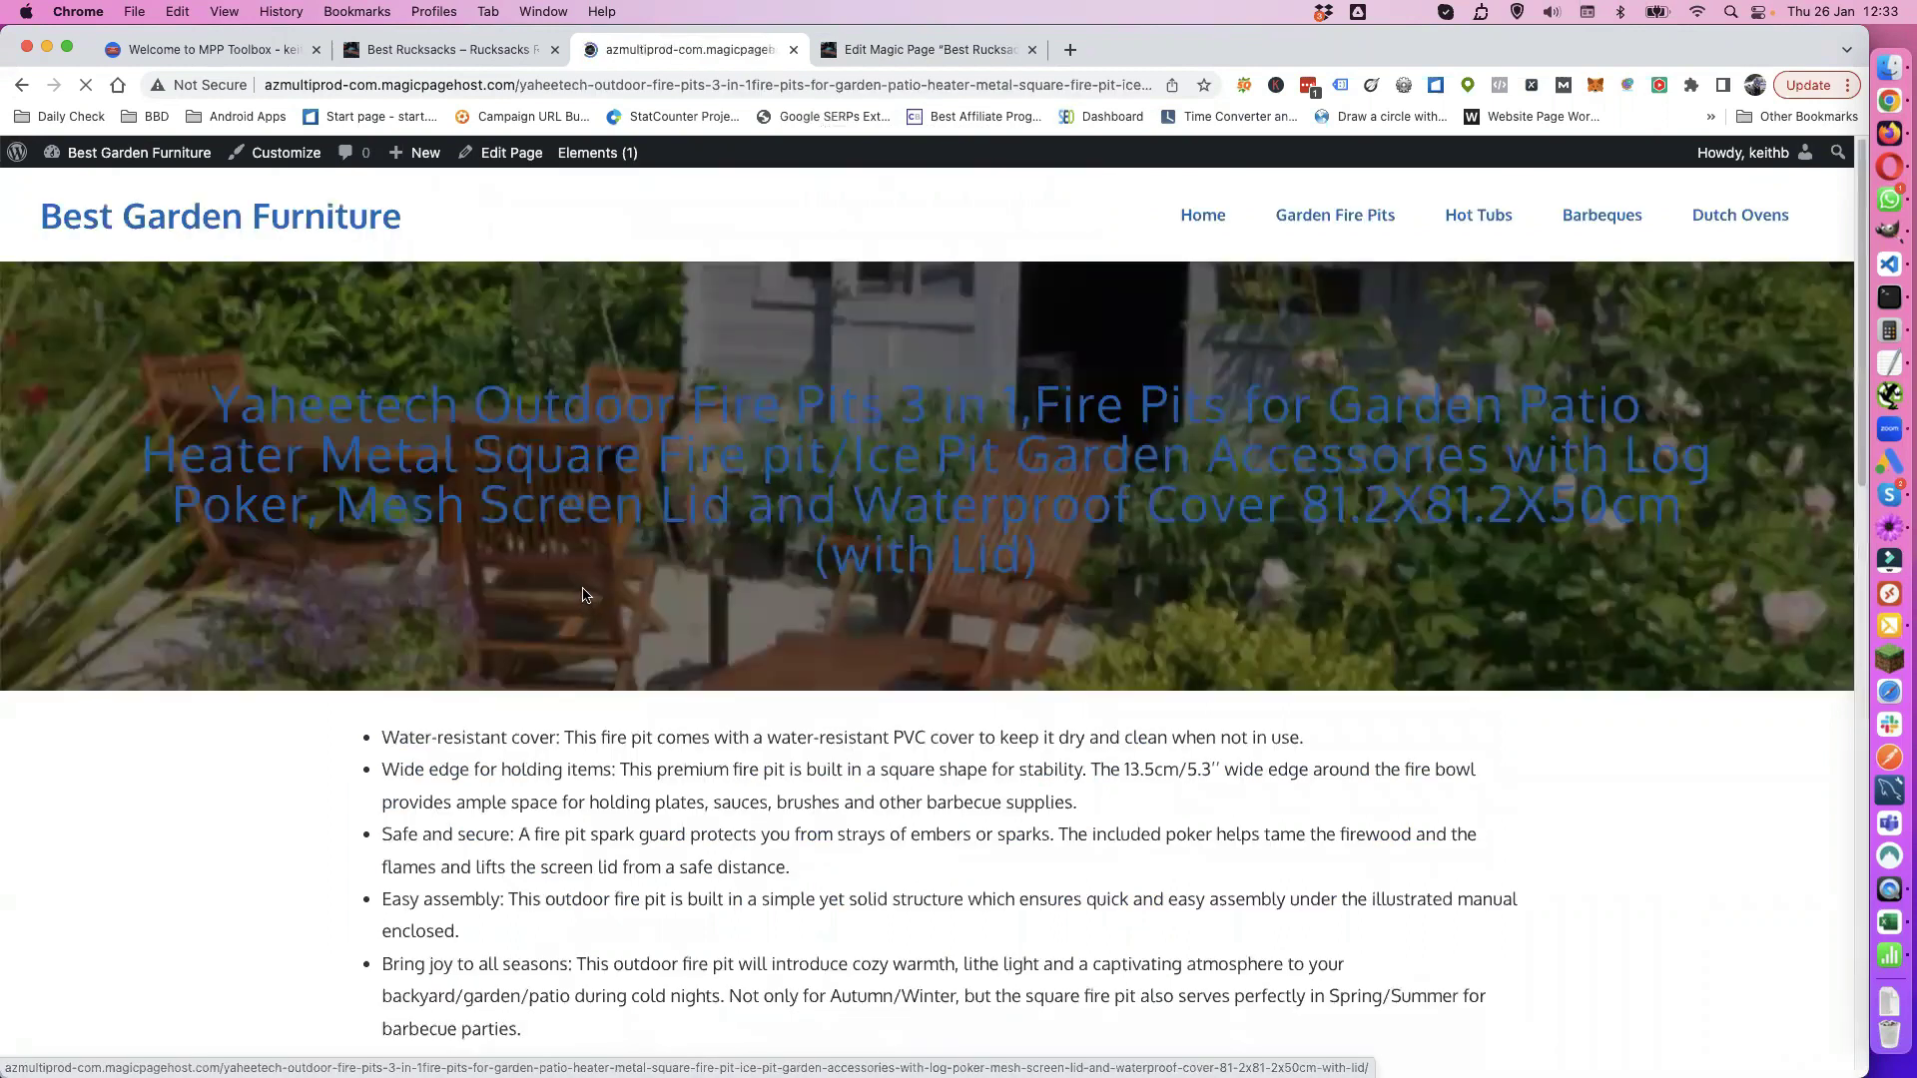
scroll(584, 595, down, 6)
scroll(348, 456, down, 4)
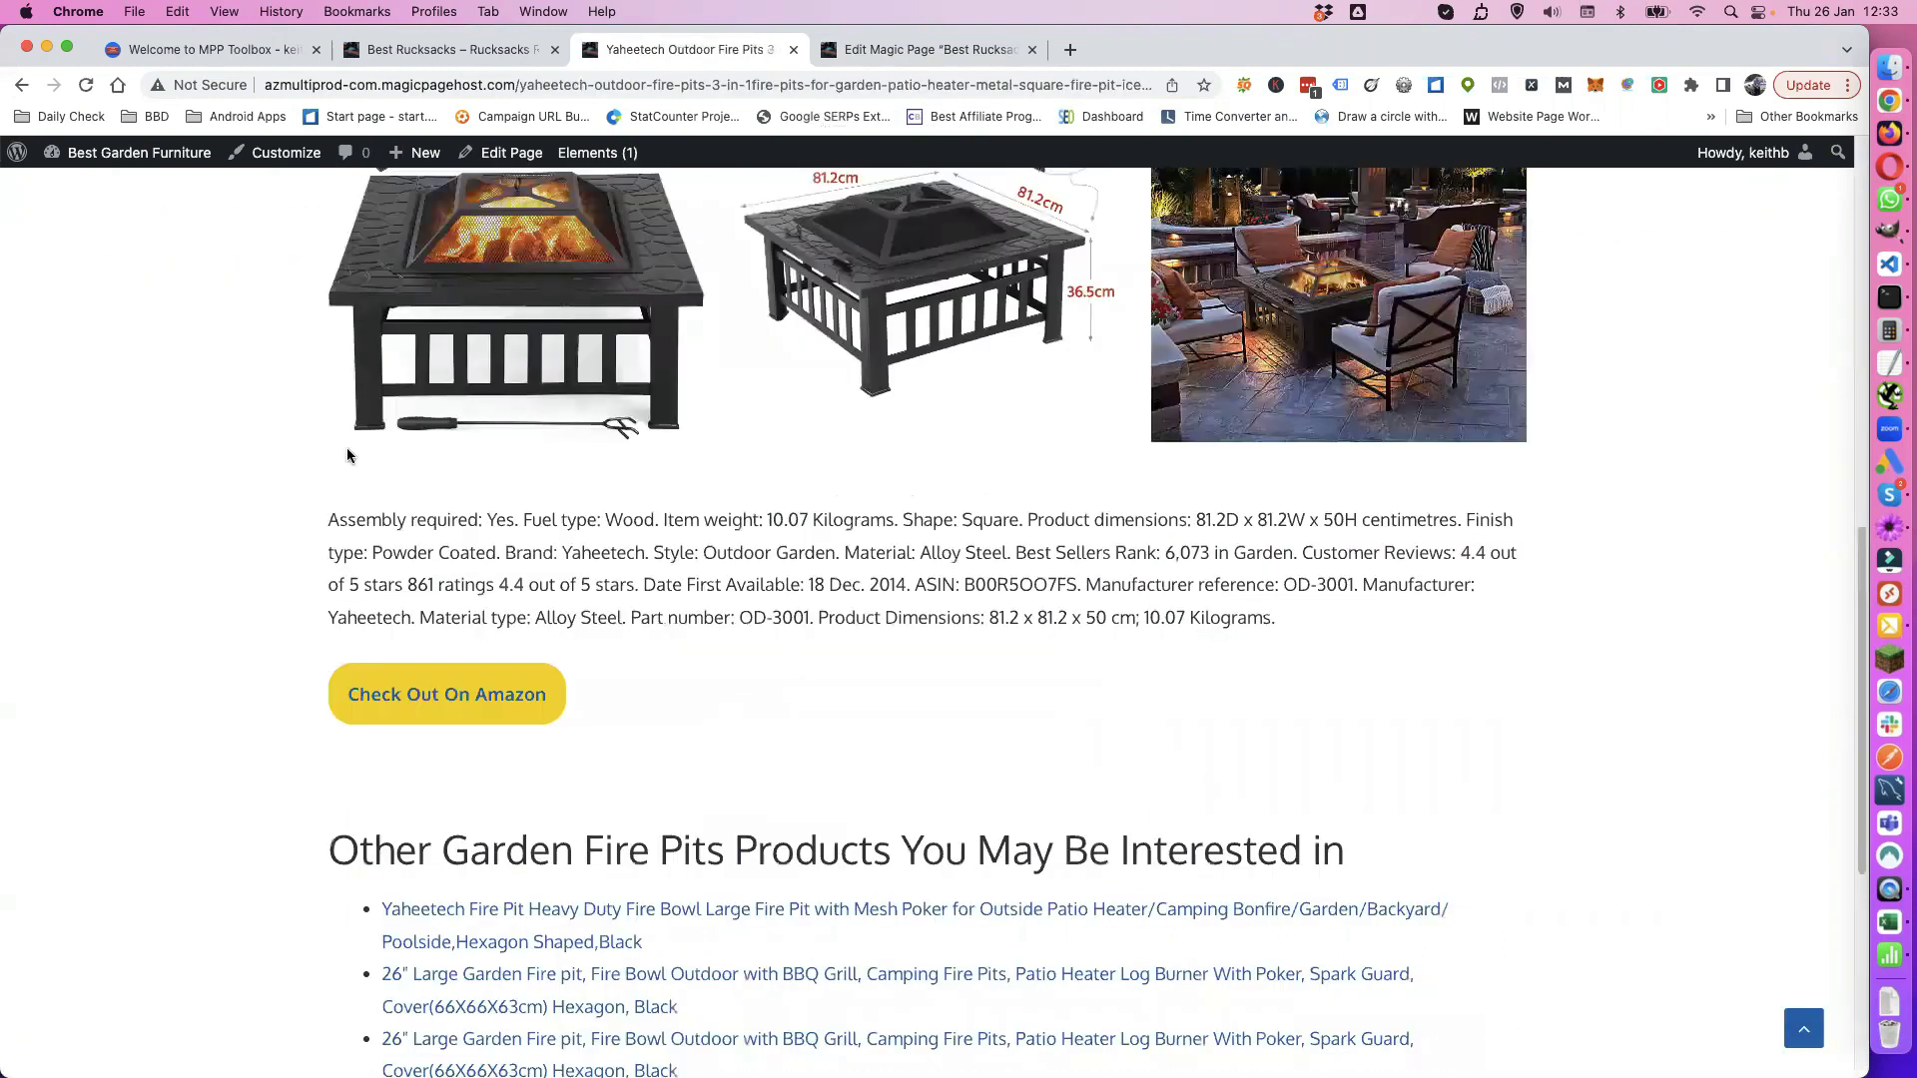
drag(330, 514, 1280, 623)
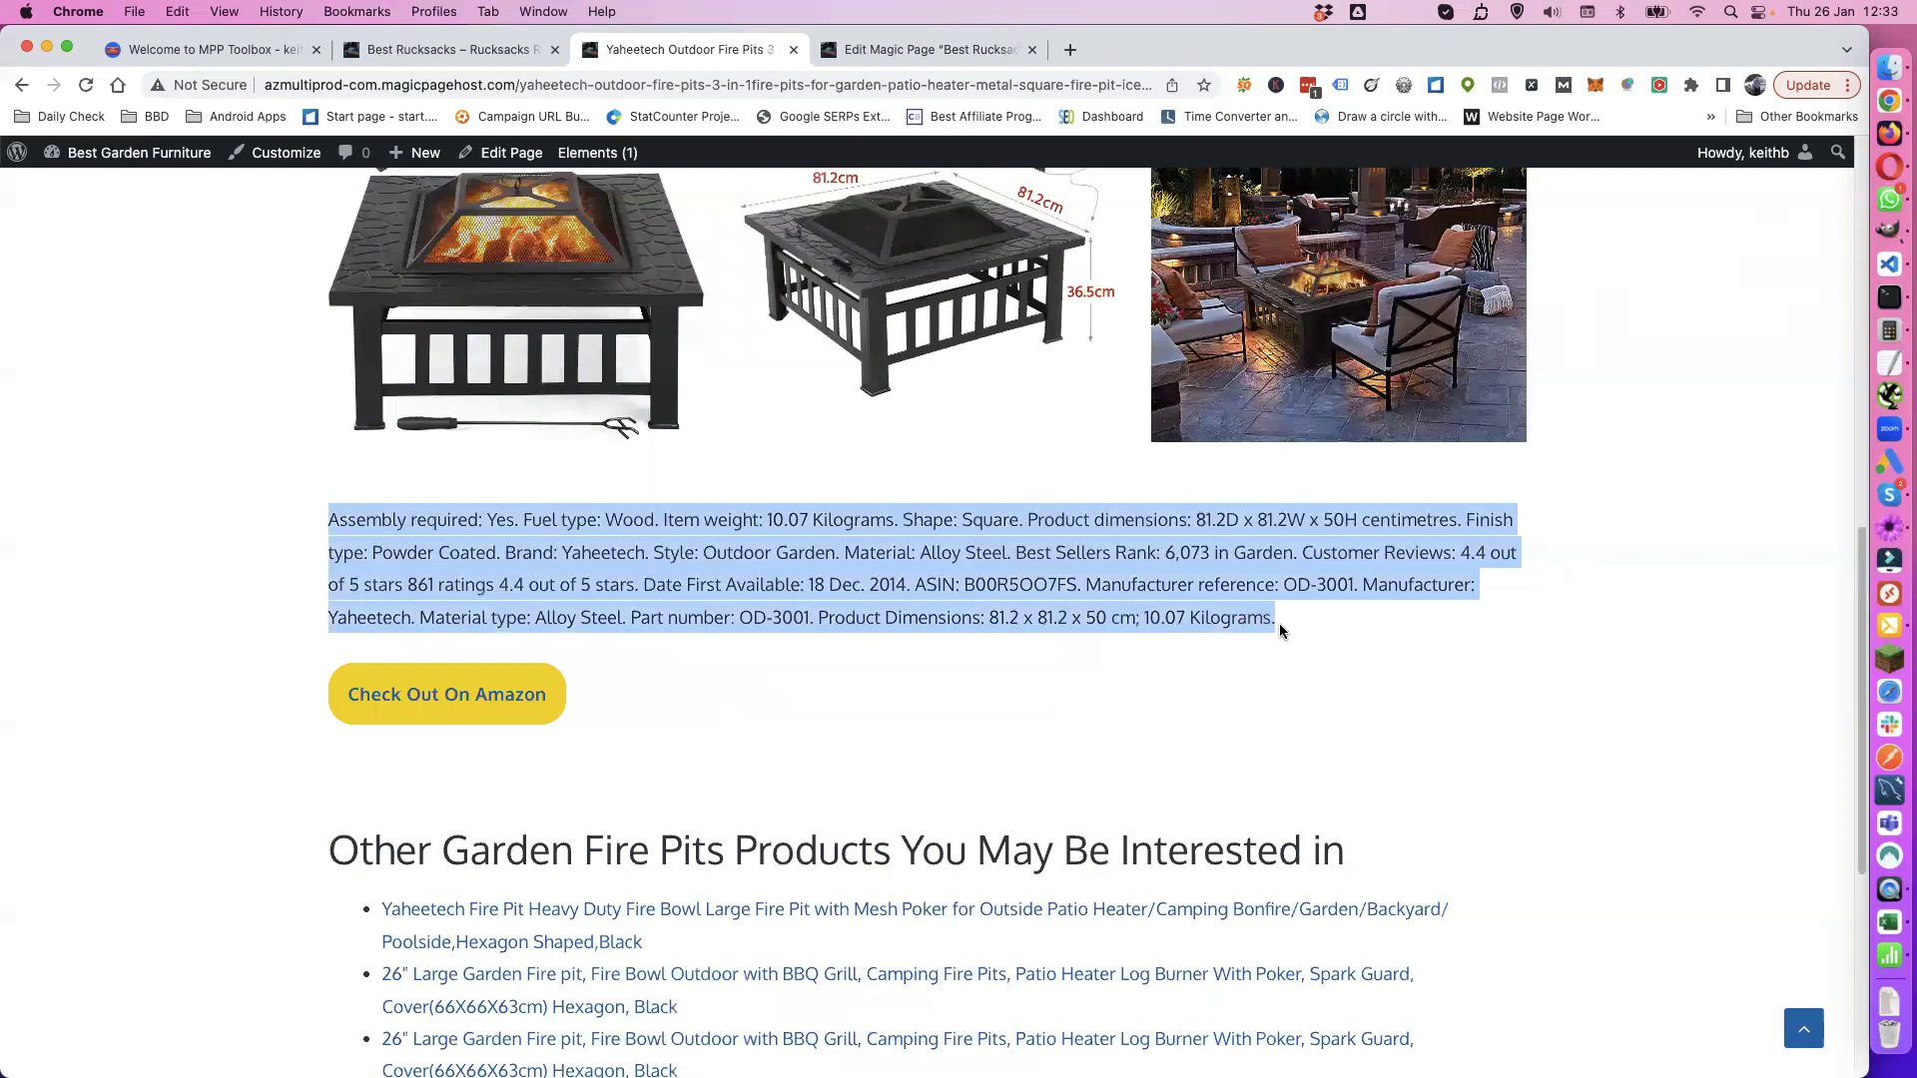
Step: Return to the Best Rucksacks template and examine the Amazon button, the [xfield_category-name] heading and the four product-type shortcode lists
click(895, 47)
scroll(639, 523, down, 1)
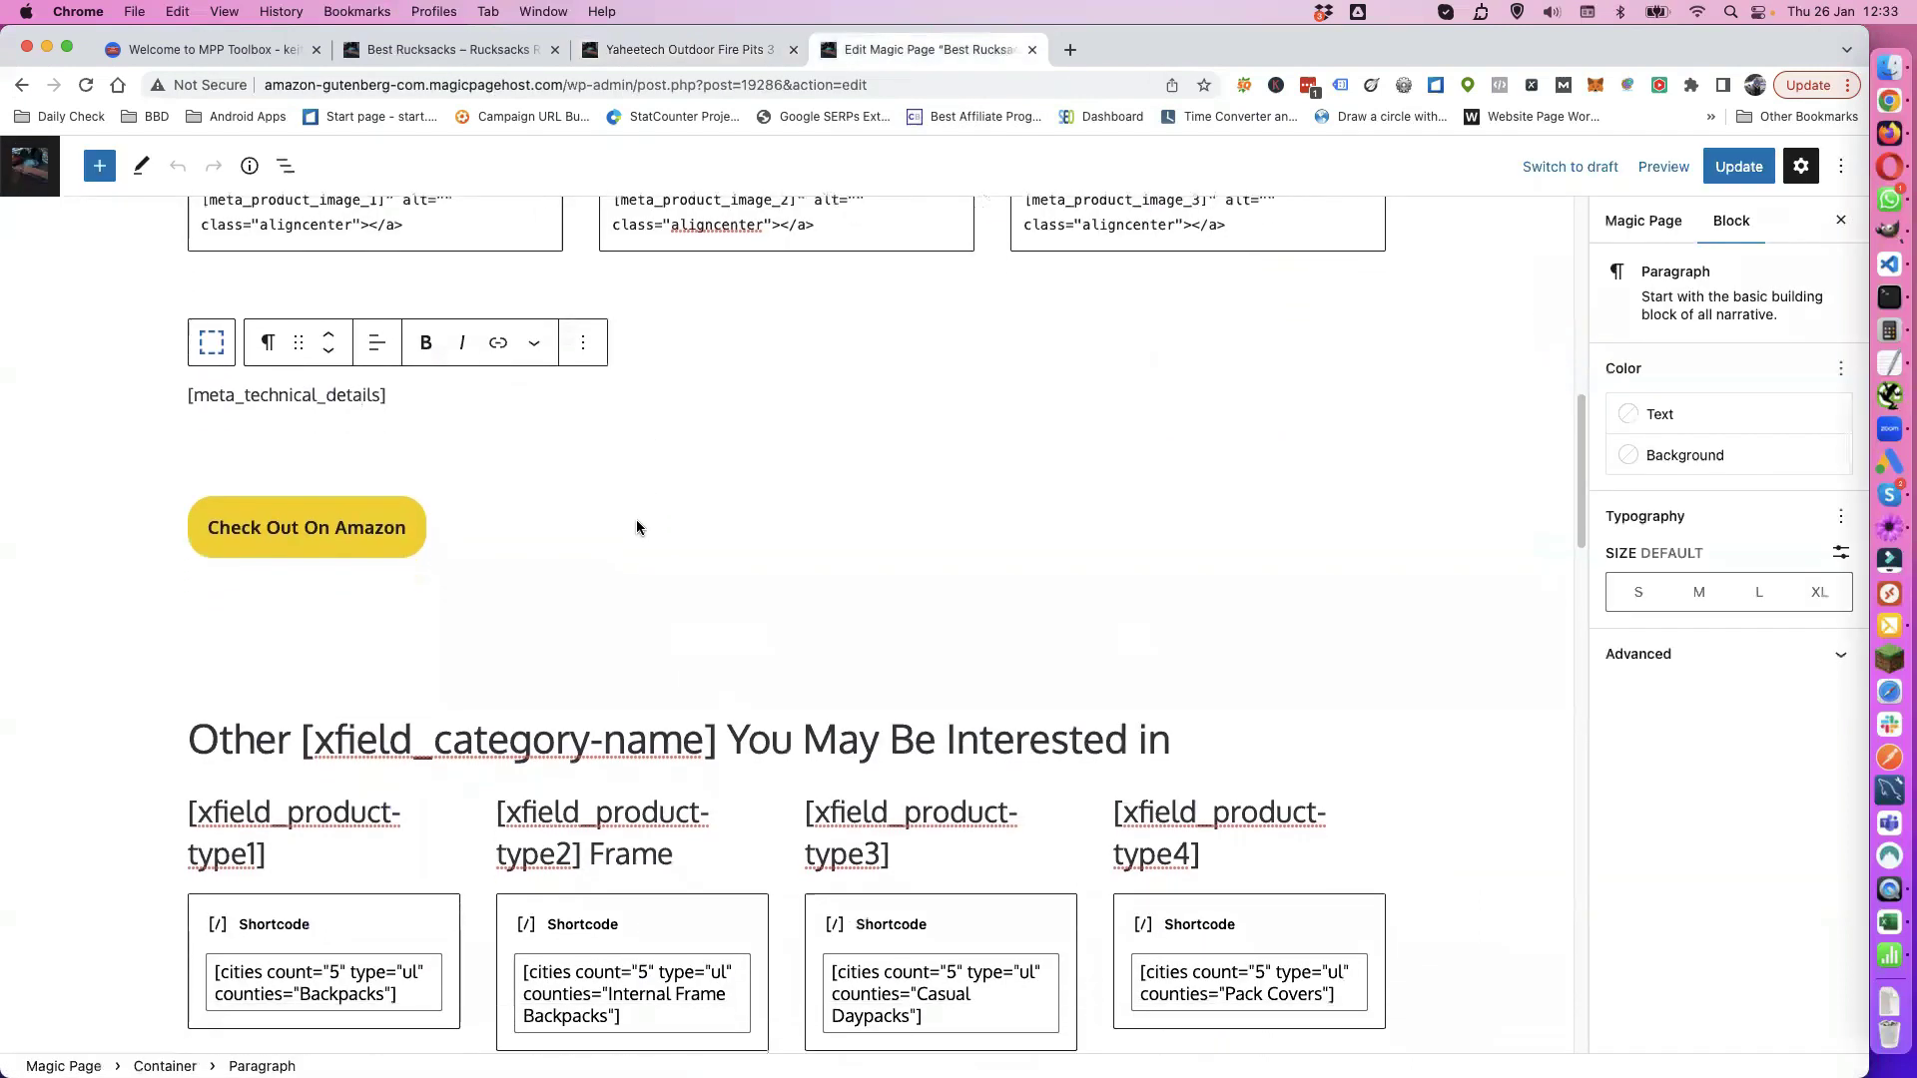
scroll(554, 449, down, 2)
scroll(517, 463, down, 4)
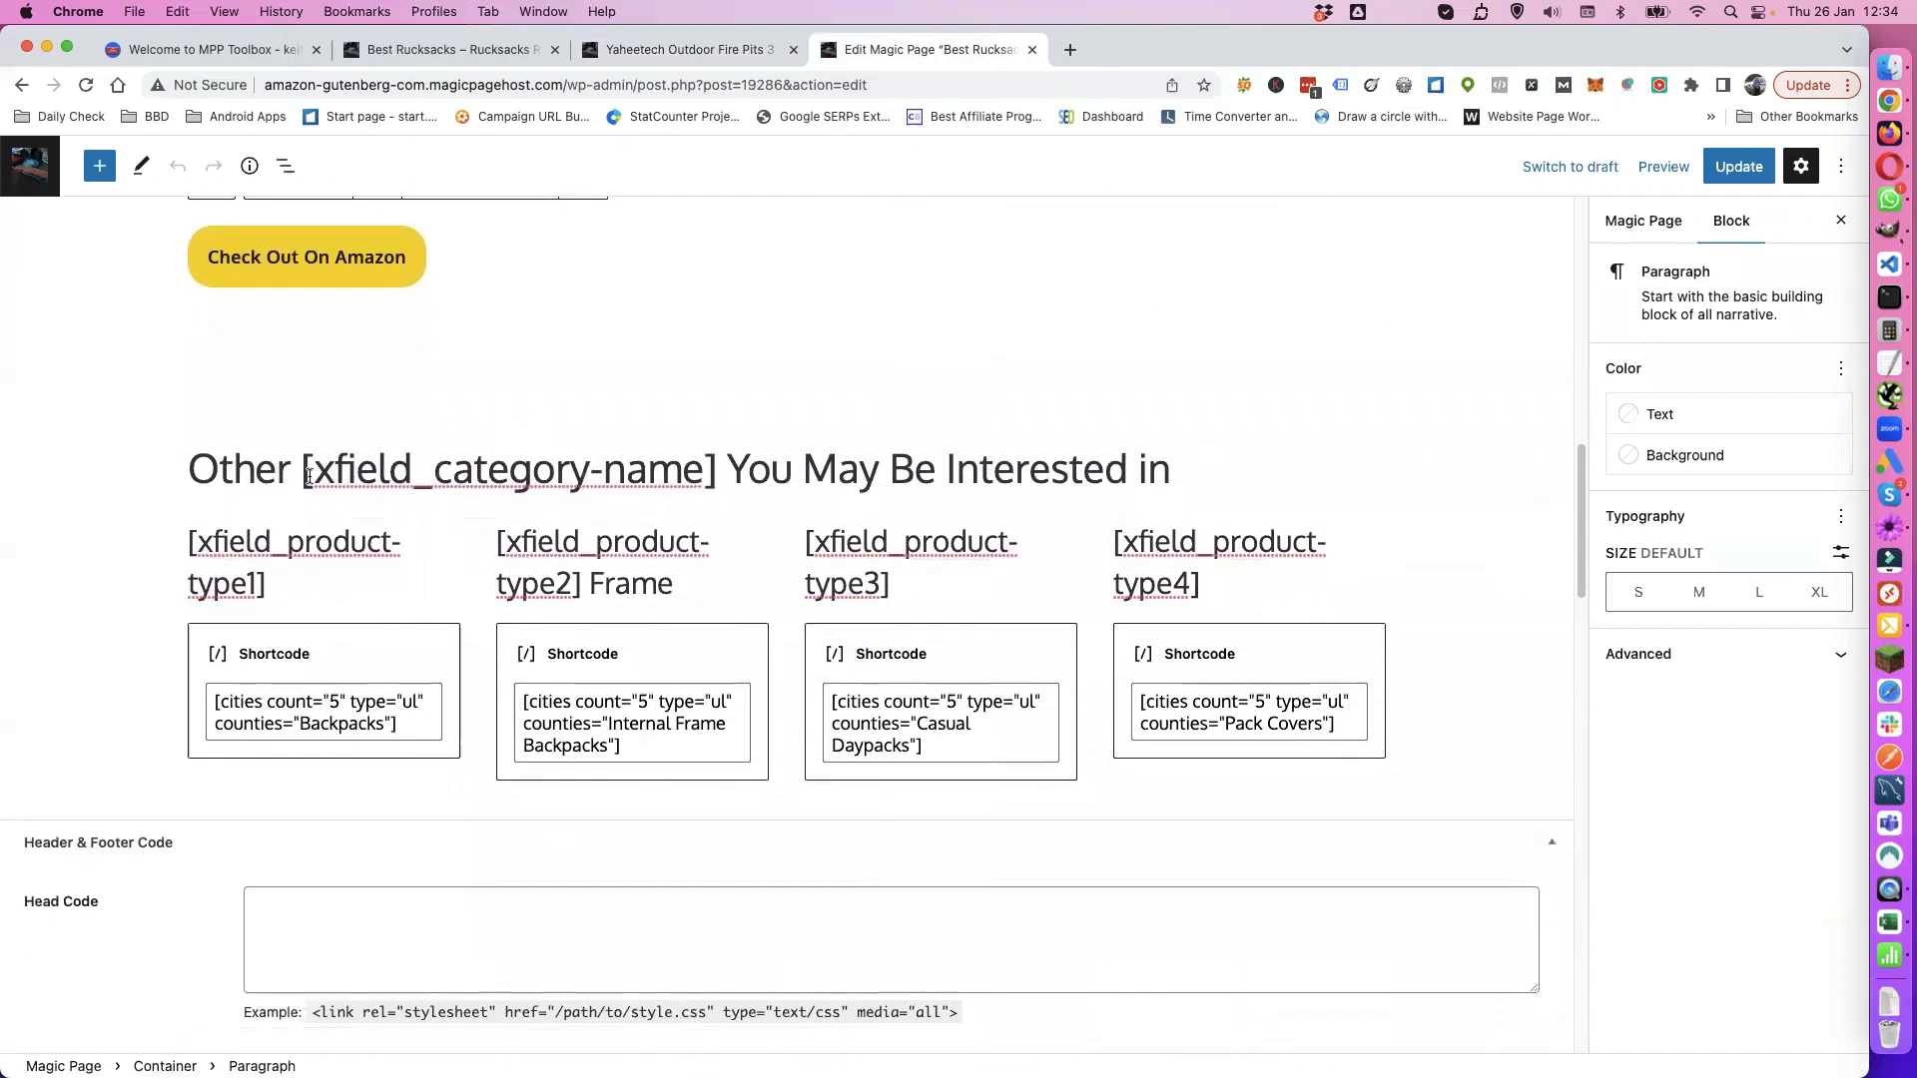
Step: Highlight [xfield_category-name] in the template heading and the matching Garden Fire Pits text on the live page, then return to the template
drag(297, 469, 713, 487)
click(658, 42)
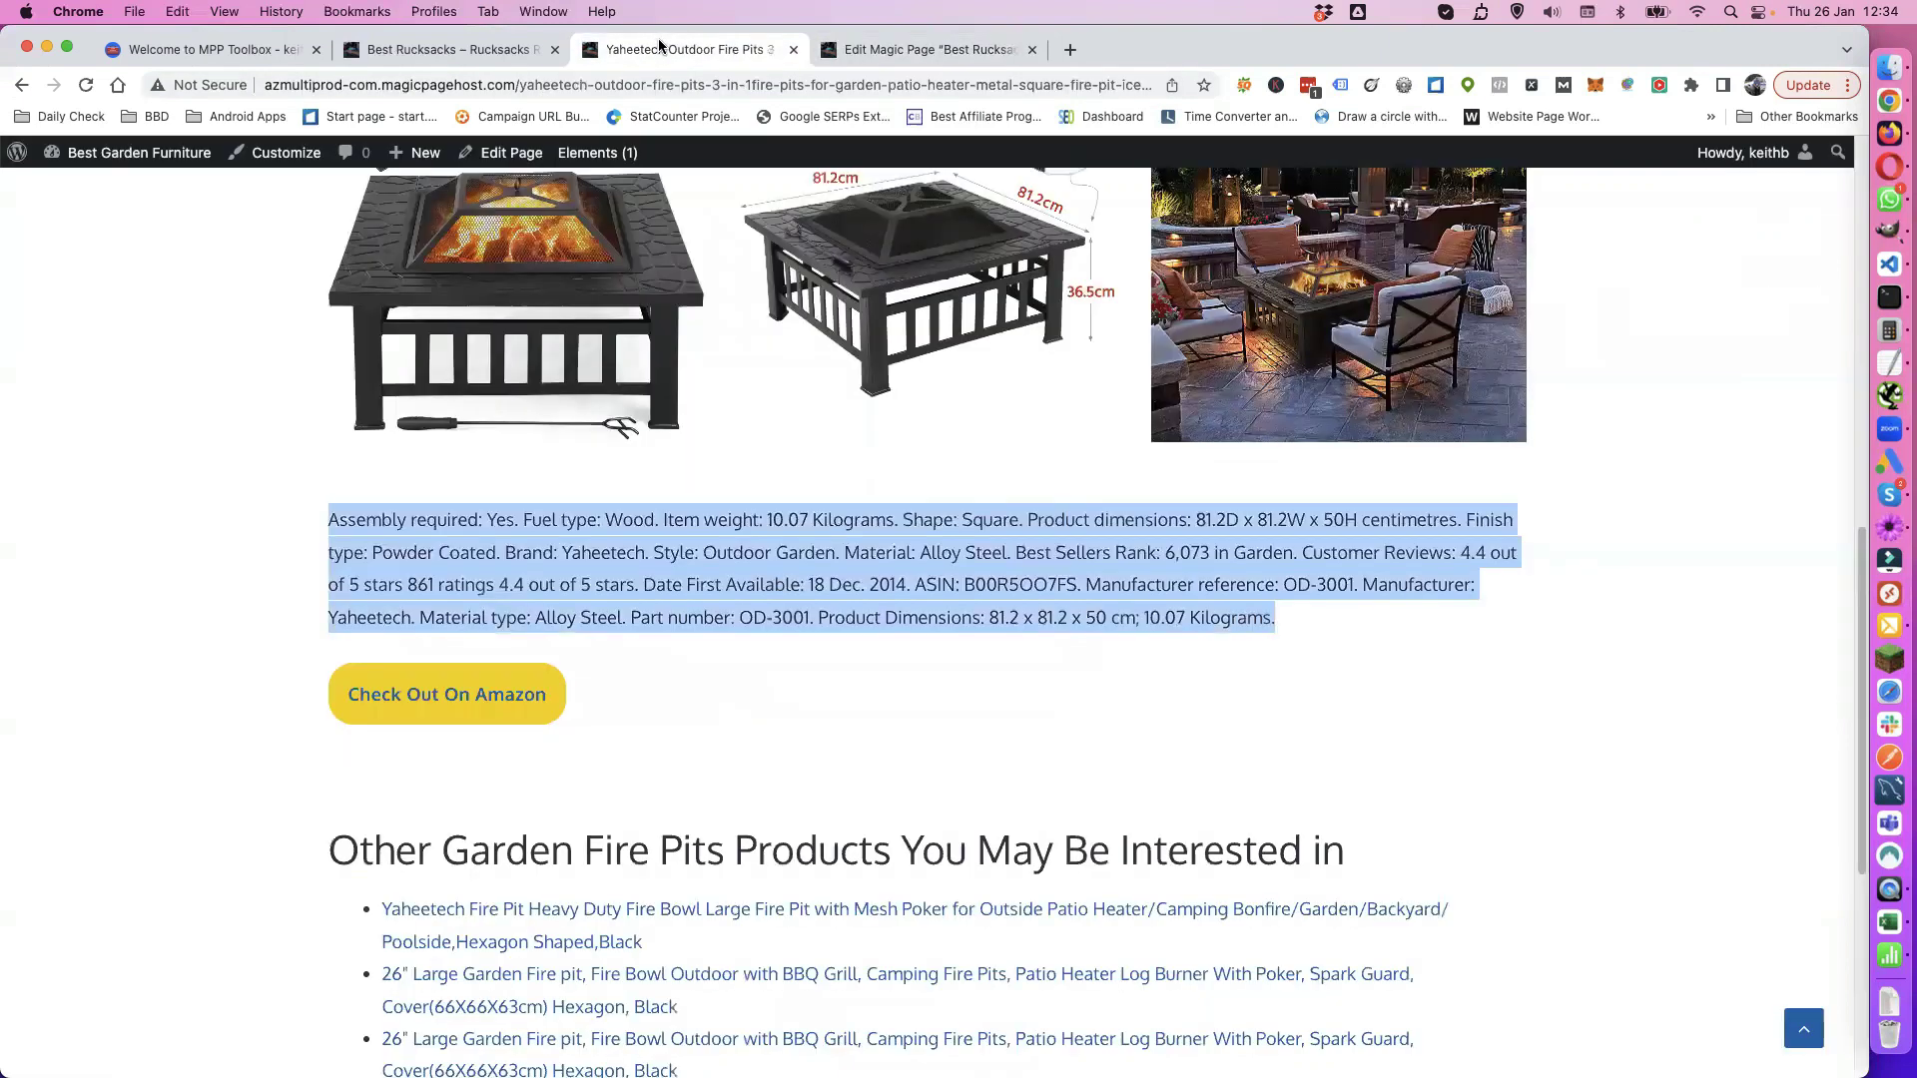
drag(454, 841, 723, 850)
click(838, 58)
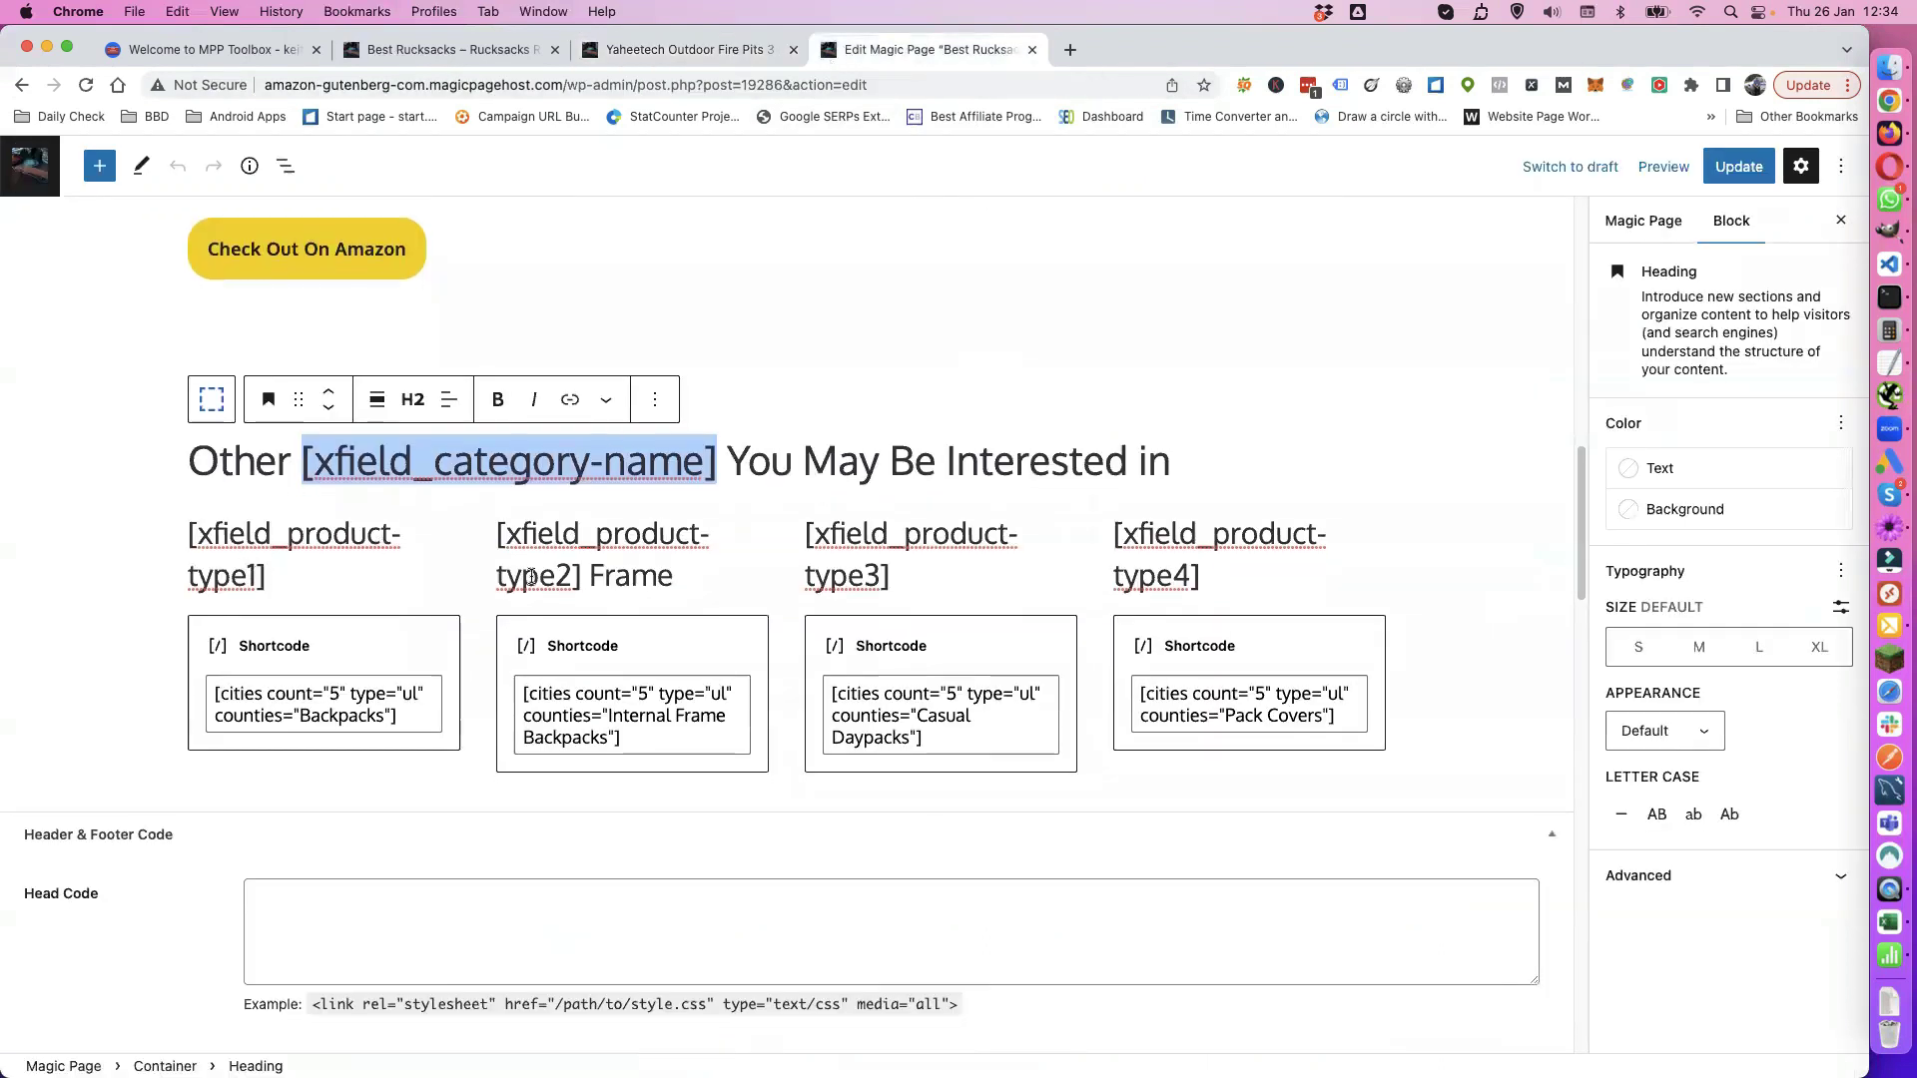
Step: View the linked product list under the Other Garden Fire Pits Products heading on the live Yaheetech page
click(689, 49)
scroll(548, 633, down, 1)
scroll(548, 633, down, 2)
scroll(518, 664, down, 1)
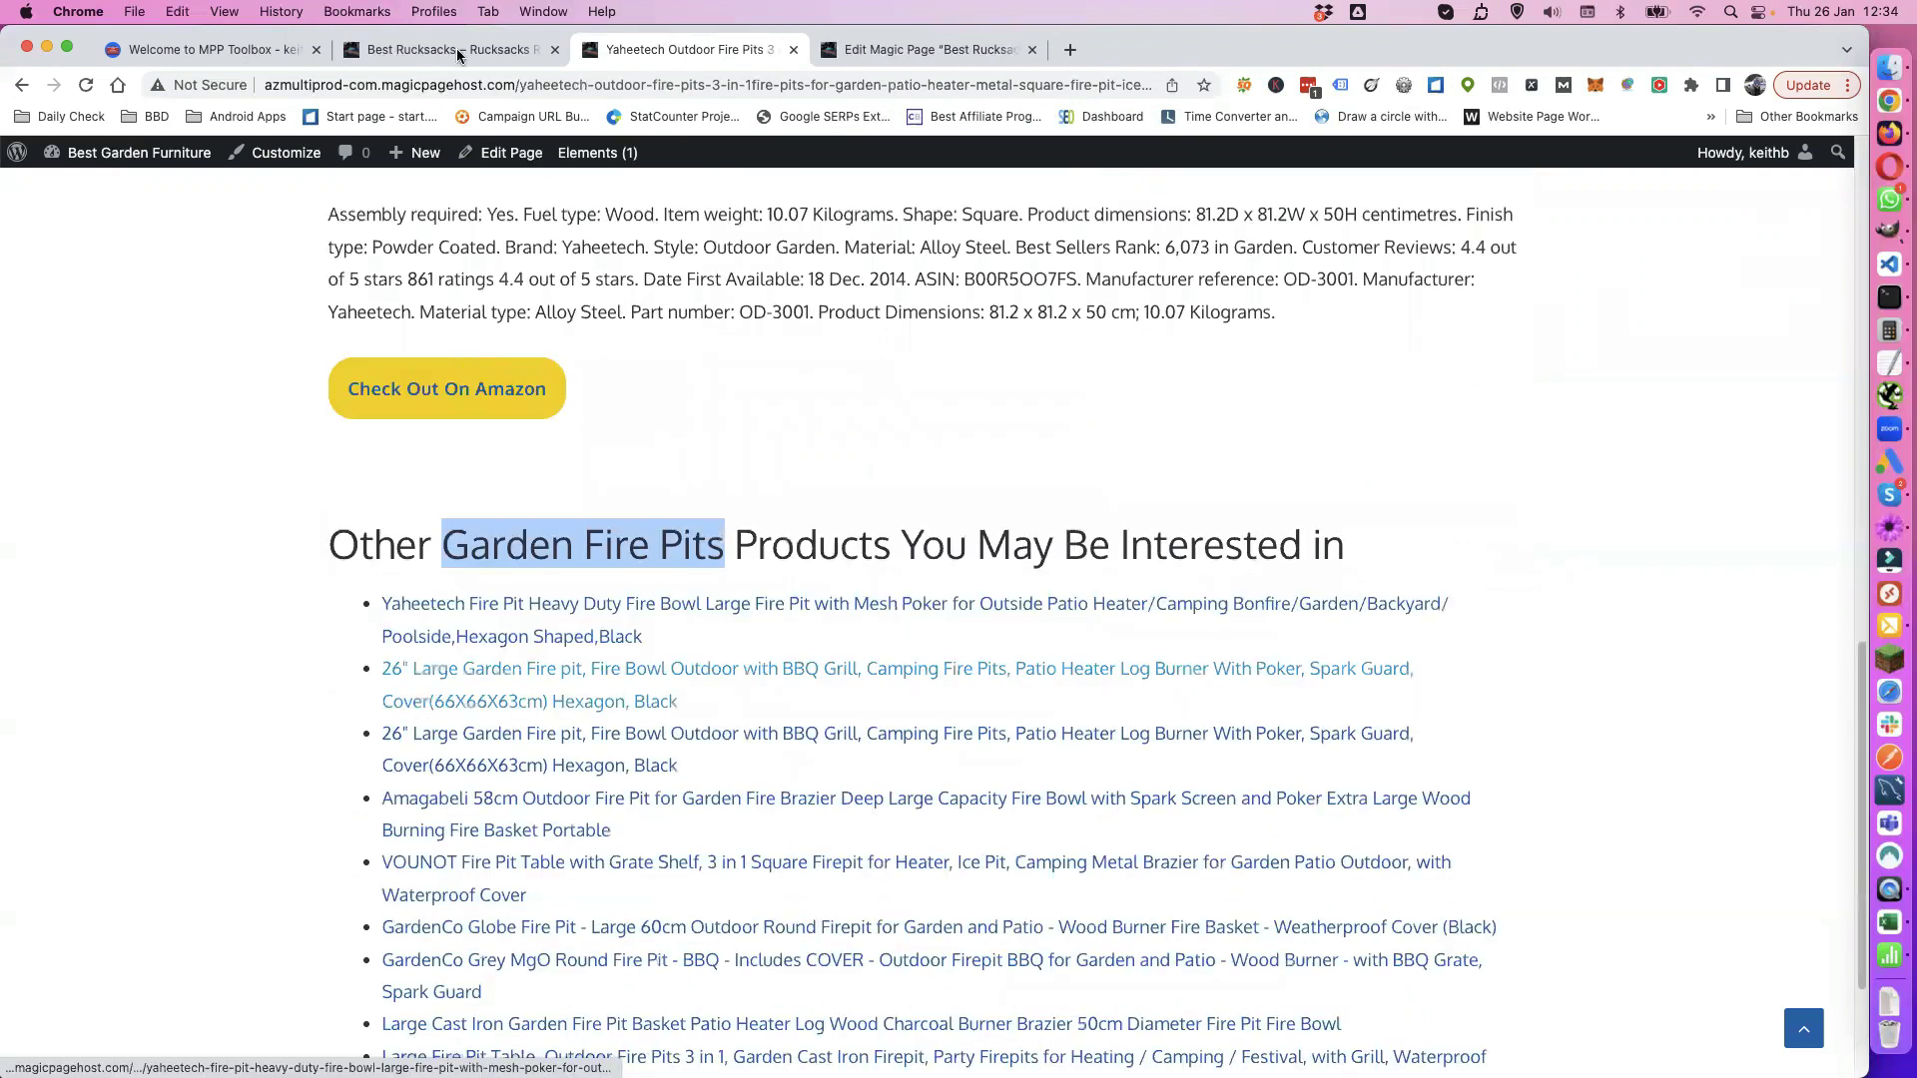
Step: Examine the Other Rucksacks heading and its four product-type link columns on the live HASAGEI backpack page
click(445, 49)
scroll(433, 581, down, 3)
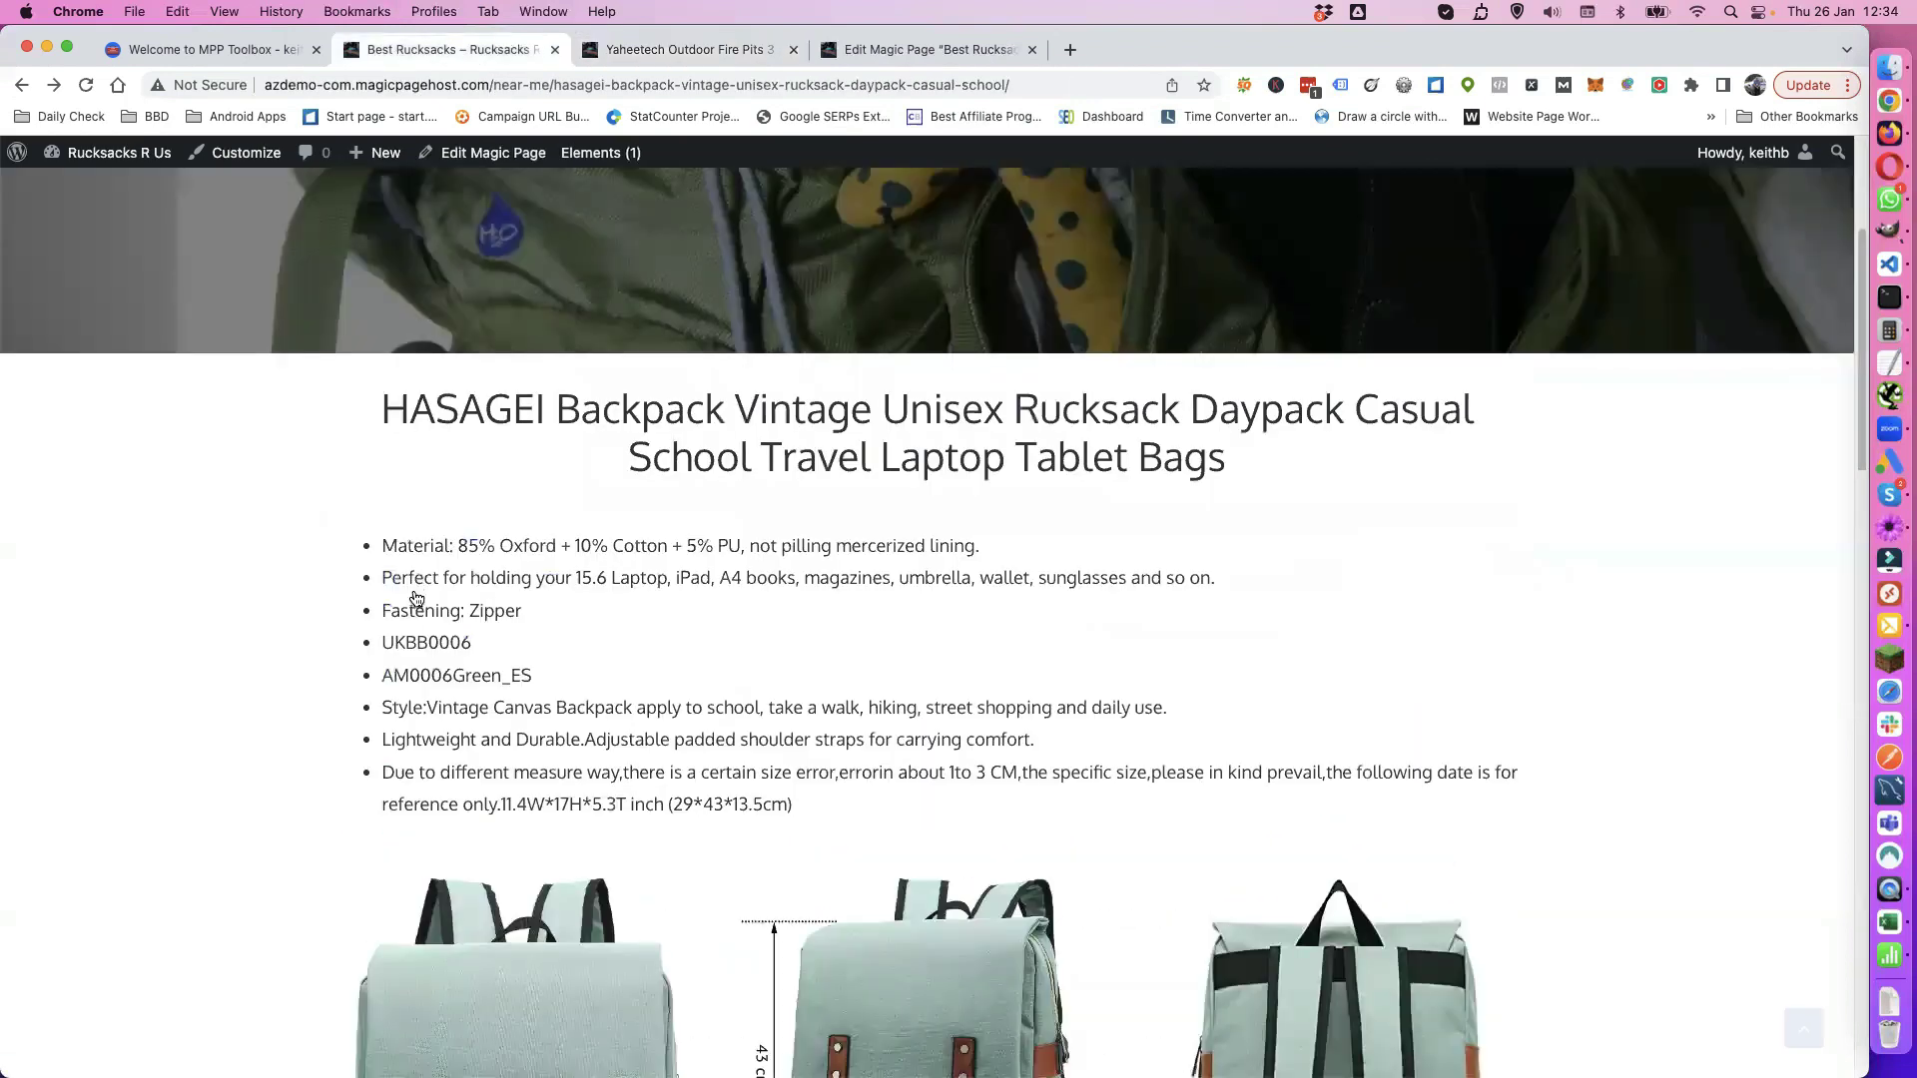
scroll(413, 597, down, 4)
scroll(413, 597, down, 6)
scroll(372, 570, down, 3)
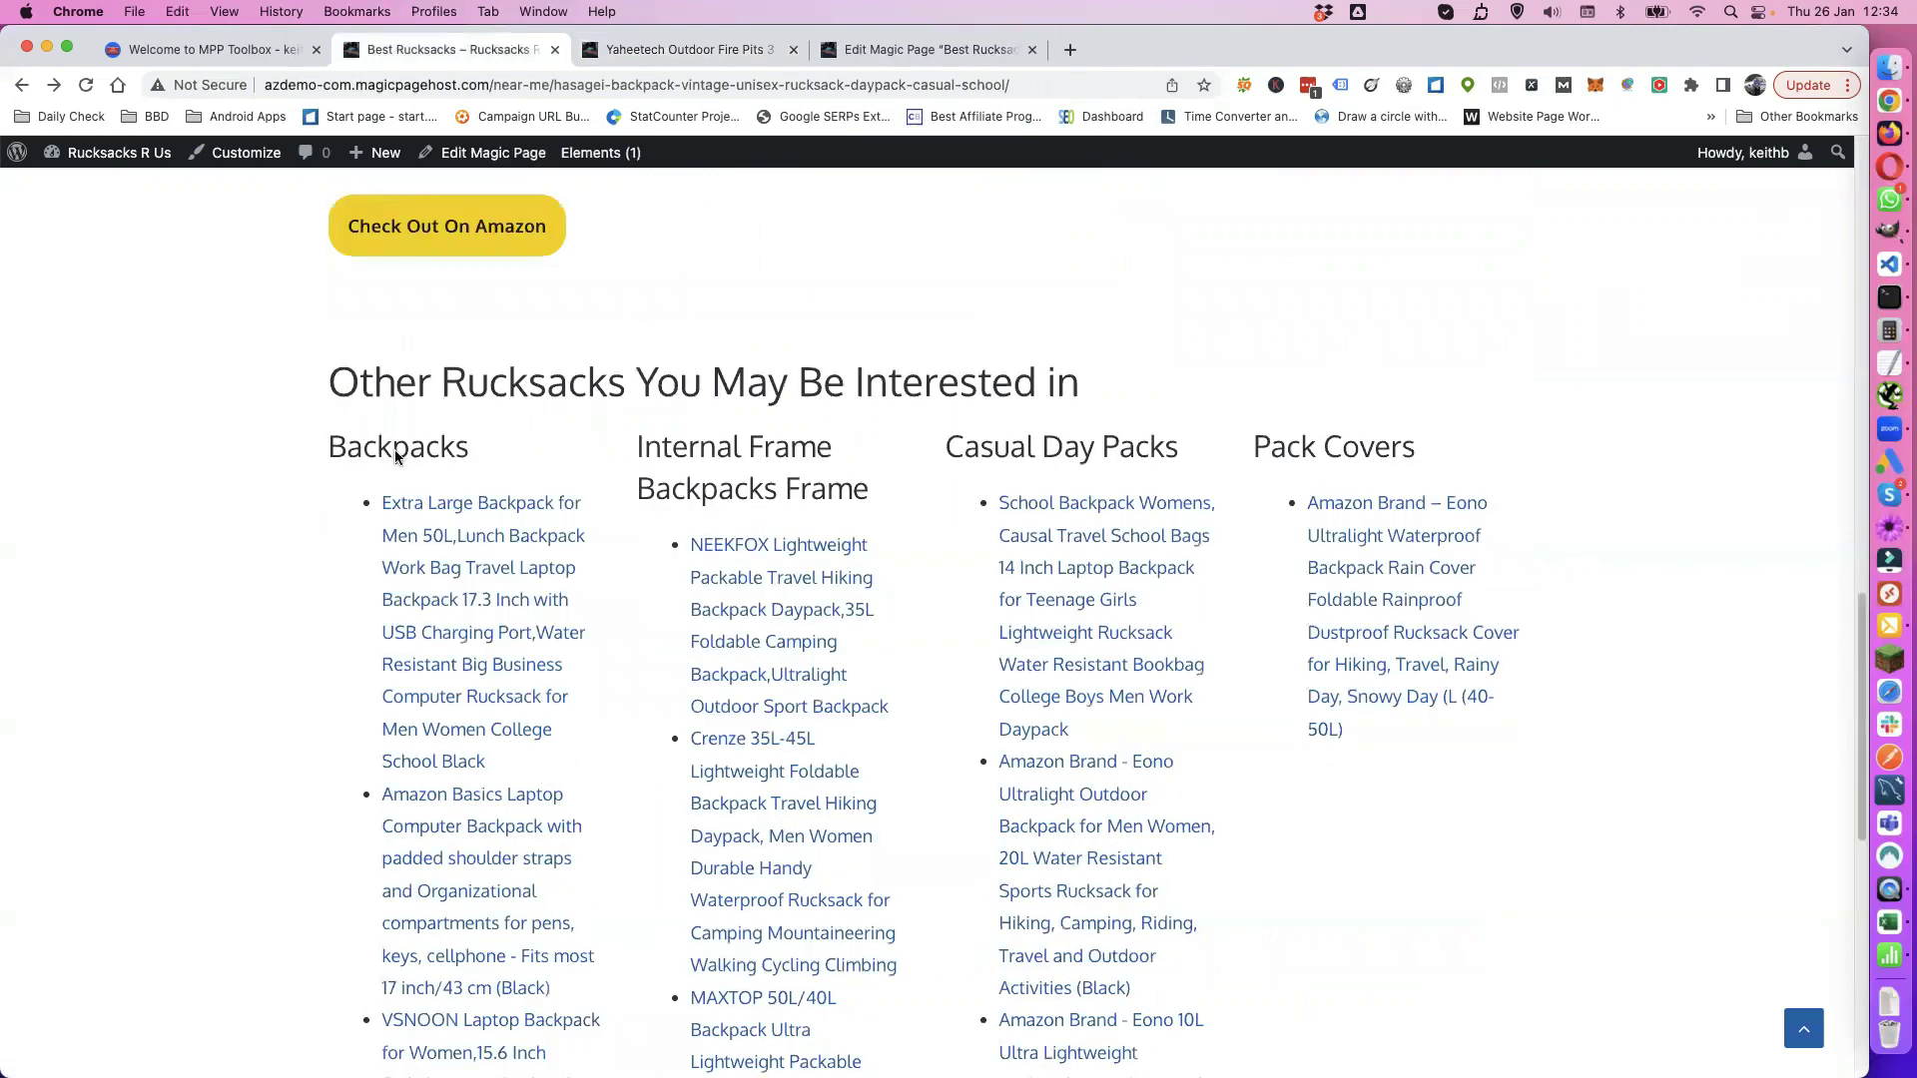
drag(469, 386, 657, 382)
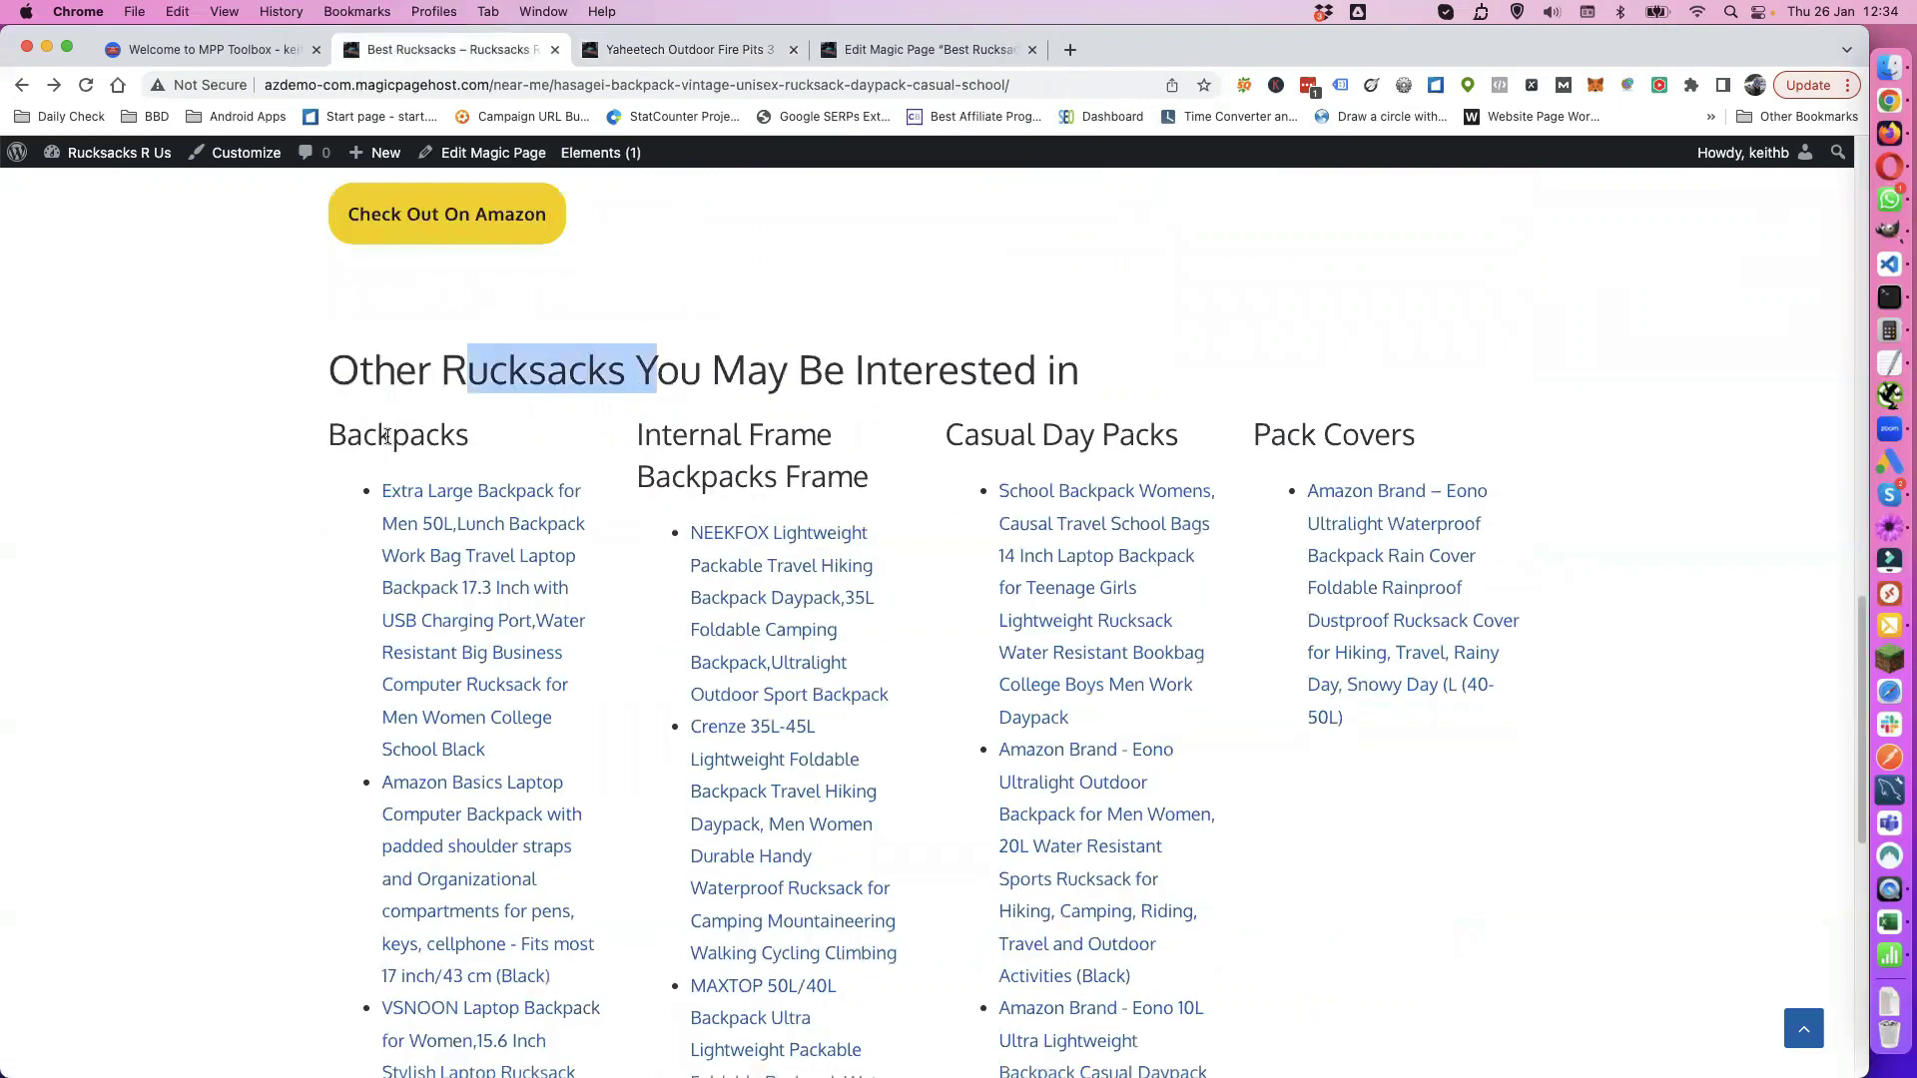
click(386, 435)
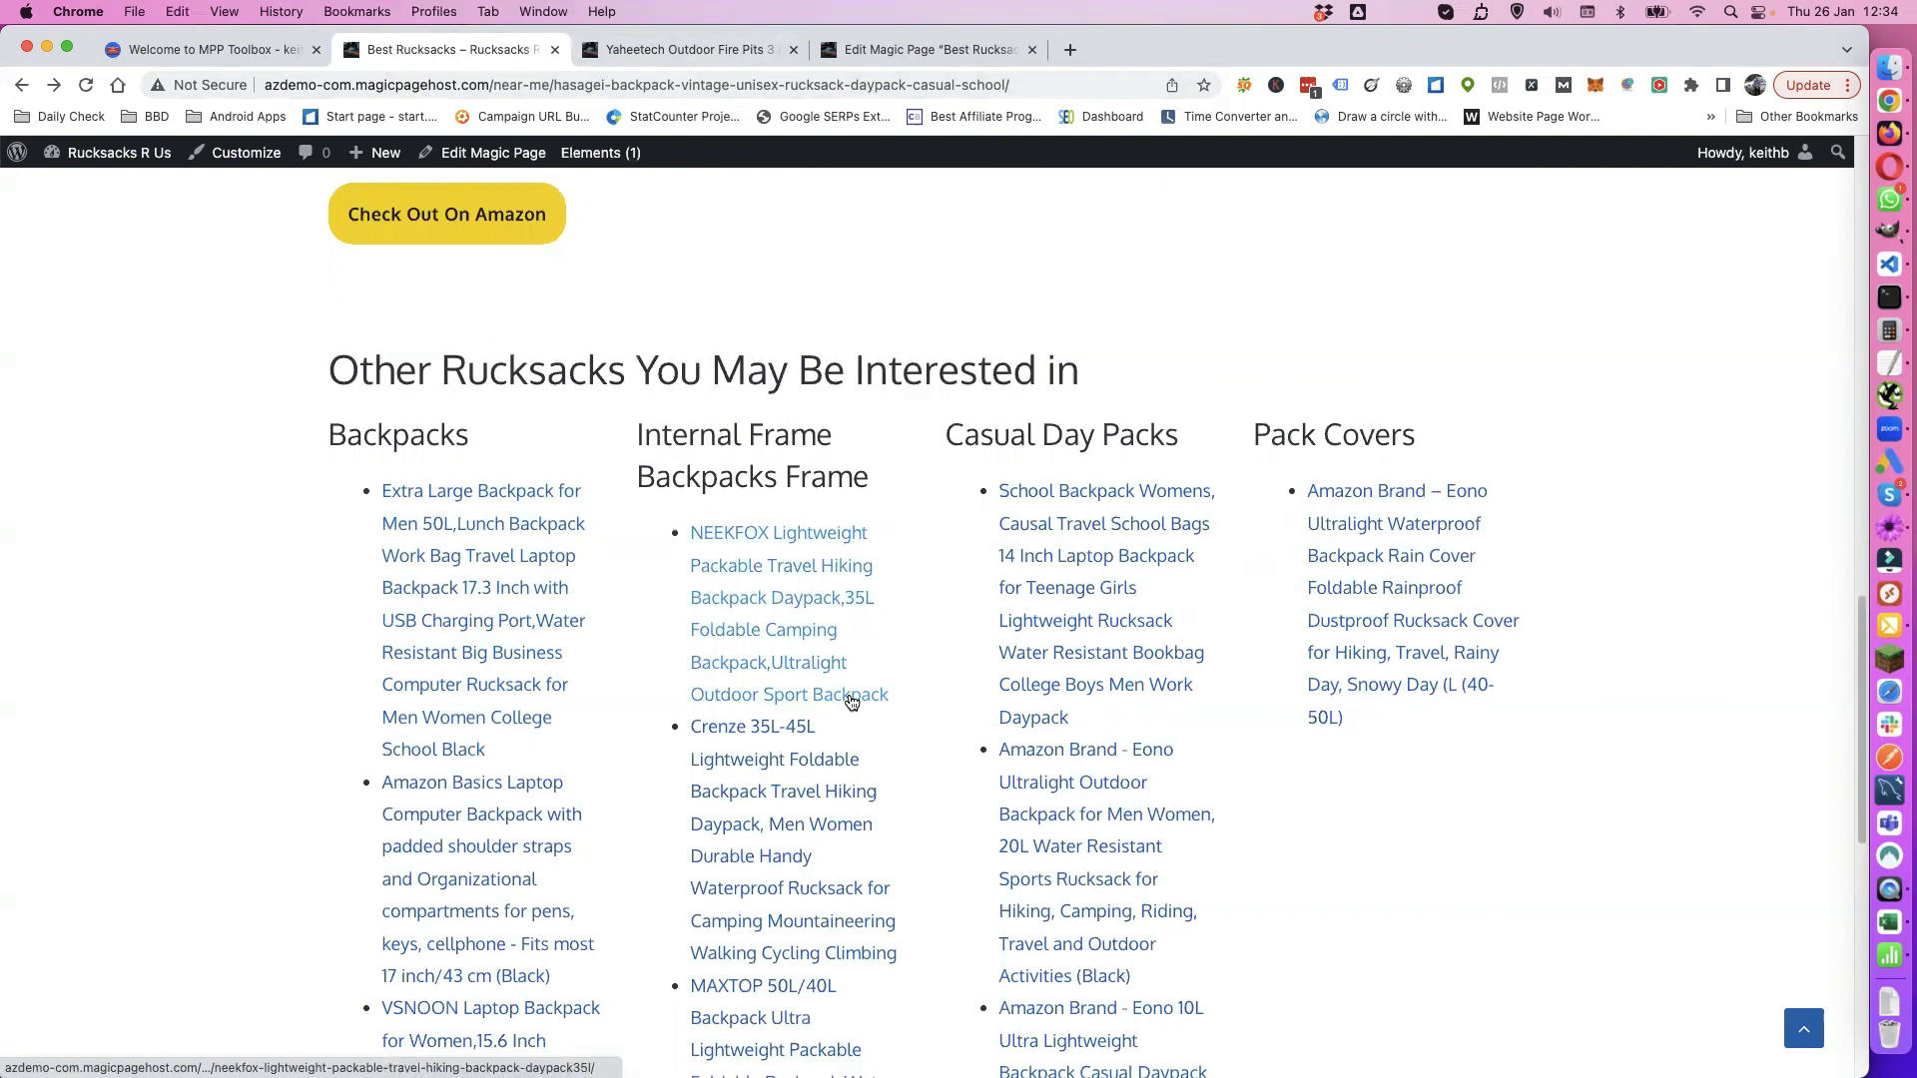
Step: Switch back to the Yaheetech fire pit page and compare its single related-products list with the rucksack columns
click(689, 50)
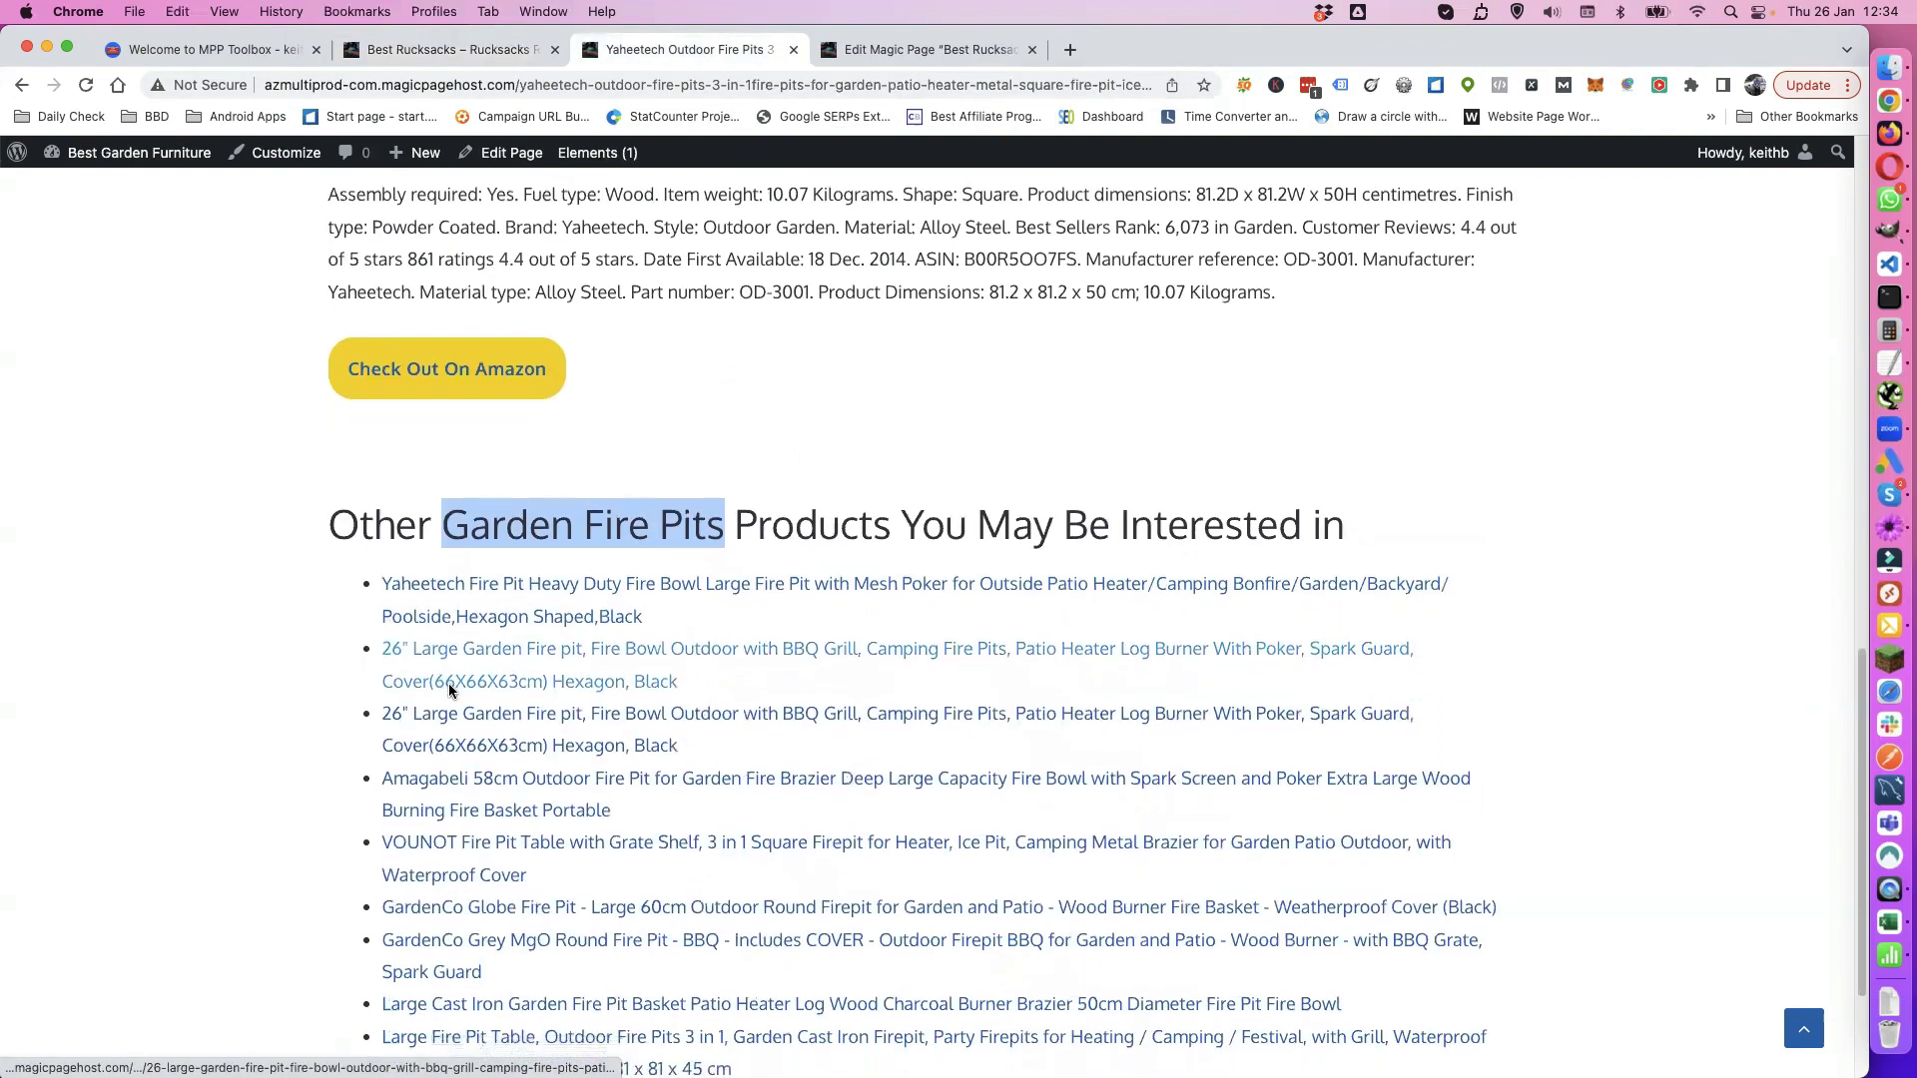
scroll(445, 691, down, 2)
scroll(661, 751, up, 2)
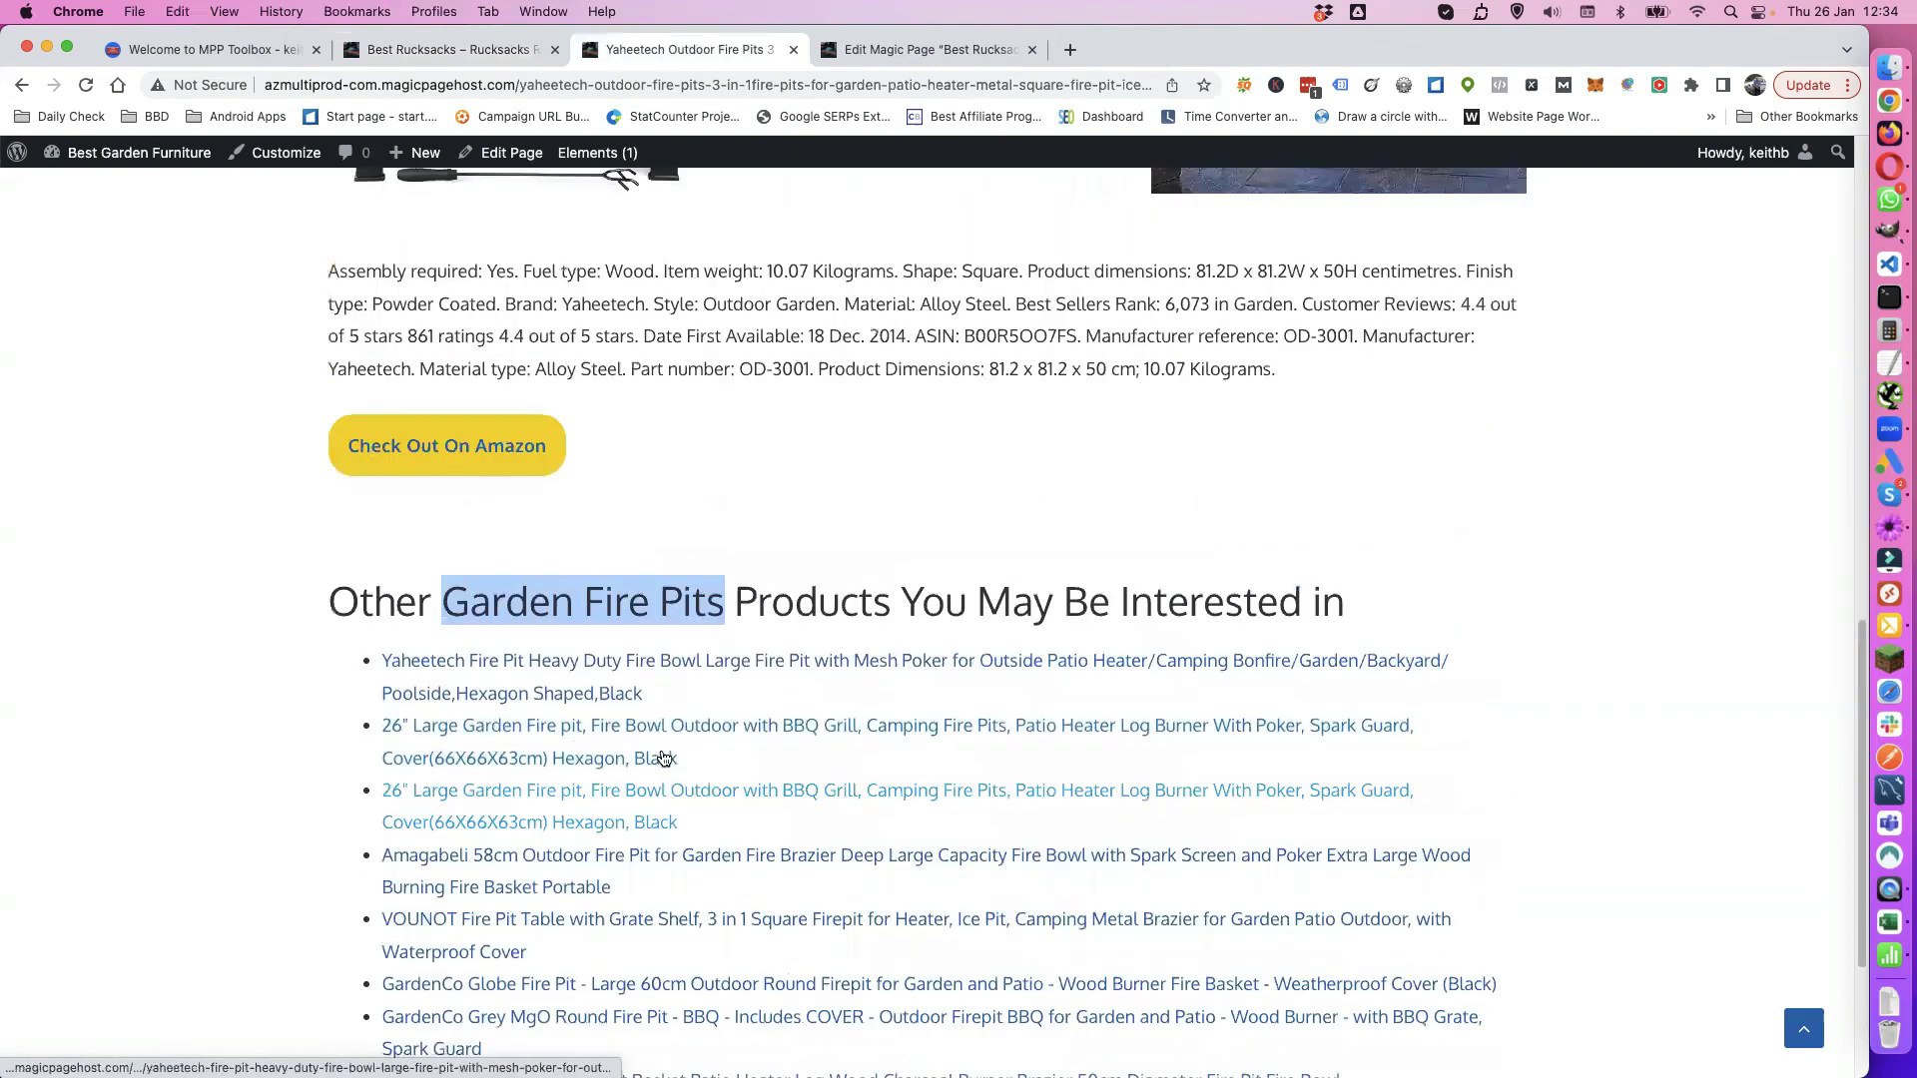
Step: Open the Hot Tubs category page of Best Garden Furniture and review its Product Of The Month and other product links
scroll(998, 624, up, 10)
scroll(1488, 240, up, 2)
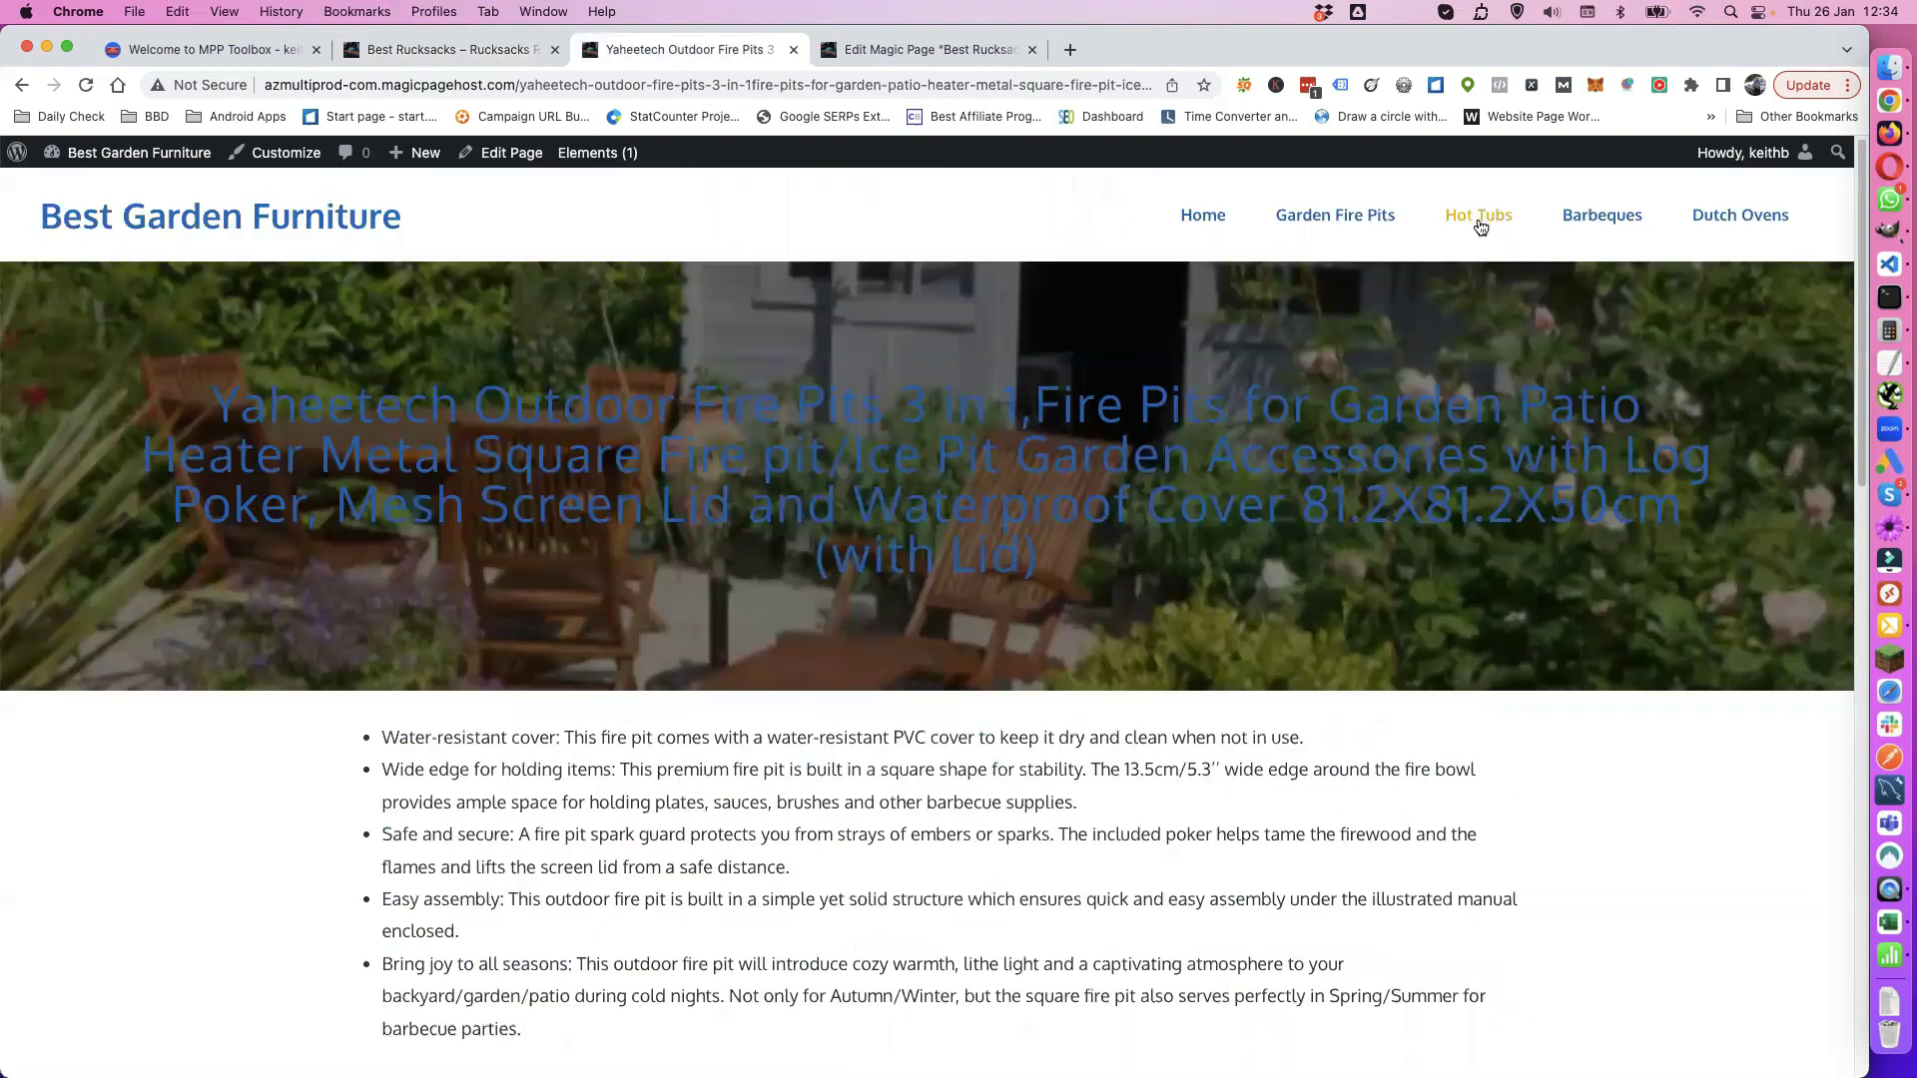
click(1479, 216)
scroll(761, 564, down, 3)
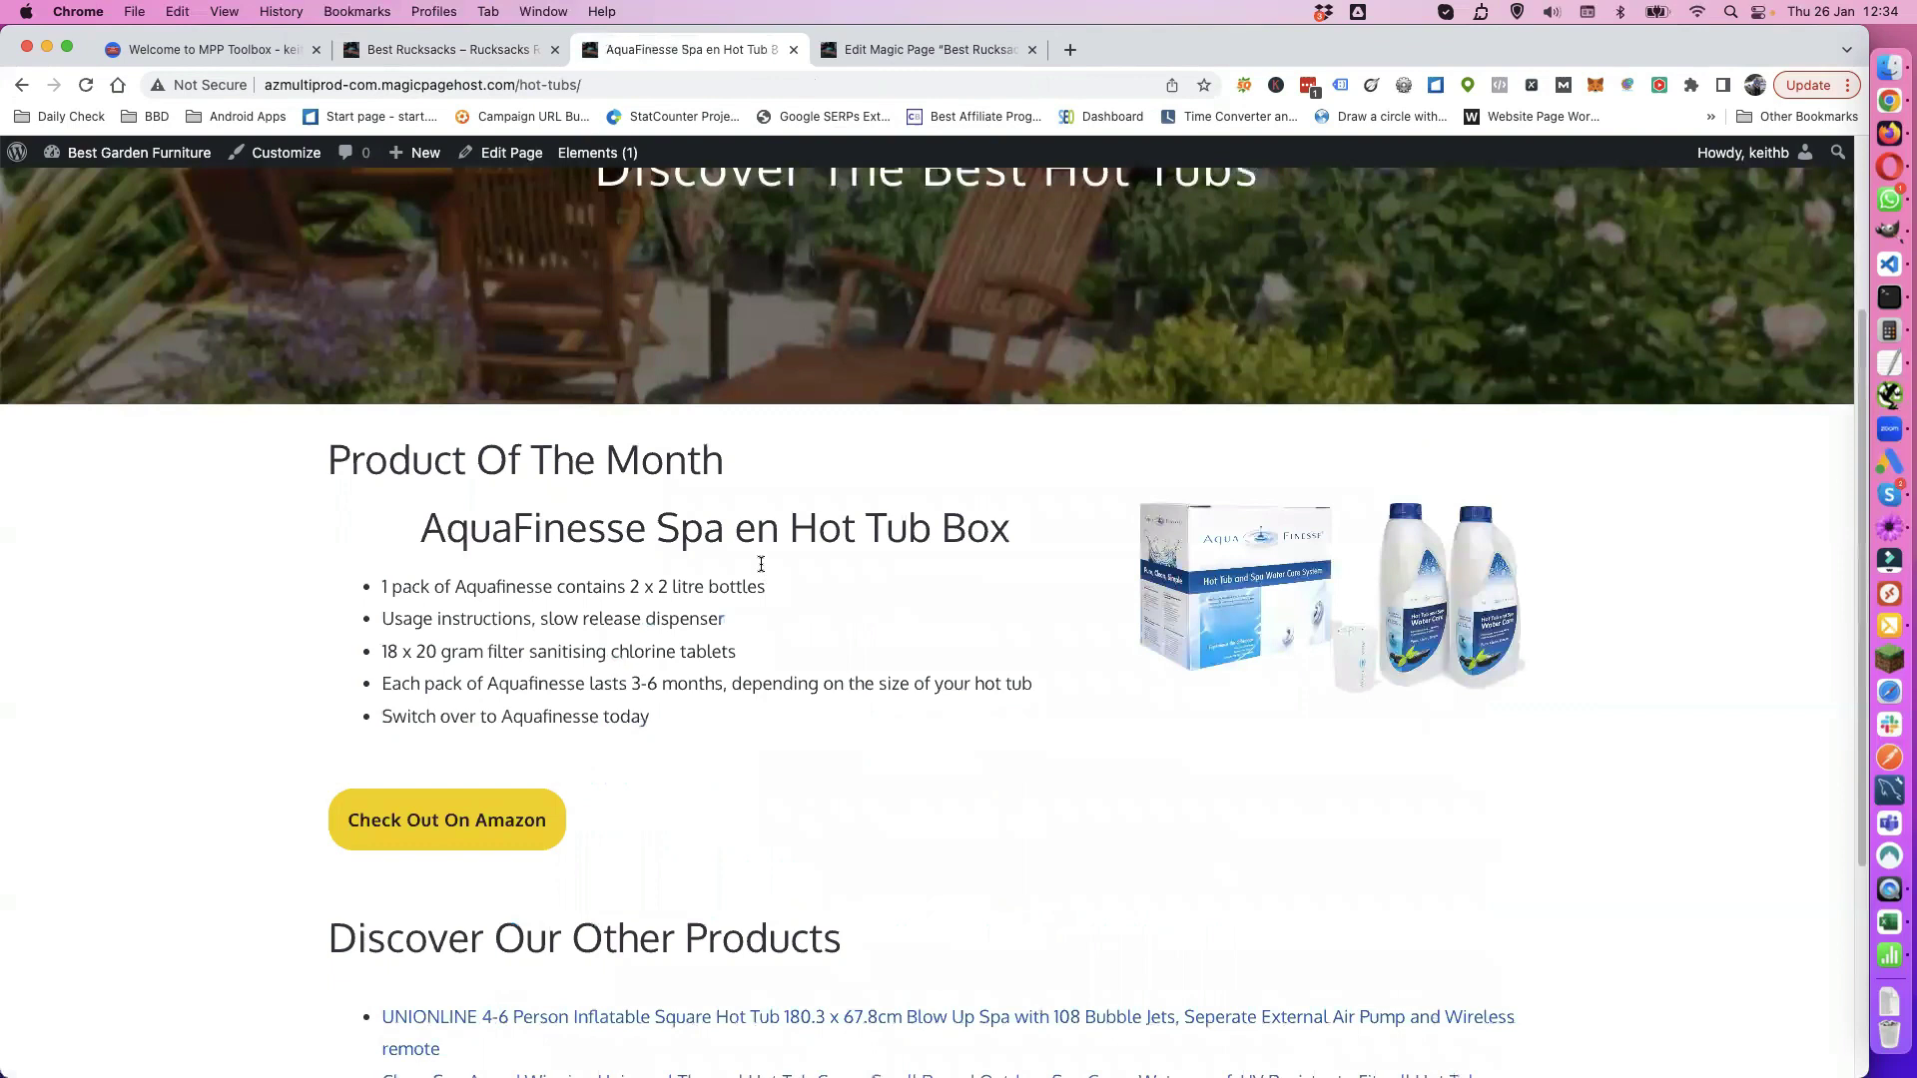
scroll(759, 564, down, 6)
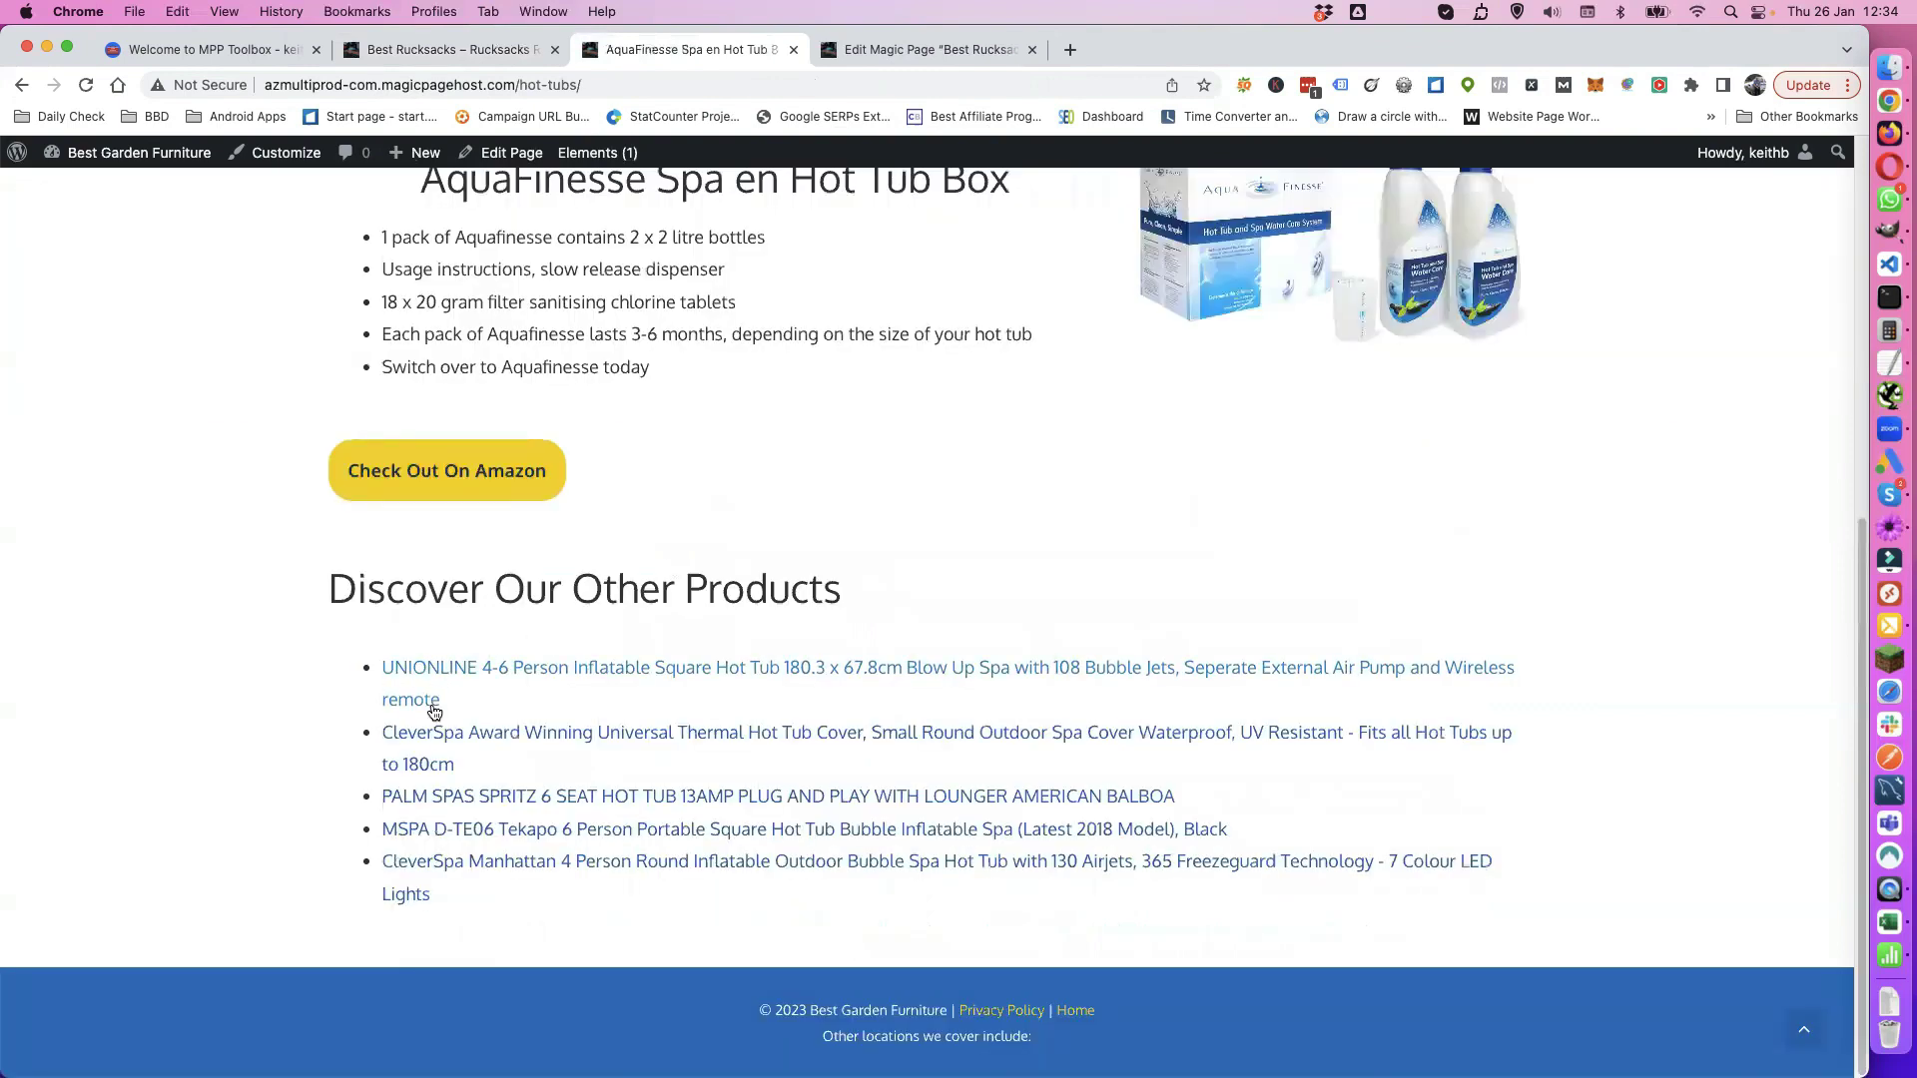
scroll(498, 825, up, 6)
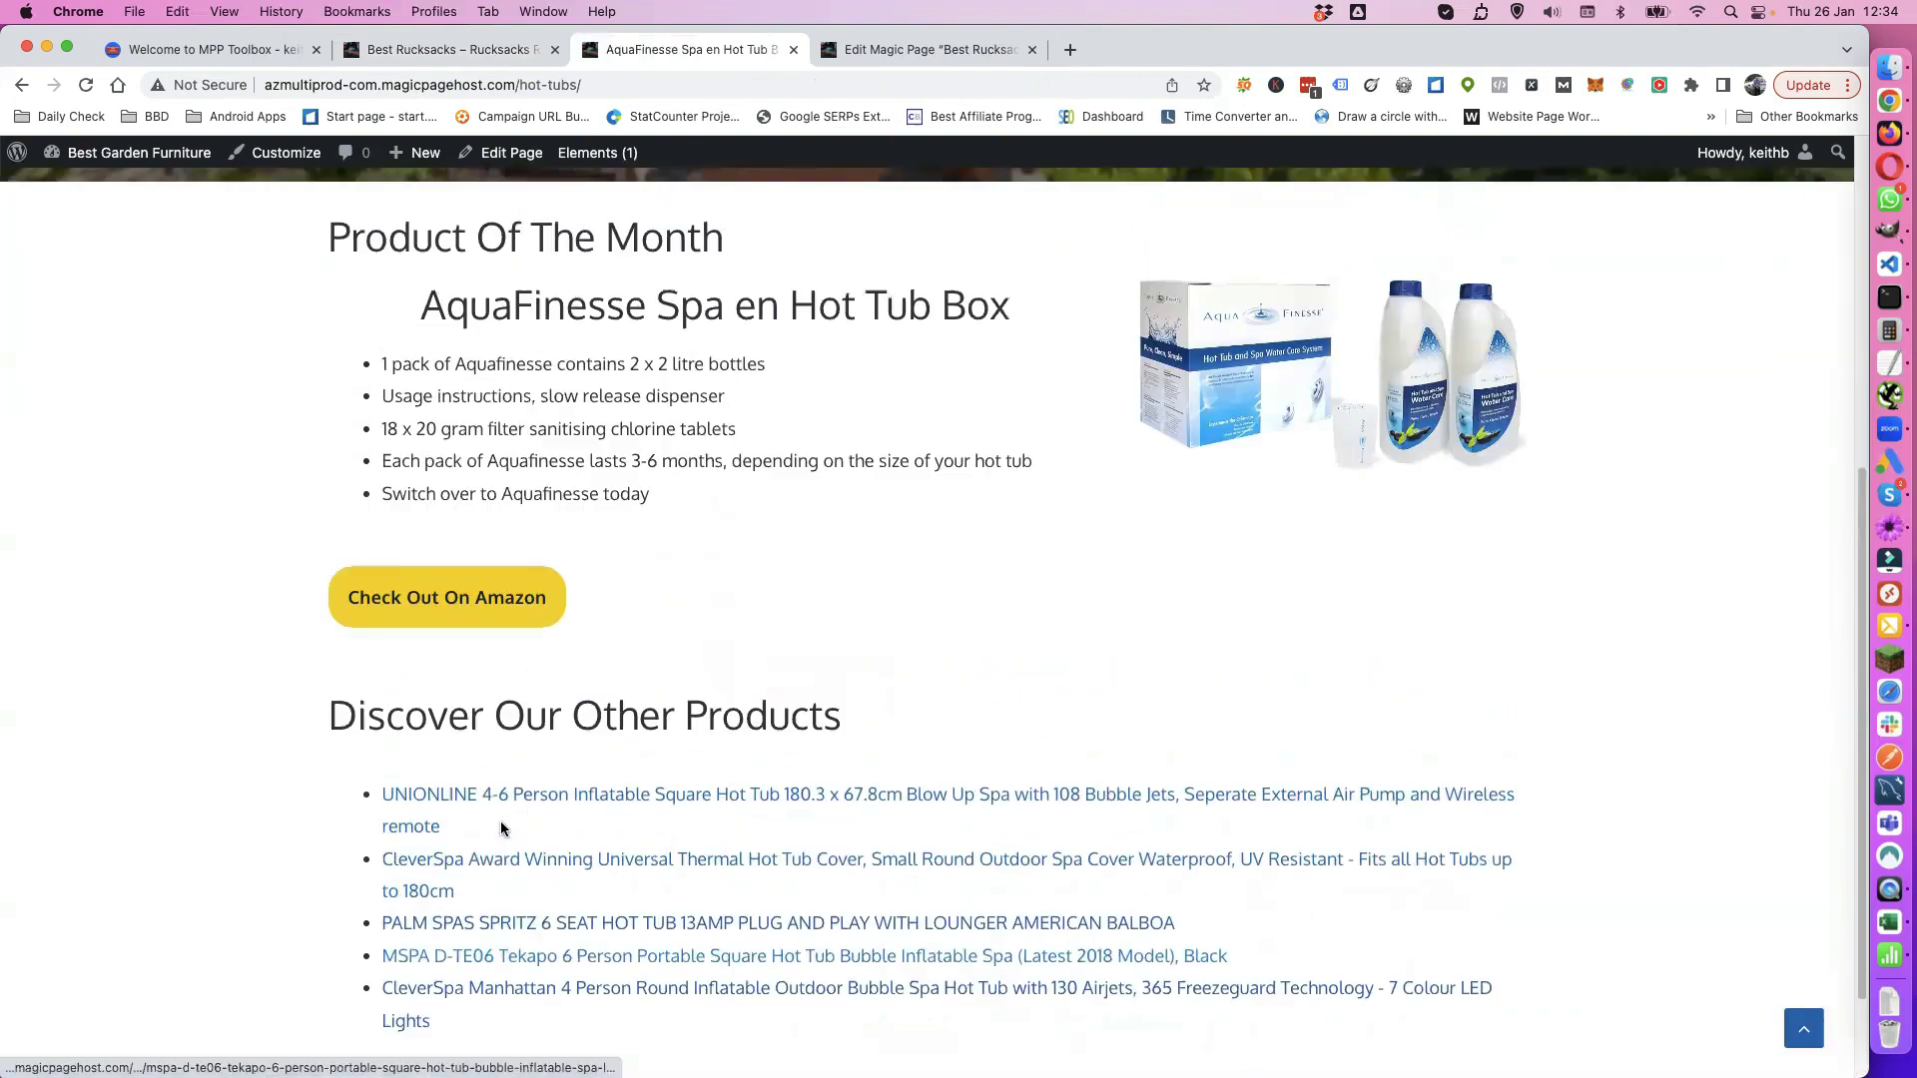
scroll(498, 825, up, 4)
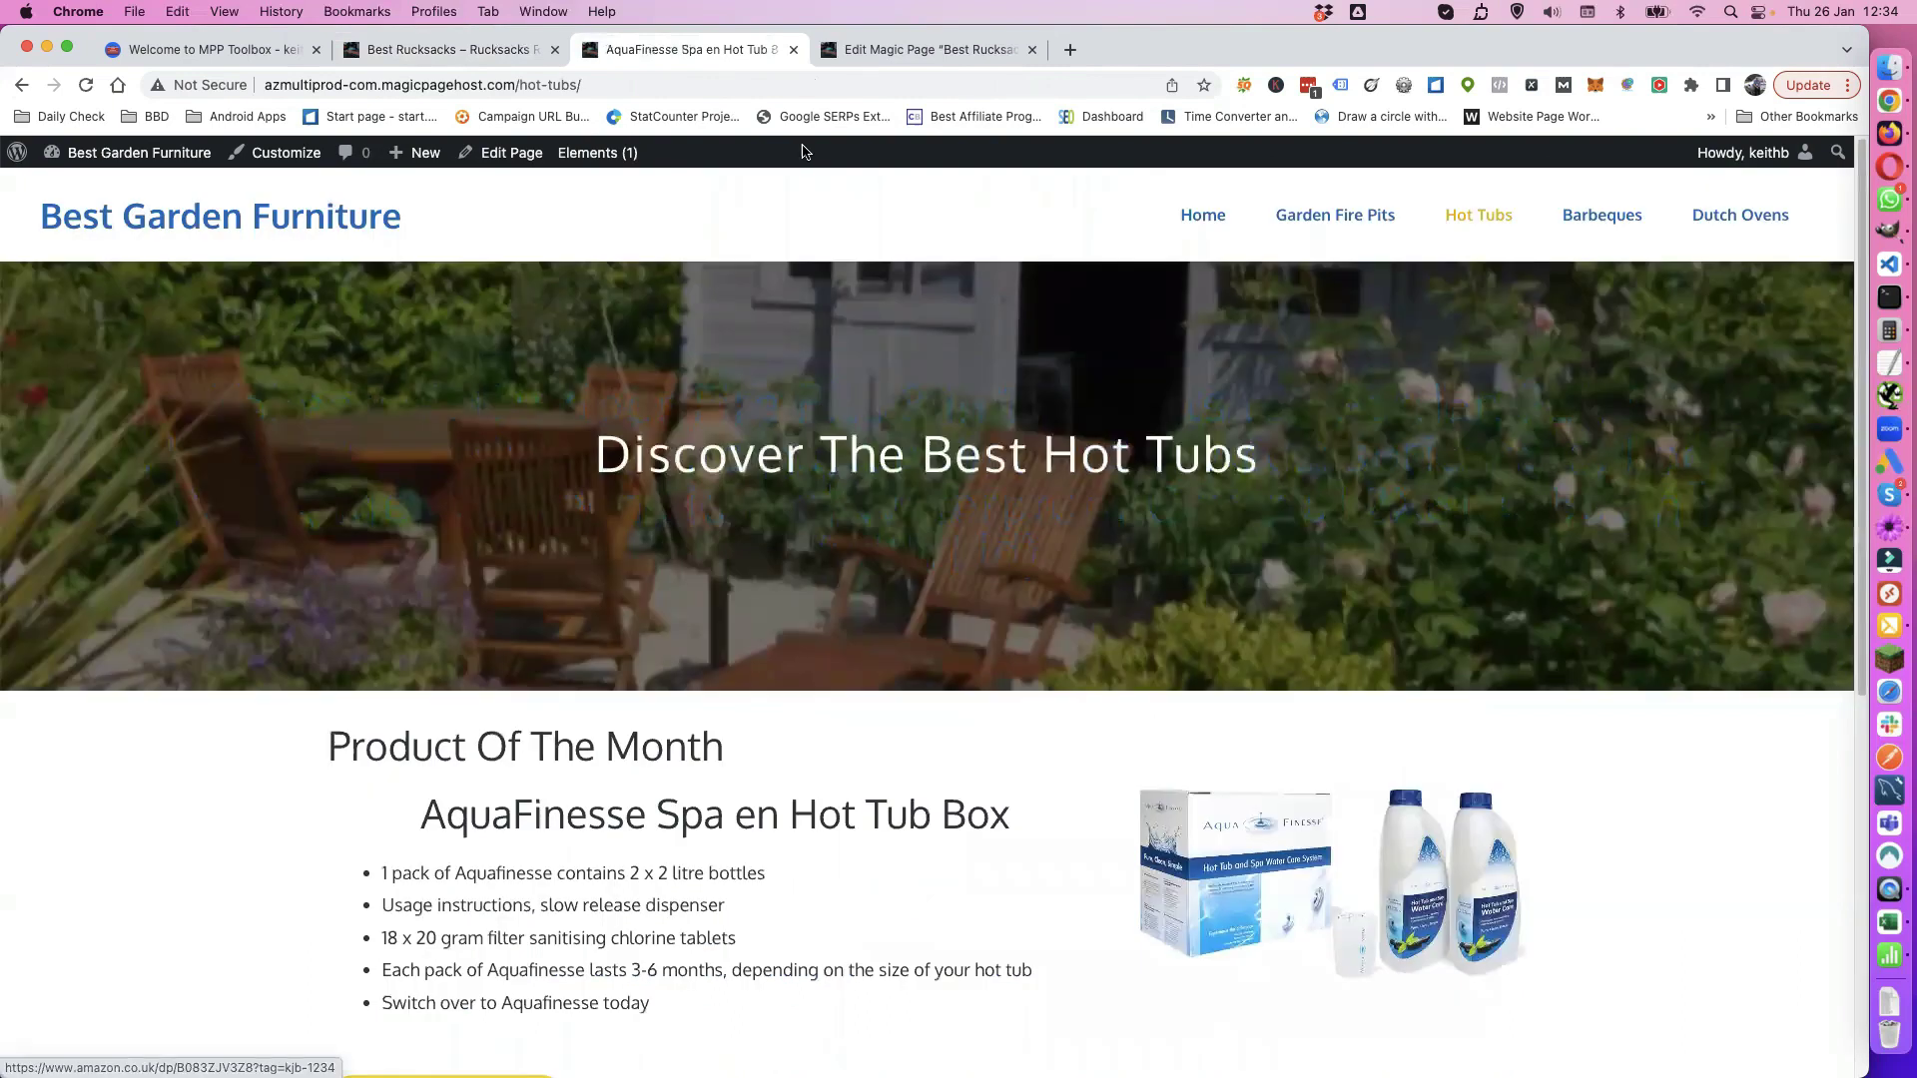
Step: Return to the Best Rucksacks template and review its blocks from the product-type shortcodes up to the homepage heading and tagline
click(913, 47)
scroll(584, 785, down, 4)
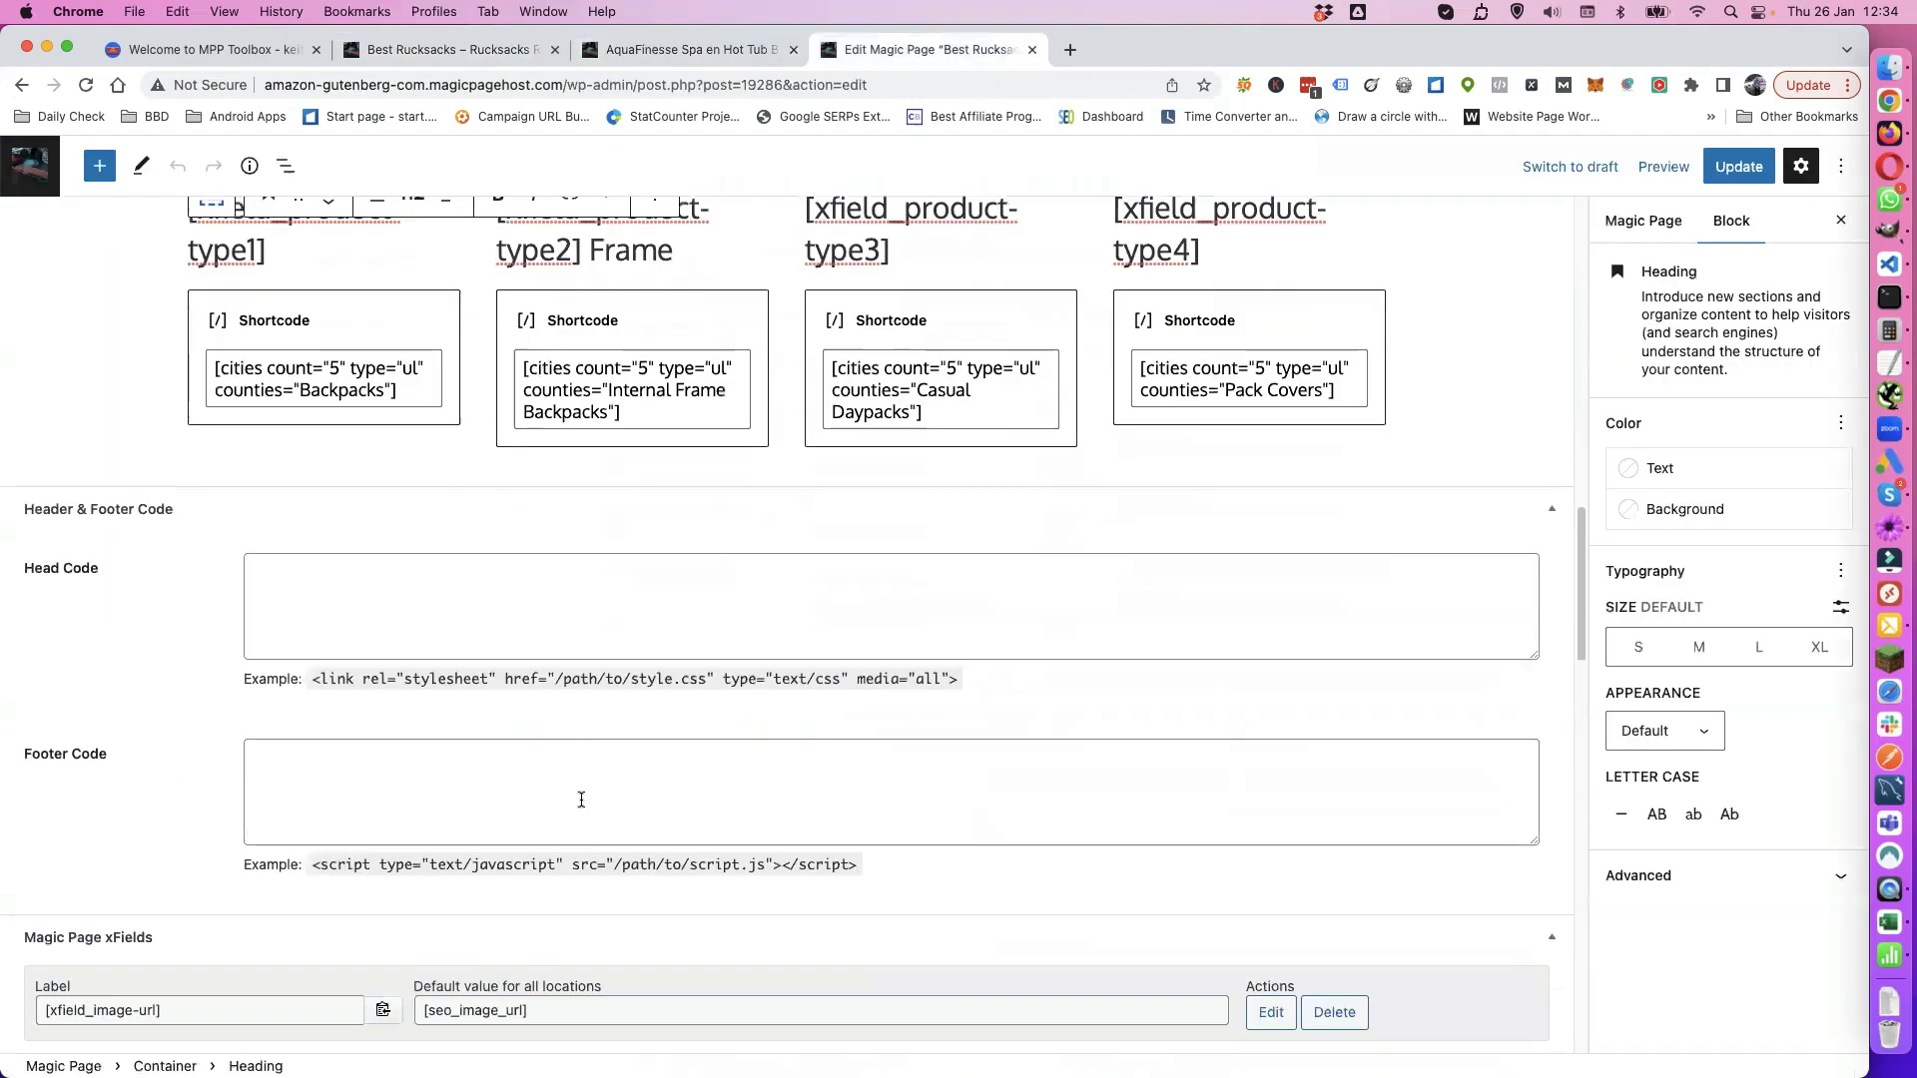
scroll(581, 798, up, 11)
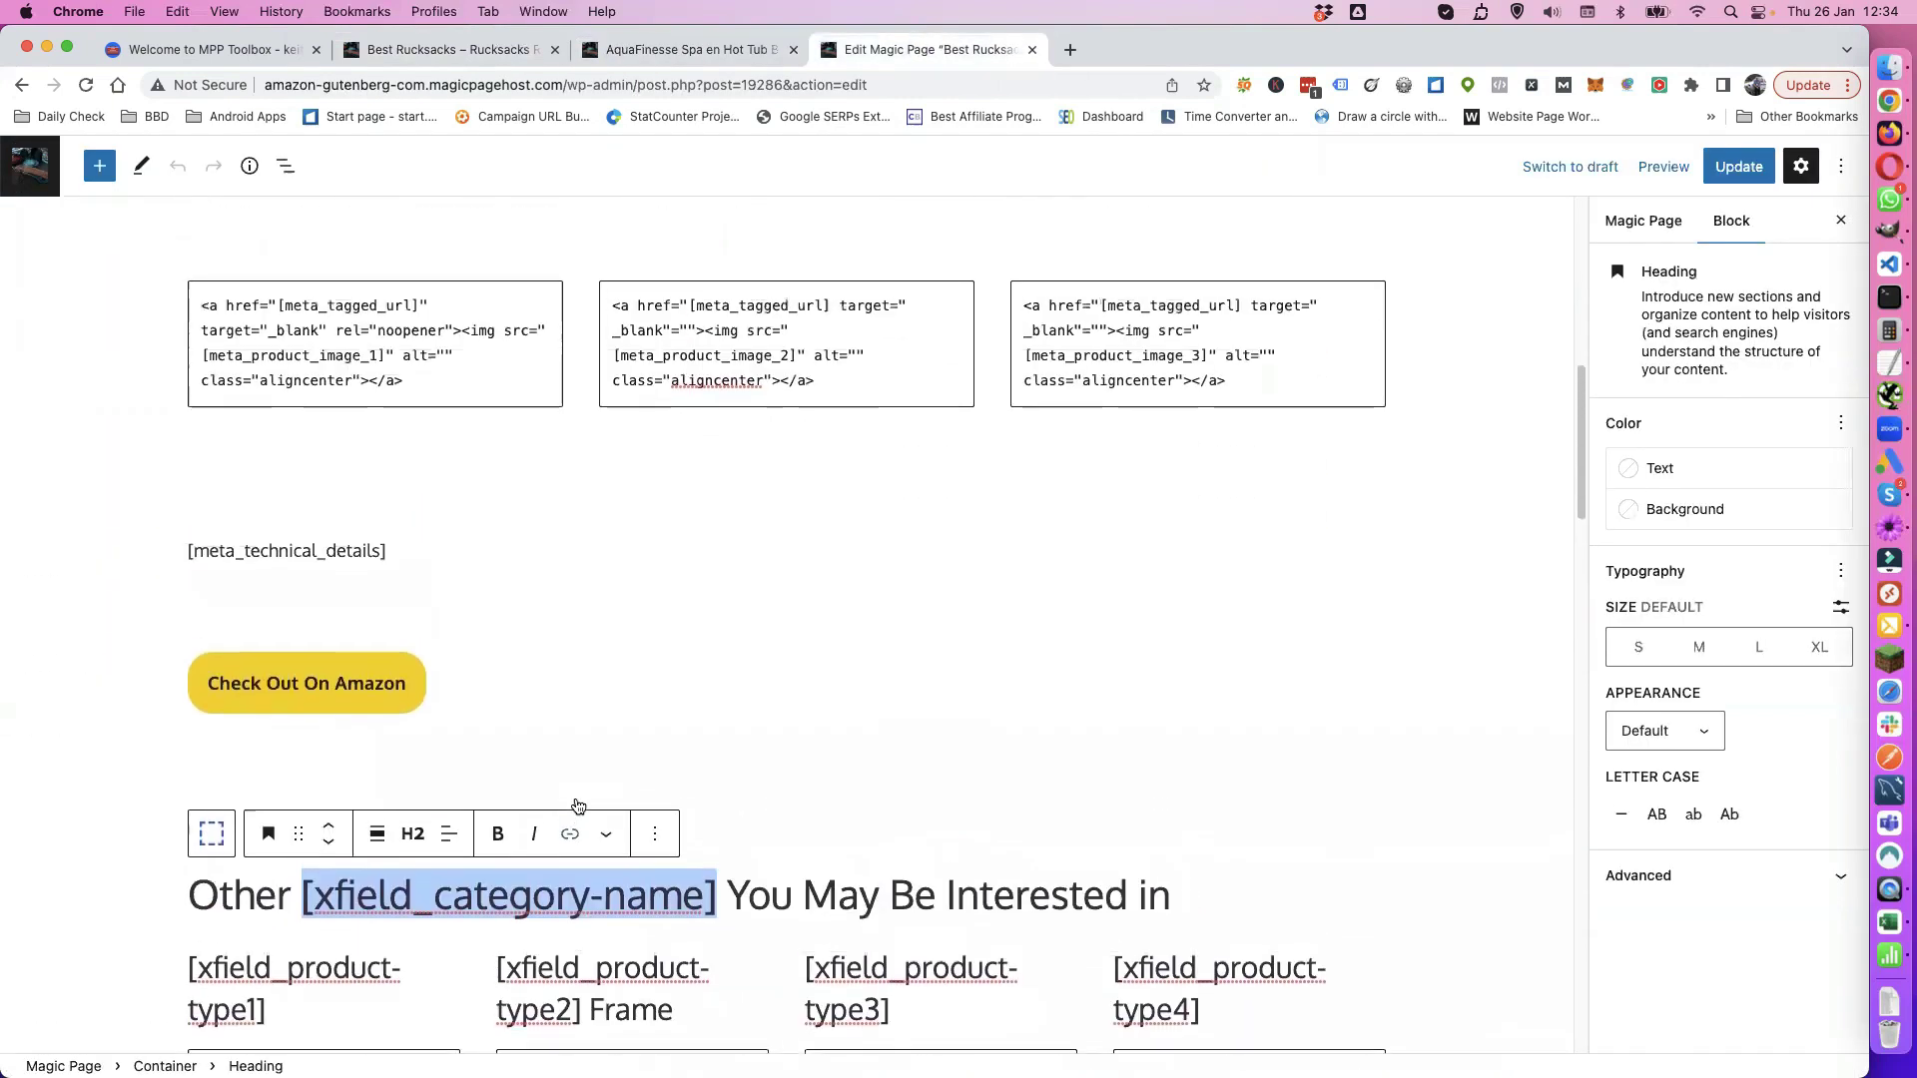
scroll(578, 805, up, 4)
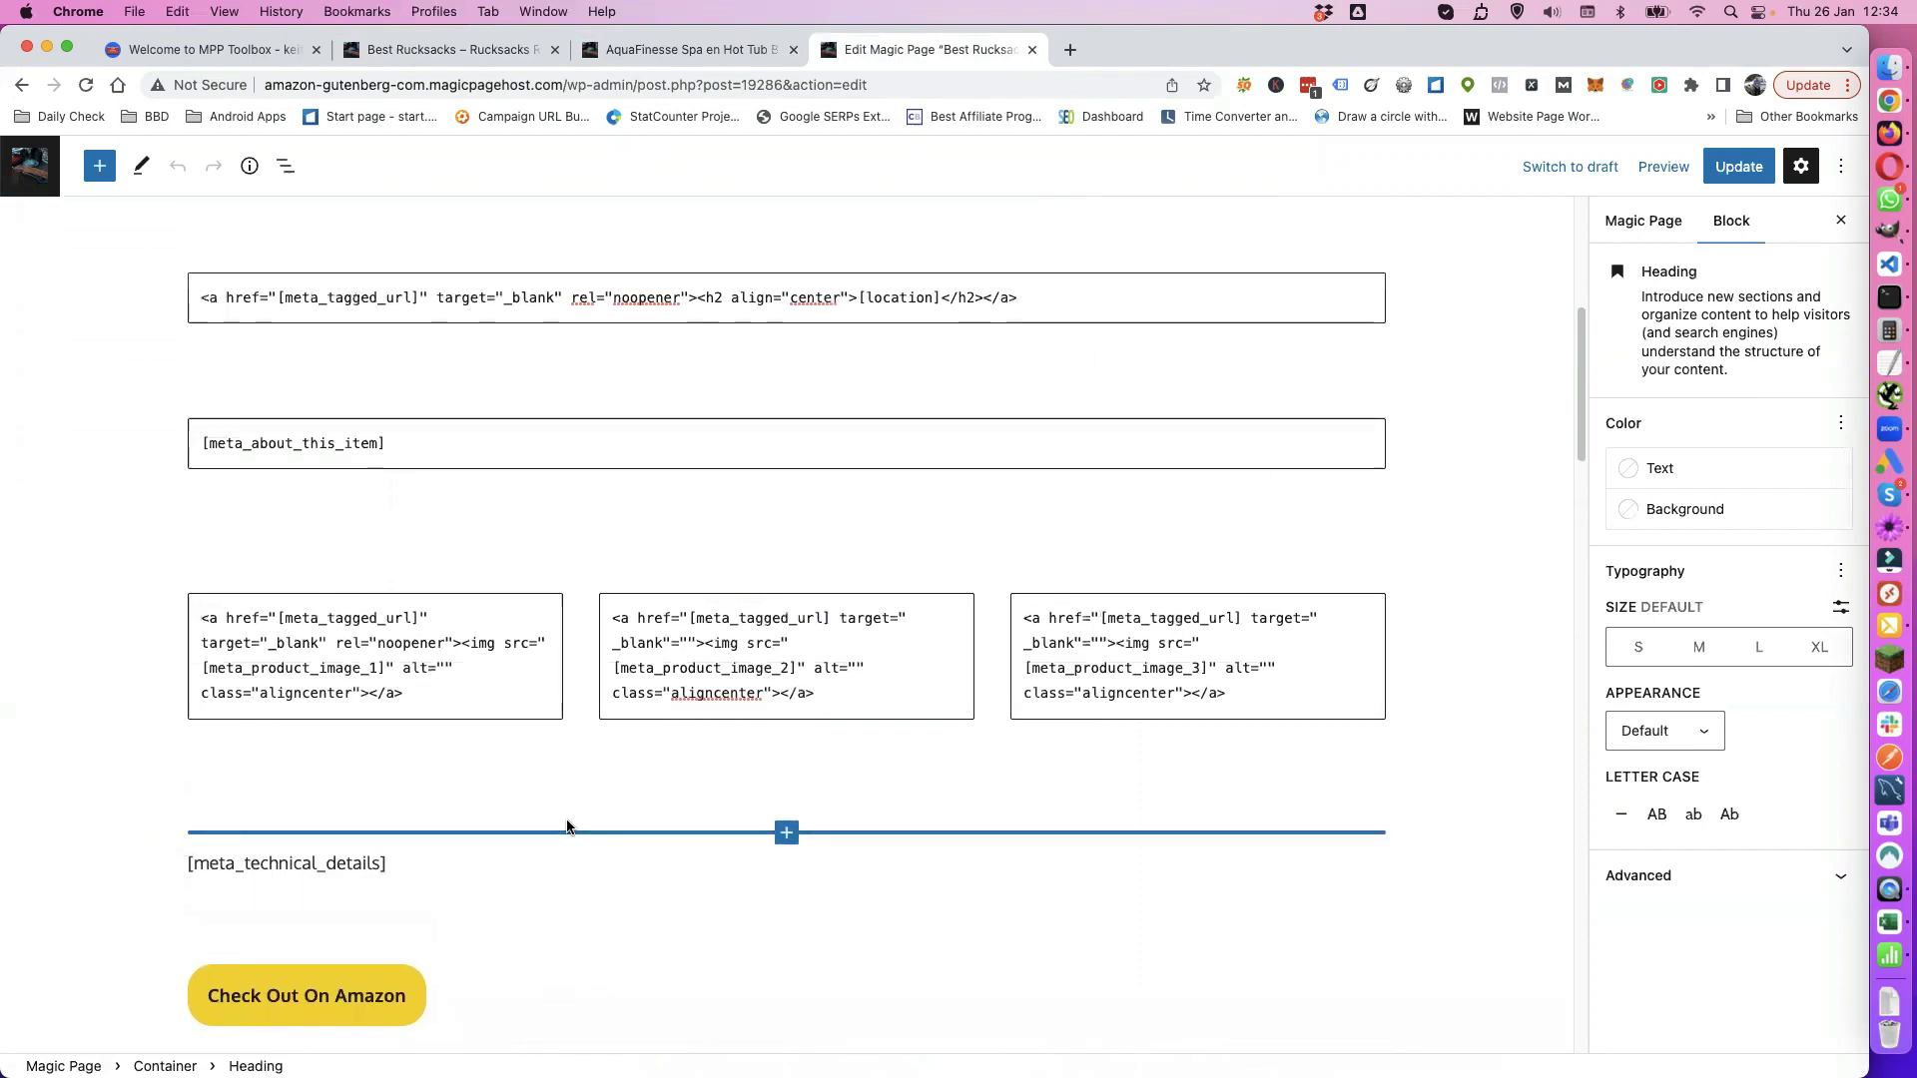
scroll(571, 817, up, 1)
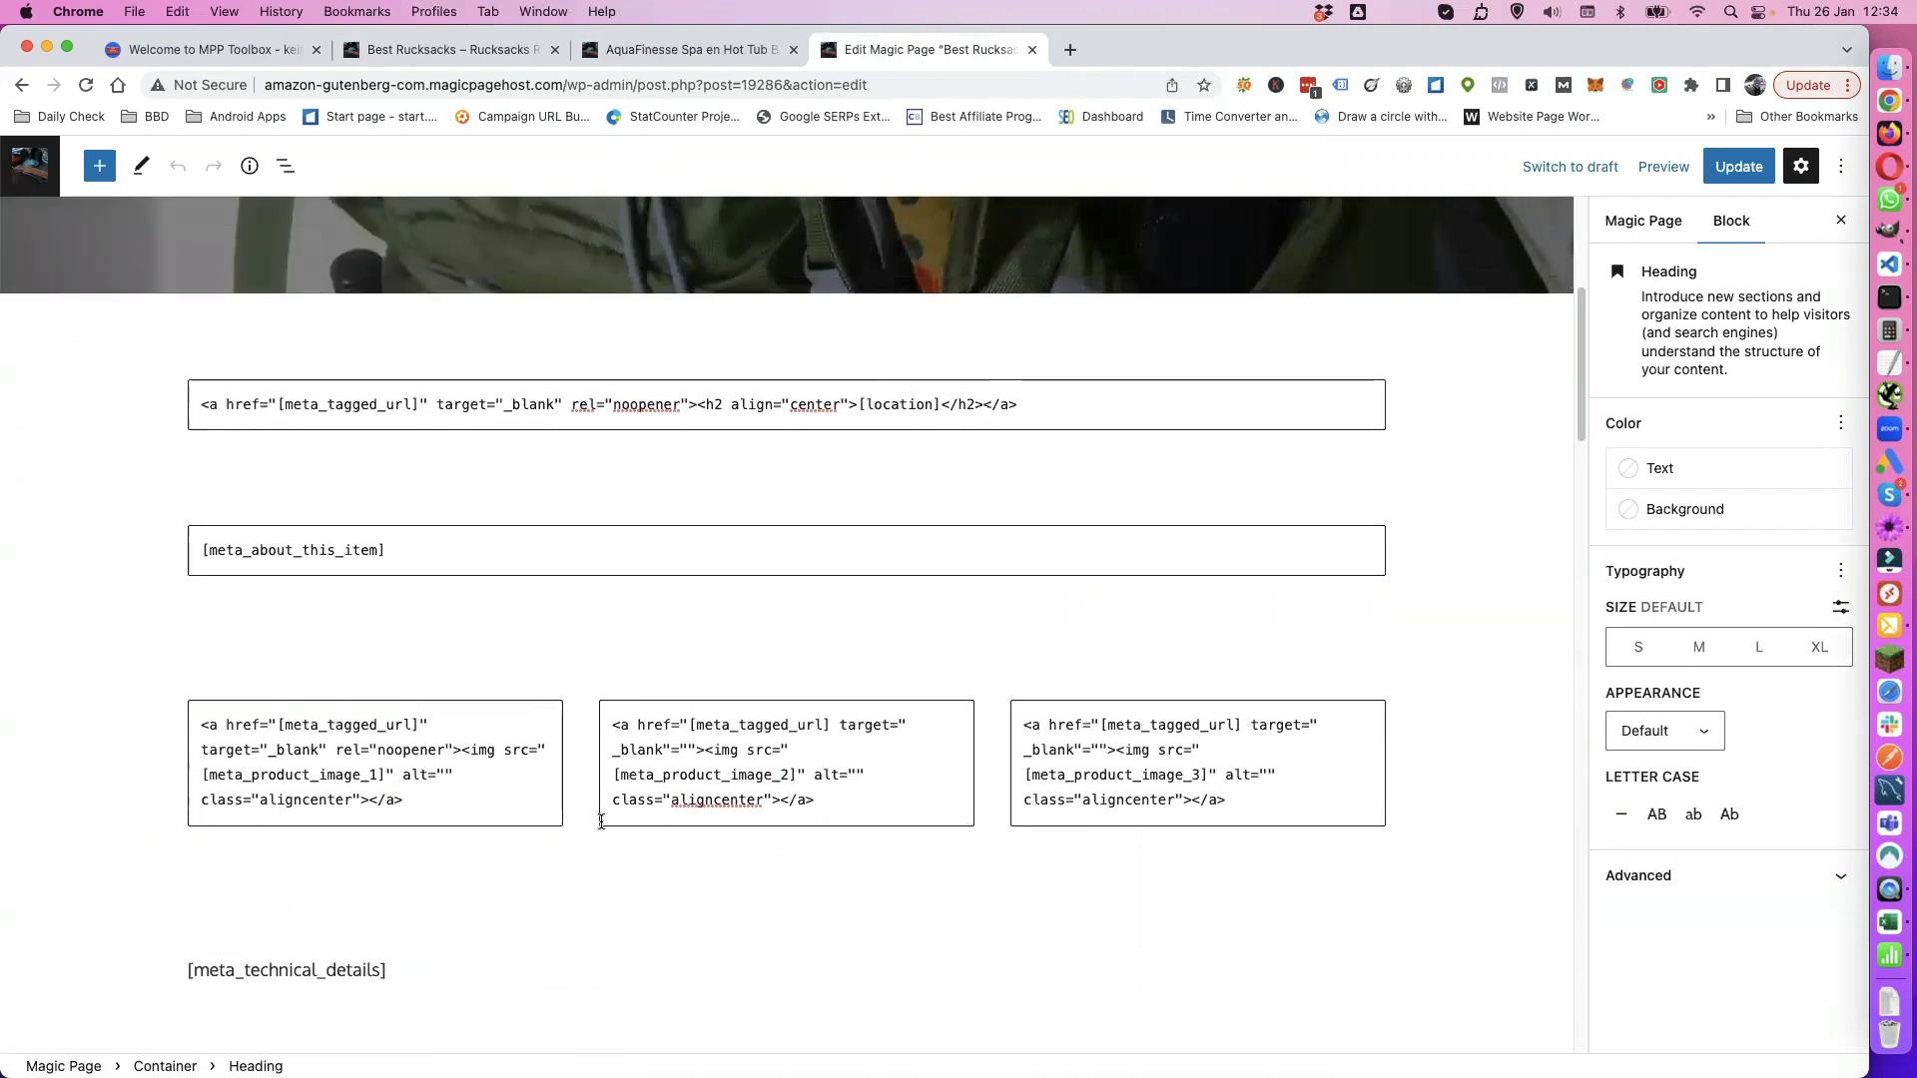
scroll(599, 825, up, 3)
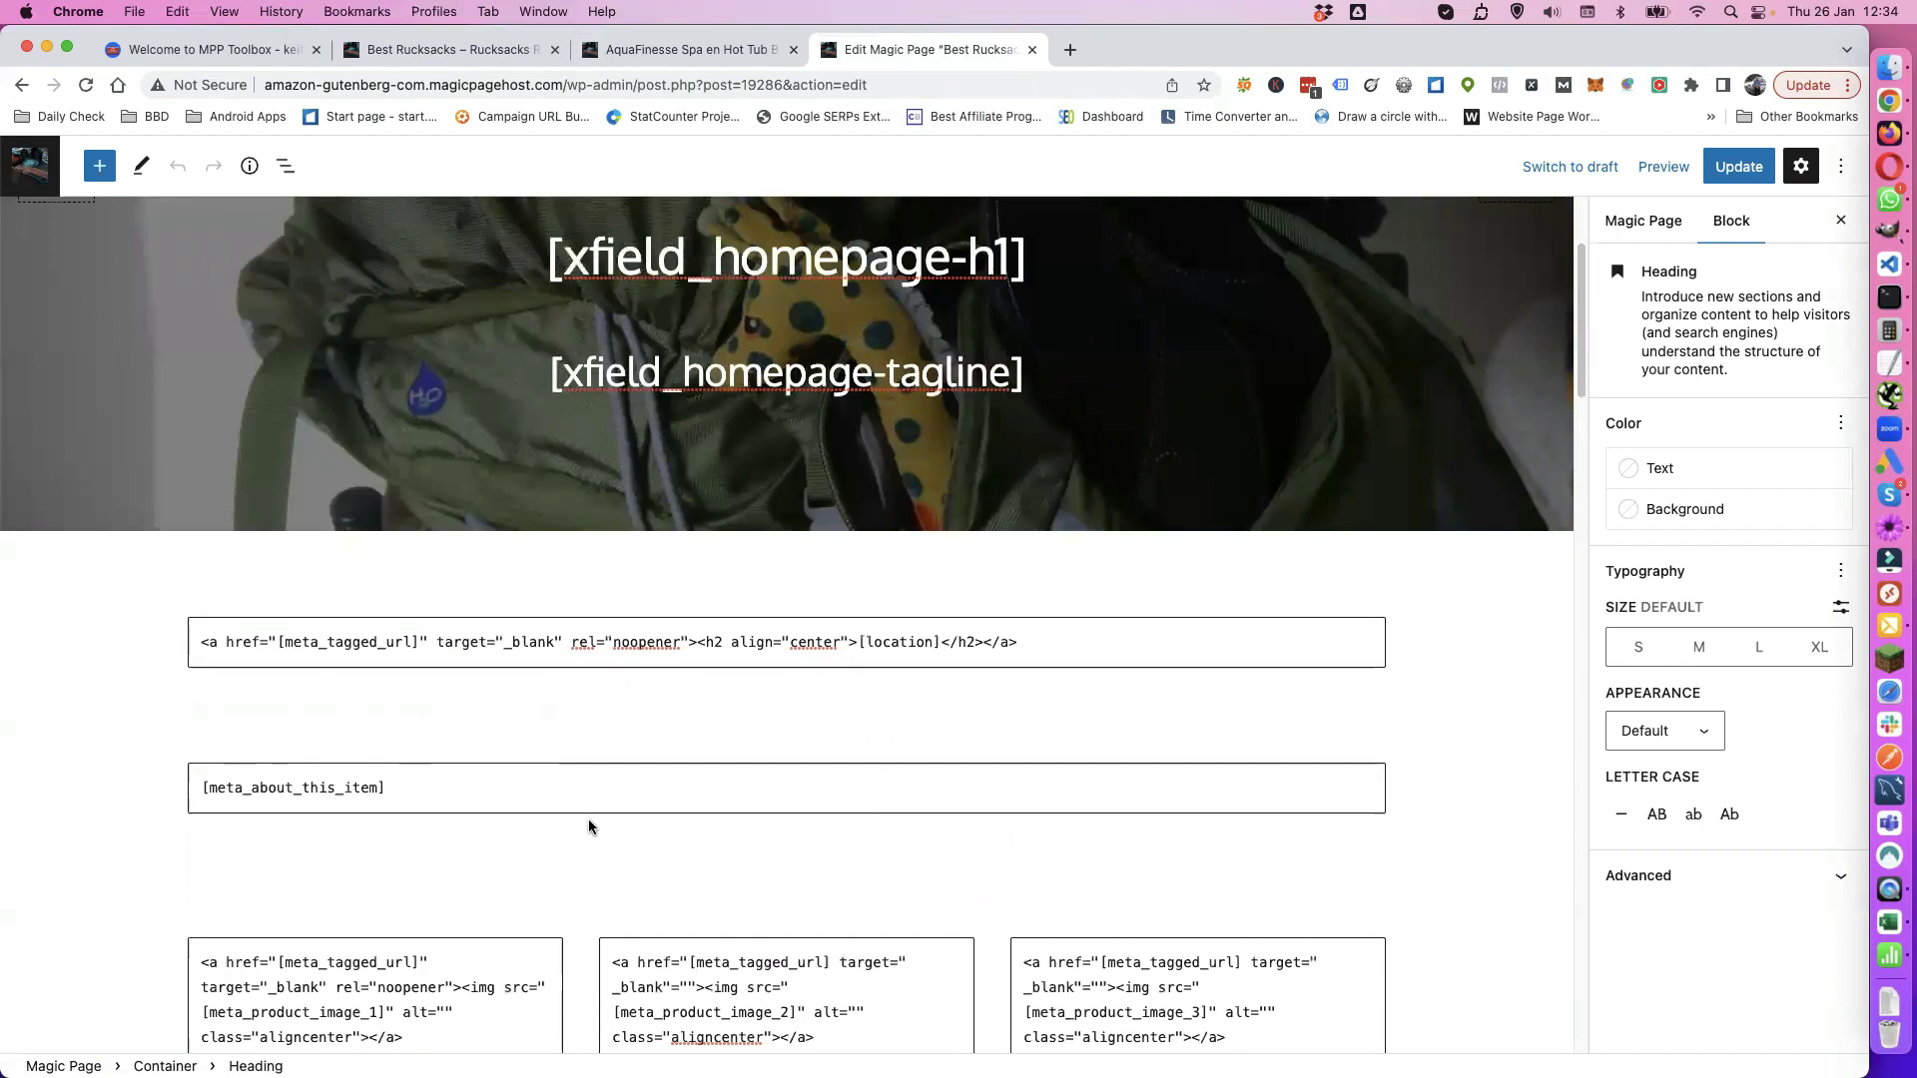
scroll(585, 815, up, 2)
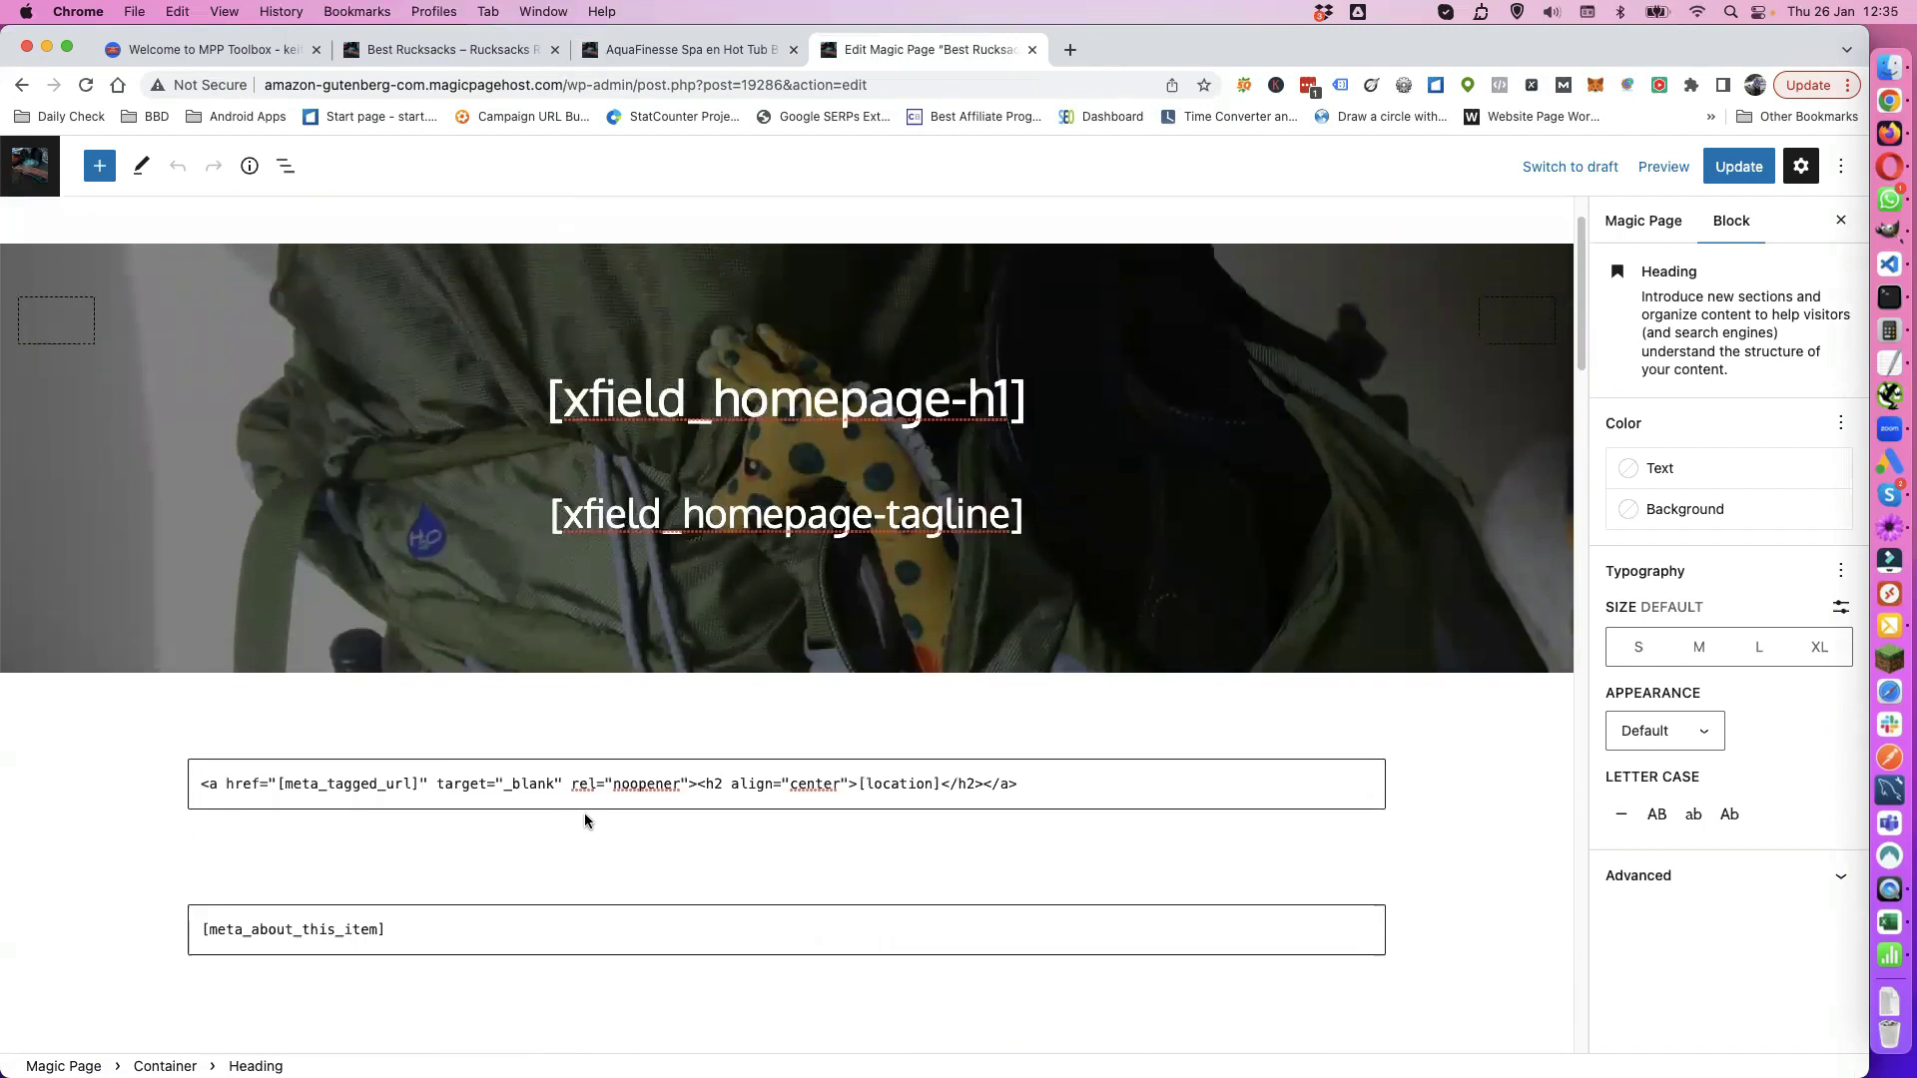
scroll(582, 816, down, 6)
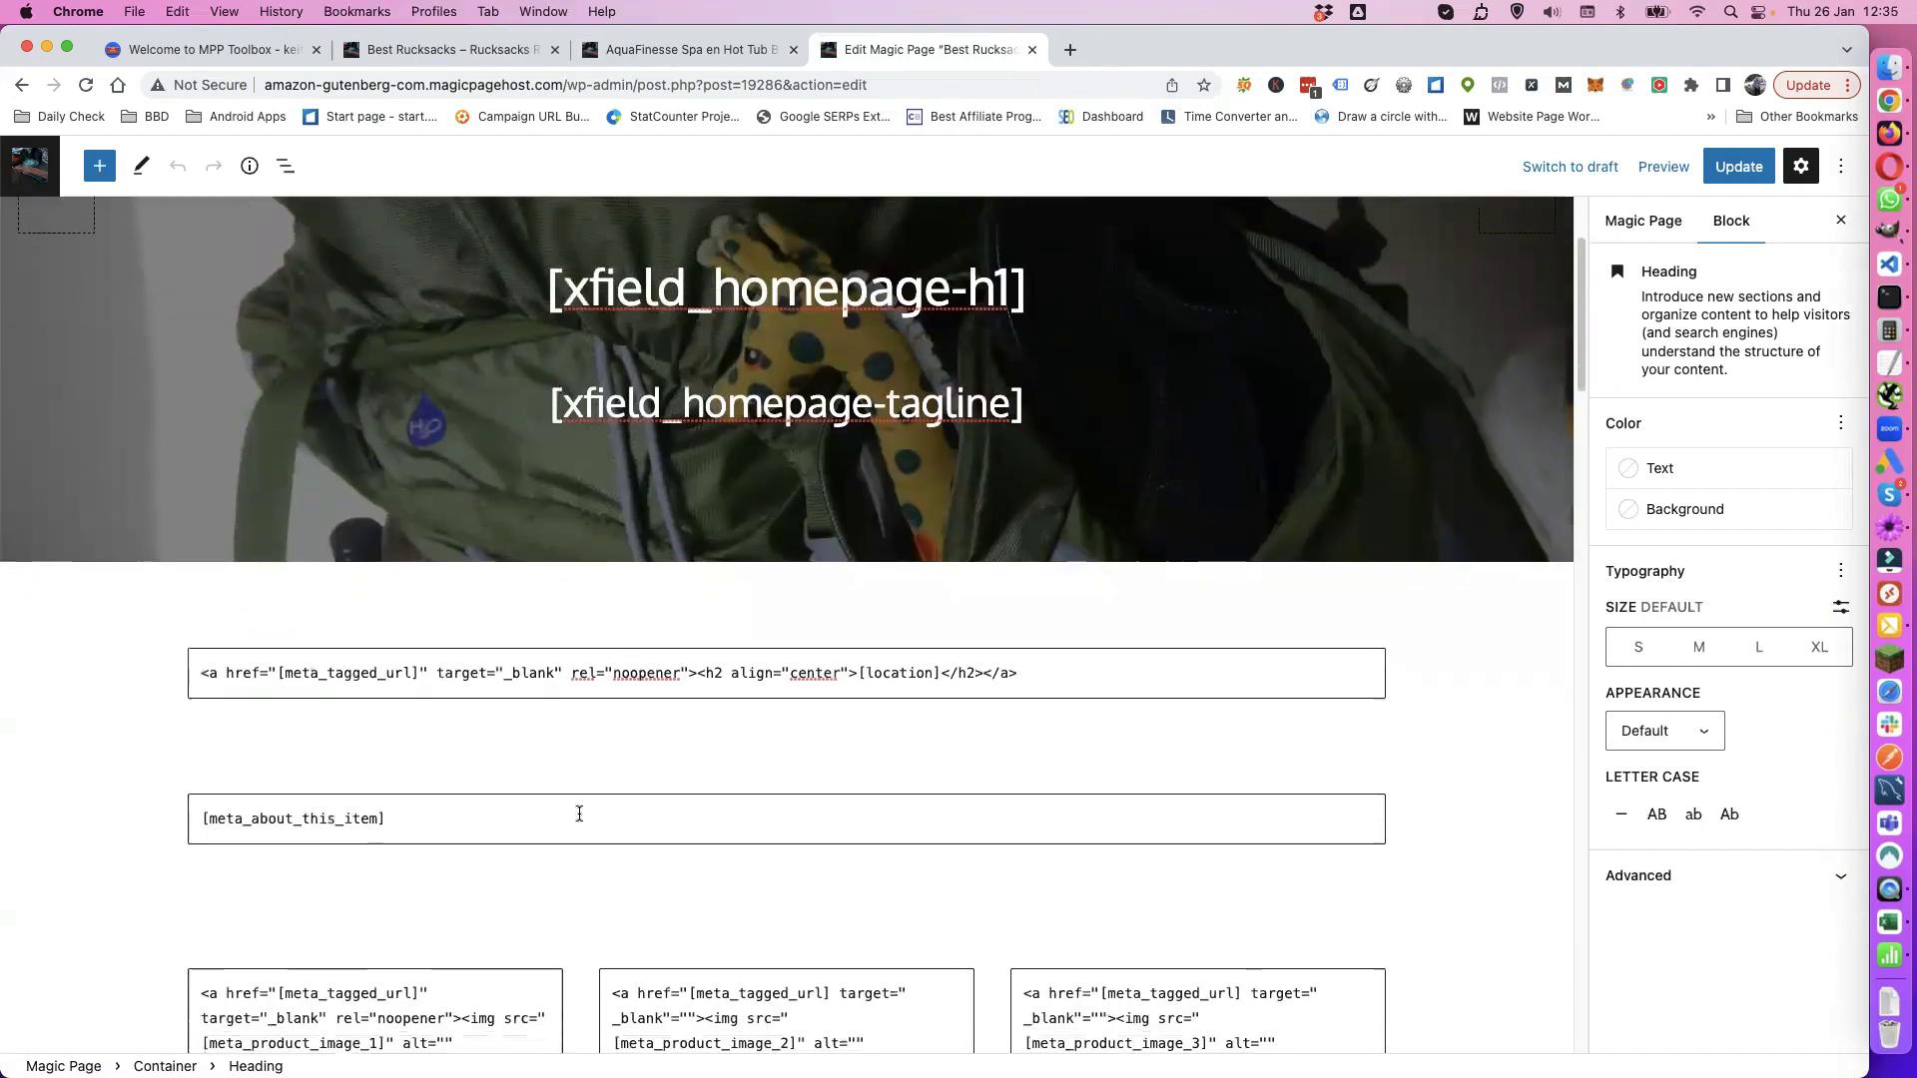
Step: Examine the template's Magic Page xFields and their default values, from the image URL through the four product types
scroll(579, 816, down, 13)
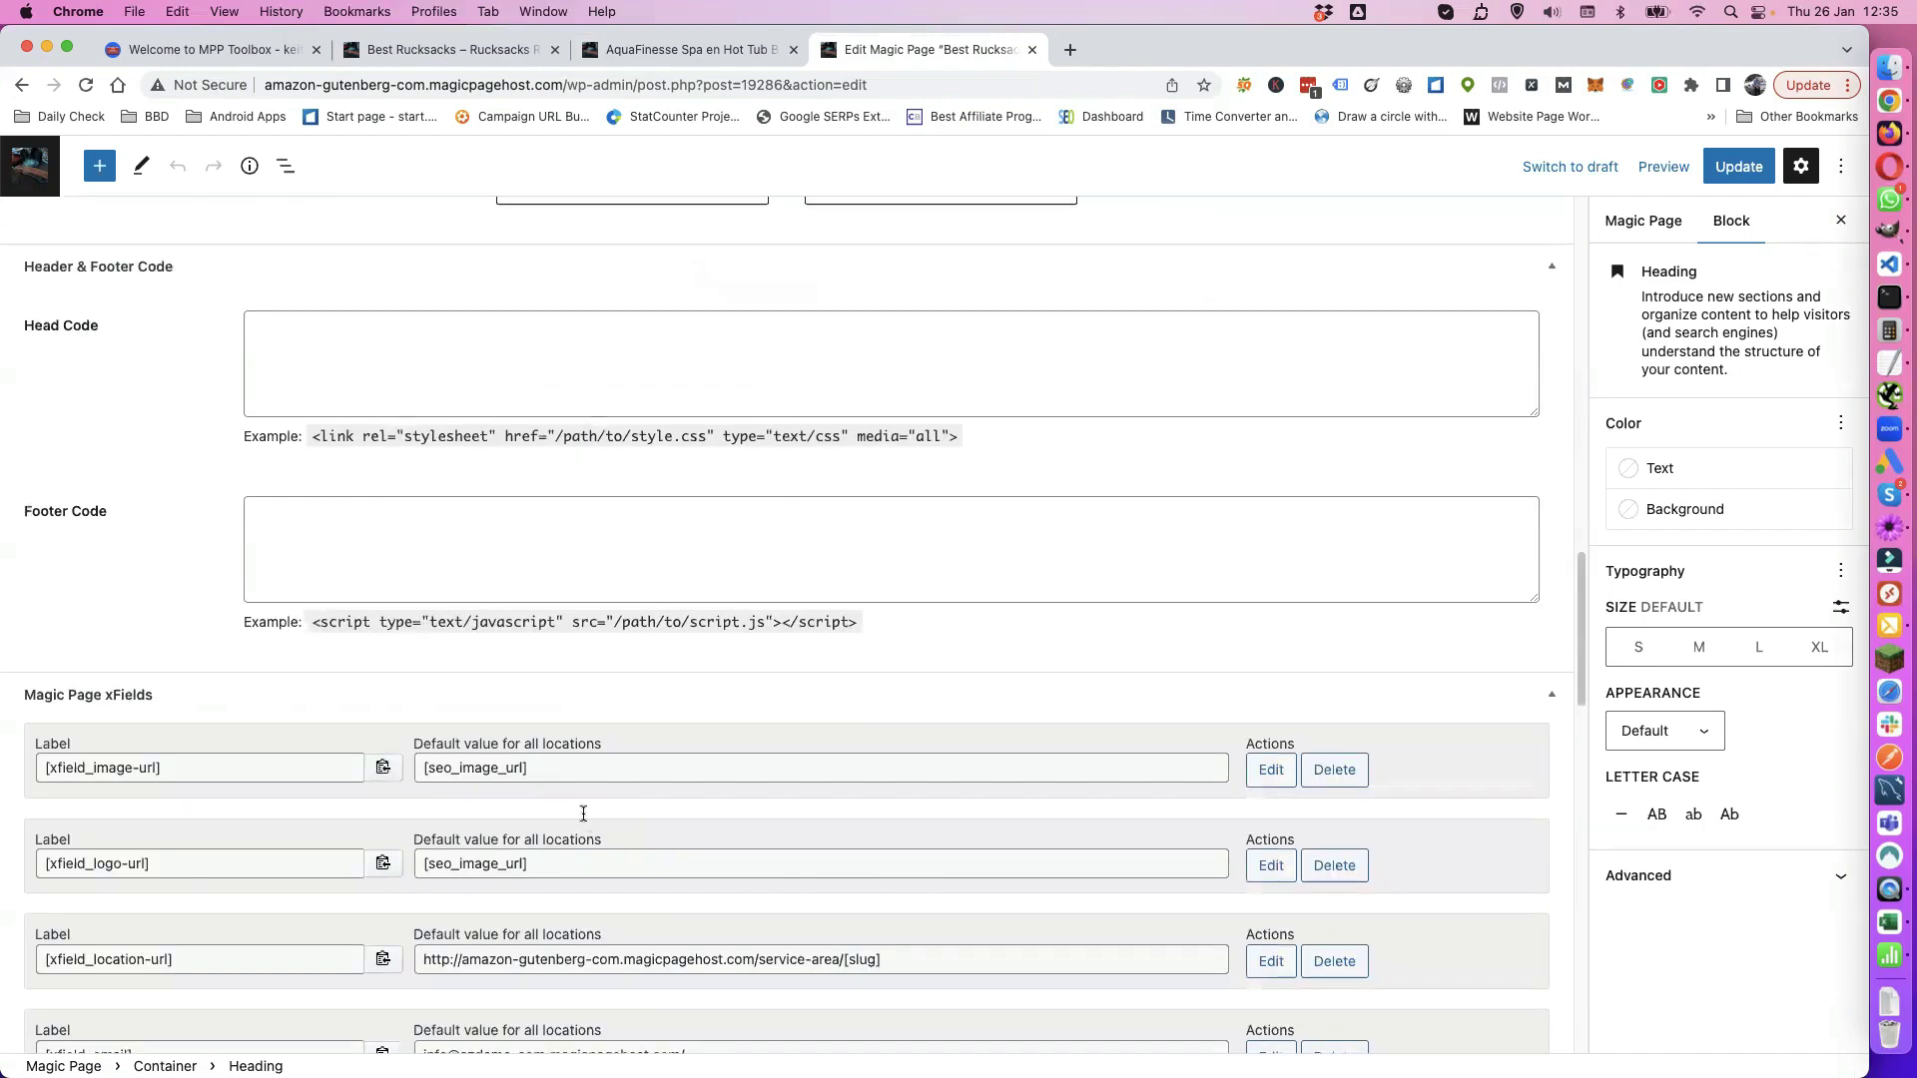
scroll(583, 812, up, 4)
scroll(559, 769, down, 7)
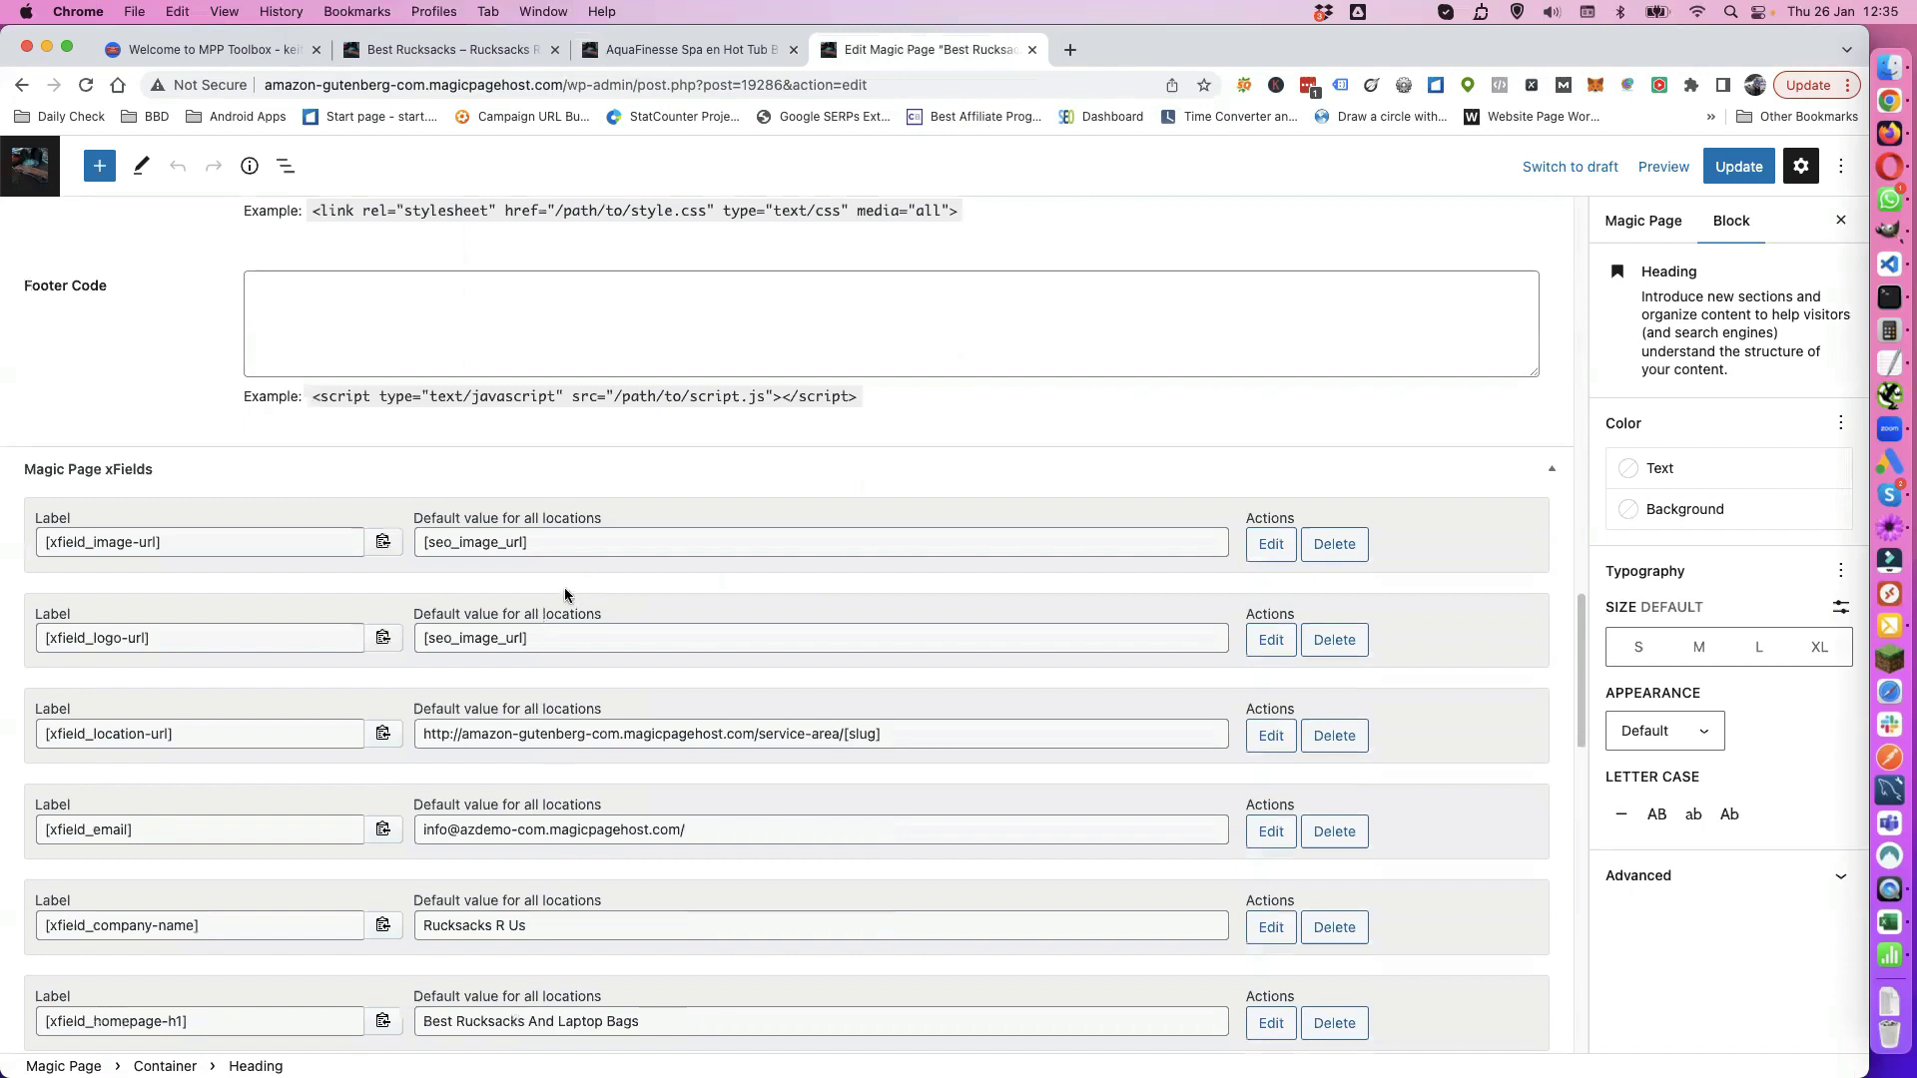
scroll(559, 599, down, 2)
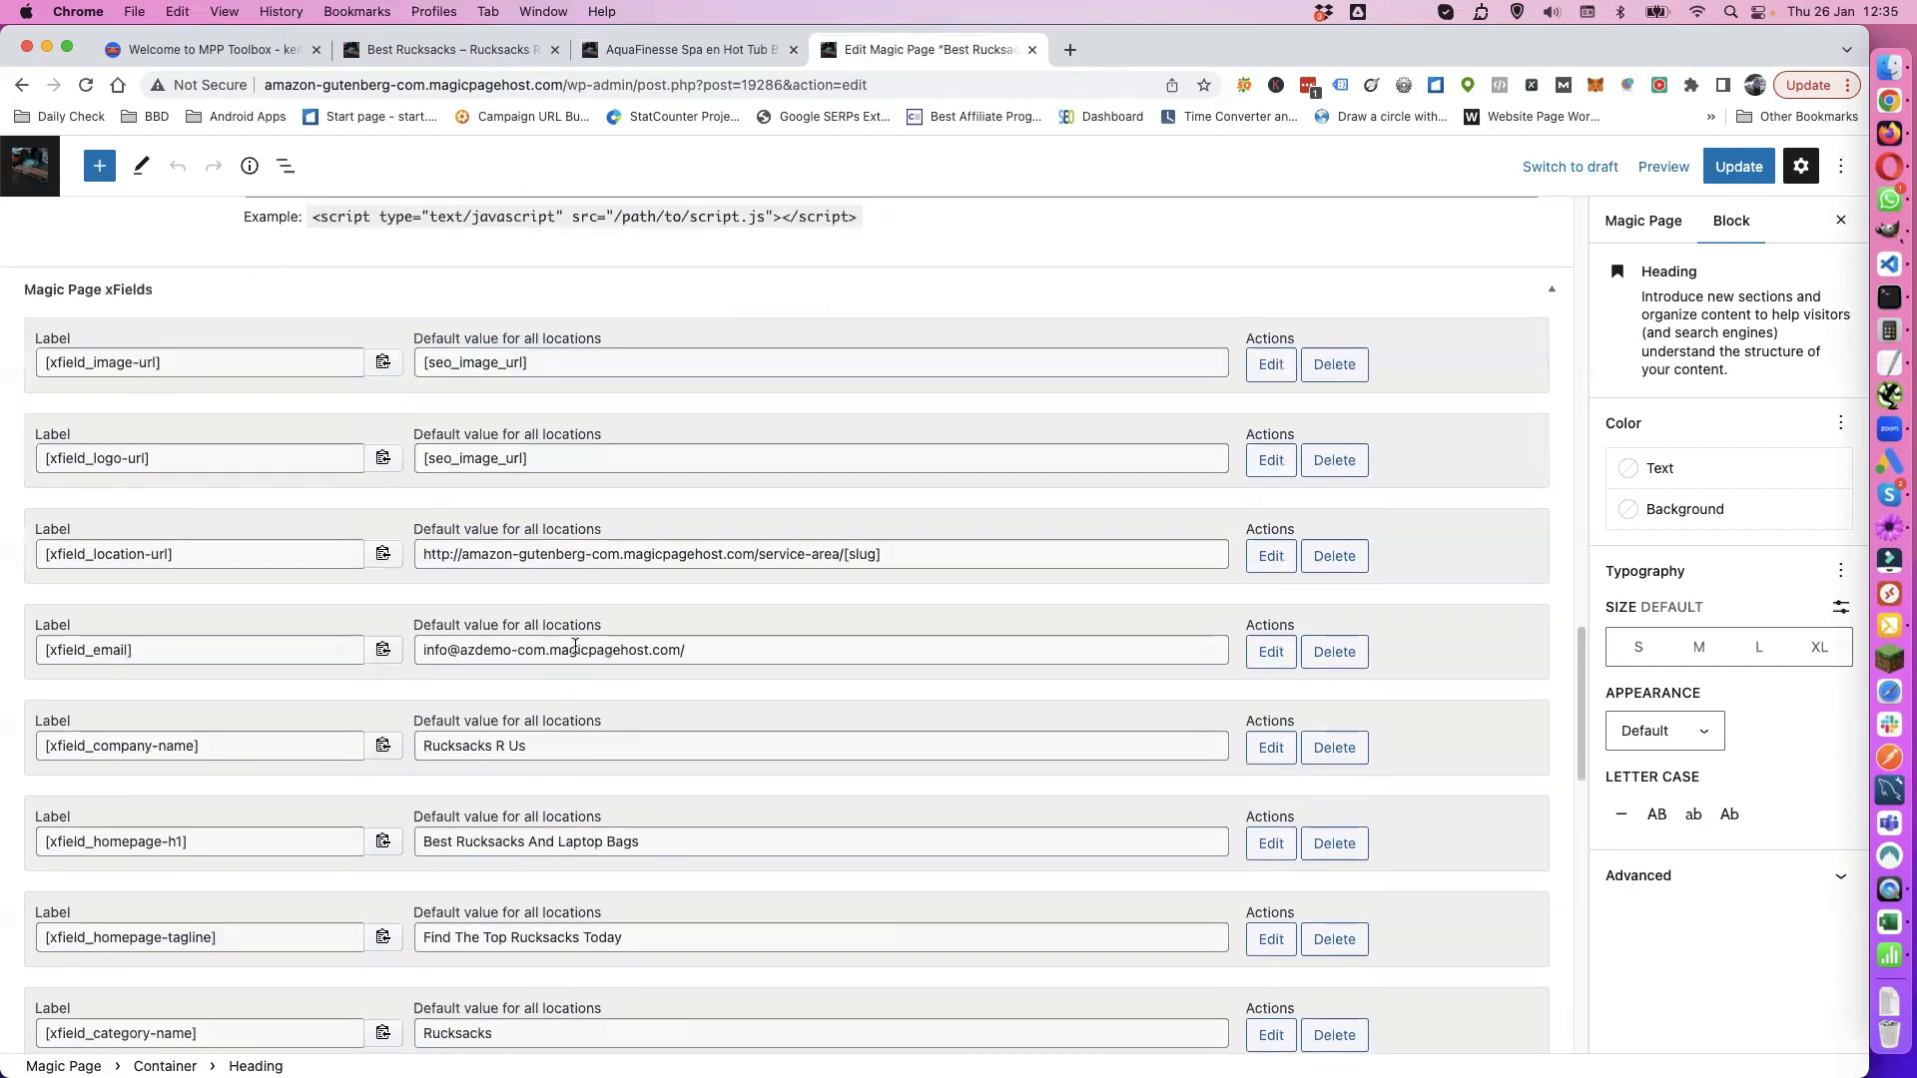
scroll(575, 647, down, 3)
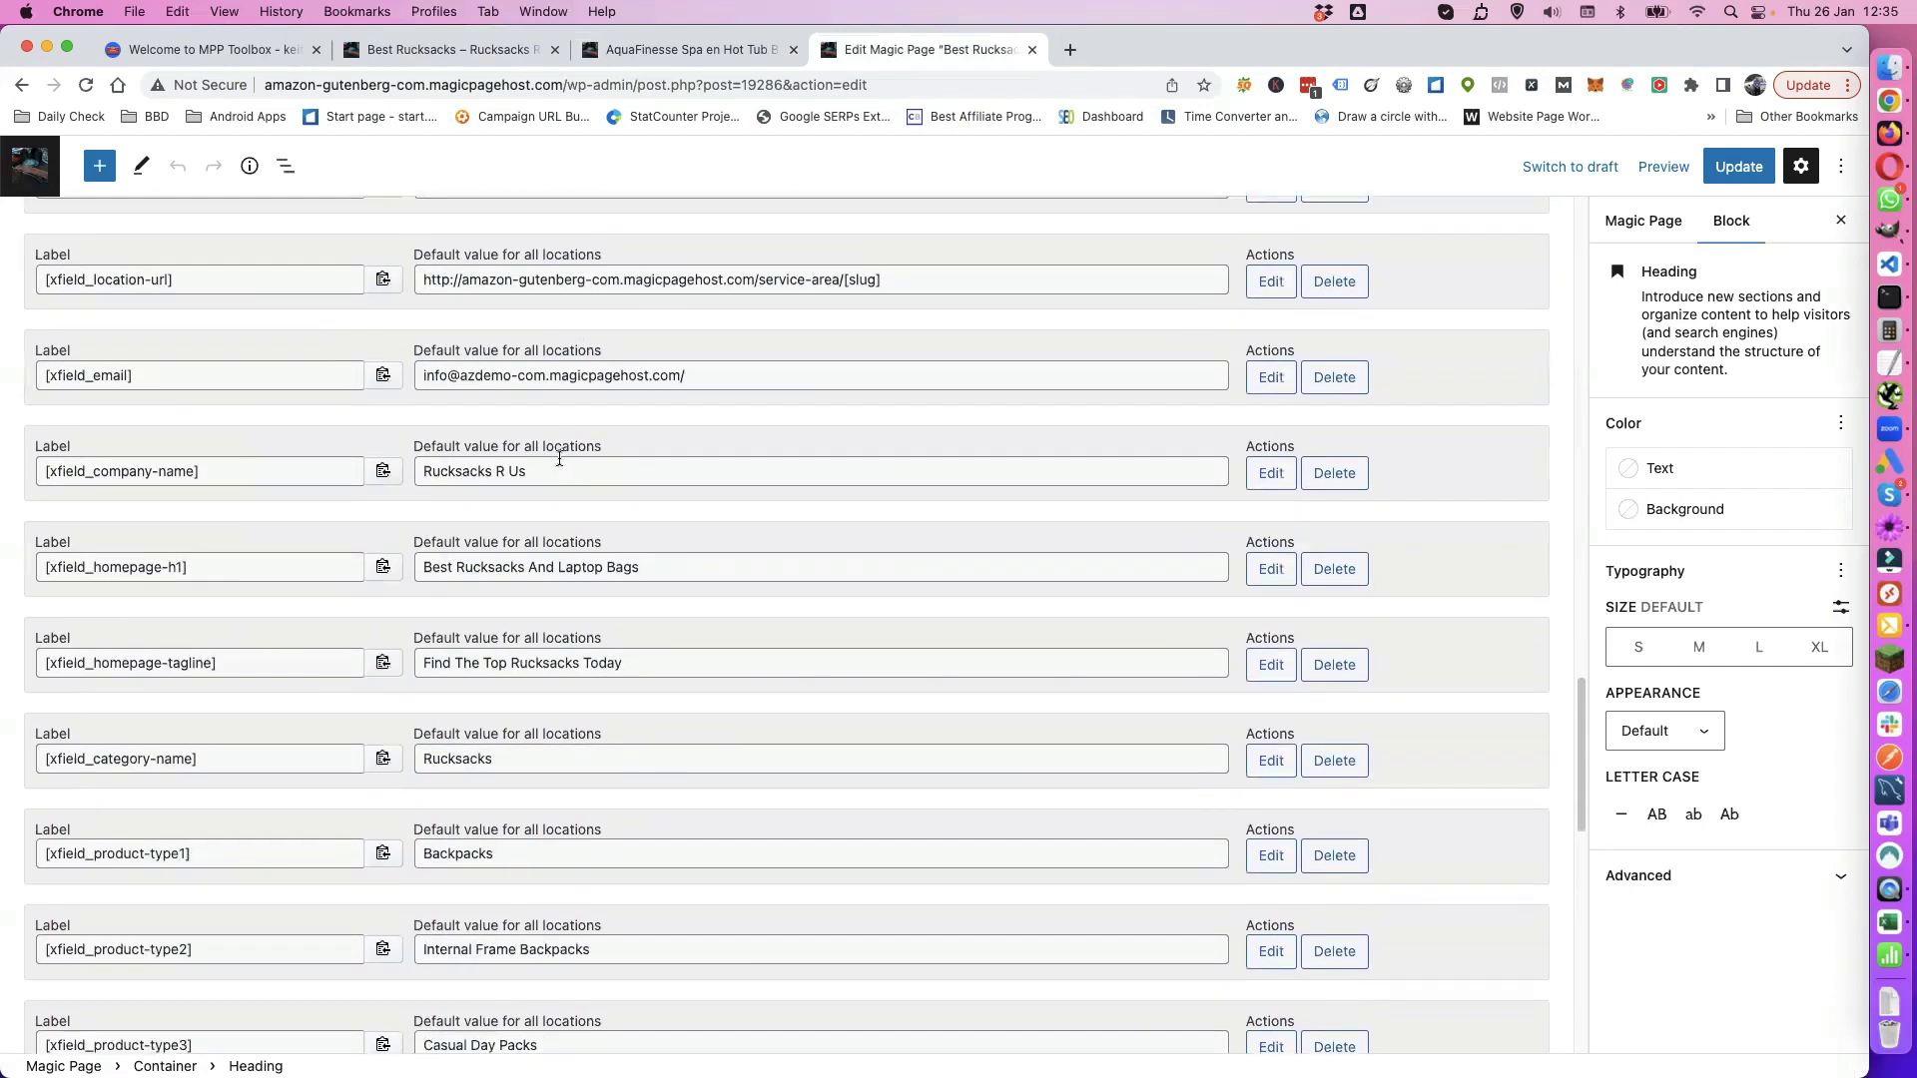
scroll(547, 463, down, 1)
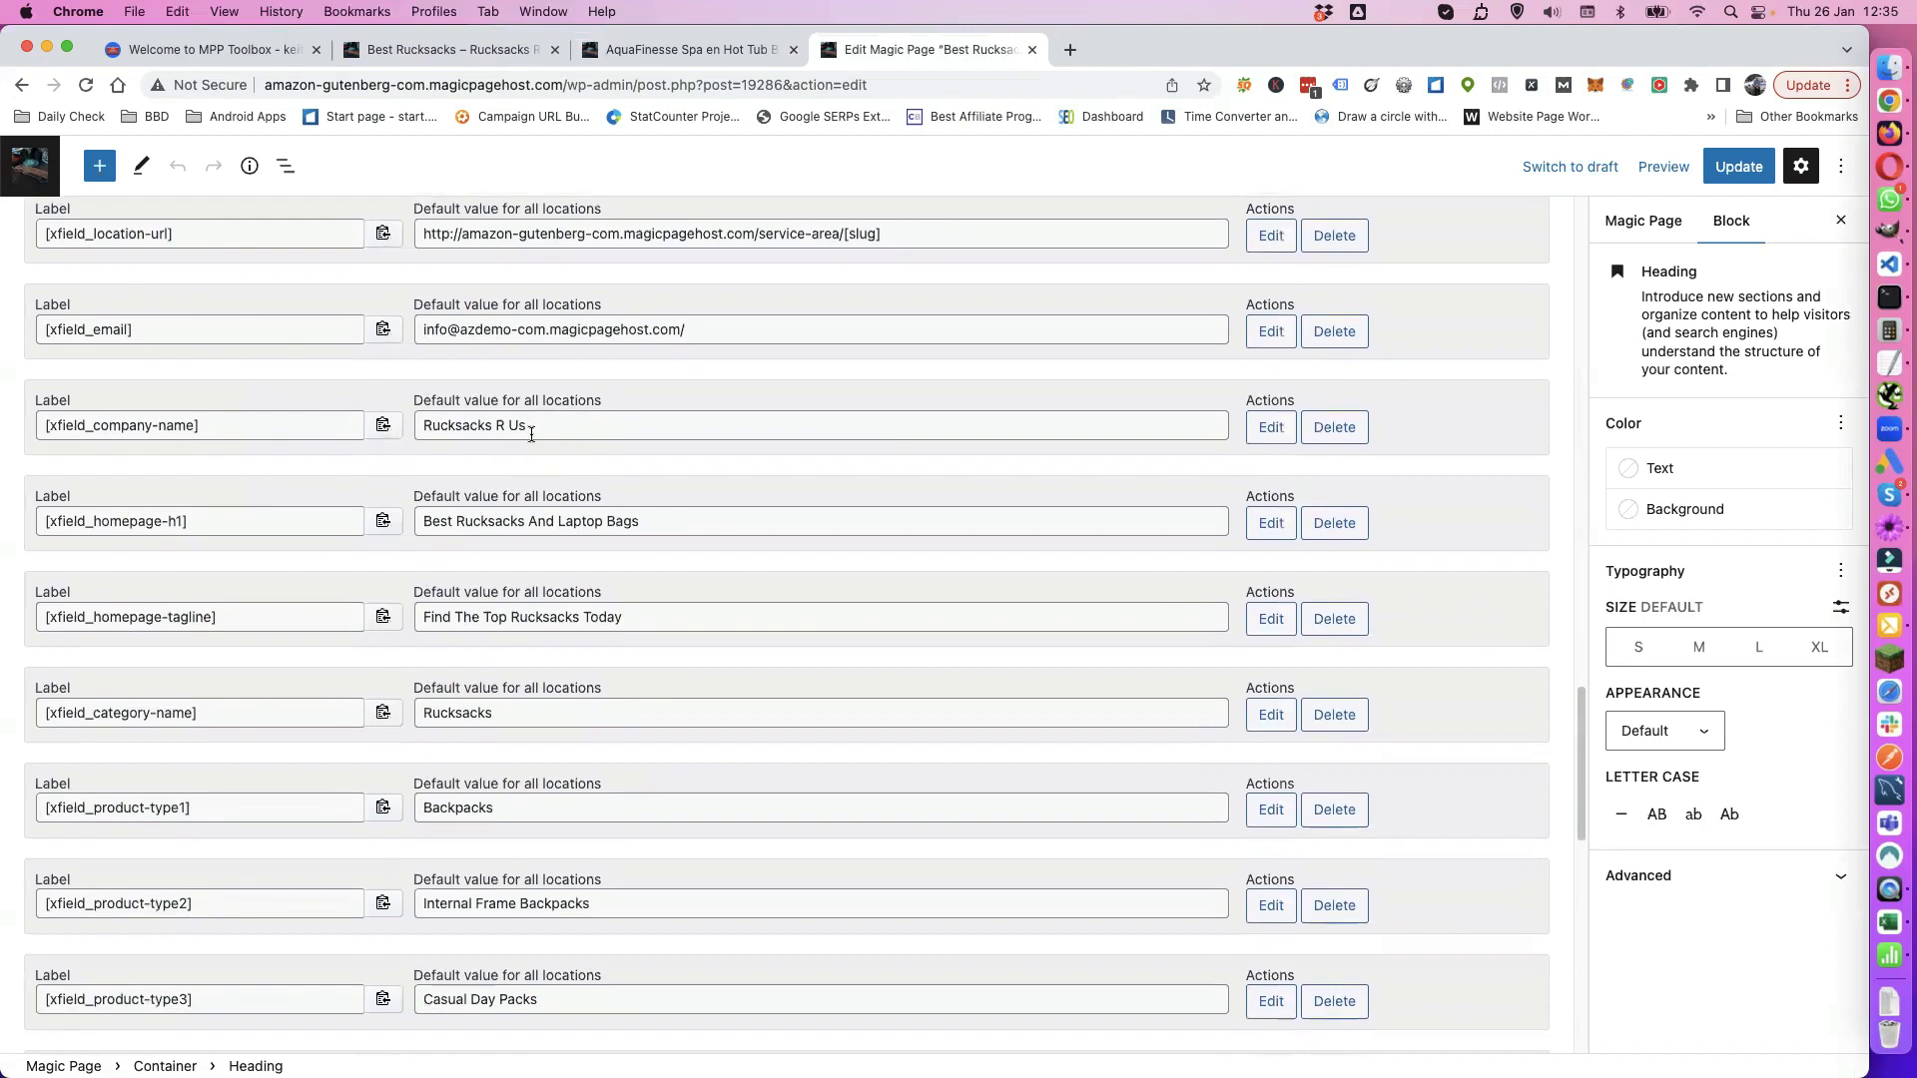
scroll(595, 445, down, 3)
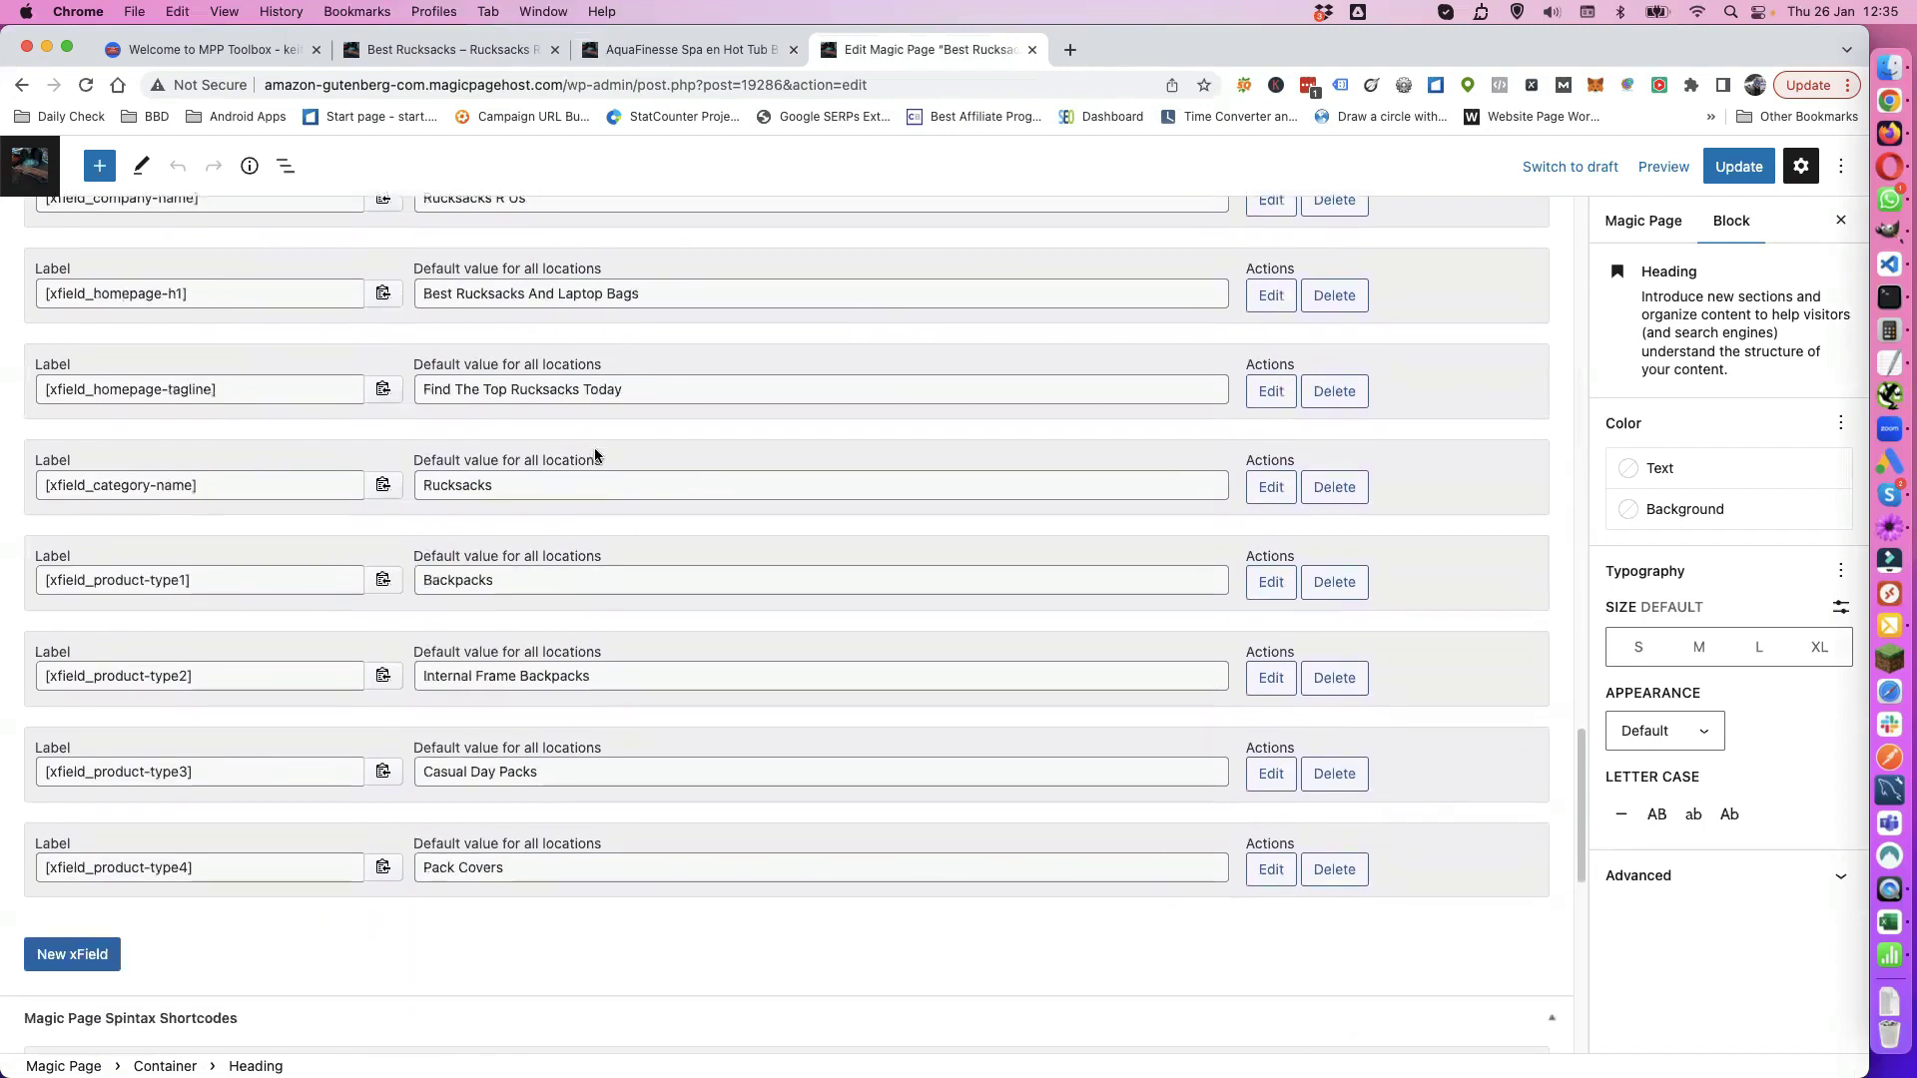
scroll(612, 461, up, 6)
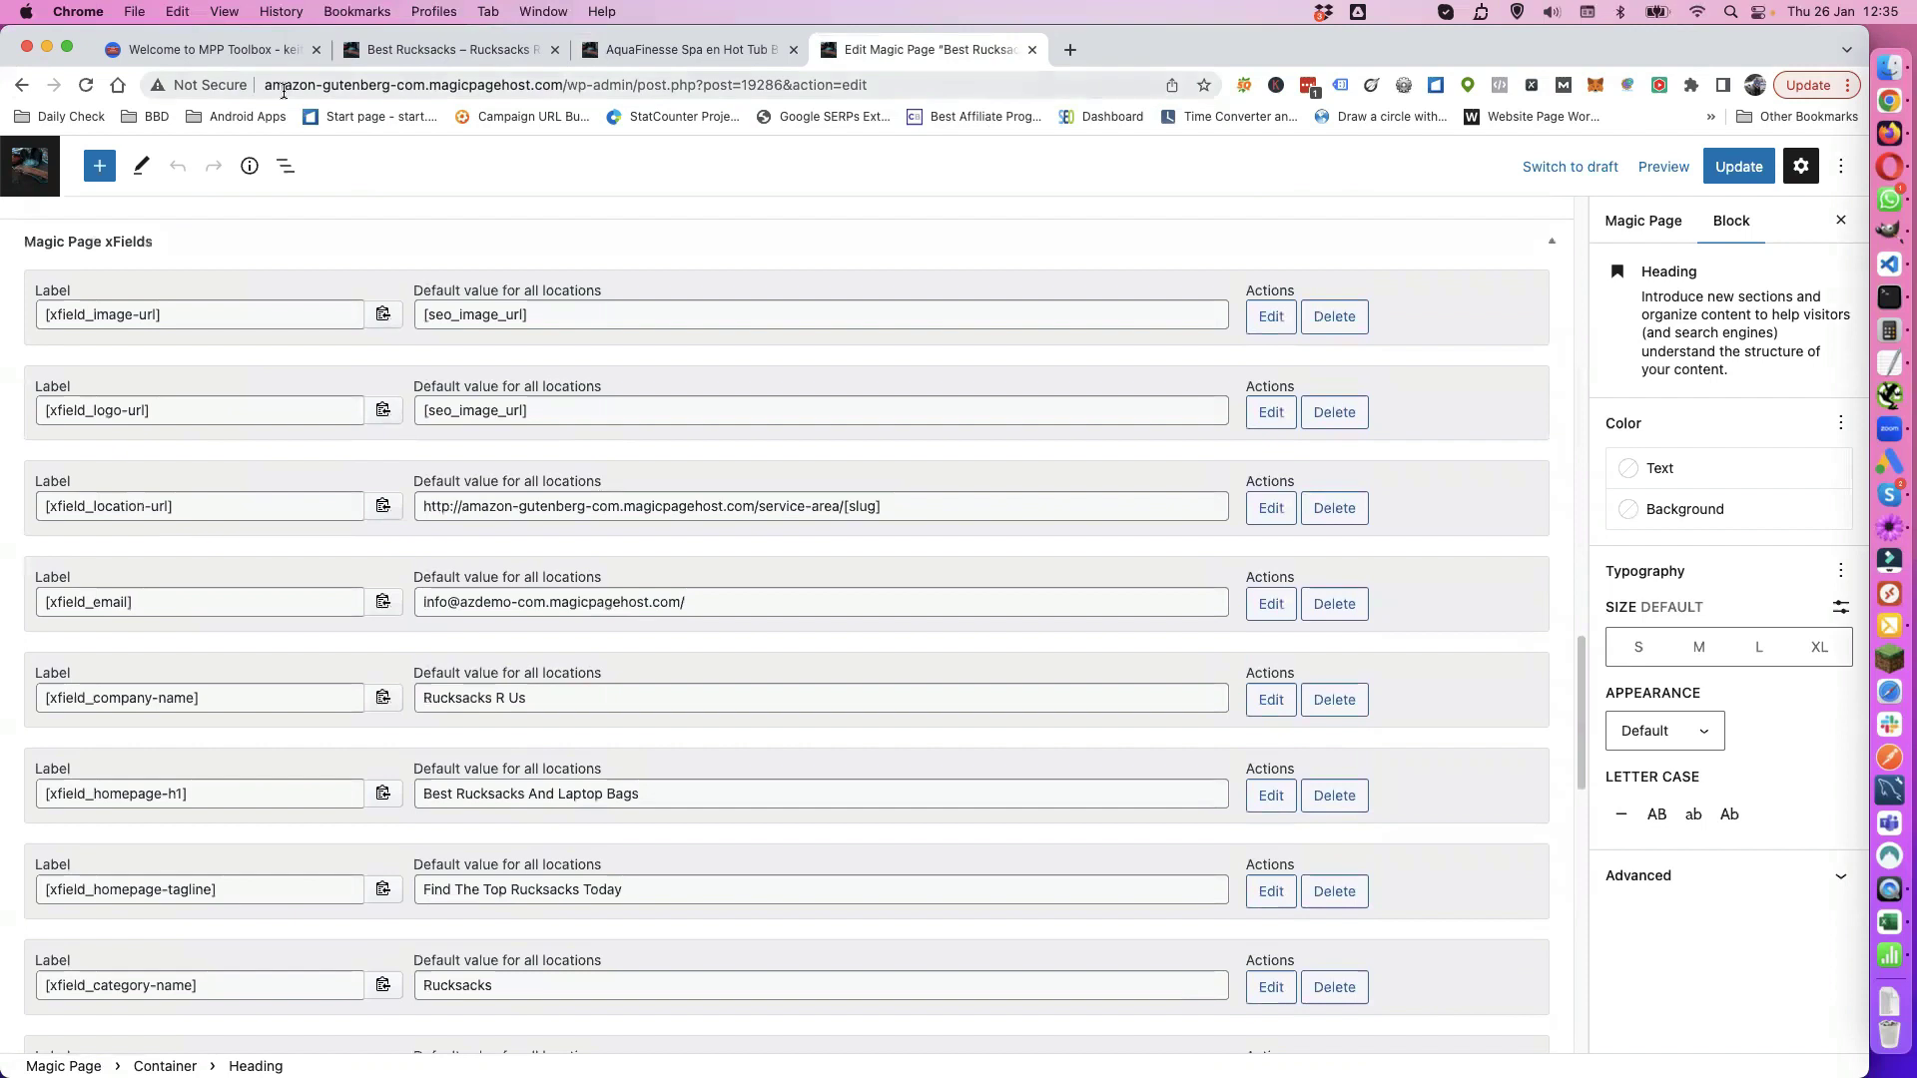
Step: Open amazon.co.uk in a new browser tab
click(1071, 49)
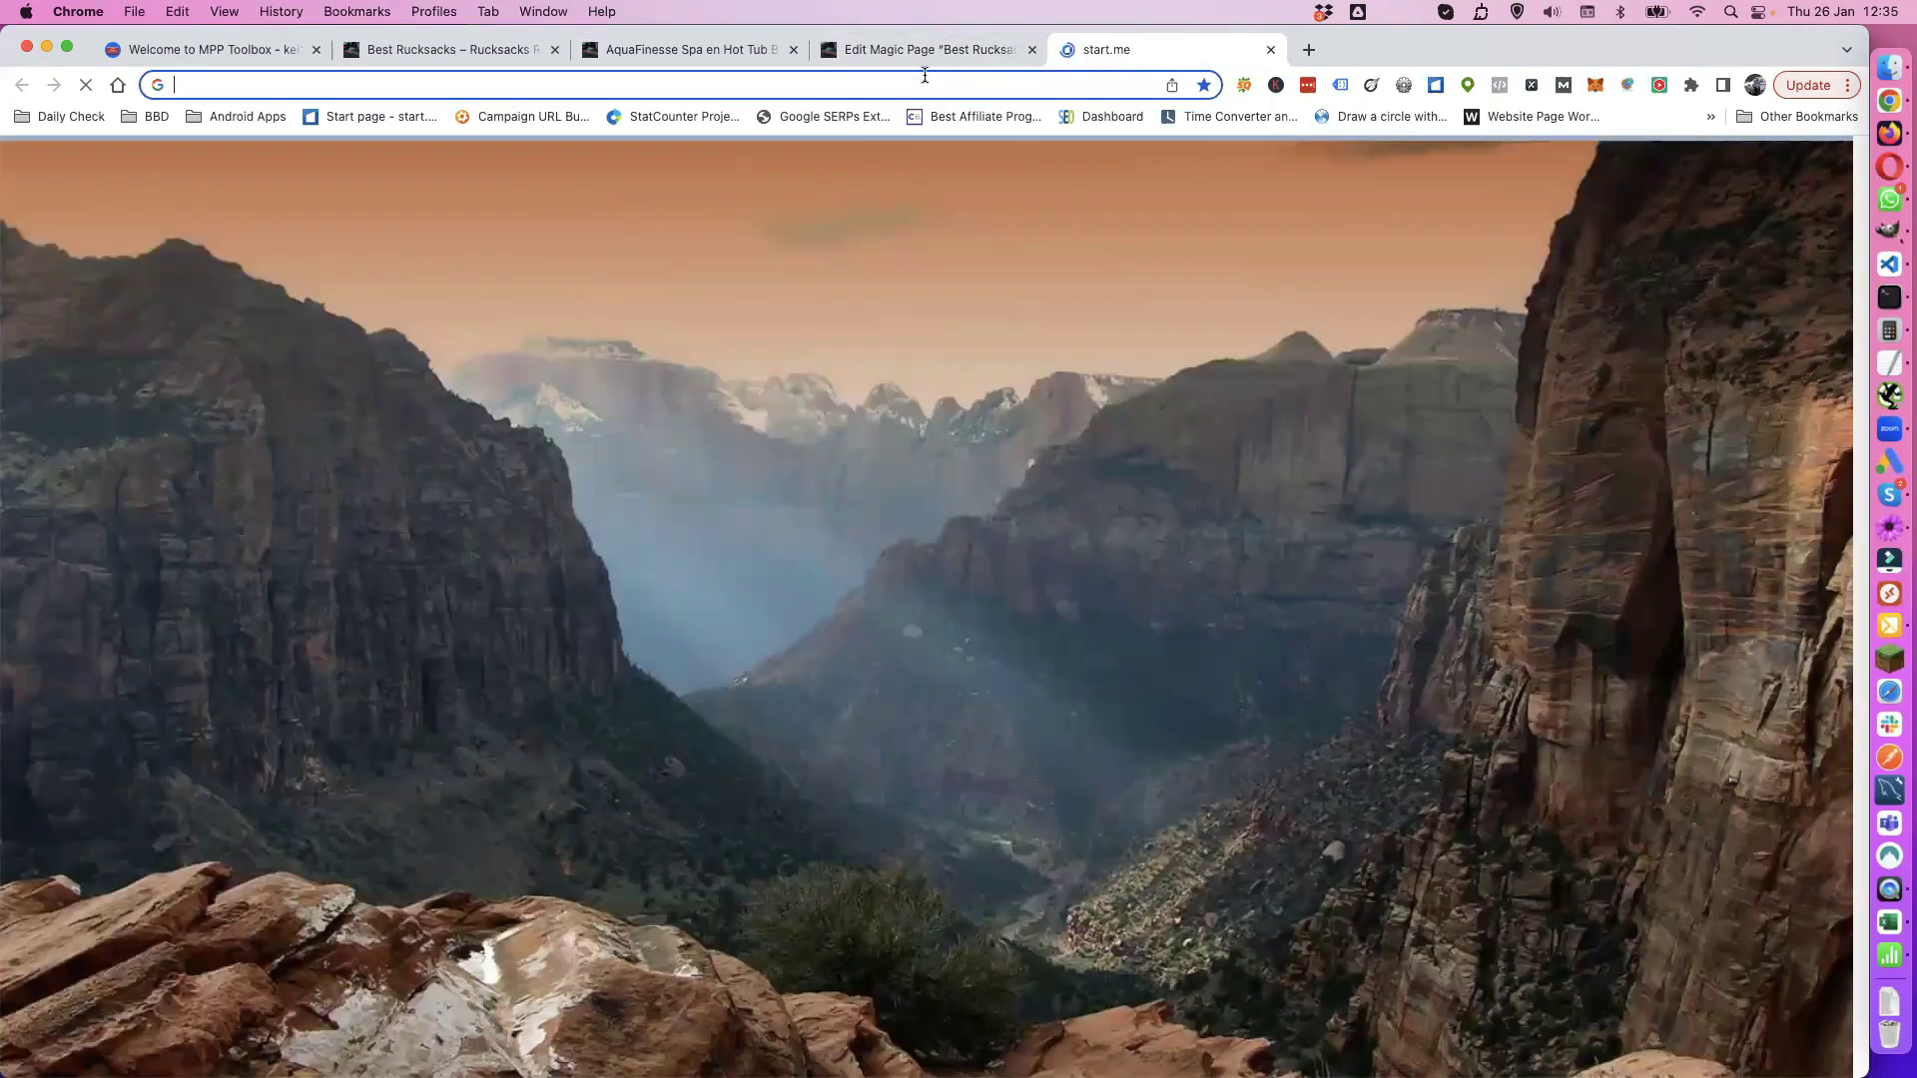
click(925, 73)
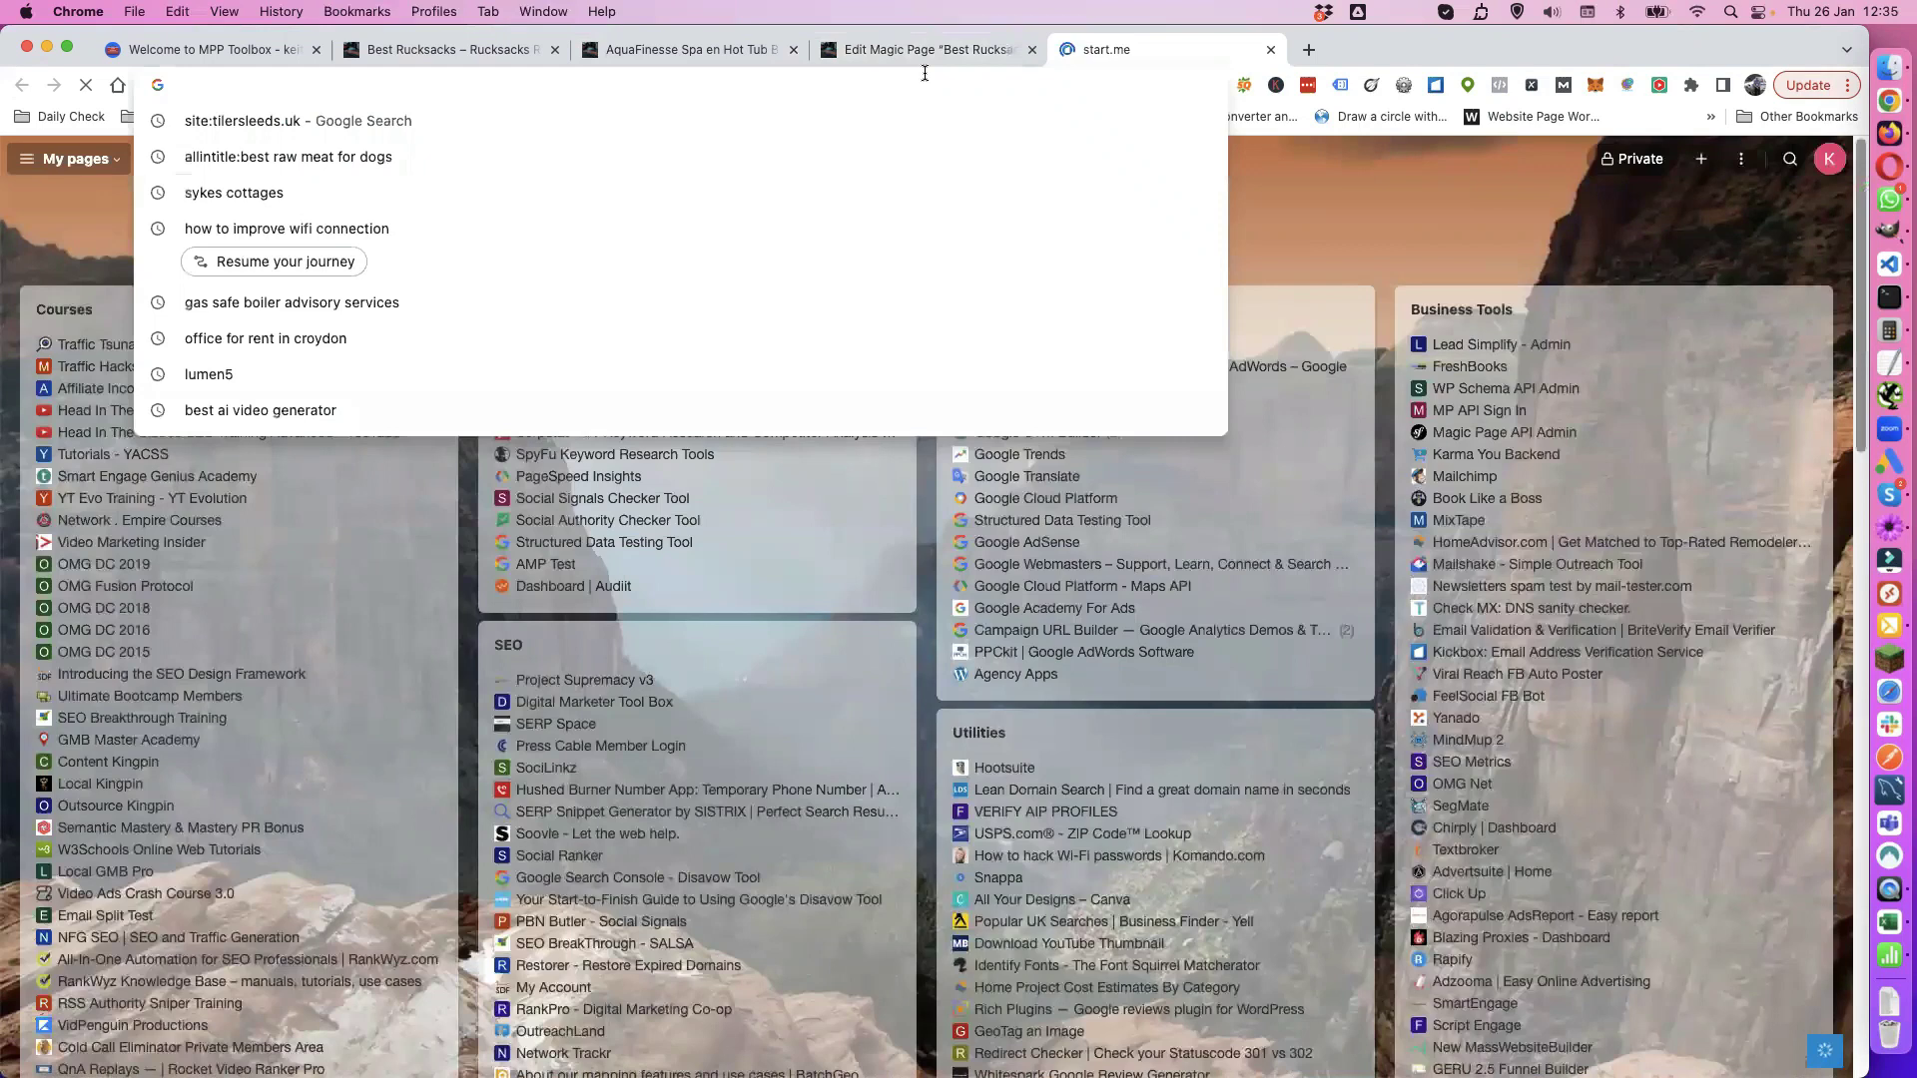
text(amazon.co.uk)
key(Return)
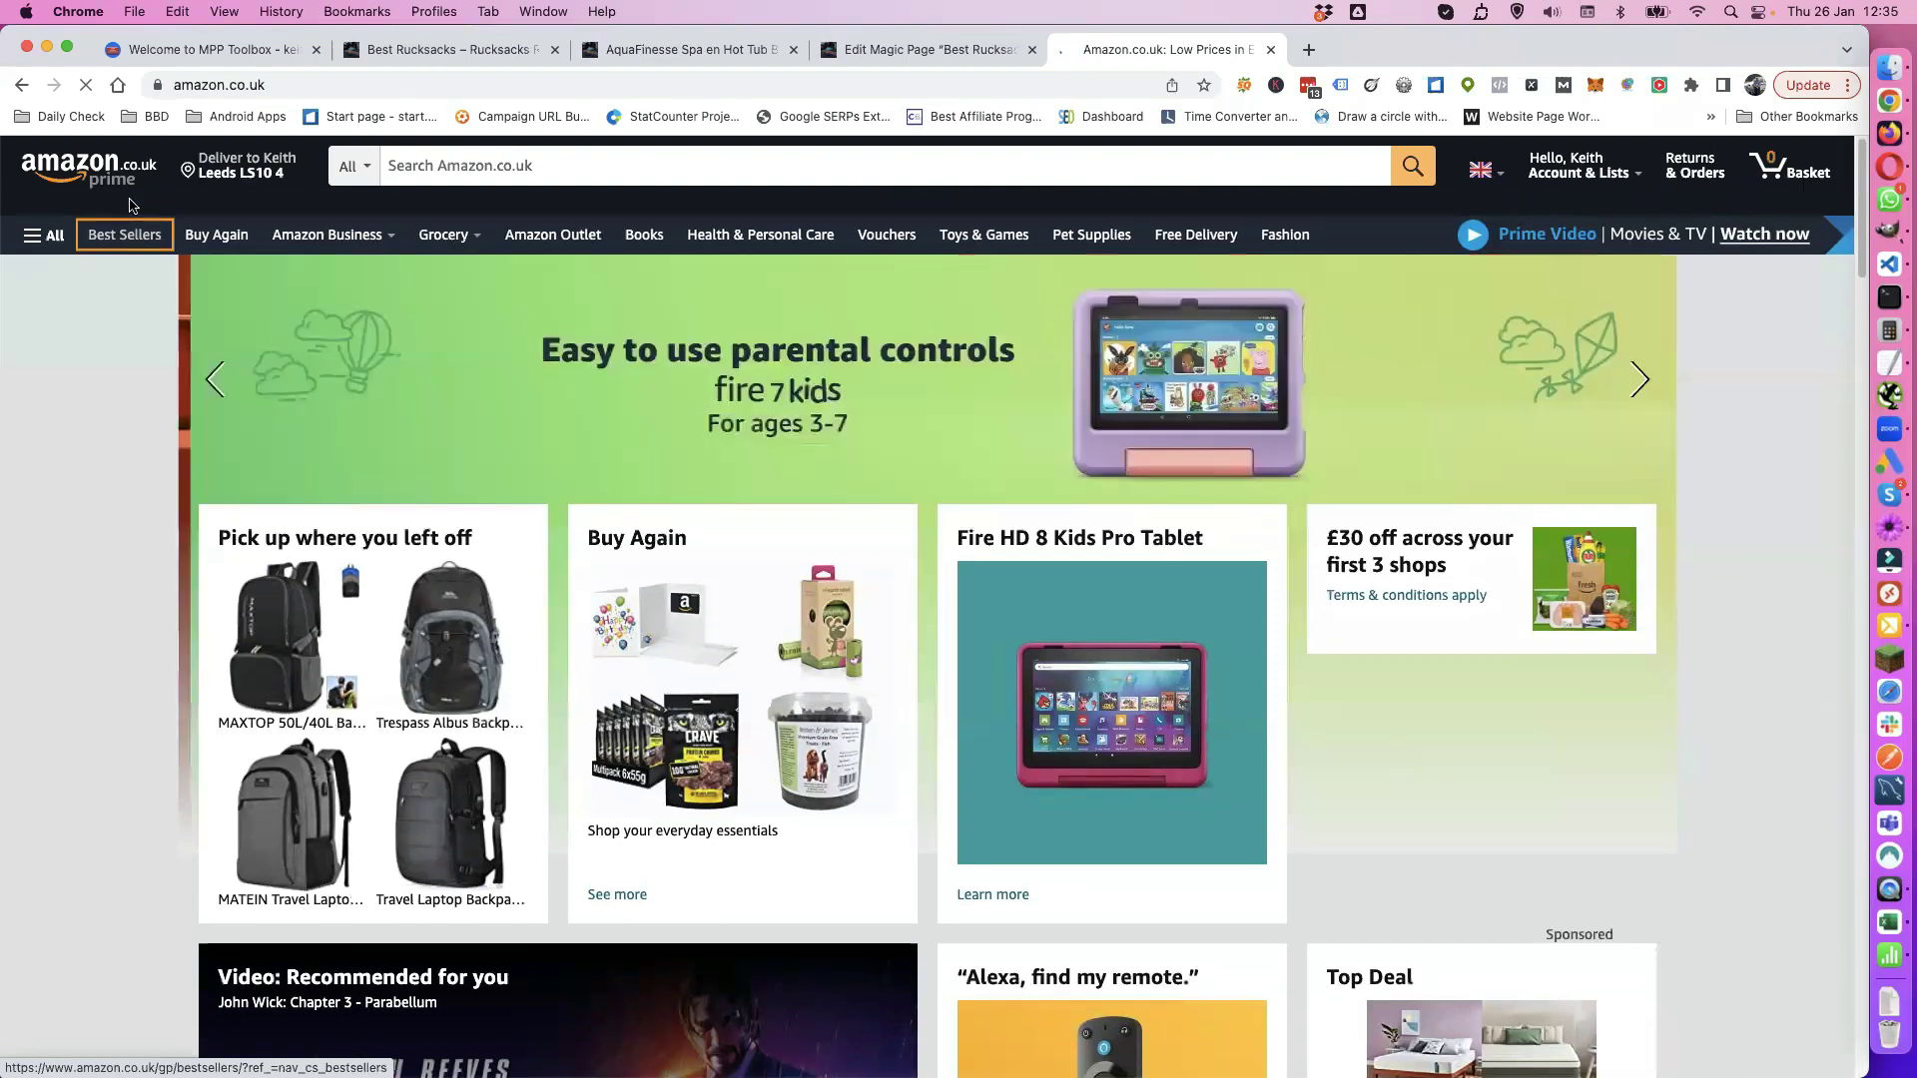
Step: Open Amazon's Best Sellers and show the DIY & Tools department
click(128, 213)
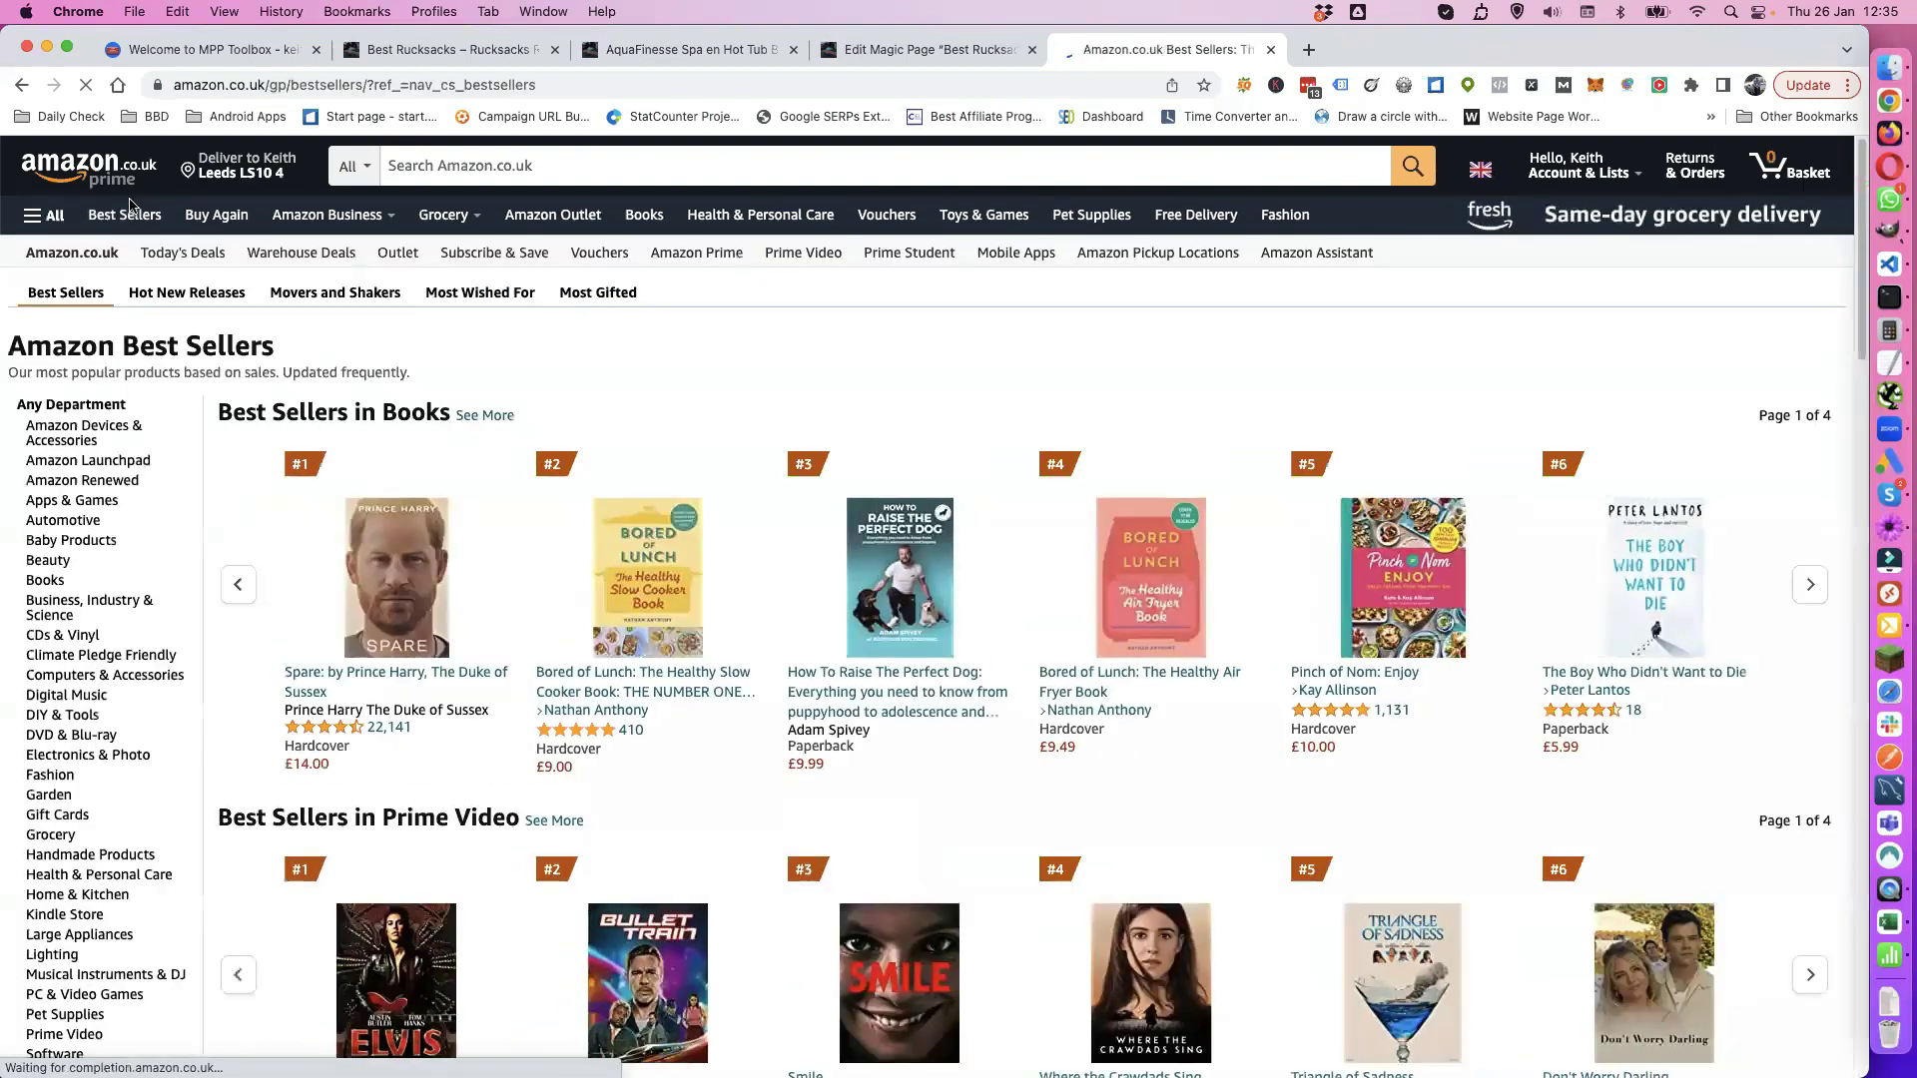
scroll(130, 533, down, 2)
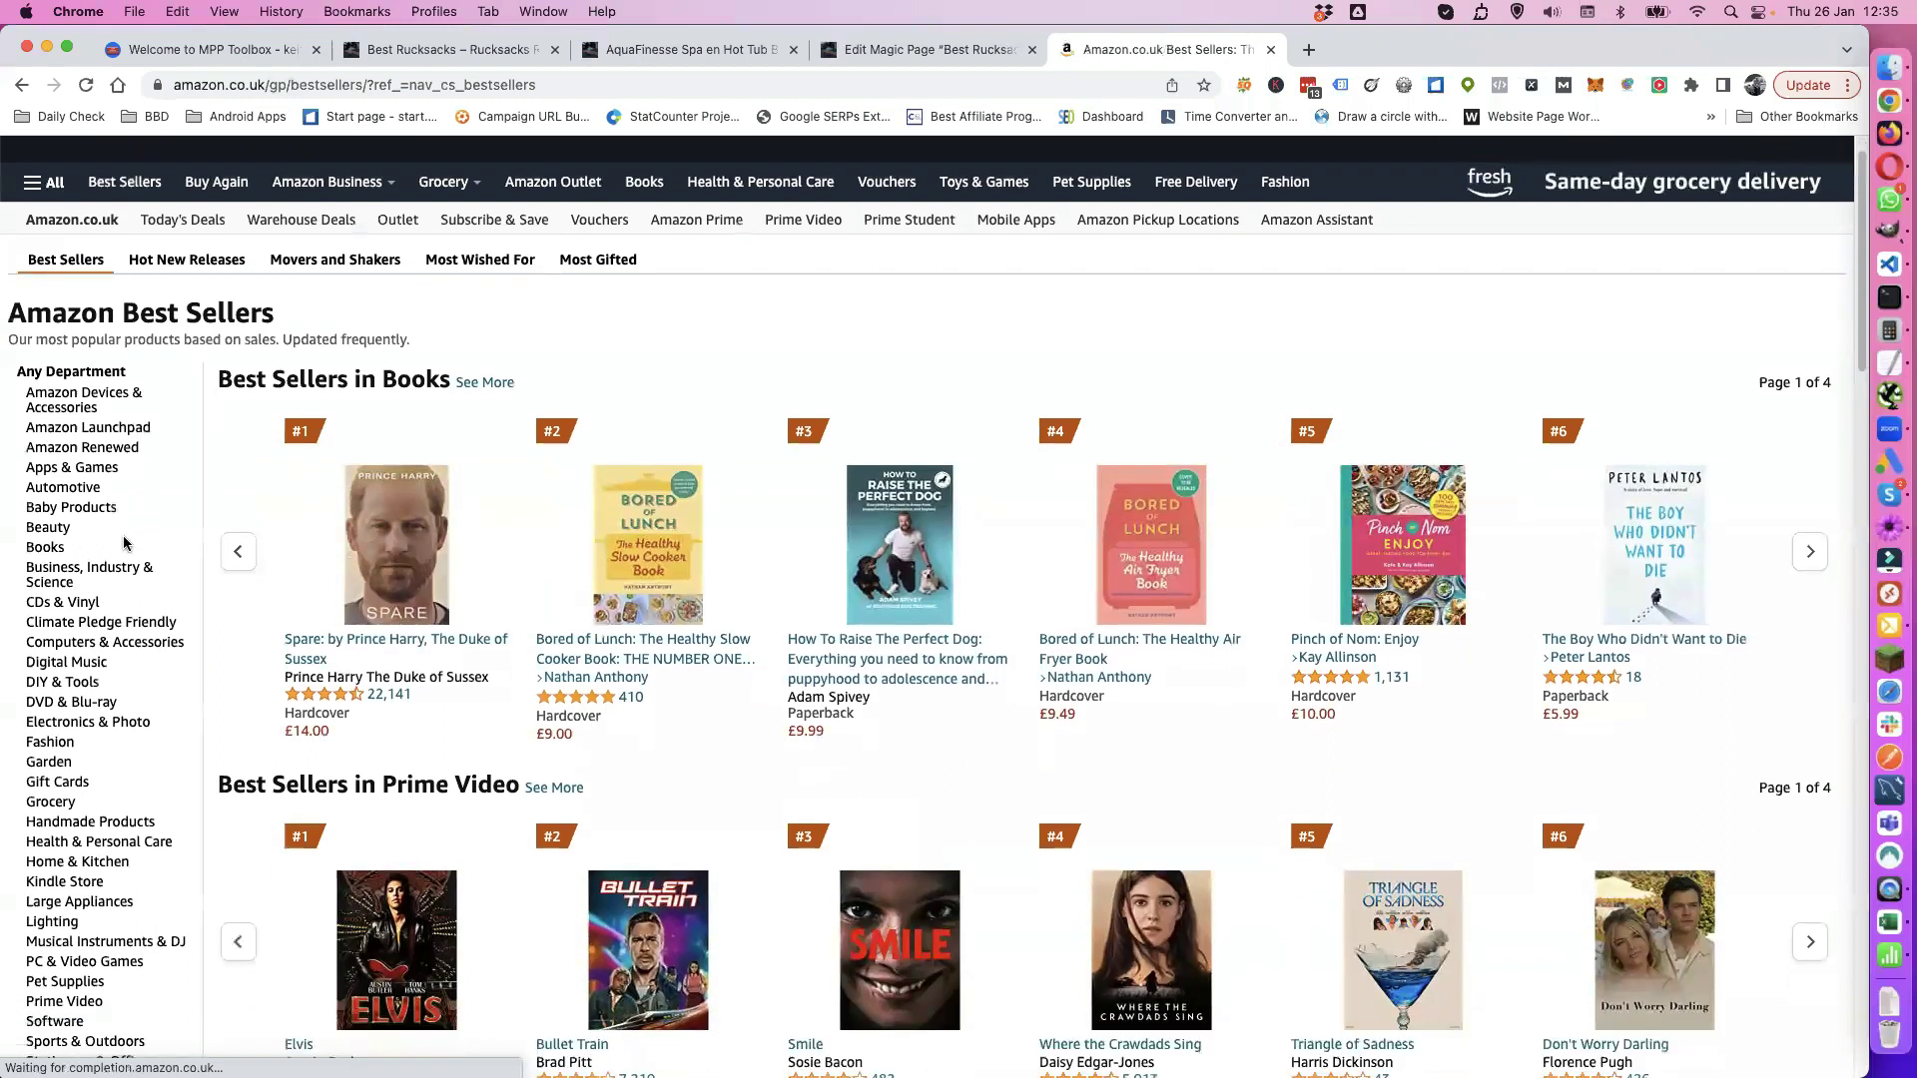
scroll(99, 551, down, 2)
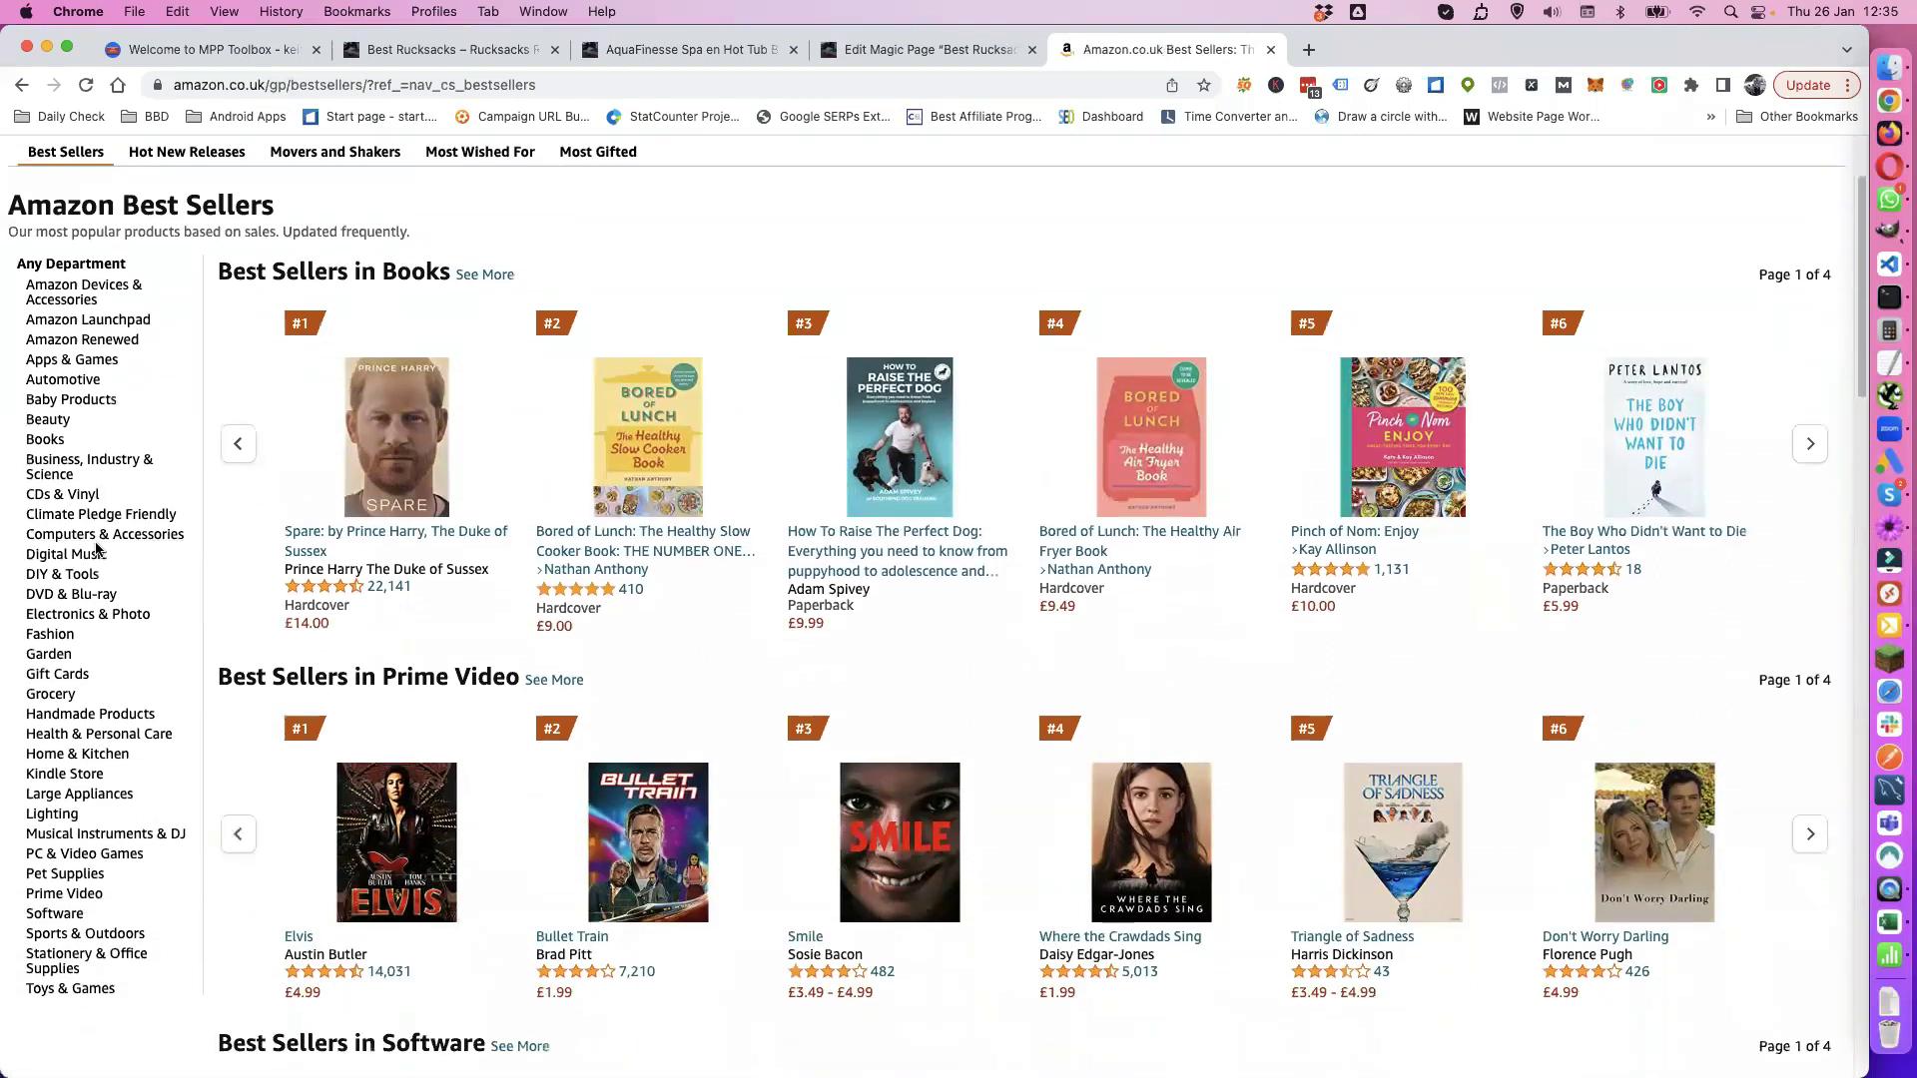
scroll(65, 577, down, 1)
click(54, 528)
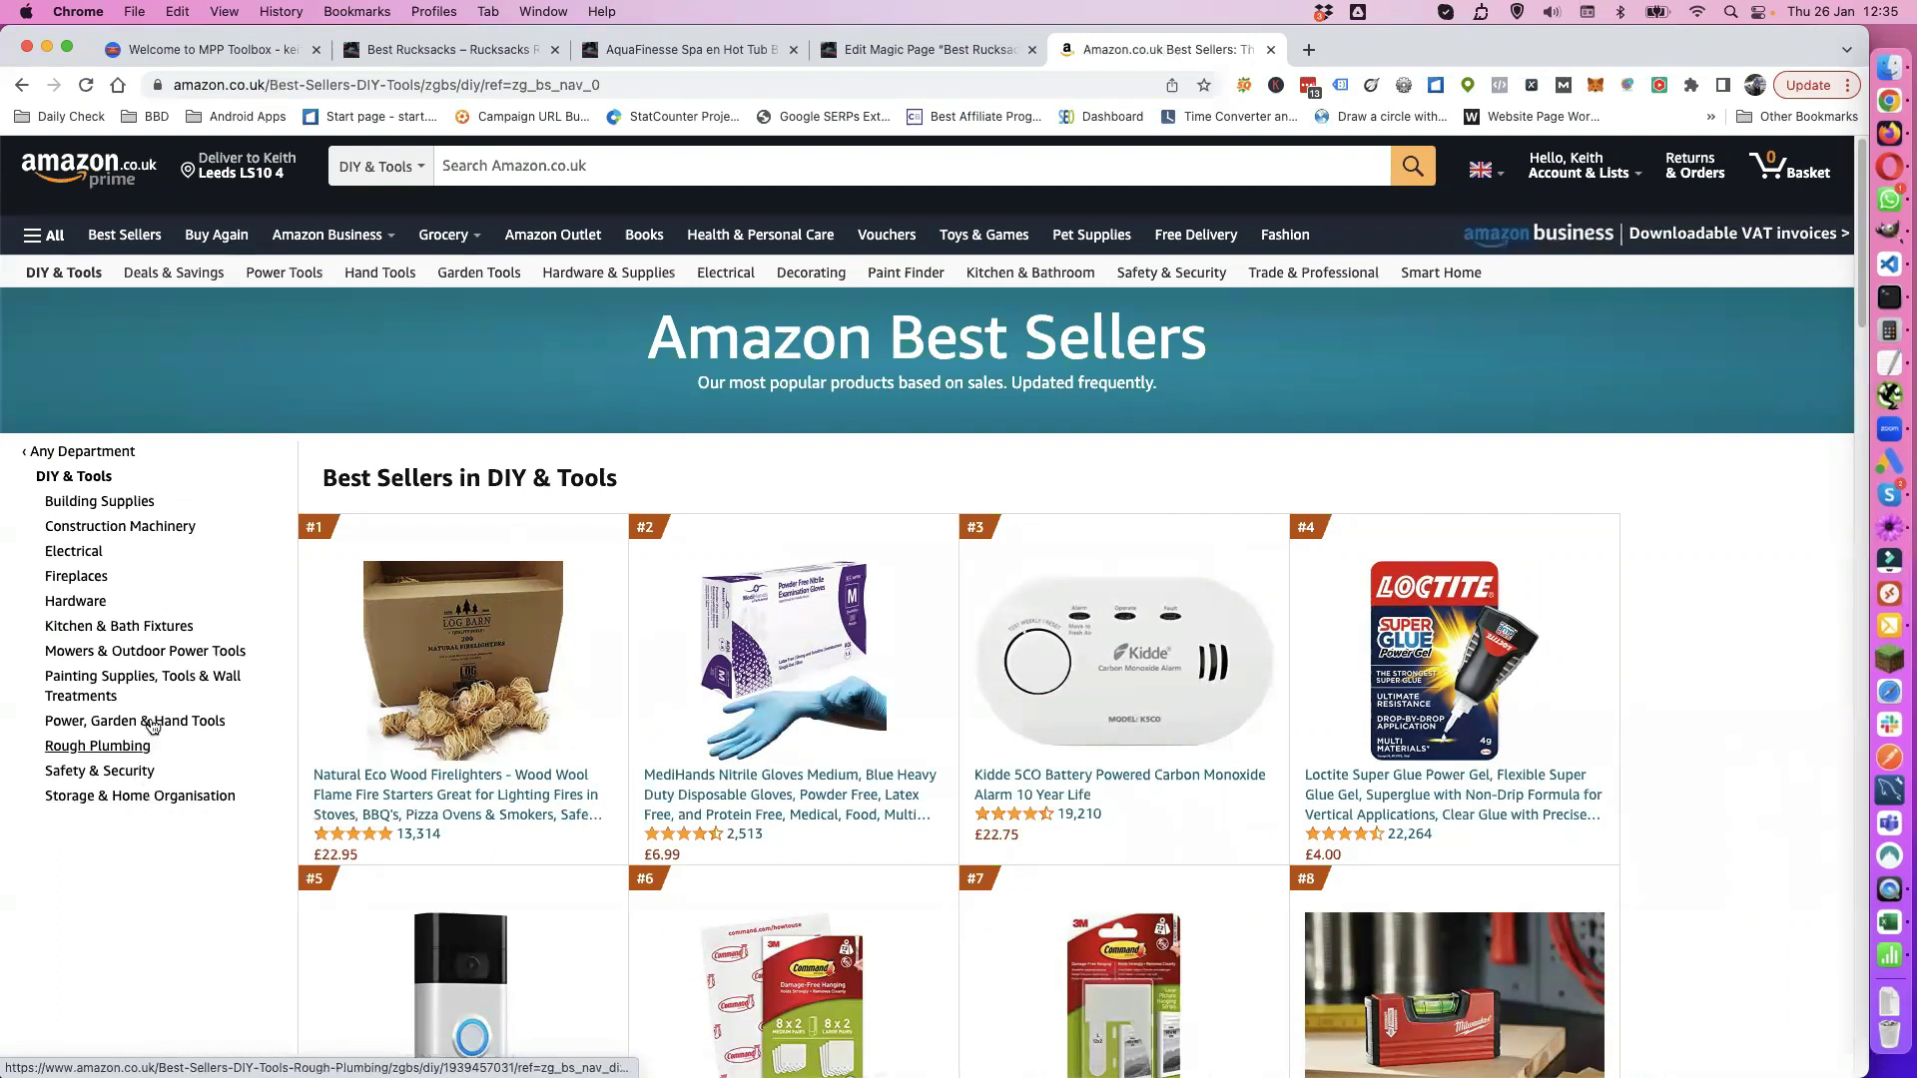
Step: Browse Amazon's Best Sellers through Home & Kitchen and Kitchen & Home Appliances to Small Kitchen Appliances, and examine the top products
click(55, 455)
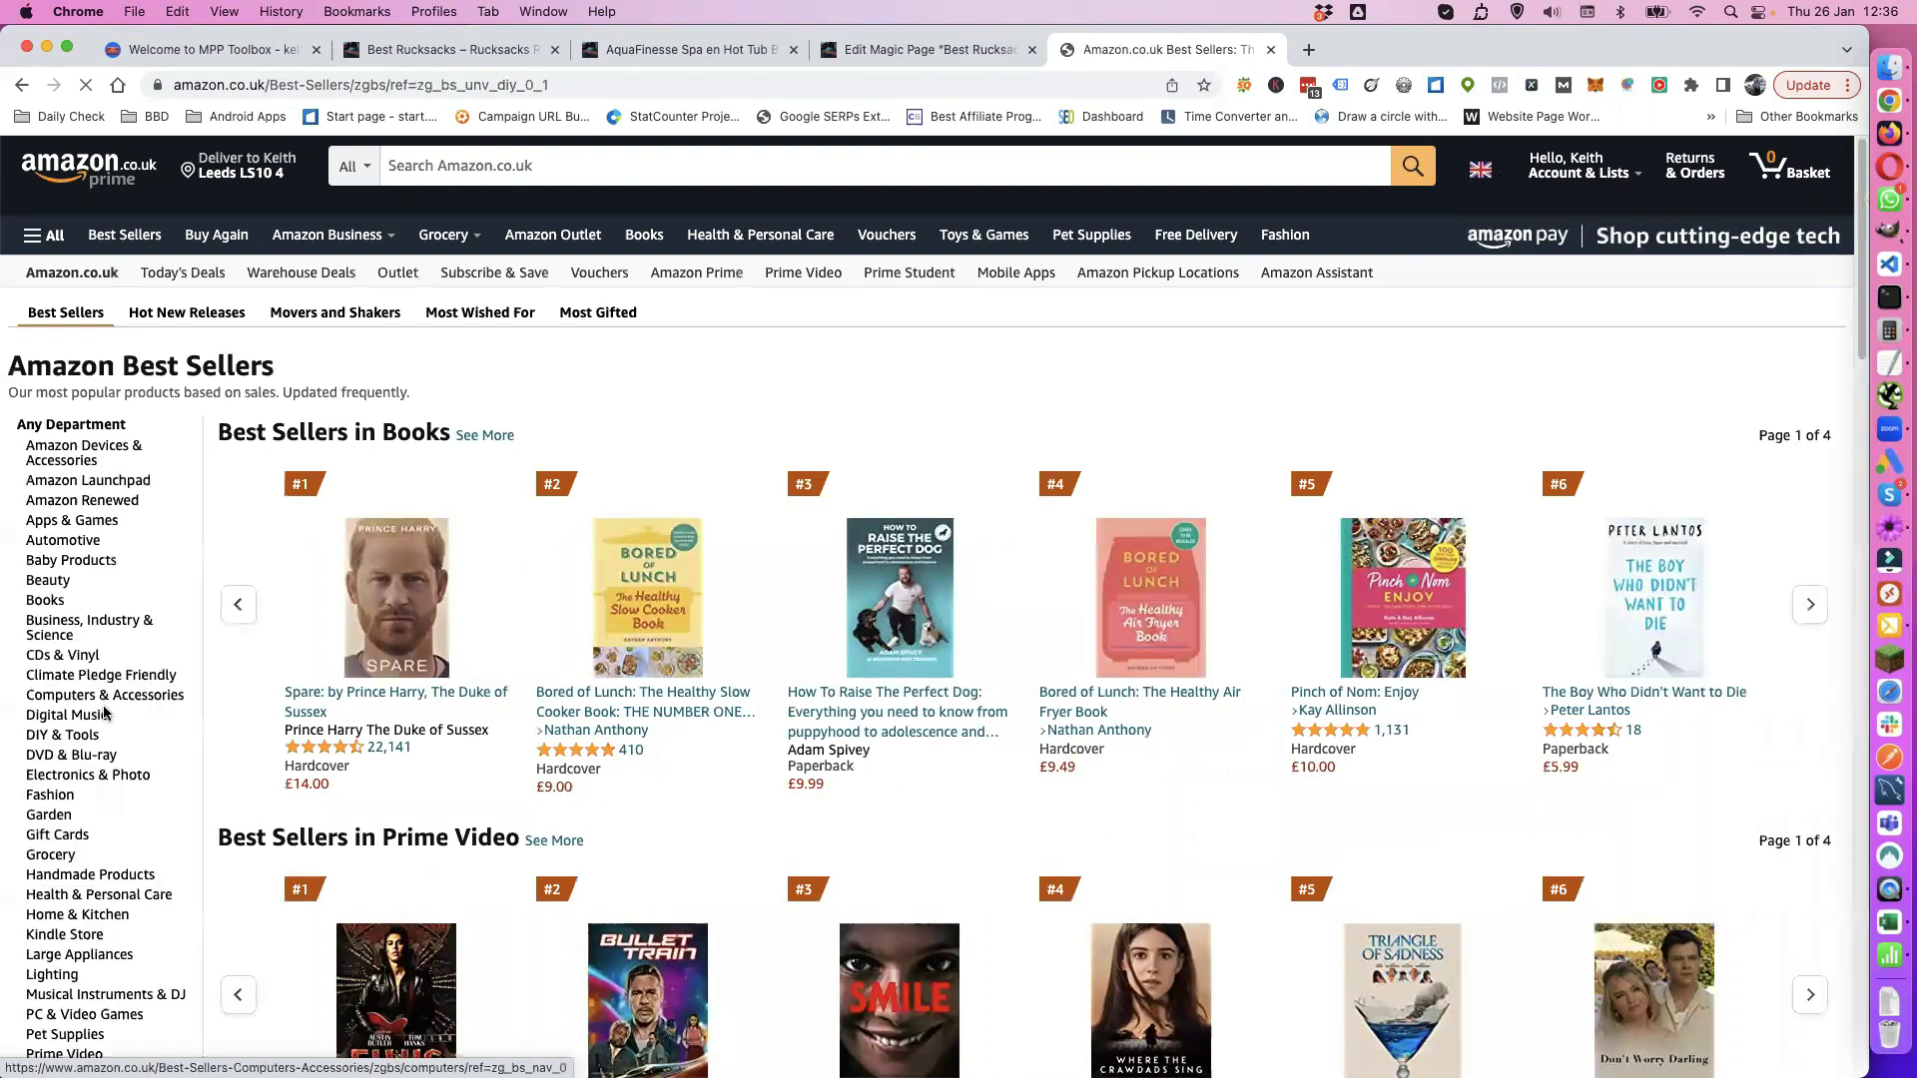
scroll(99, 692, down, 3)
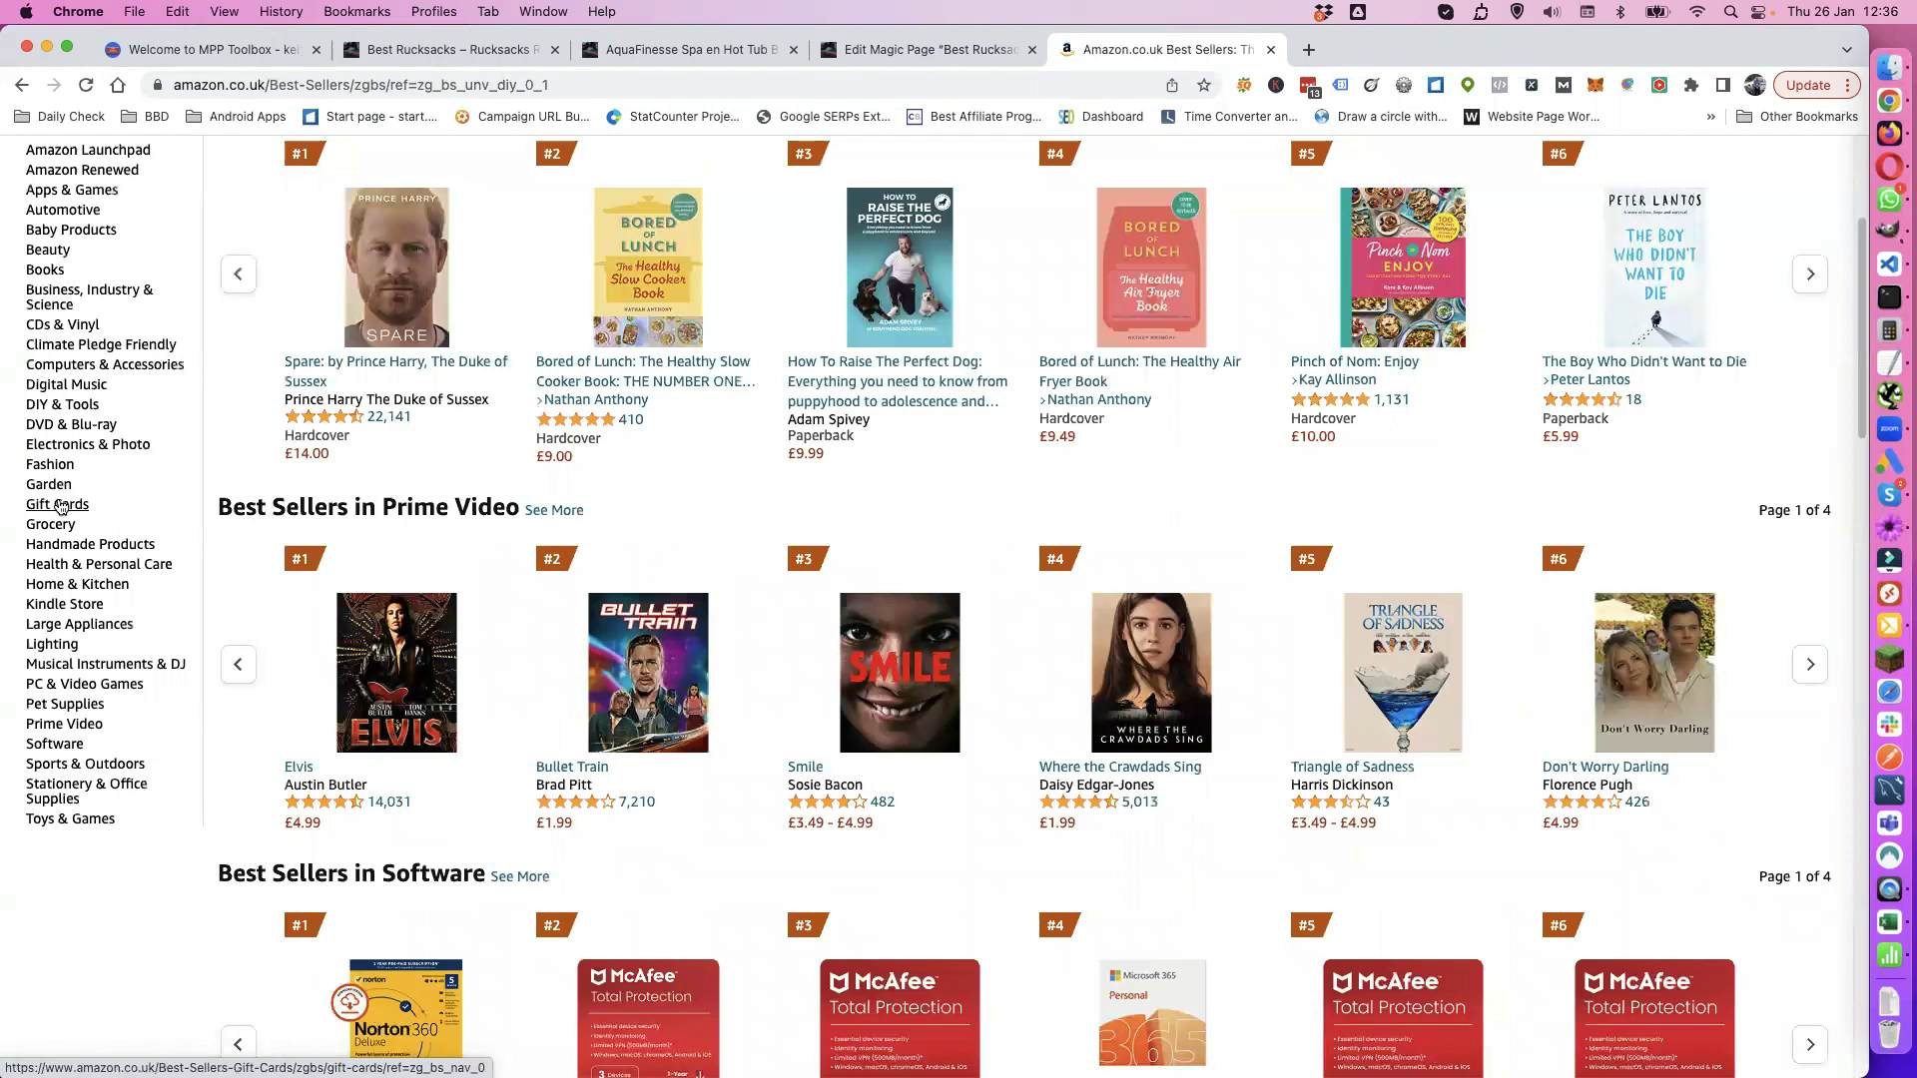
click(60, 586)
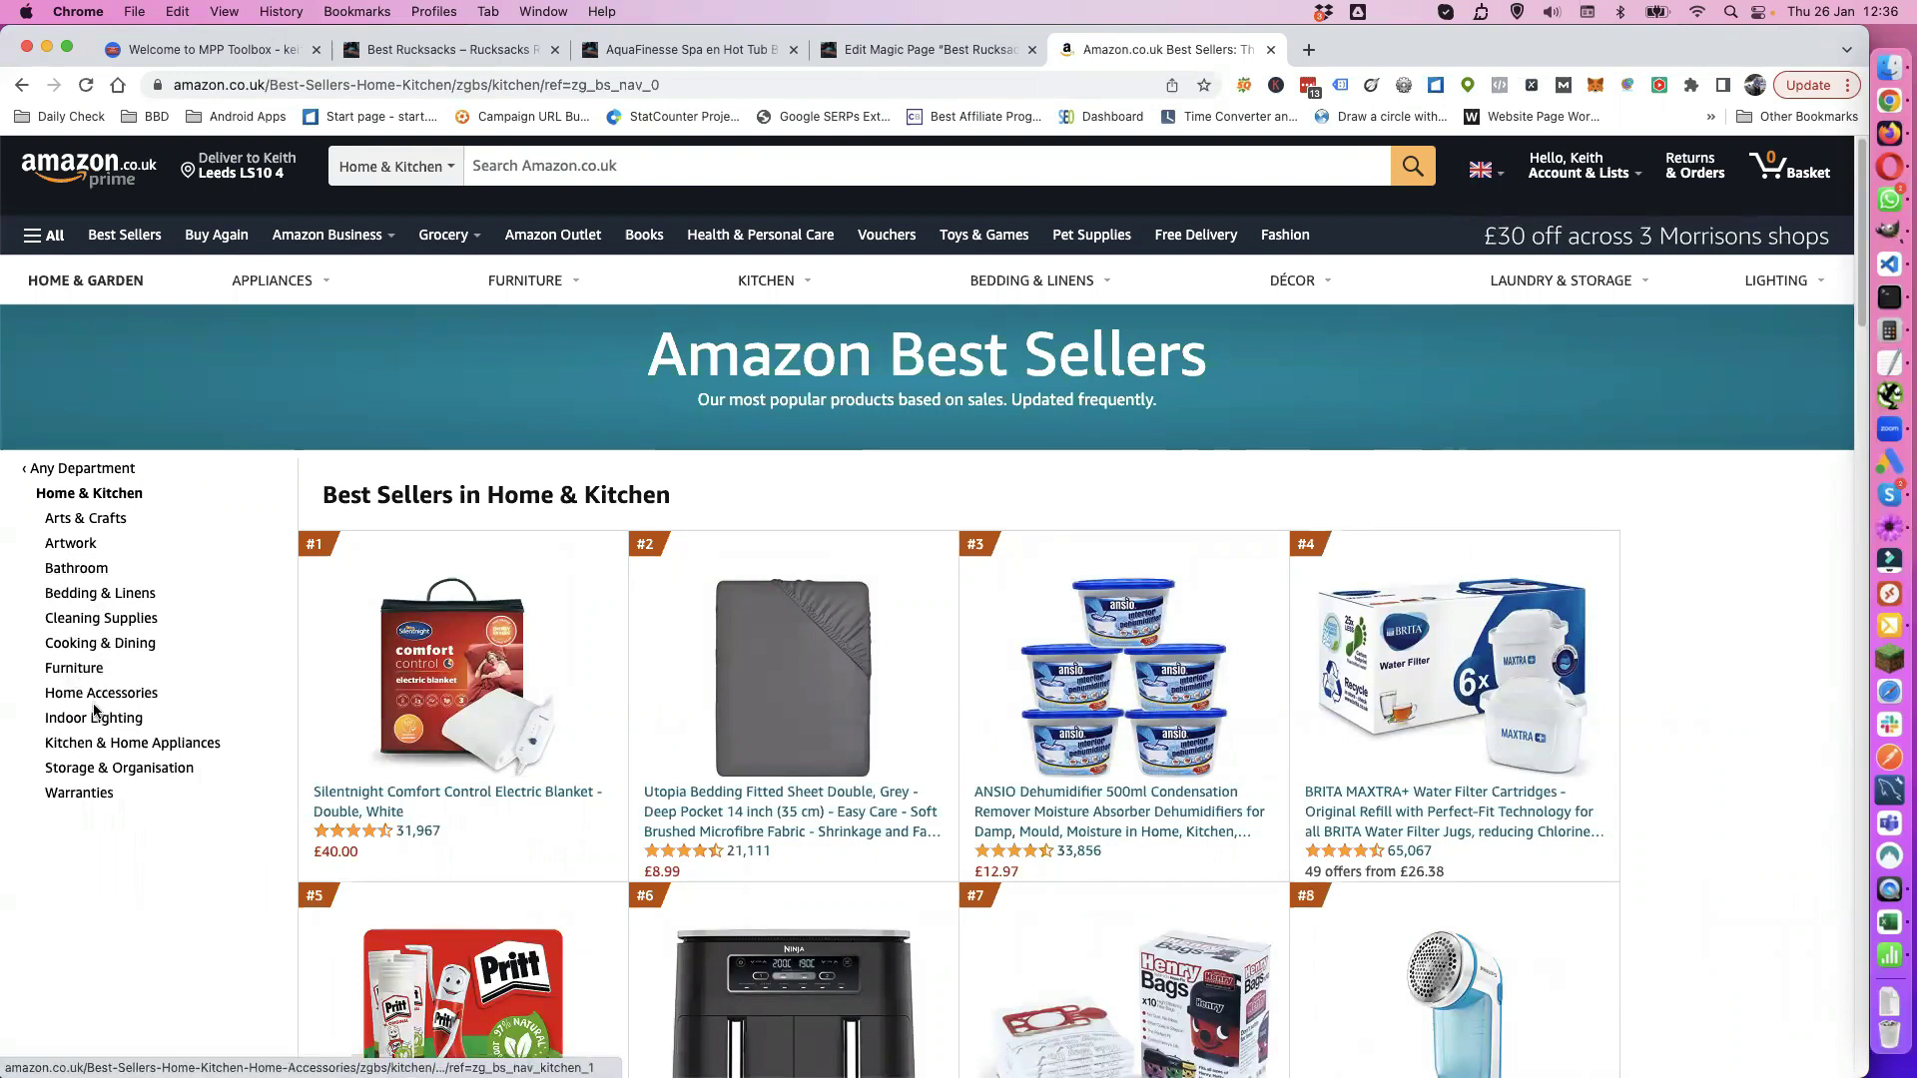
click(97, 747)
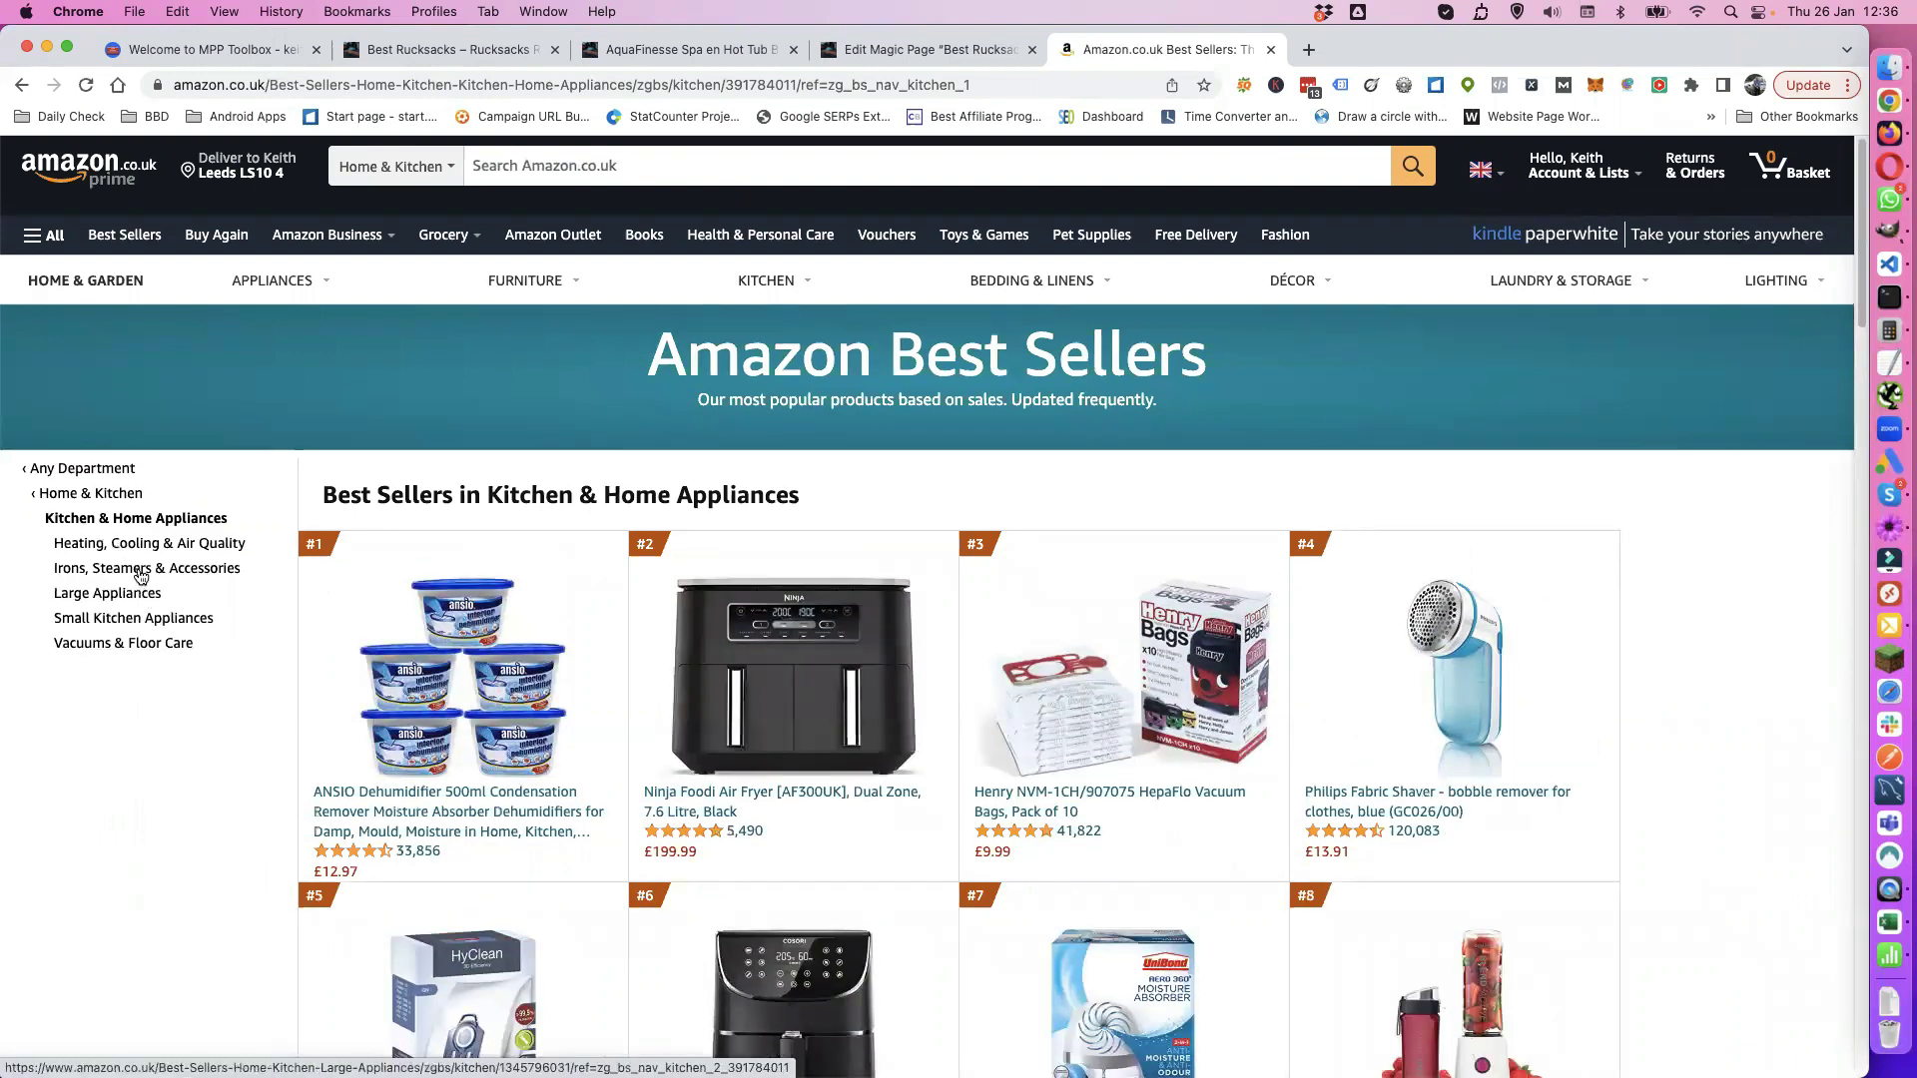
click(121, 619)
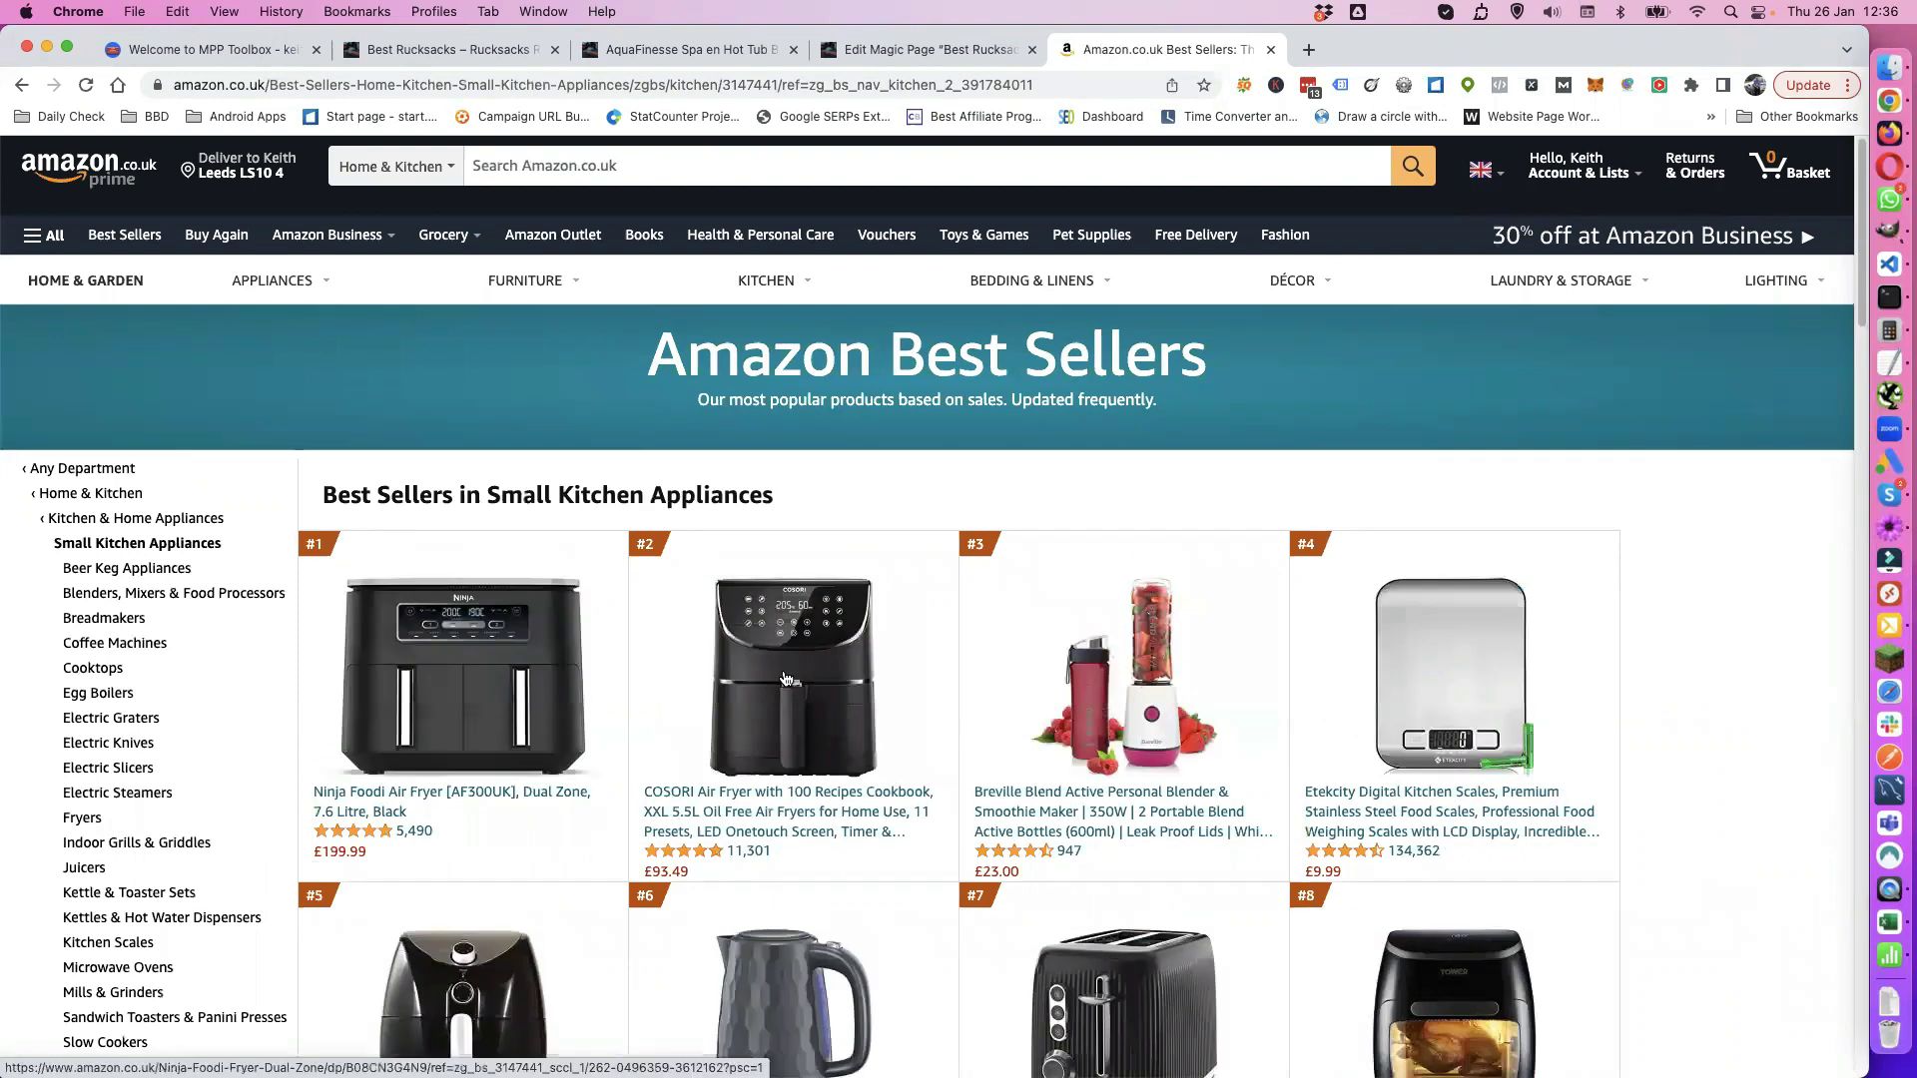
scroll(596, 777, down, 1)
scroll(596, 776, down, 4)
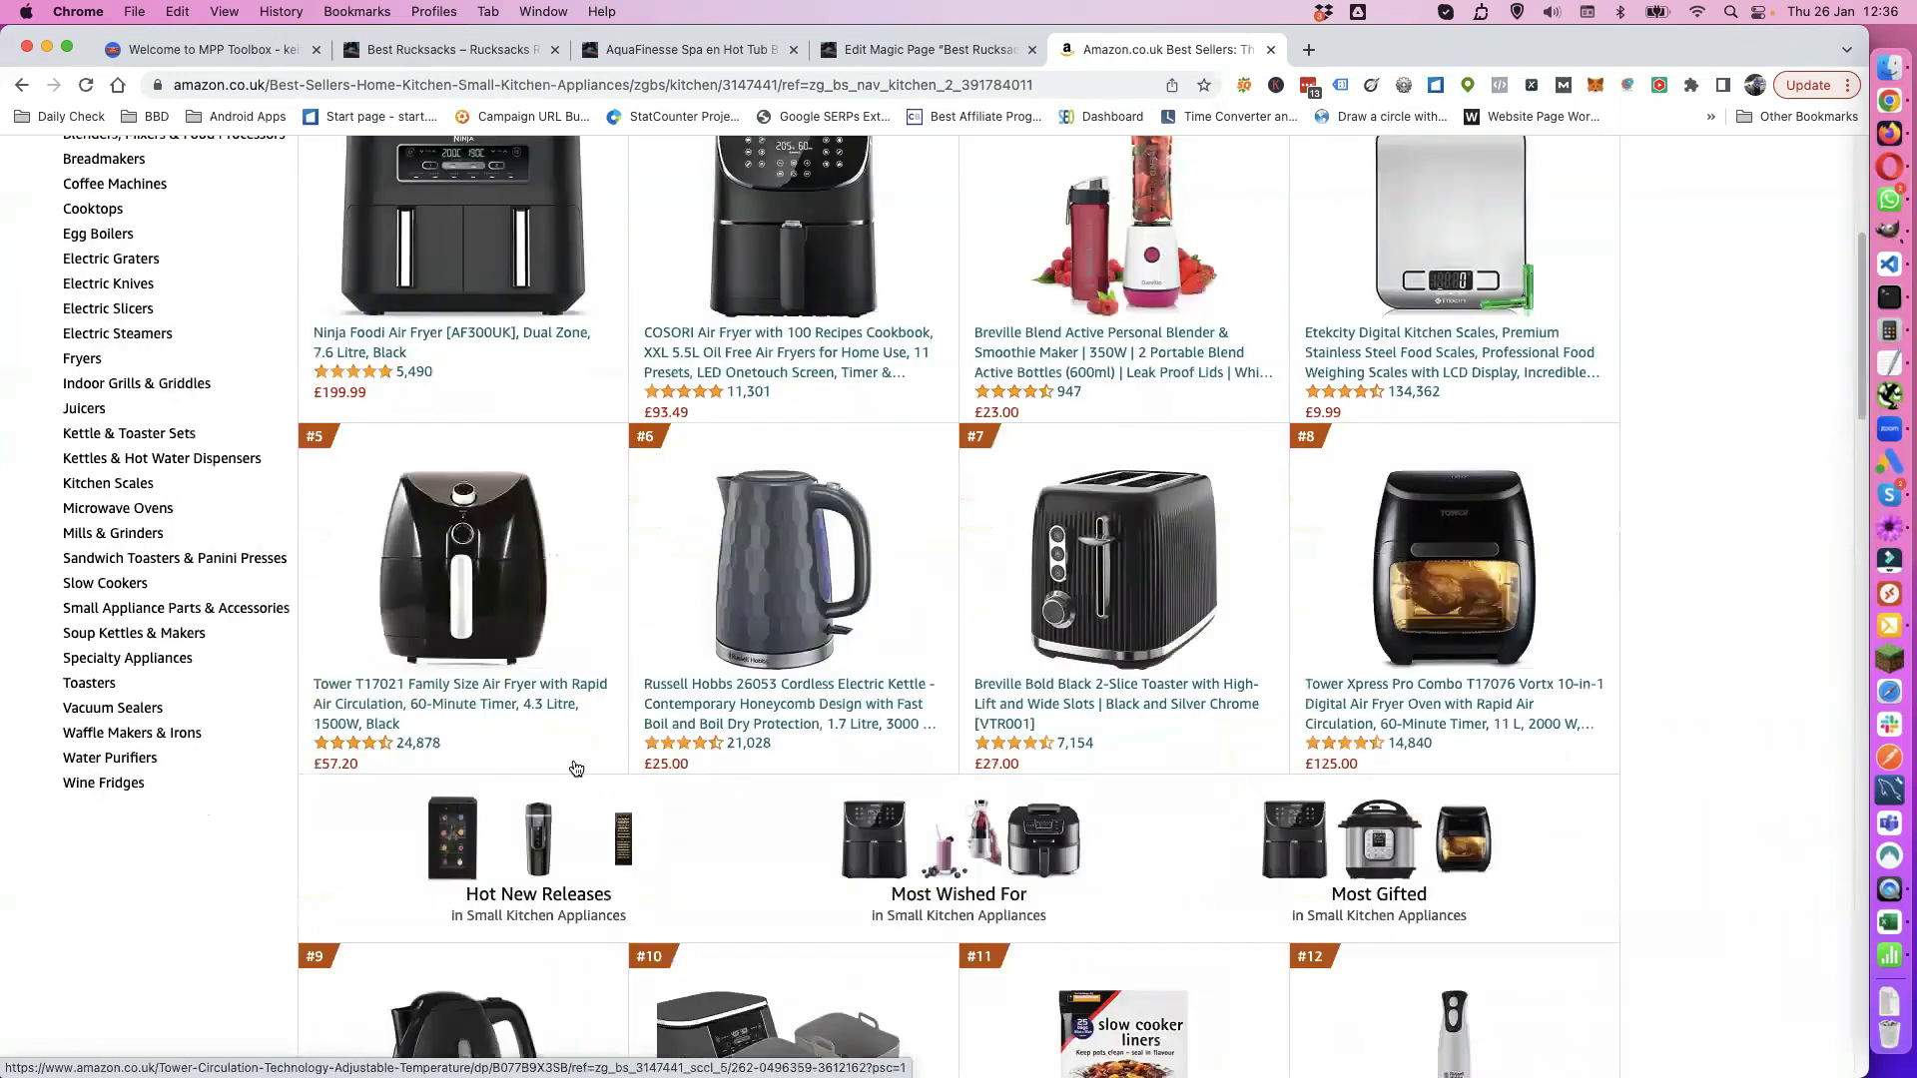
scroll(584, 774, up, 5)
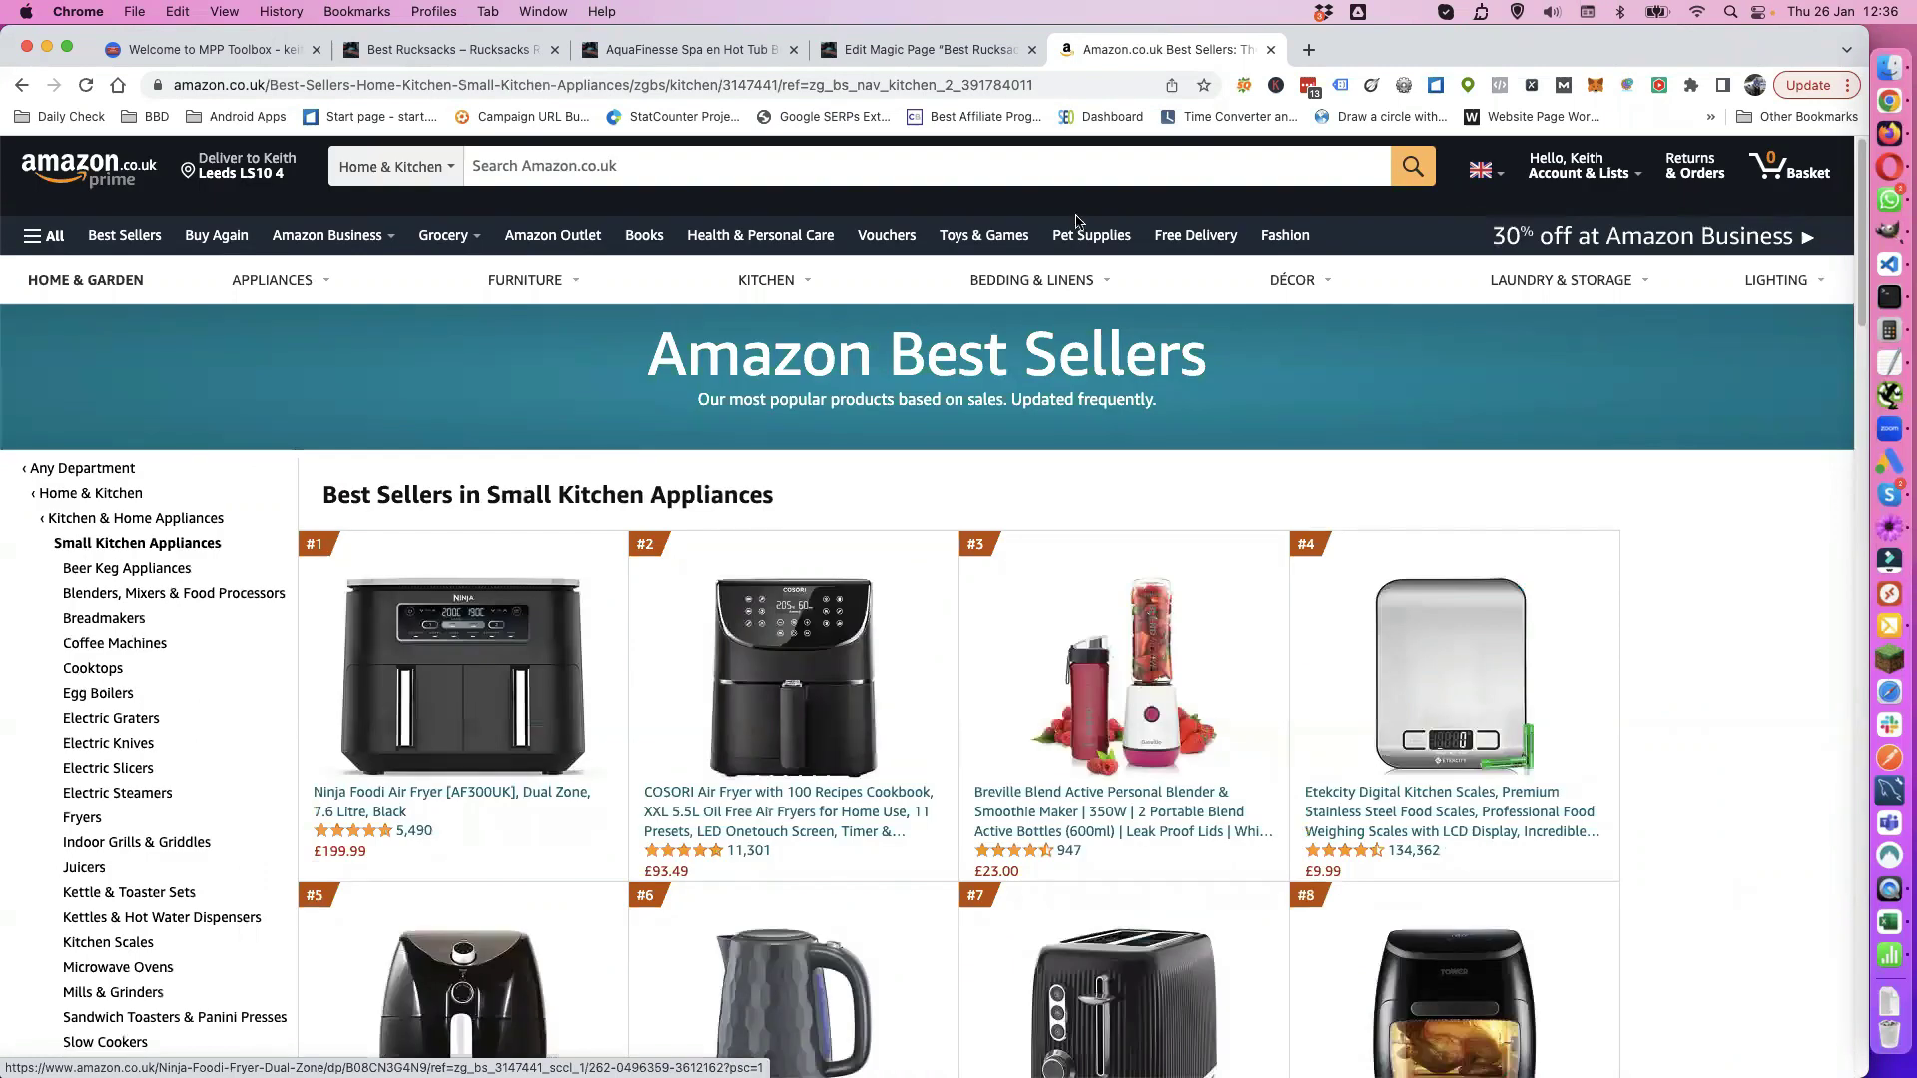
Step: Return to the Best Rucksacks template and open the company-name, homepage-h1, homepage-tagline and category-name xFields for editing
click(916, 58)
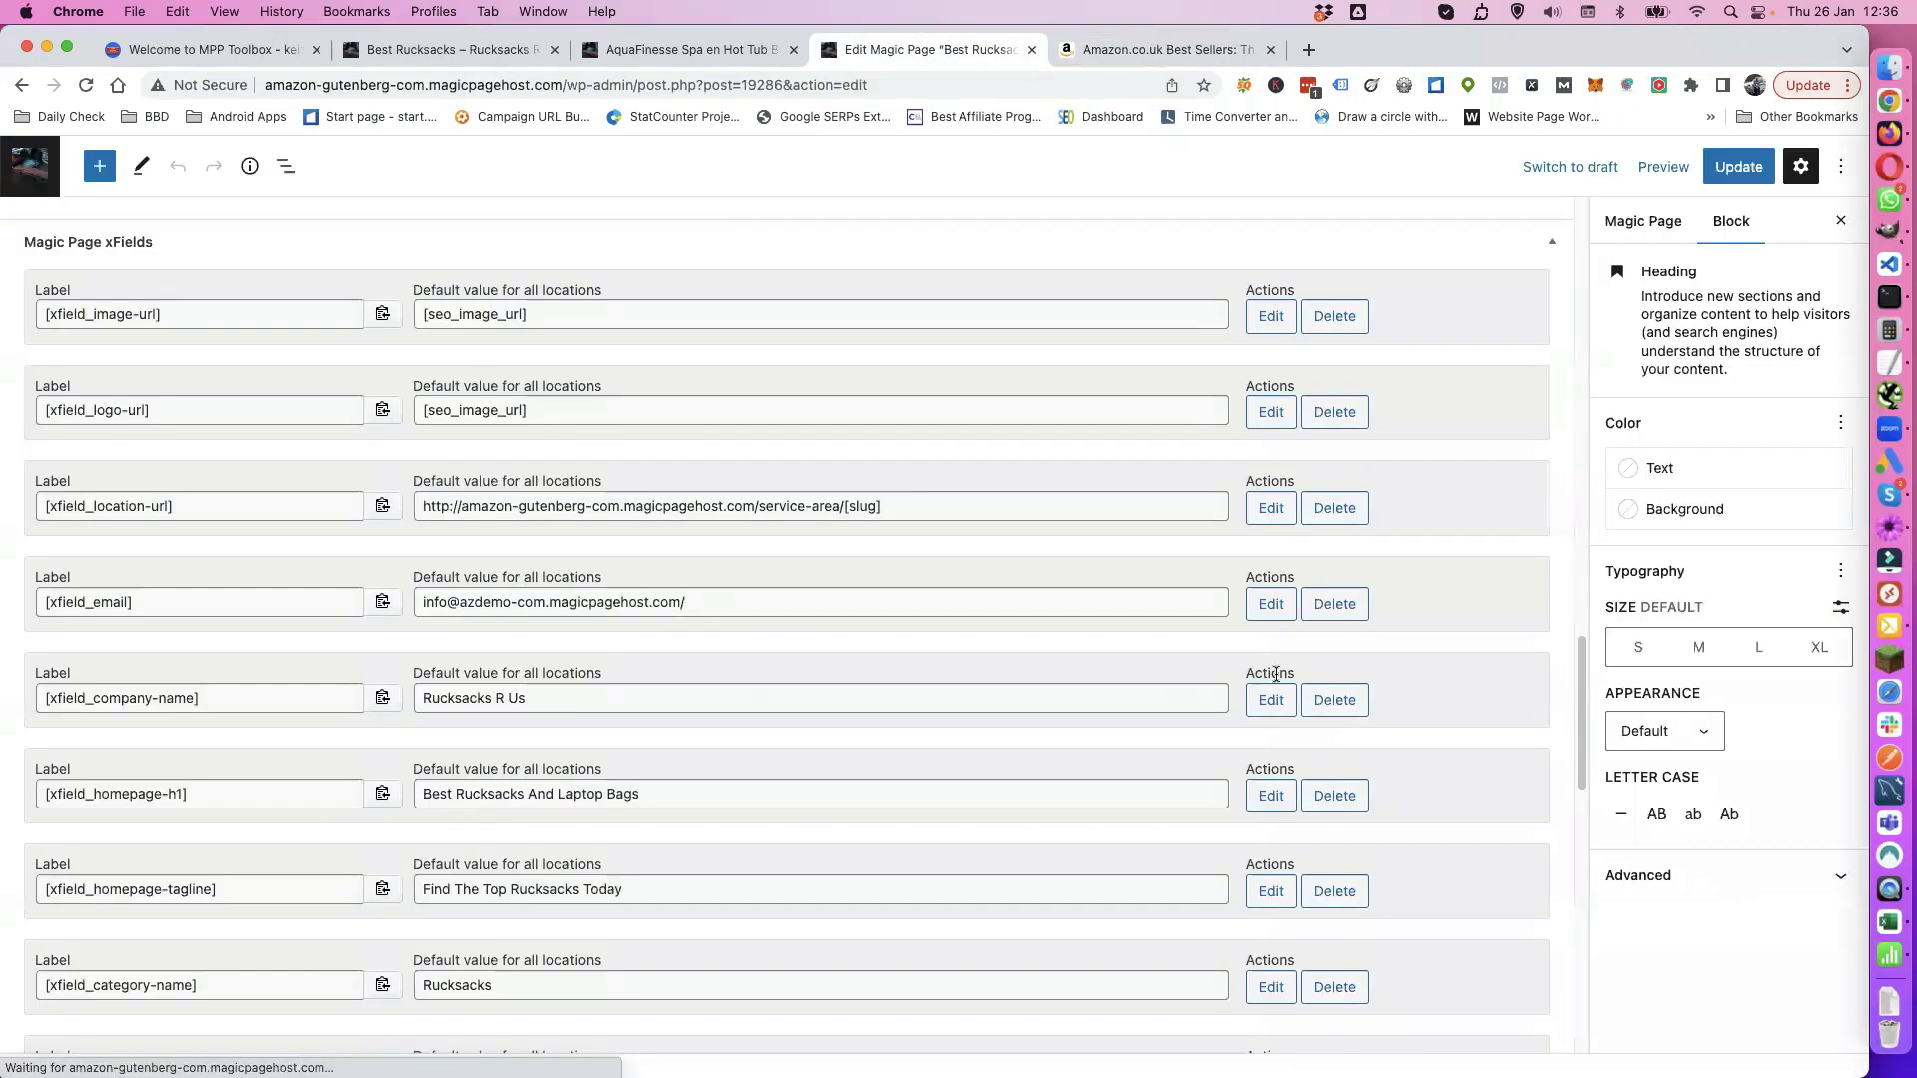
click(1271, 704)
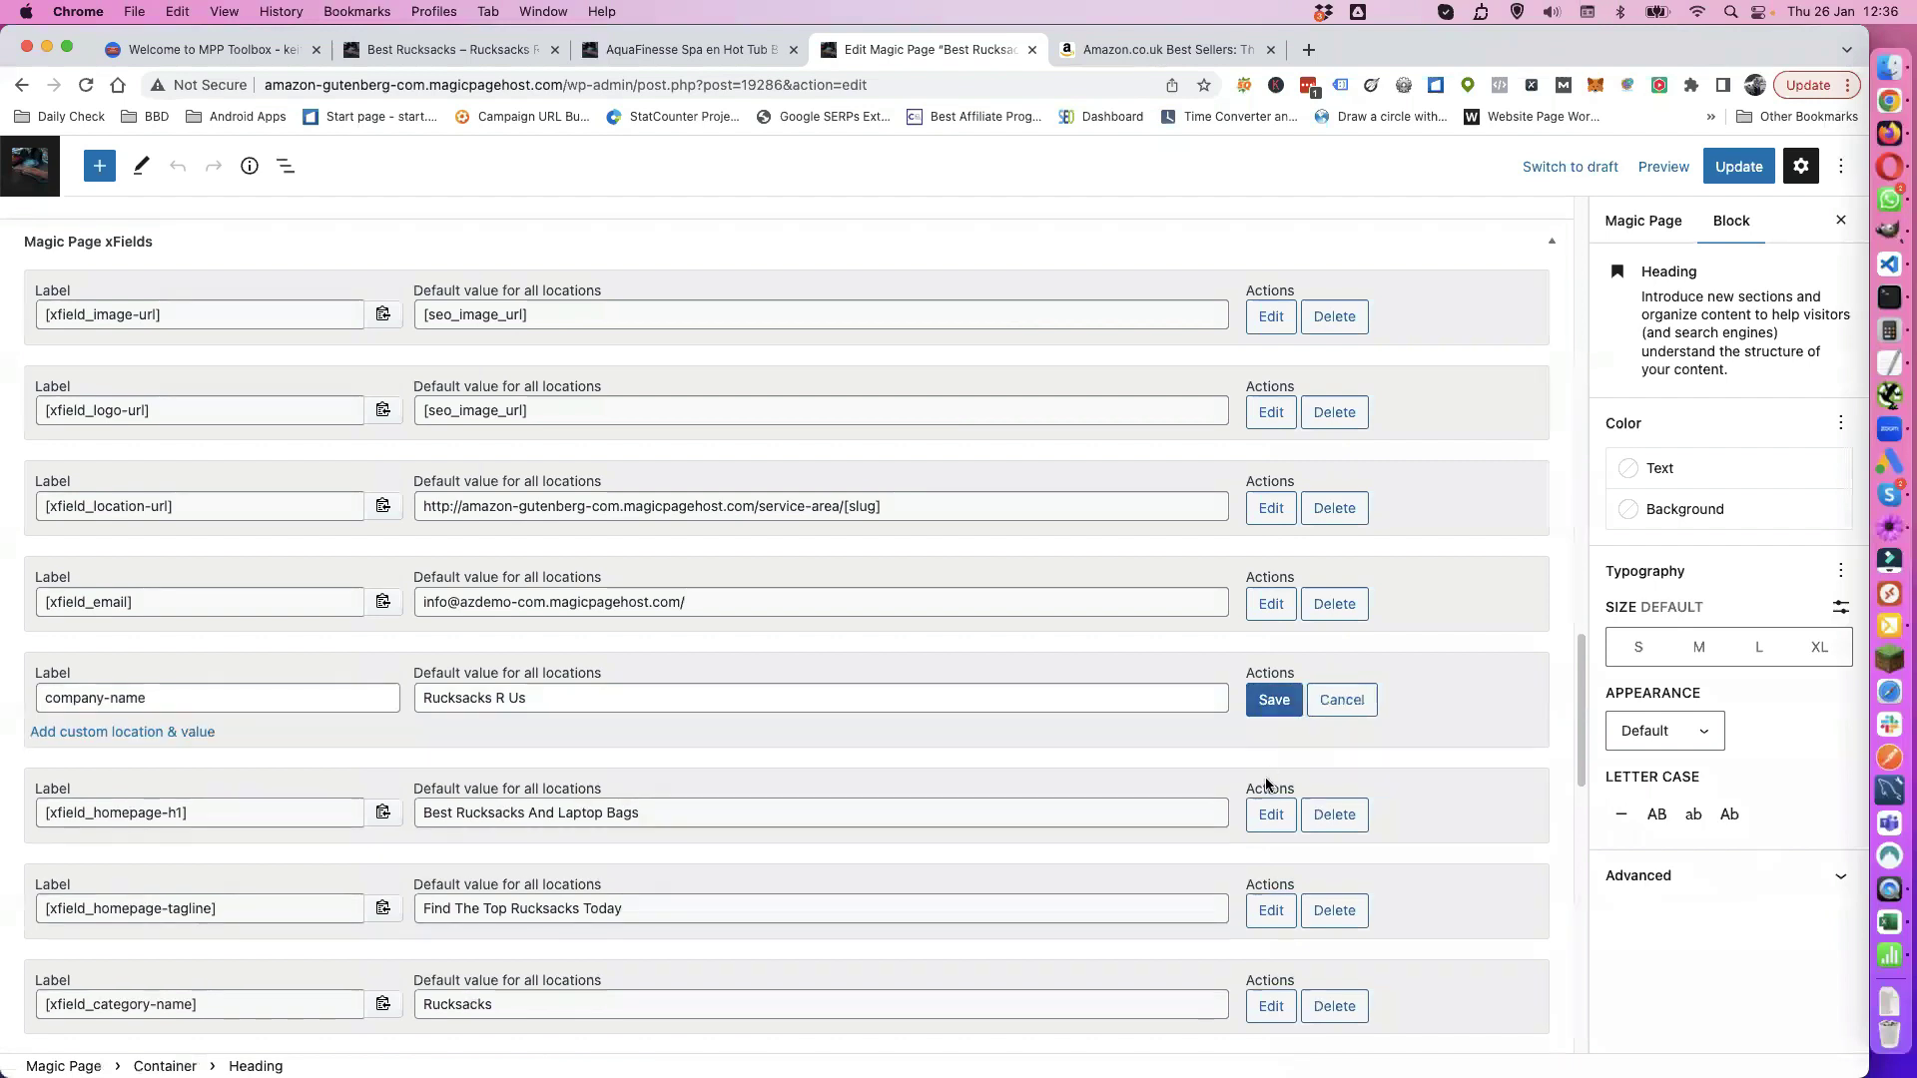
click(1270, 813)
click(1270, 930)
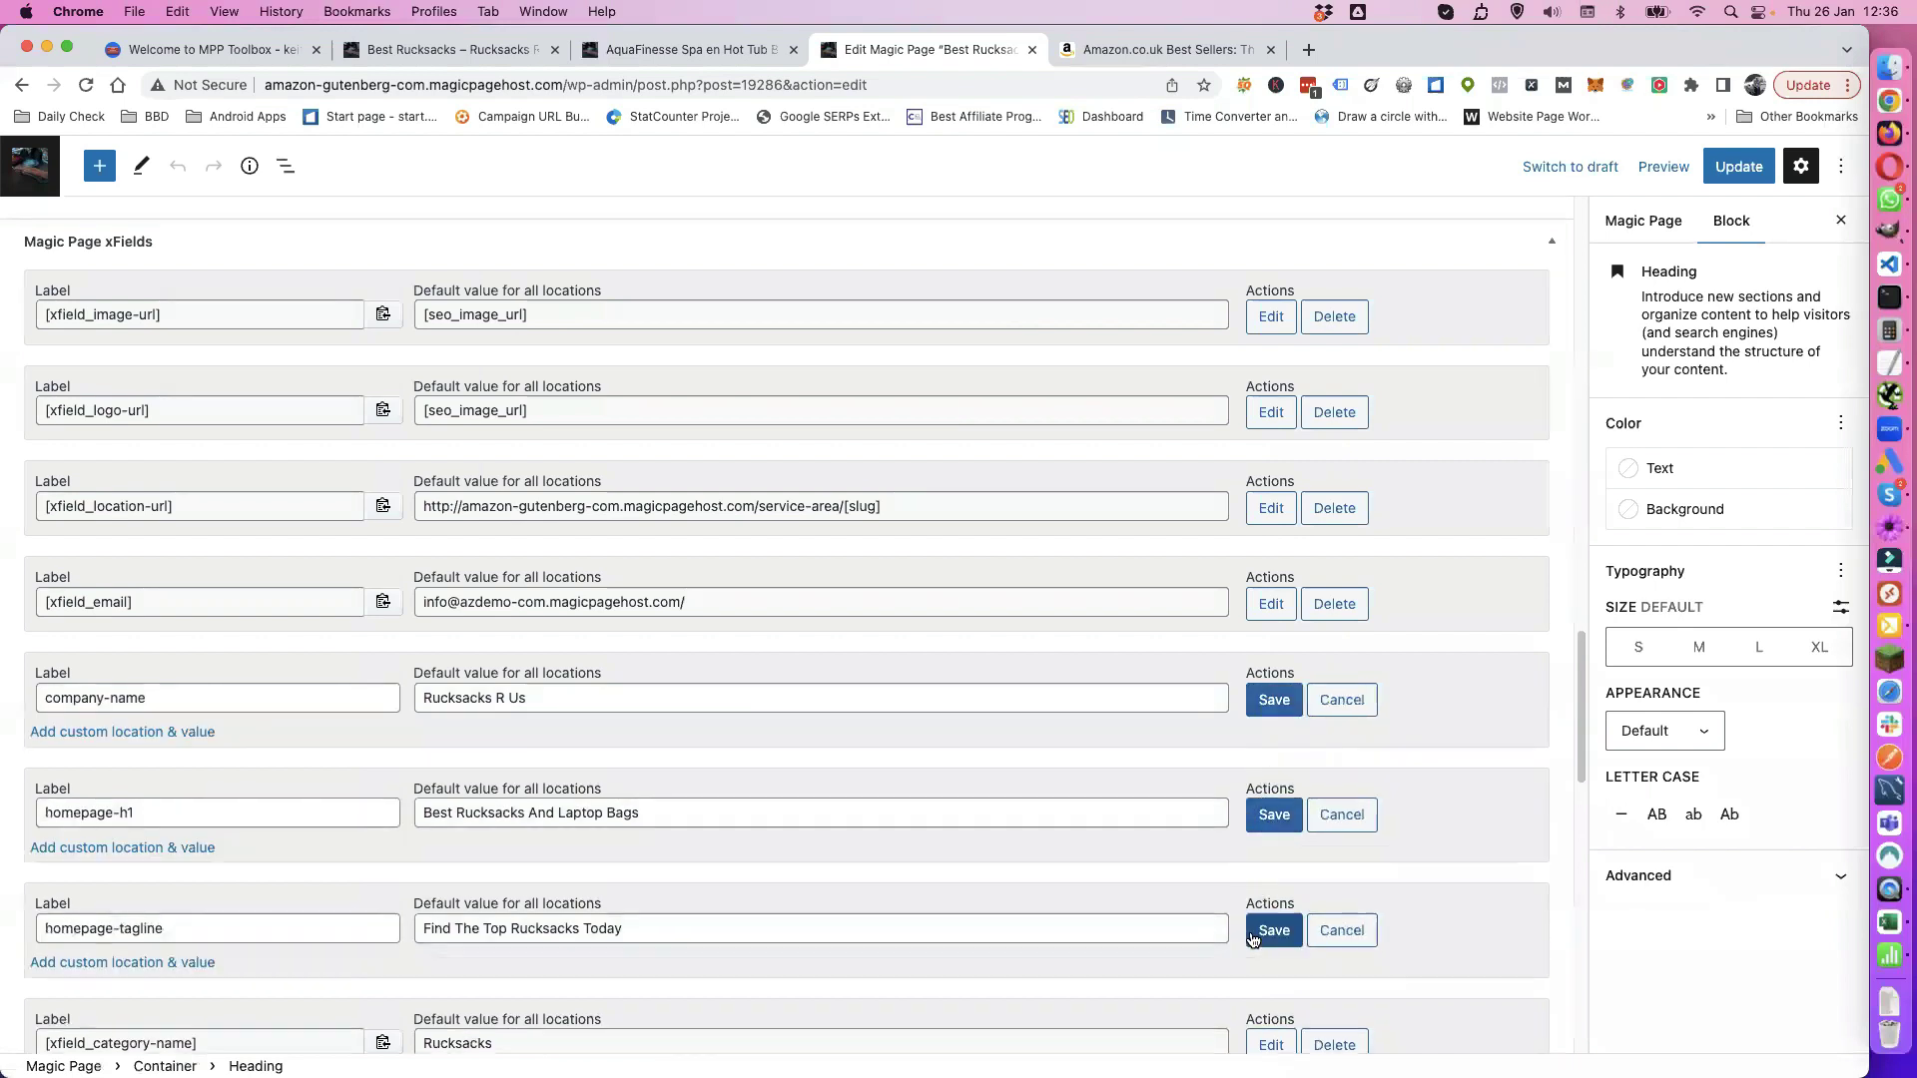
scroll(1148, 913, down, 2)
click(1270, 937)
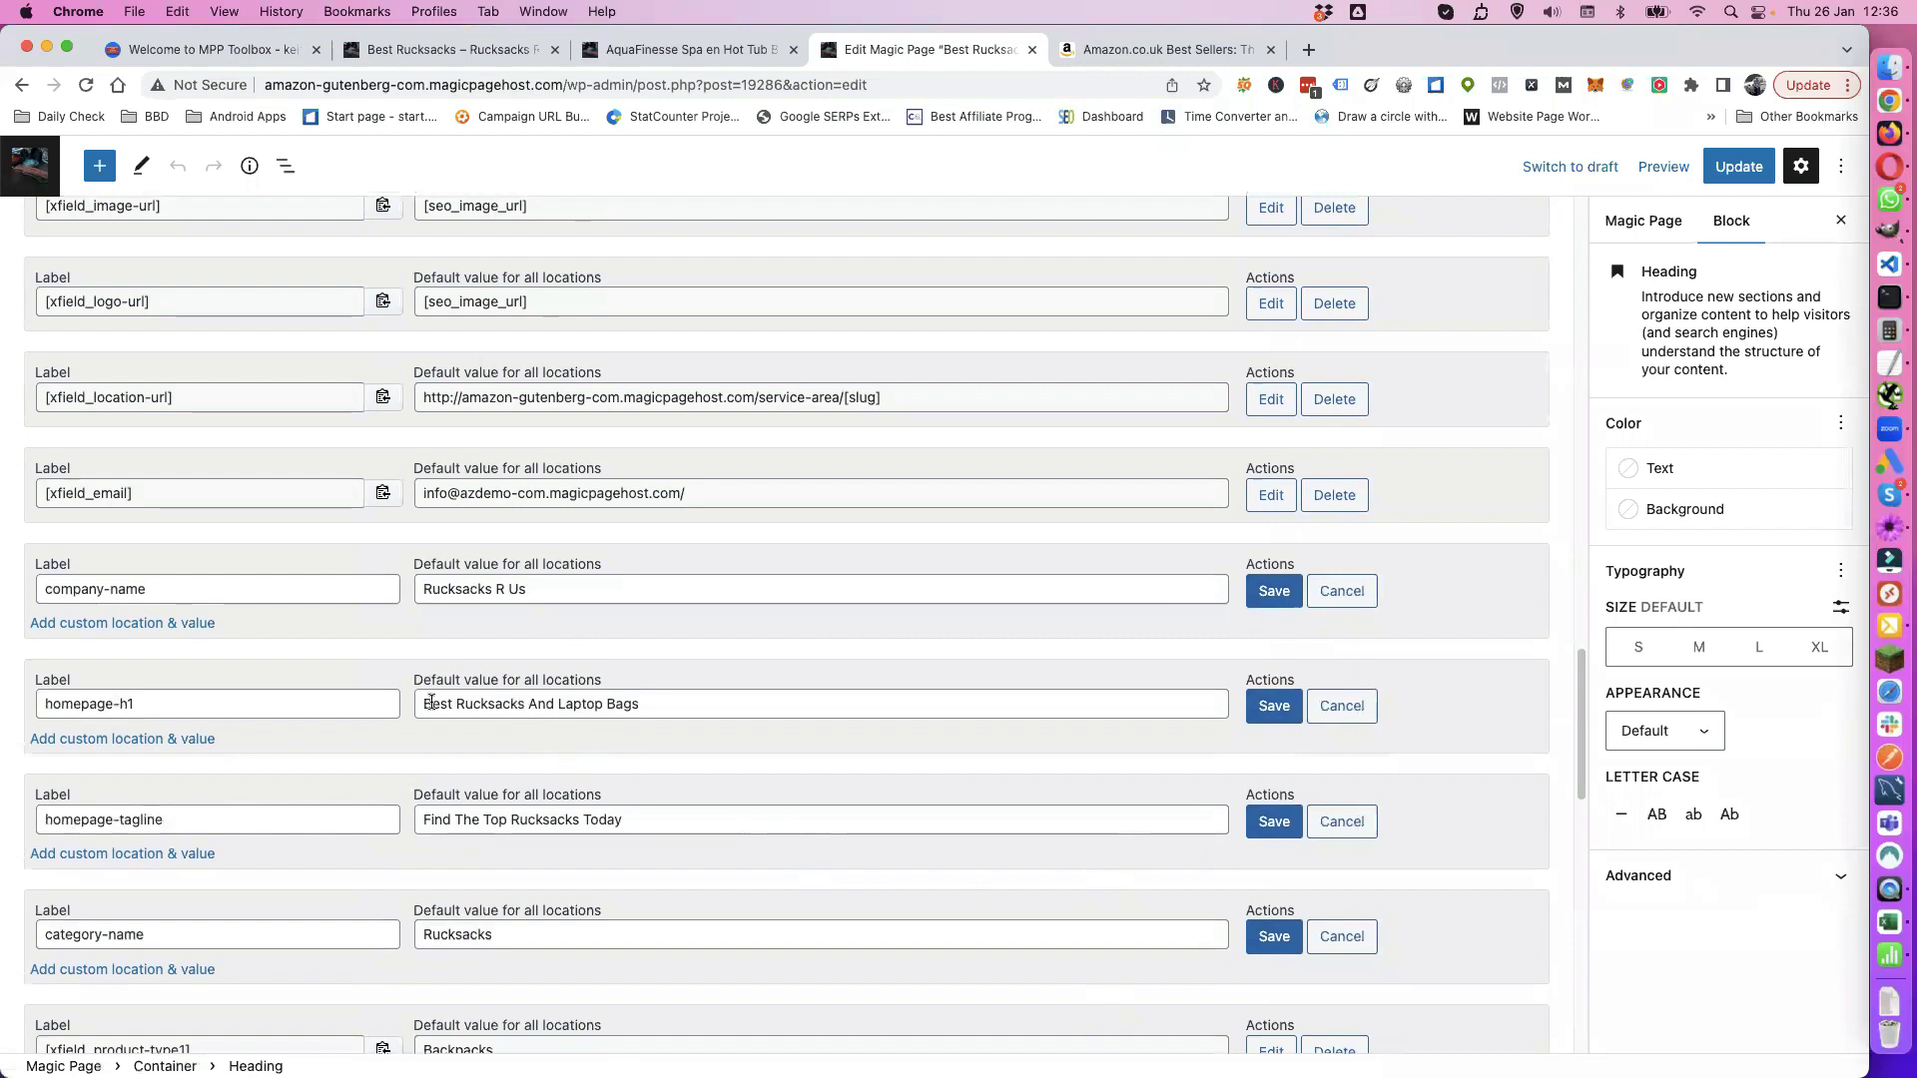
Step: Set the default value of the company-name xField to "Air Fryers R Us"
drag(419, 585, 489, 589)
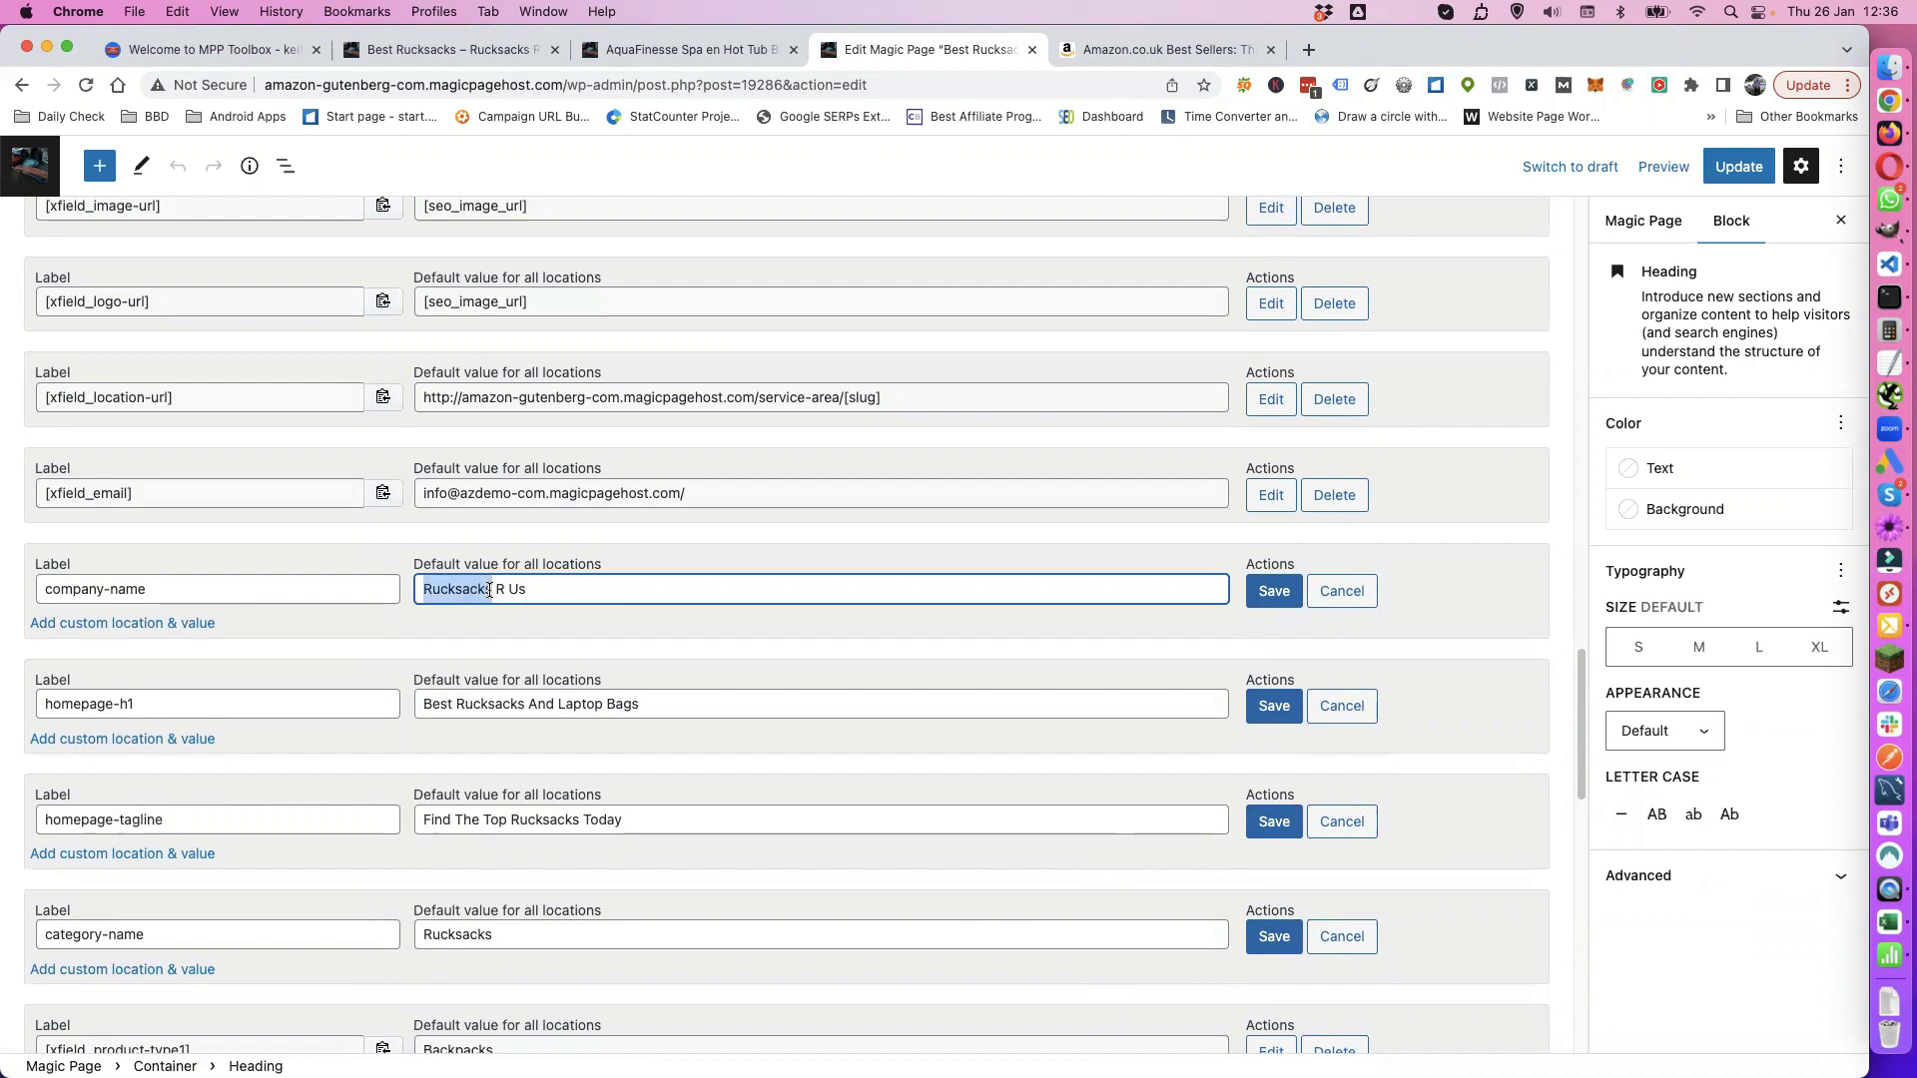
text(Airre)
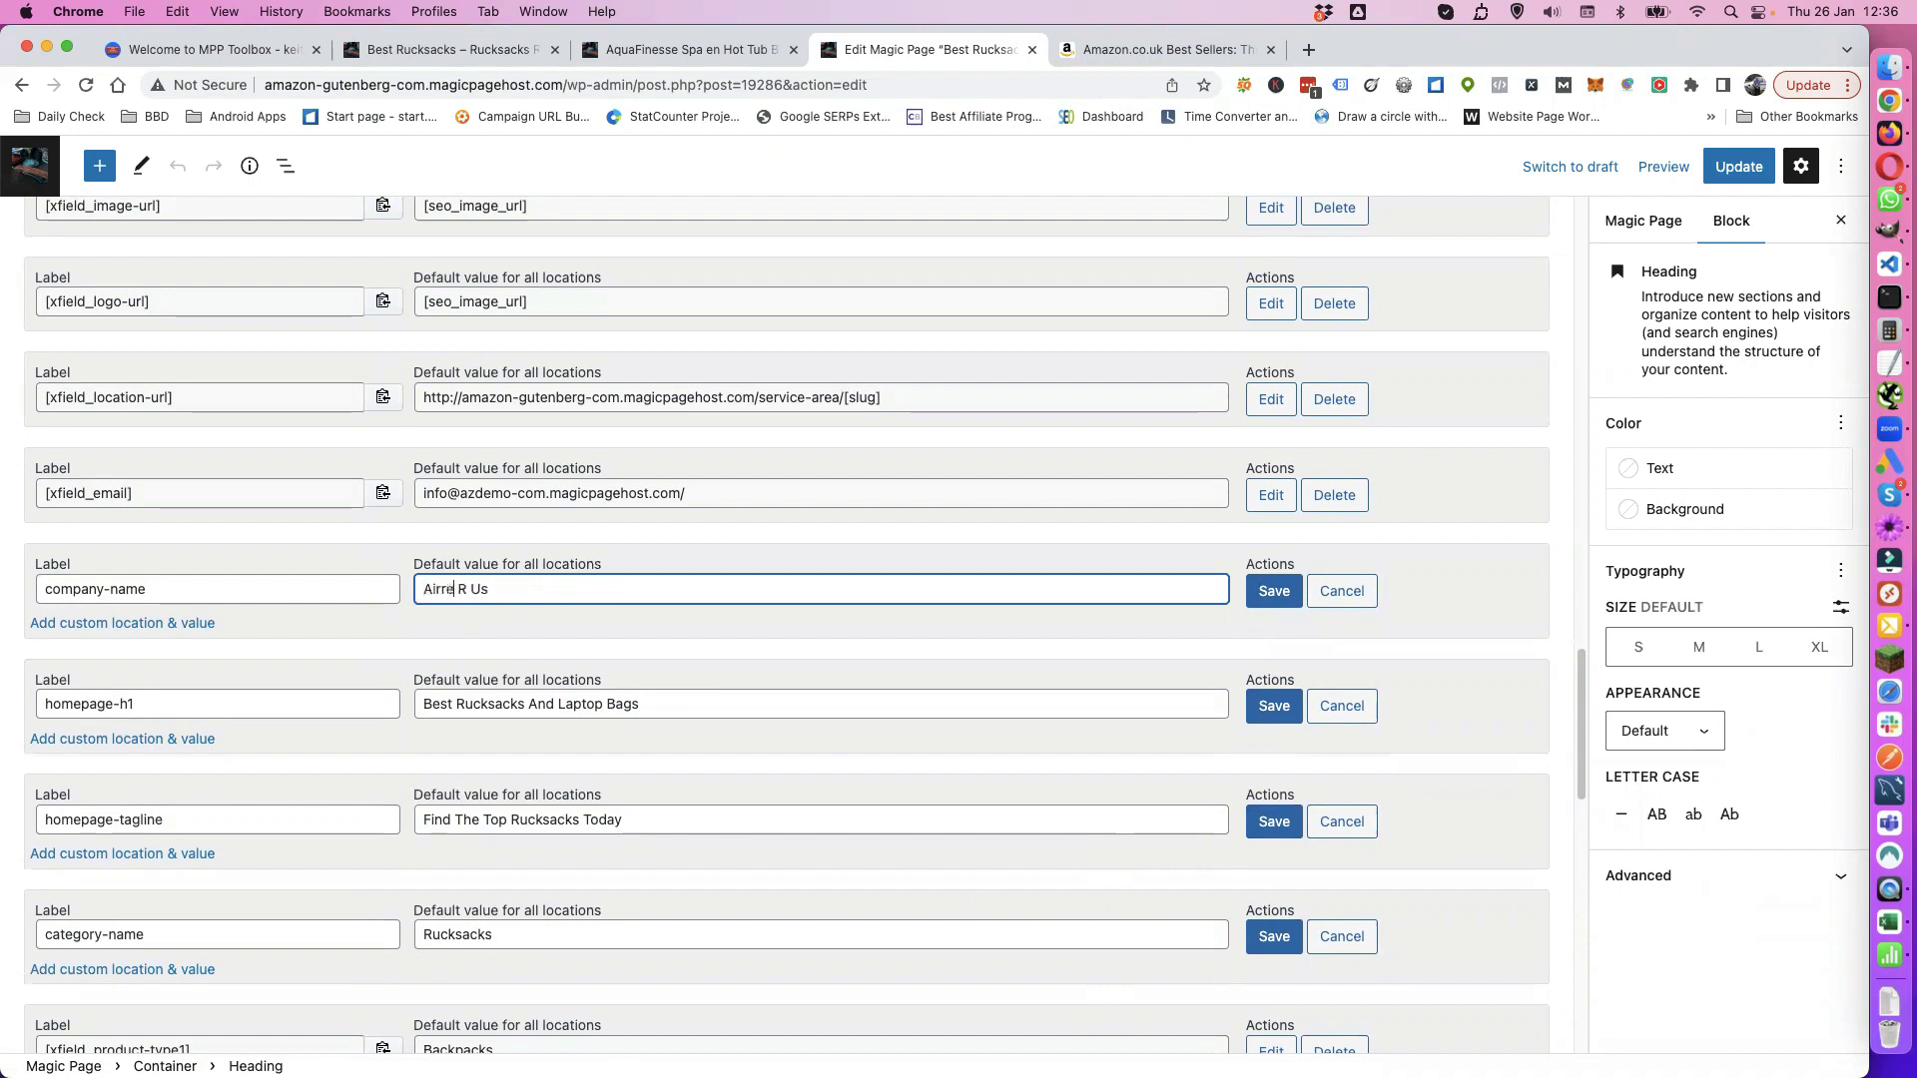
key(BackSpace)
key(BackSpace)
text(Fryers)
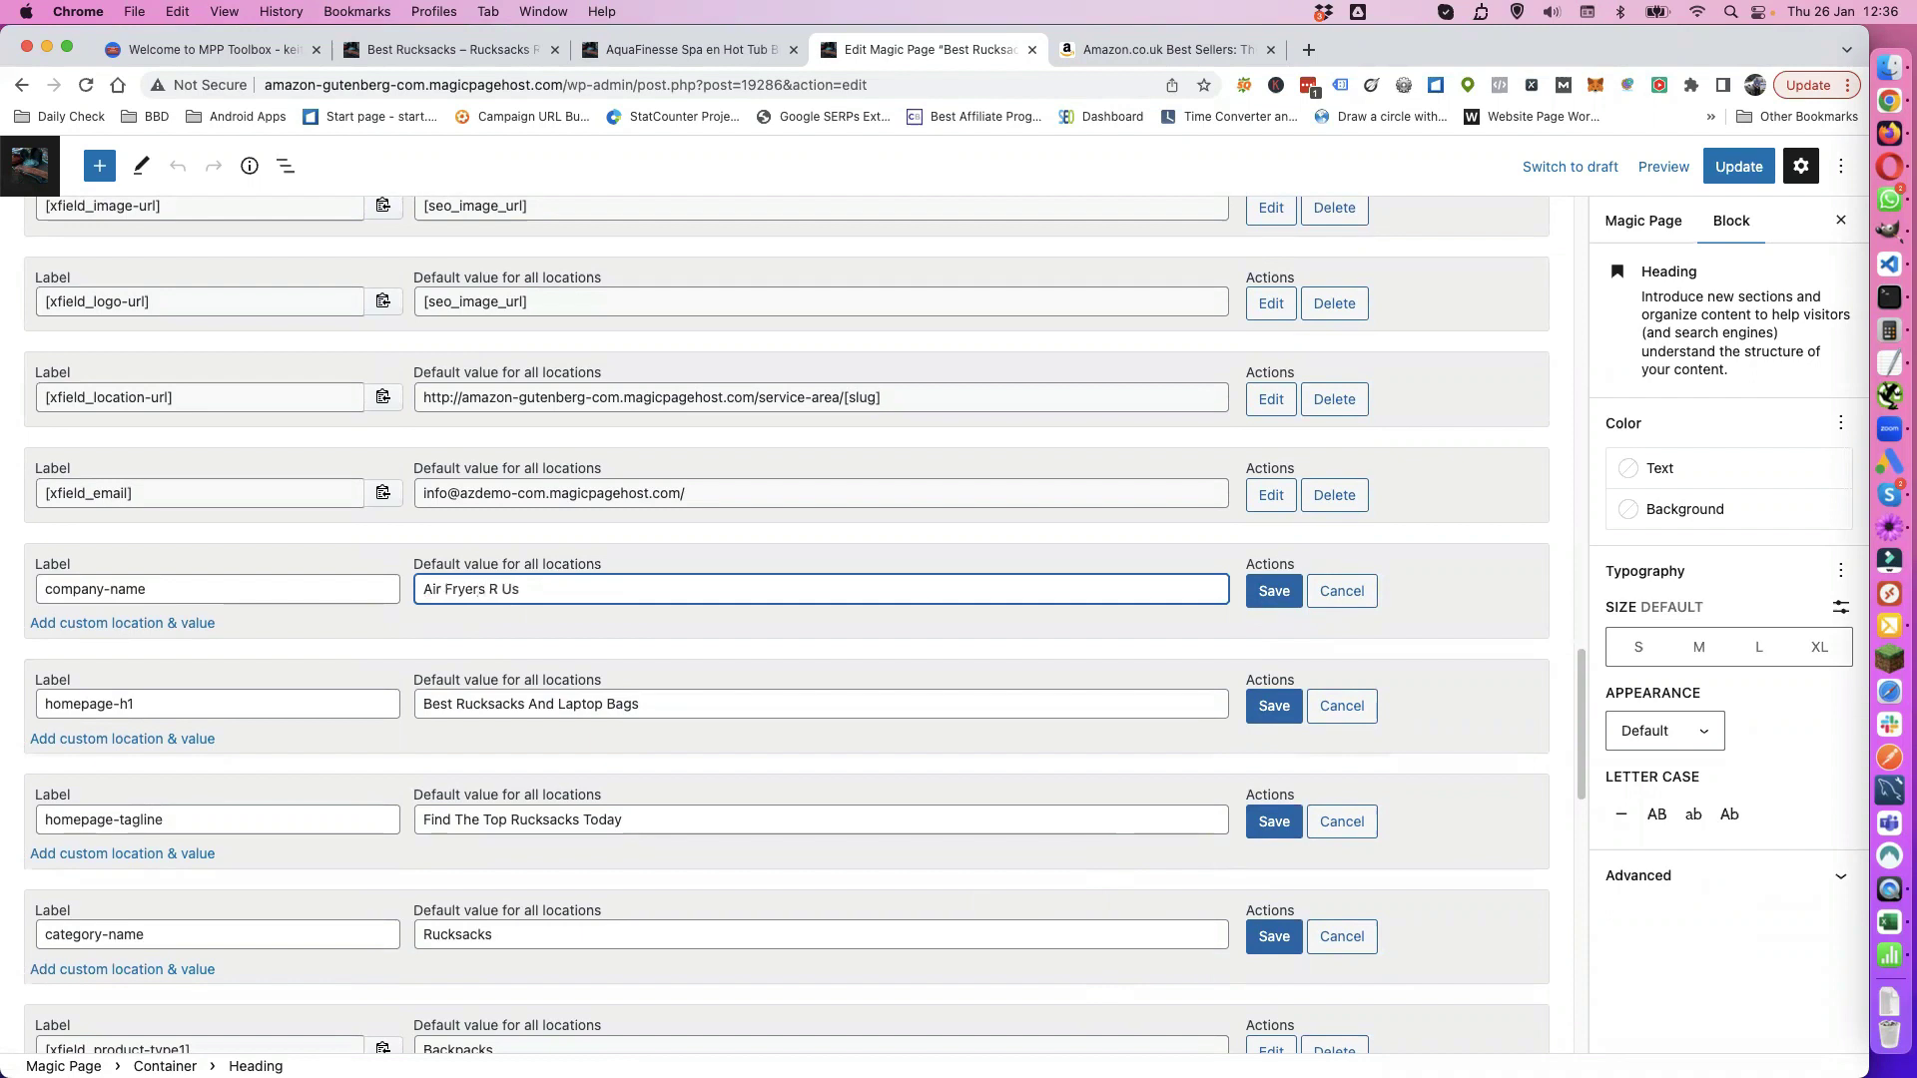
Step: Set the homepage-h1 xField to "Best Air Fryers On The Market" and save both it and the company-name xField
click(481, 703)
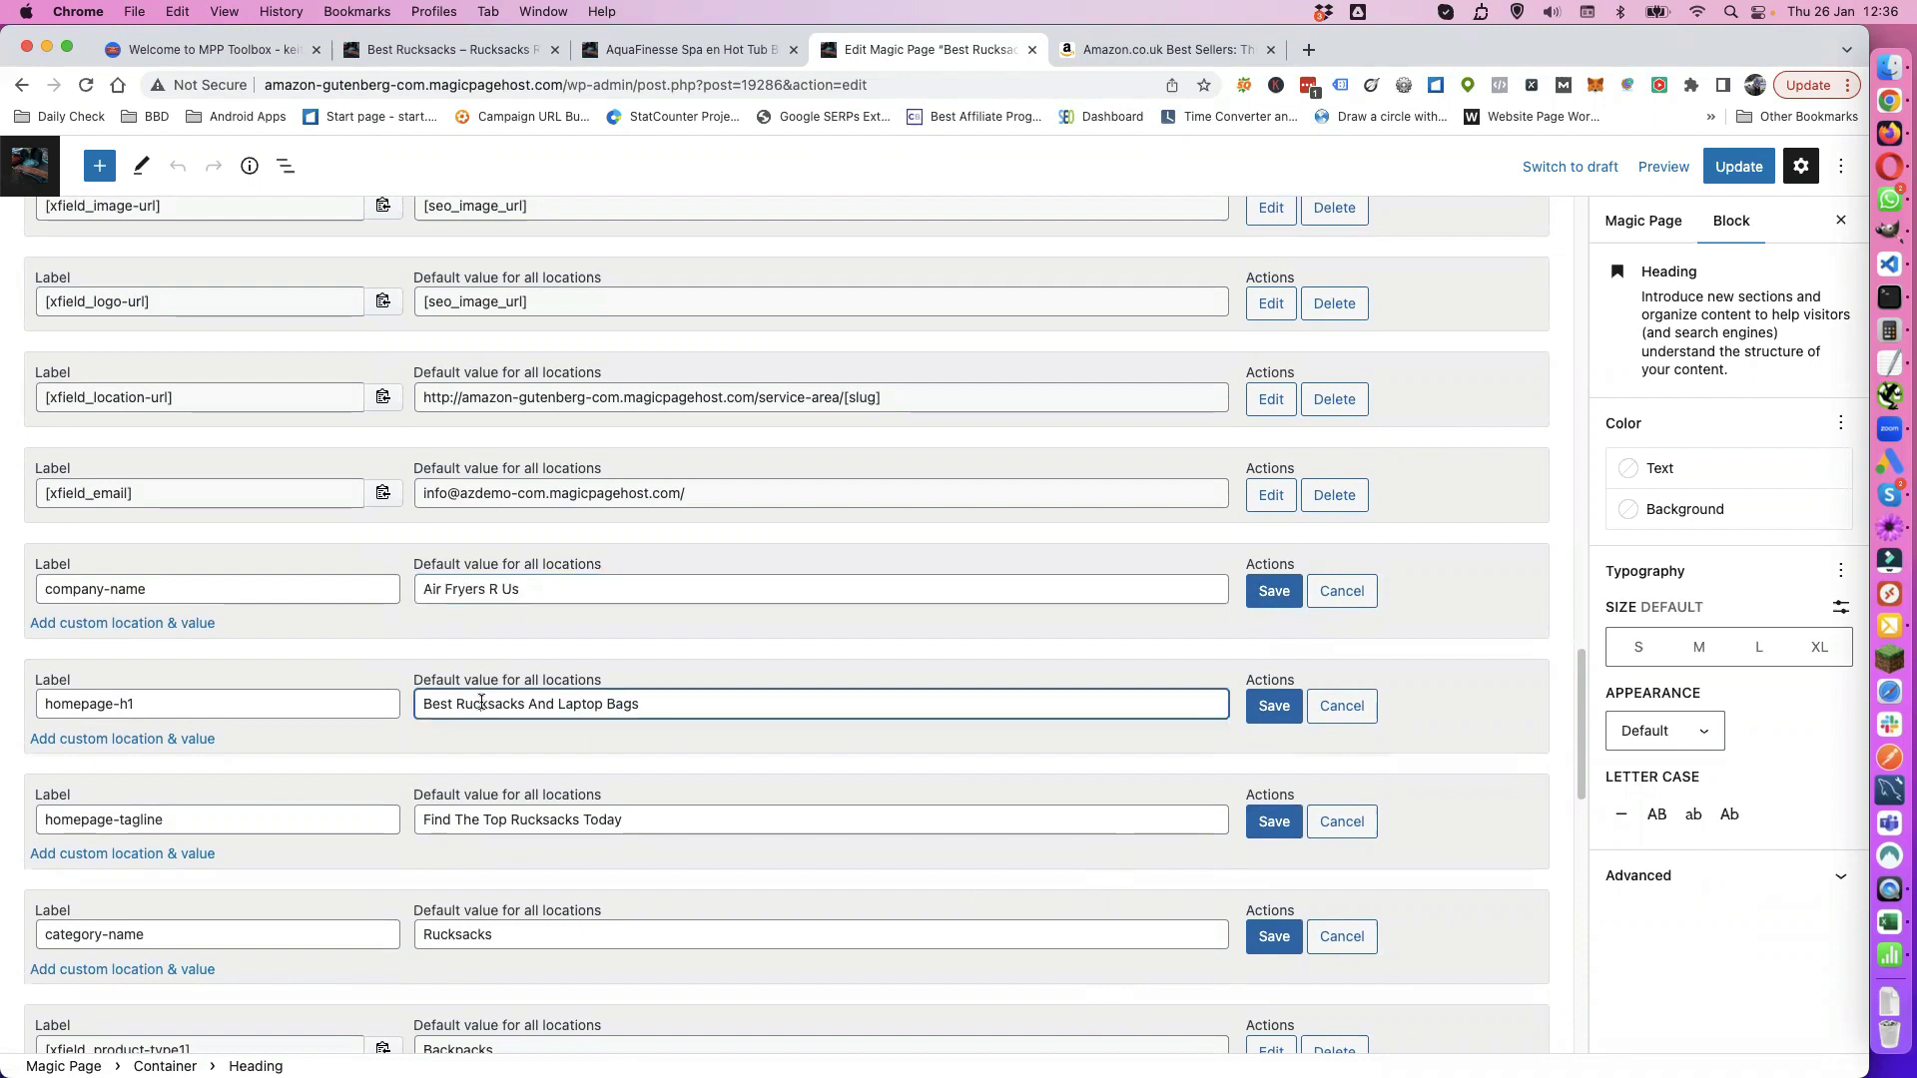
double_click(484, 704)
text(Airfryers)
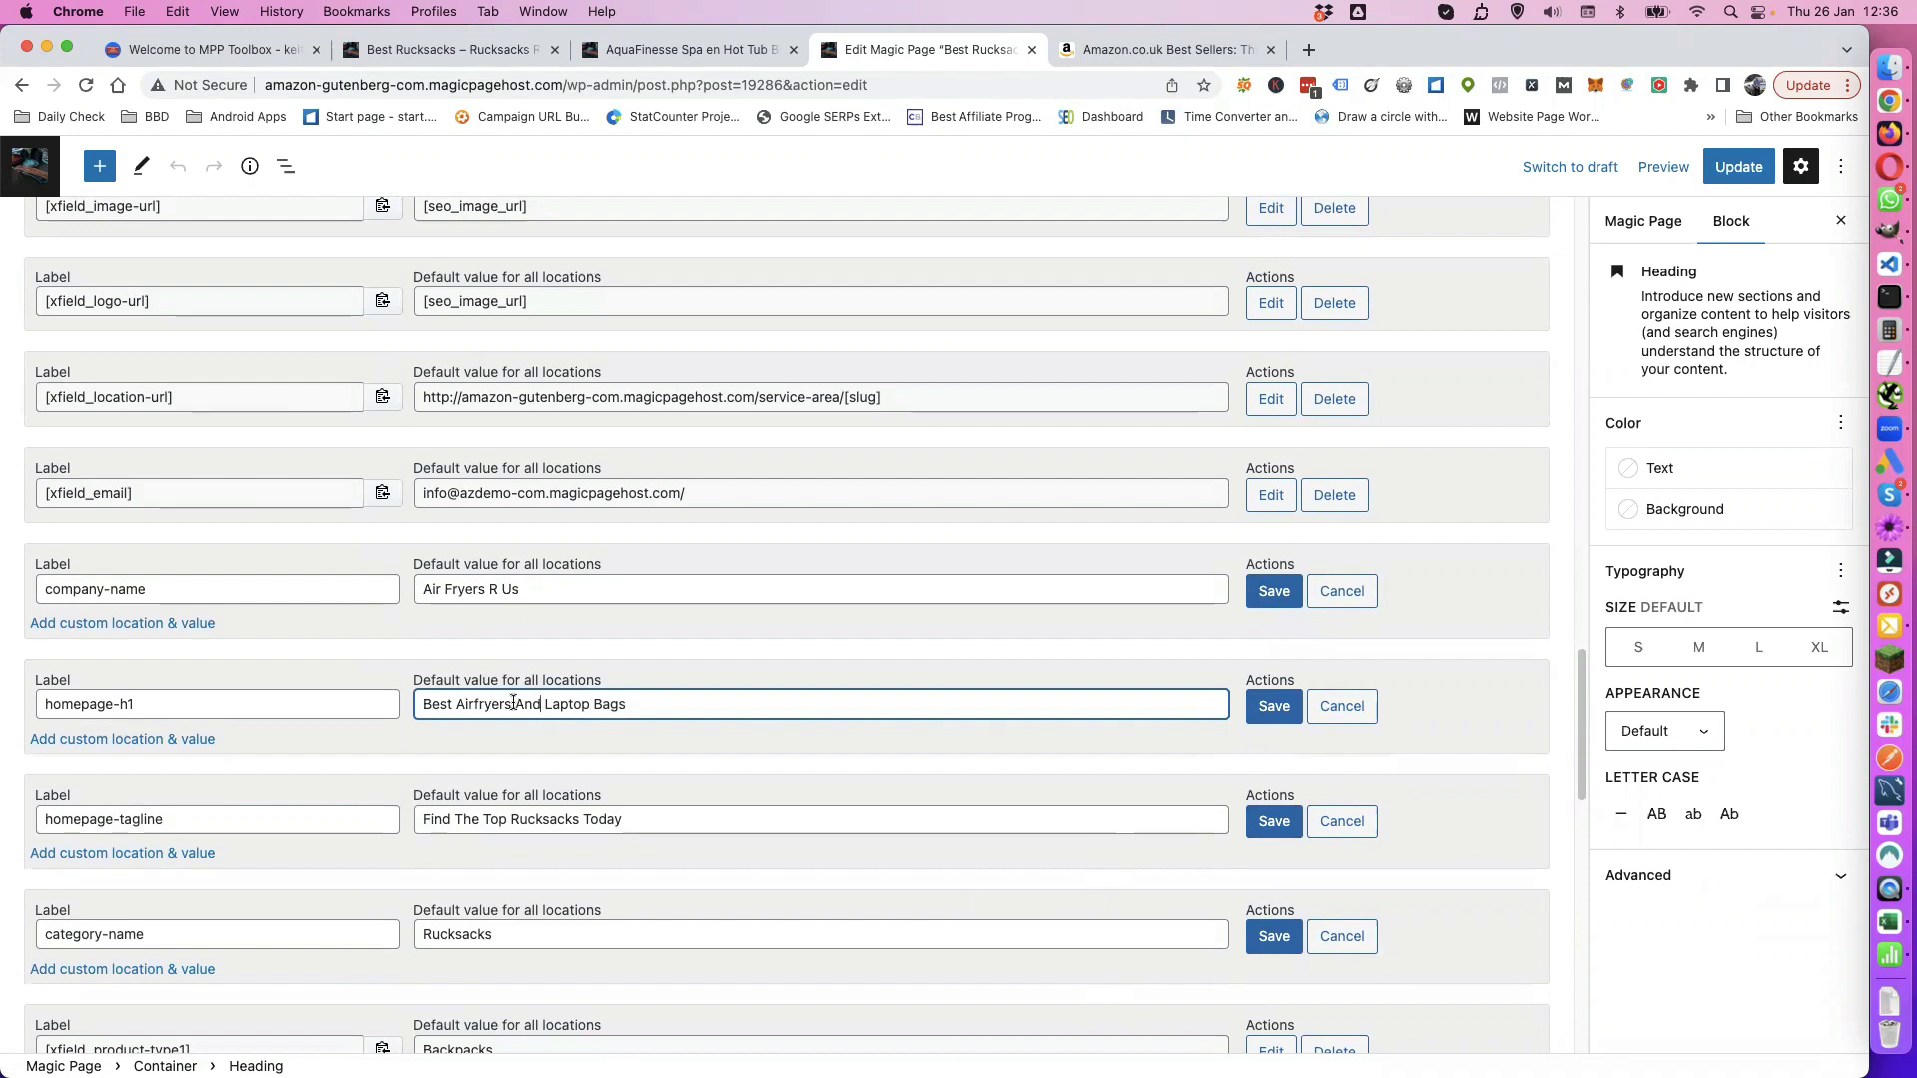
drag(515, 704, 671, 711)
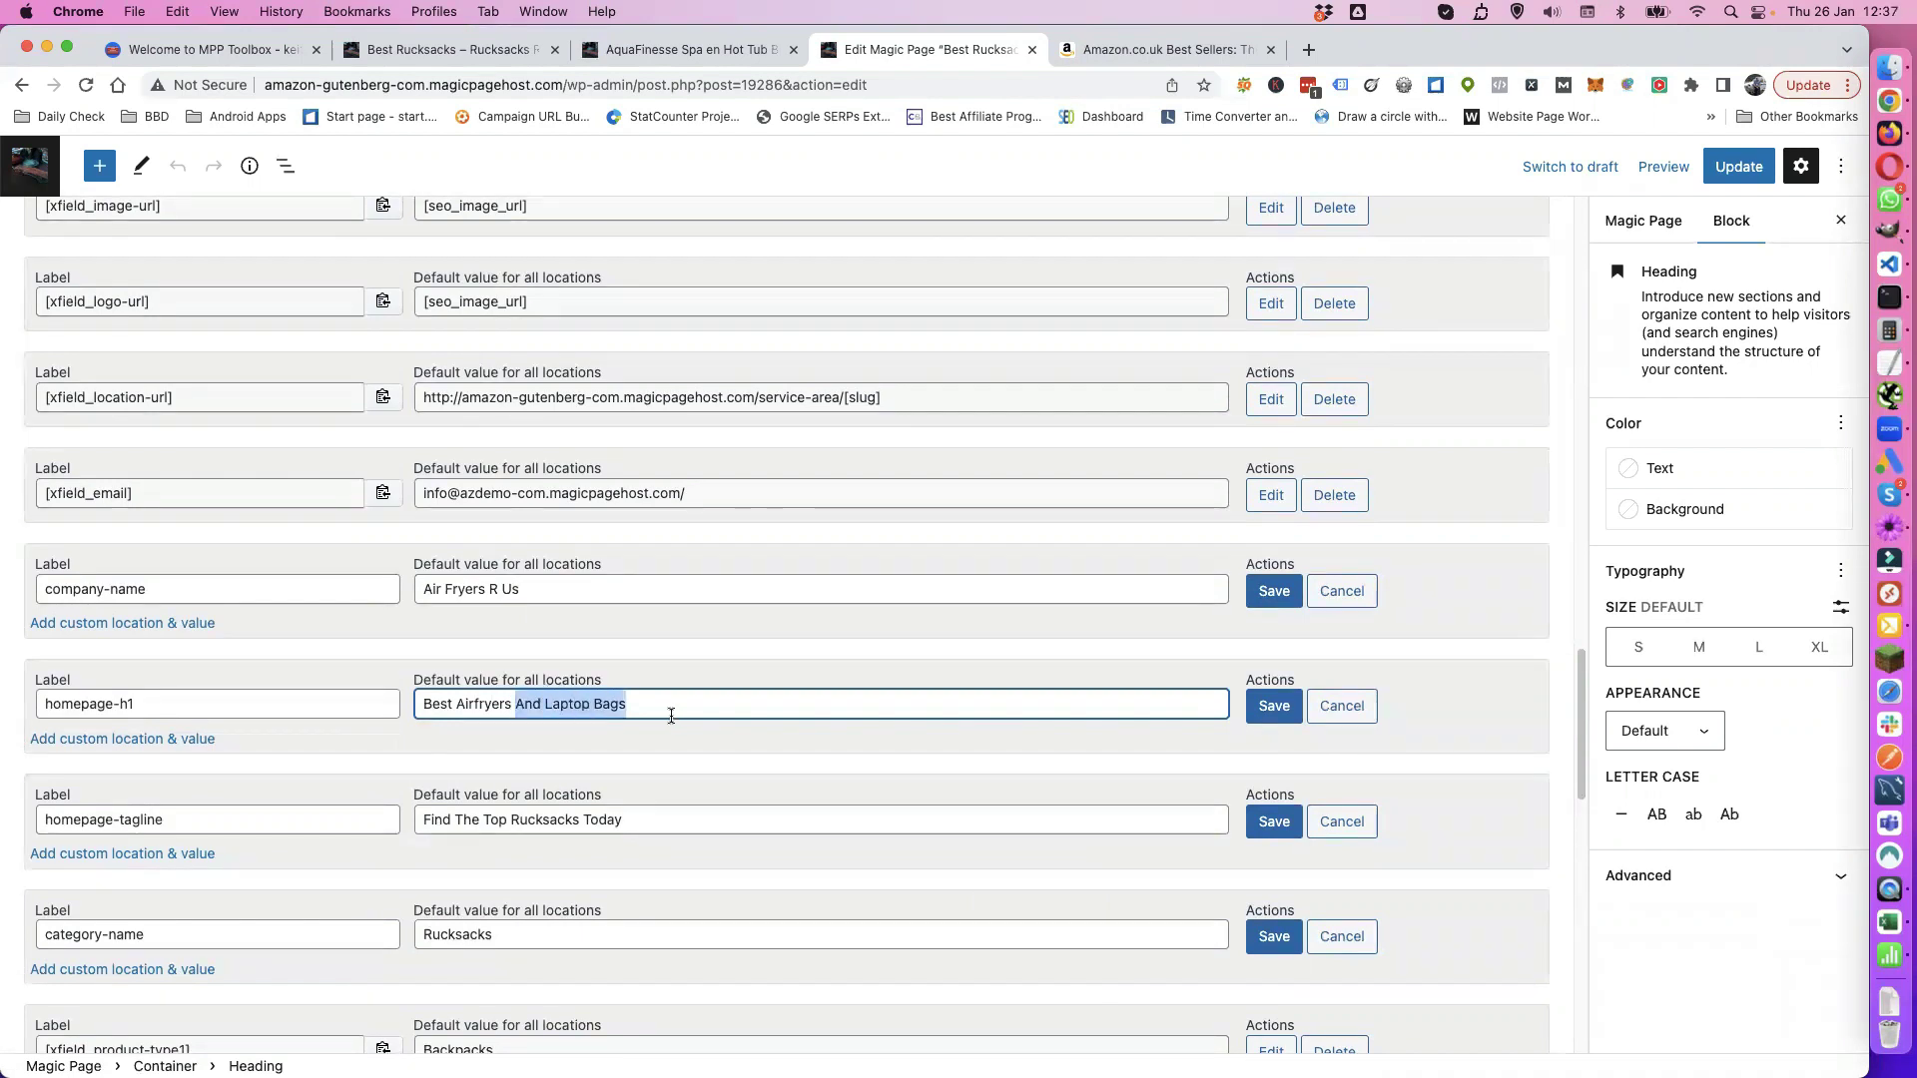
text(On The Marke)
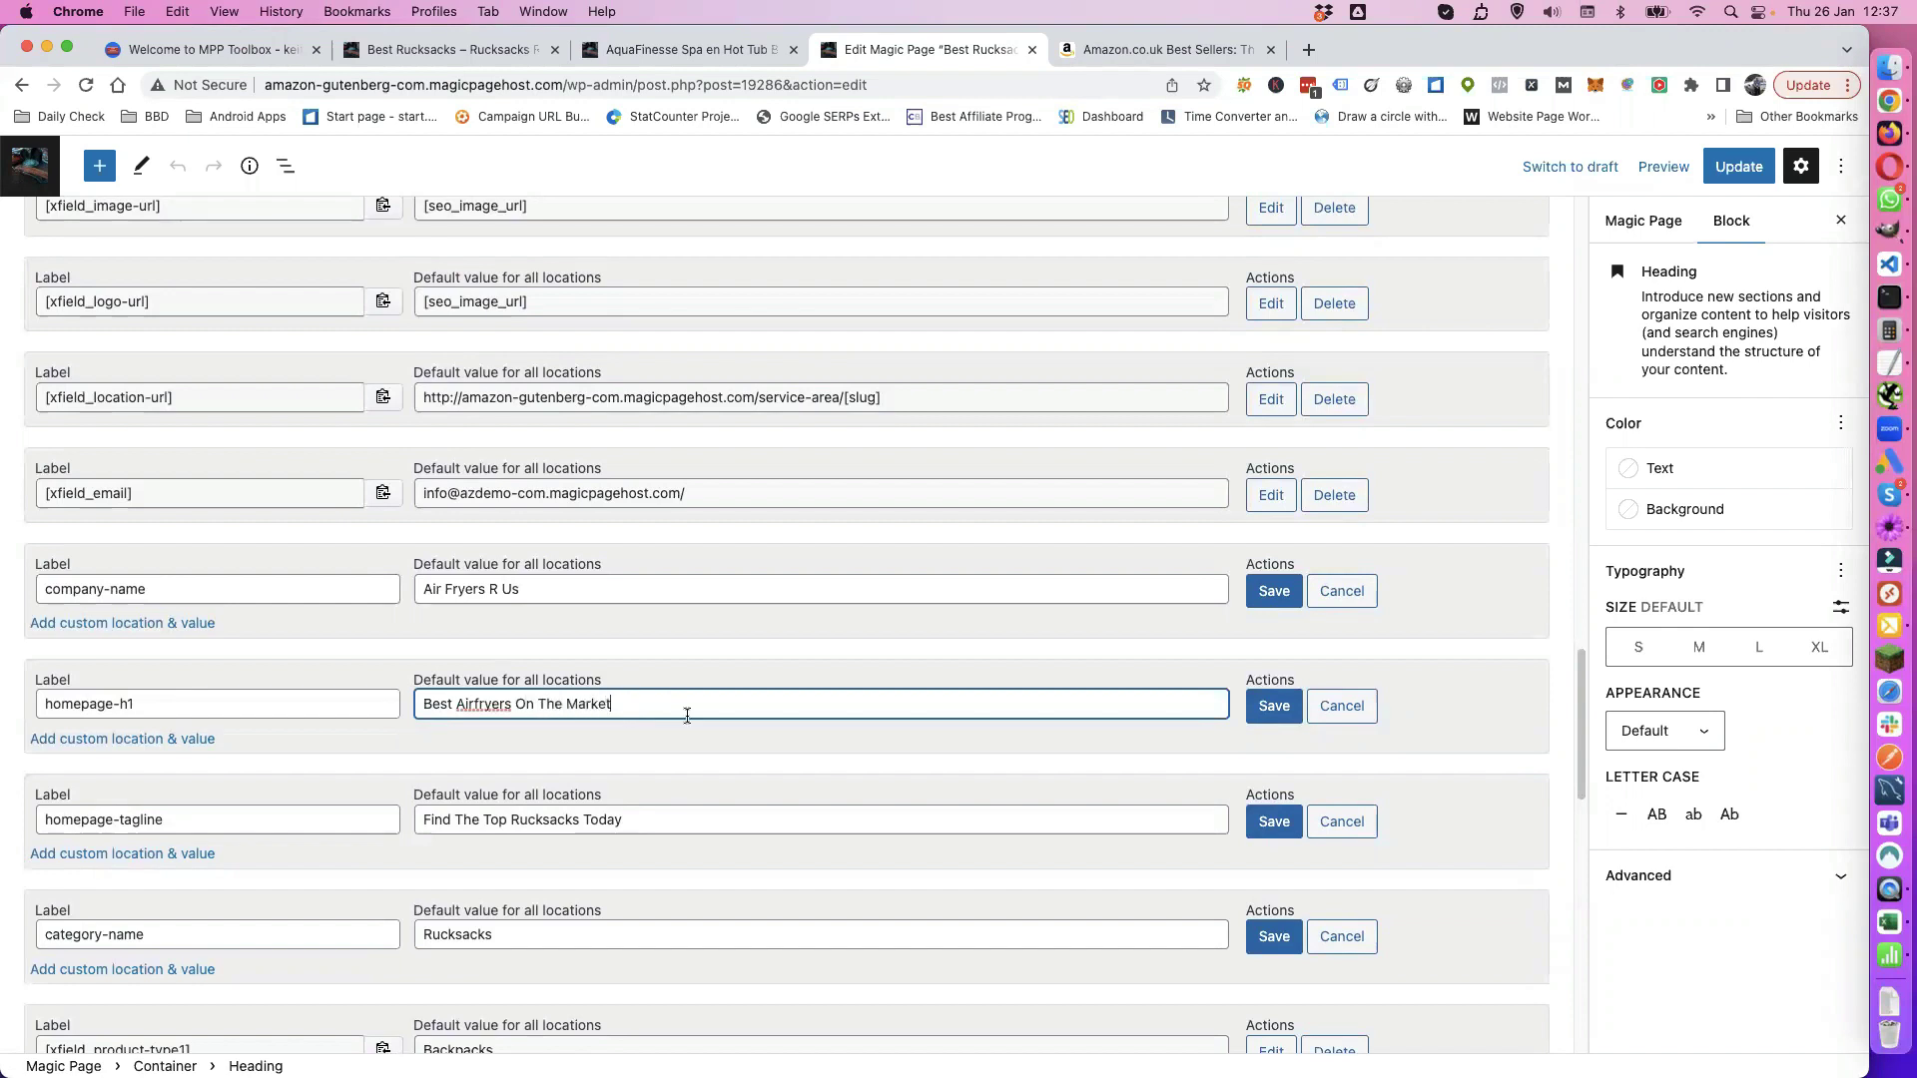
click(479, 704)
text(F)
key(Delete)
click(1276, 590)
click(1274, 685)
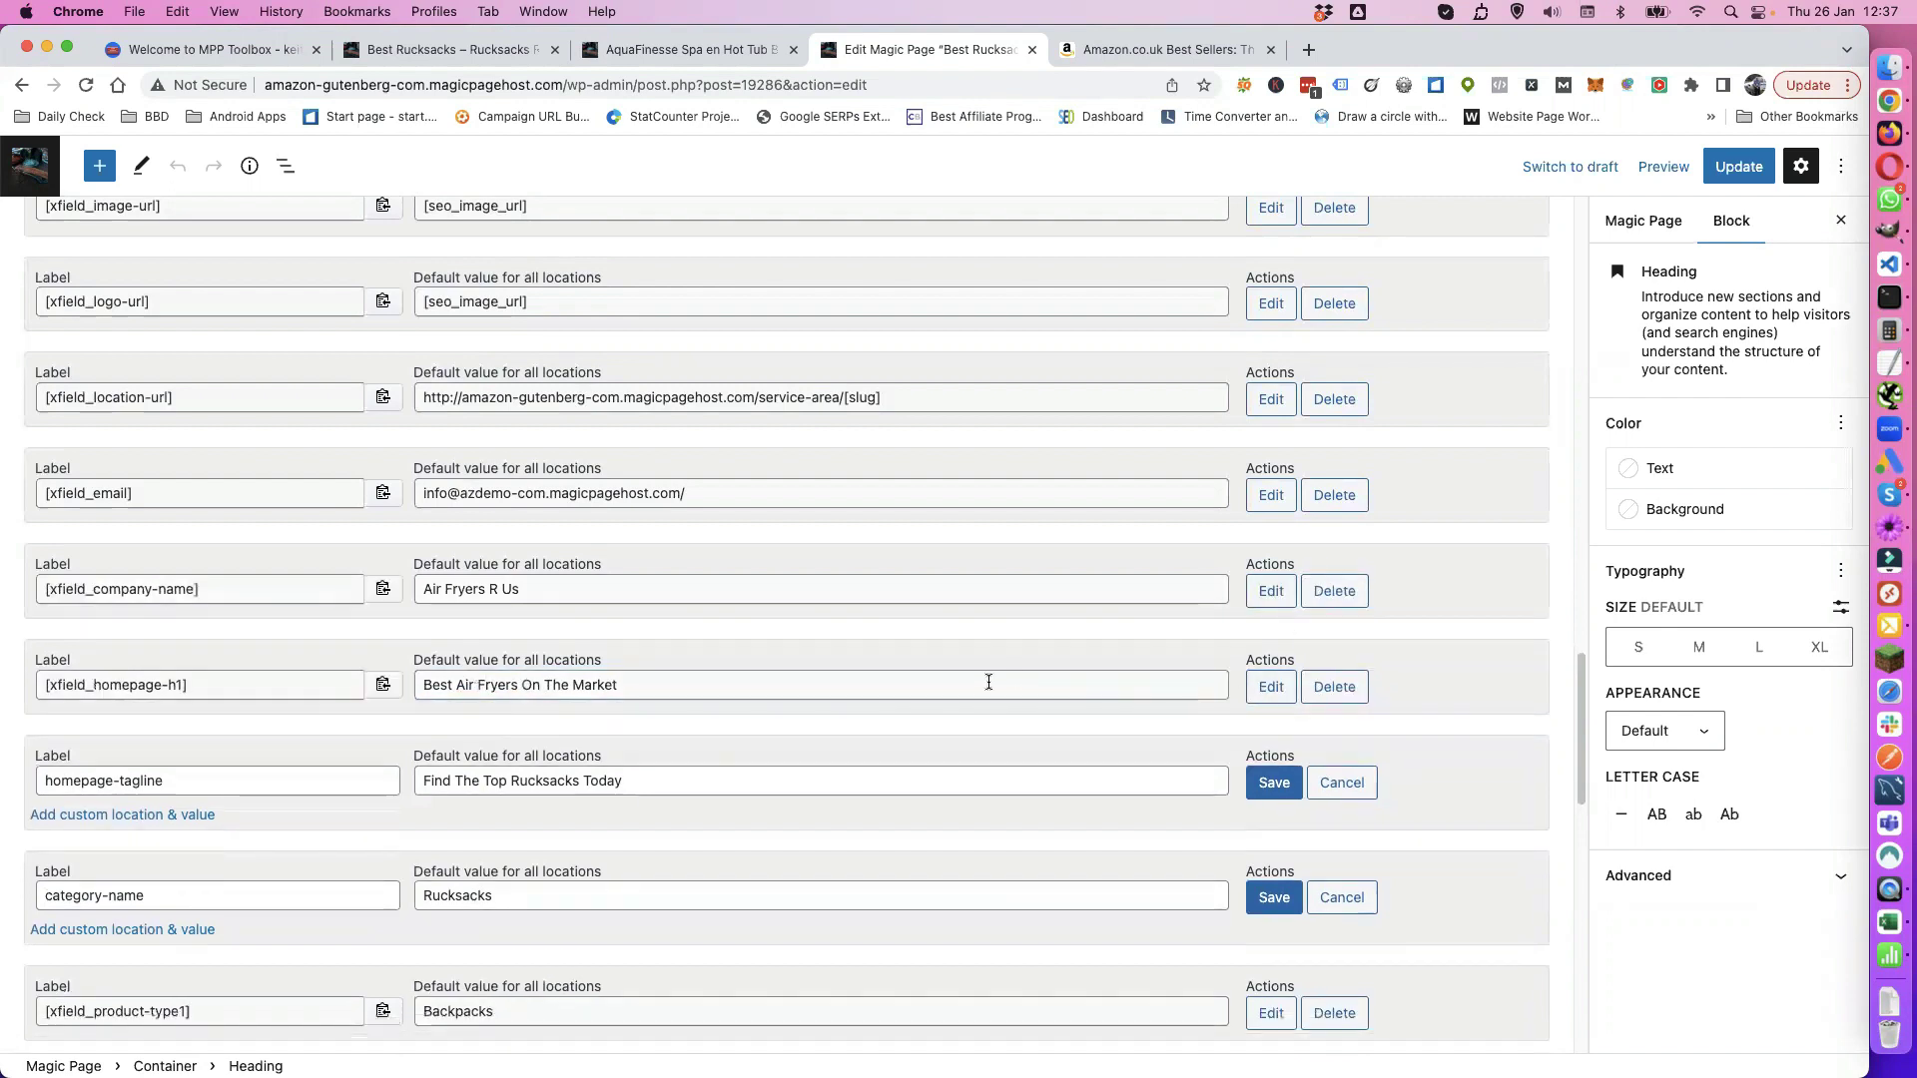
Step: Set the homepage-tagline xField to "Find The Top Air Fryers Today" and save it
scroll(975, 680, down, 4)
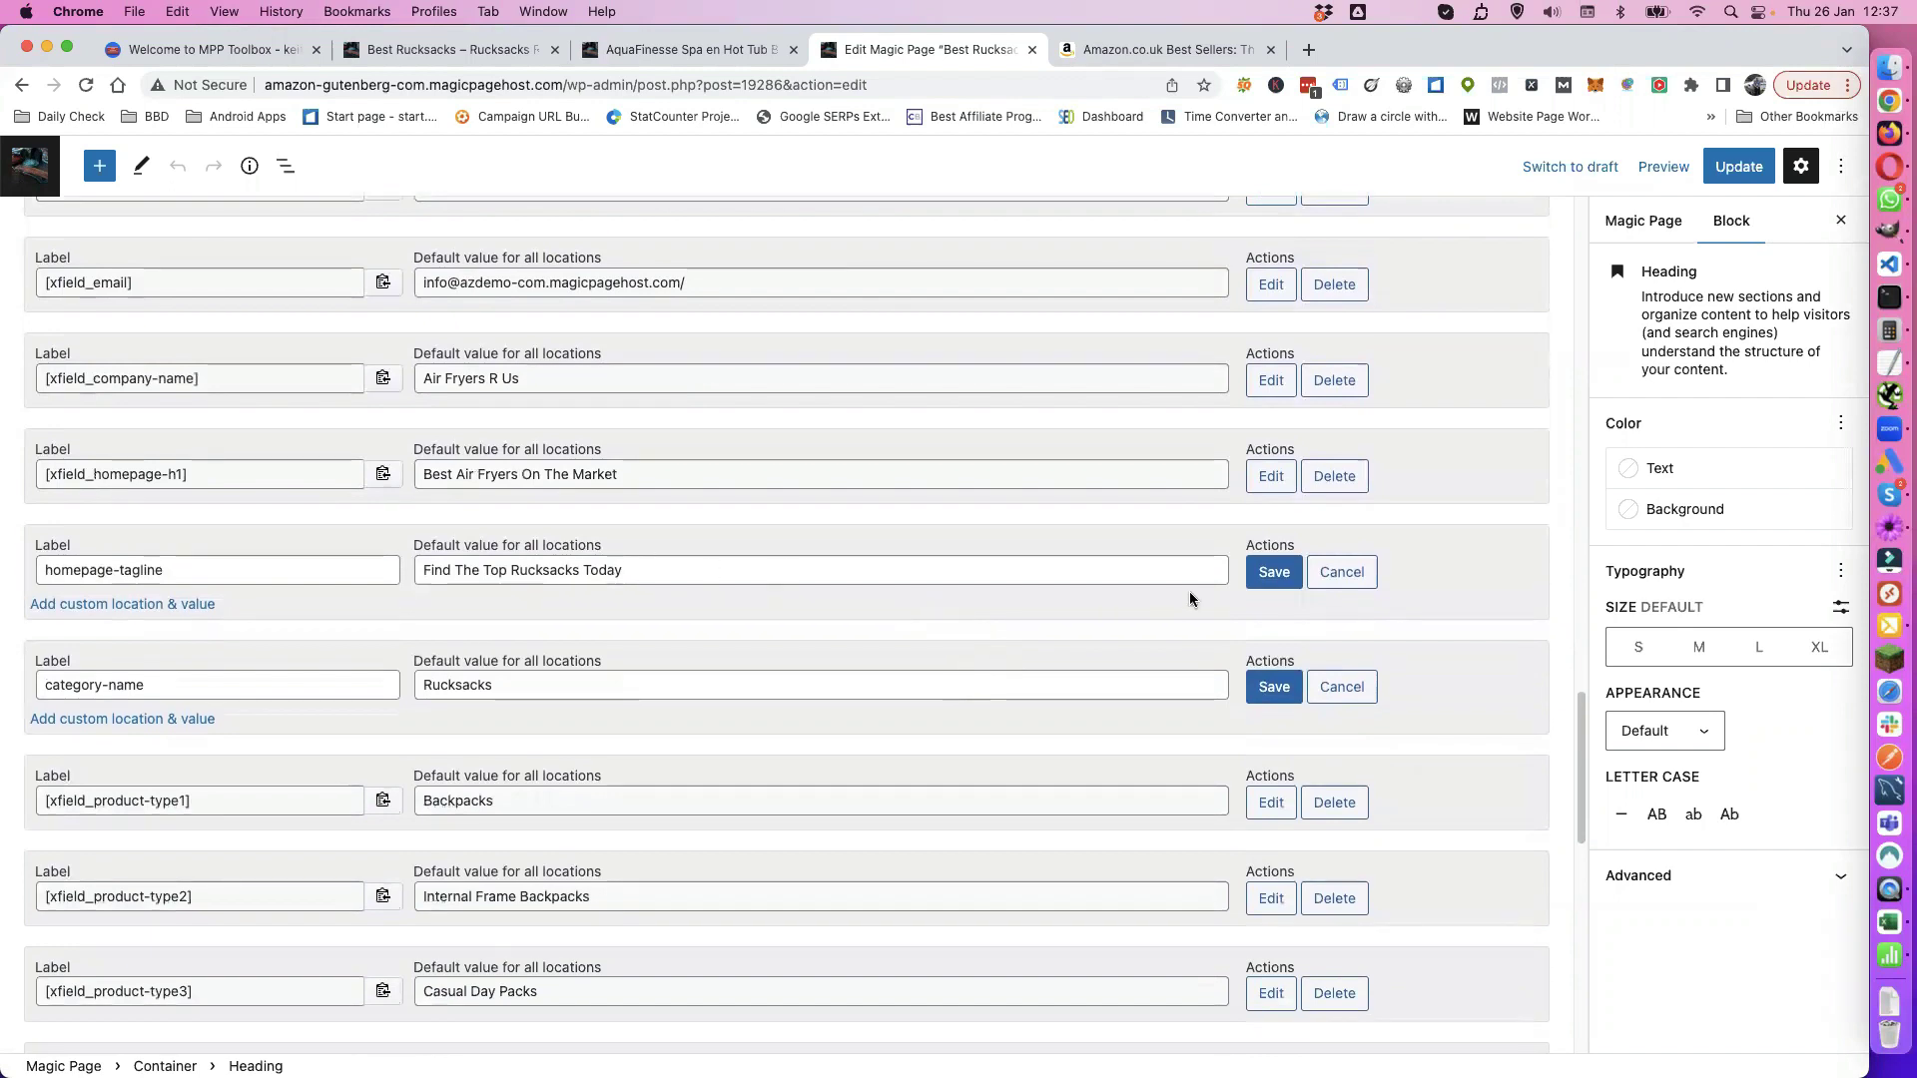
double_click(547, 568)
text(Air)
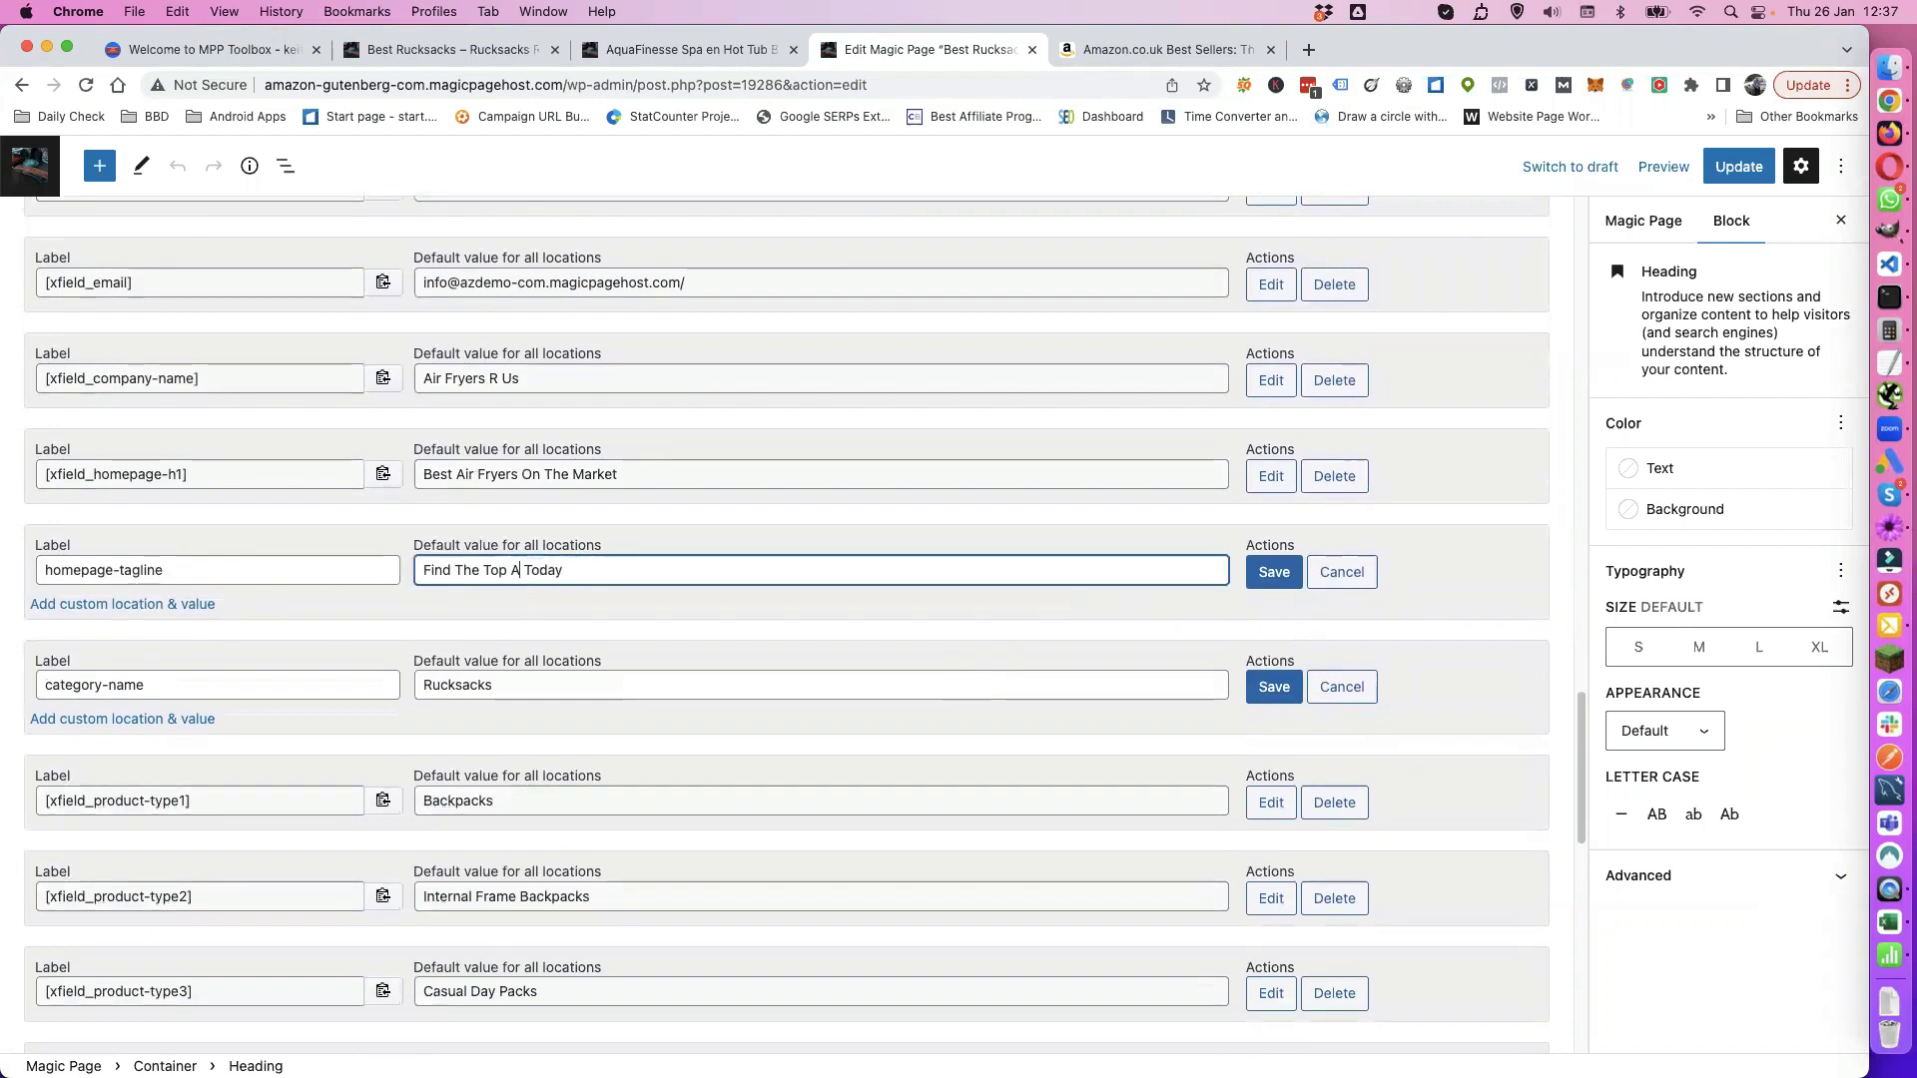
text( Fryers)
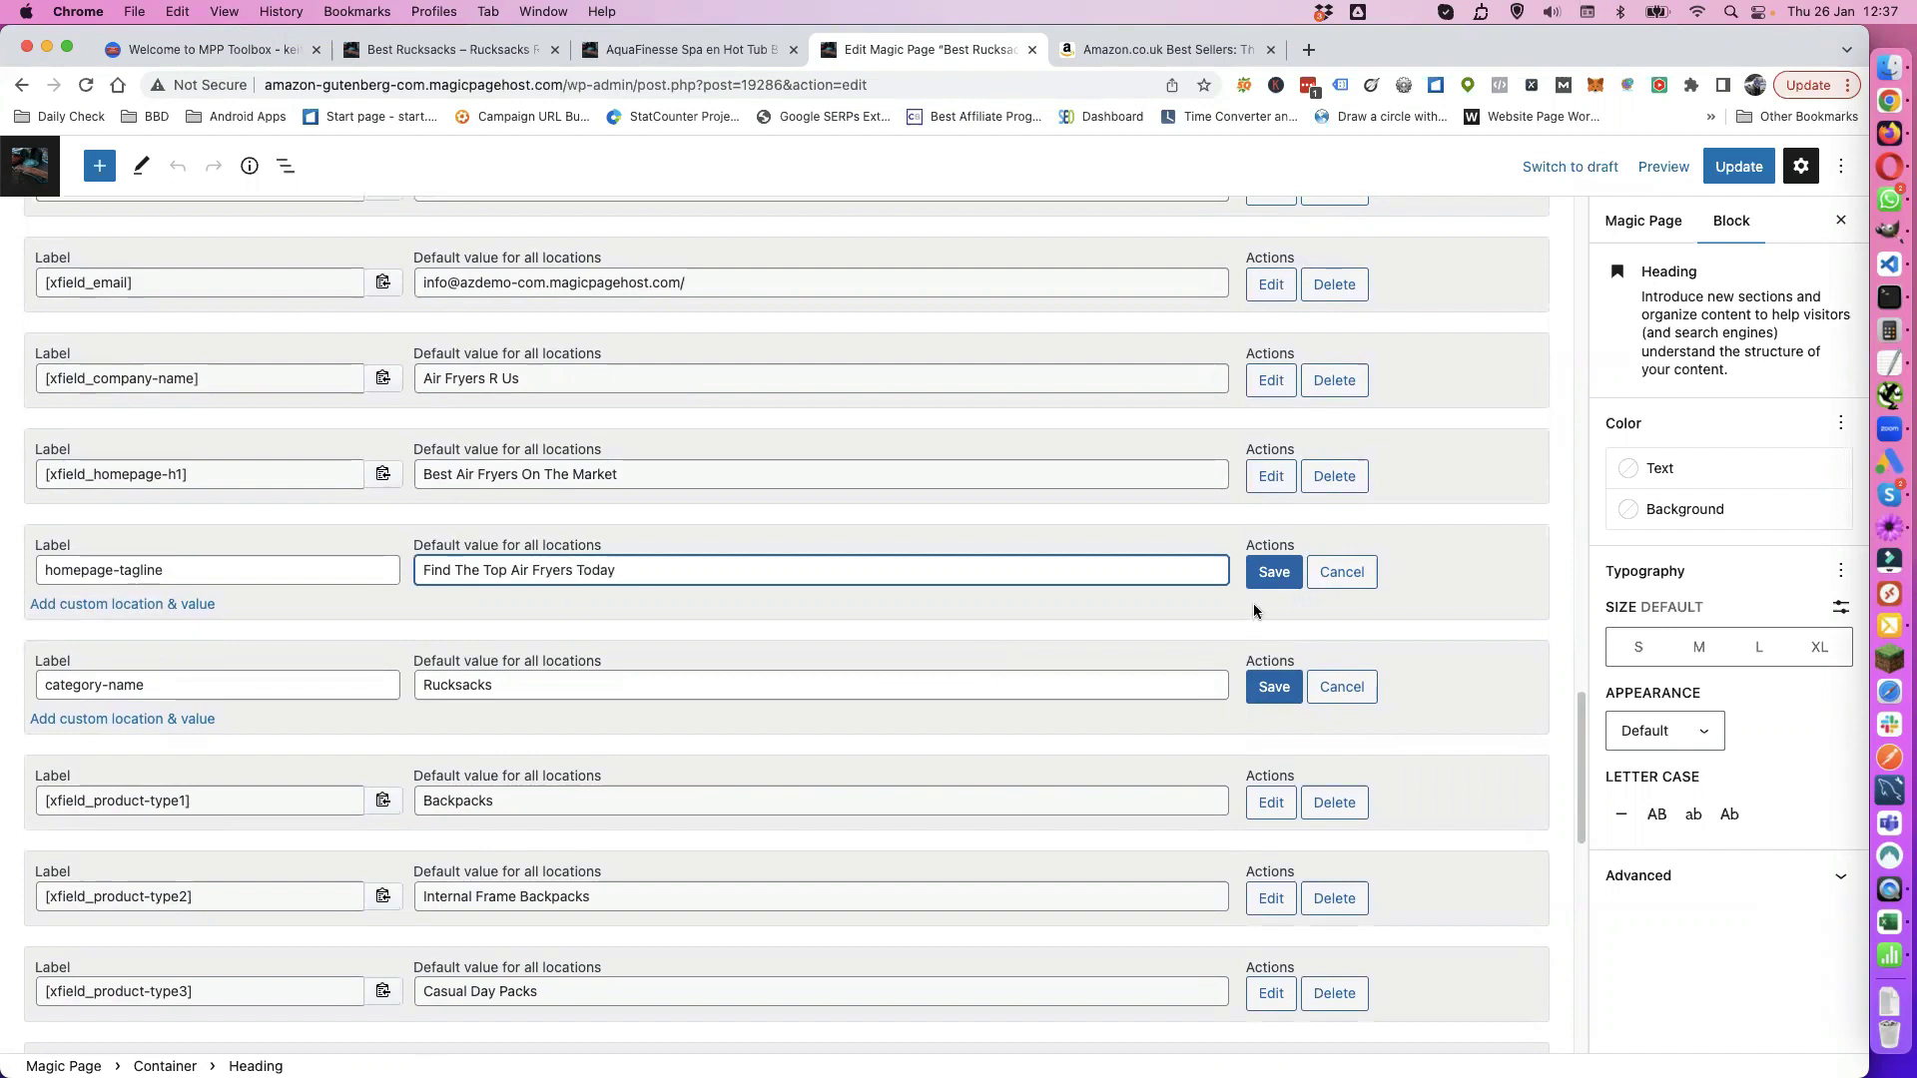
click(1270, 573)
Step: Set the category-name xField to "Air Fryer", save it, and update the Magic Page template
double_click(465, 671)
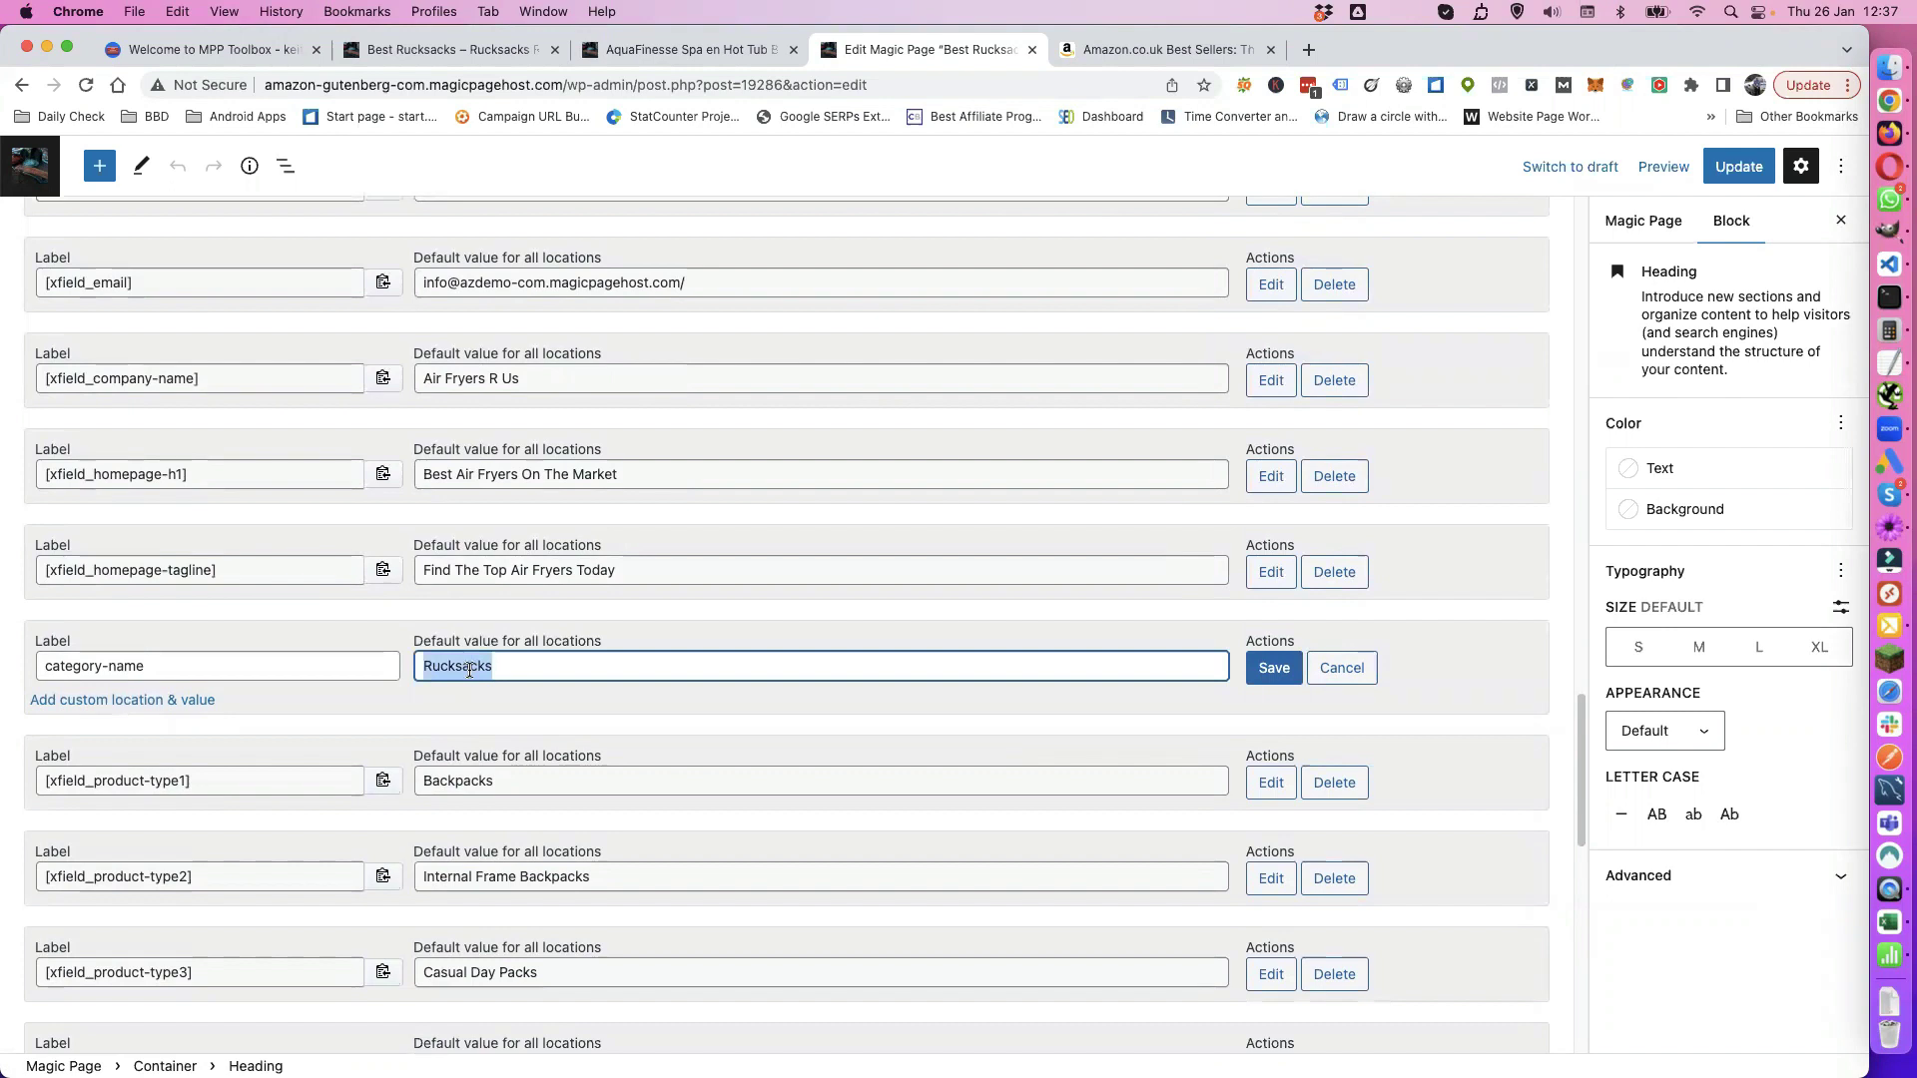
text(Air Fryer)
click(1273, 668)
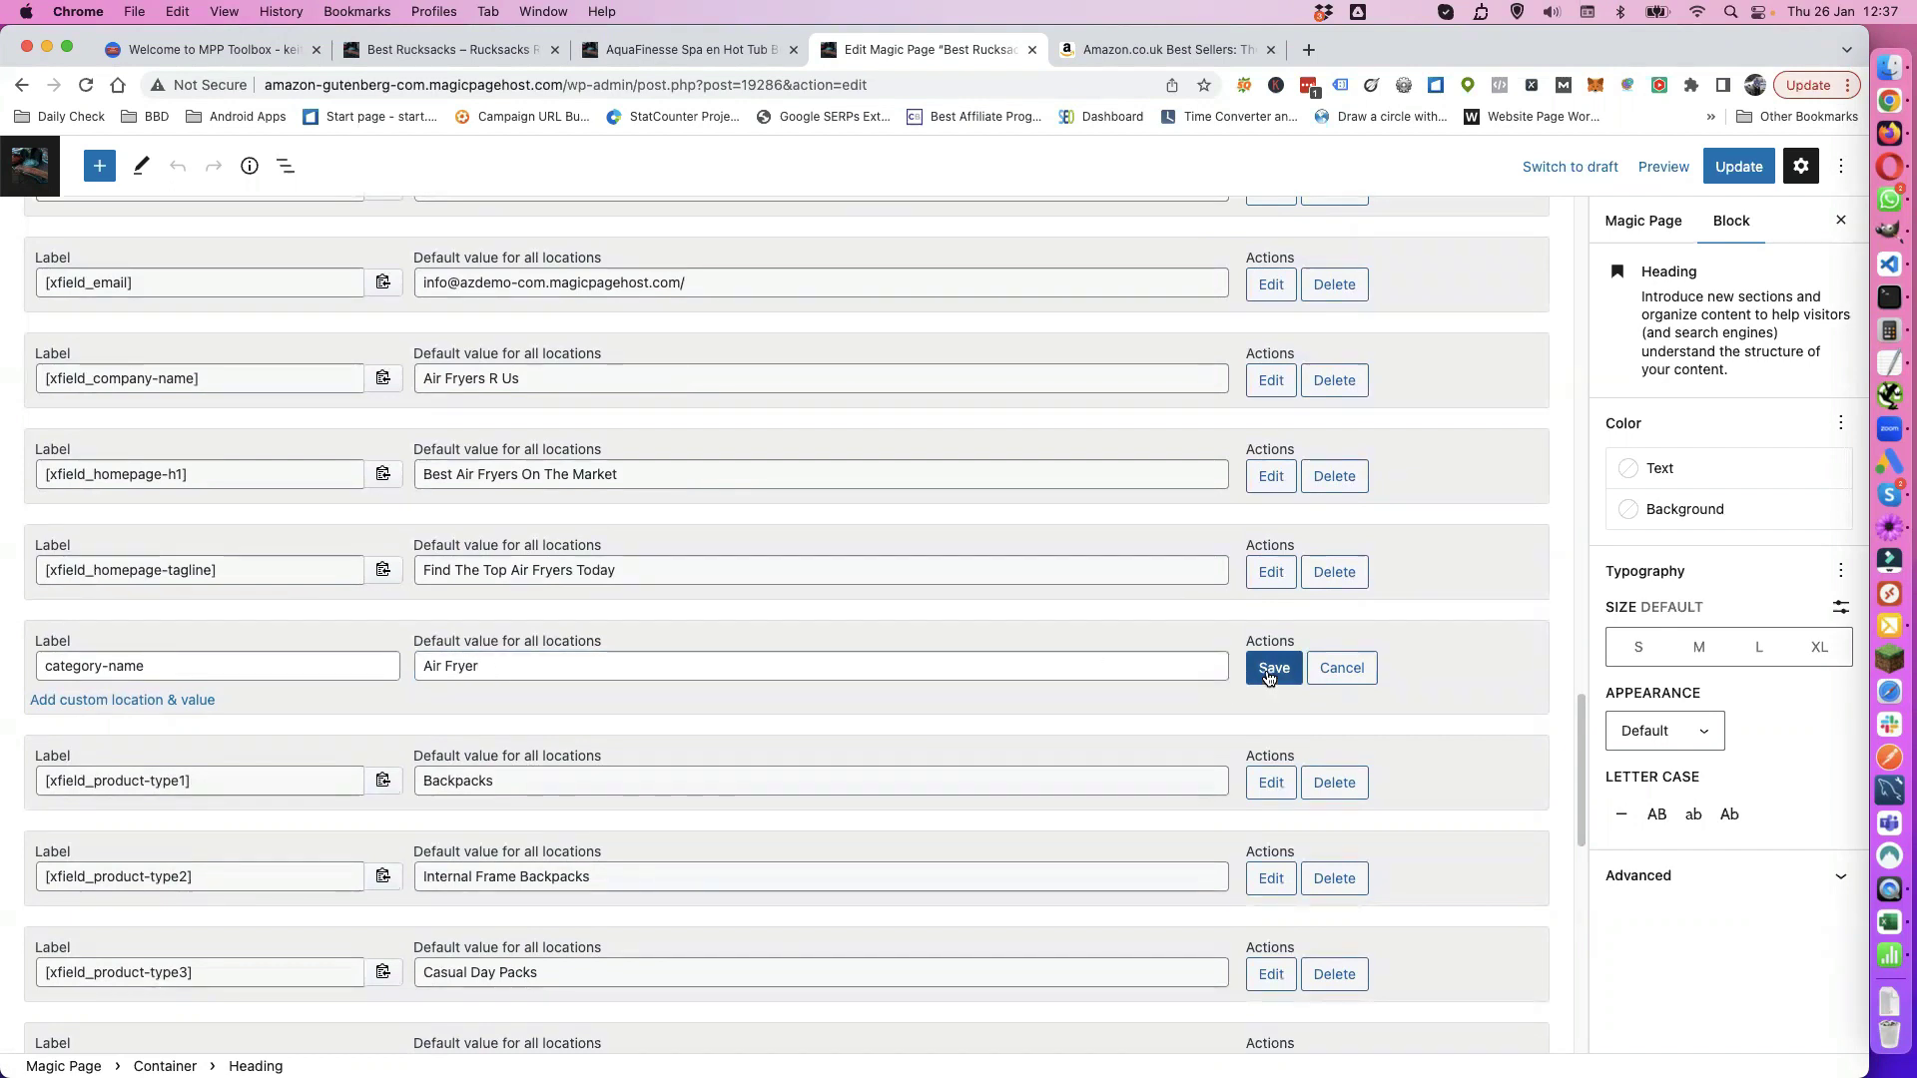
scroll(490, 747, down, 3)
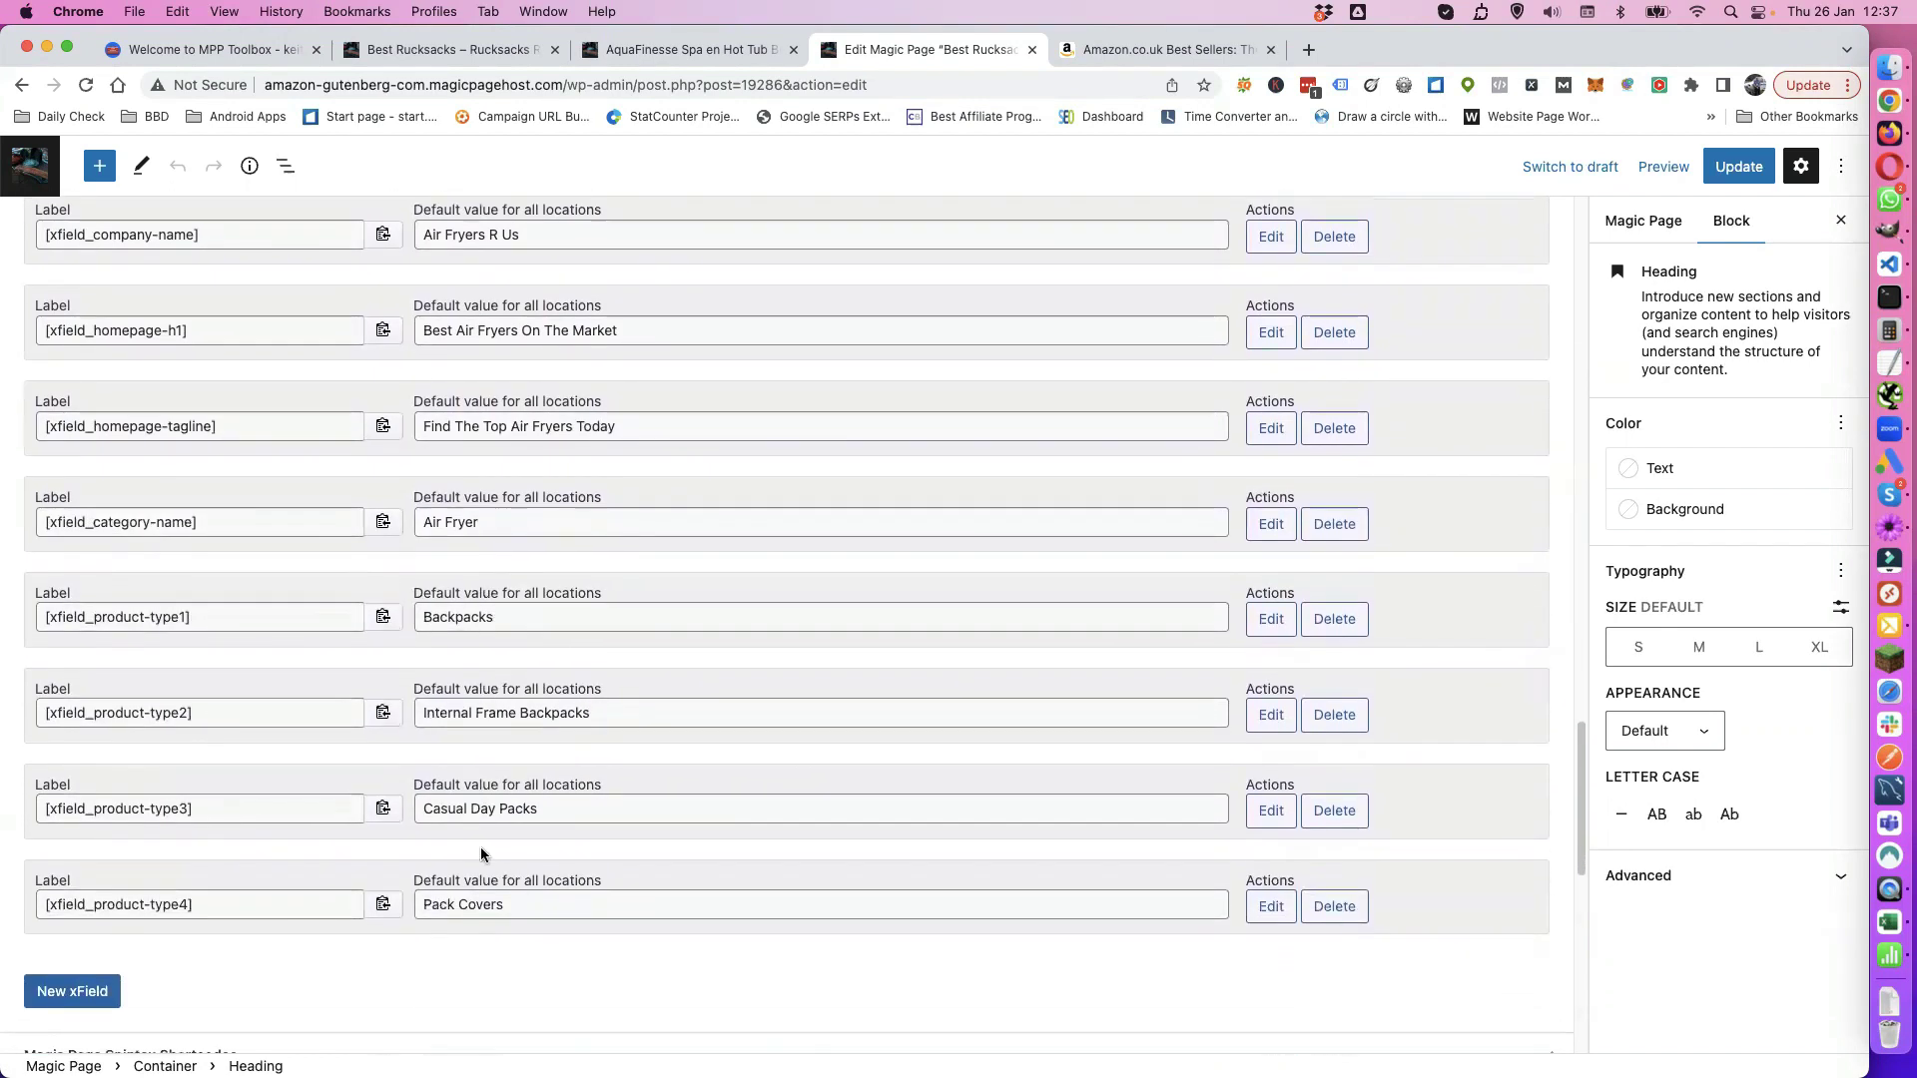
scroll(892, 837, down, 8)
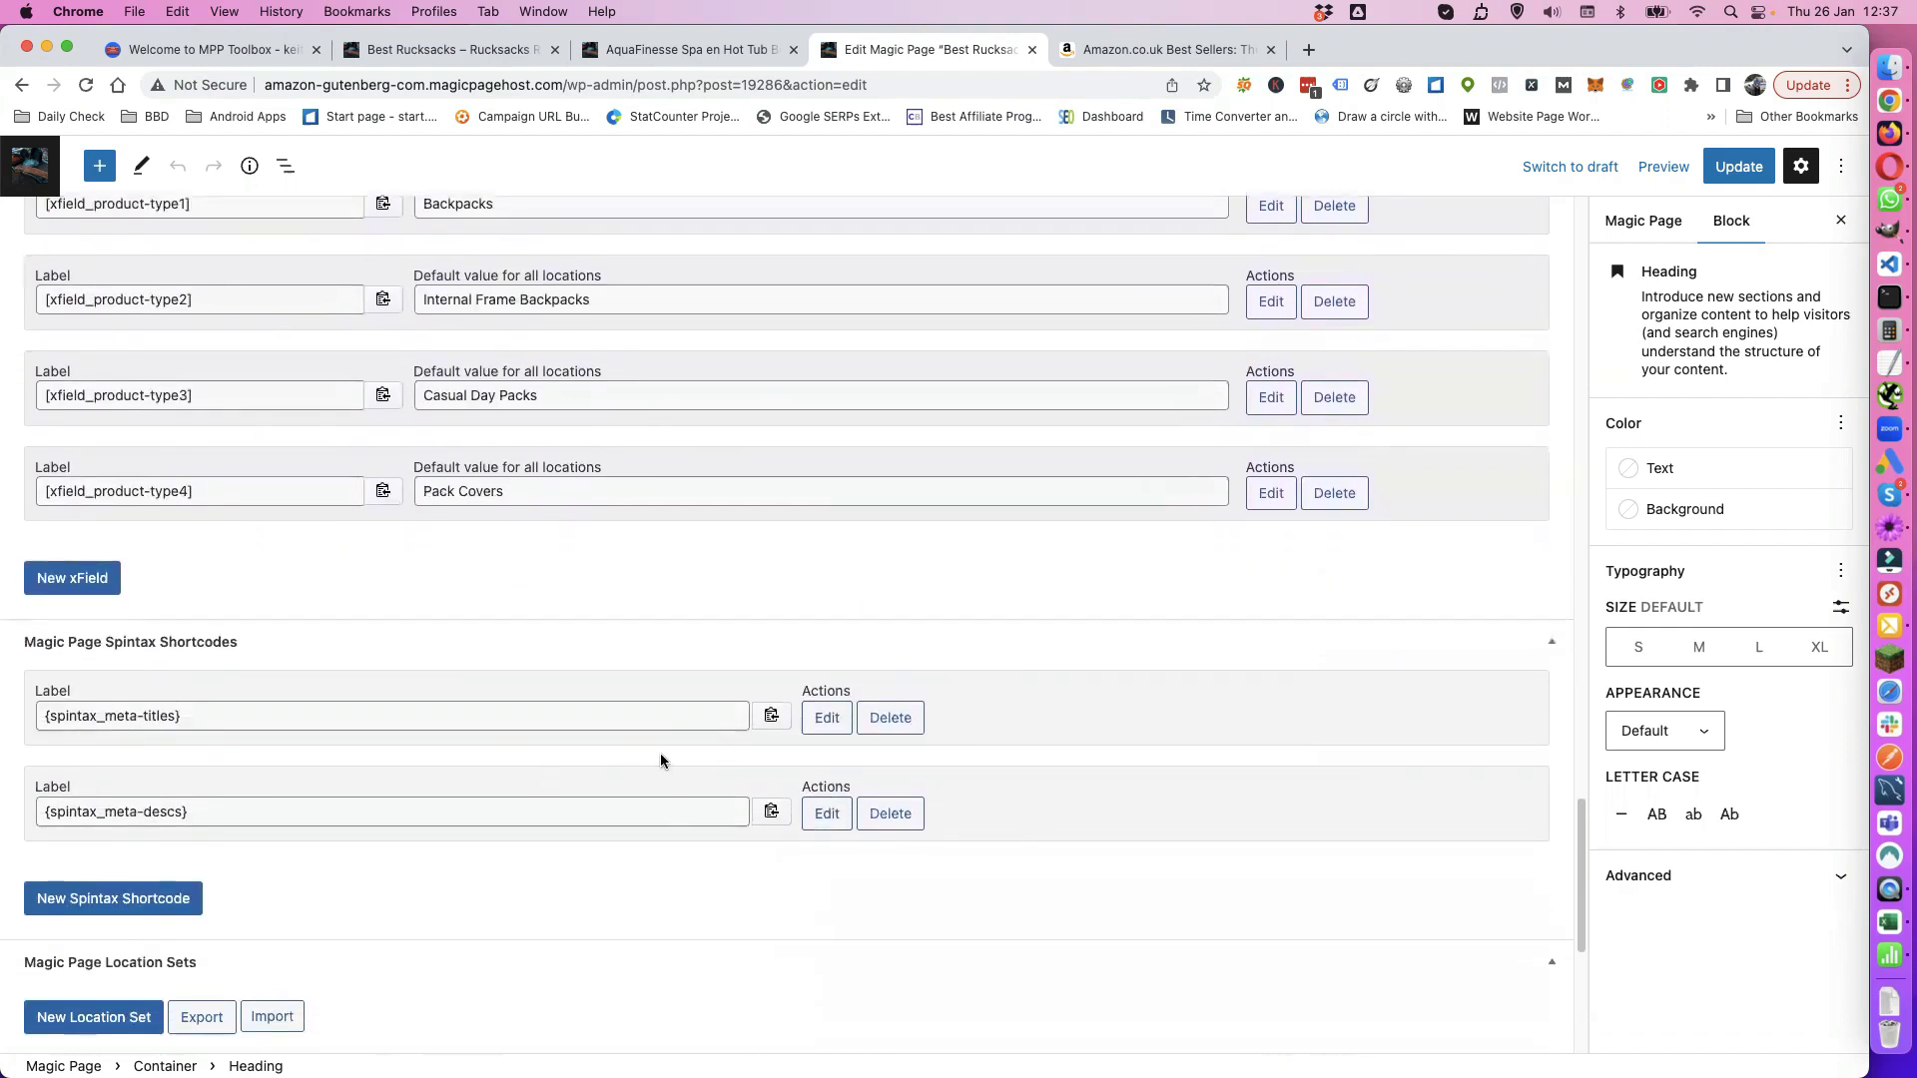
scroll(664, 763, up, 6)
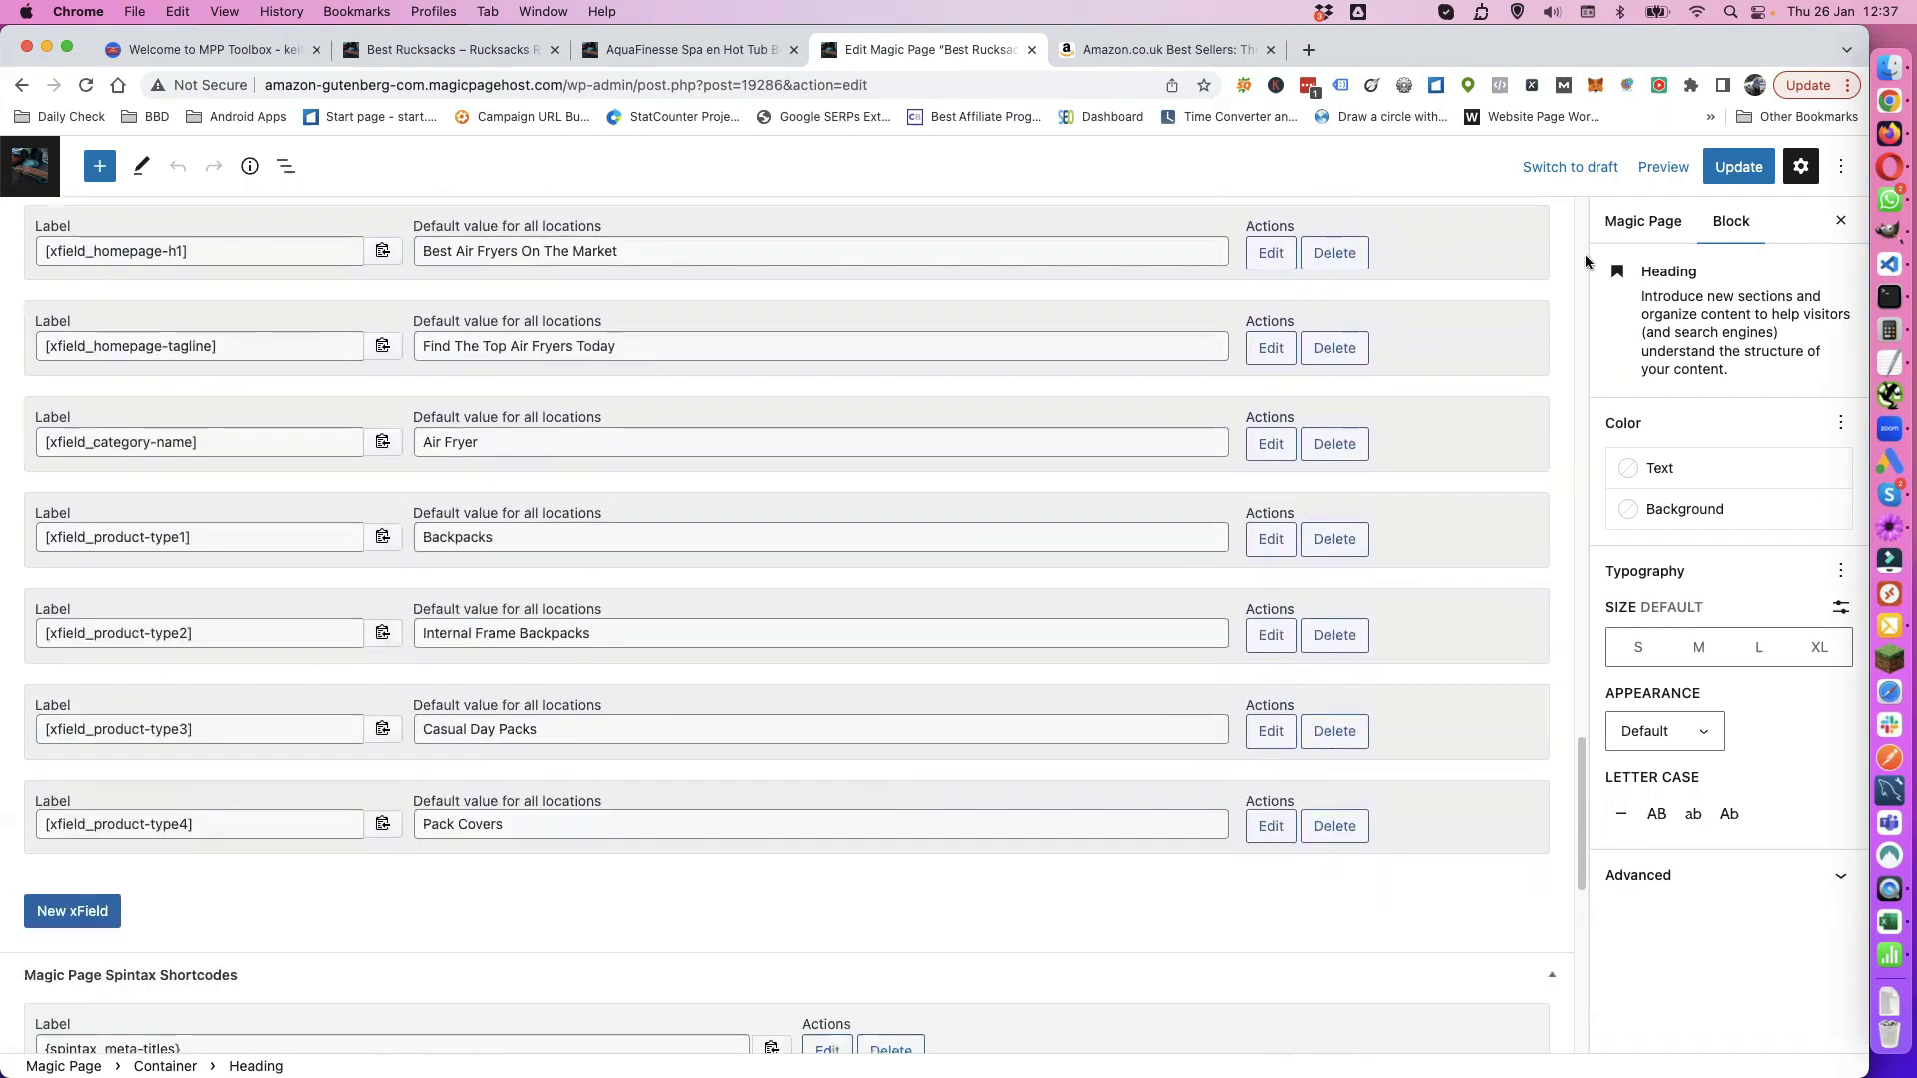
click(1730, 170)
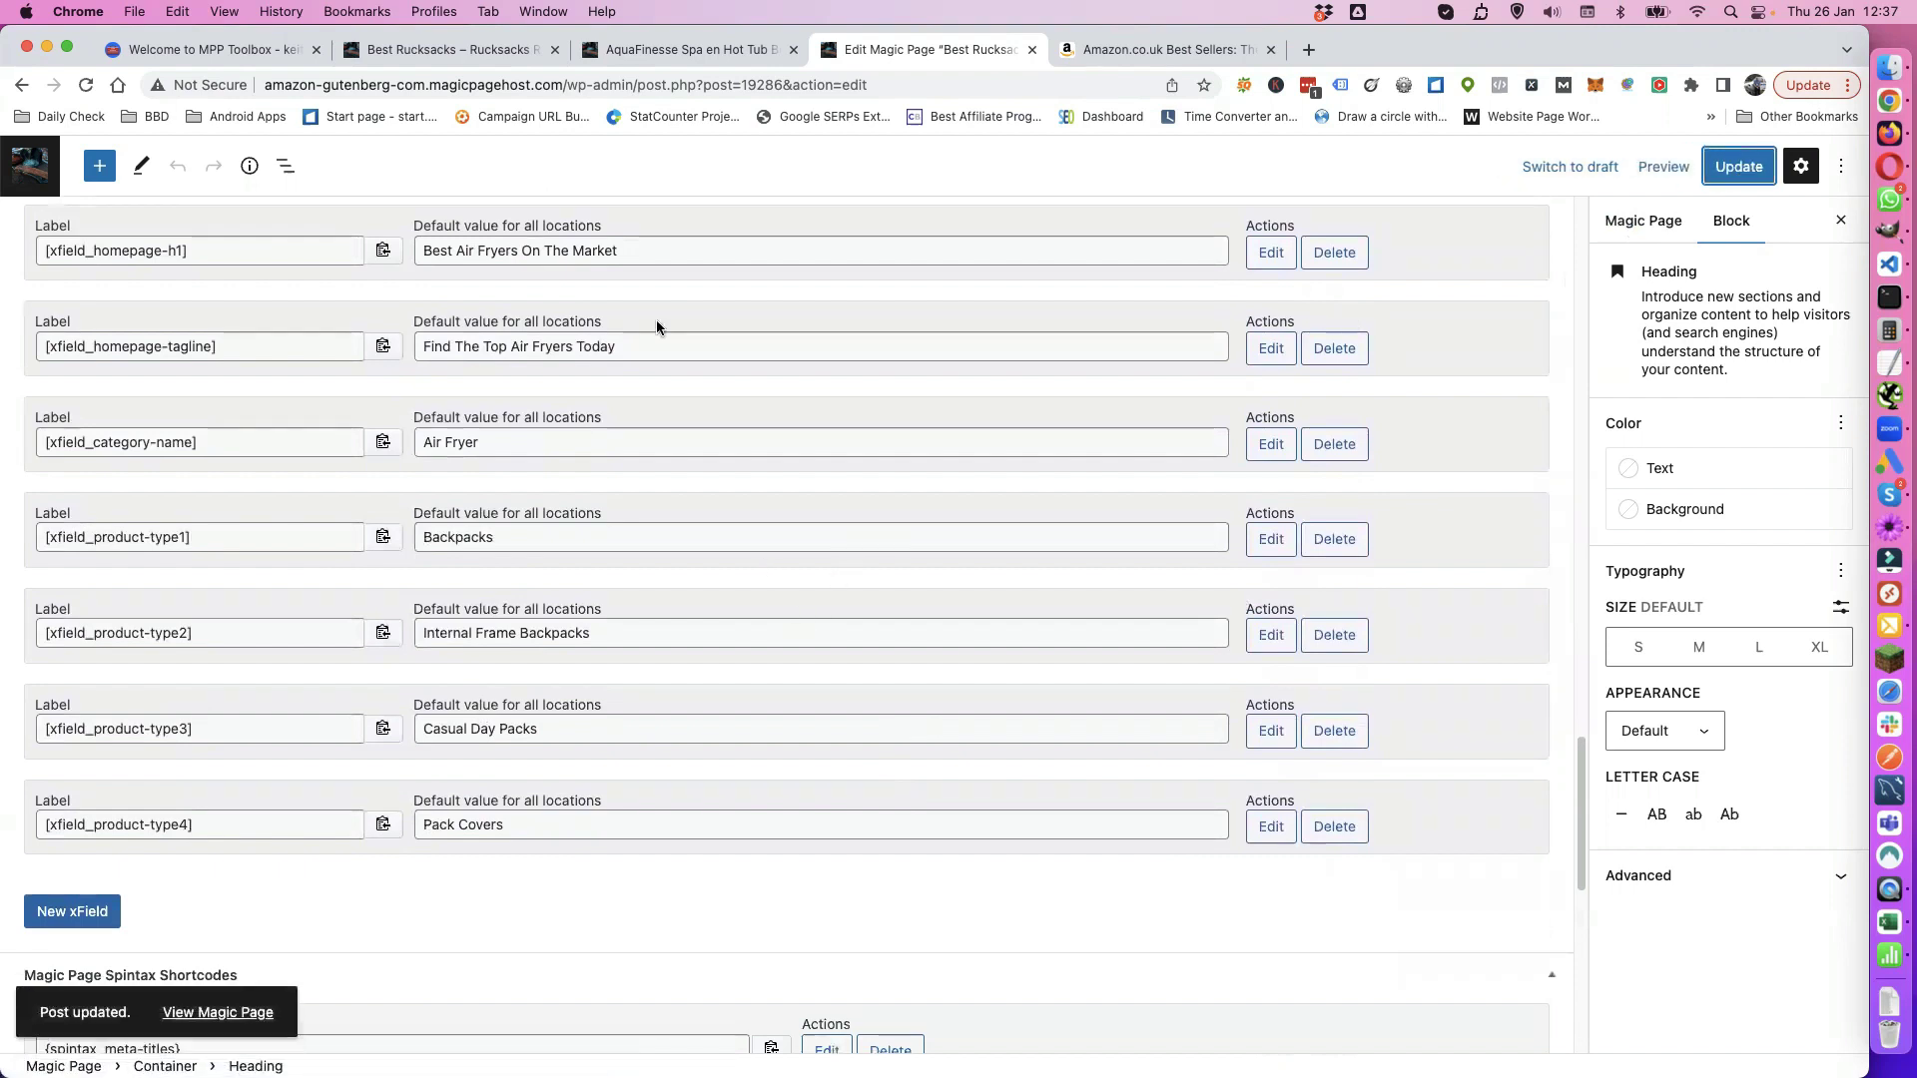
Step: Open the Amazon Scraper in MPP Toolbox and enter "Air Fryer" as the product to search for
click(257, 50)
scroll(612, 470, down, 1)
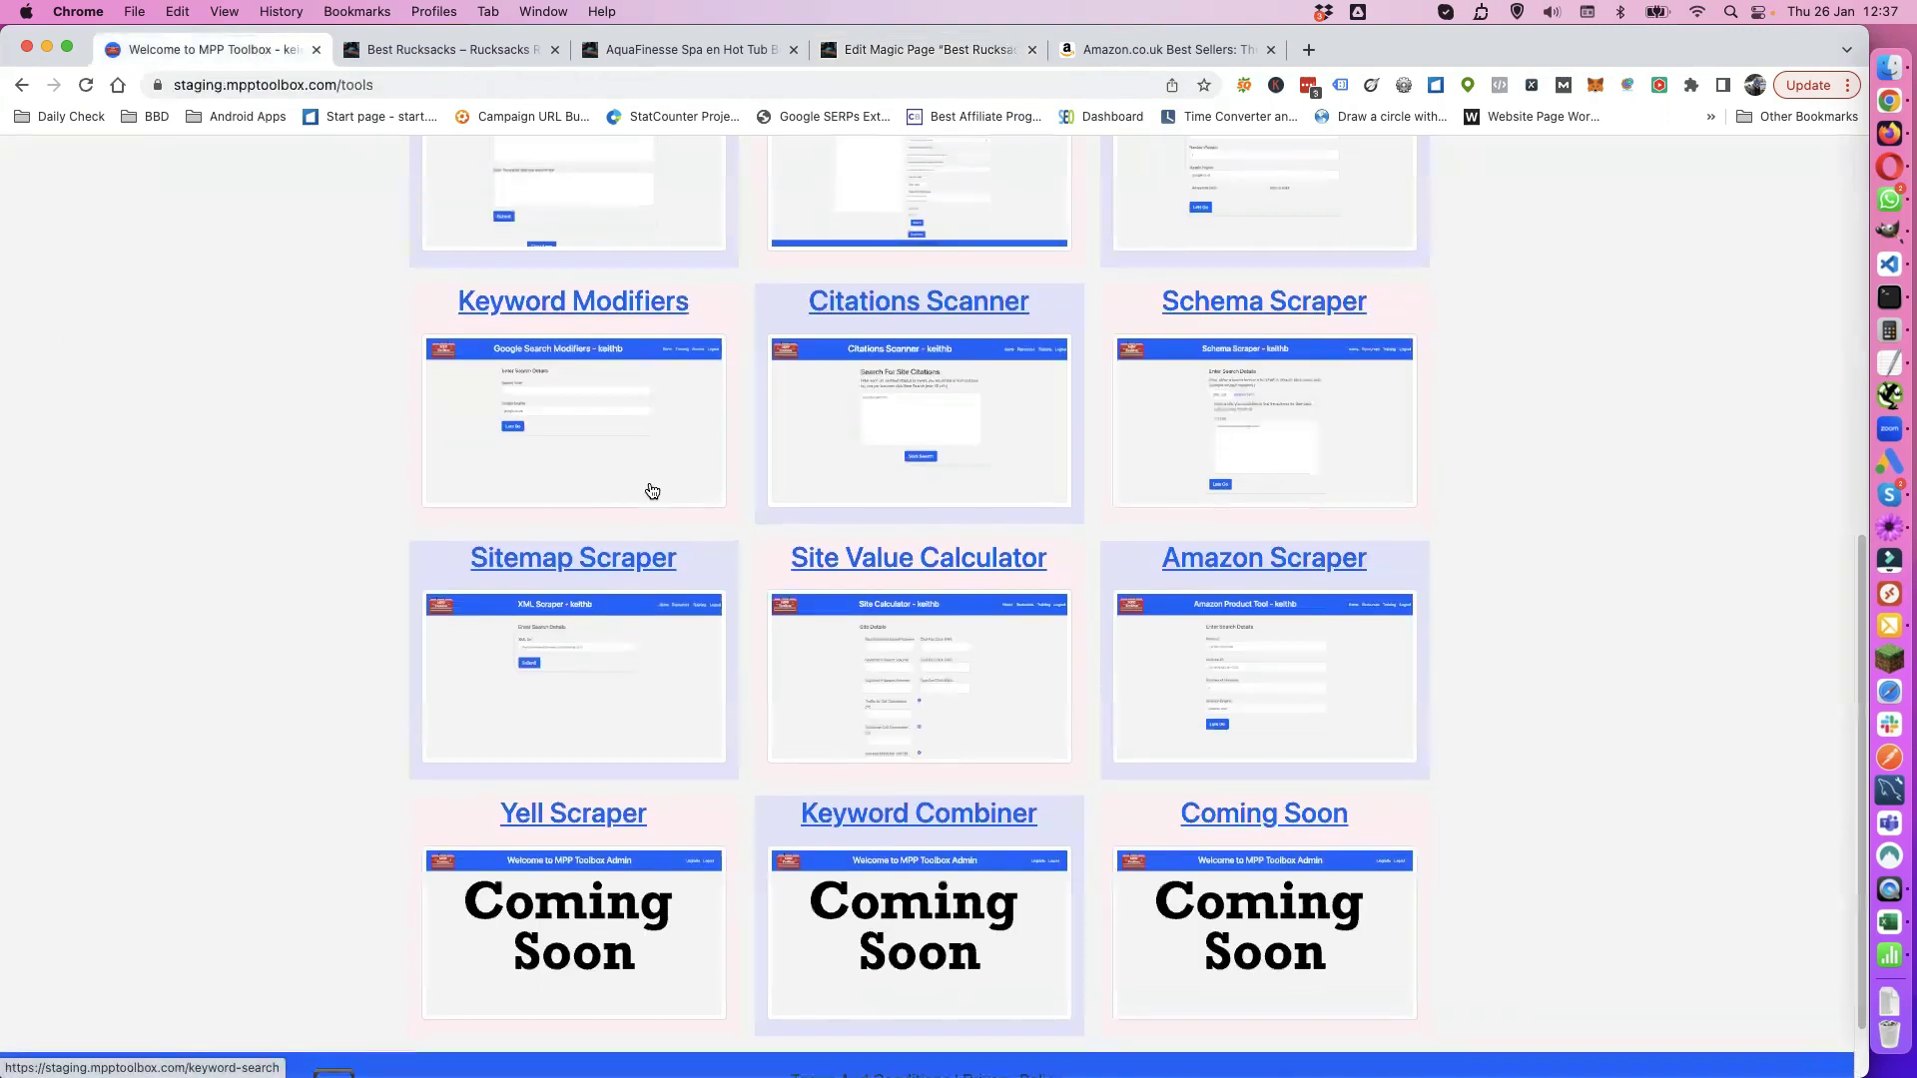
click(1234, 565)
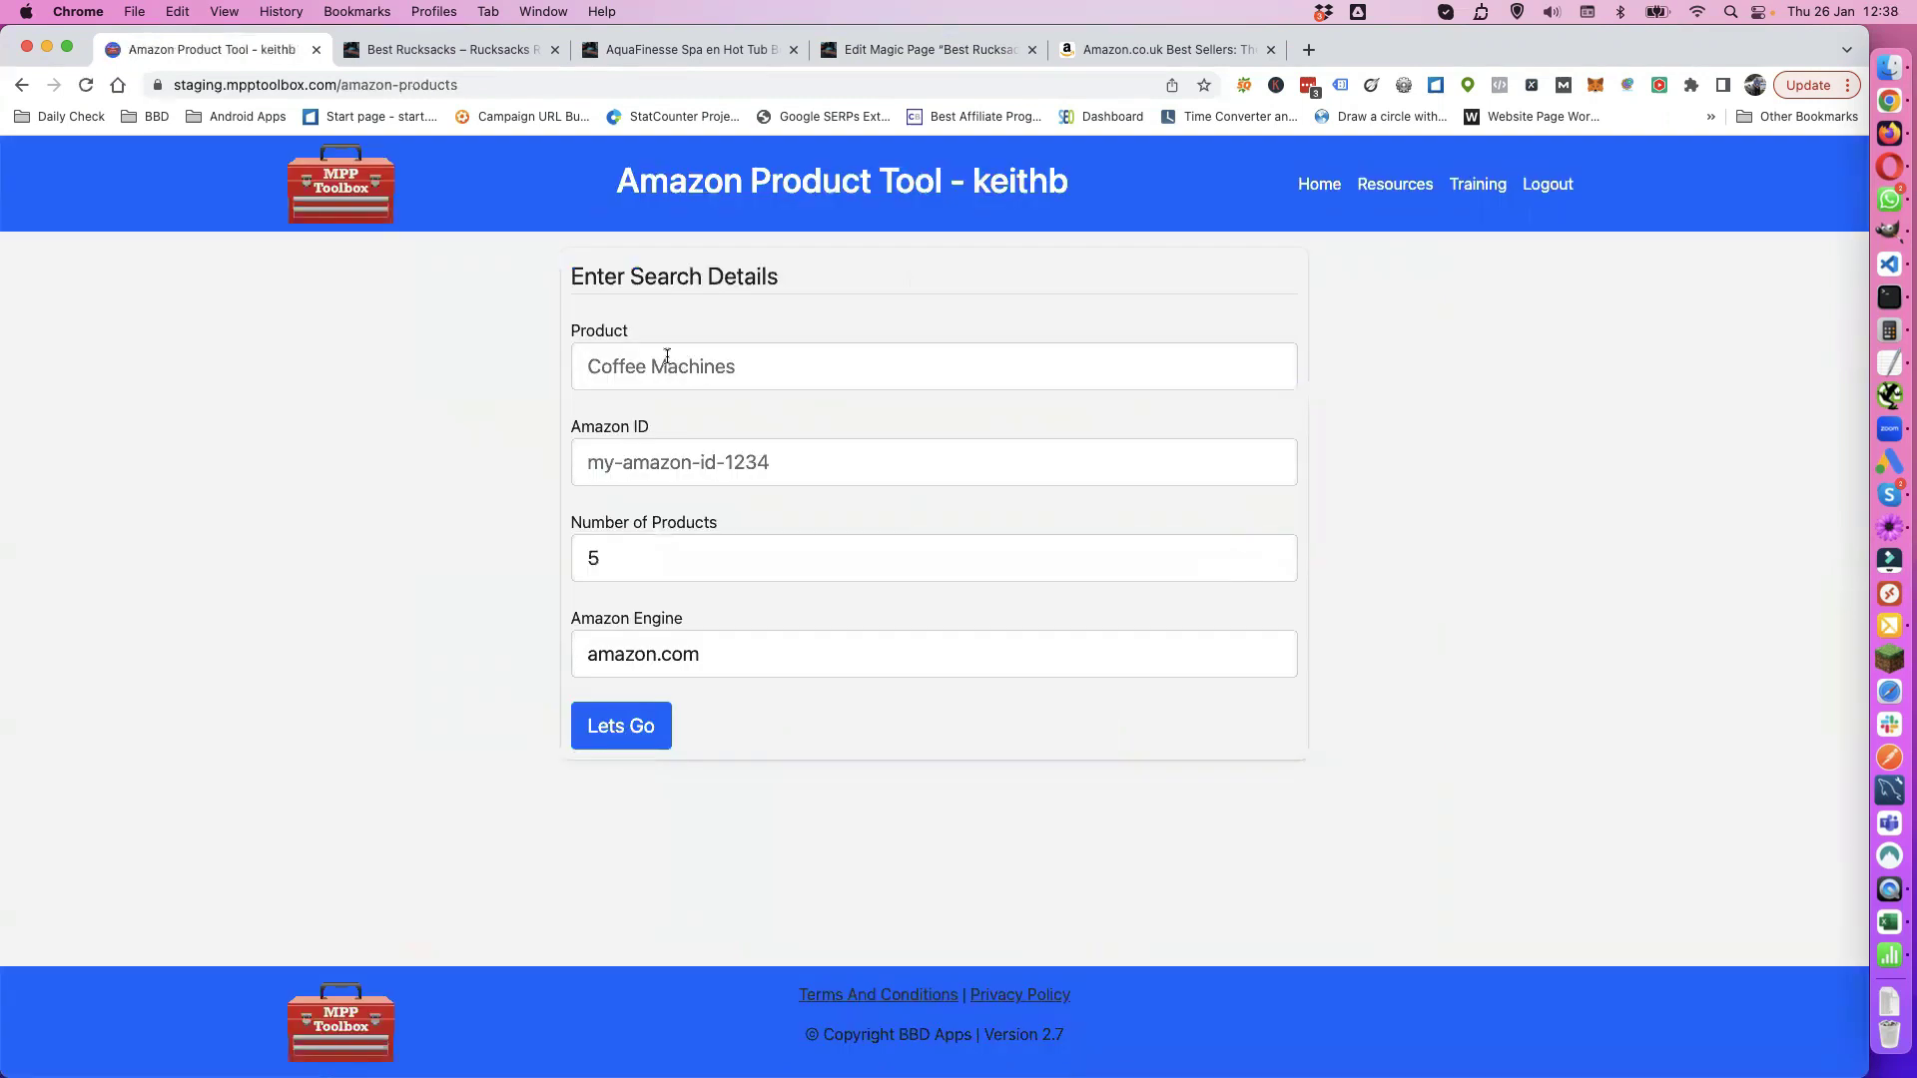
click(654, 371)
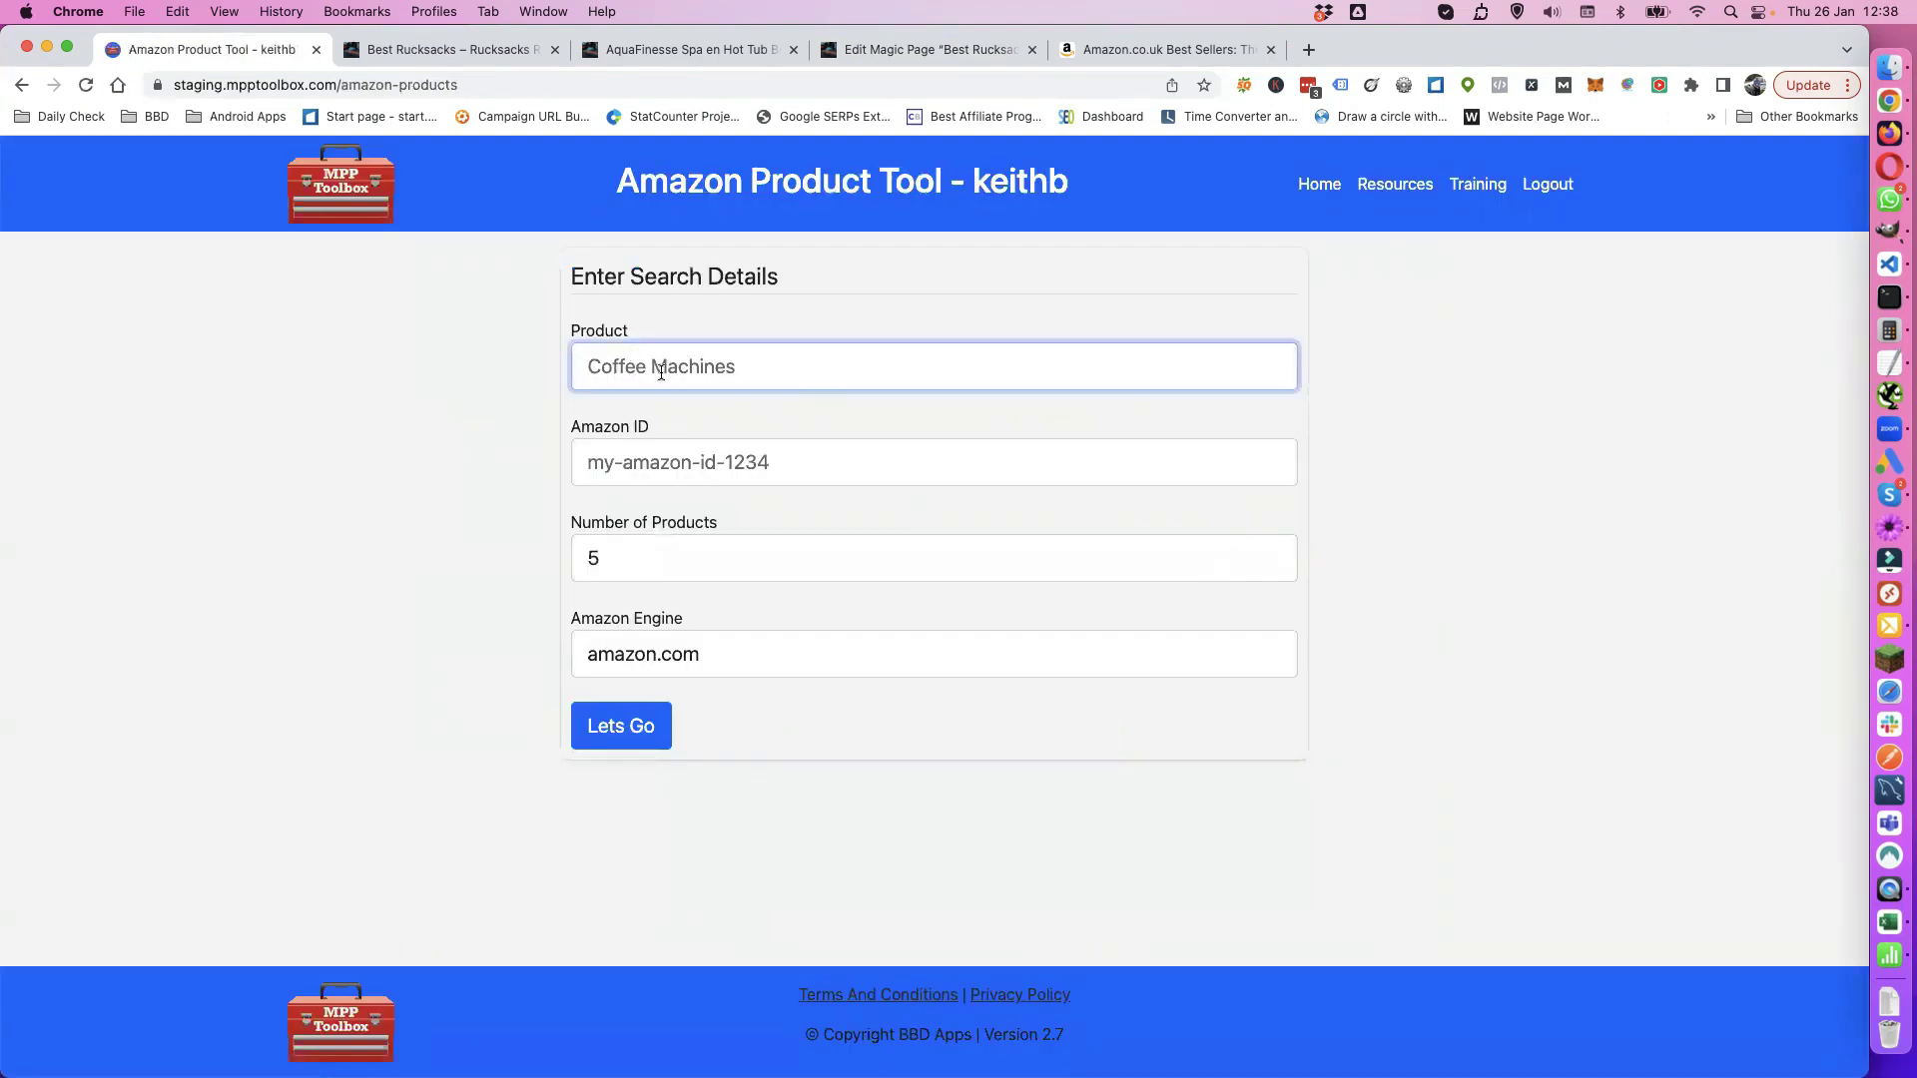
text(Air Fryer)
Step: Check the affiliate tag in the hot tubs page's Amazon link and enter it as the scraper's Amazon ID
click(629, 460)
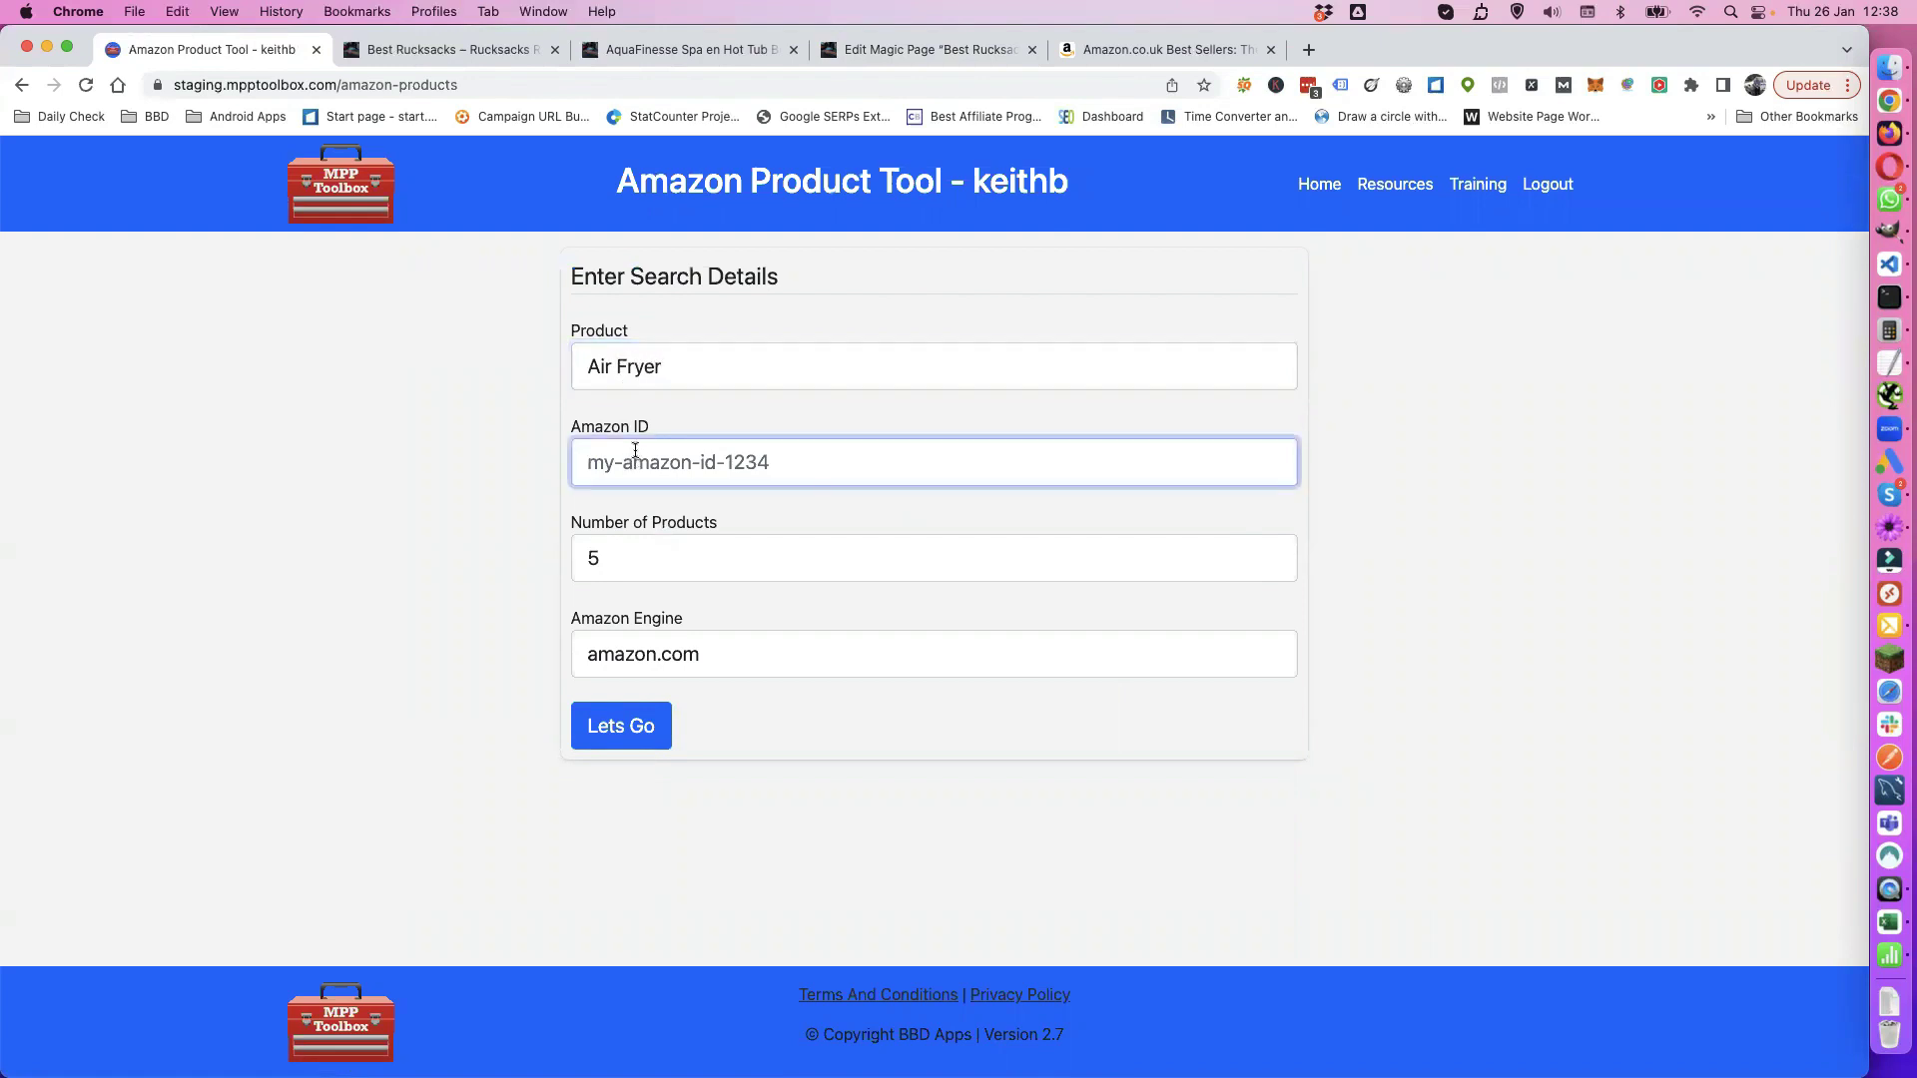
click(687, 46)
scroll(486, 704, down, 3)
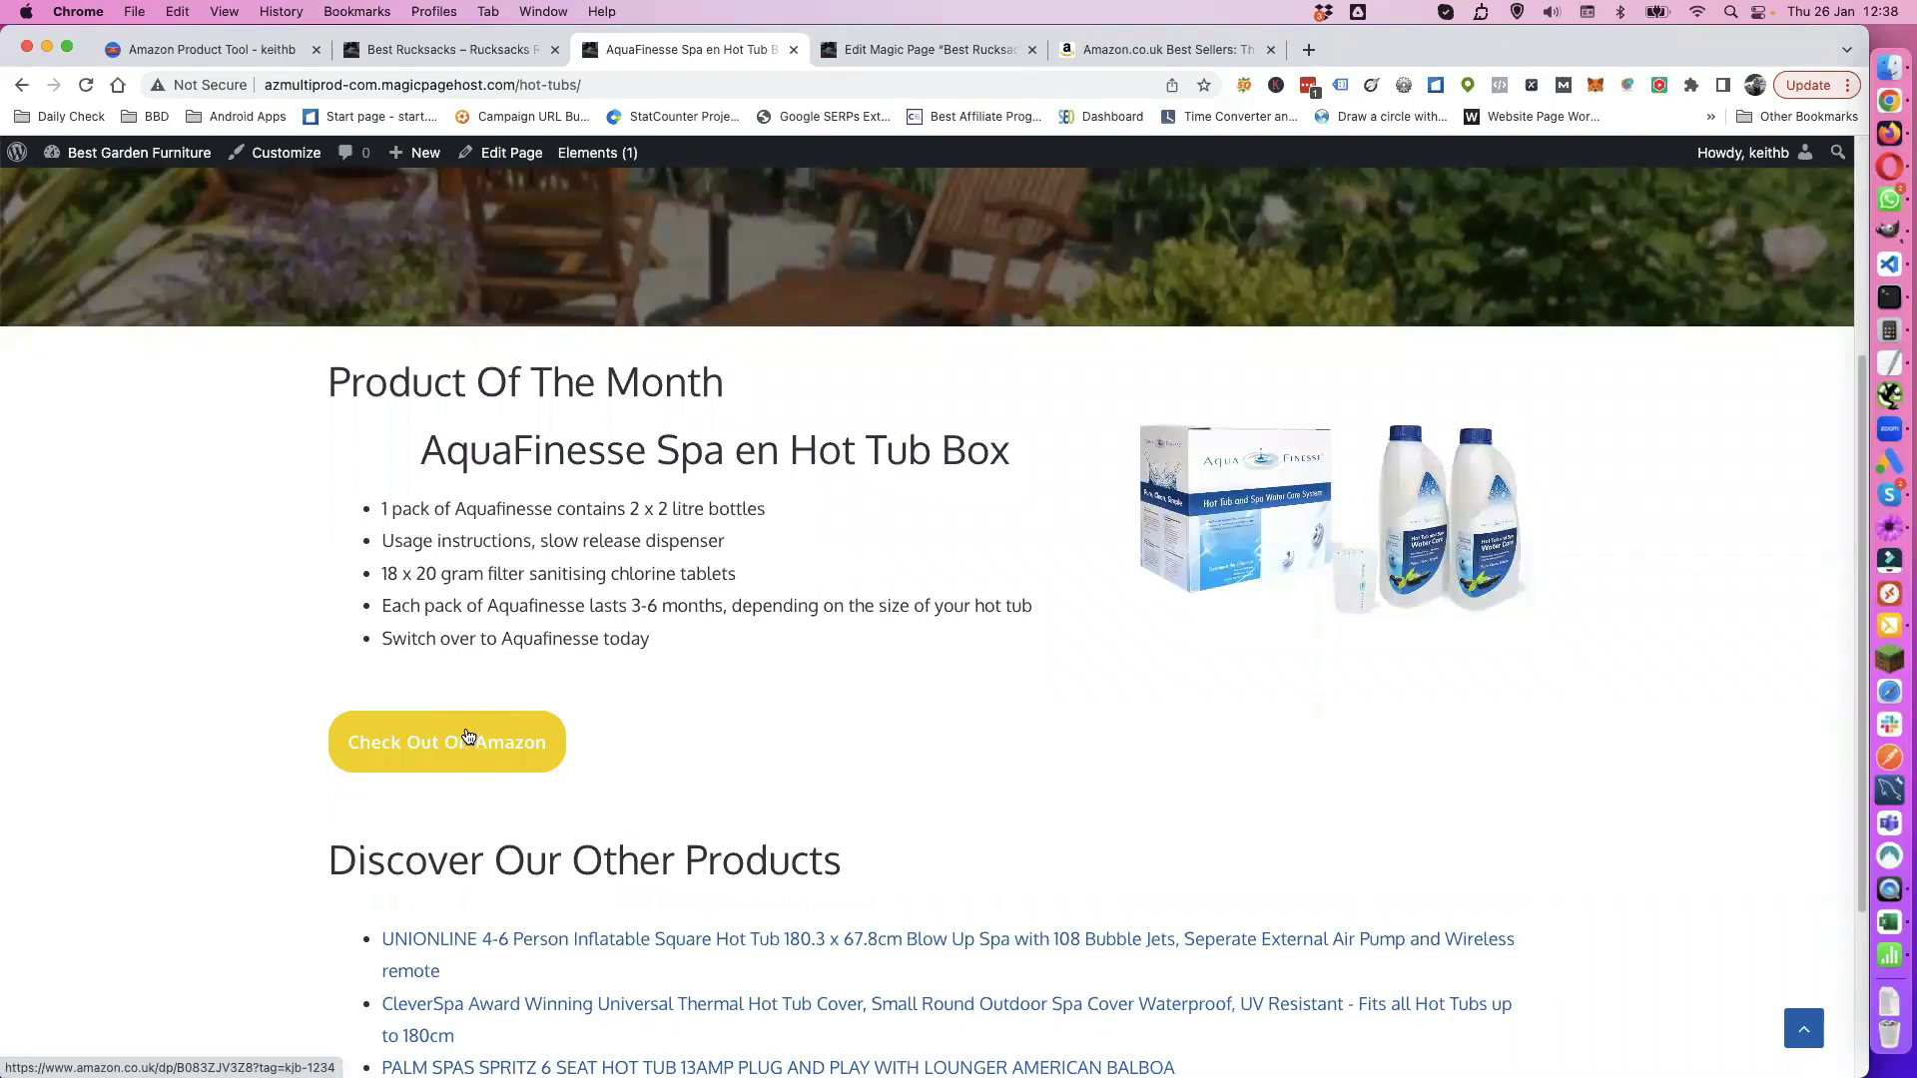
click(276, 54)
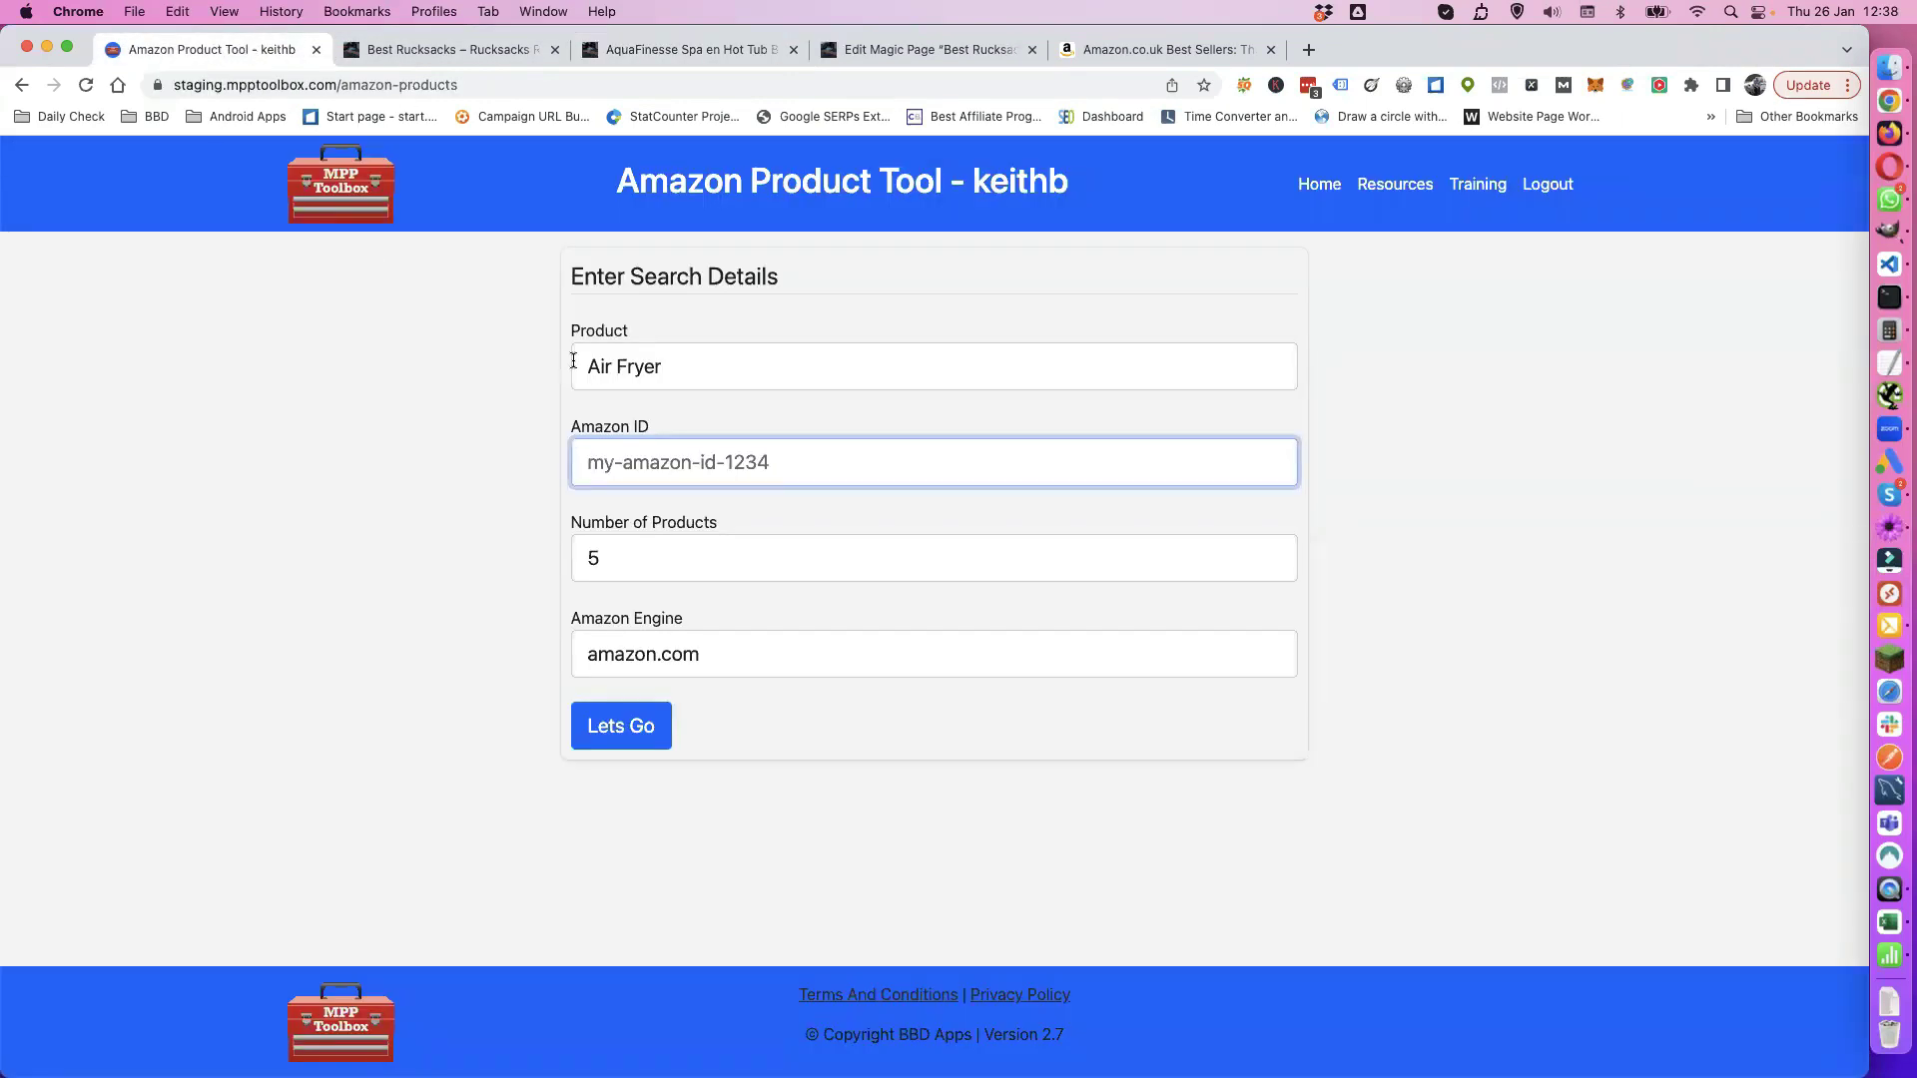
text(kjb-1234)
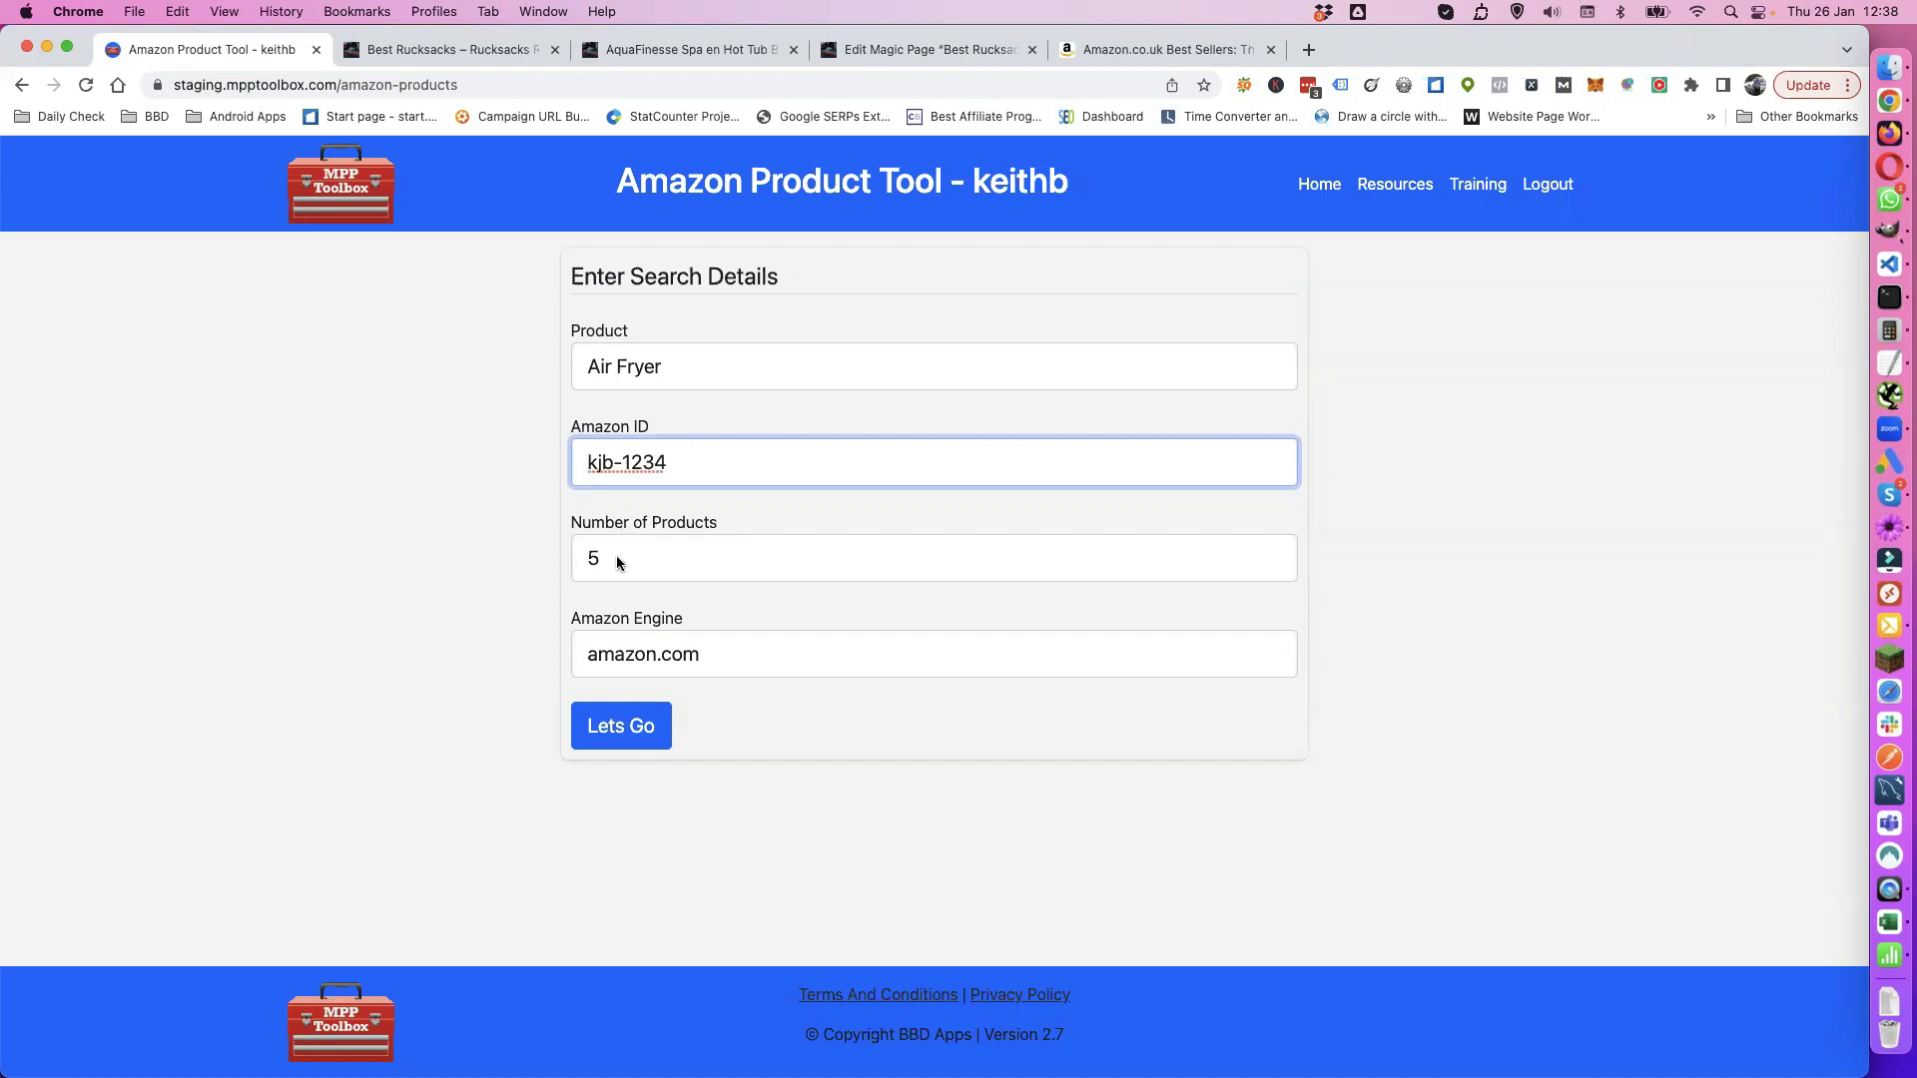
Step: Set the number of products to 30 and the Amazon engine to amazon.co.uk, and start the product search
click(621, 562)
click(642, 719)
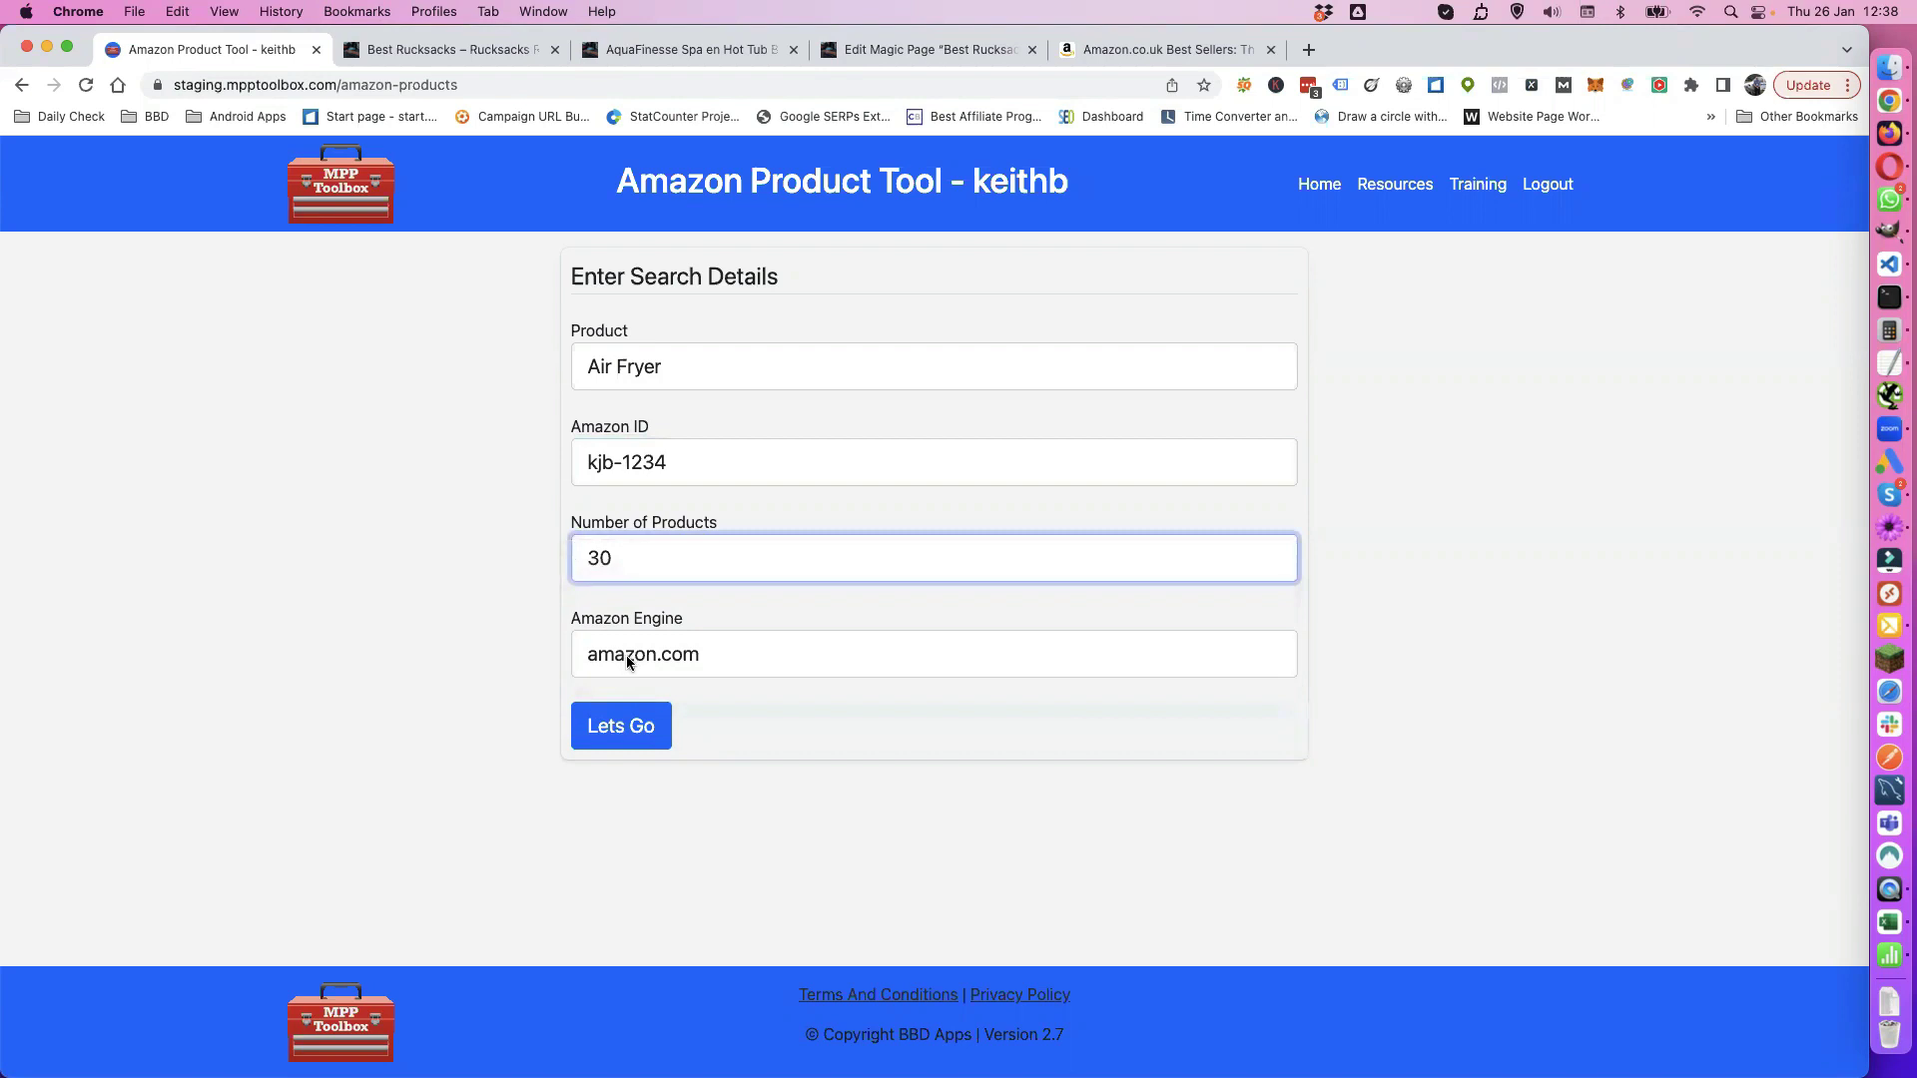
click(626, 653)
click(633, 625)
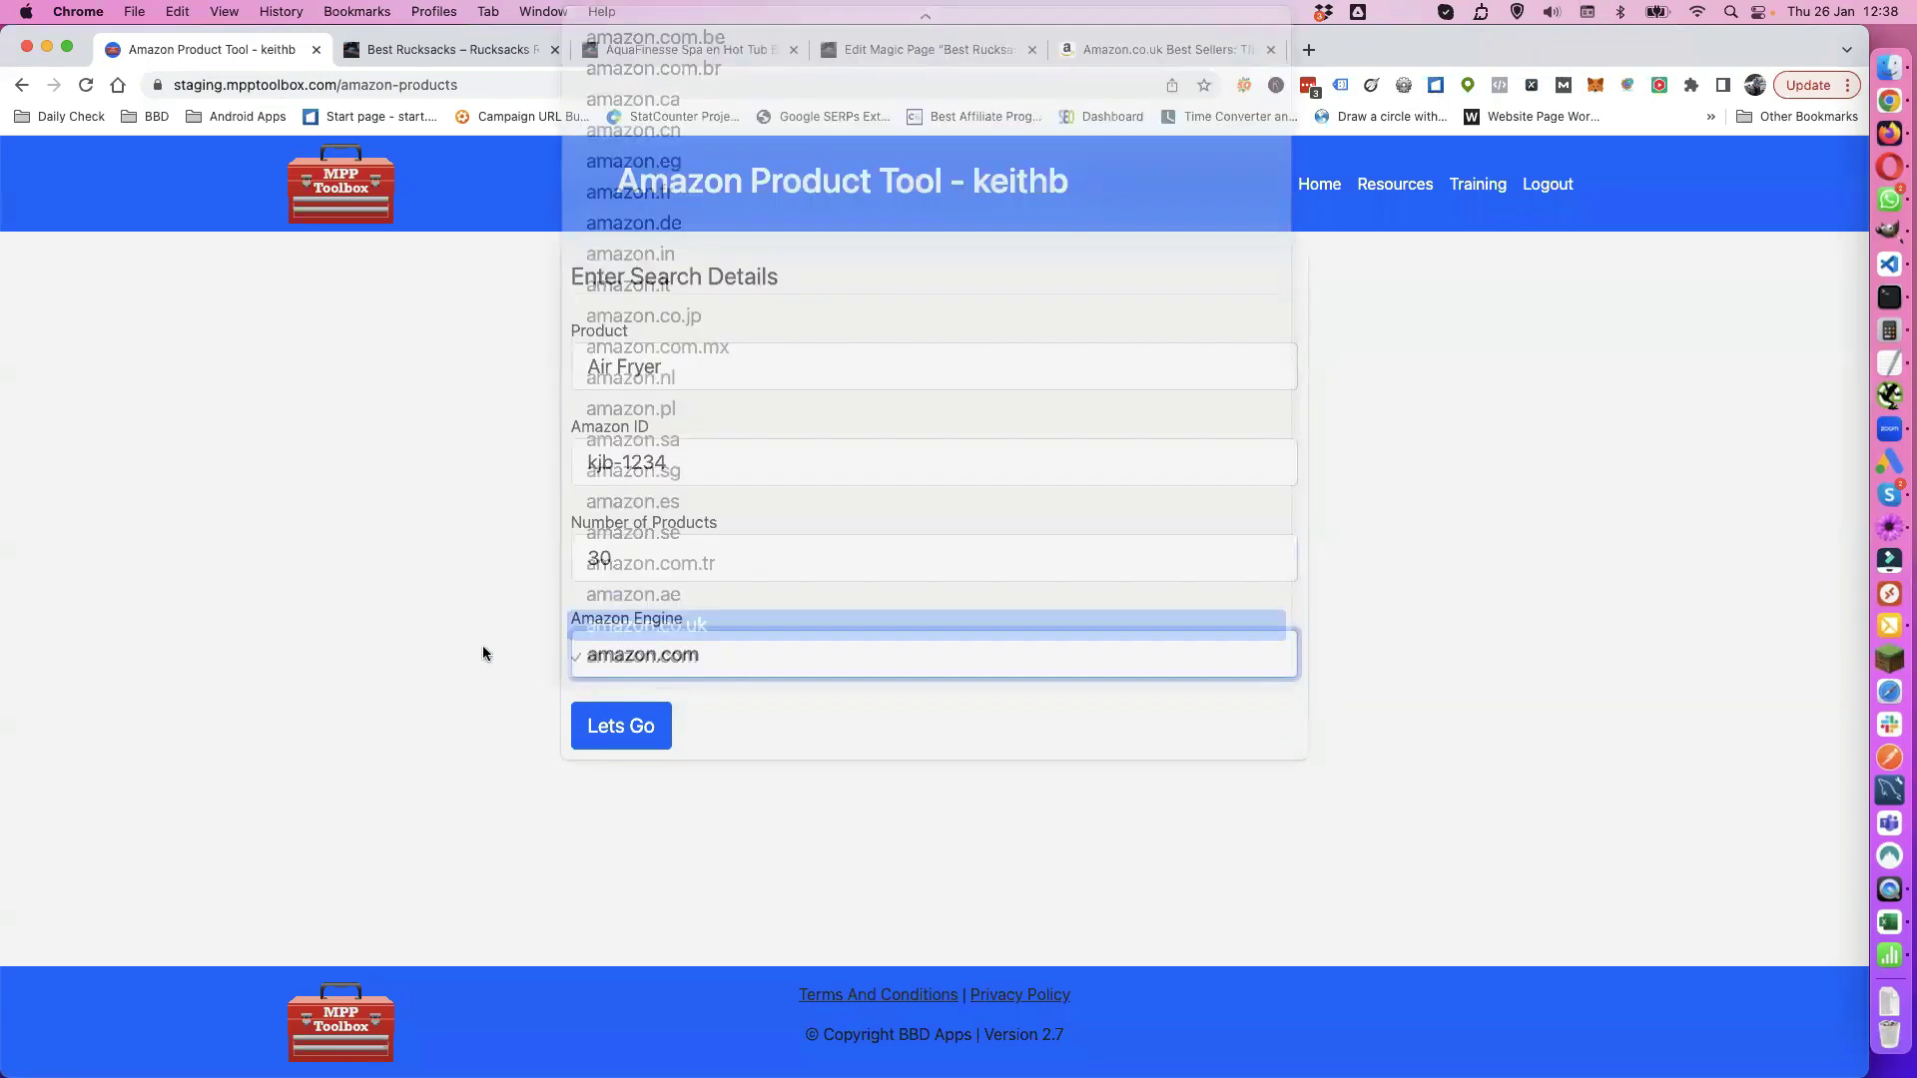
click(619, 730)
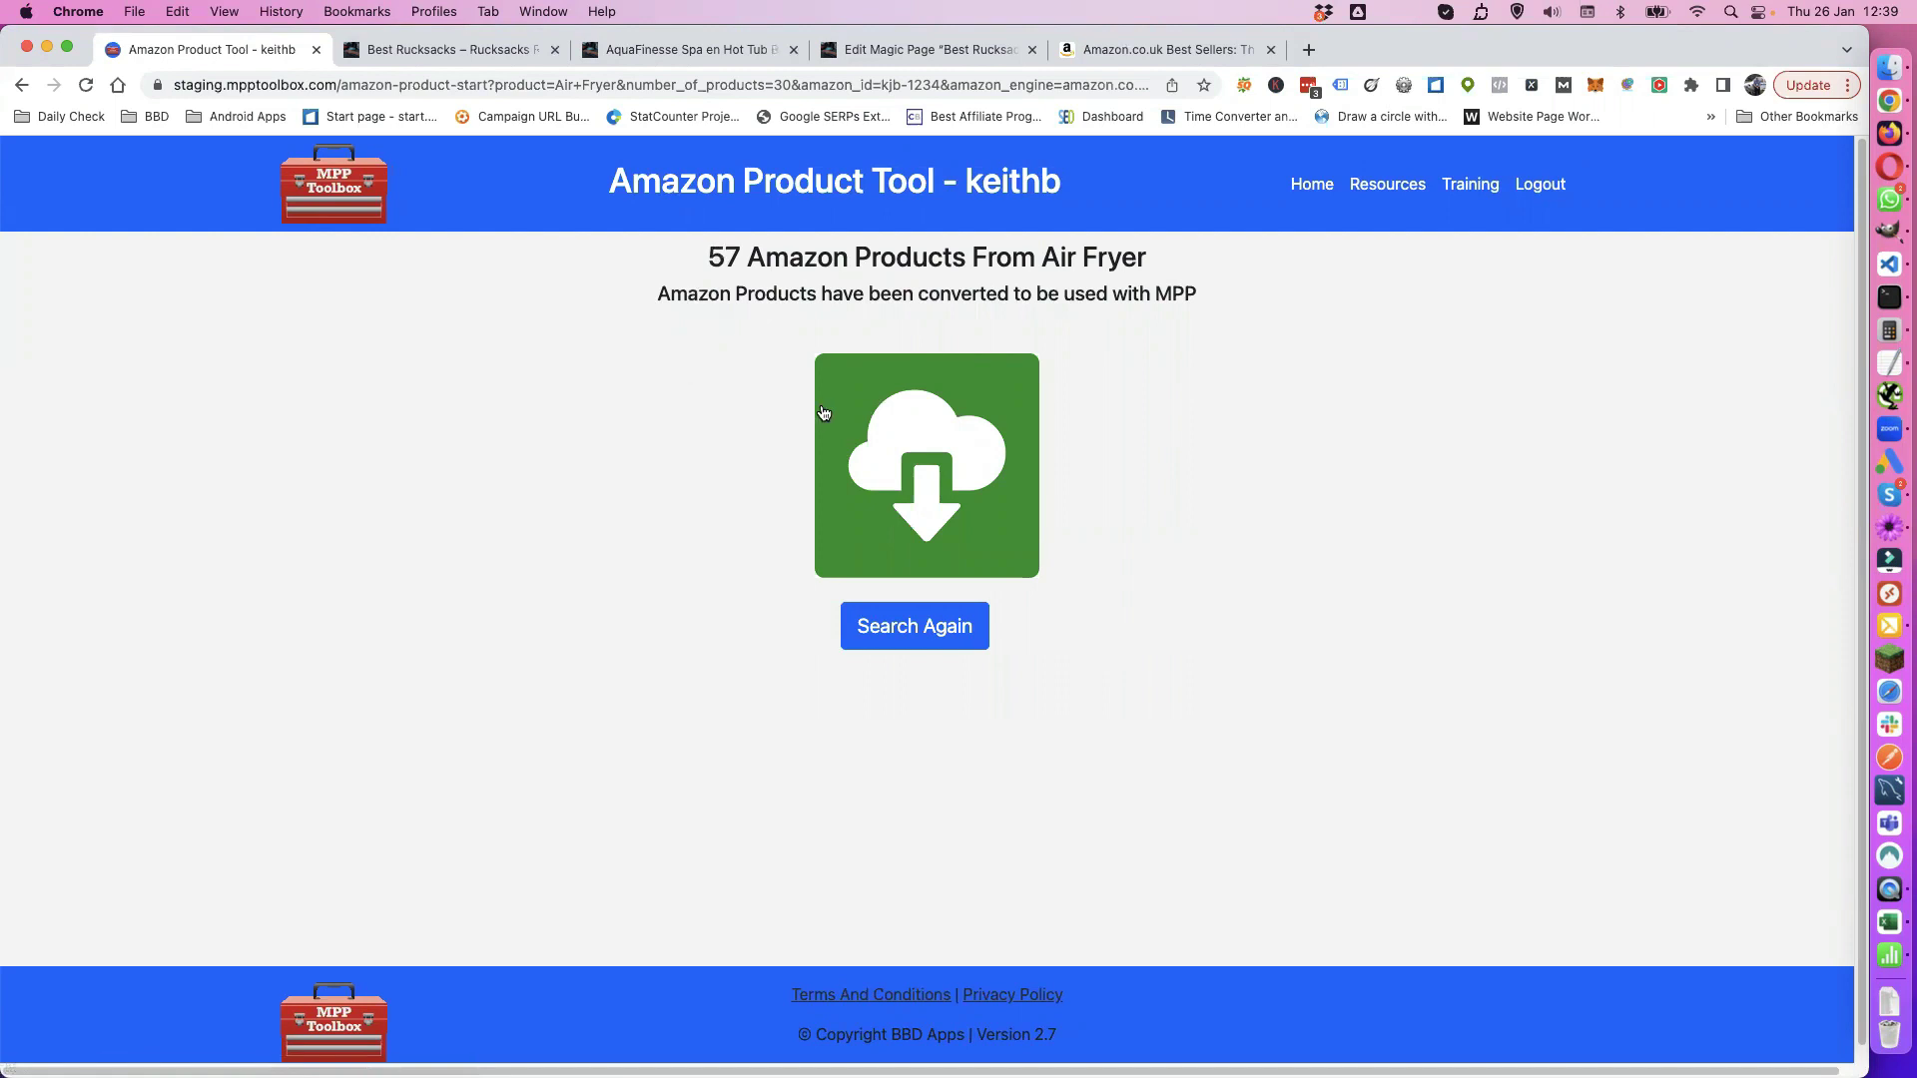
Step: Download the converted air fryer products as b0847c-30-Air-Fryer.csv into the Downloads folder
click(928, 467)
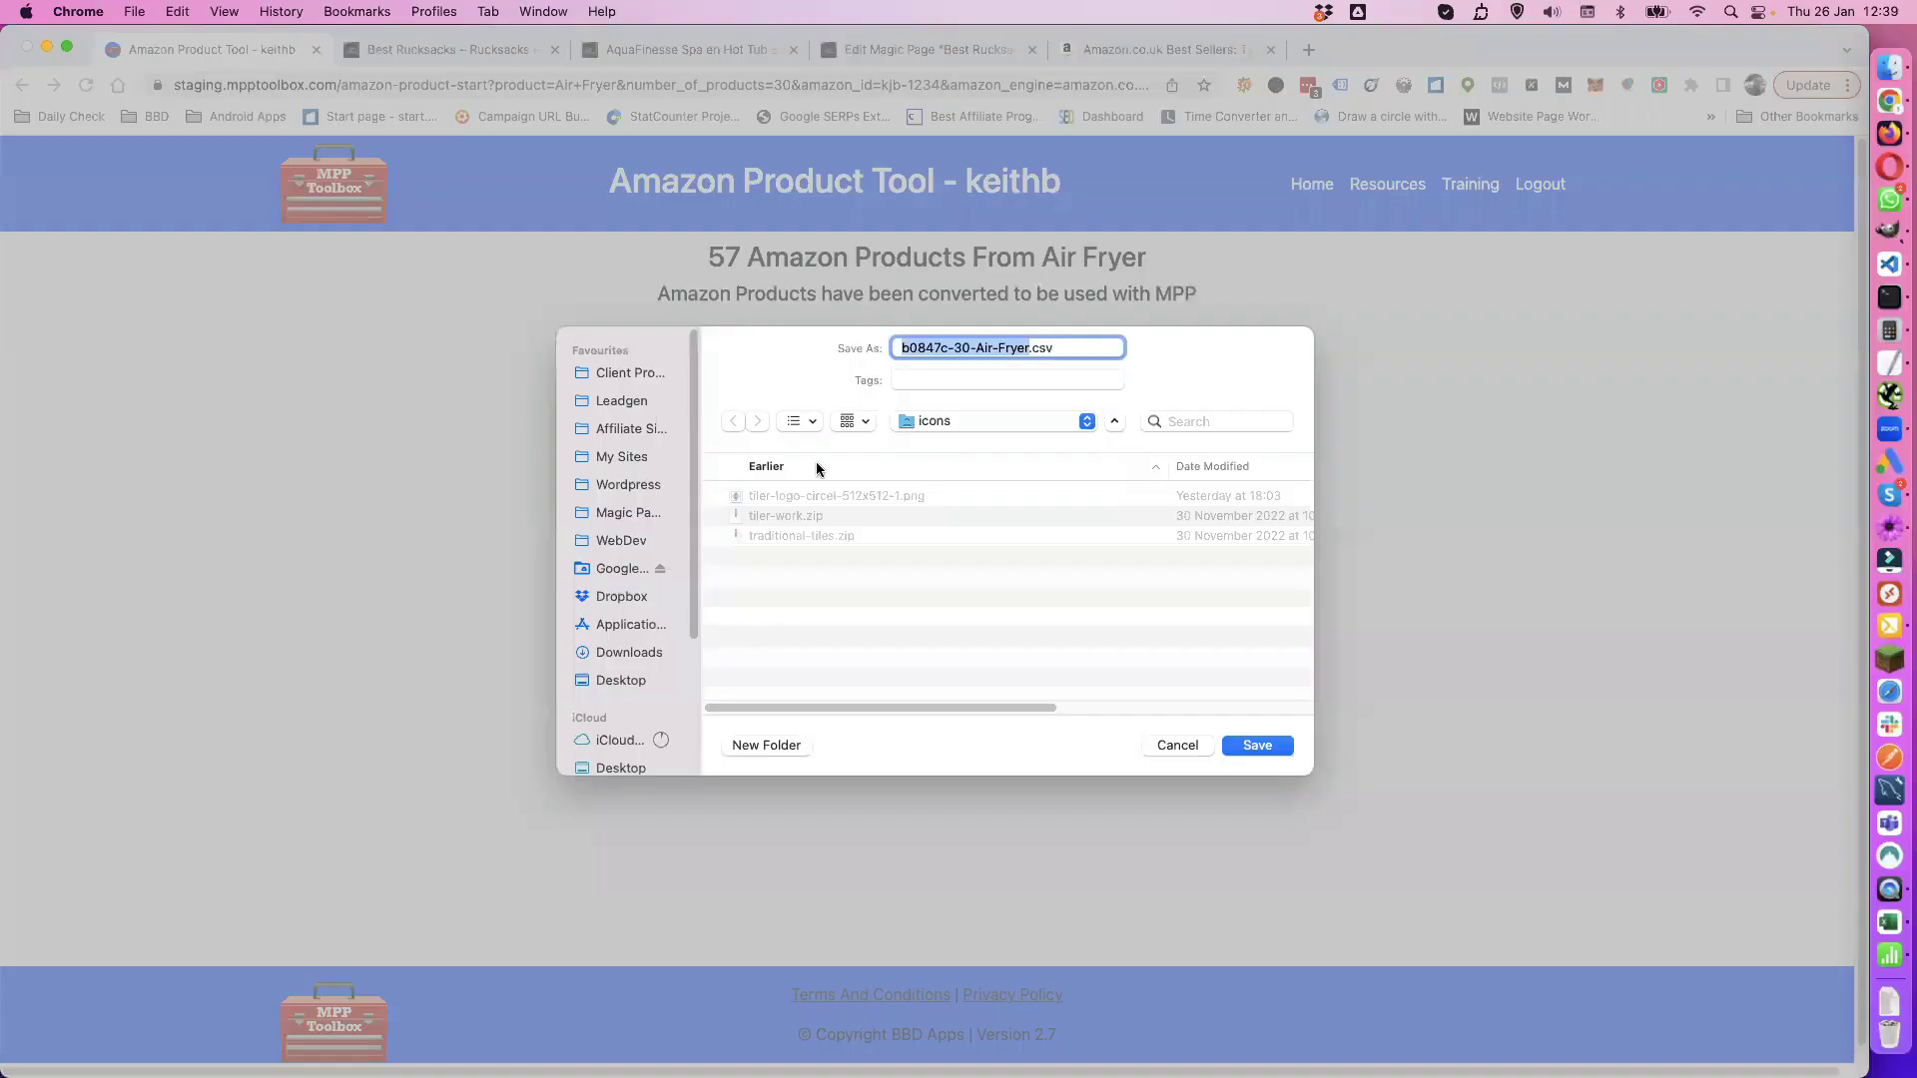
click(636, 655)
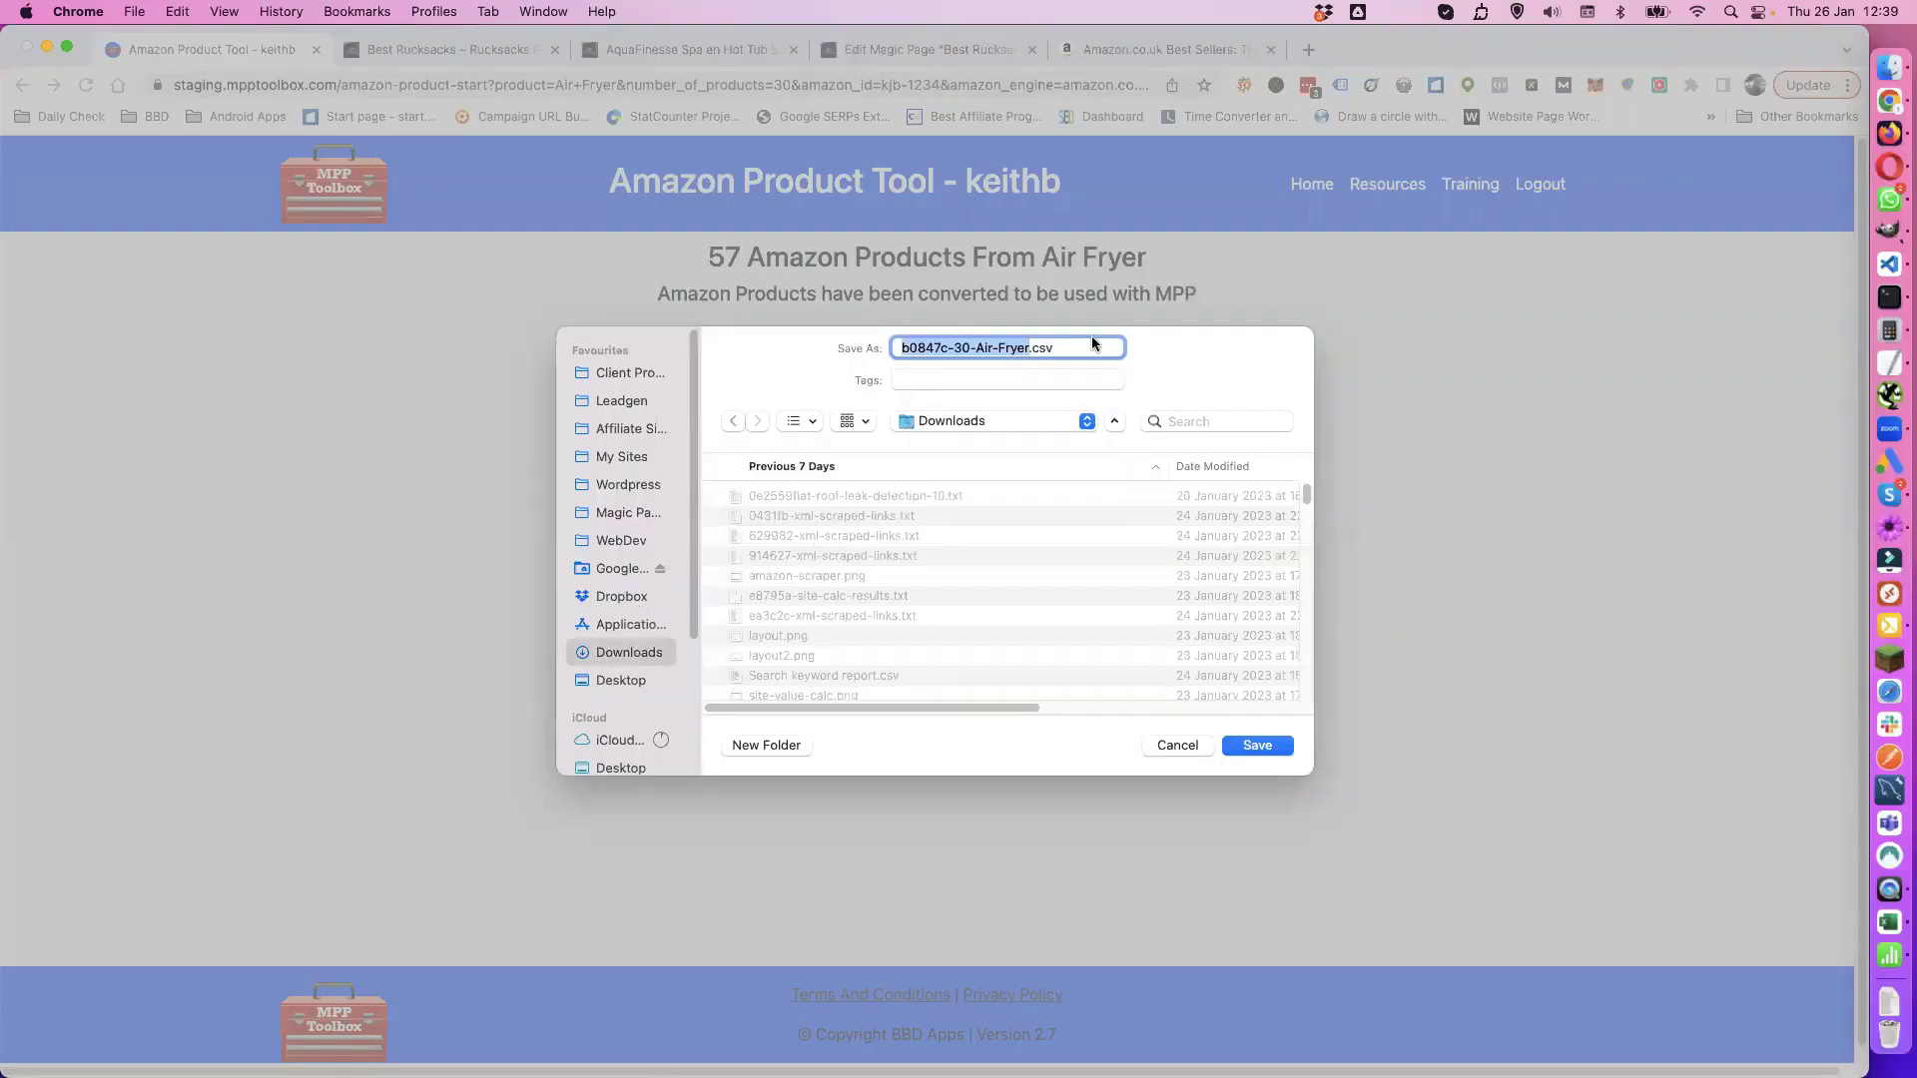
click(1260, 745)
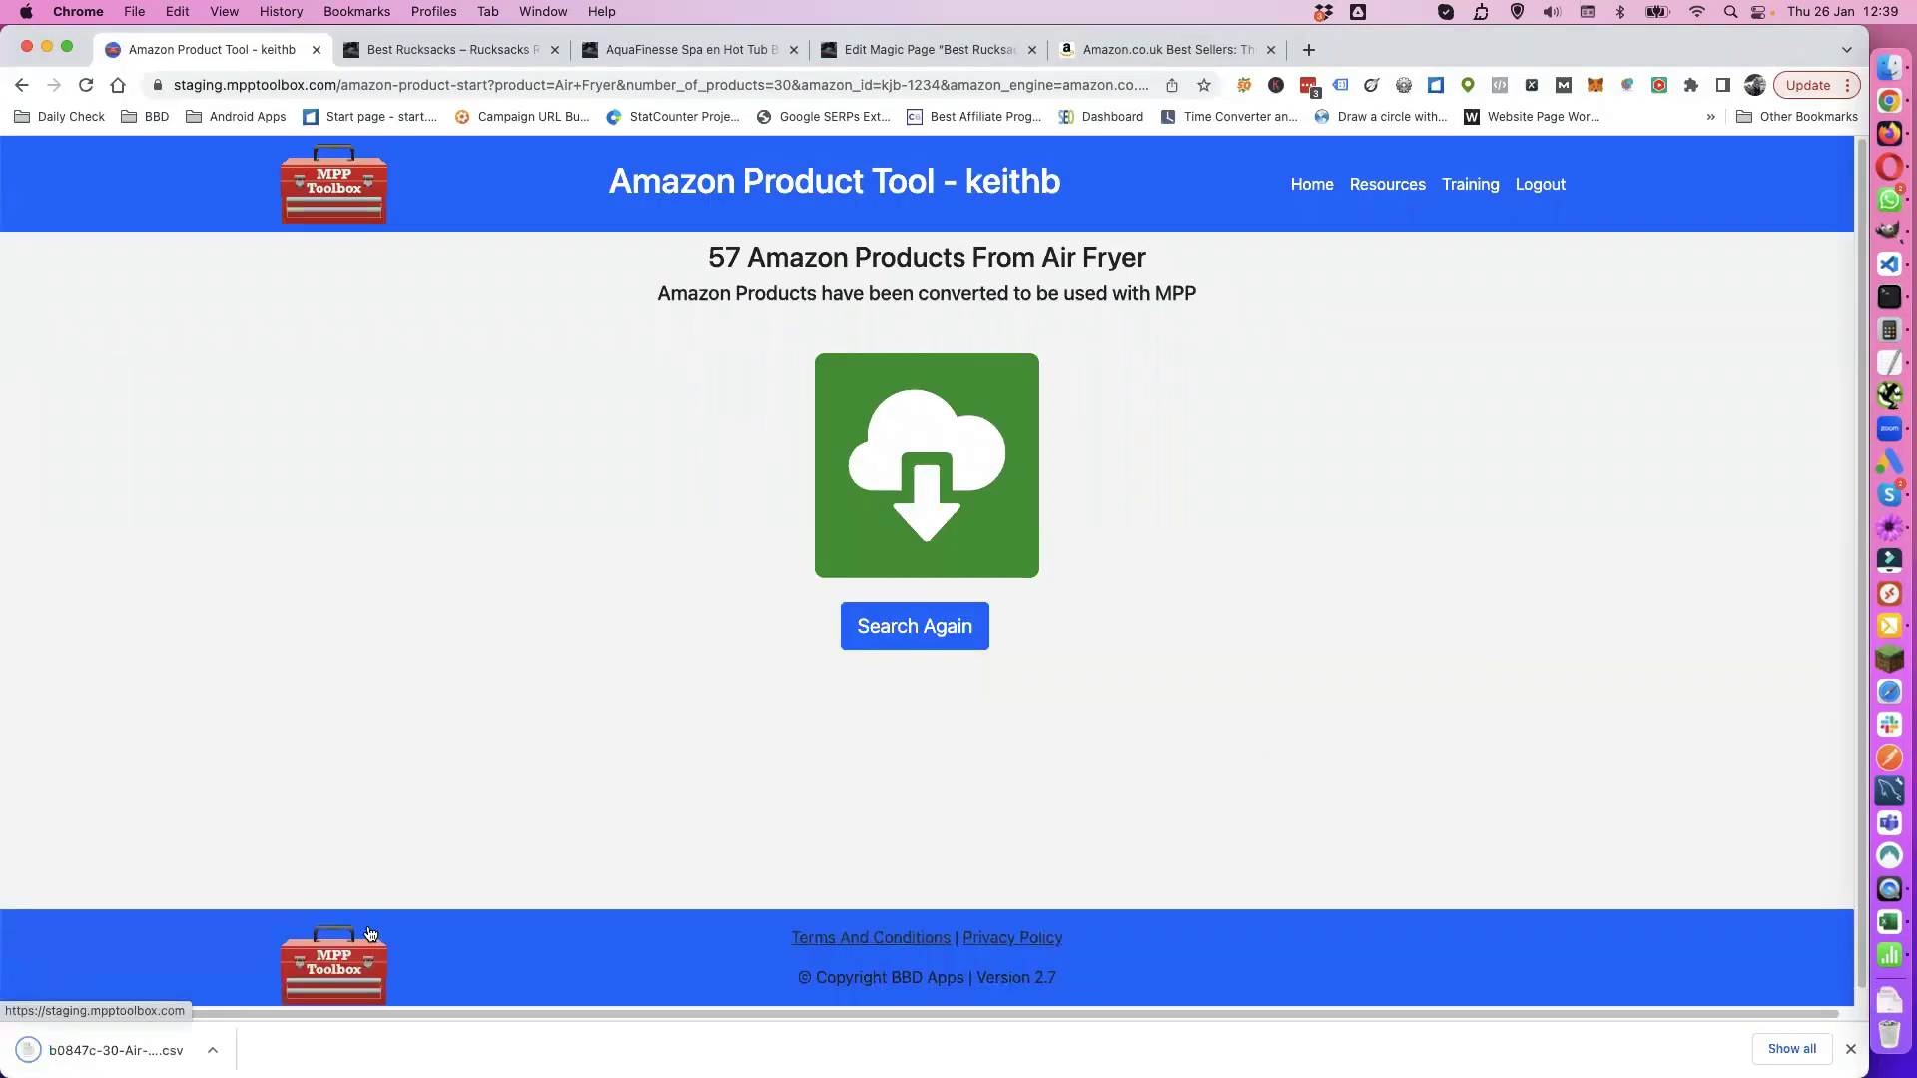
Step: Open the downloaded air fryer CSV in Excel and widen the location name column
click(212, 1051)
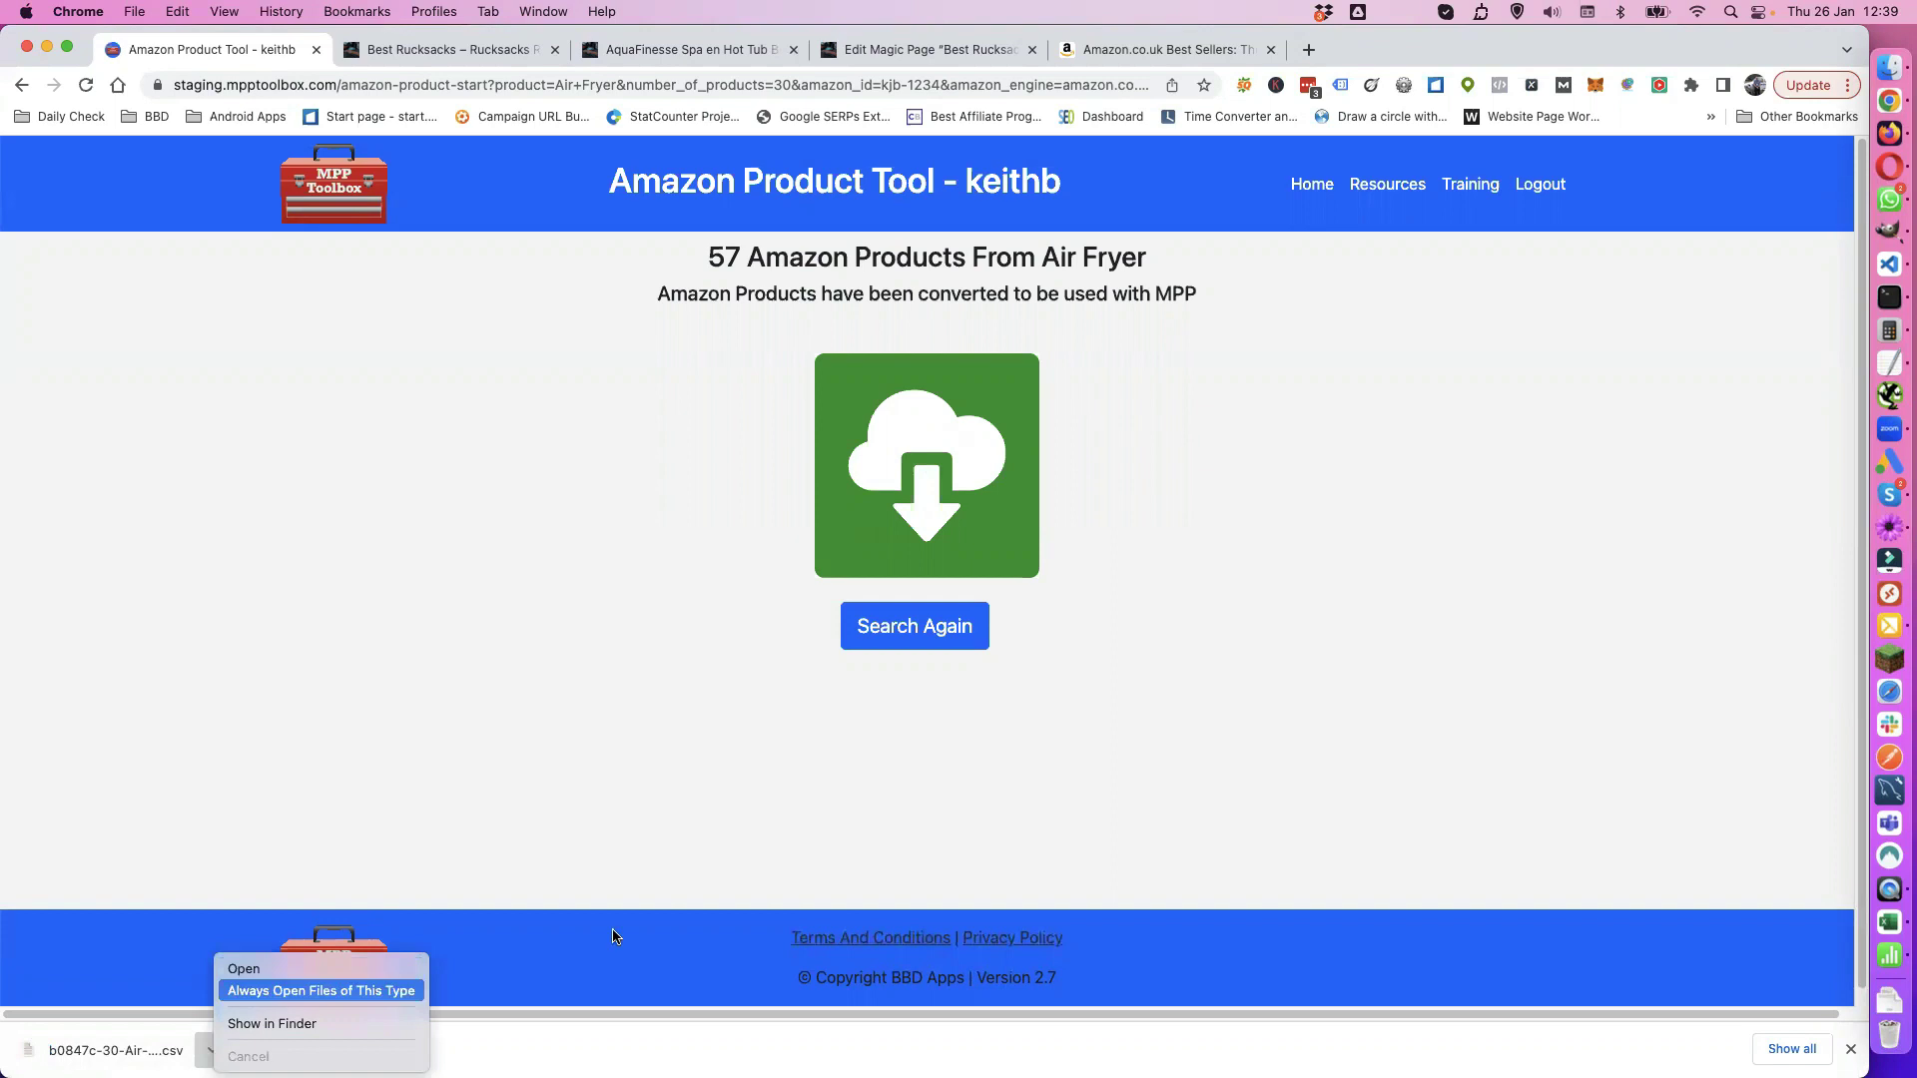
click(1887, 67)
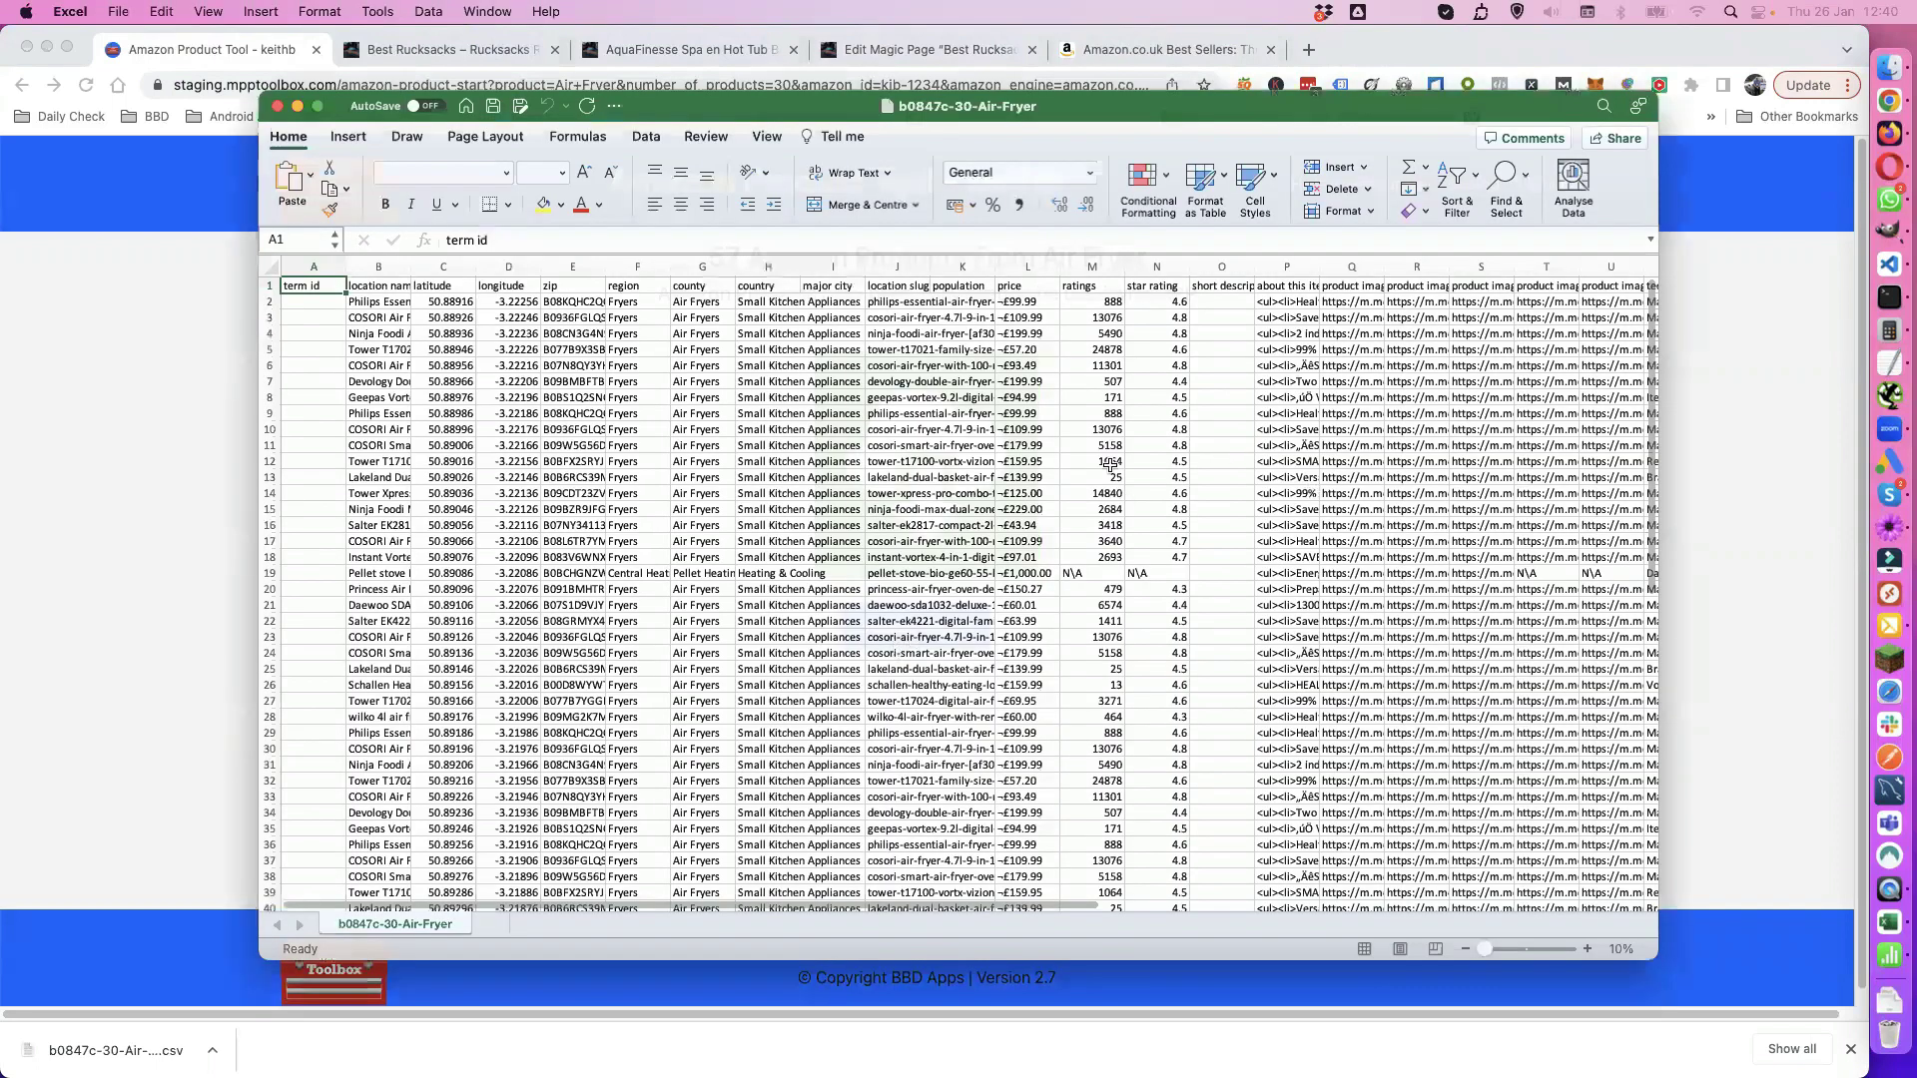
drag(407, 302, 521, 304)
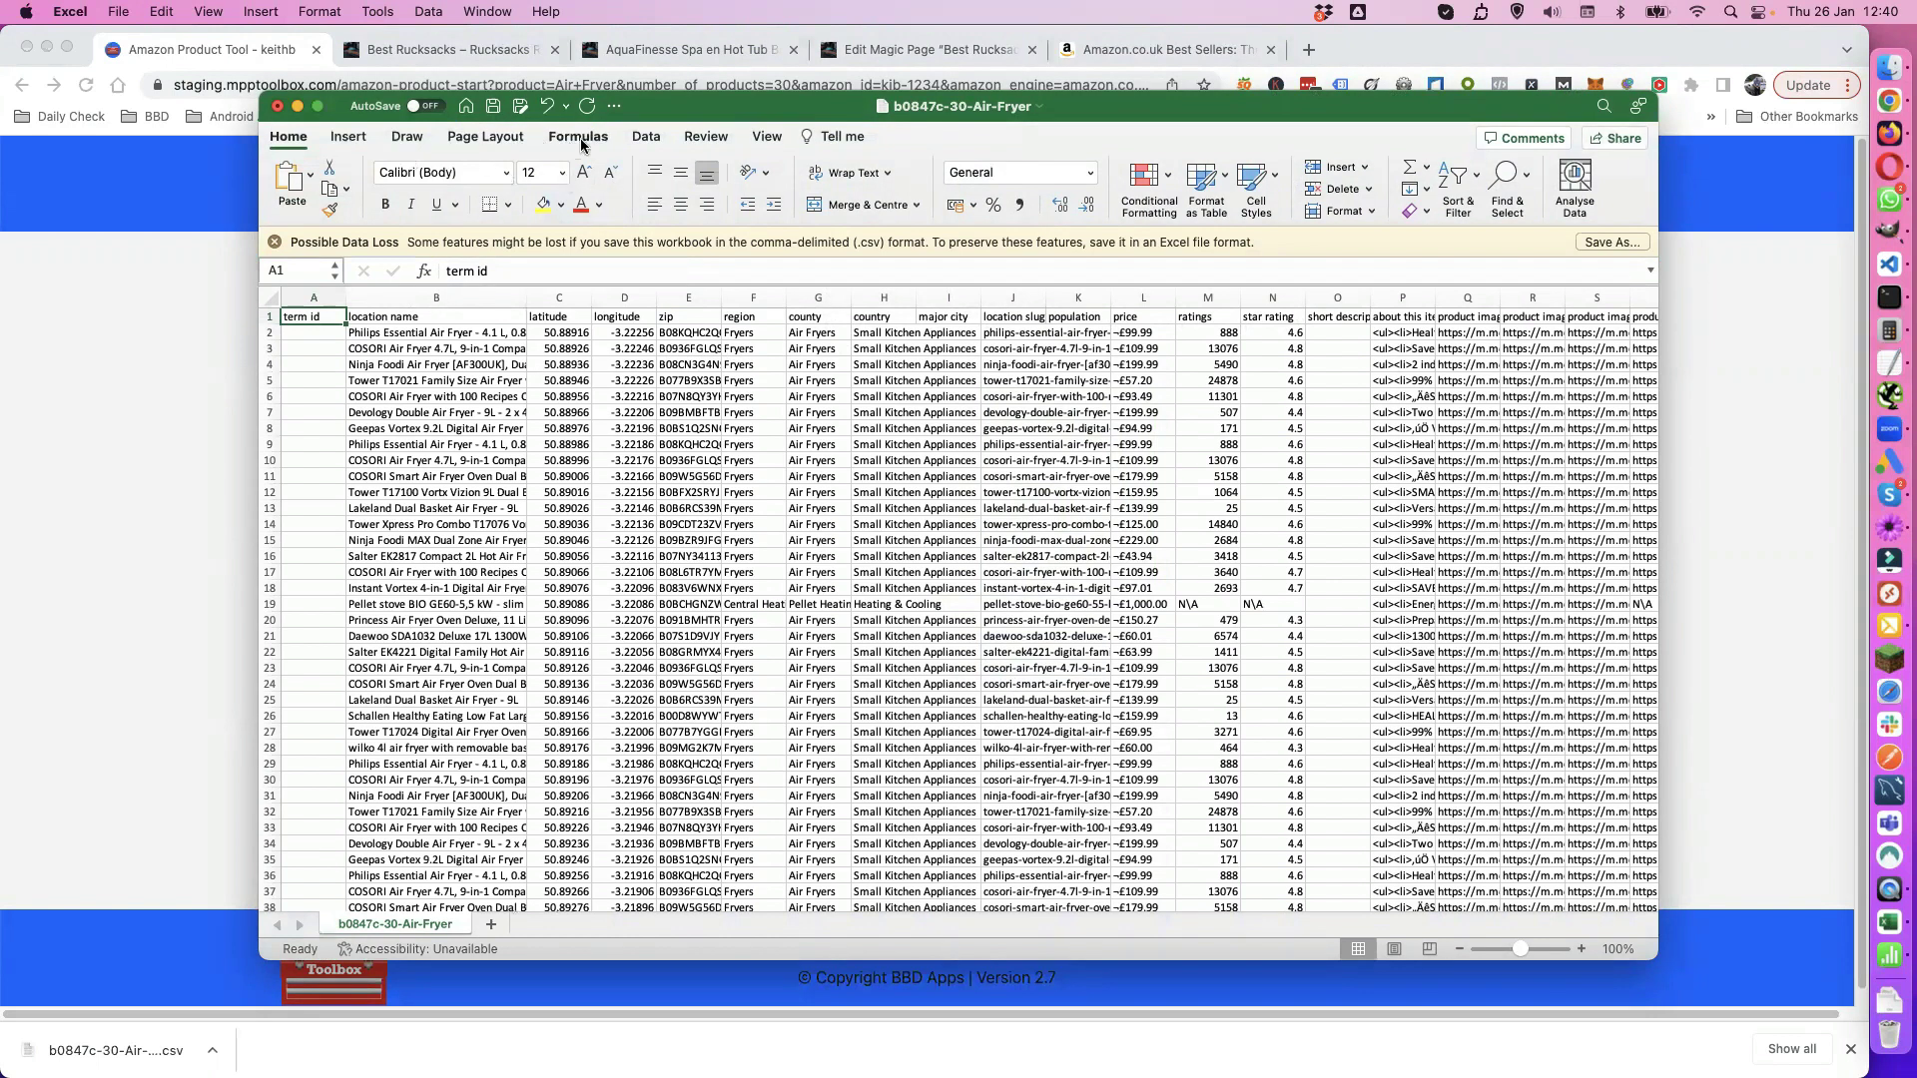
Step: Set the worksheet zoom to 150%
click(768, 139)
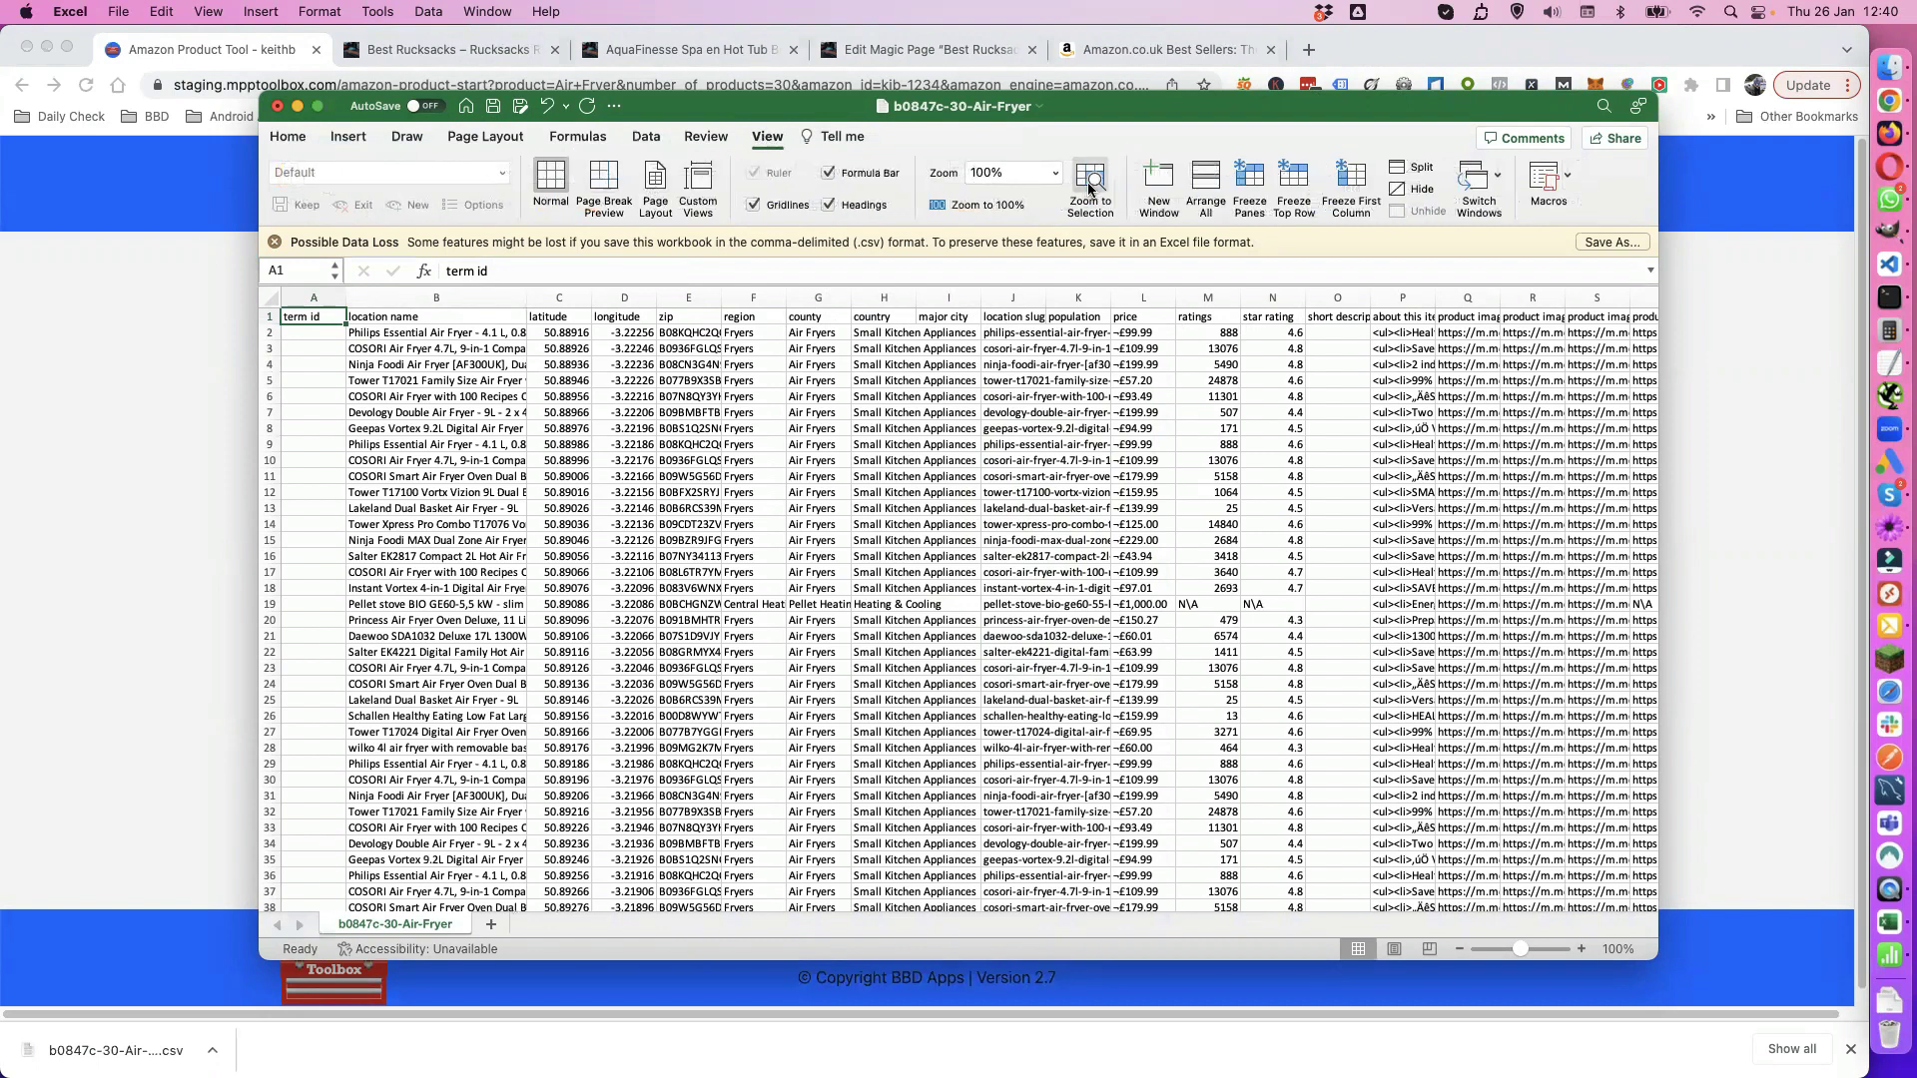
click(1056, 176)
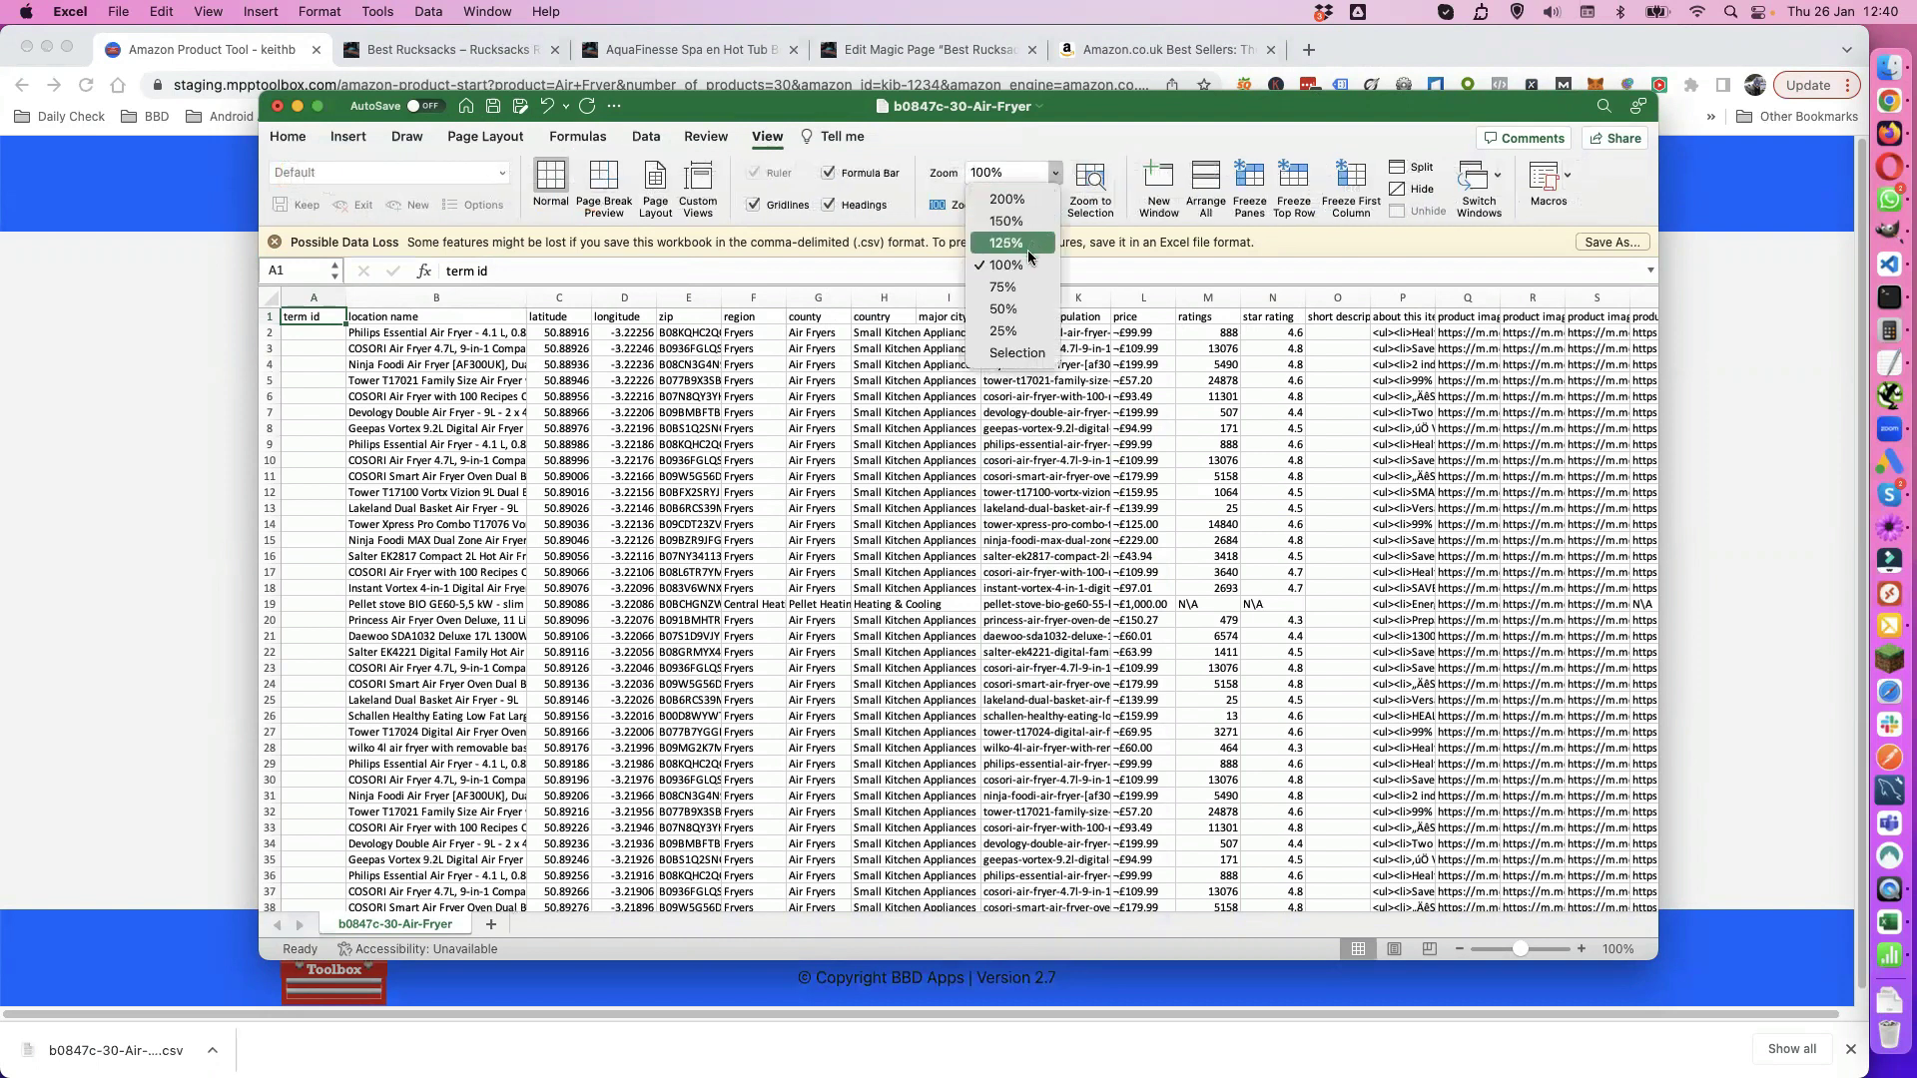
click(1015, 220)
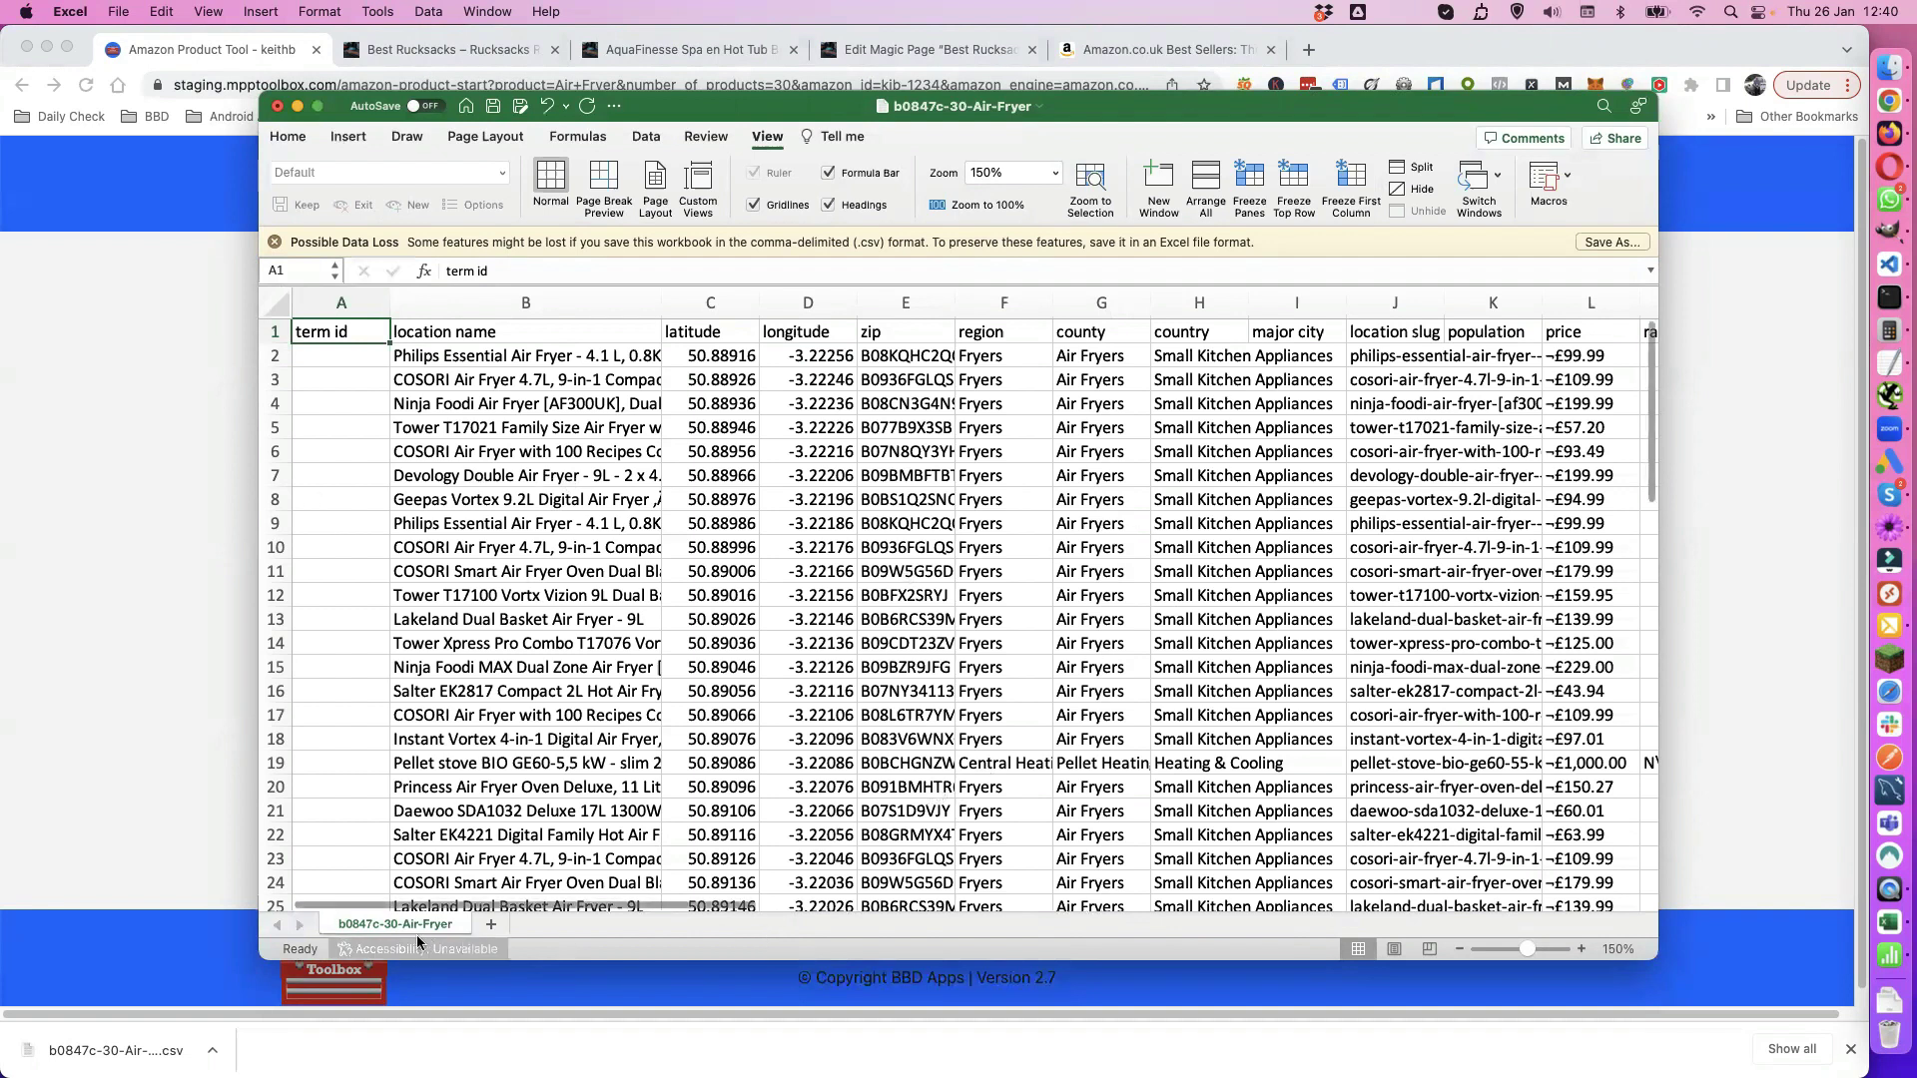
Step: Widen the location slug column to about 48 and select the slug in J4
drag(583, 904, 654, 905)
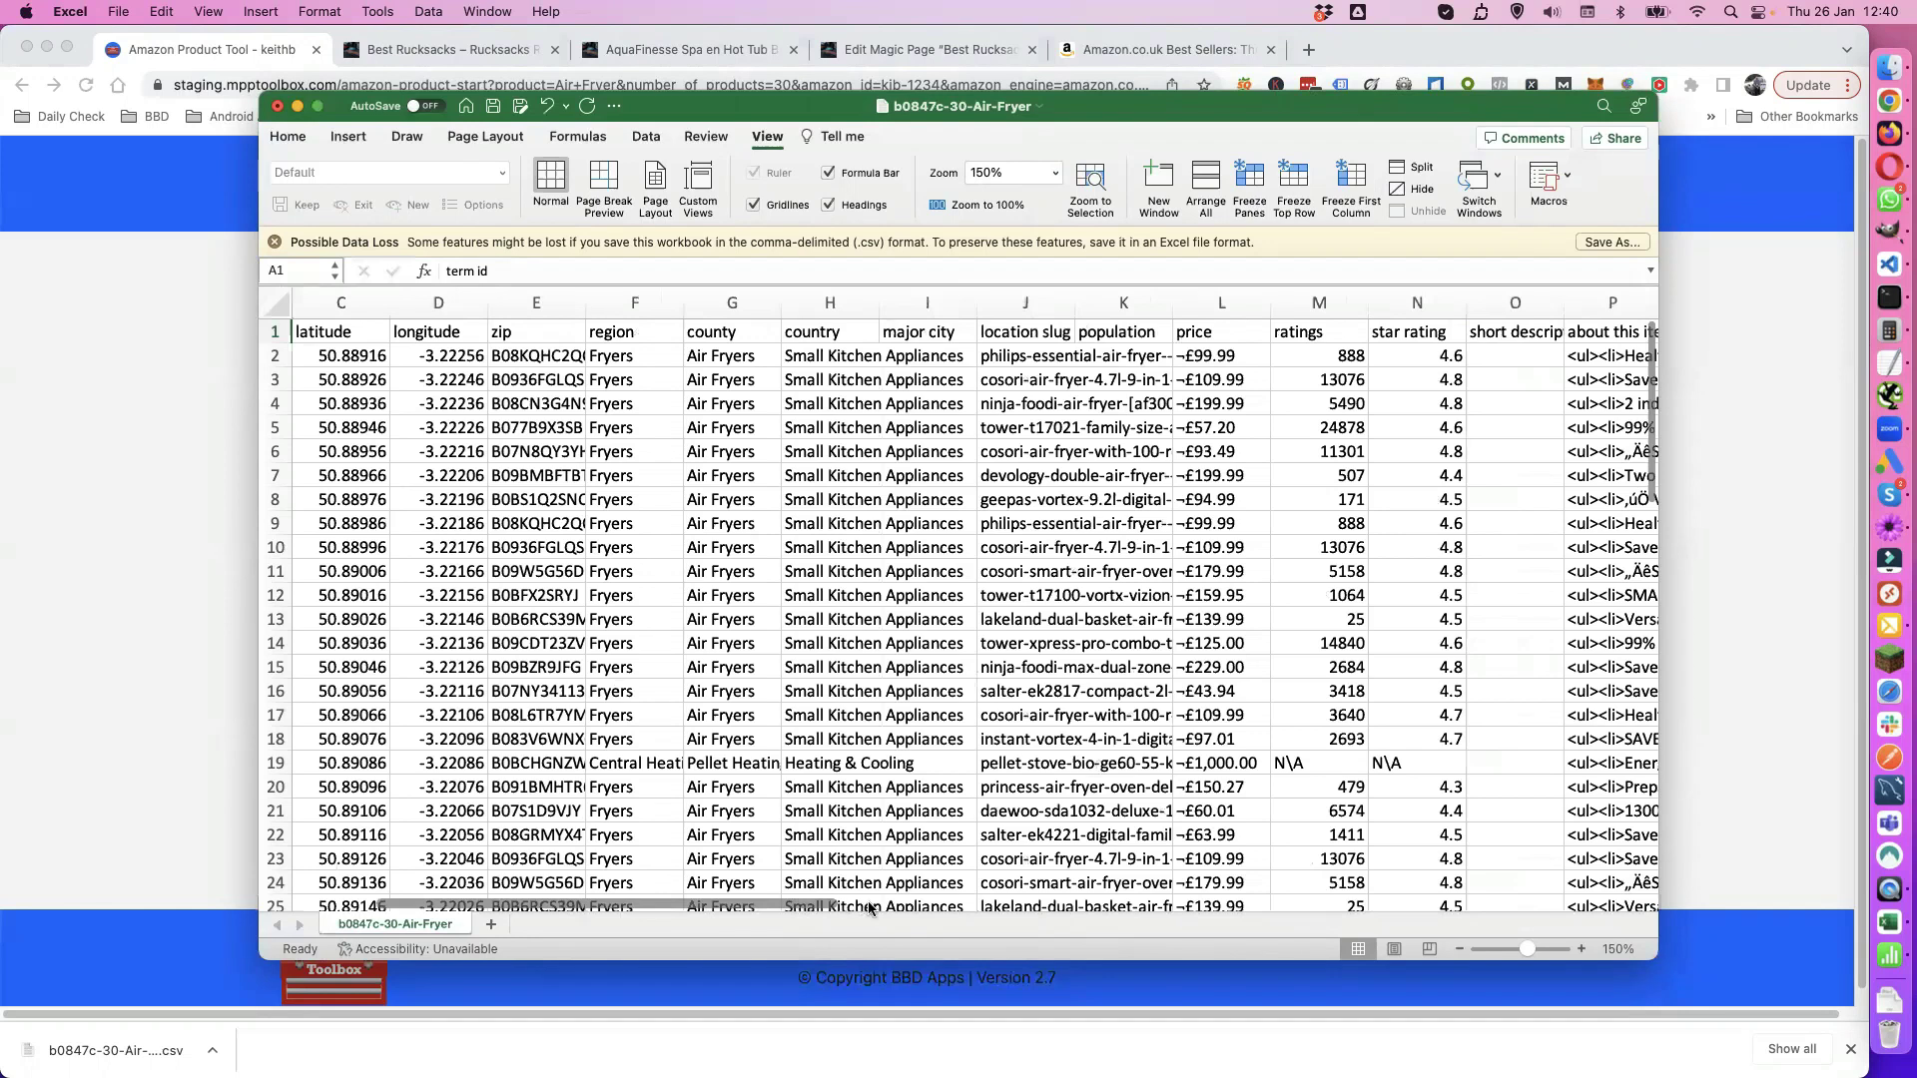
scroll(1258, 470, right, 5)
drag(684, 302, 927, 310)
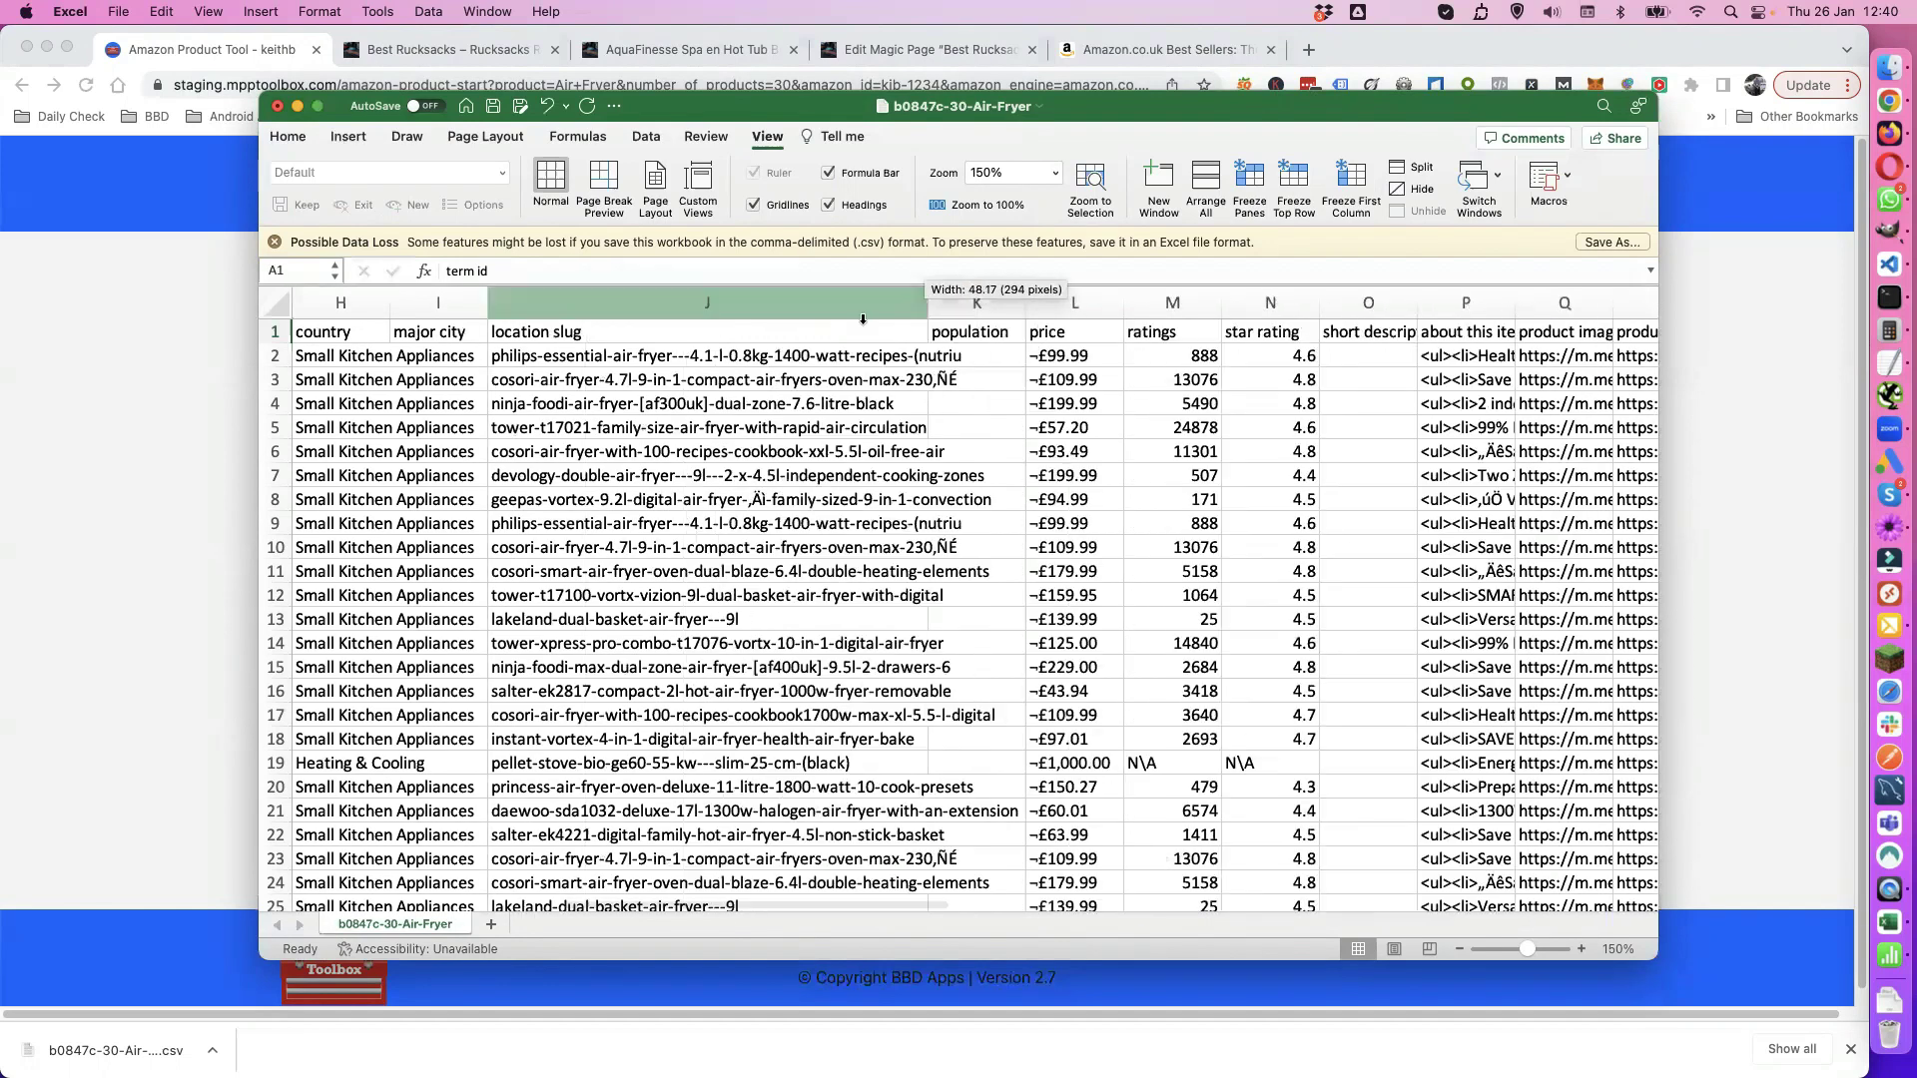
click(644, 403)
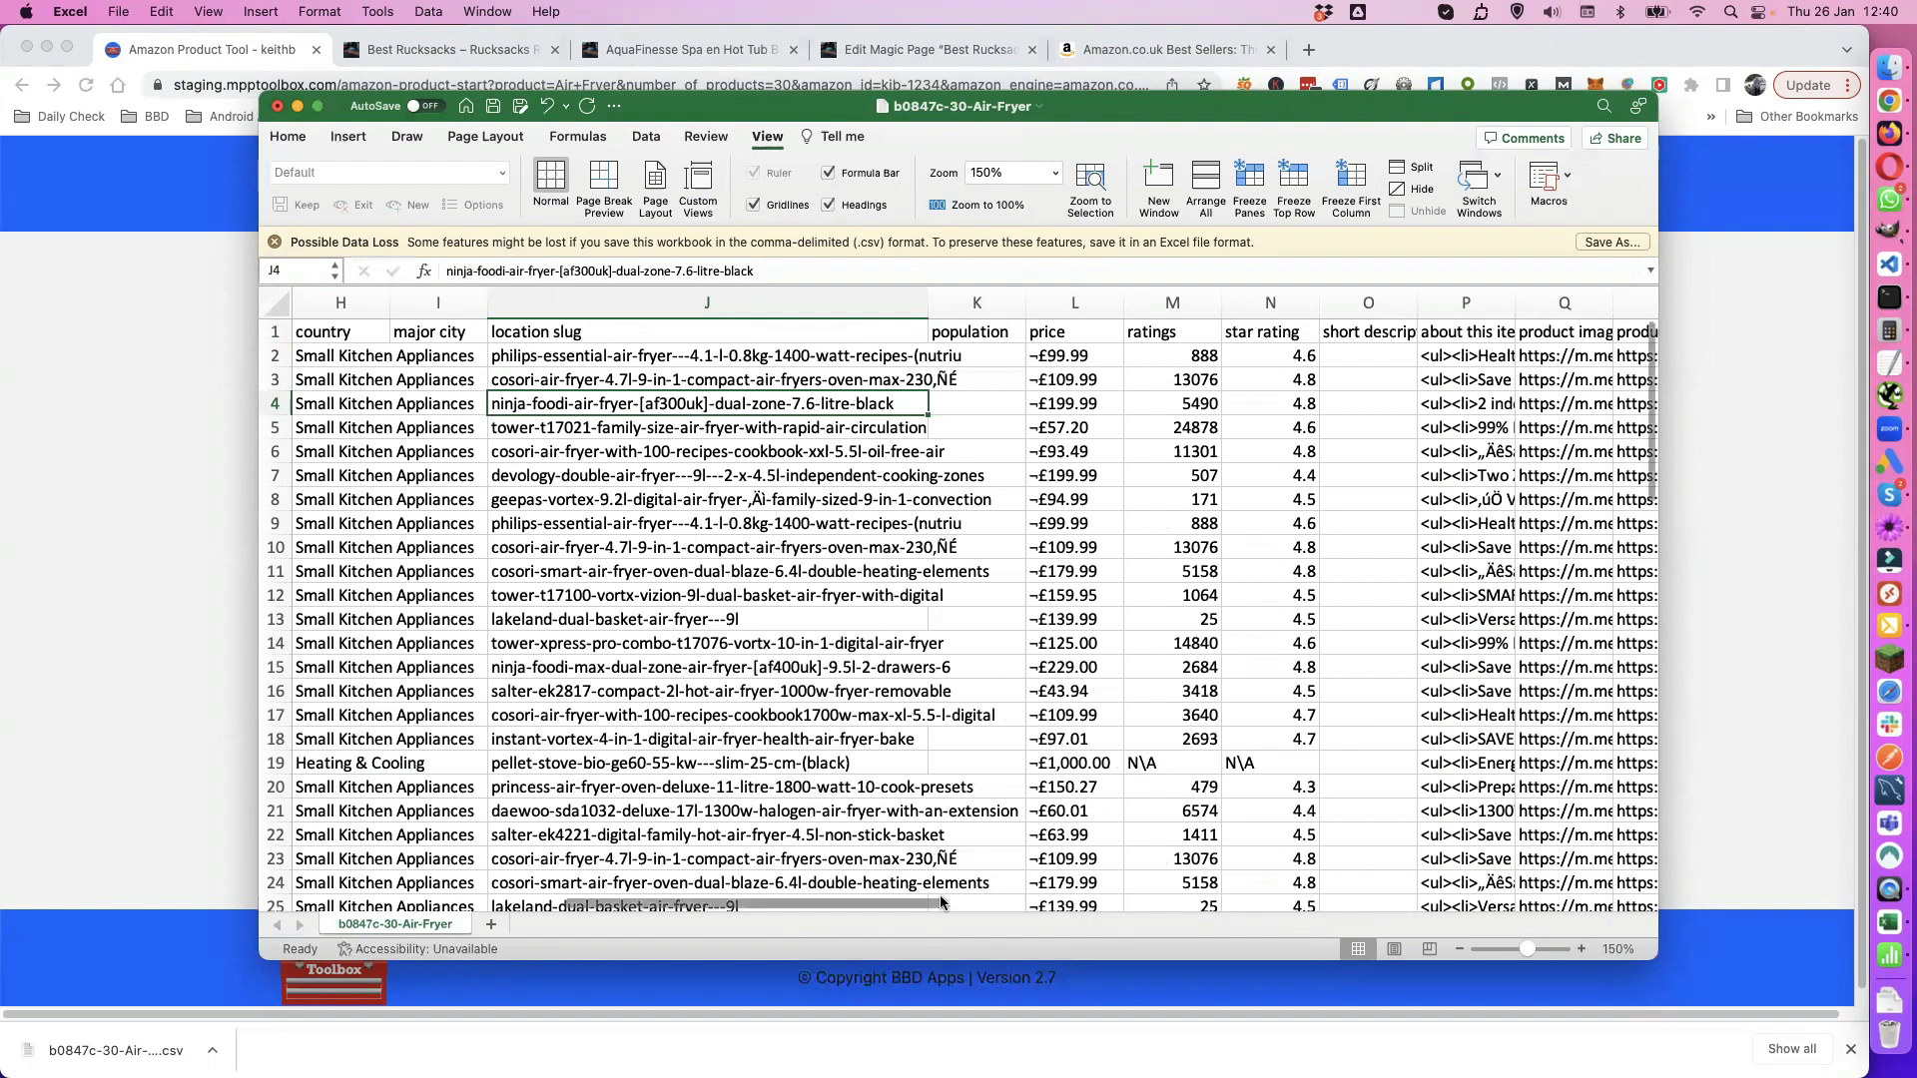
Step: Examine the scraped air fryer data across all columns and down to the last product row
drag(878, 897, 1084, 897)
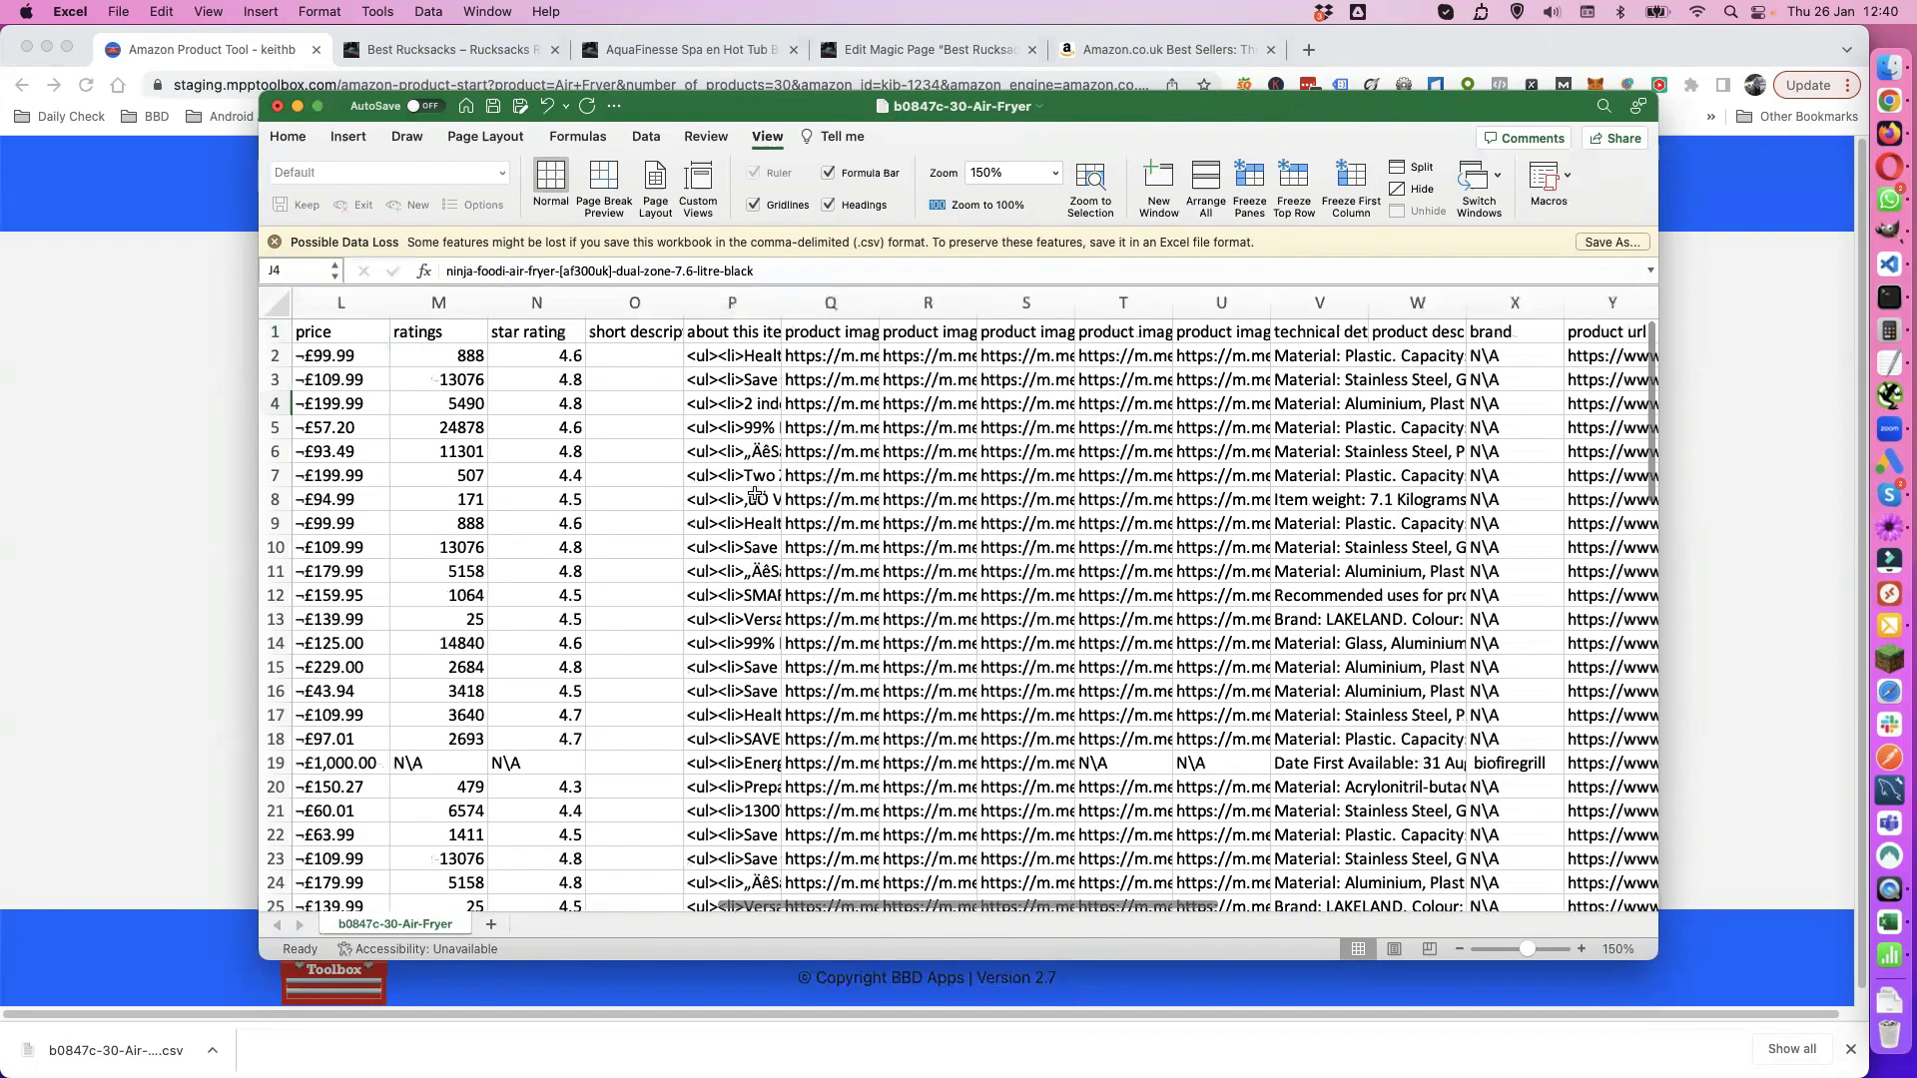
drag(943, 903, 504, 893)
scroll(451, 409, down, 4)
scroll(459, 427, down, 15)
scroll(439, 440, down, 8)
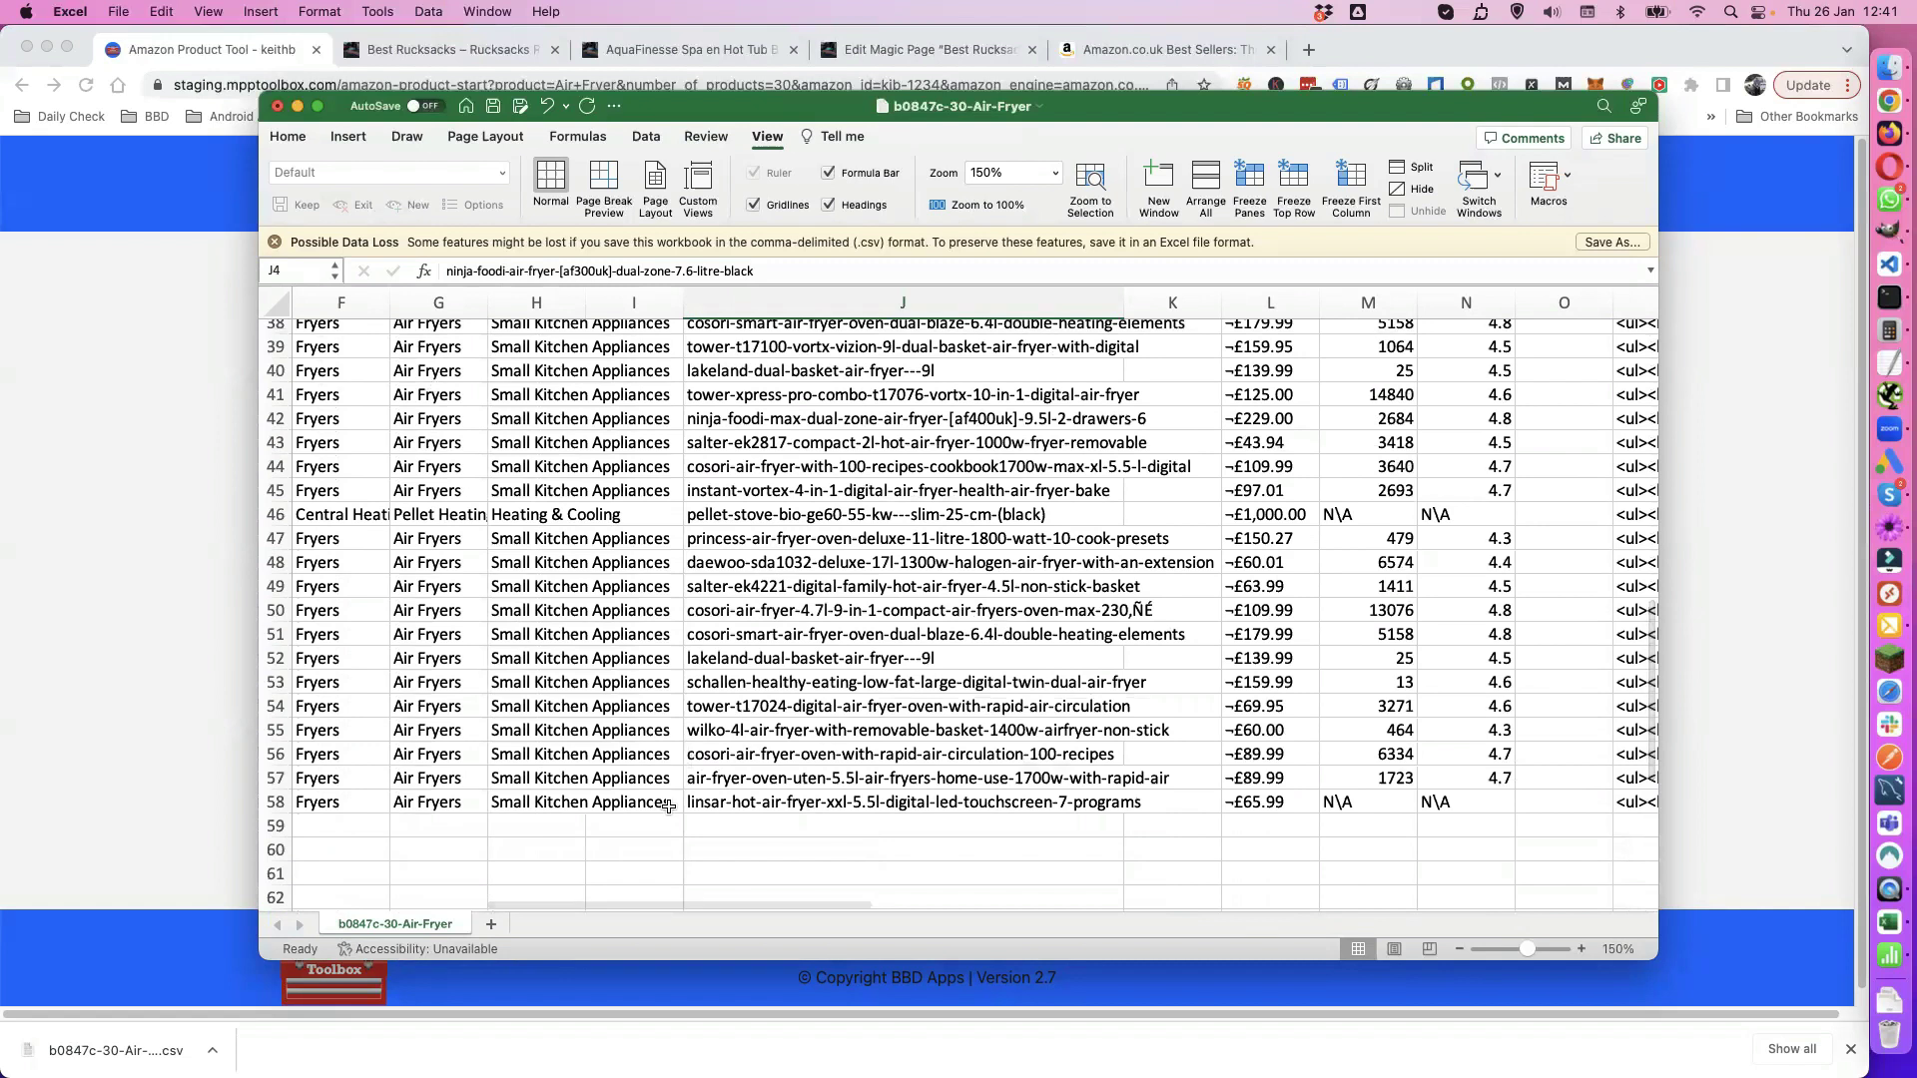
scroll(657, 901, left, 2)
drag(535, 900, 709, 934)
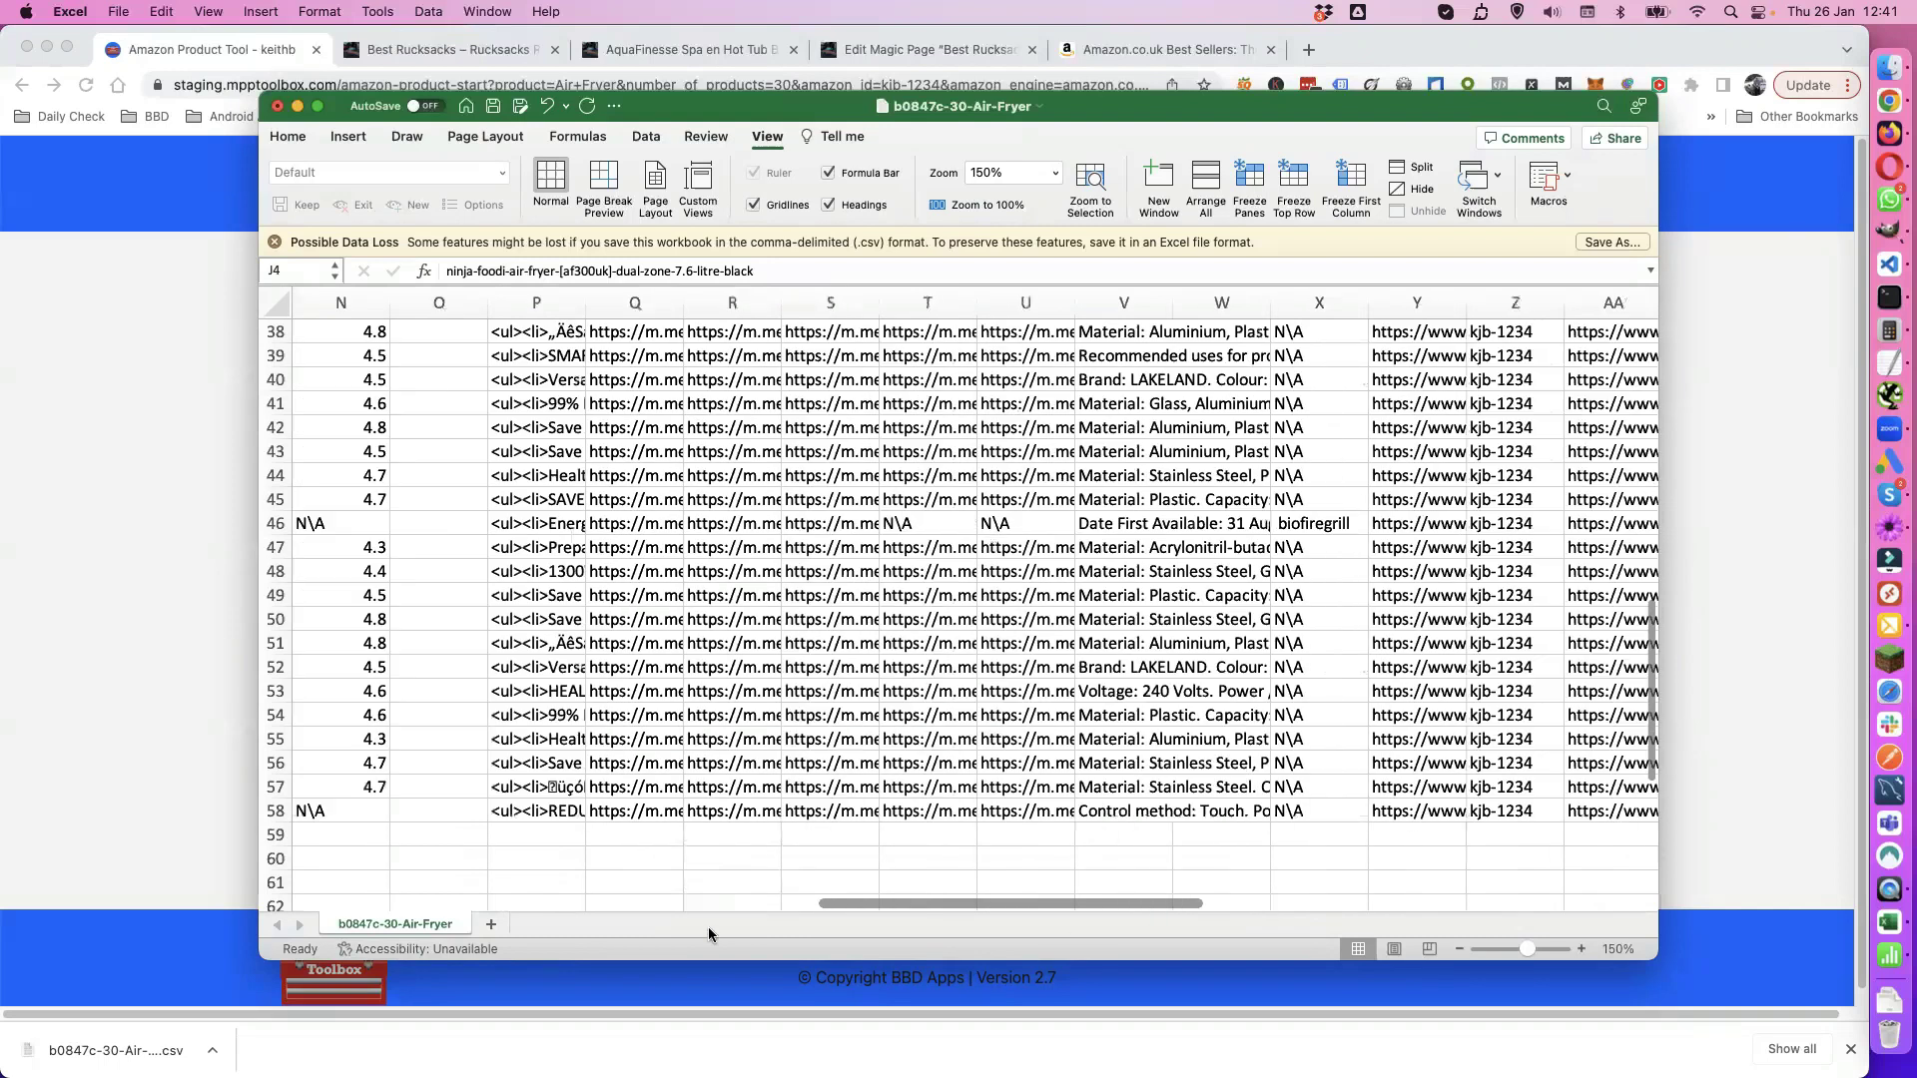
drag(445, 917, 403, 903)
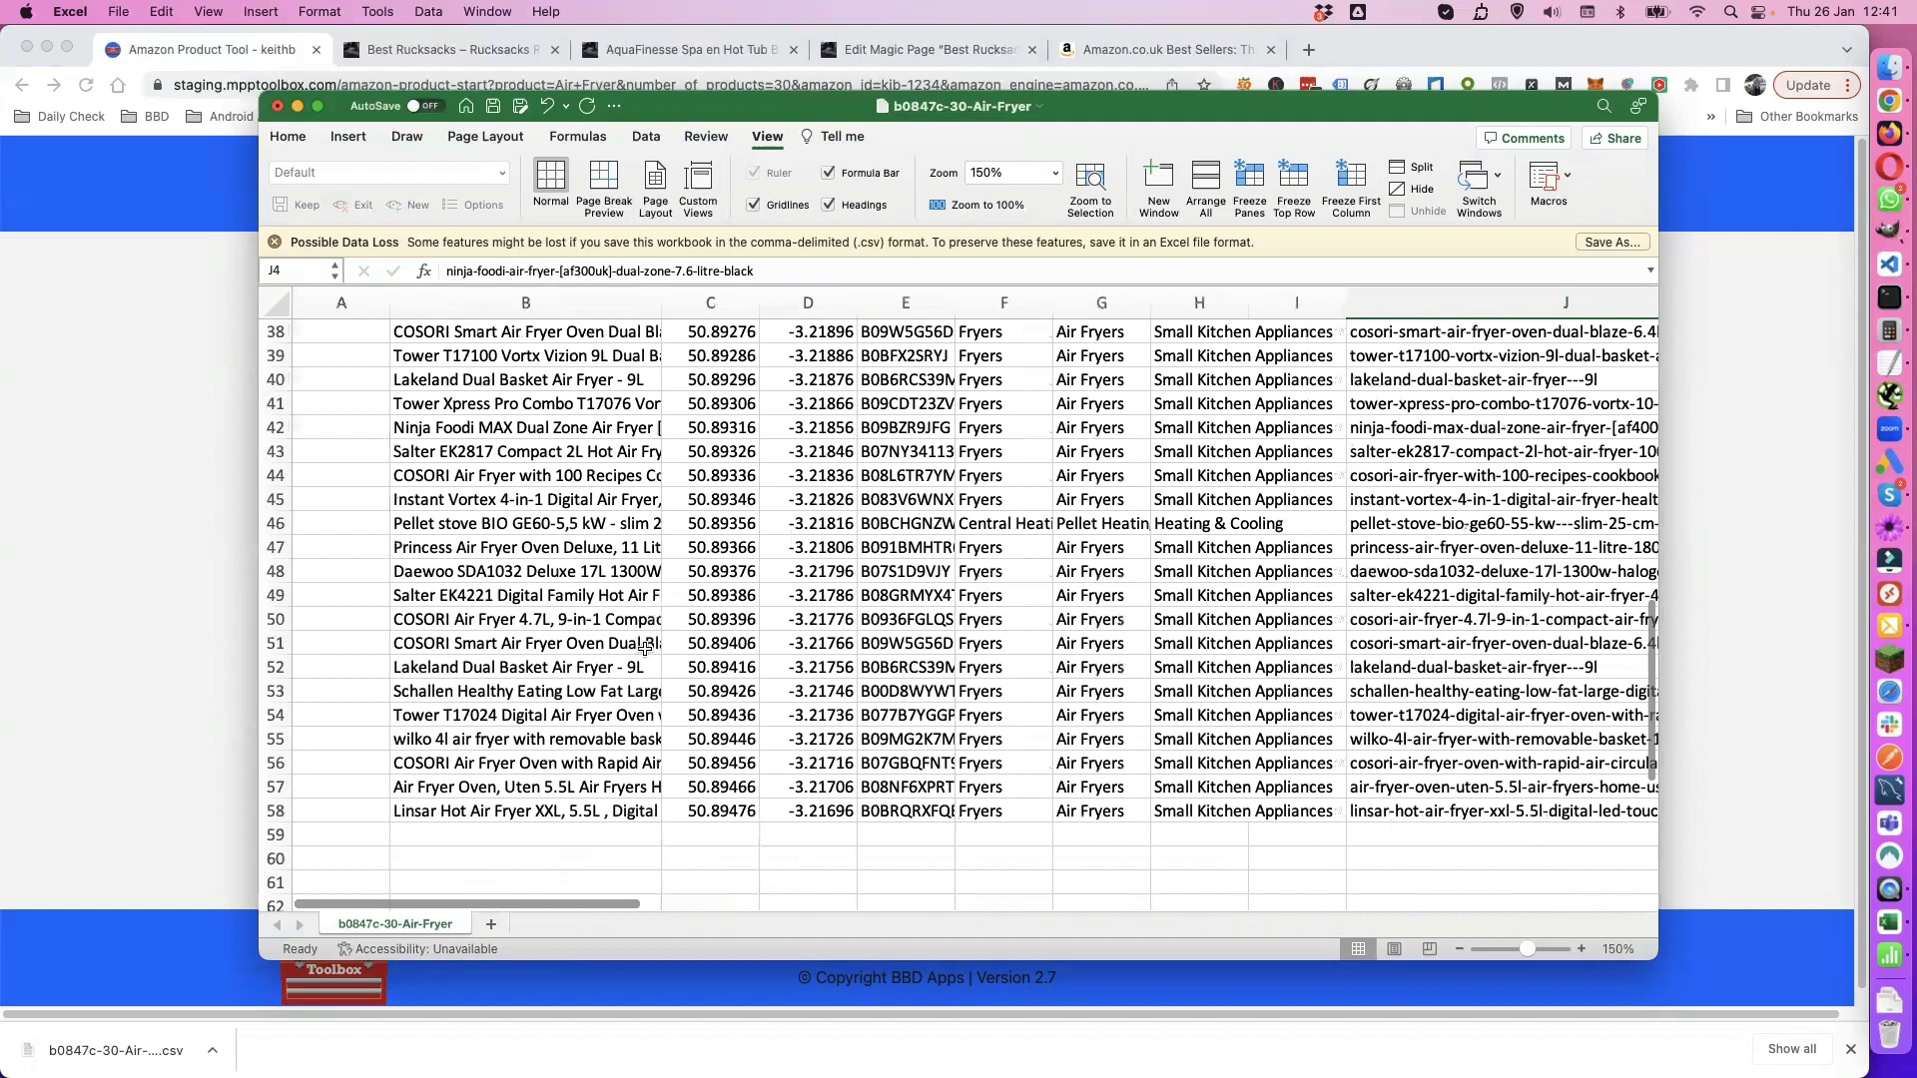
scroll(268, 507, up, 3)
Step: Switch to Chrome, return to the Best Rucksacks Magic Page editor and update the page with its air fryer xFields
click(190, 509)
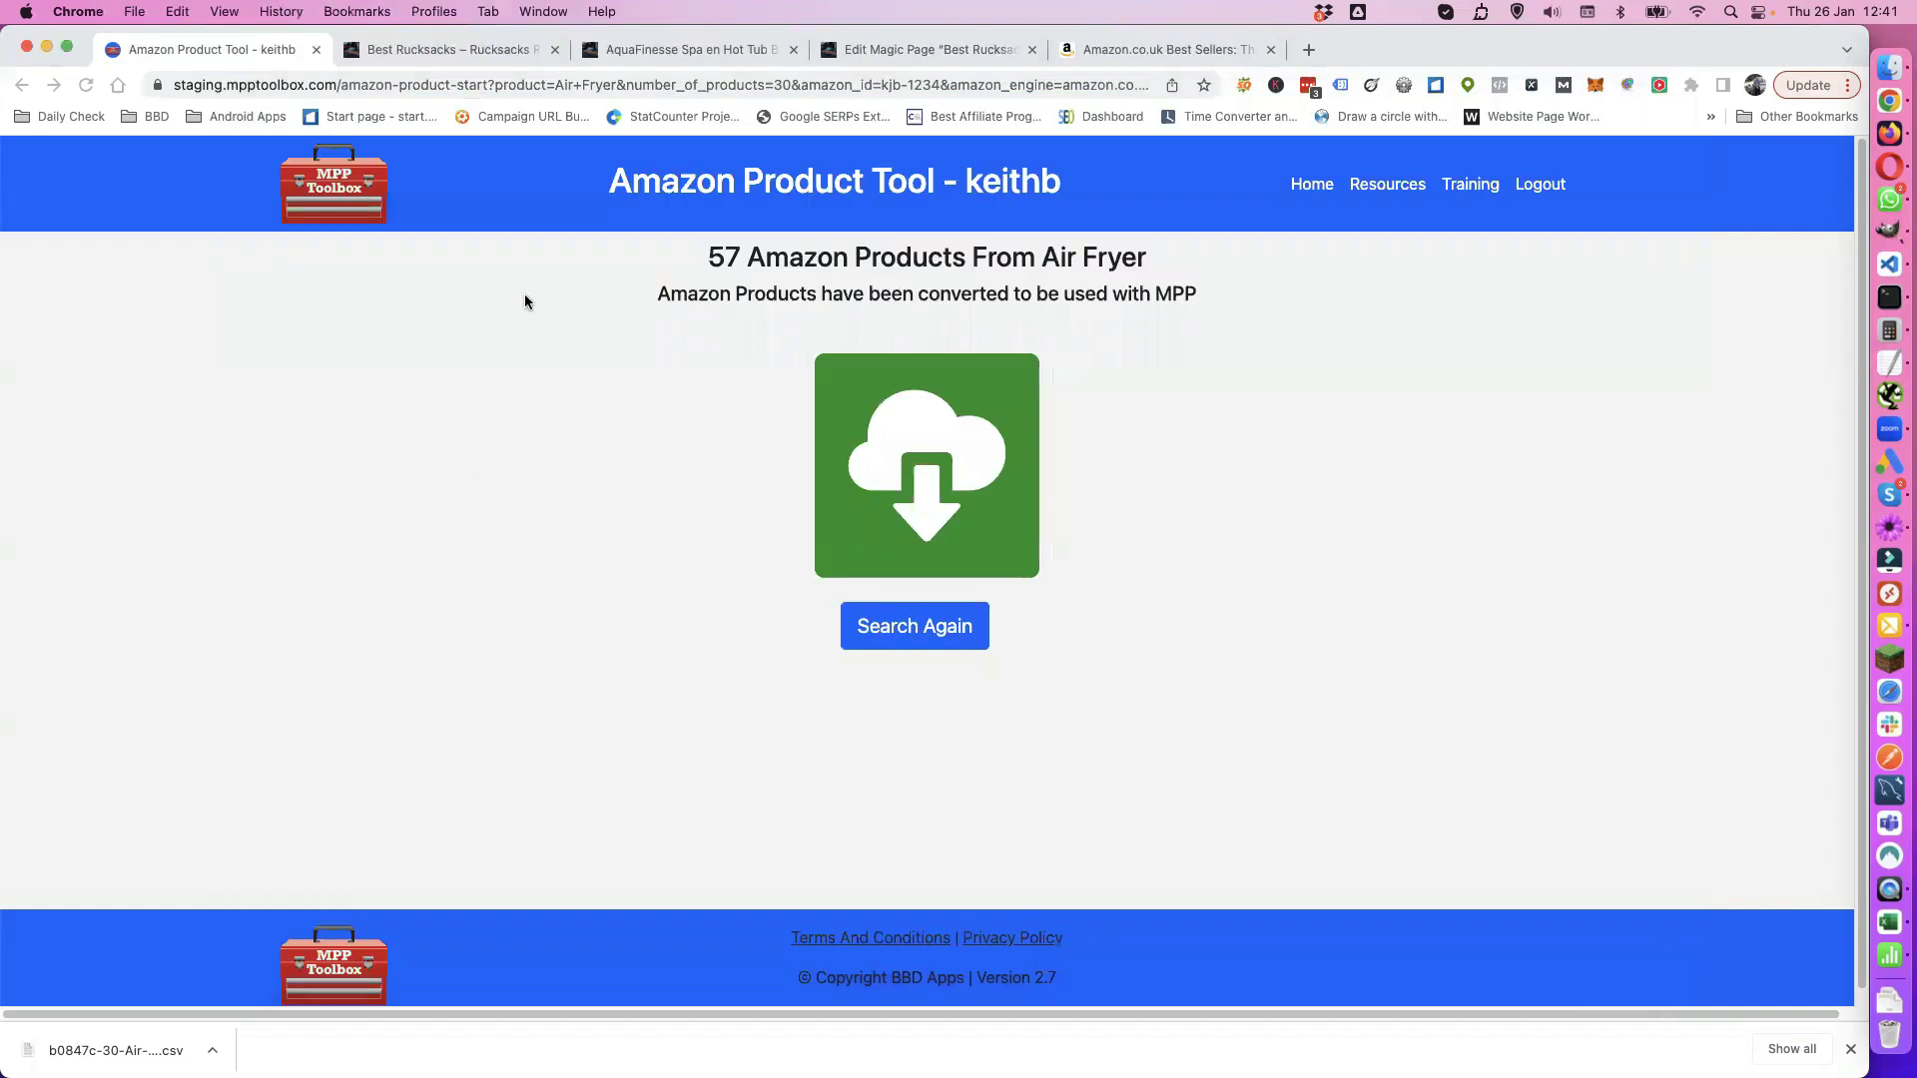
click(951, 52)
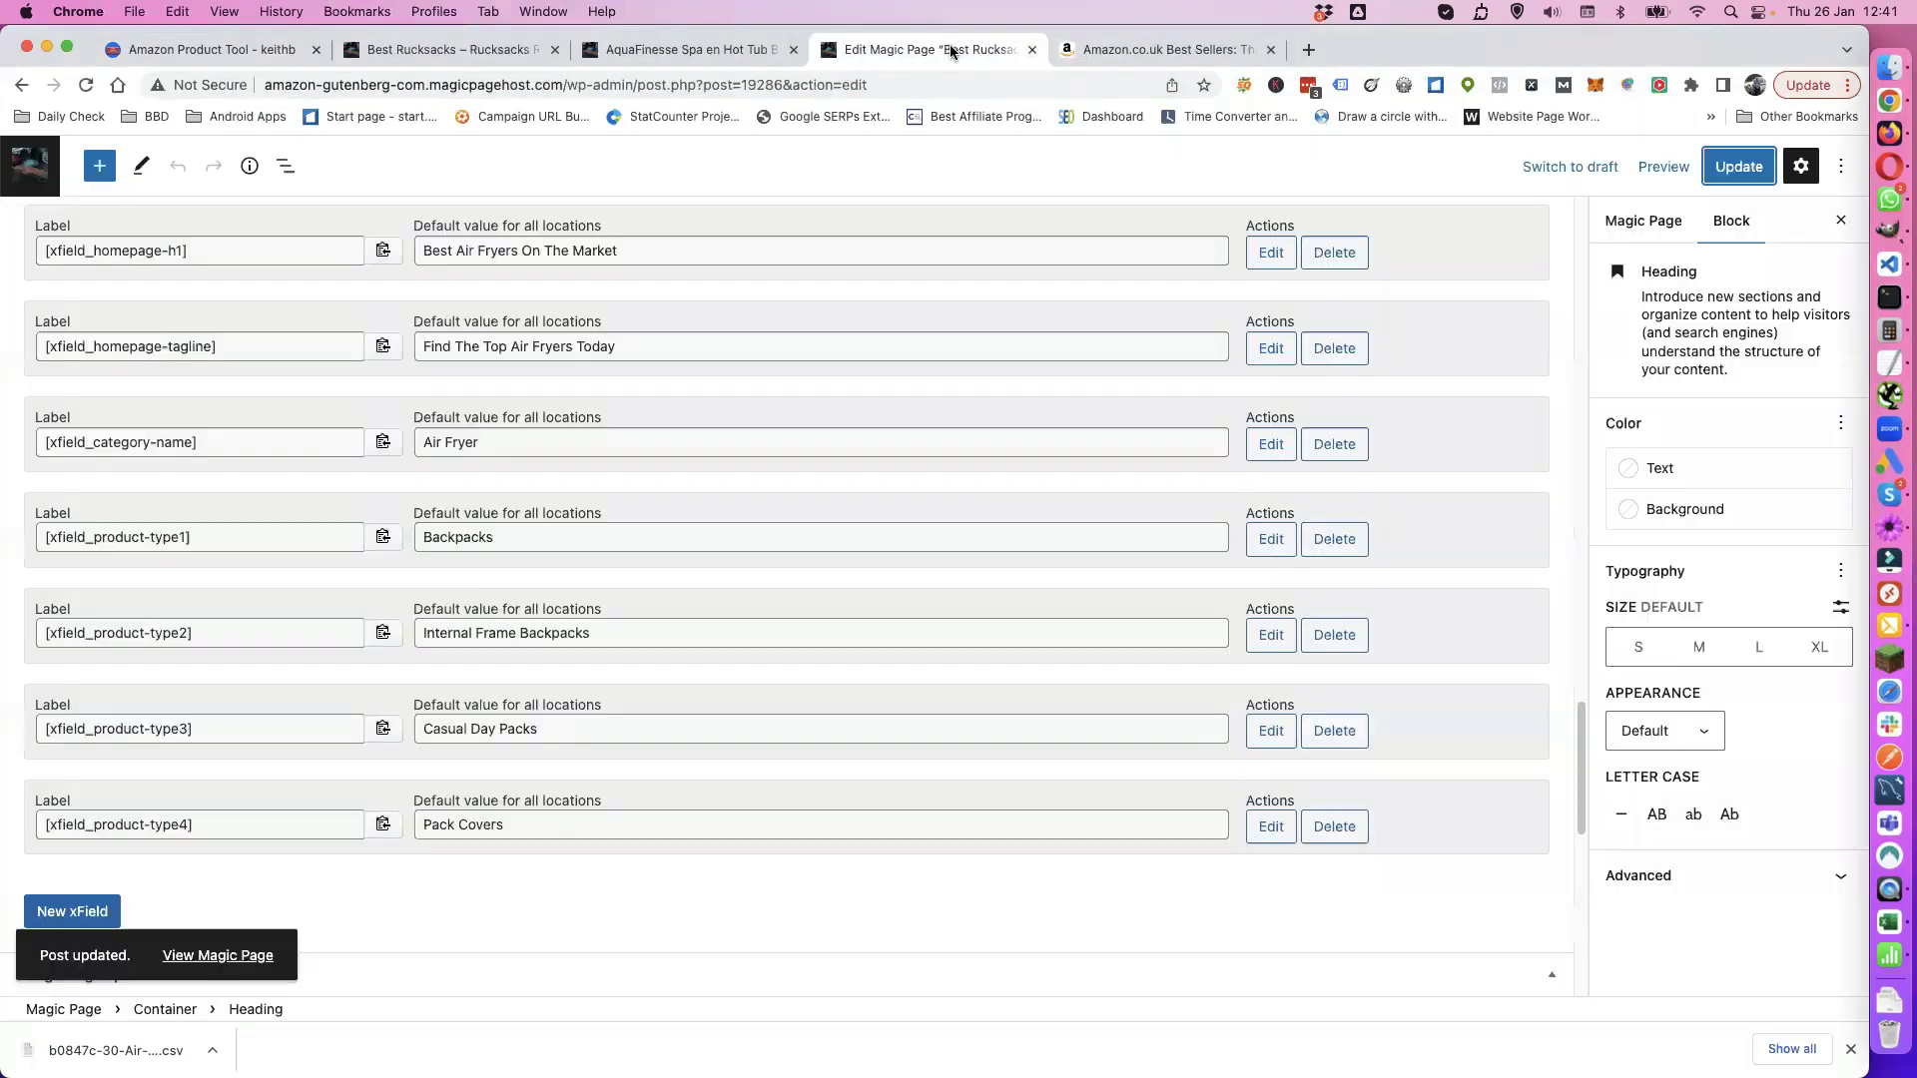
scroll(565, 516, up, 3)
scroll(551, 501, up, 2)
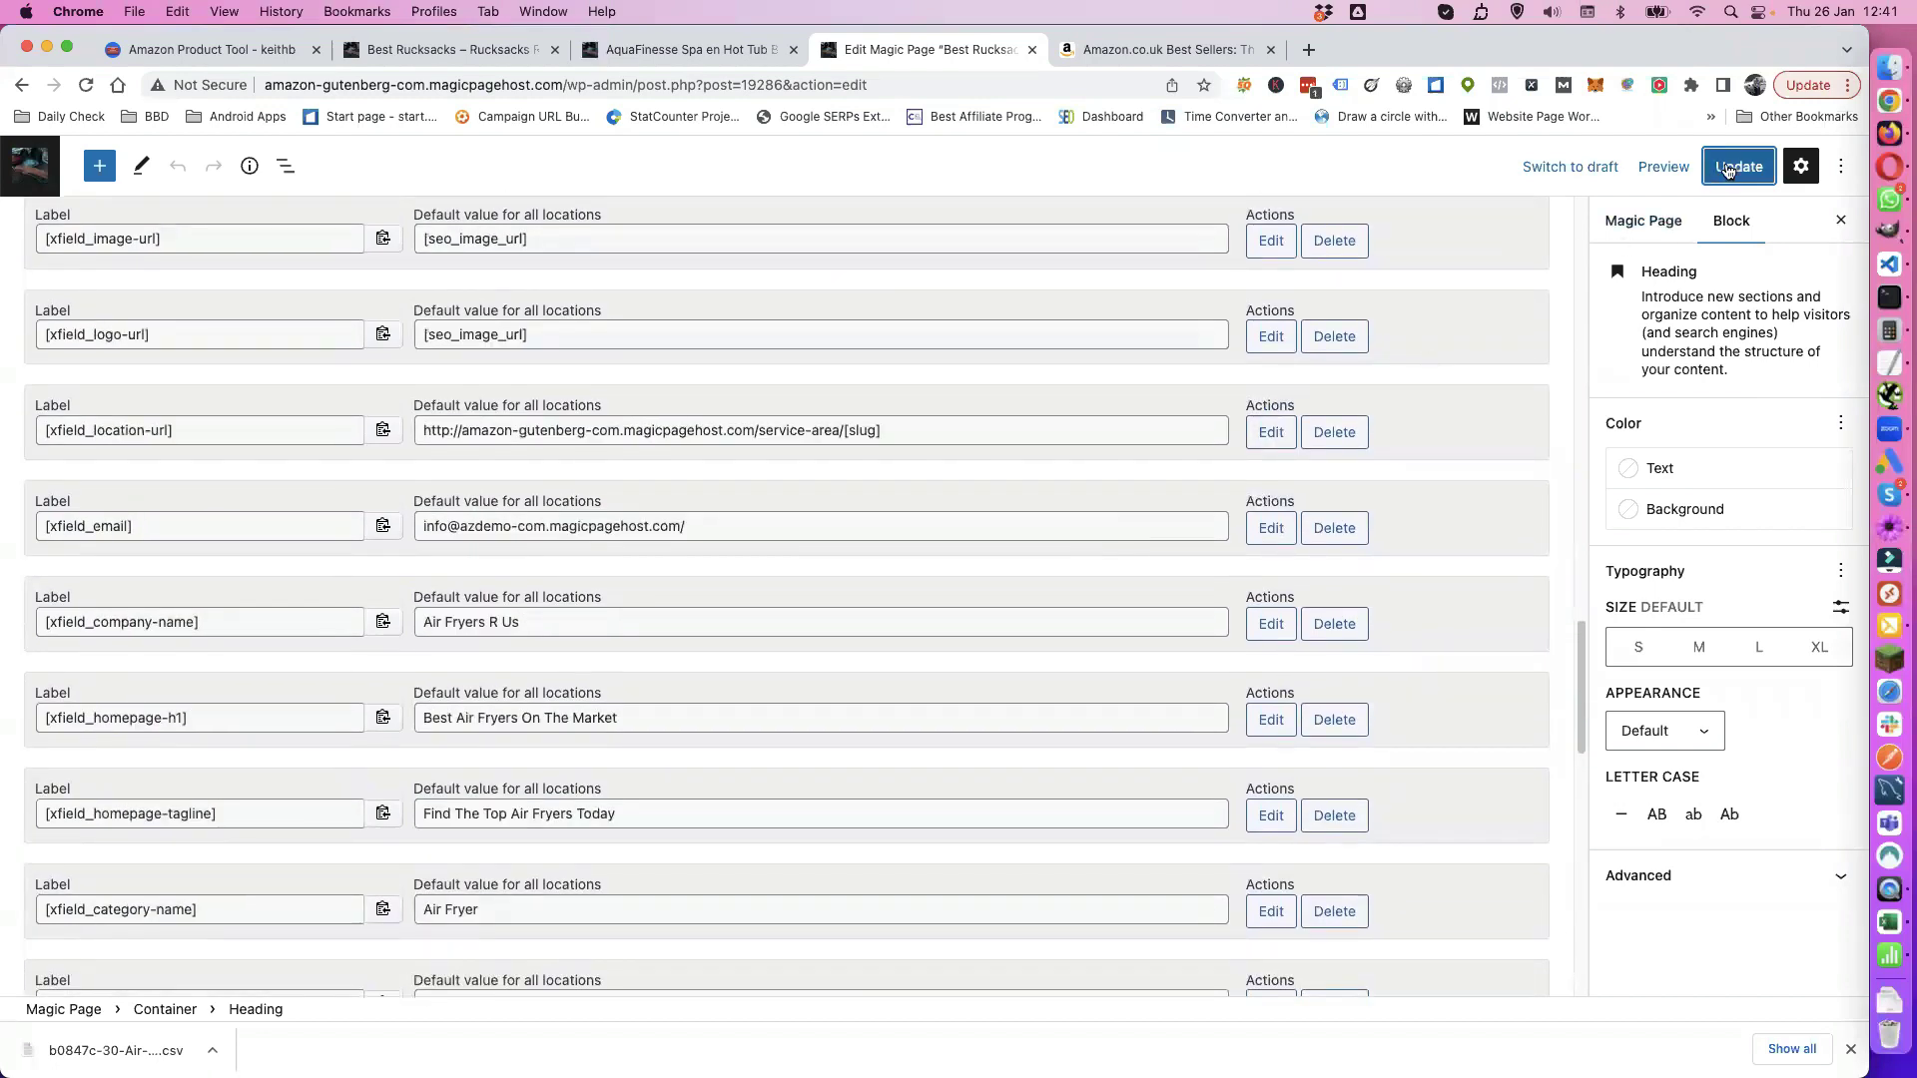
click(1727, 173)
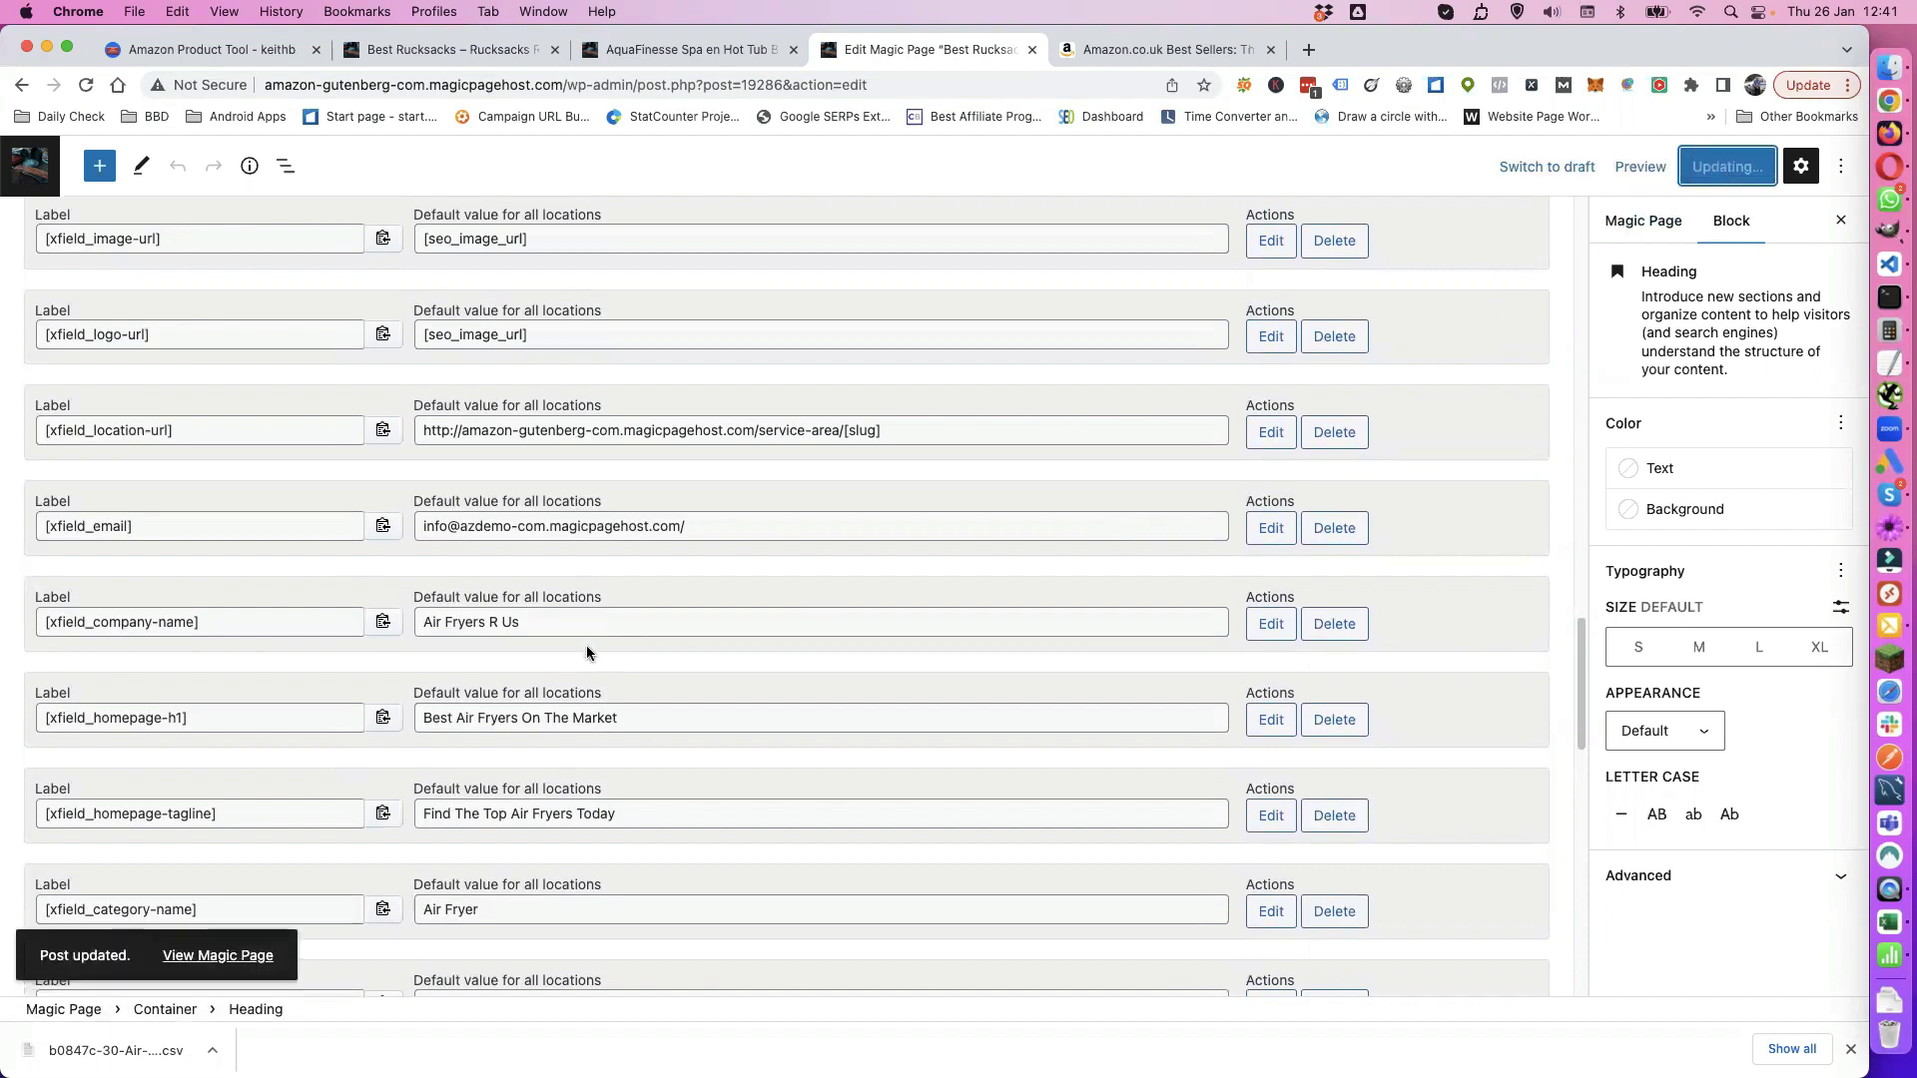
Step: Leave the page editor and open the Import - Export tool from the Magic Page settings
scroll(586, 650, up, 12)
scroll(517, 699, up, 10)
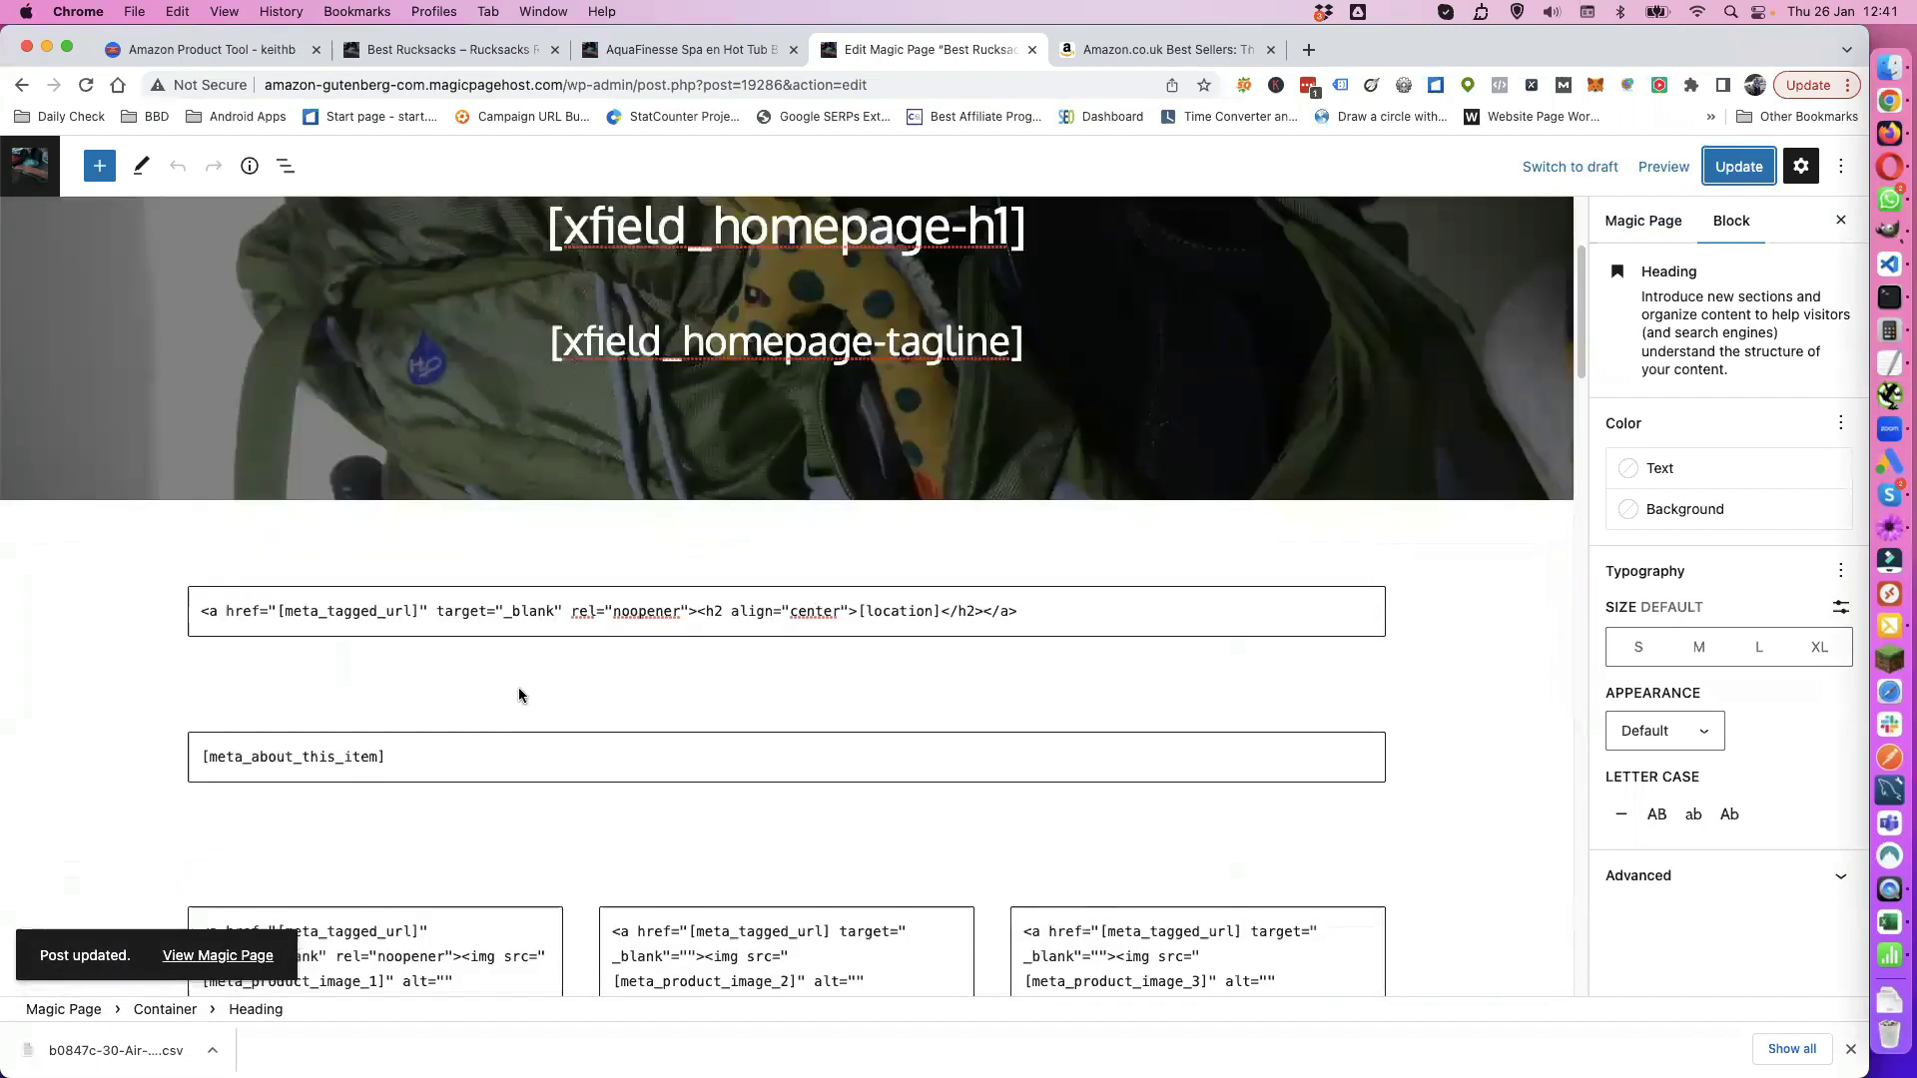
scroll(519, 687, up, 3)
click(29, 175)
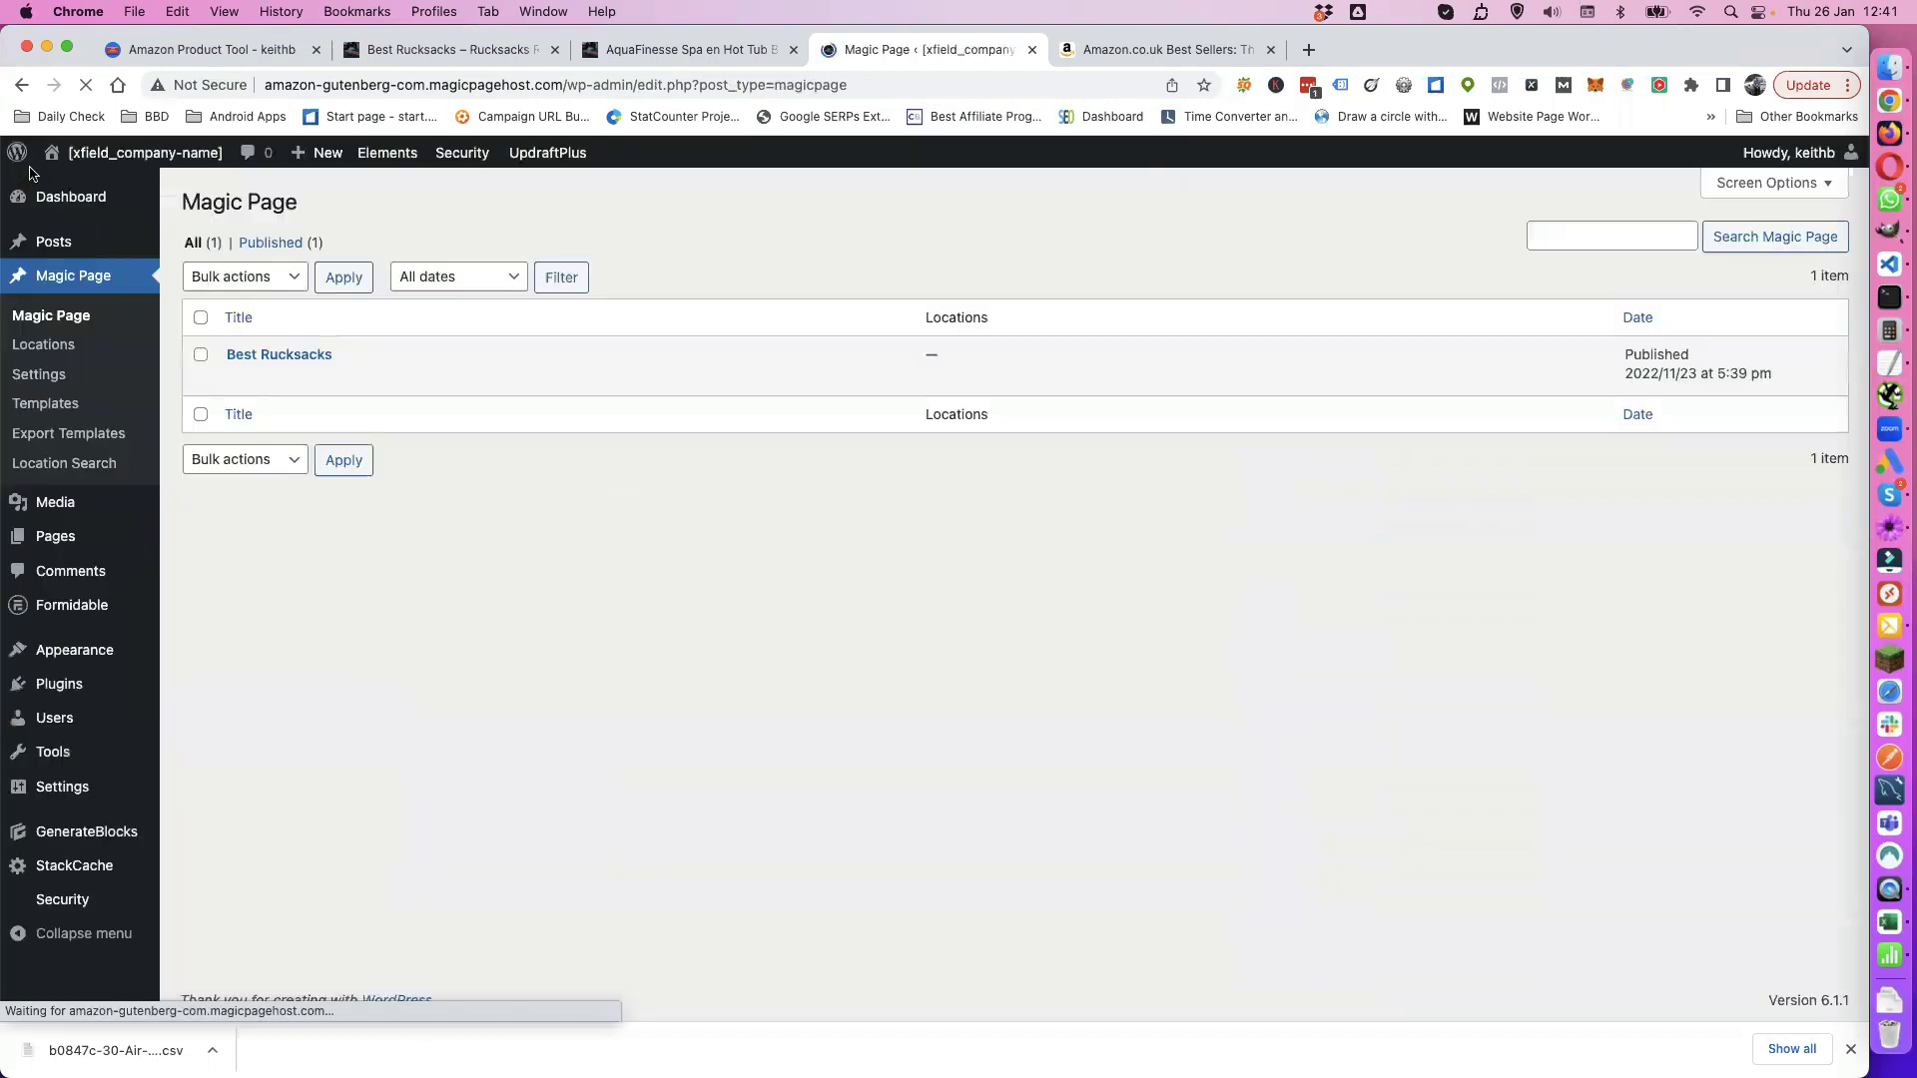
click(49, 374)
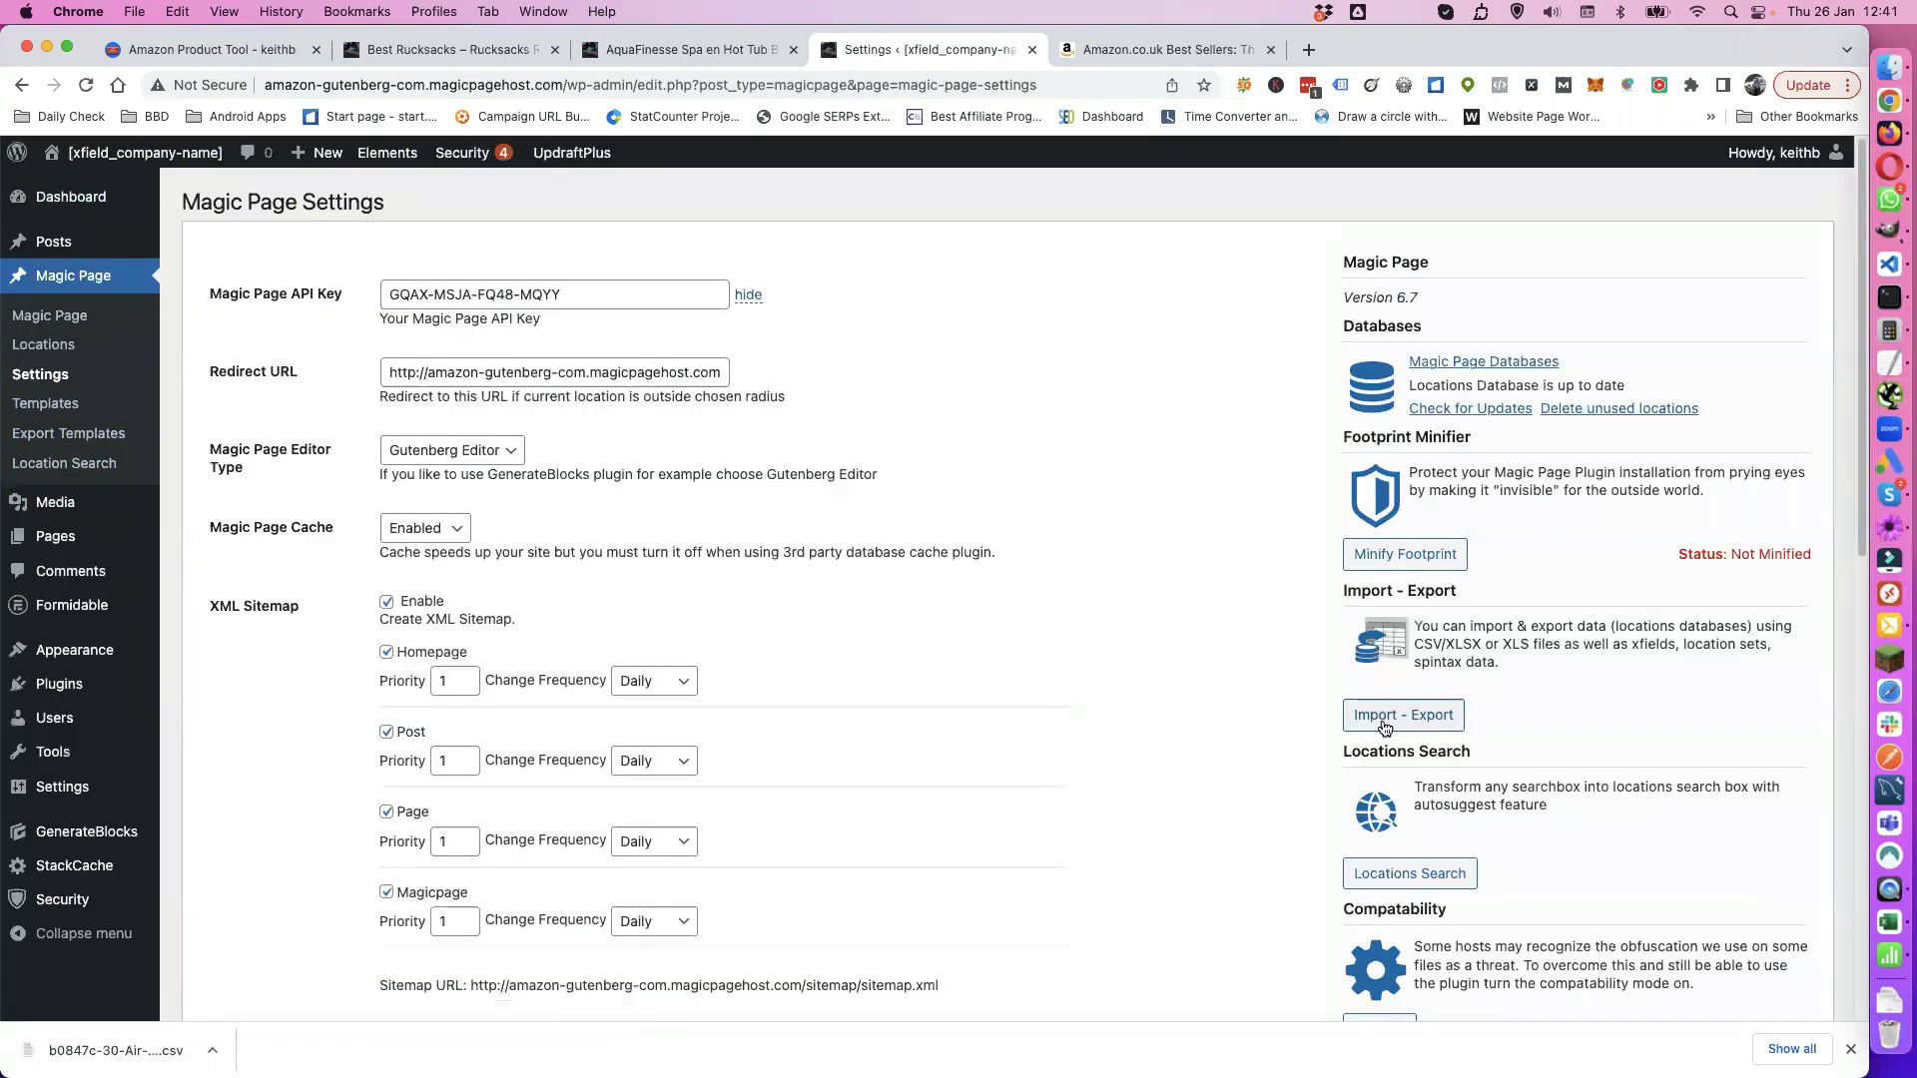
click(1384, 727)
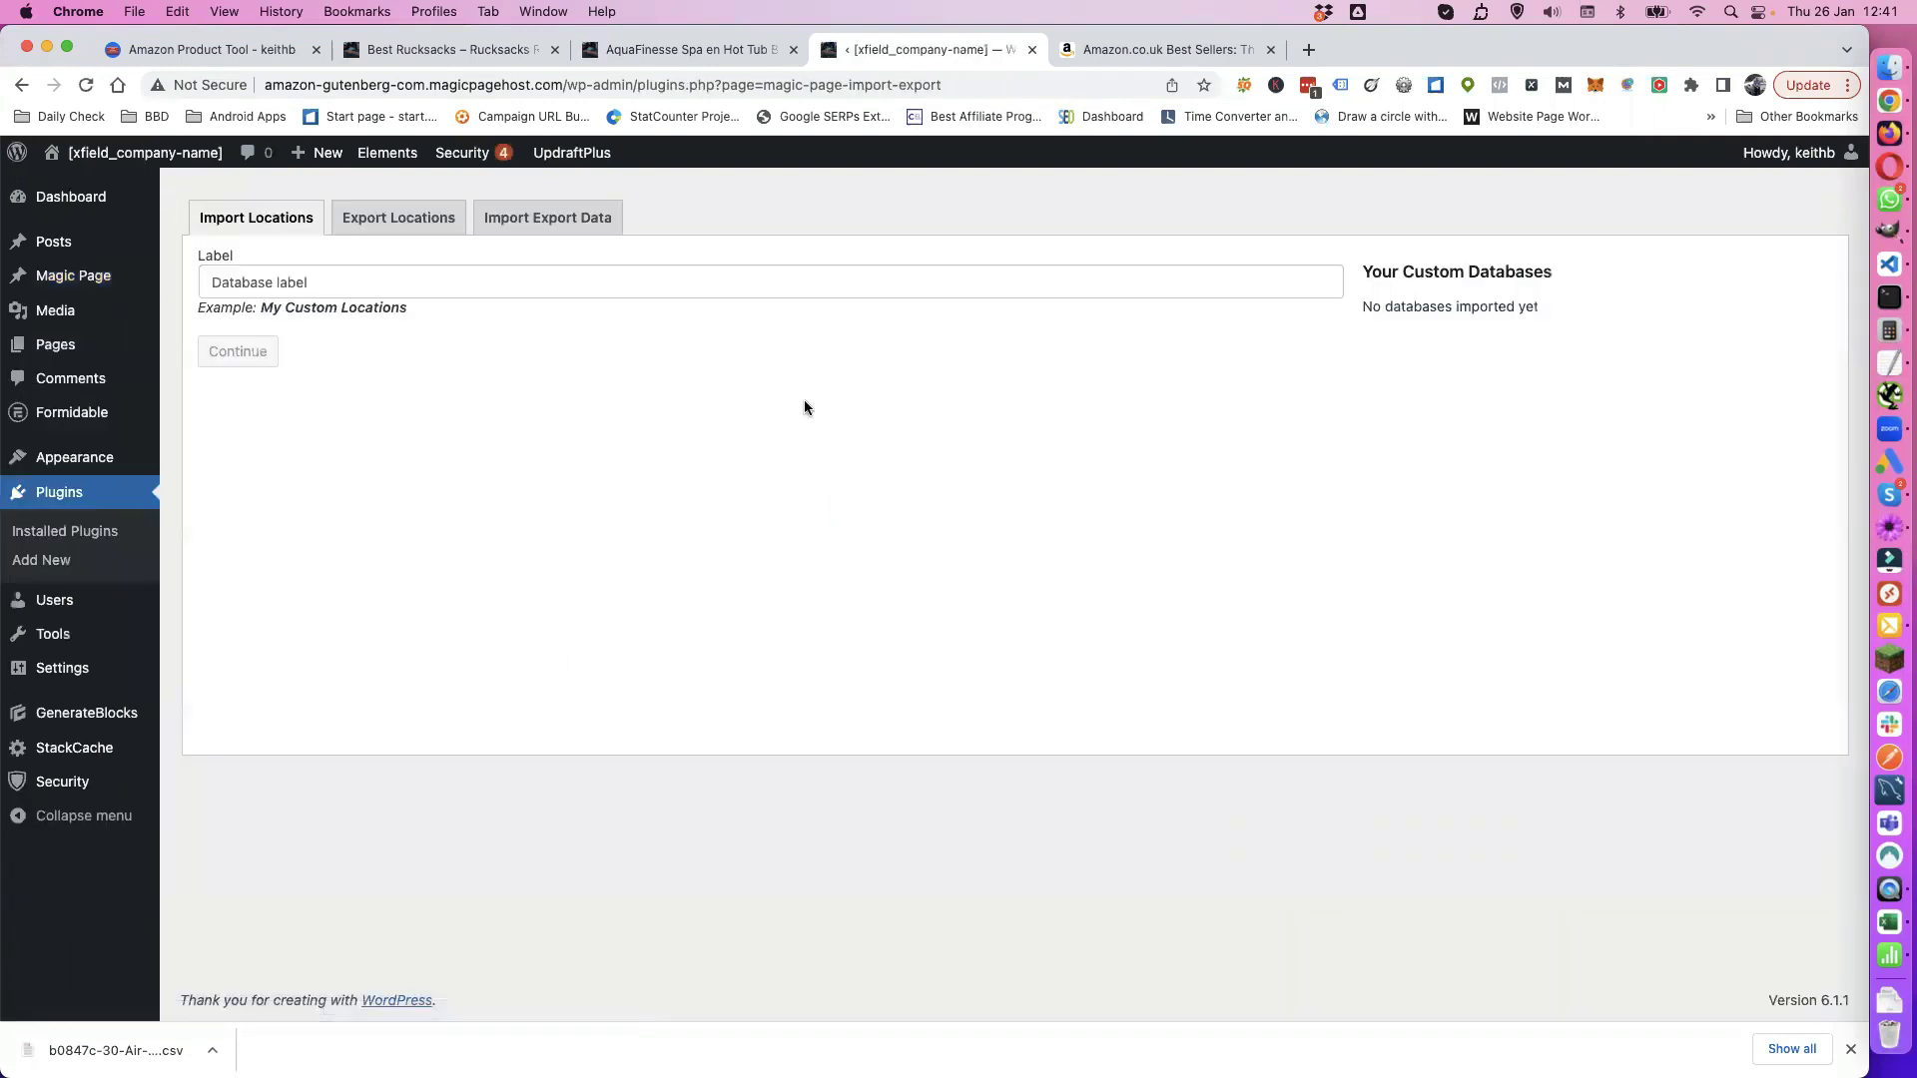
Step: Create a locations database labelled "Air Fryer DB", upload the b0847c-30-Air-Fryer.csv file to it and process the database
click(268, 281)
text(A)
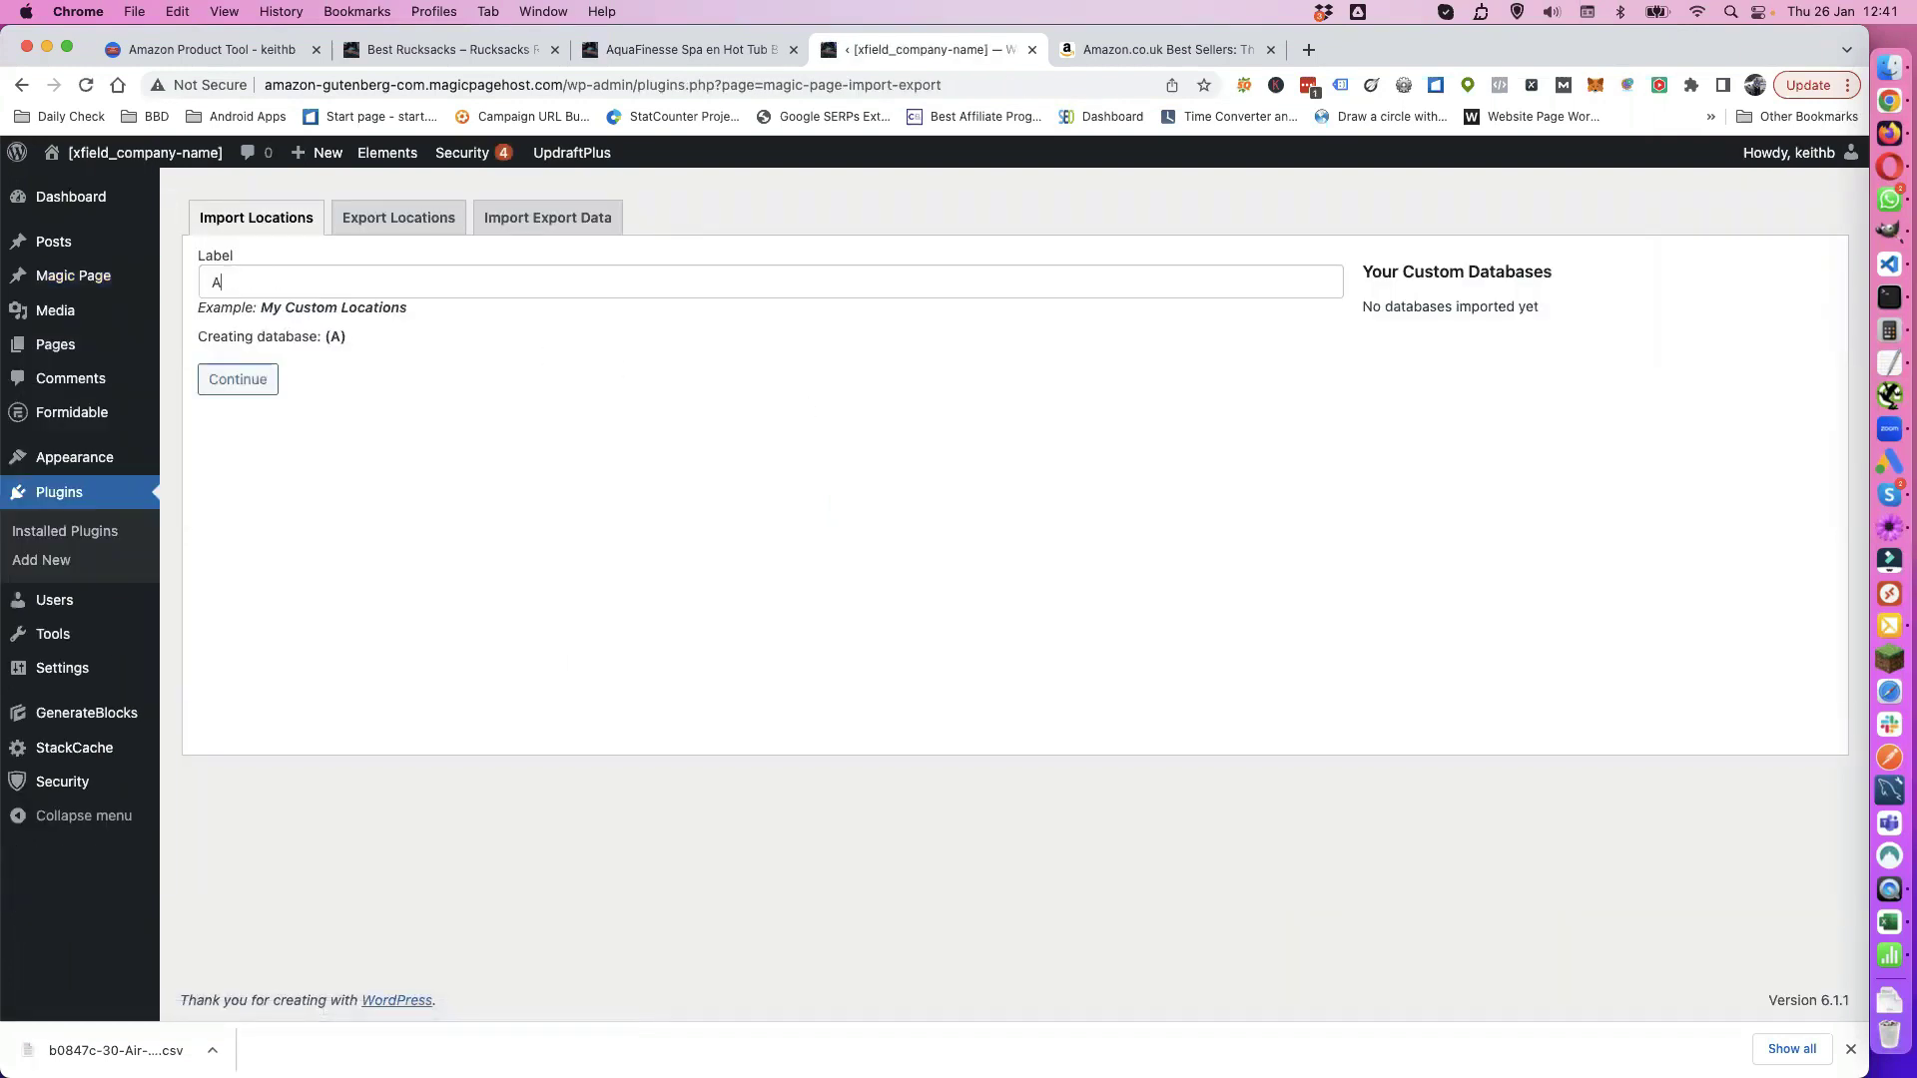
text(ir Fryer DB)
click(236, 387)
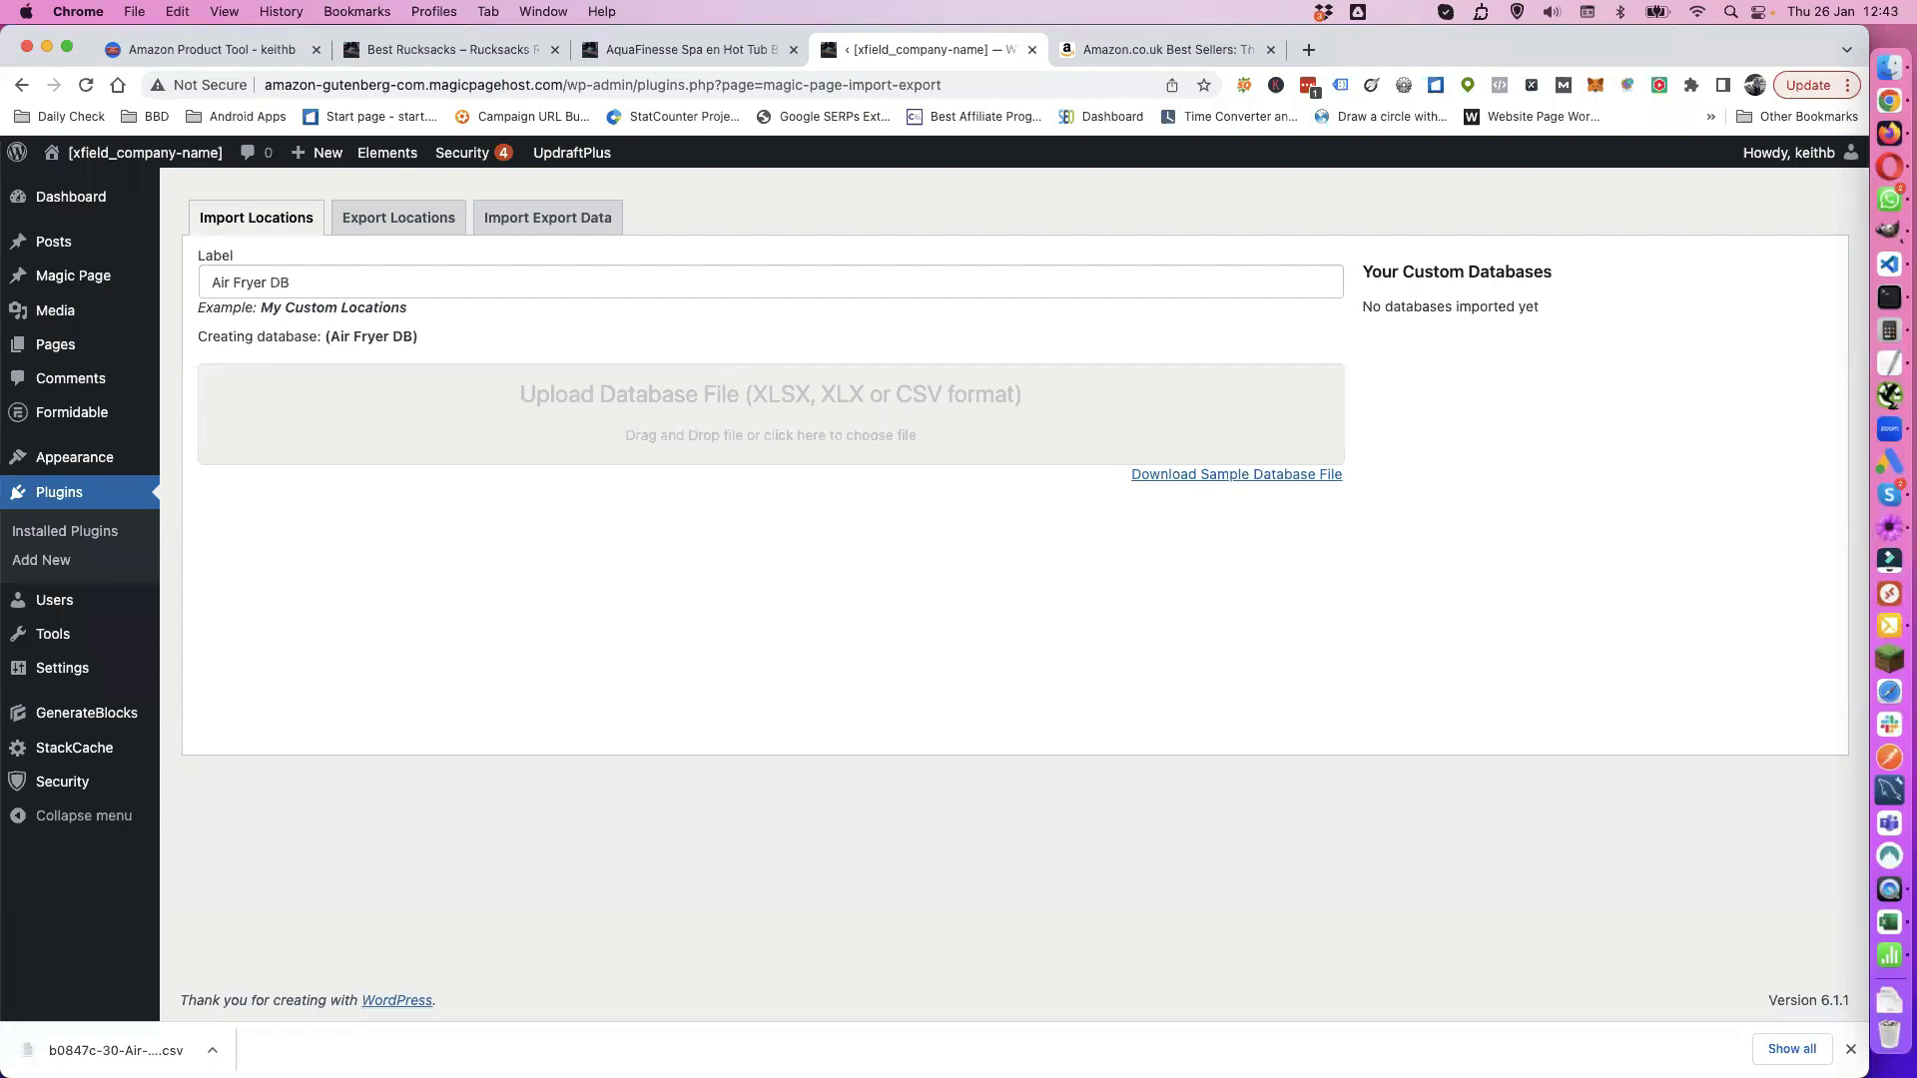
drag(116, 1050, 678, 417)
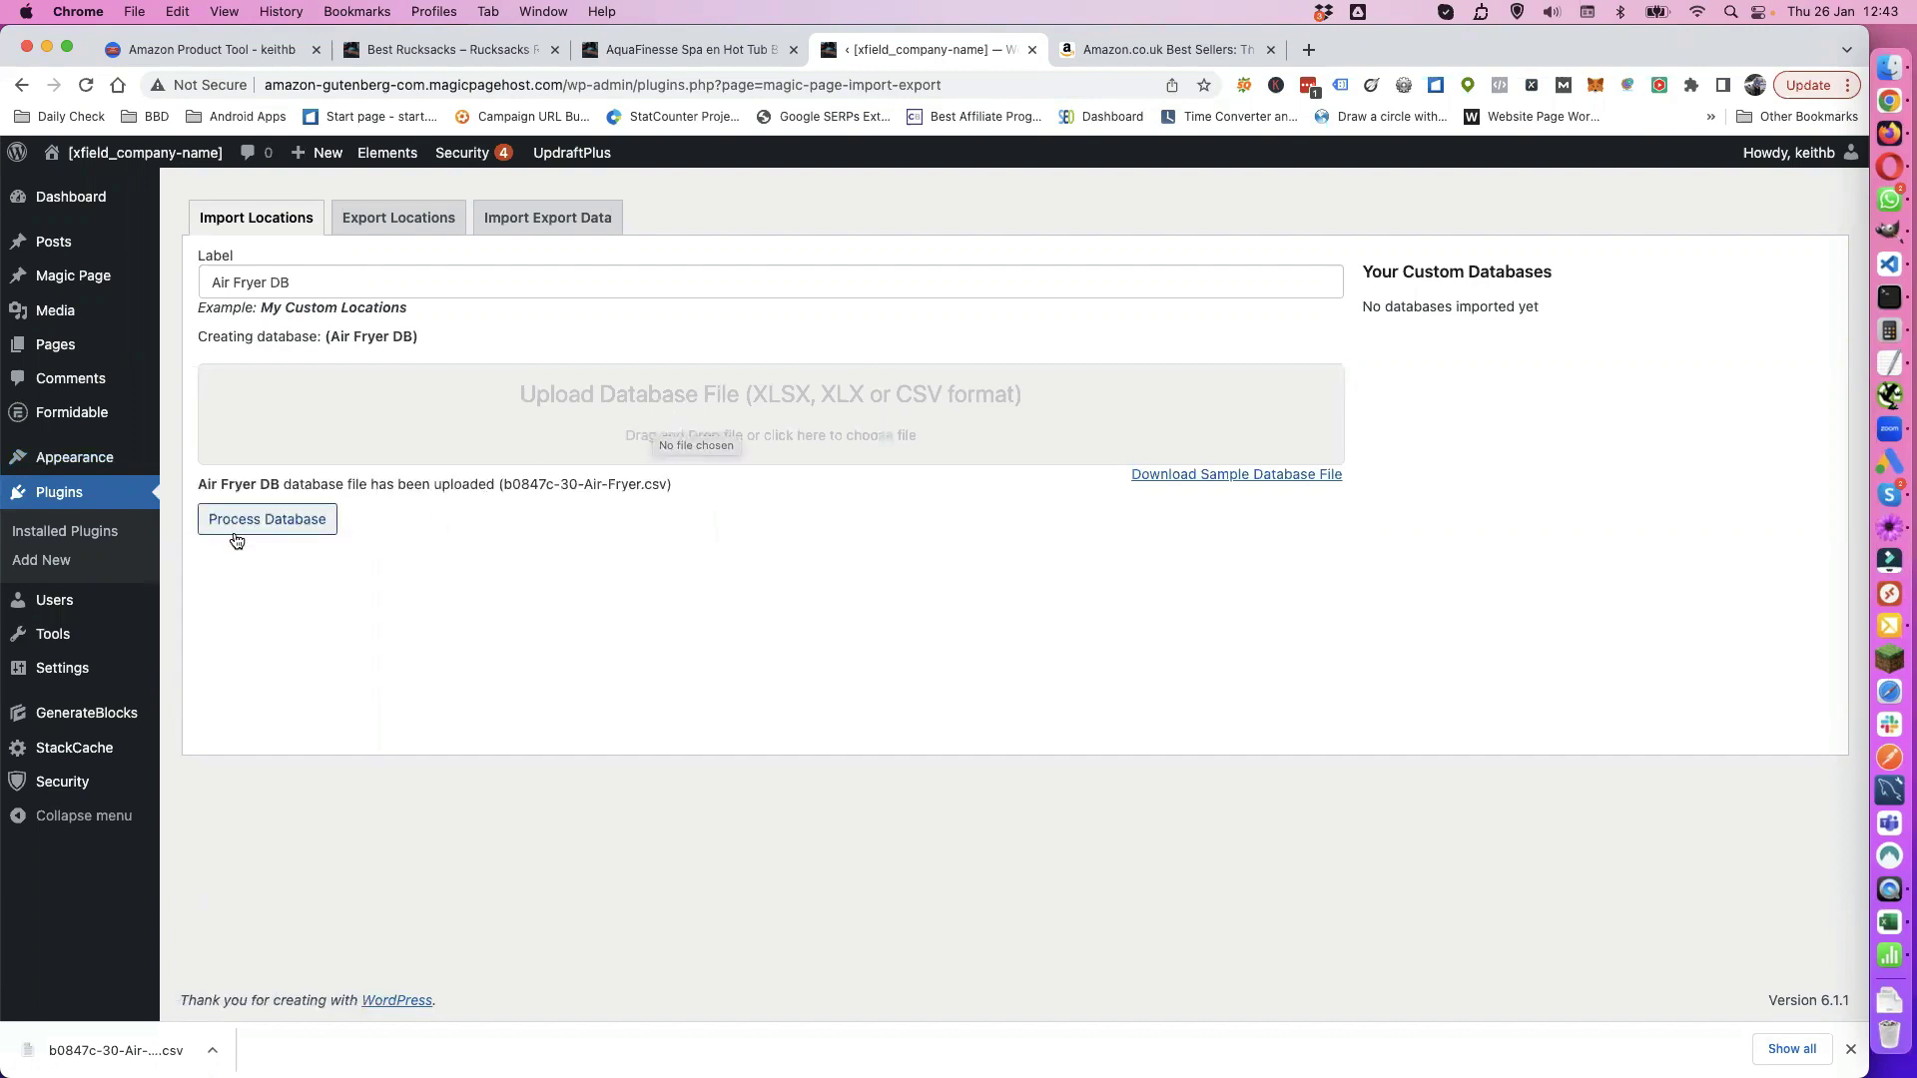
click(245, 517)
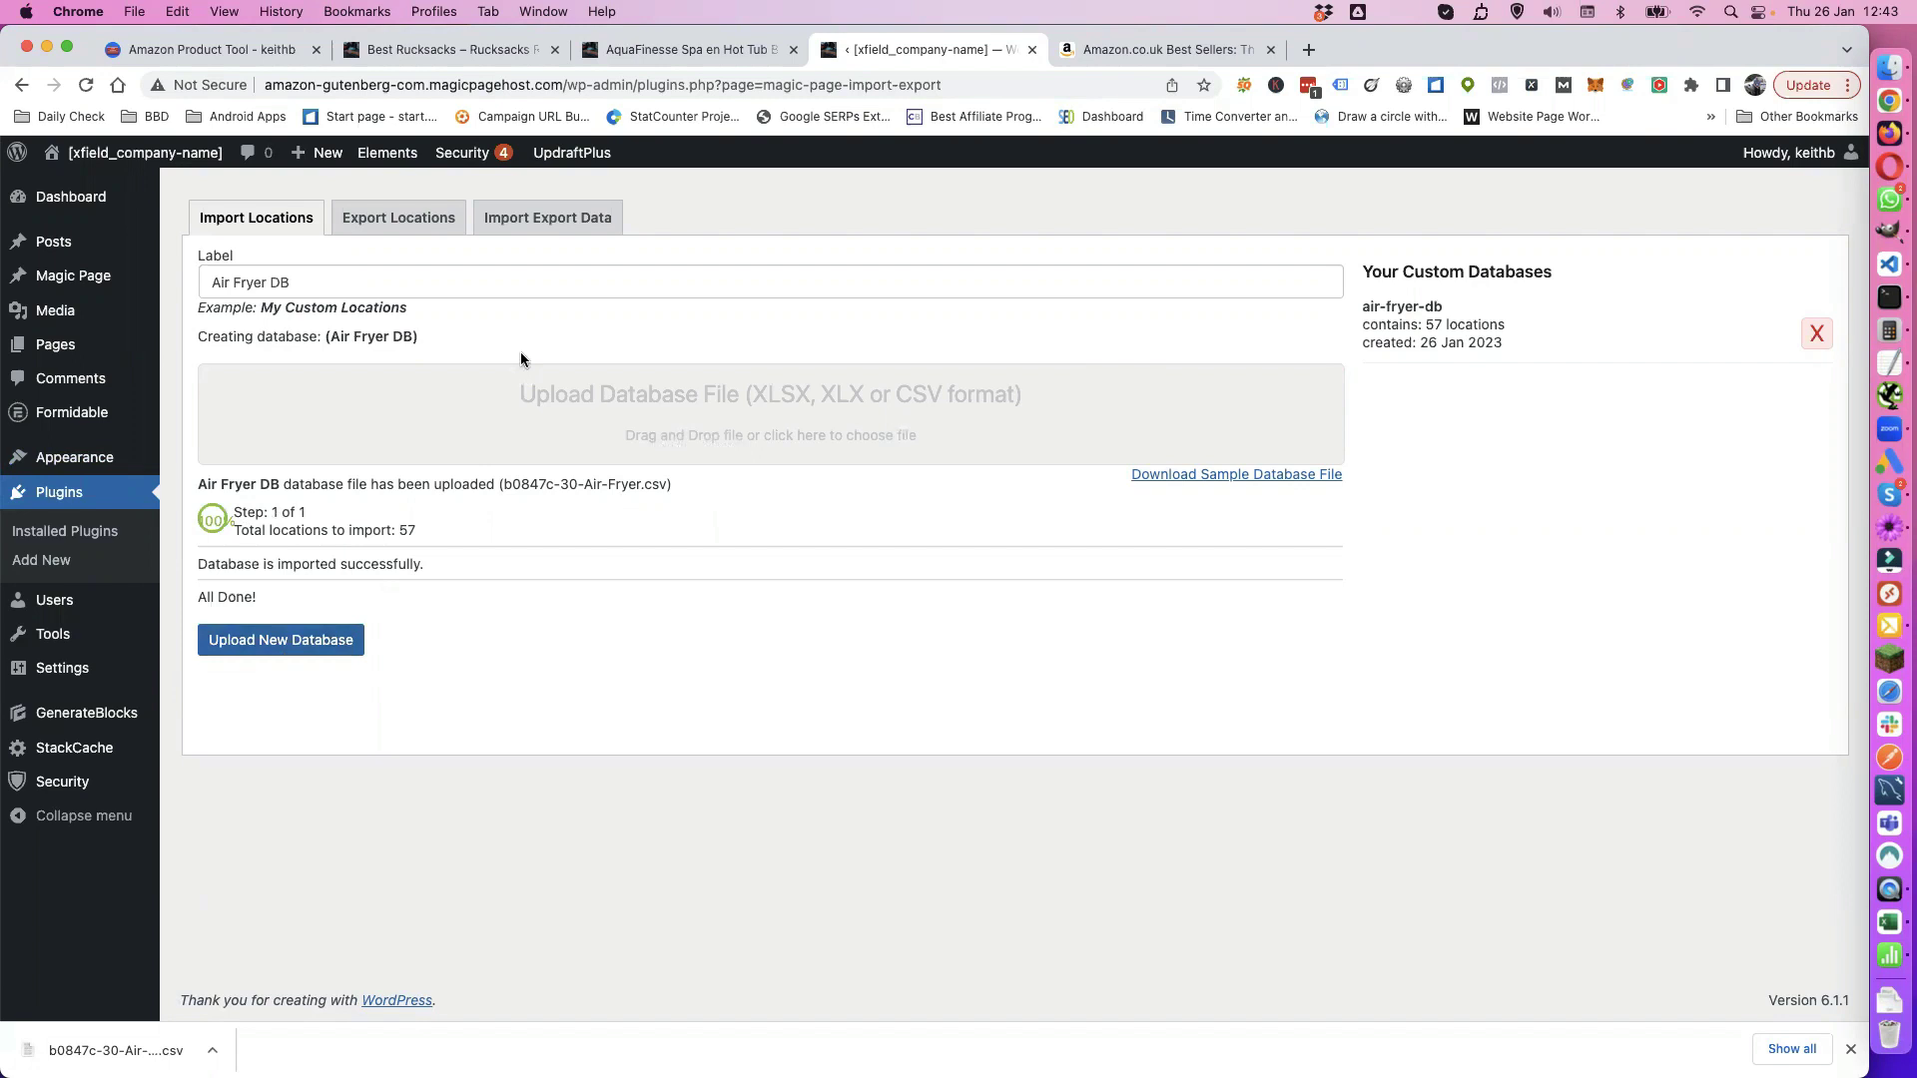
Step: Reopen the Best Rucksacks Magic Page for editing and go to its Location settings
mouse_move(90, 279)
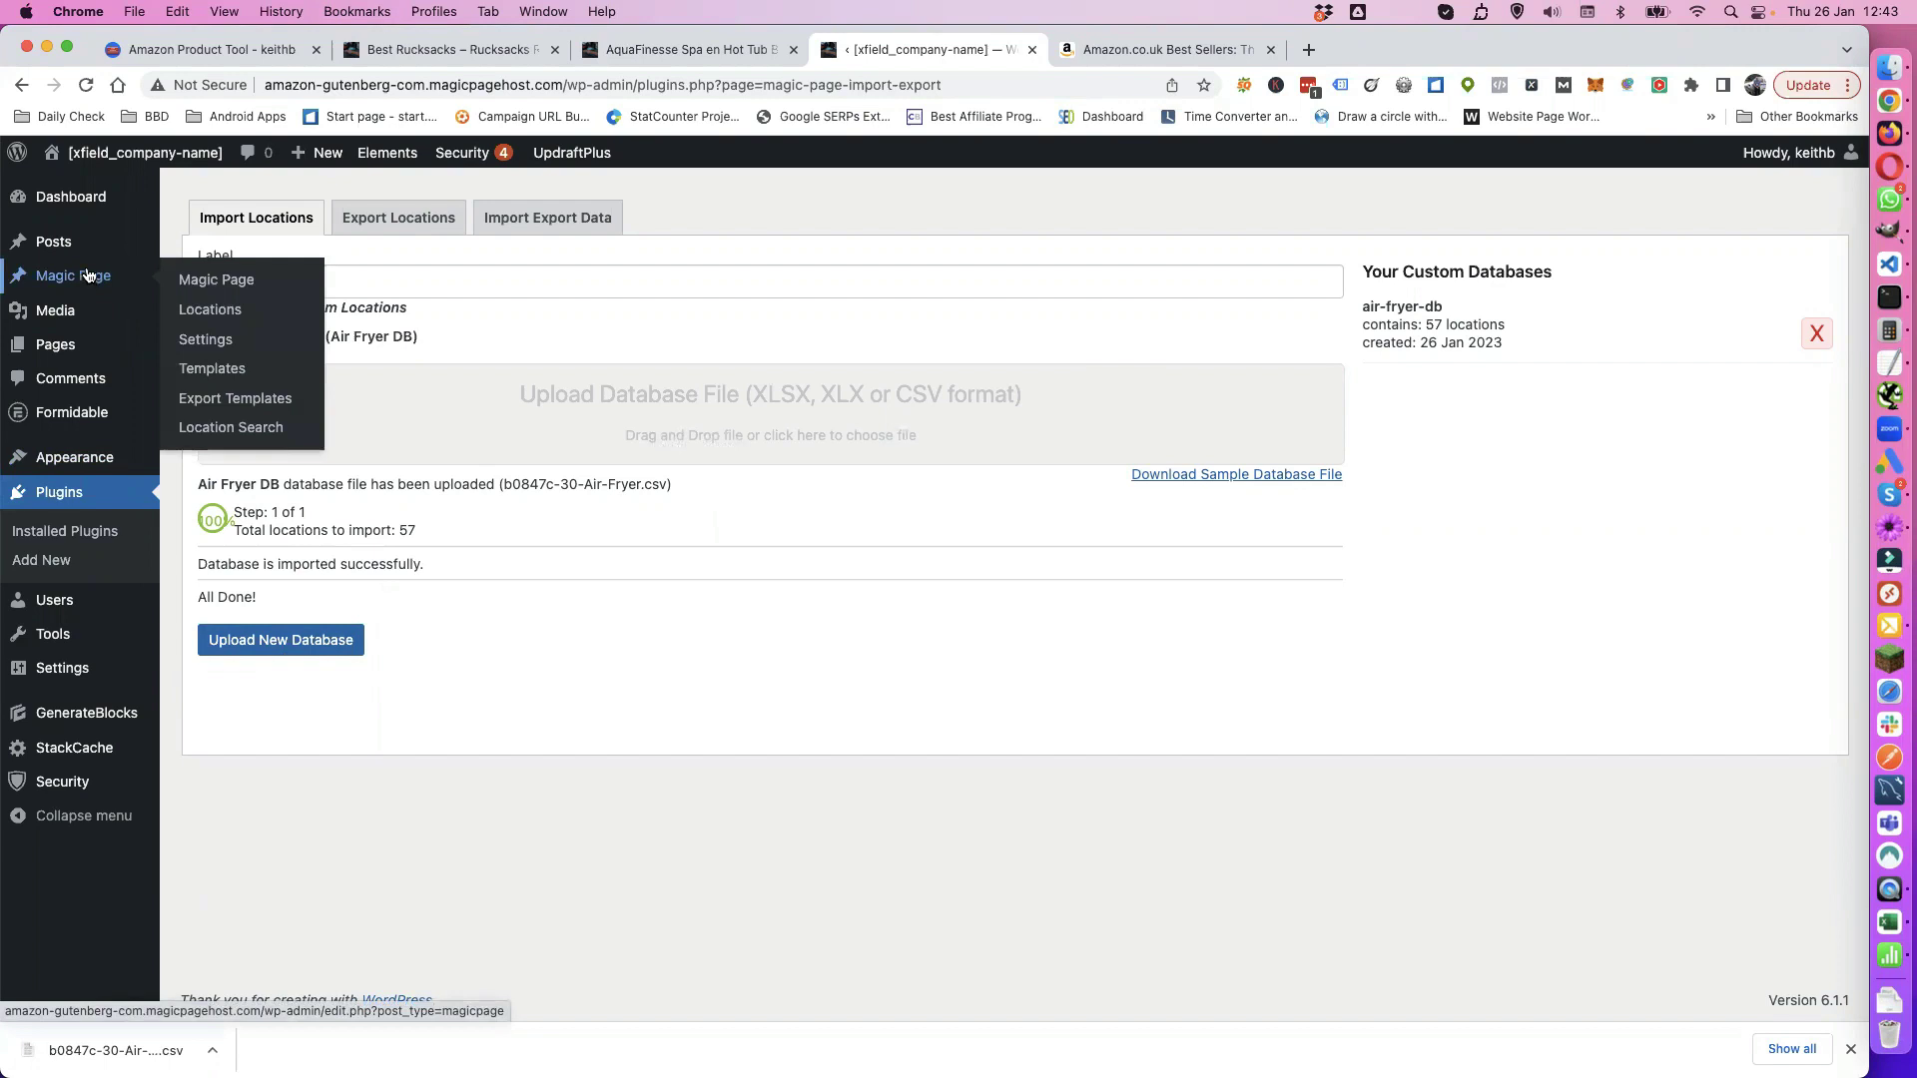
click(245, 286)
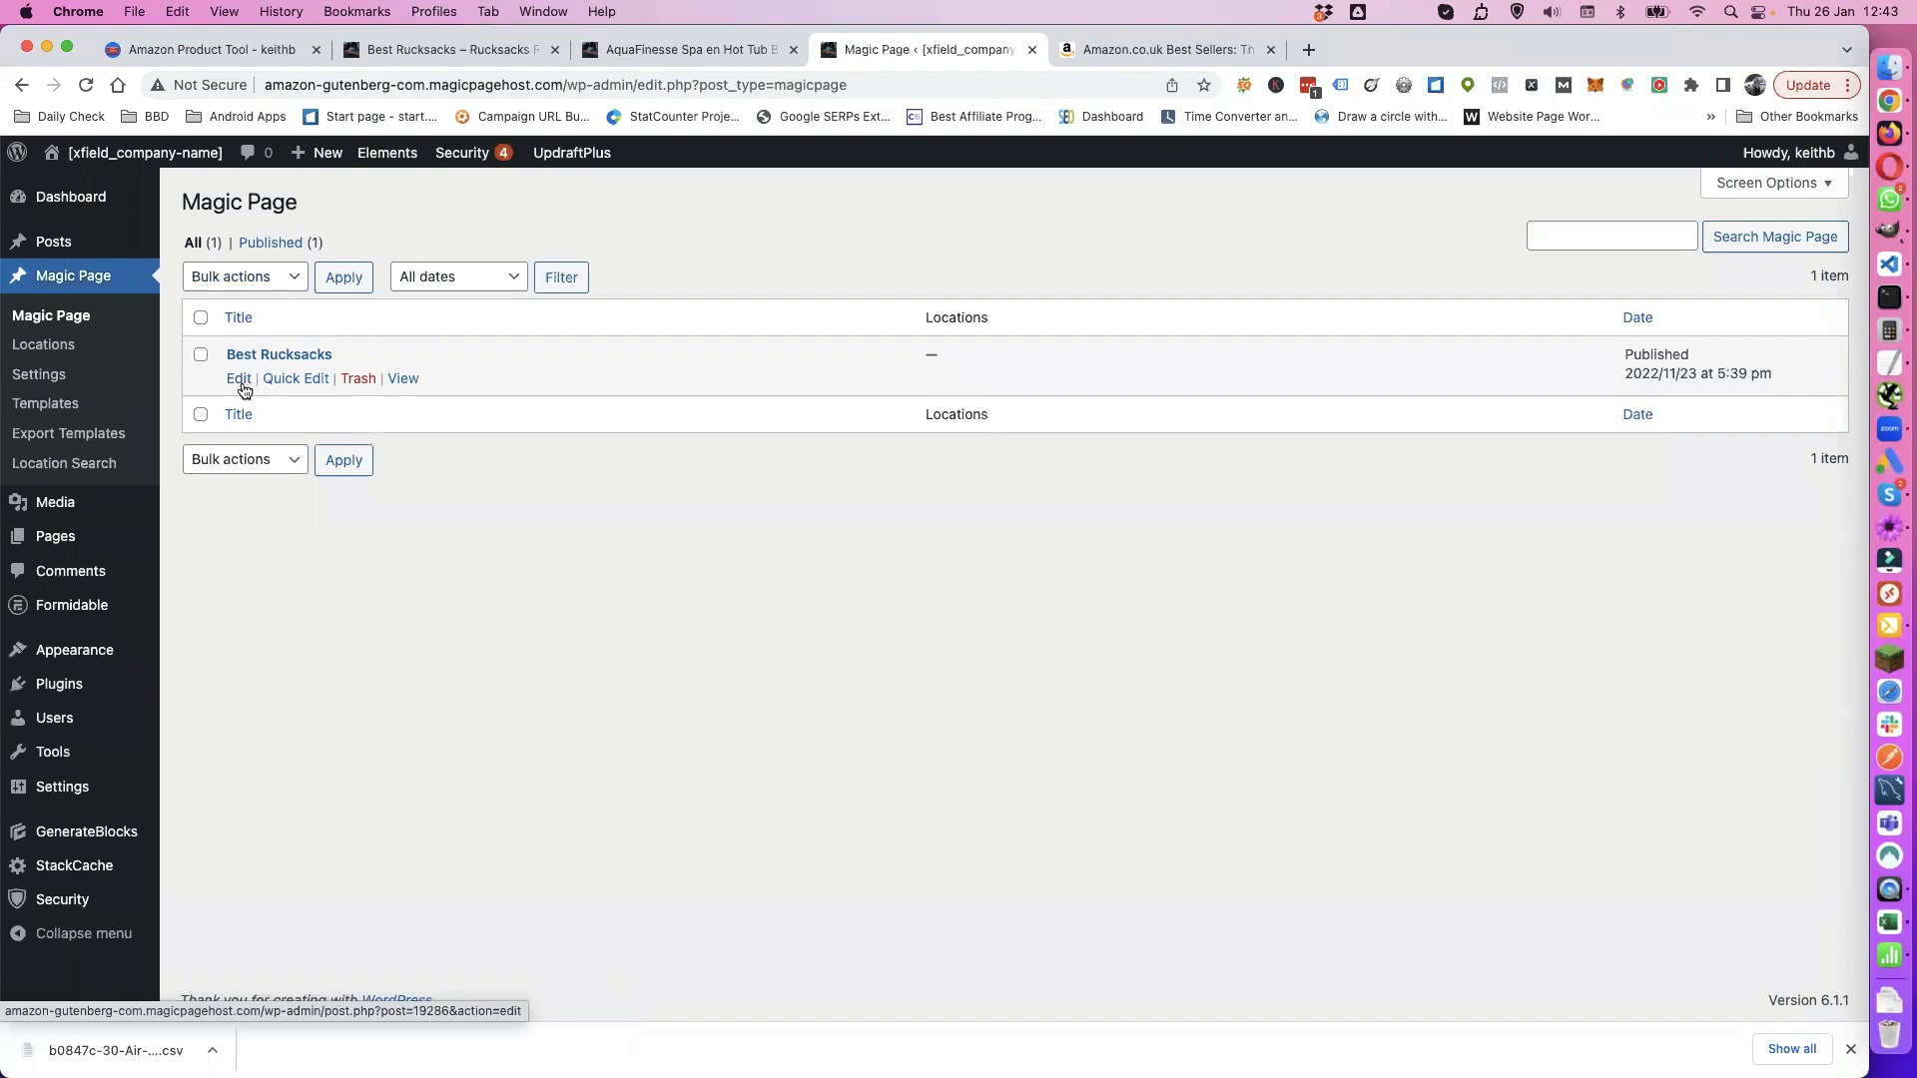
click(239, 379)
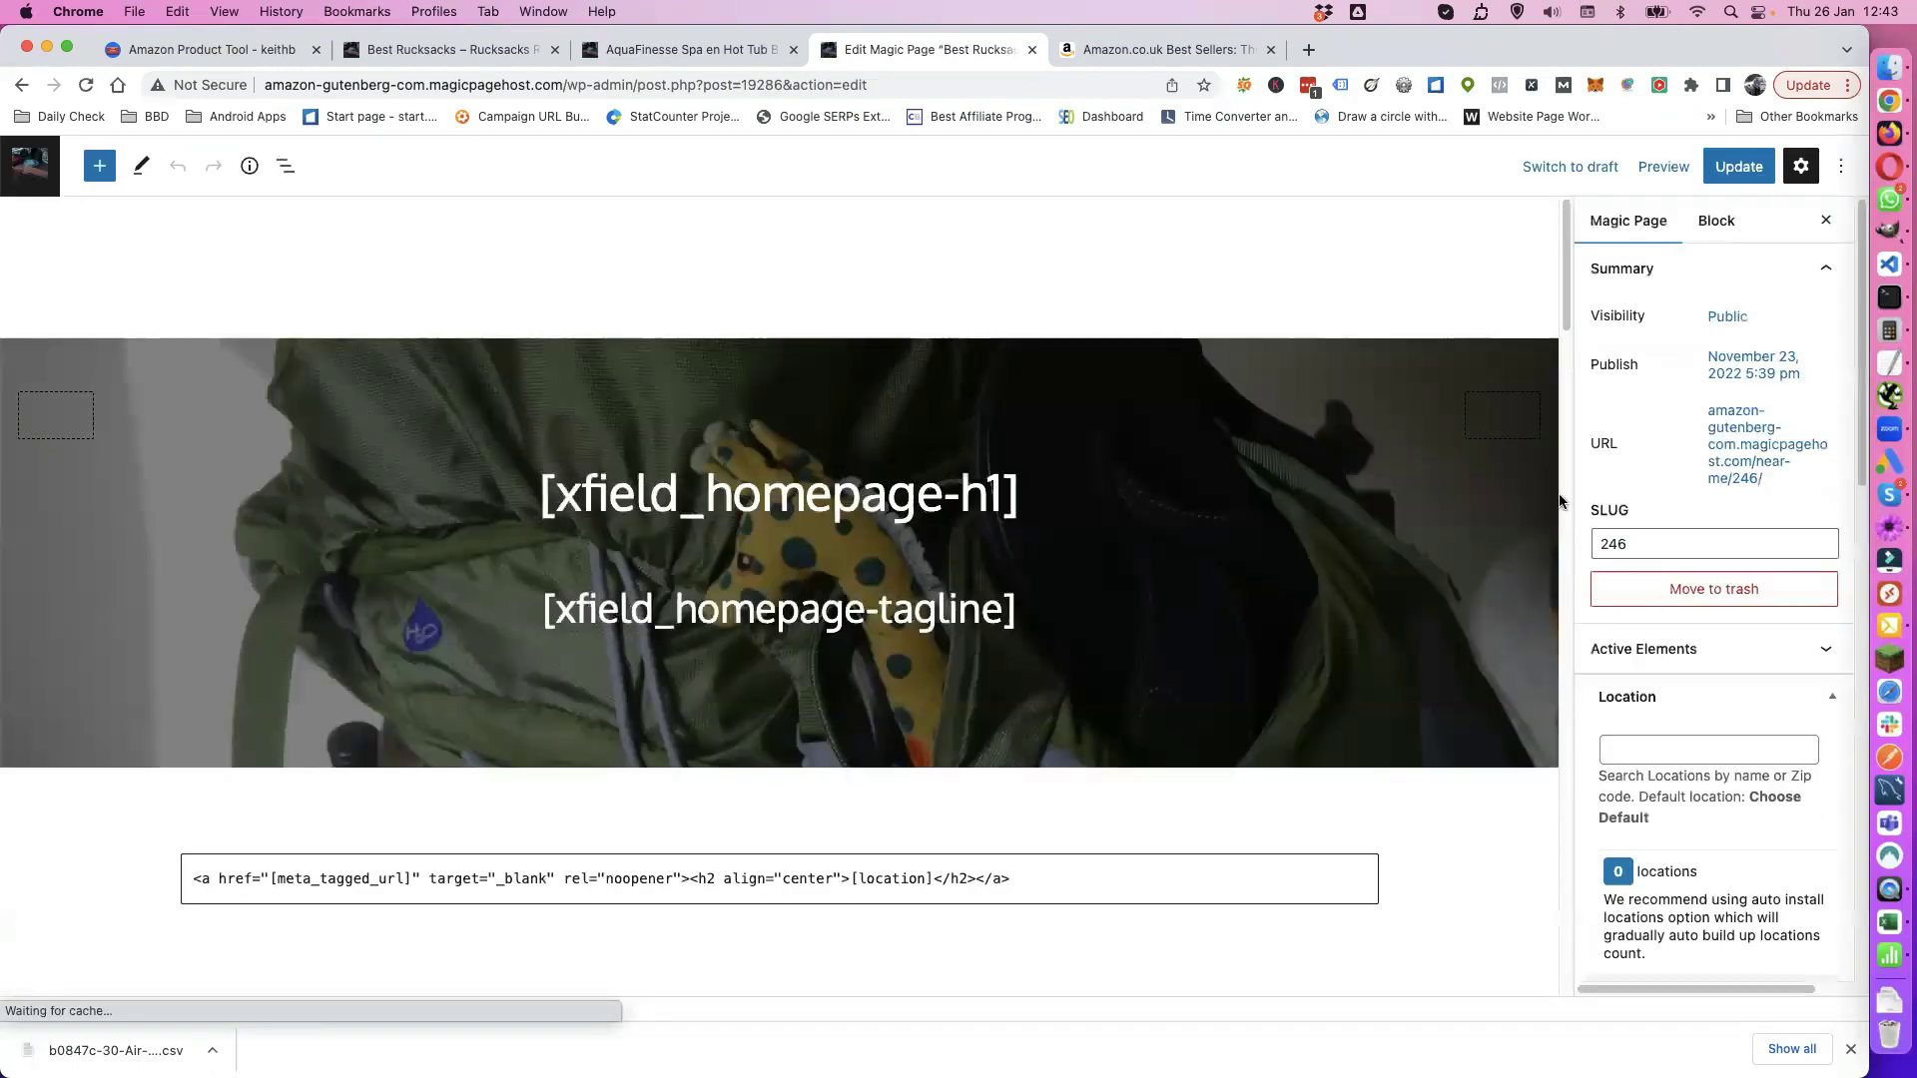
scroll(1355, 624, down, 5)
scroll(1674, 649, down, 10)
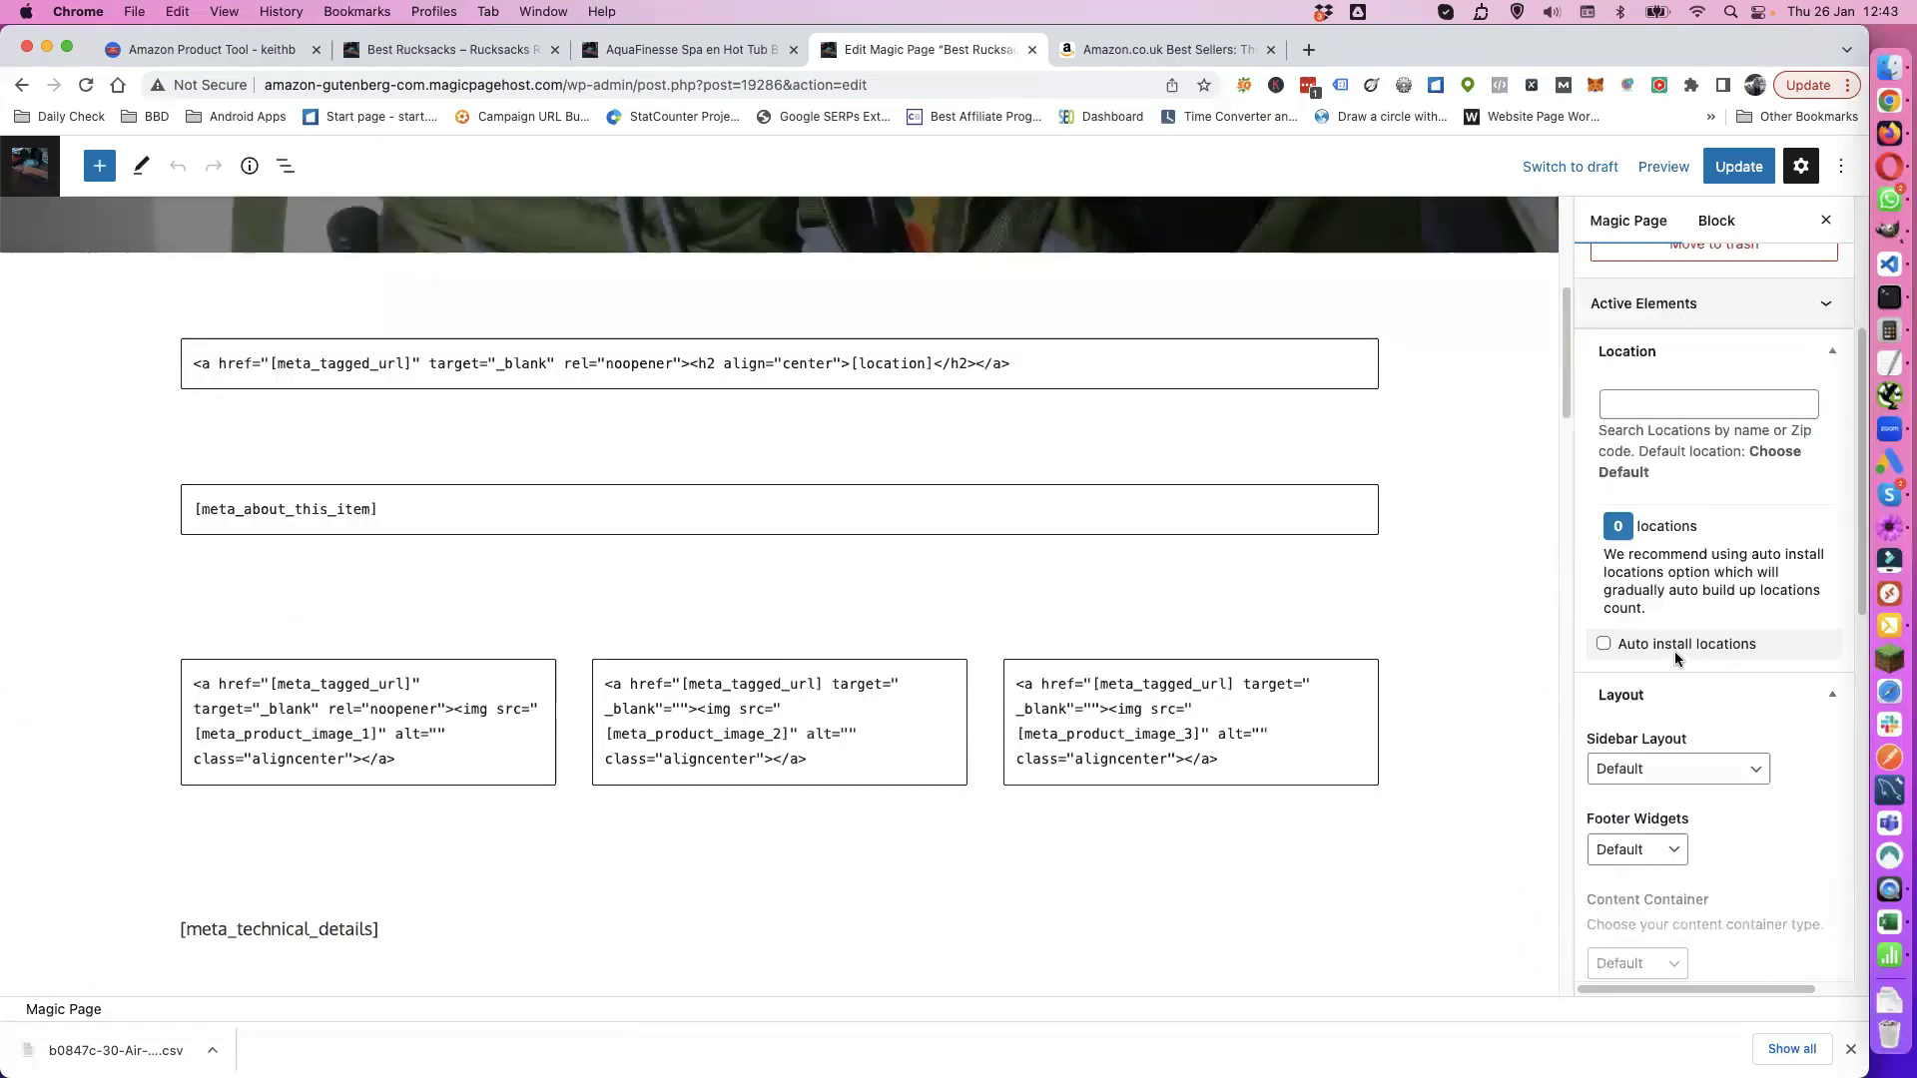
Step: Review the Location shortcodes and custom meta fields, and open the Cities shortcode builder alongside the page's related-products columns
scroll(1677, 636, up, 2)
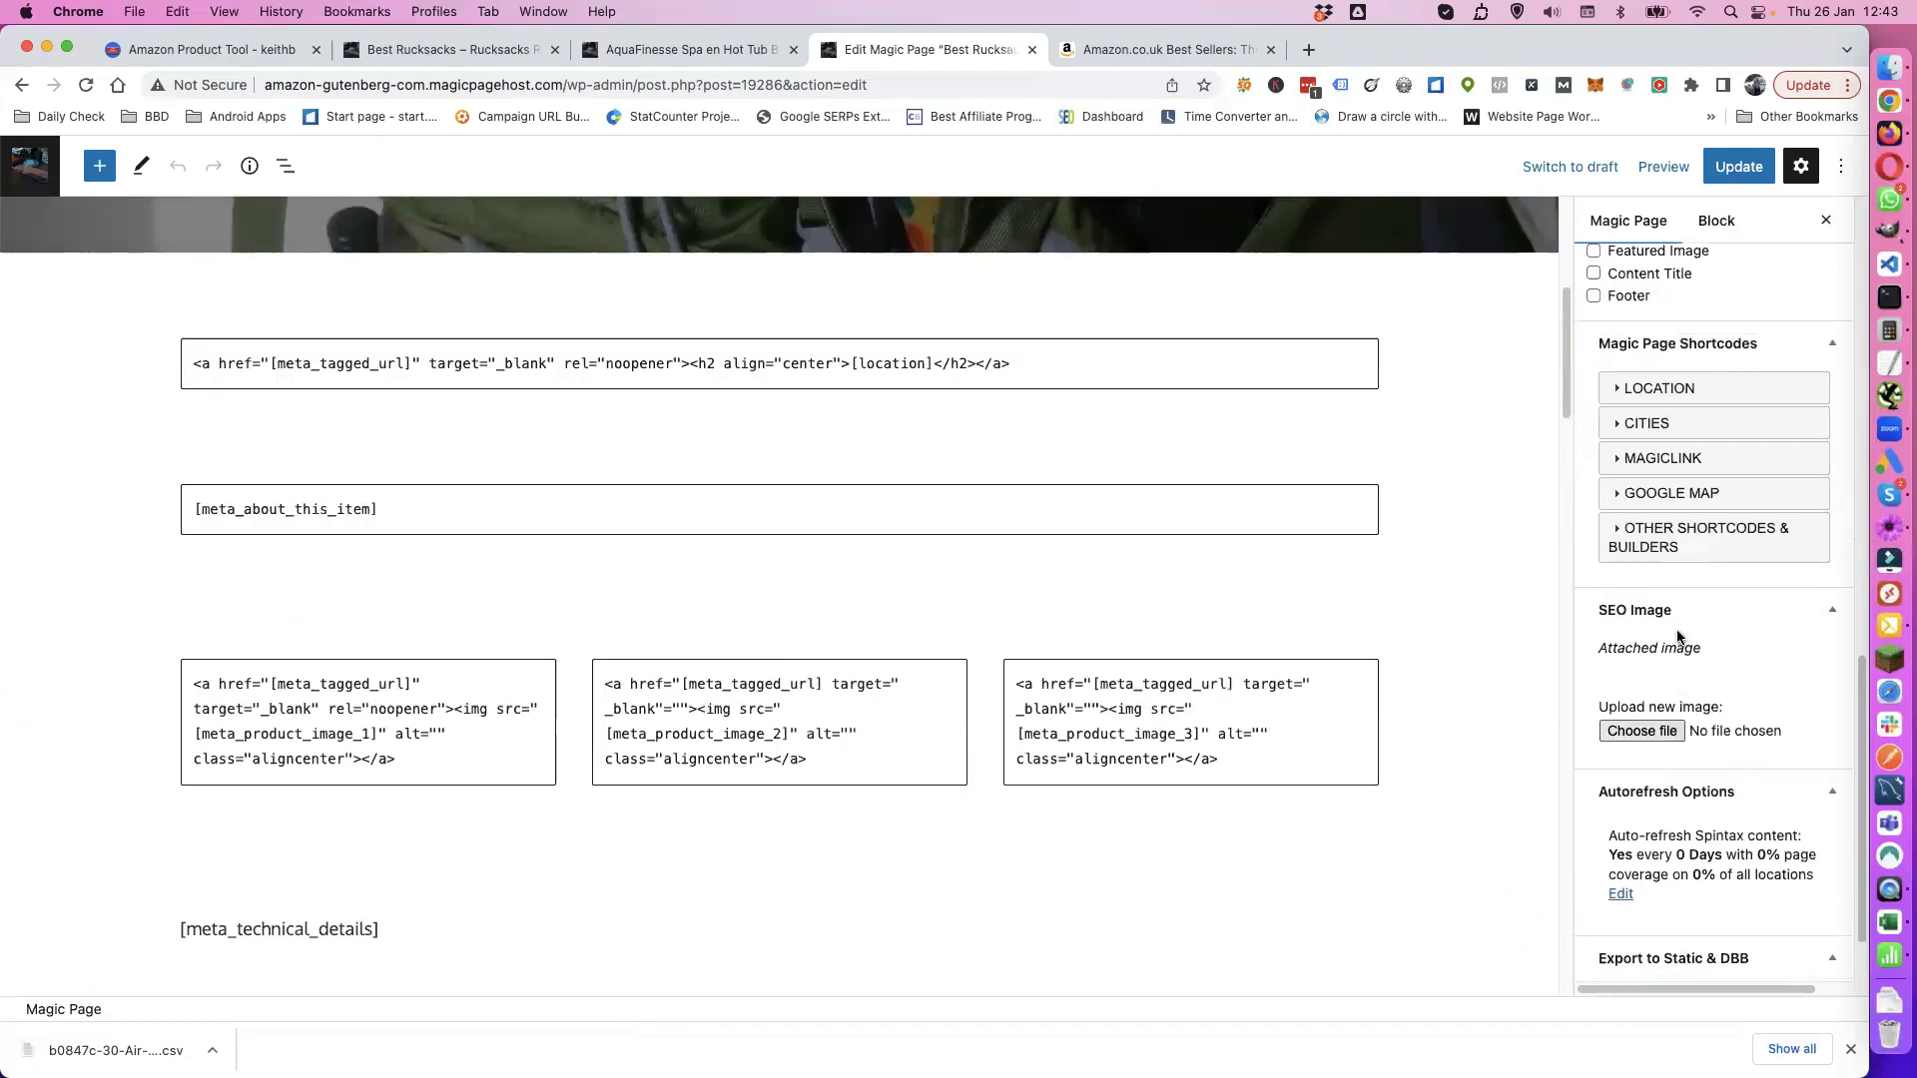
click(1615, 390)
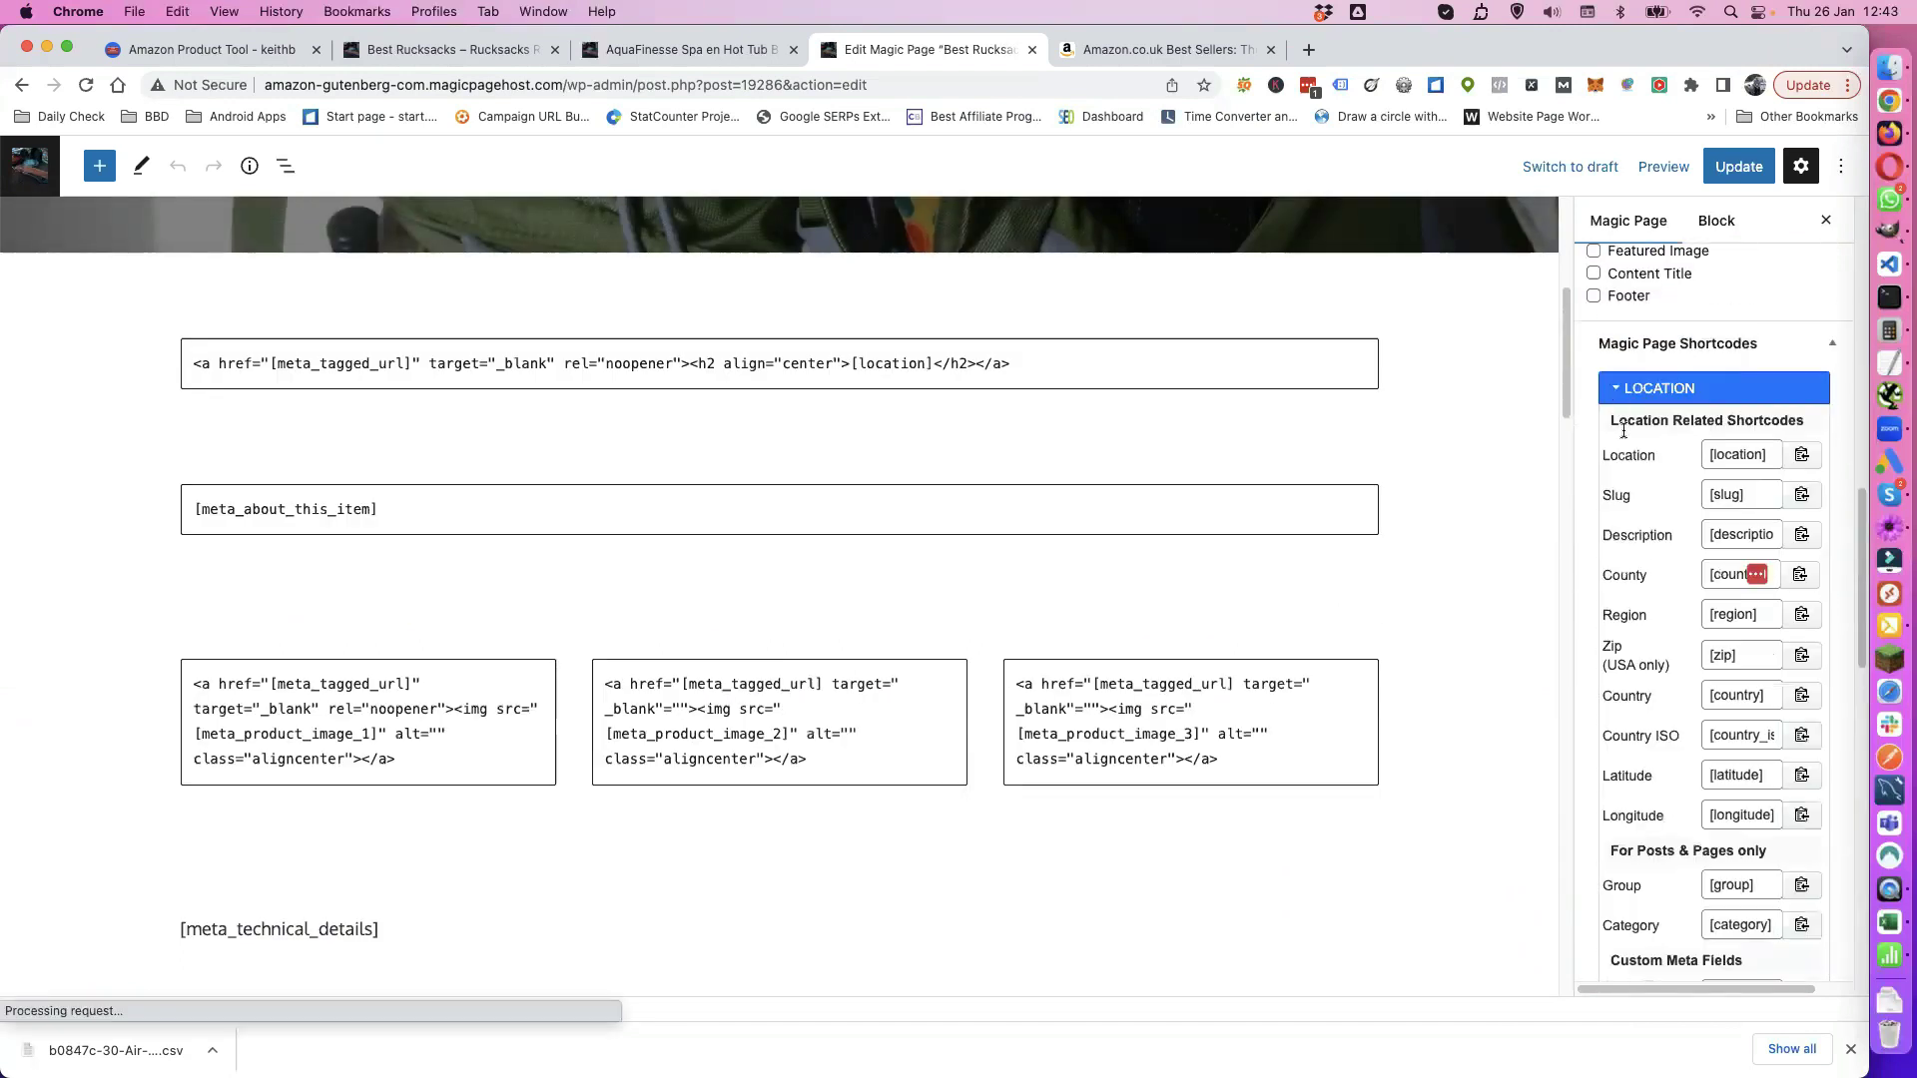
scroll(1665, 520, down, 1)
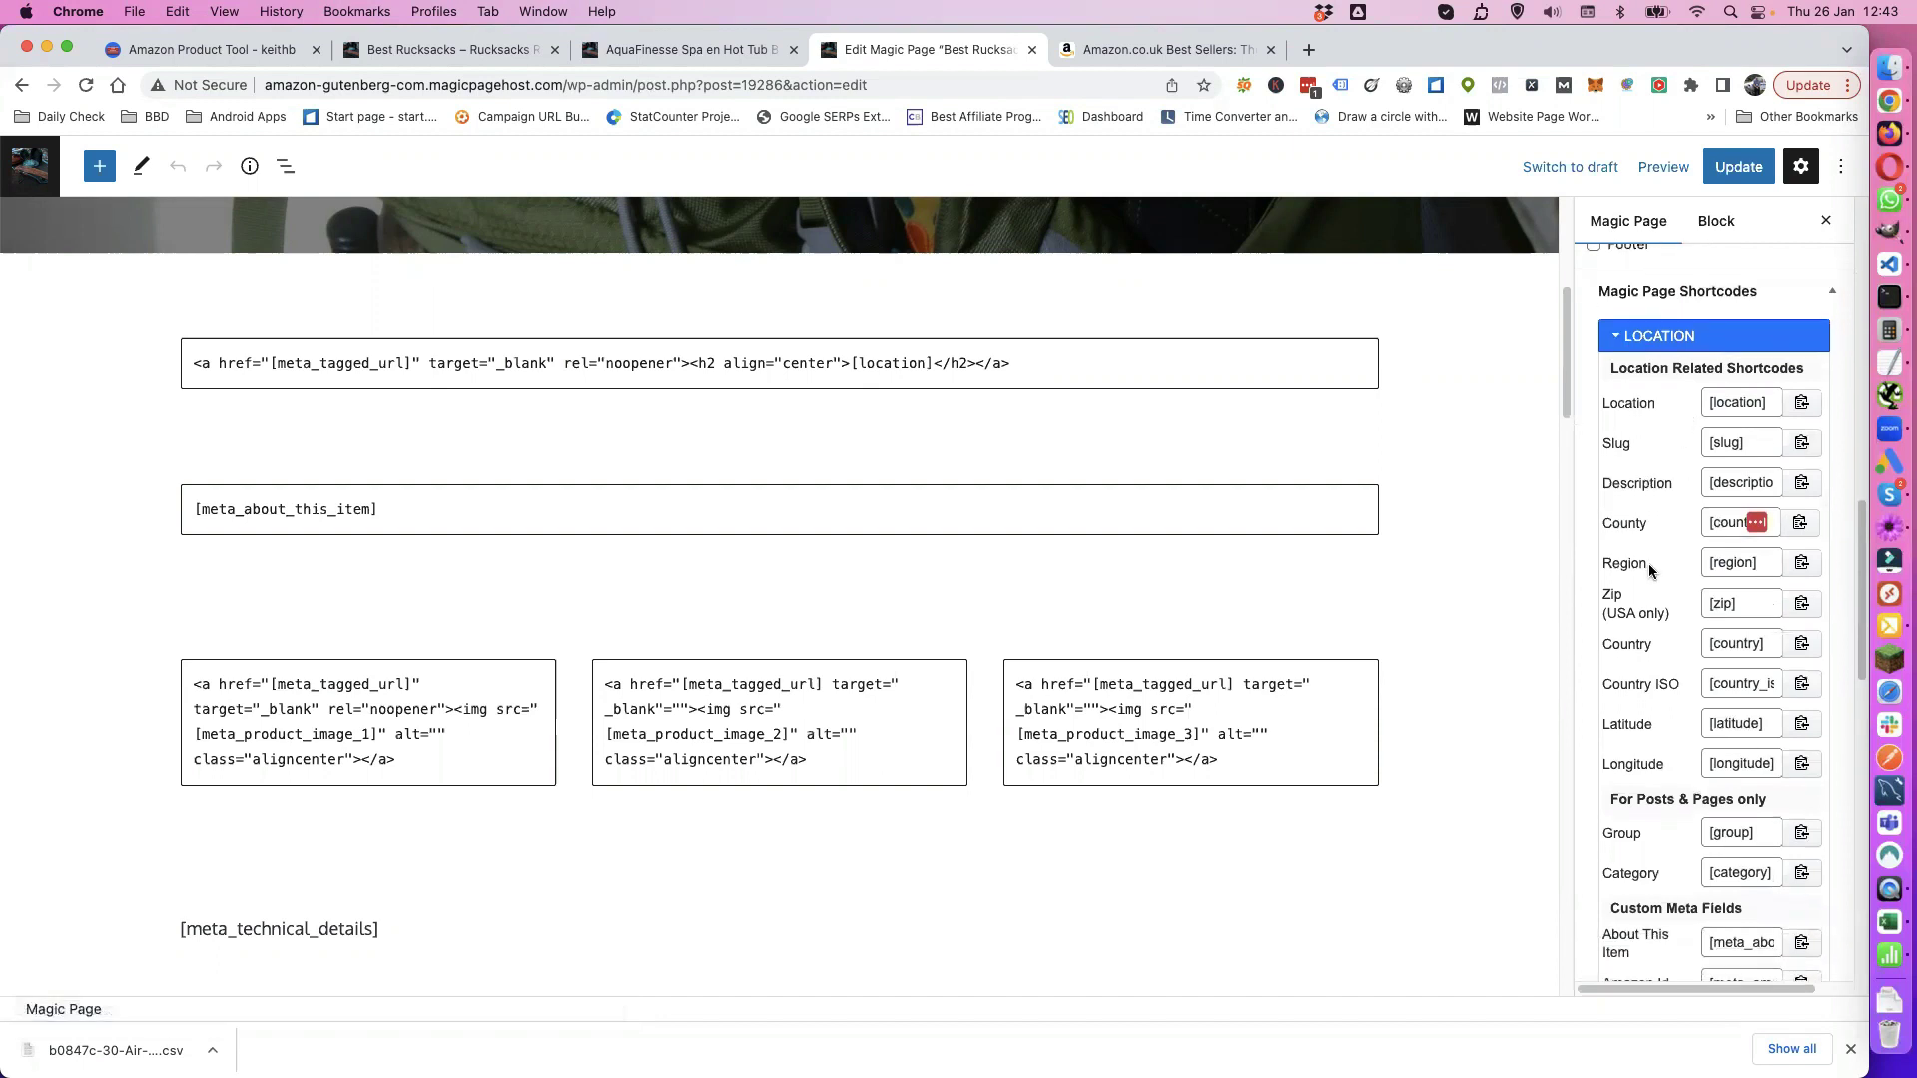
scroll(1685, 642, down, 10)
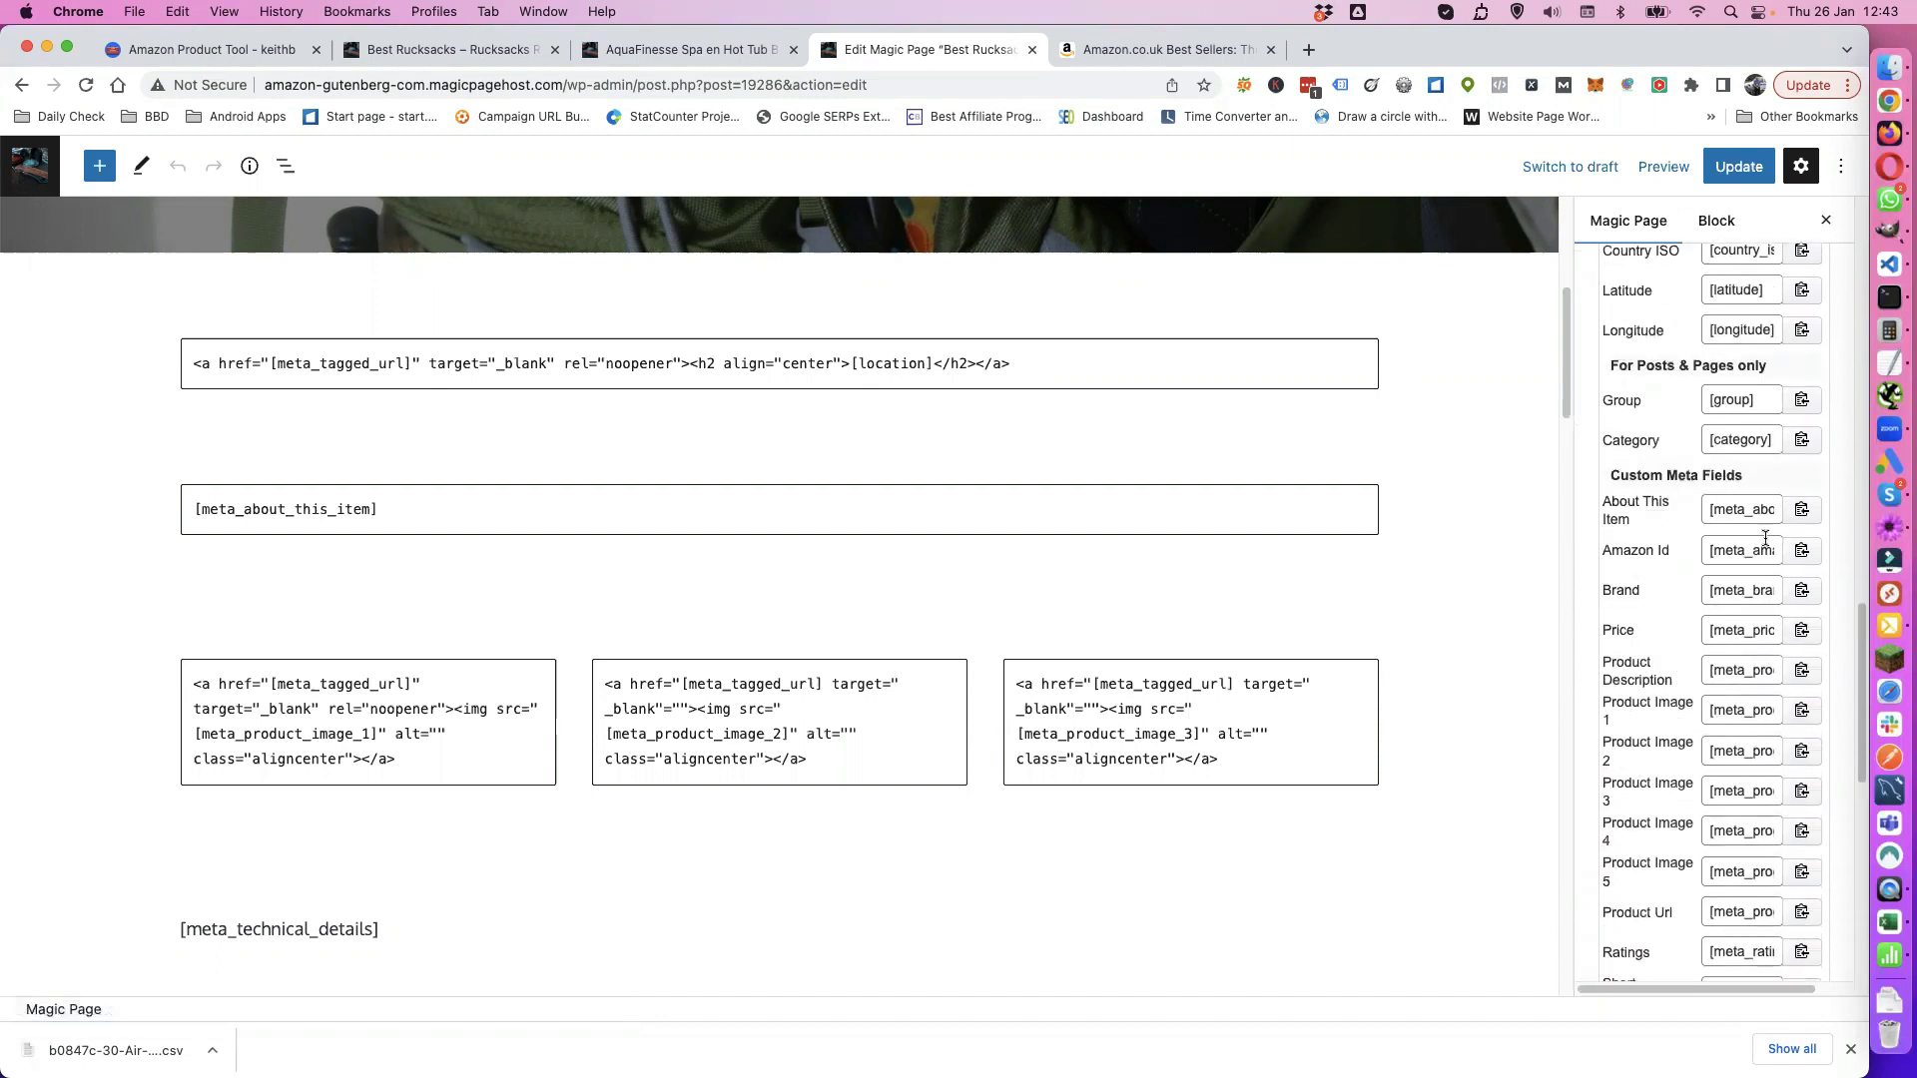
scroll(1687, 543, down, 4)
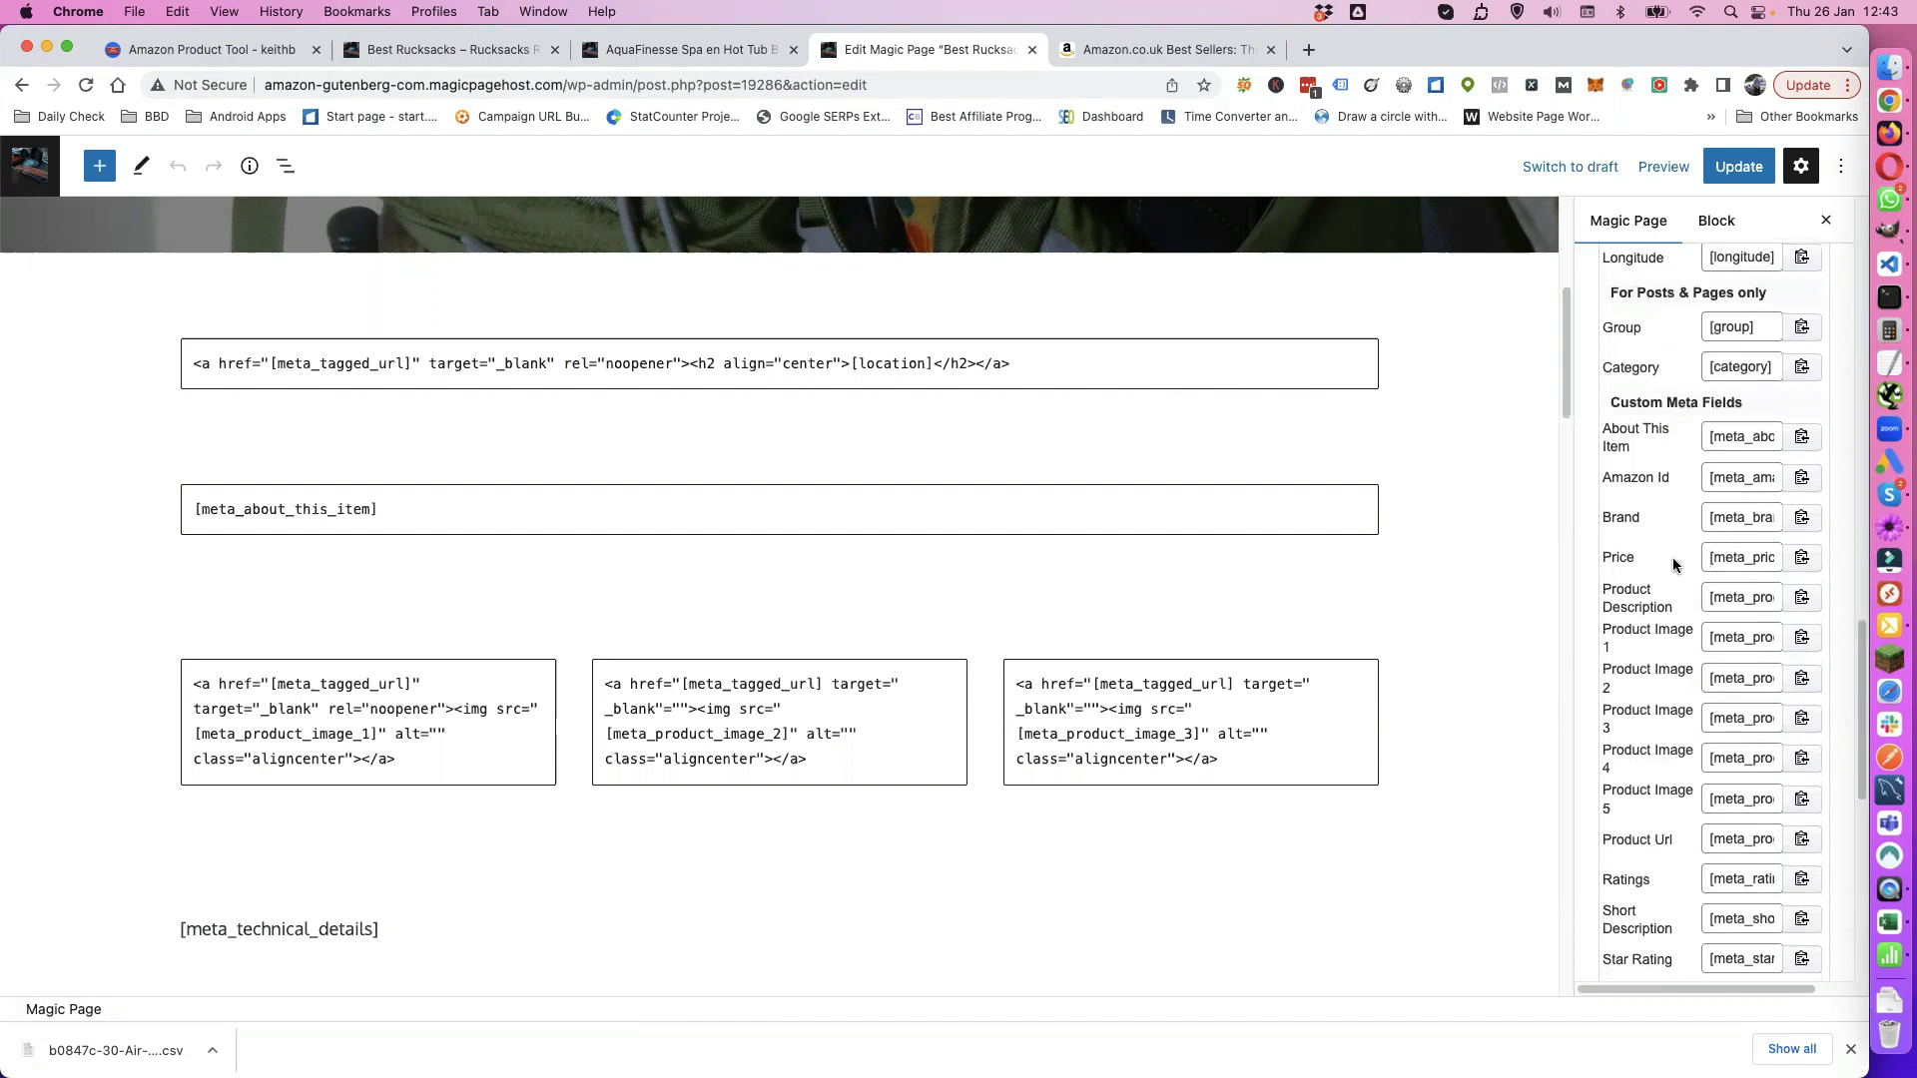
scroll(1757, 572, down, 12)
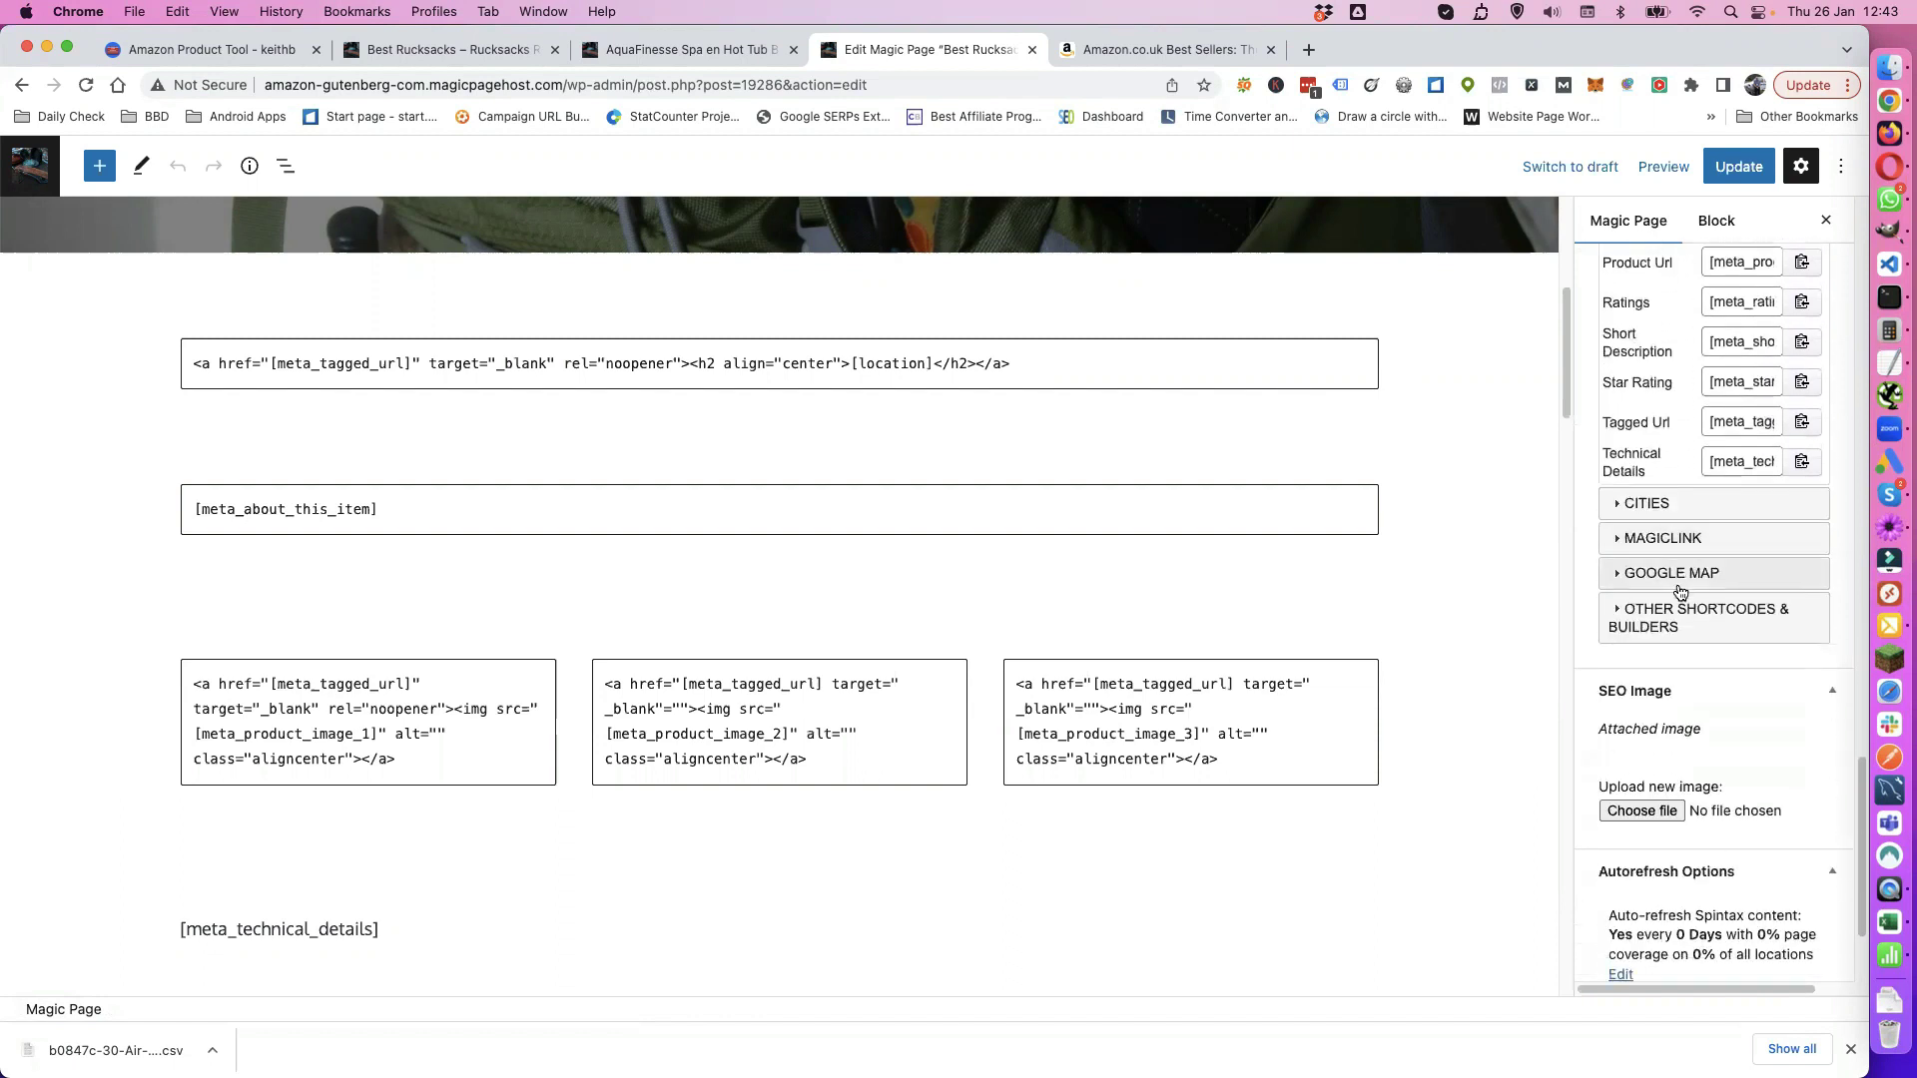
click(1642, 504)
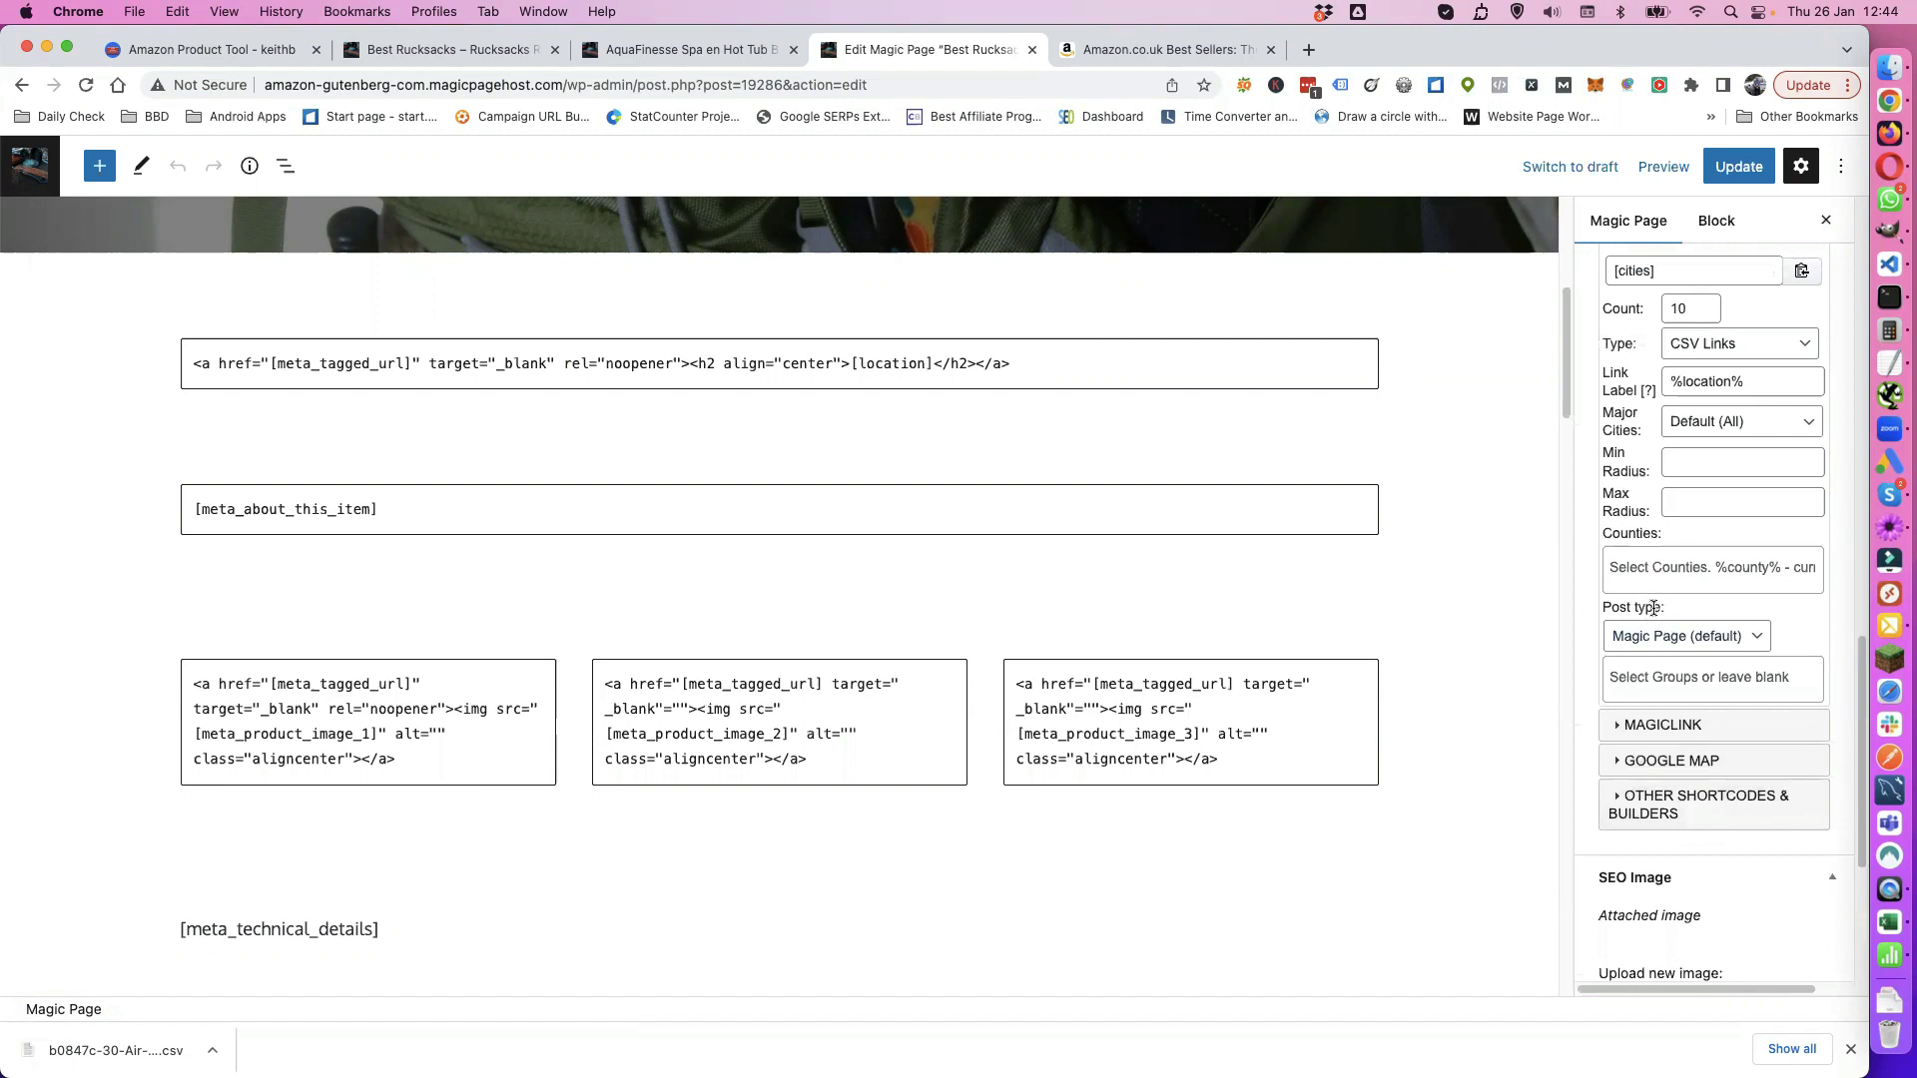
scroll(639, 587, down, 9)
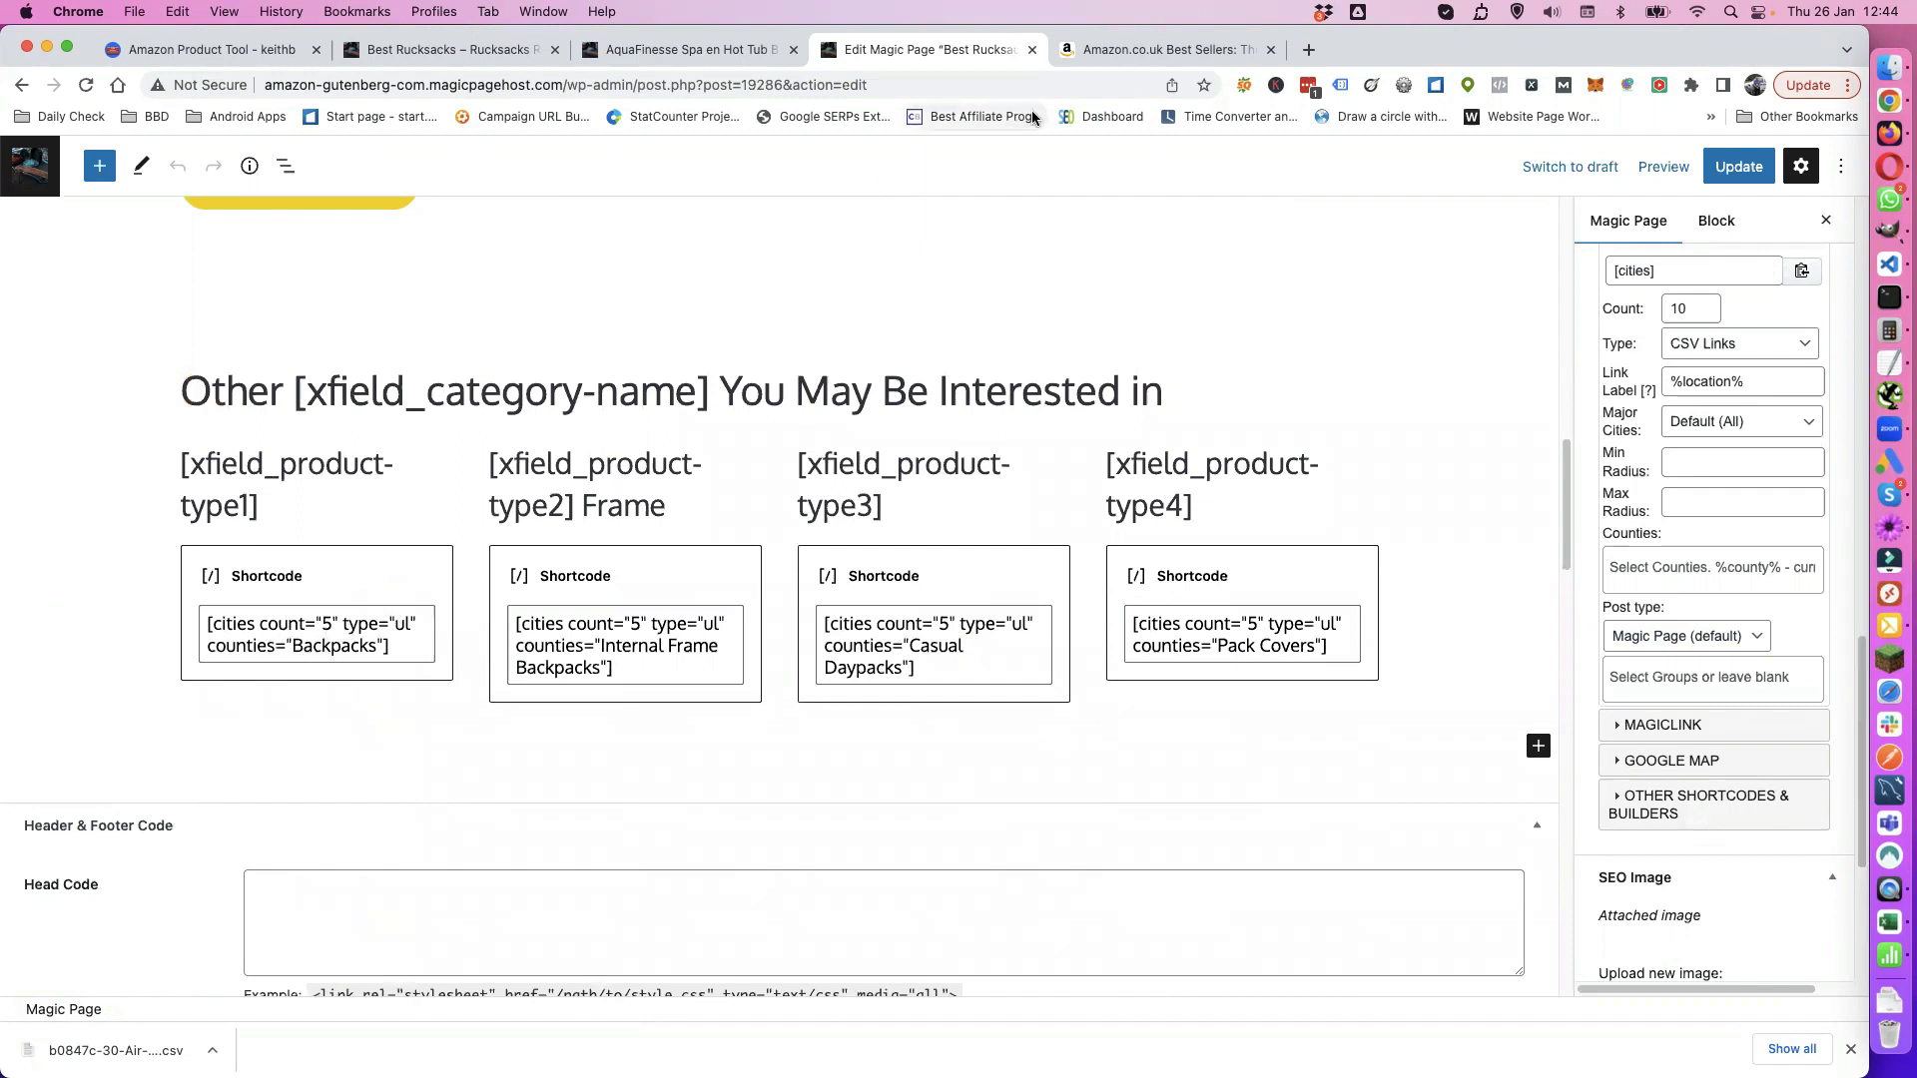
Step: Switch to Excel and examine the county categories of the products in the b0847c-30-Air-Fryer sheet
click(1891, 922)
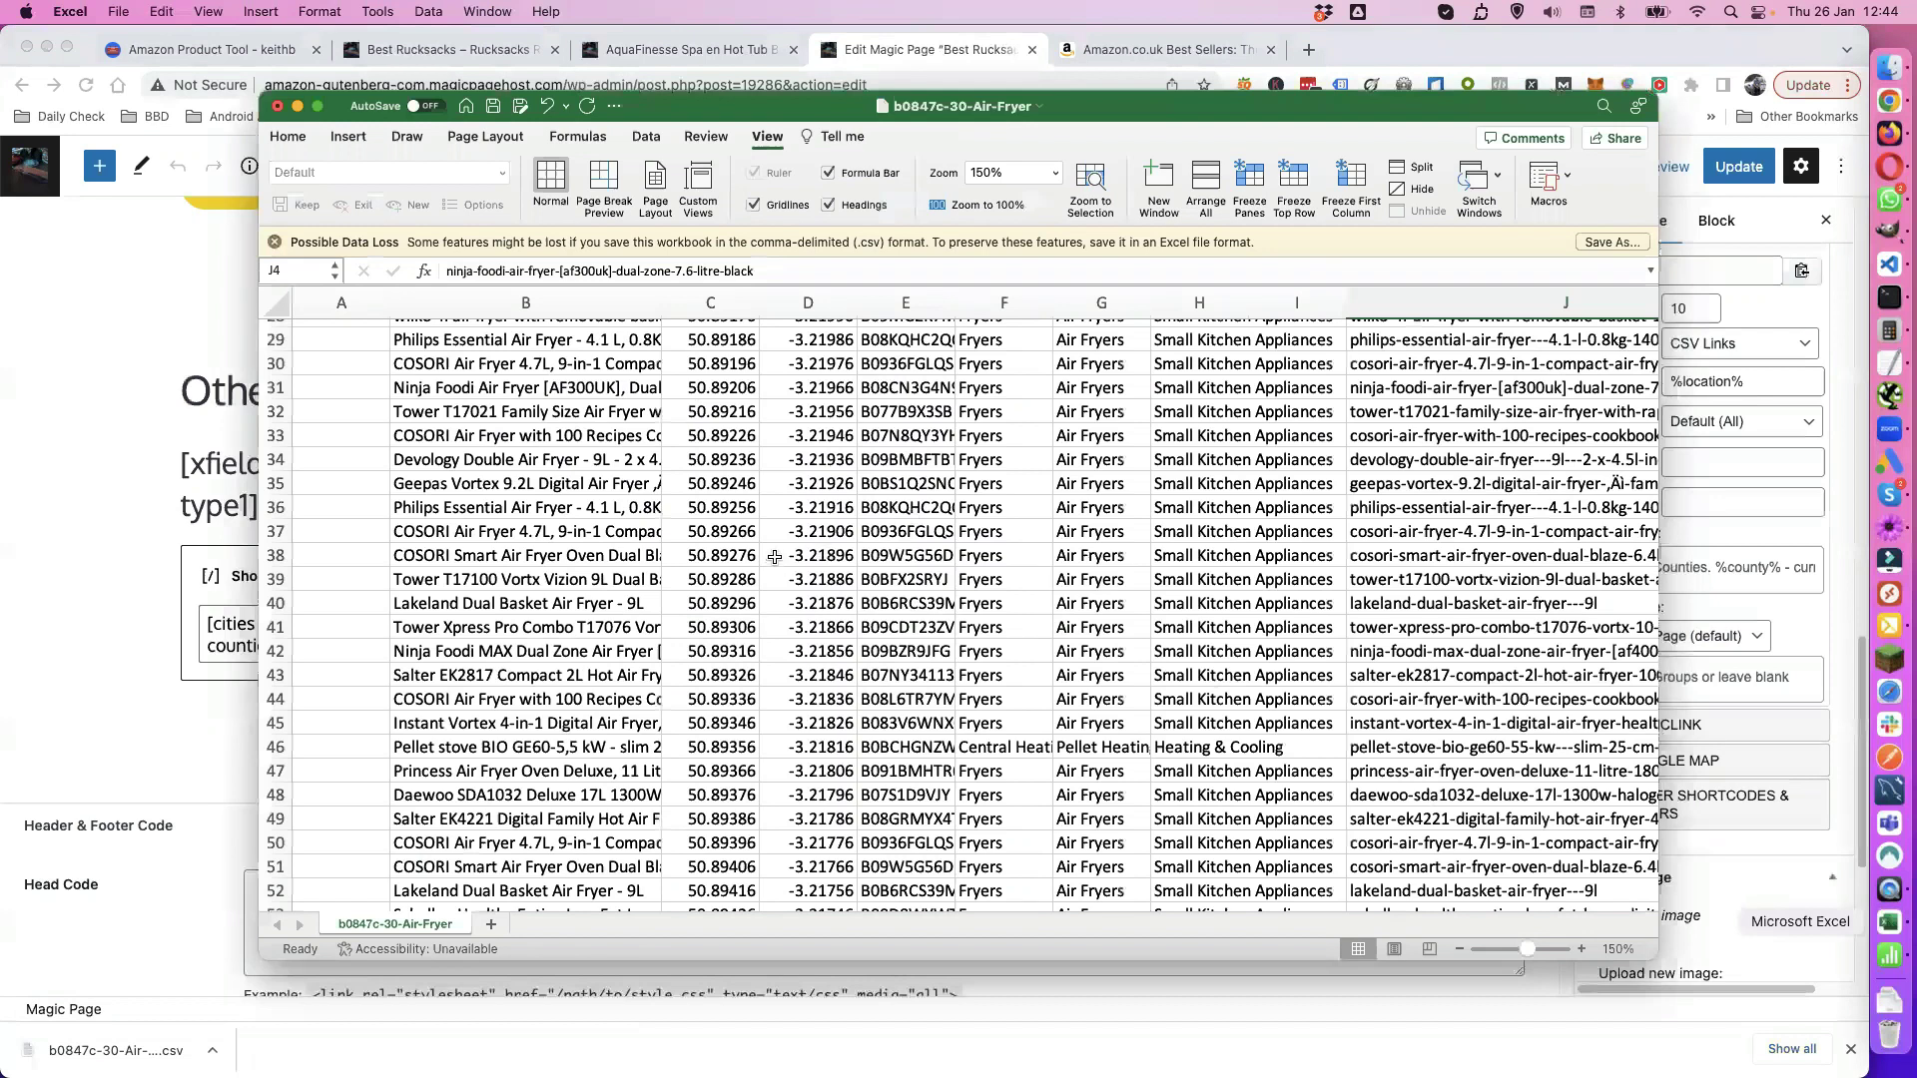
scroll(785, 548, up, 10)
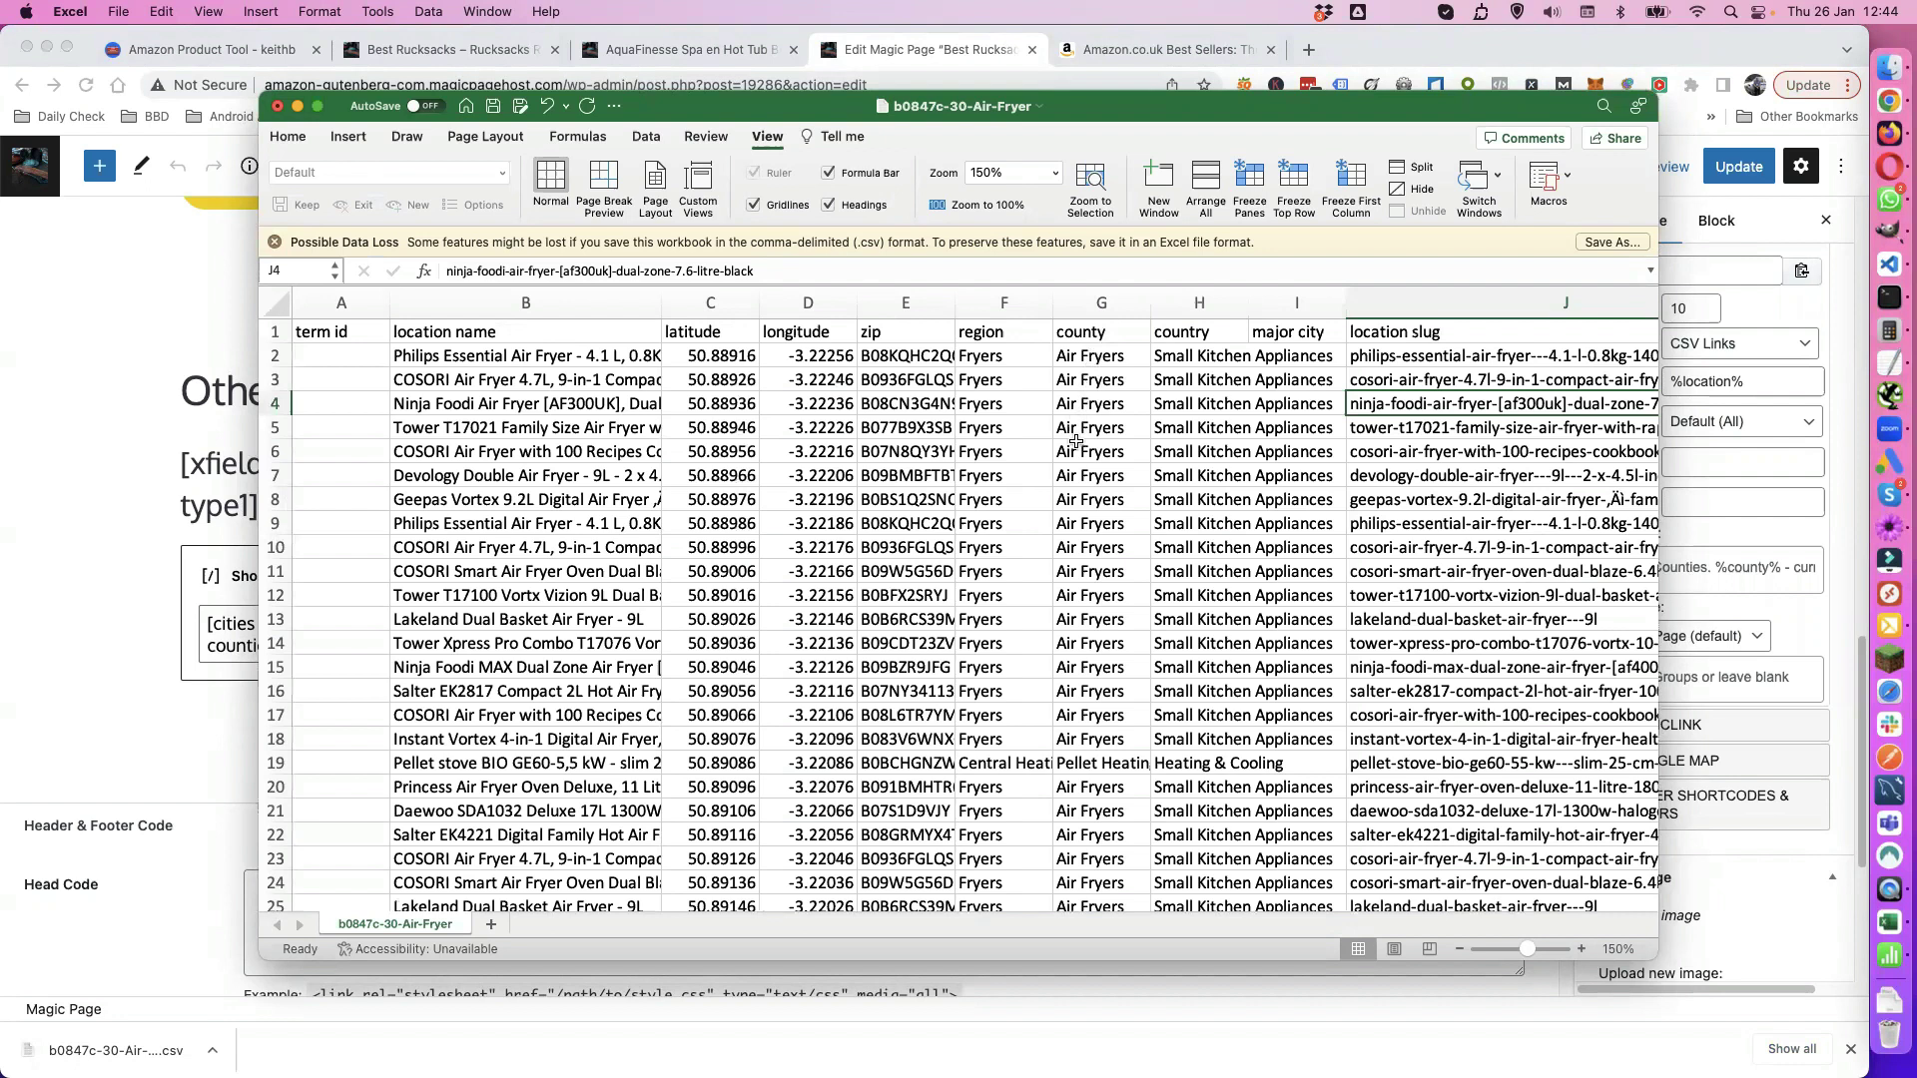
scroll(1087, 596, down, 2)
scroll(1090, 600, down, 10)
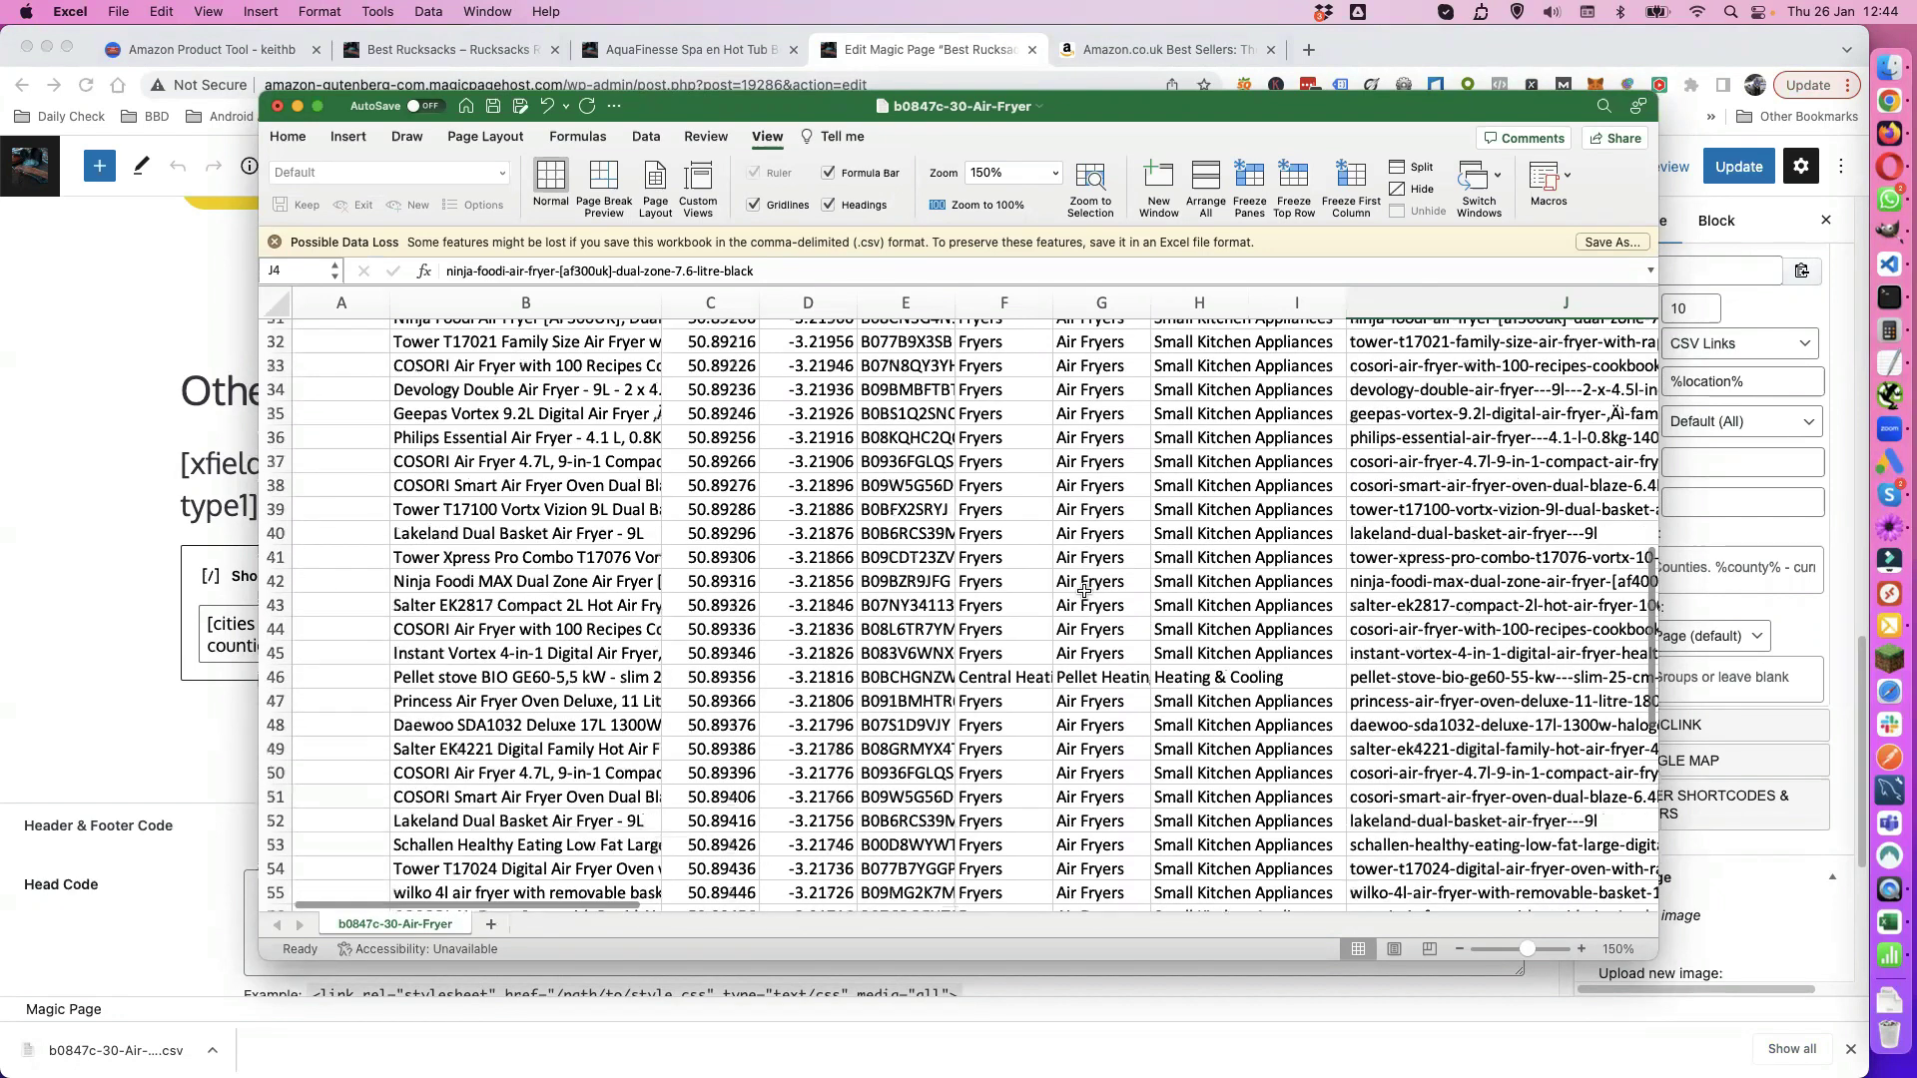
scroll(1081, 646, up, 5)
scroll(1080, 646, up, 2)
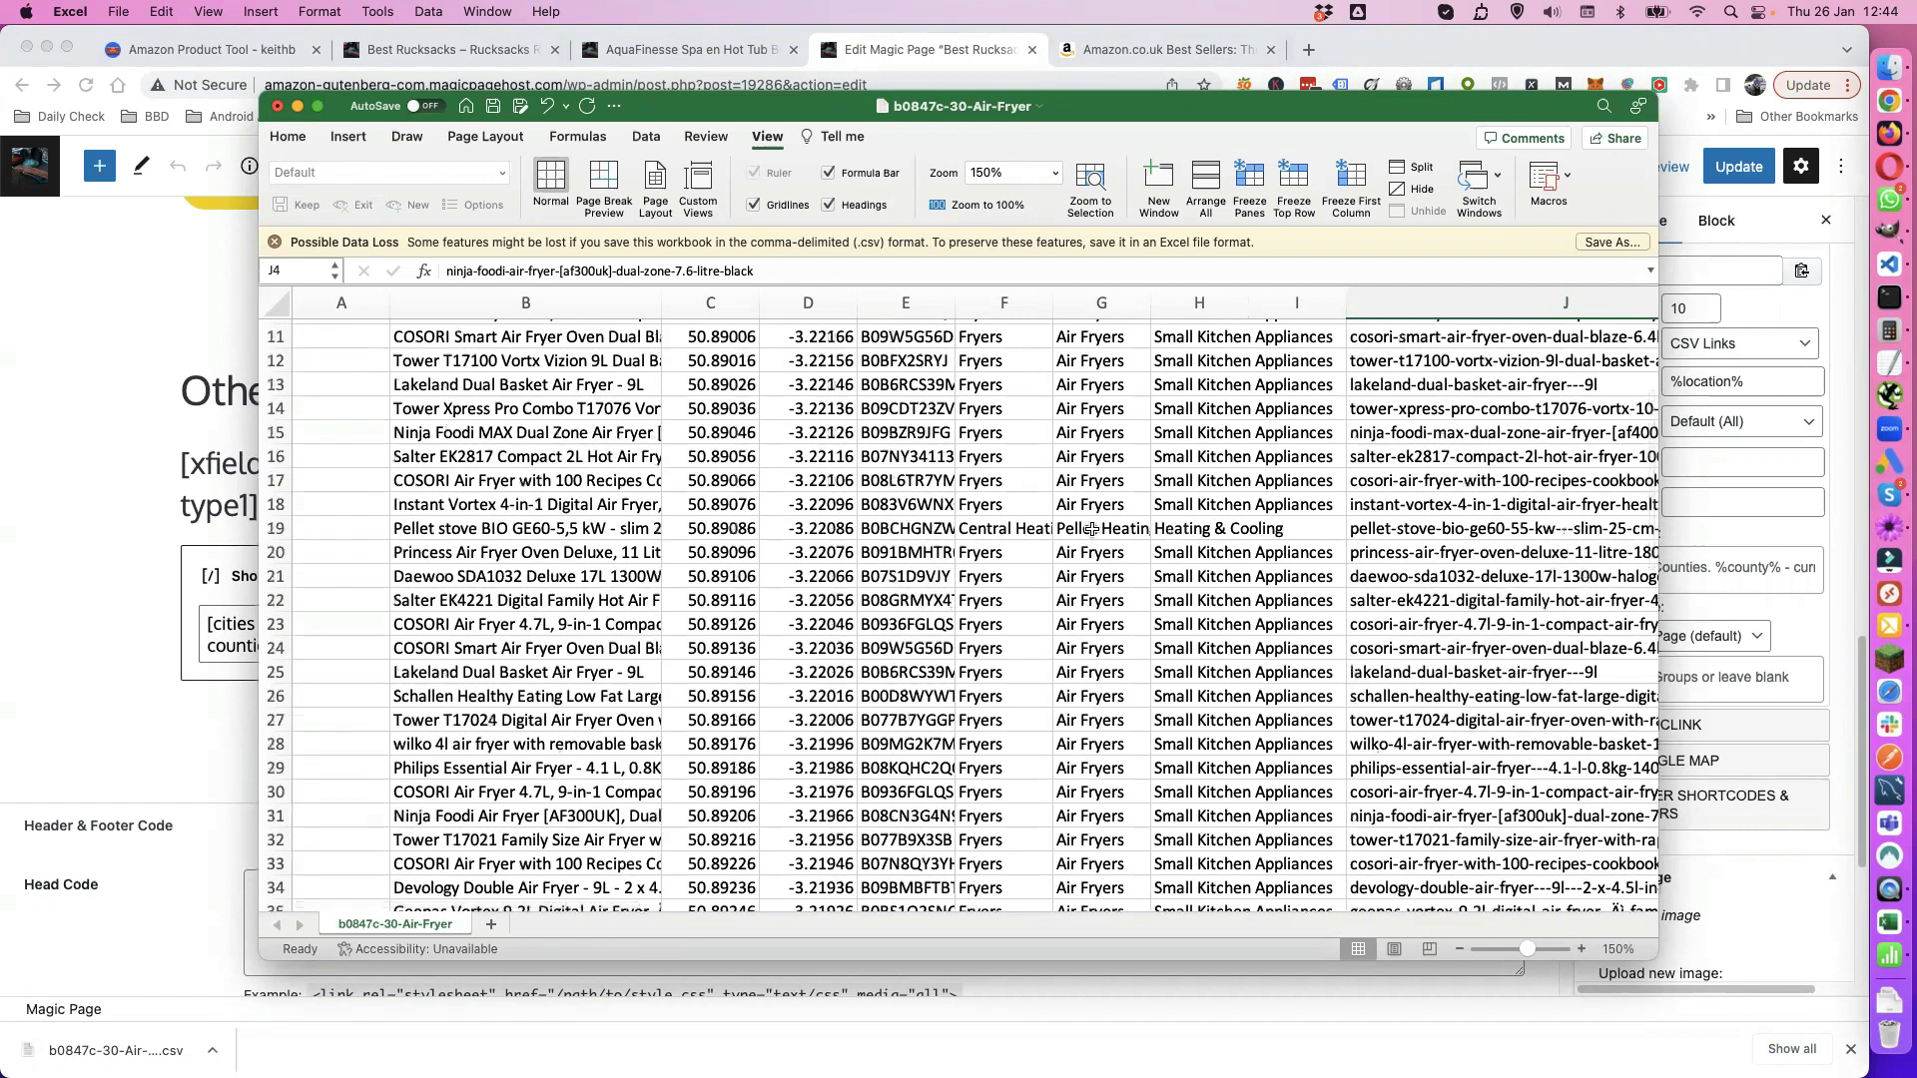
scroll(1091, 529, down, 10)
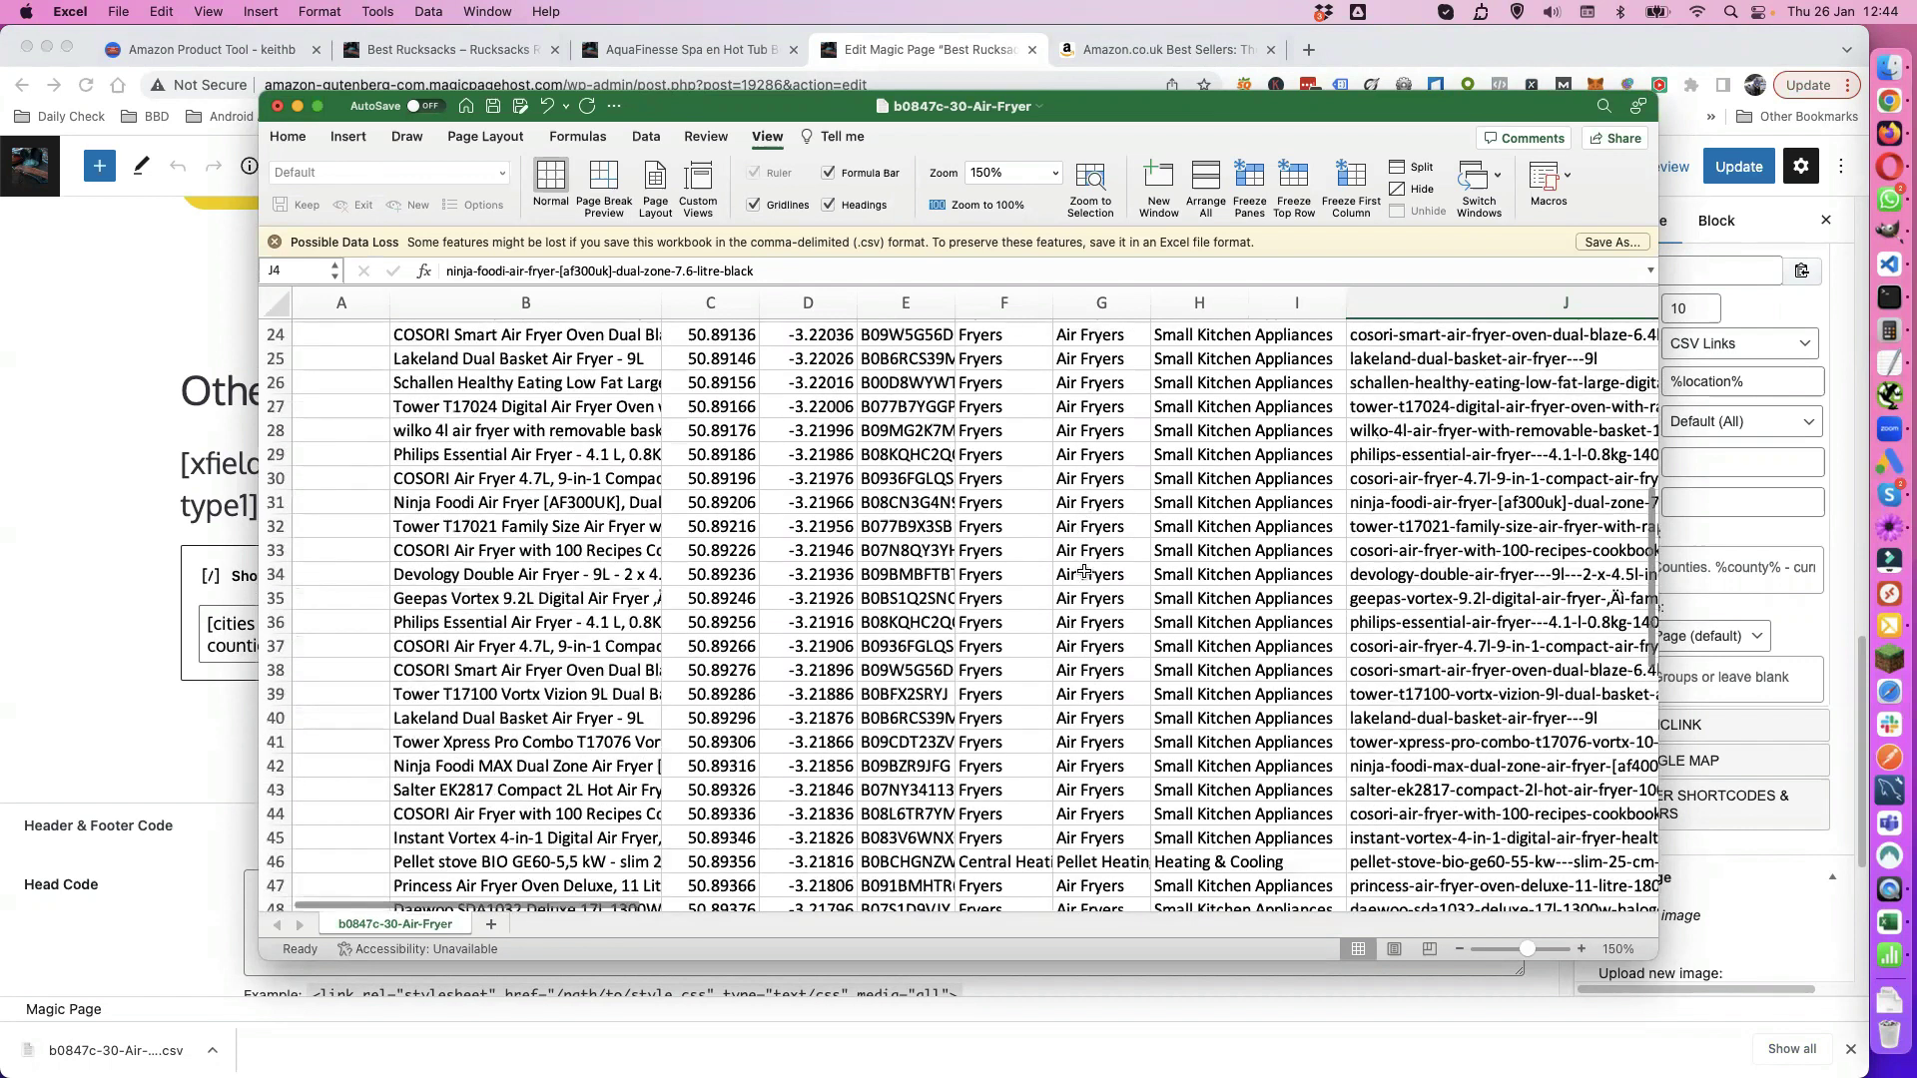
scroll(1081, 574, down, 2)
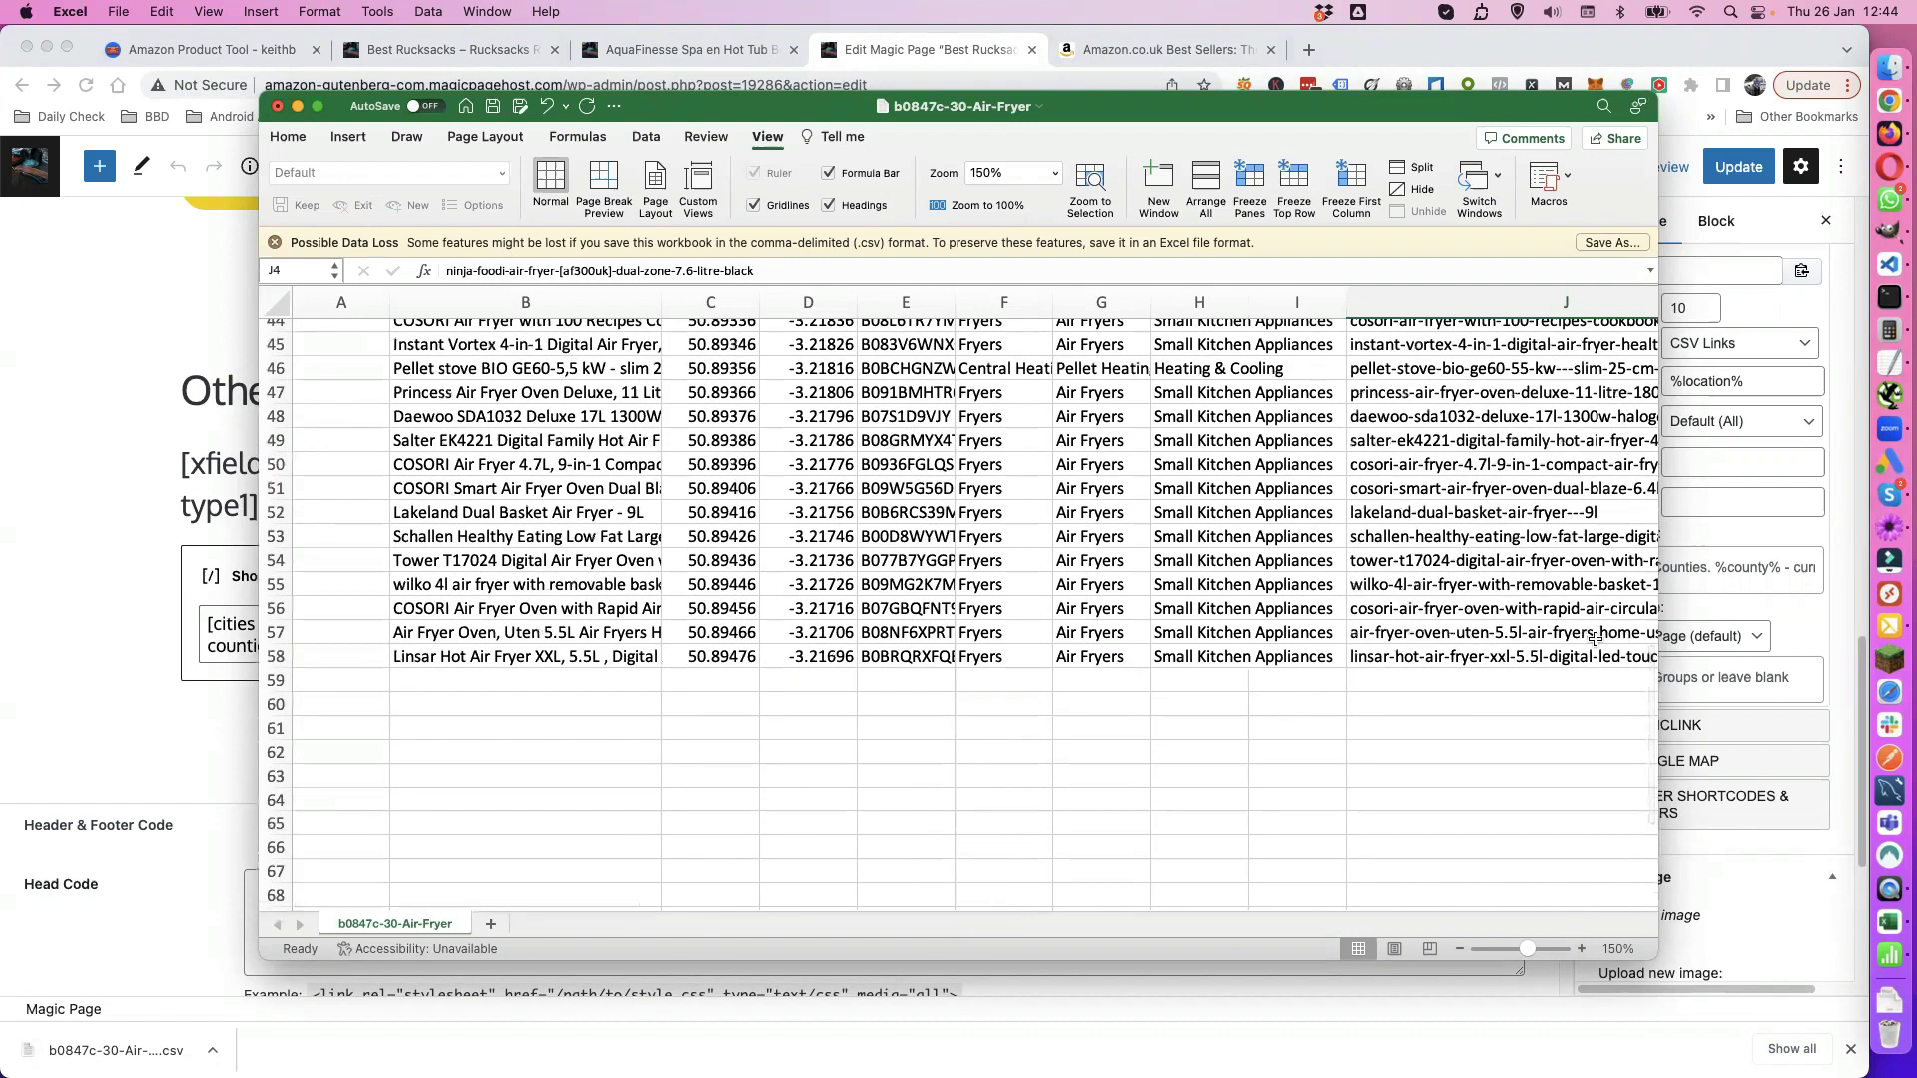
Step: Switch back to Chrome and select Pellet Heating Systems as the county in the Cities shortcode builder
click(1718, 542)
scroll(1669, 611, down, 3)
scroll(1653, 622, up, 1)
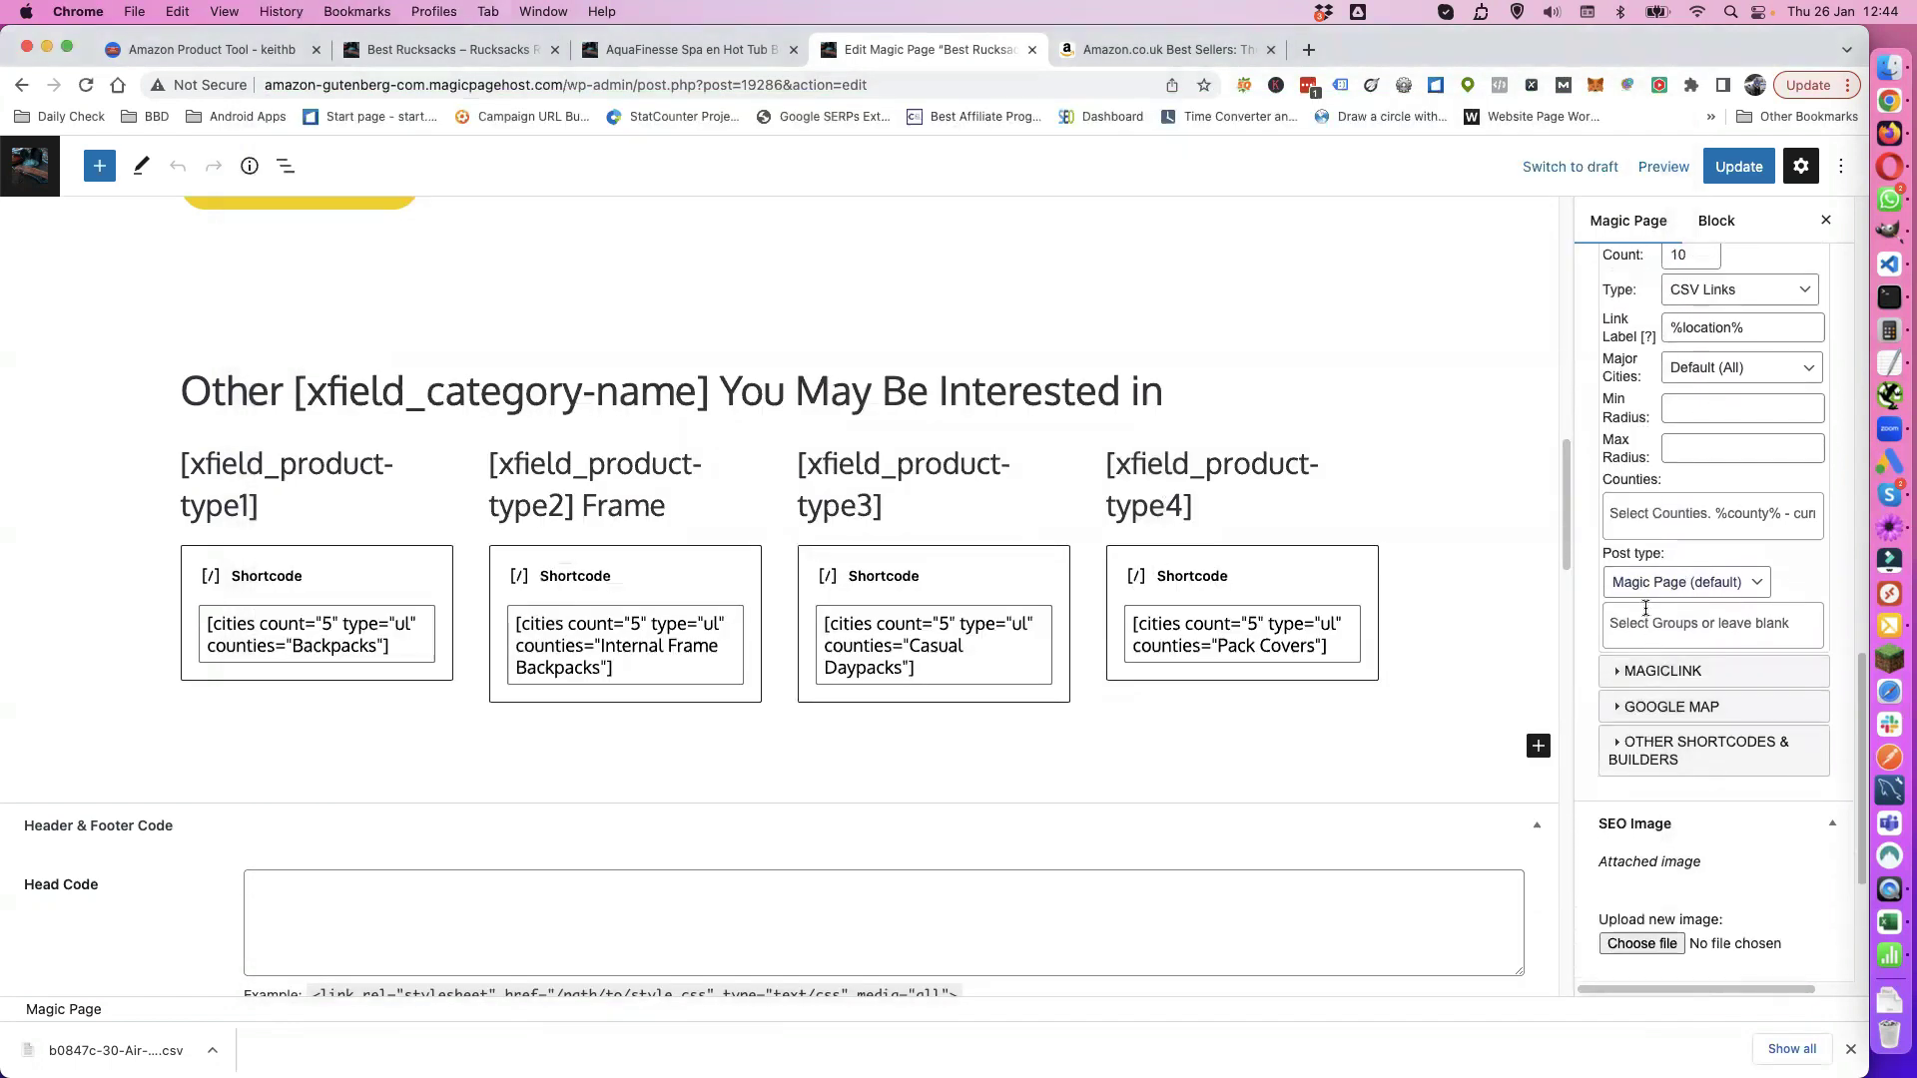
click(1645, 621)
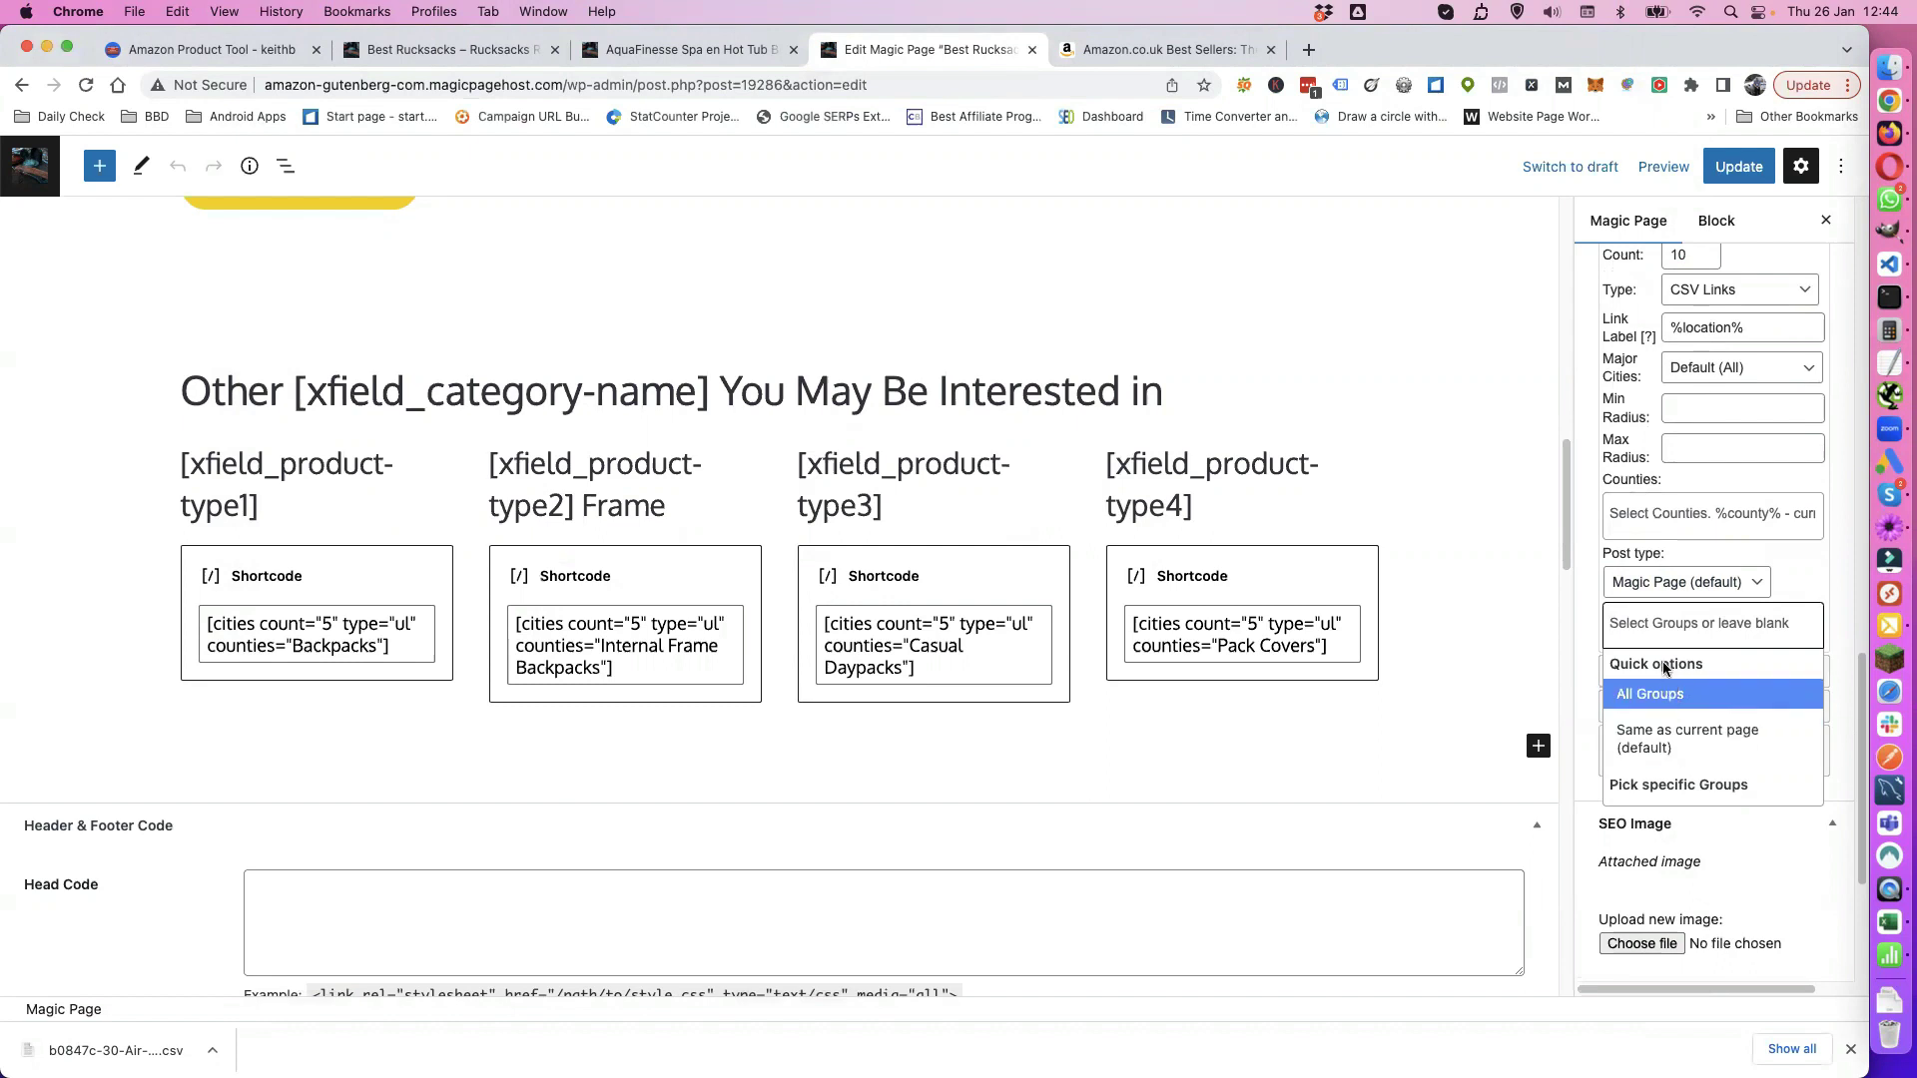
click(1784, 596)
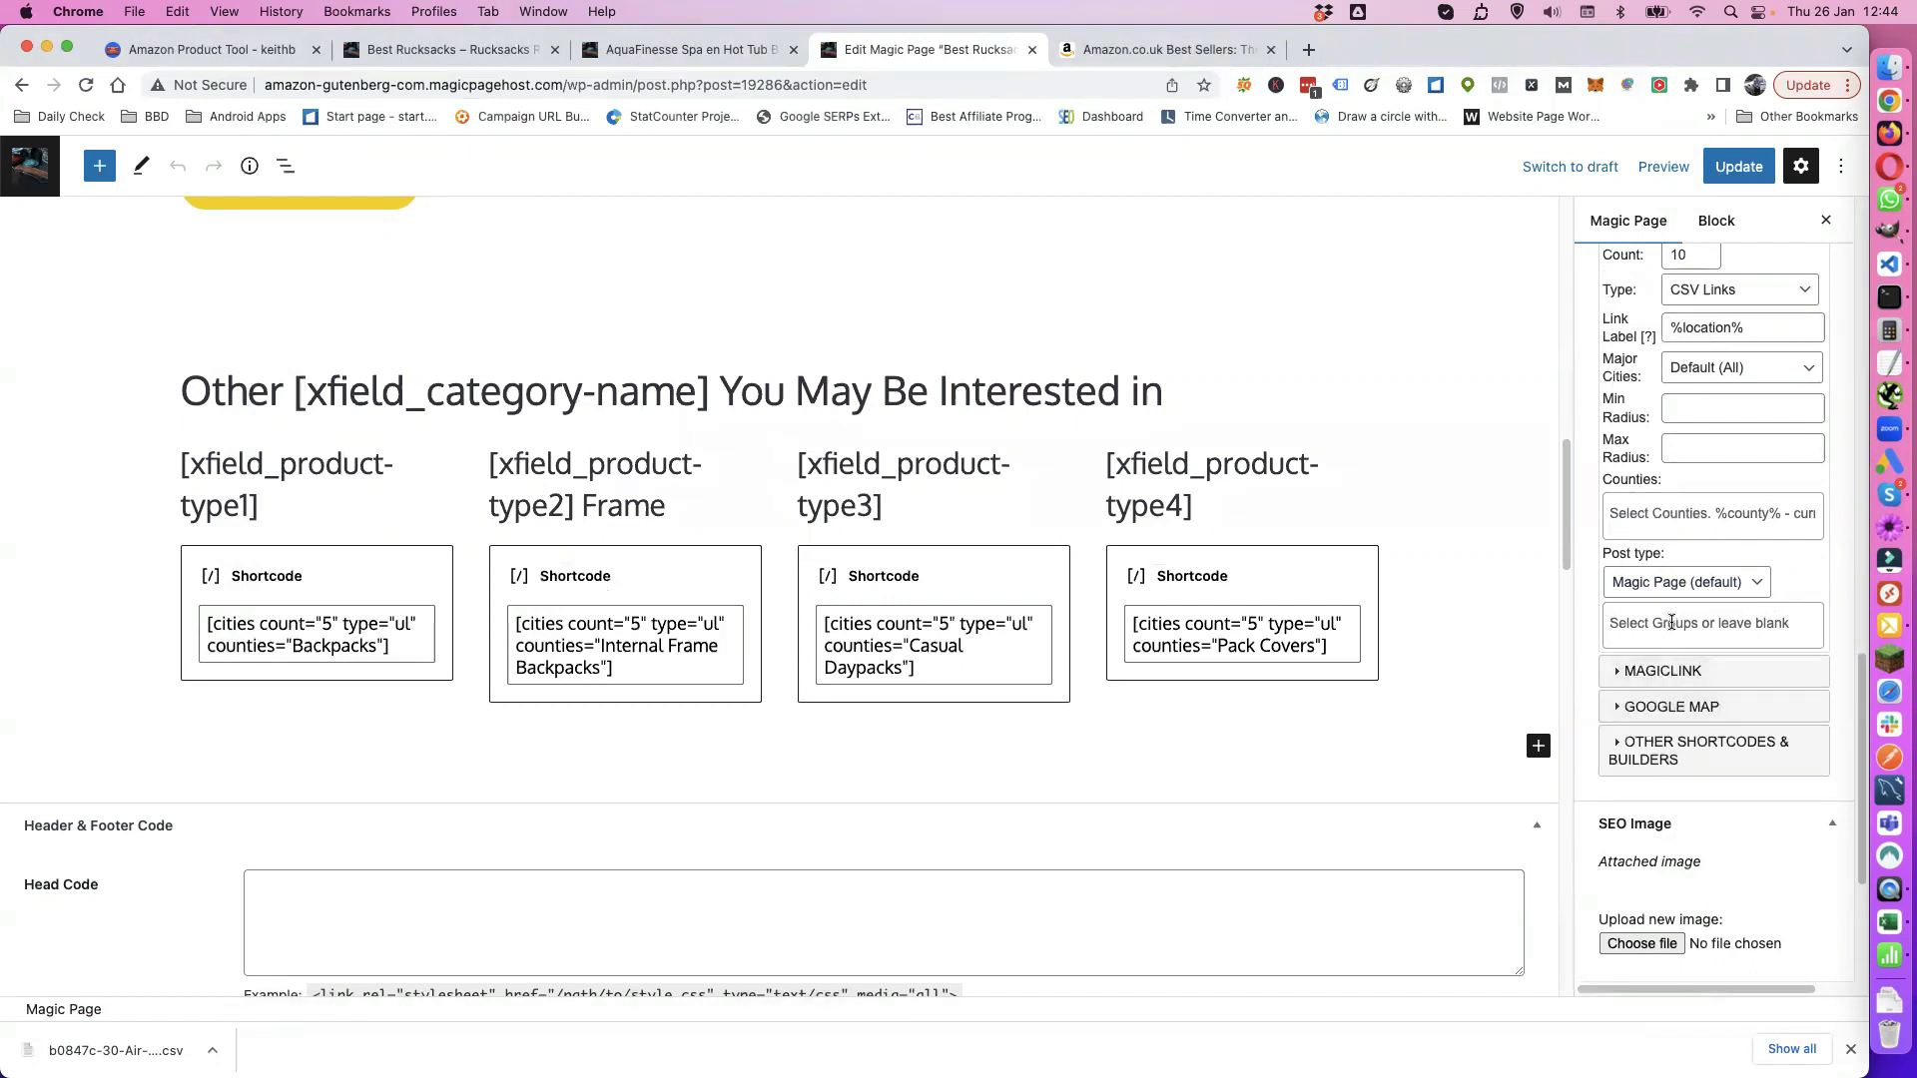
click(1649, 516)
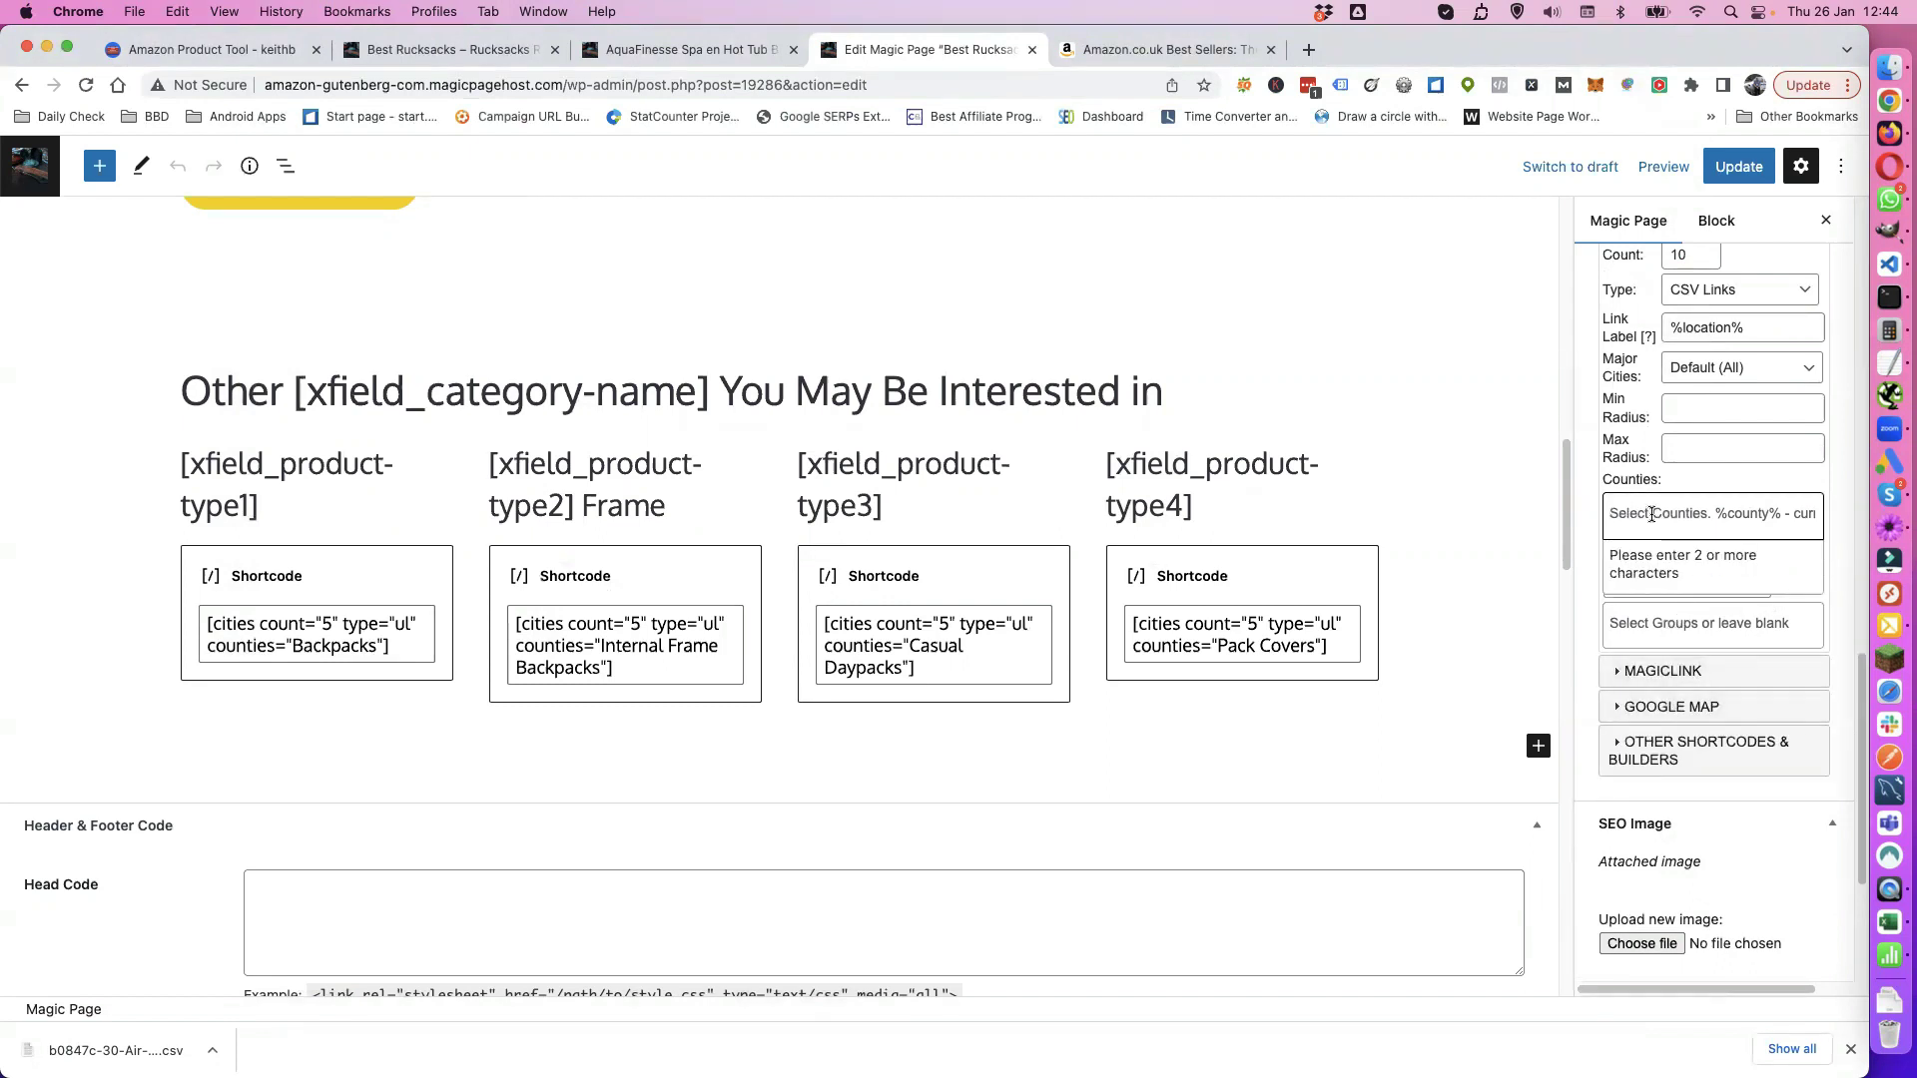
text(Pe)
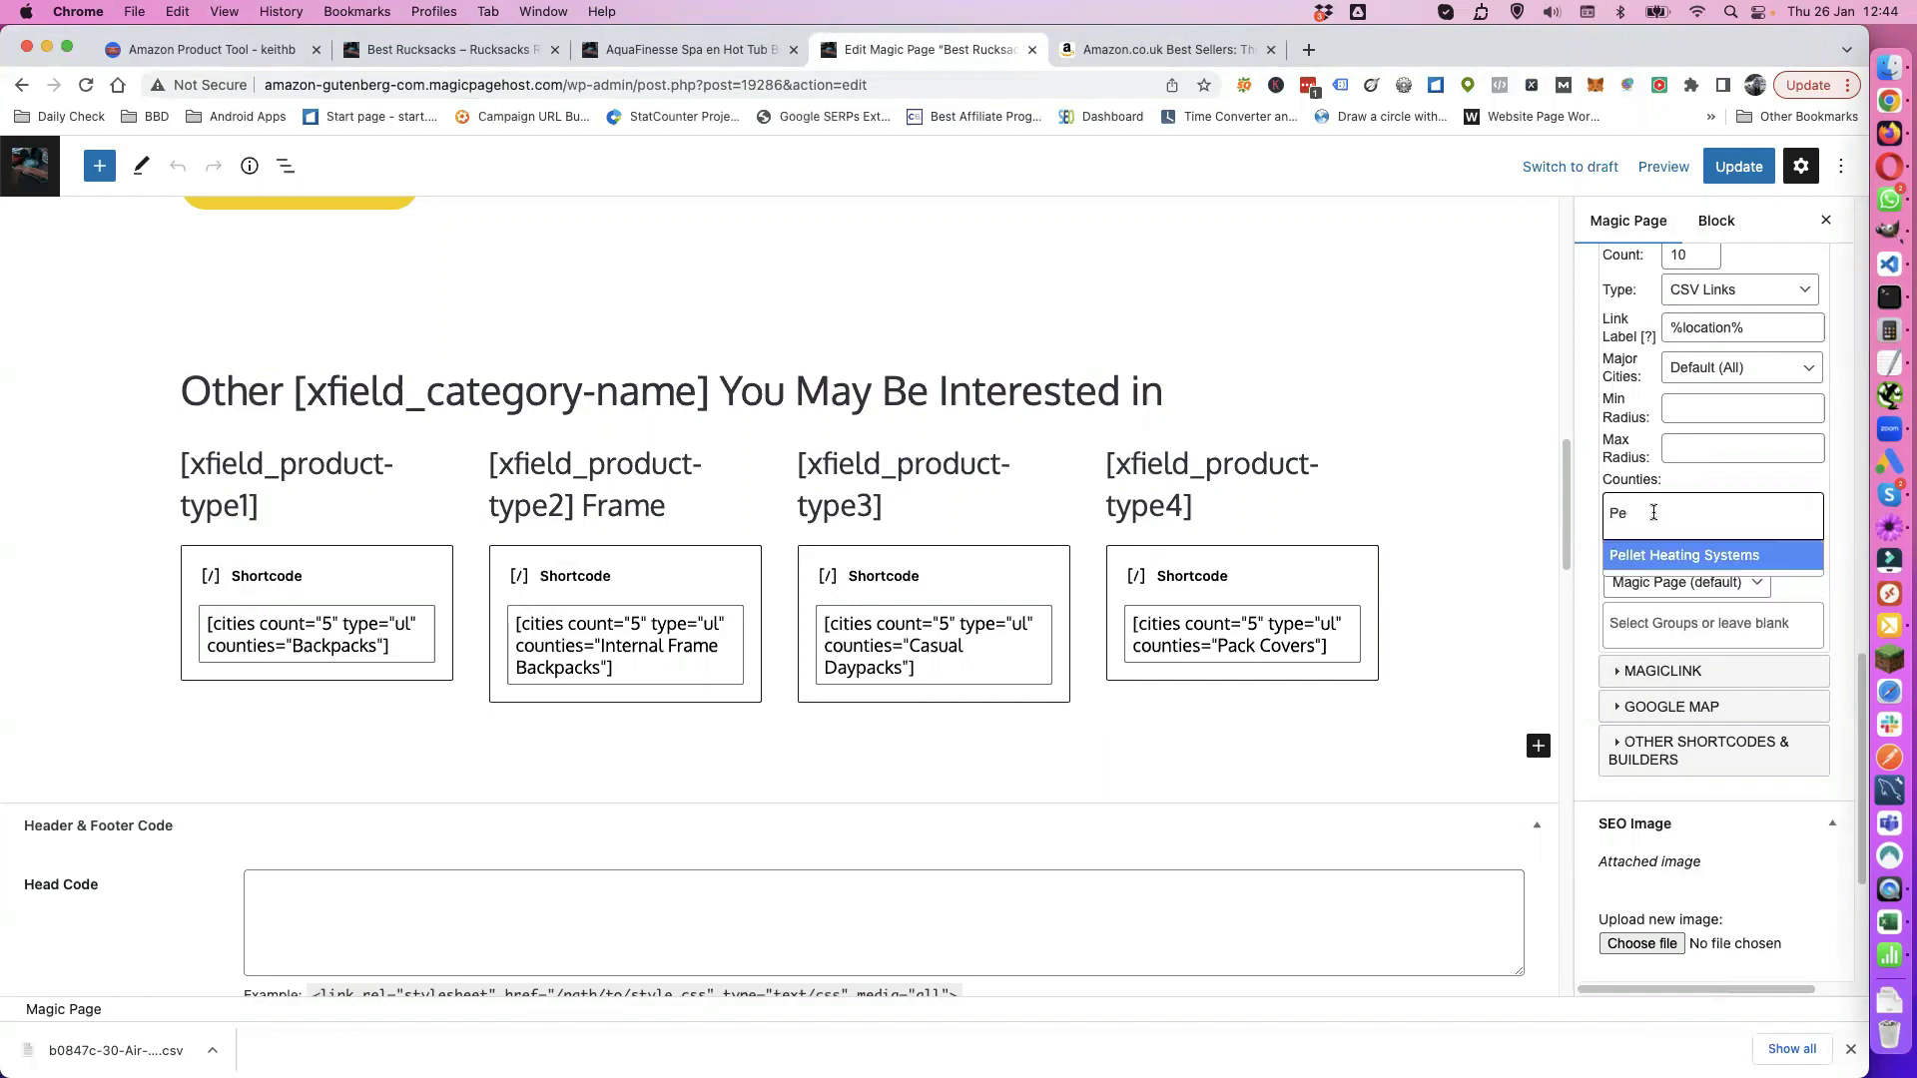
click(1655, 557)
Step: Set the Cities shortcode to count 5 and type List with Links, and replace the Internal Frame Backpacks shortcode with it
scroll(1678, 554, up, 5)
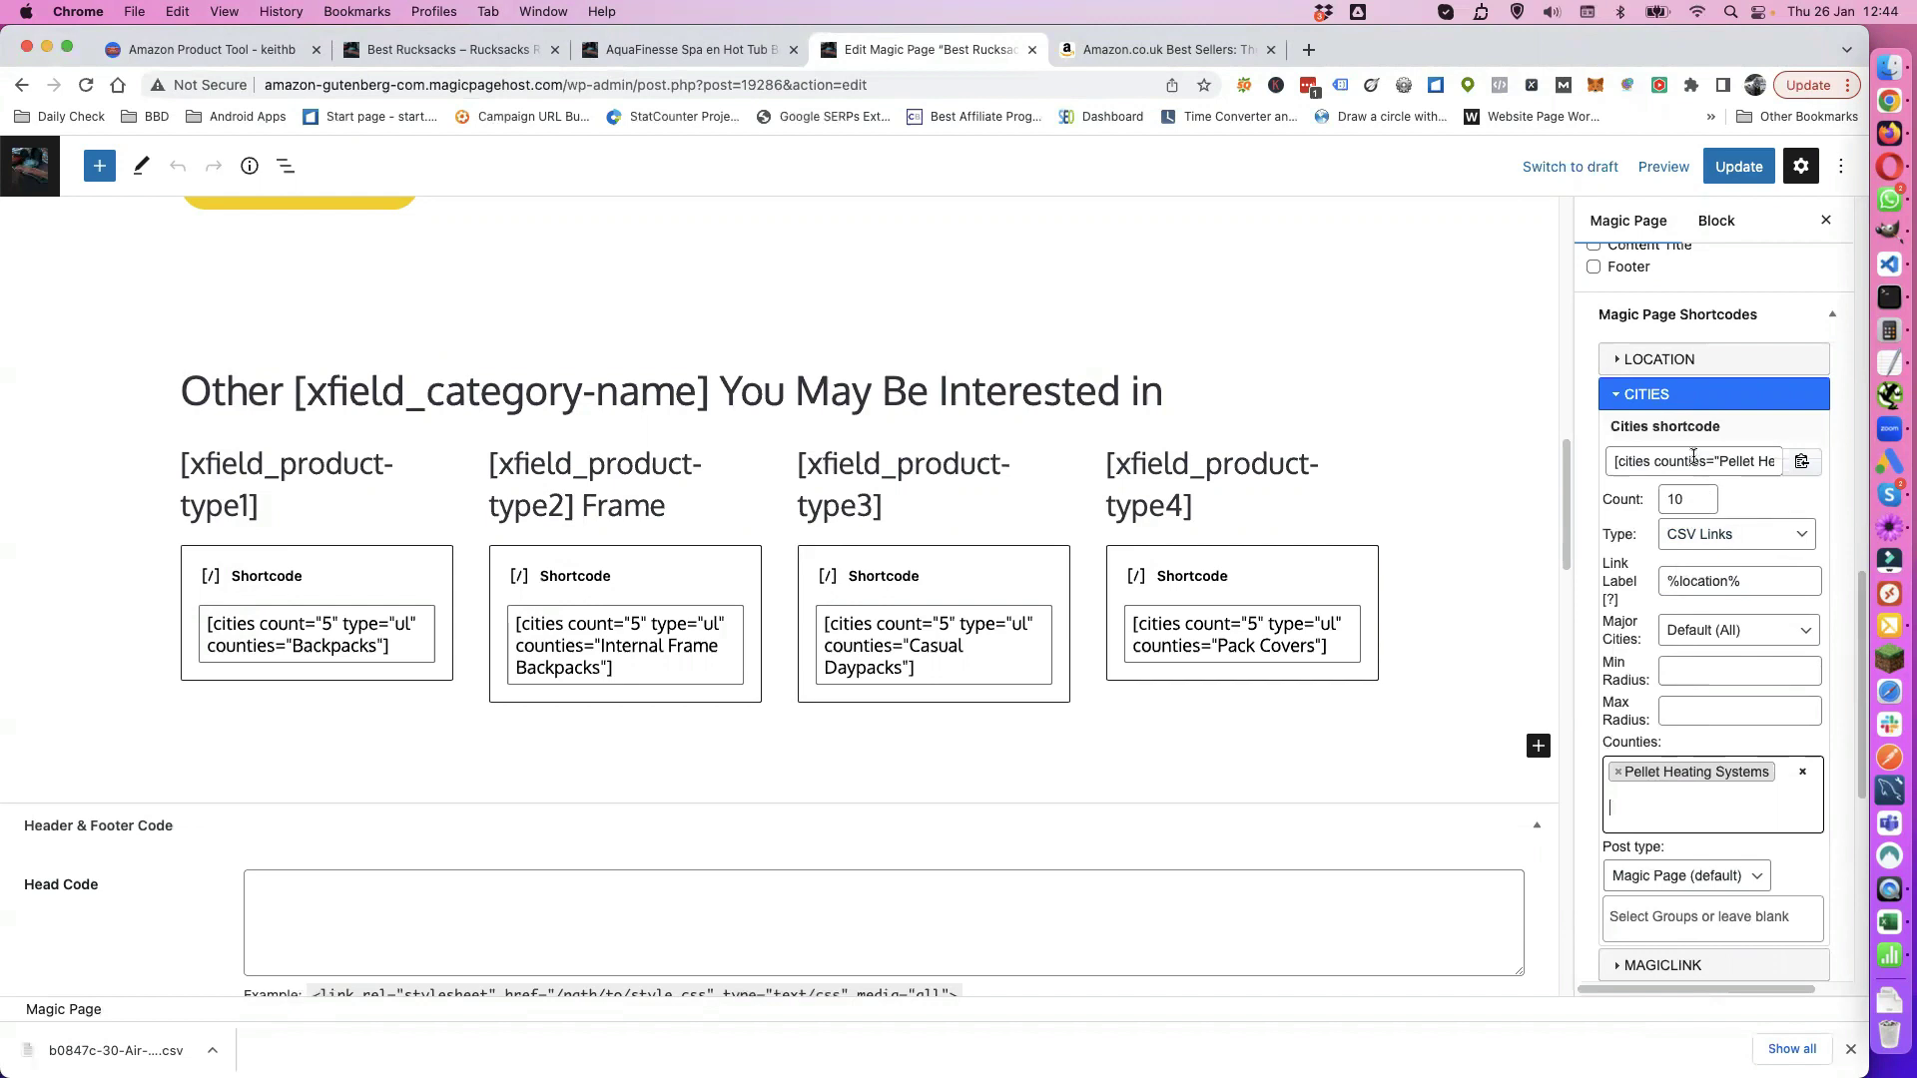
double_click(1674, 498)
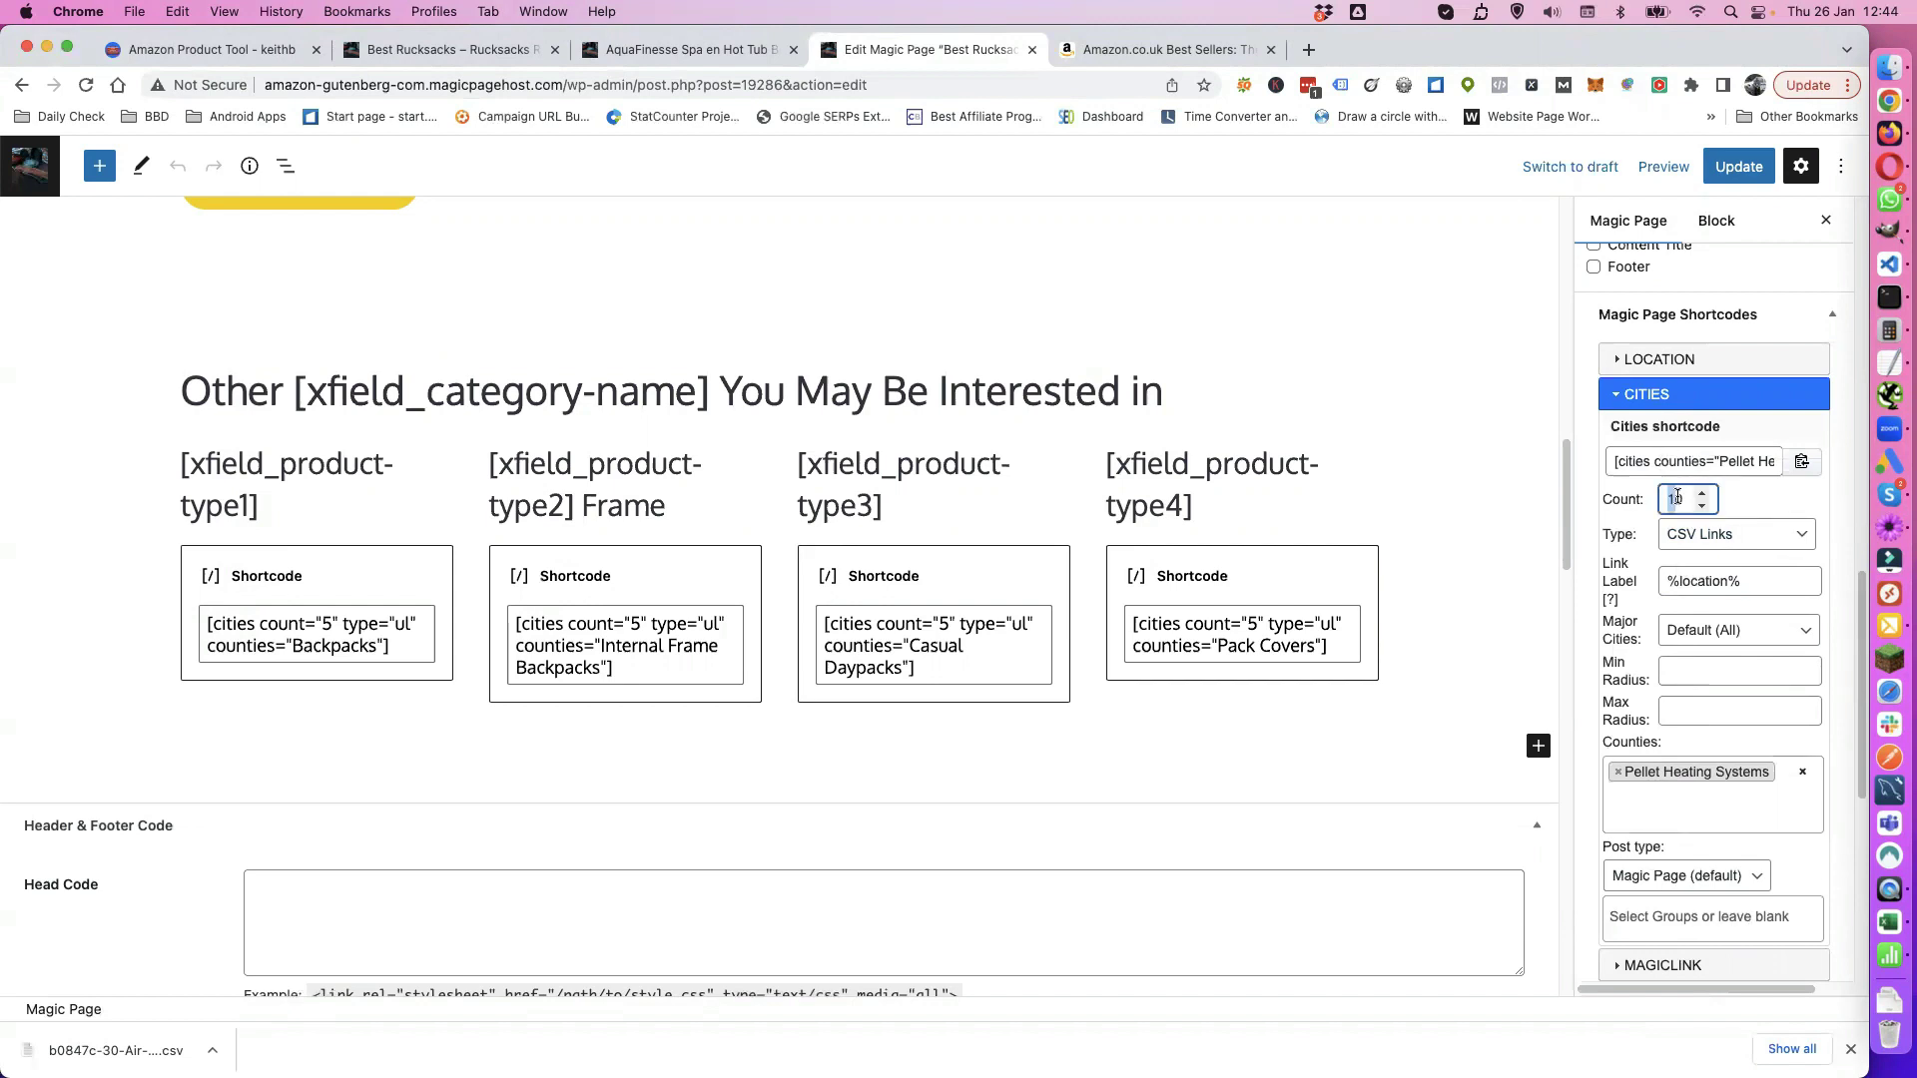
text(5)
click(1712, 534)
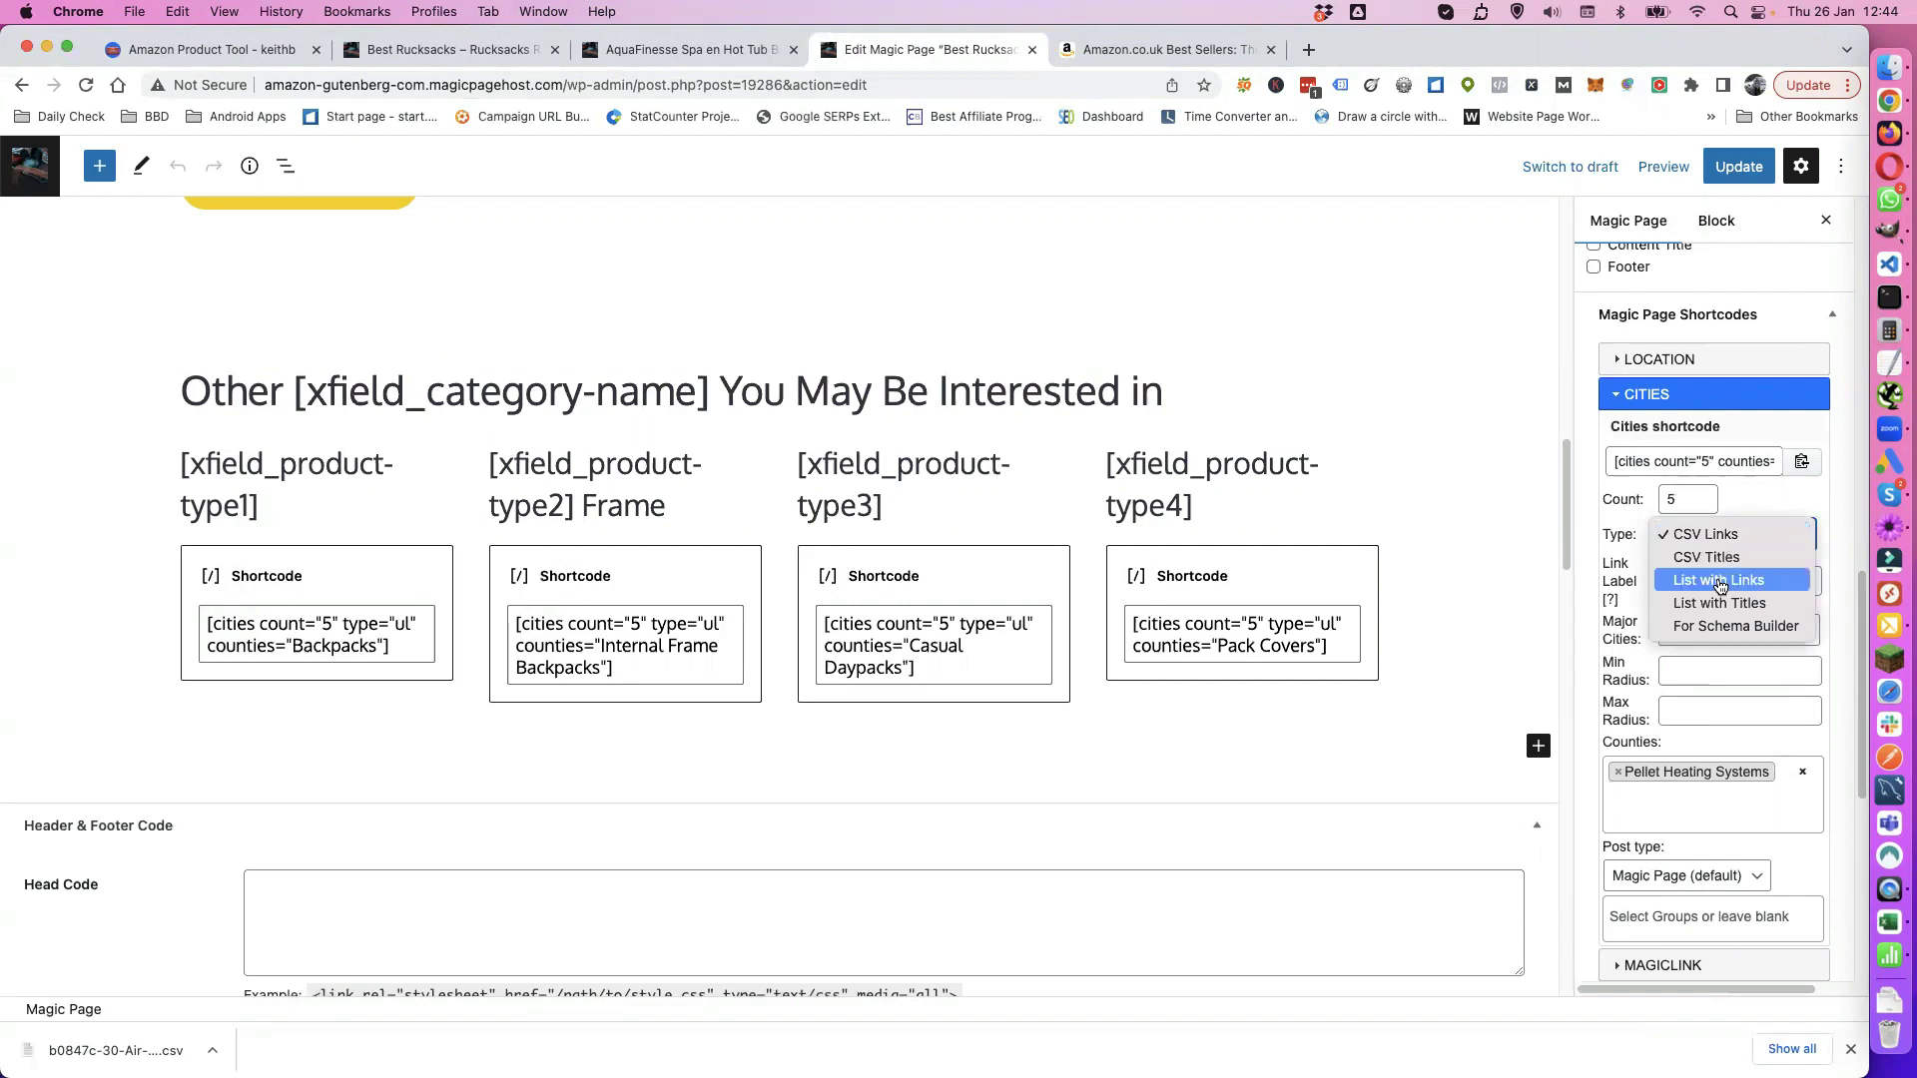
click(1720, 580)
click(1801, 461)
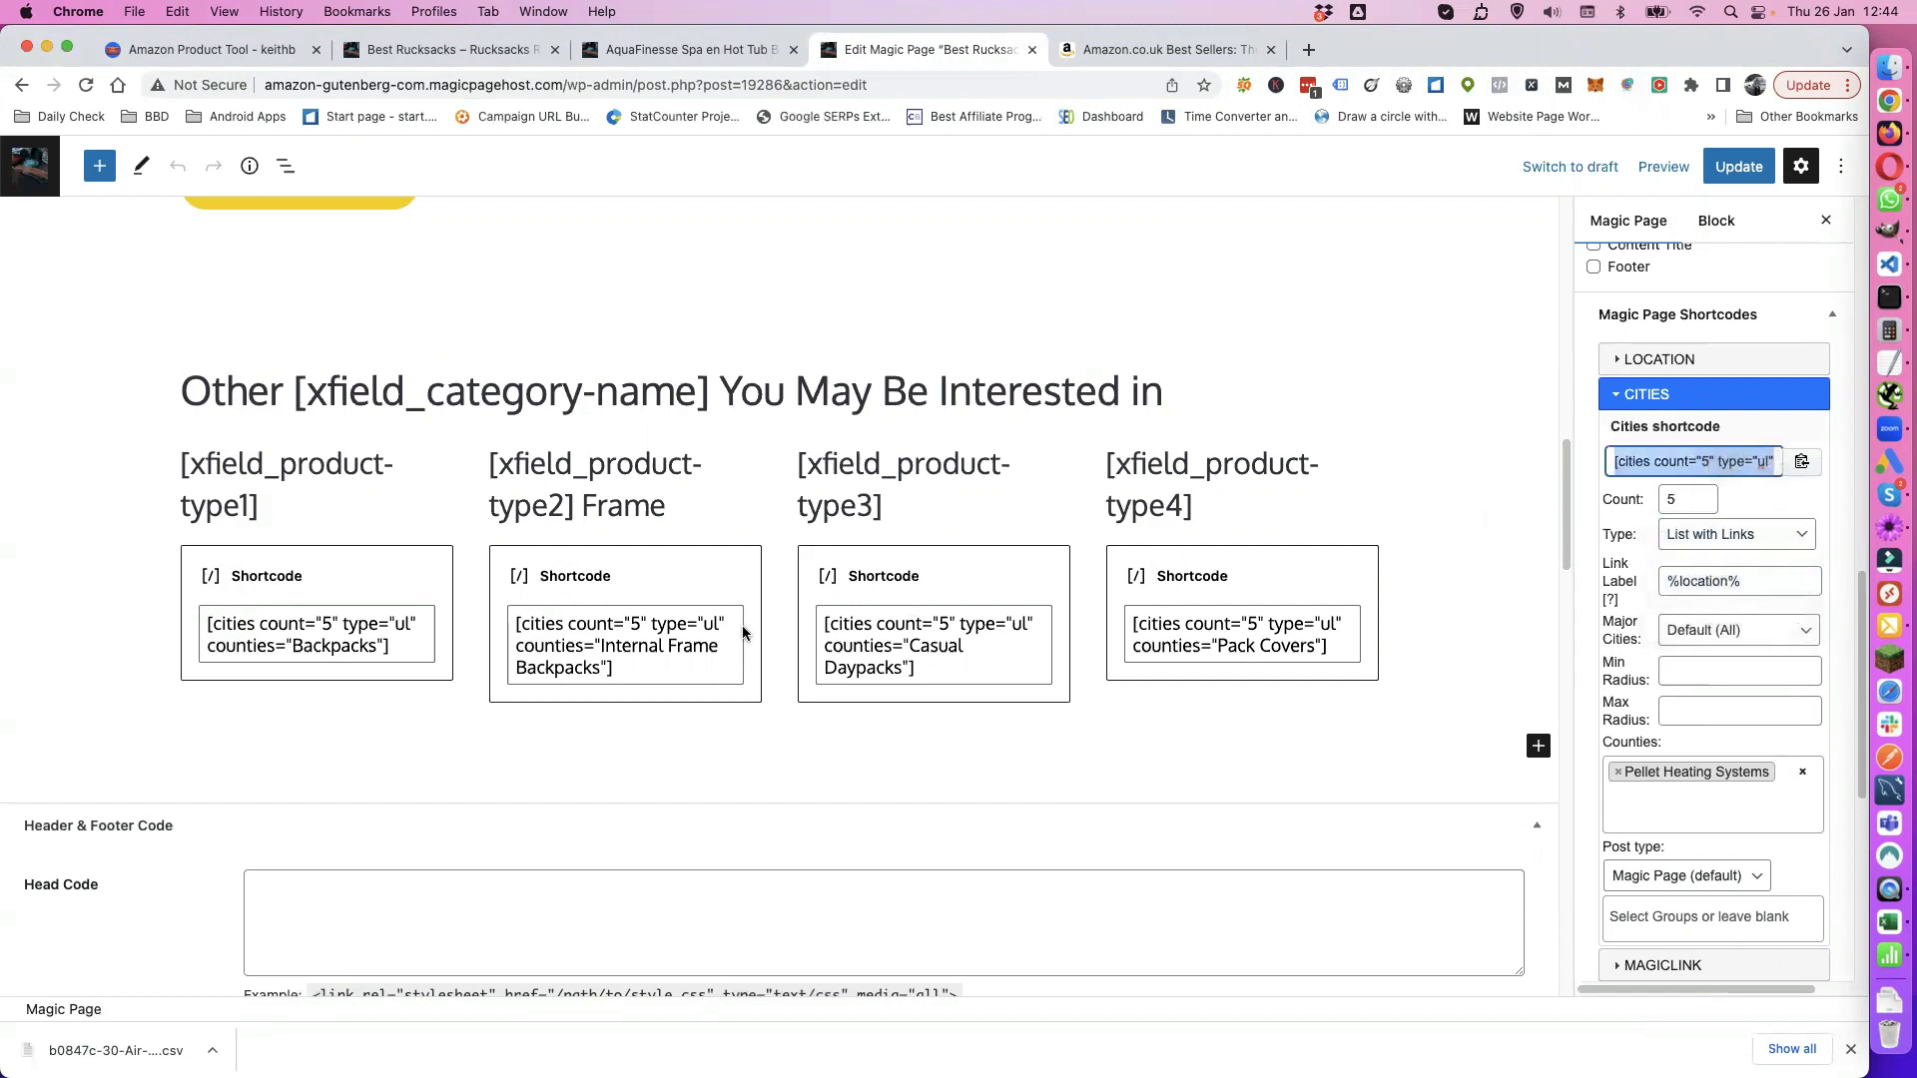
drag(619, 664, 518, 631)
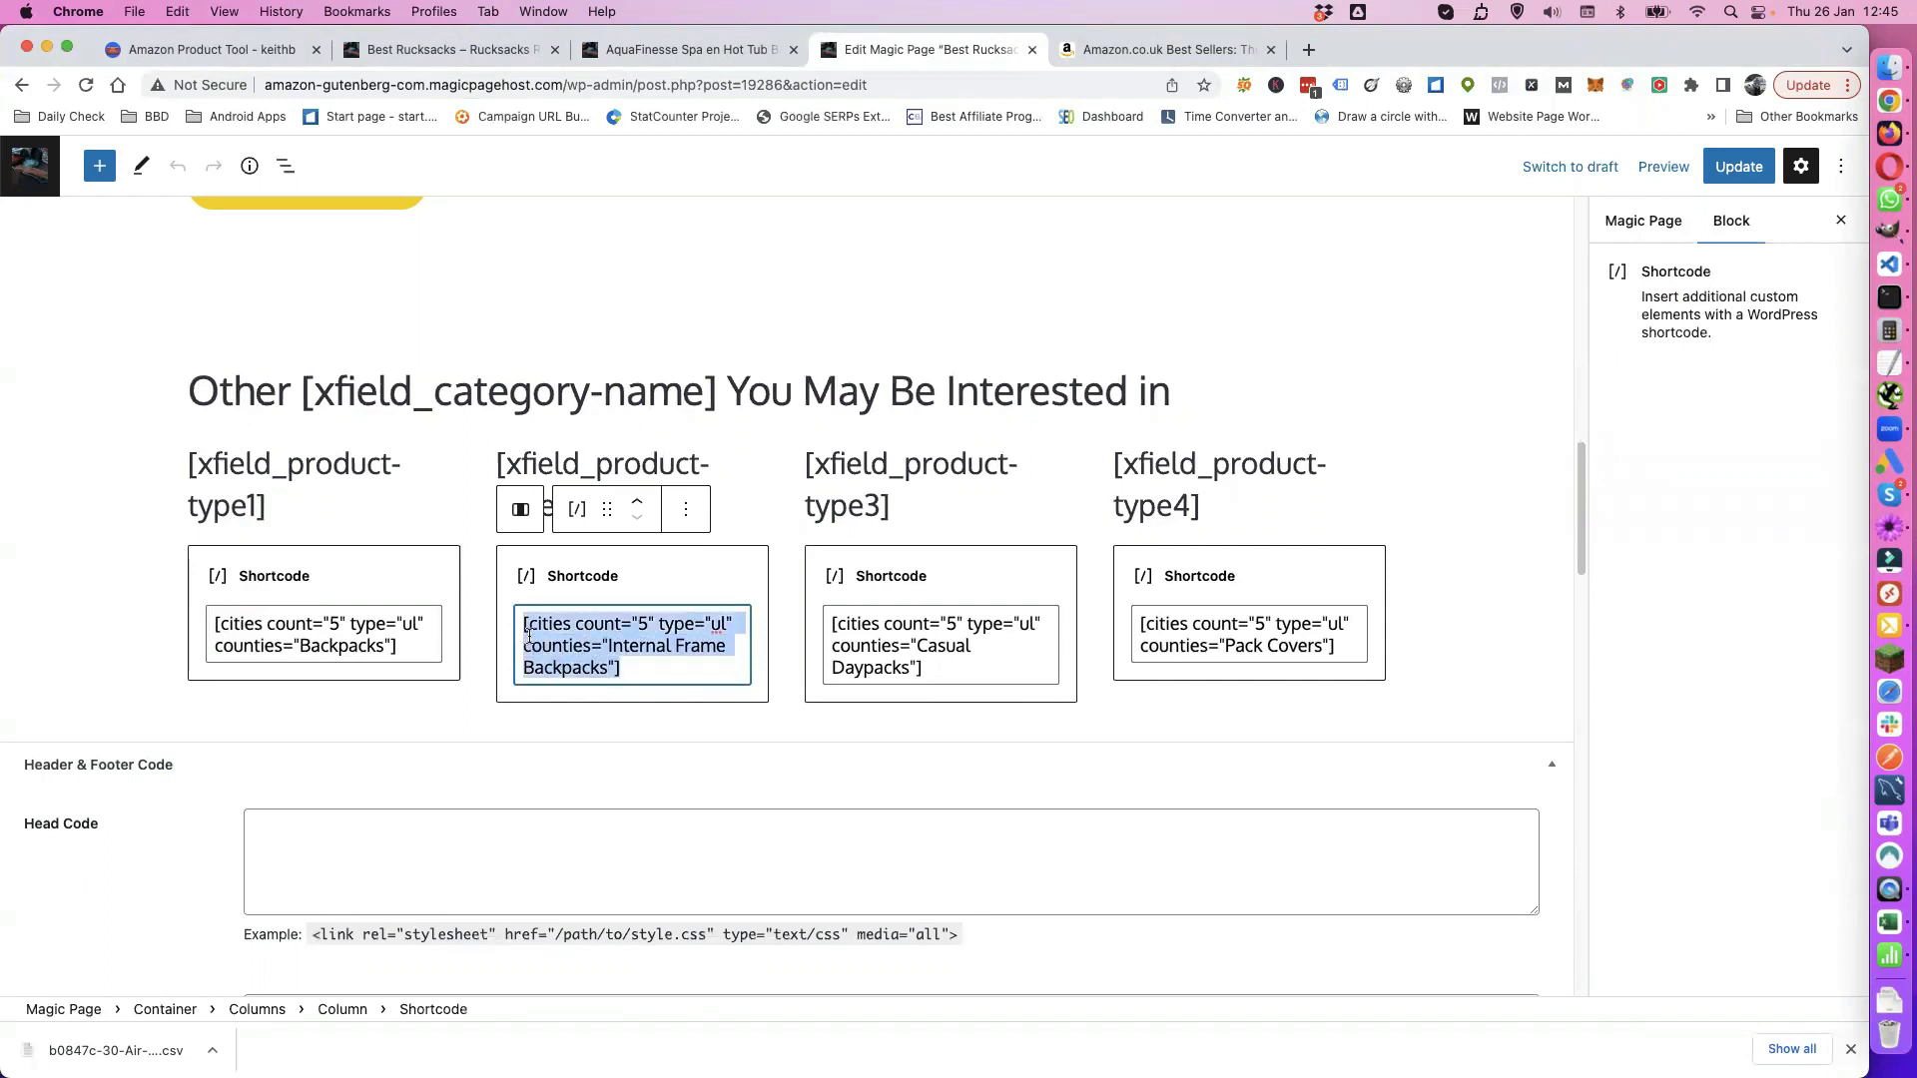
key(super+v)
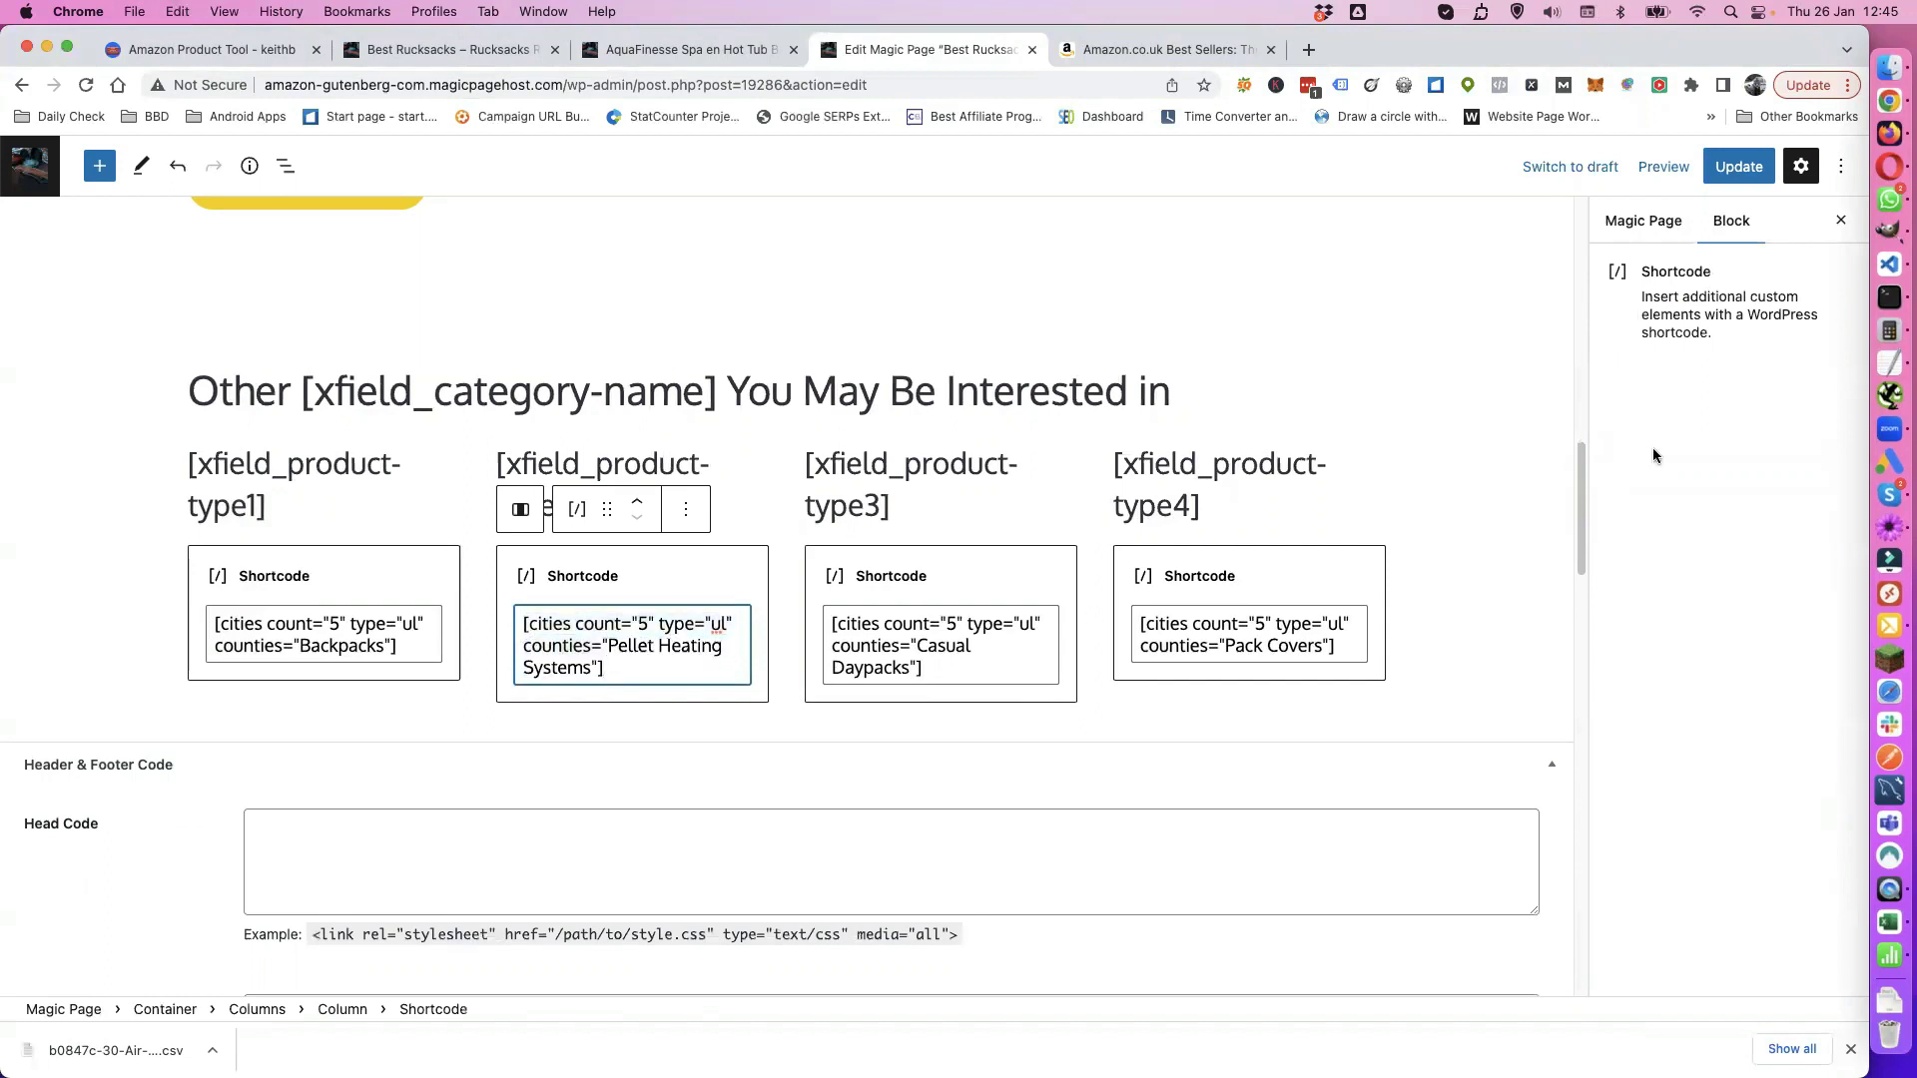
Step: Return to the Cities shortcode builder and replace the Pellet Heating Systems county with Air Fryers
click(1642, 220)
scroll(1668, 681, down, 3)
scroll(1667, 681, down, 10)
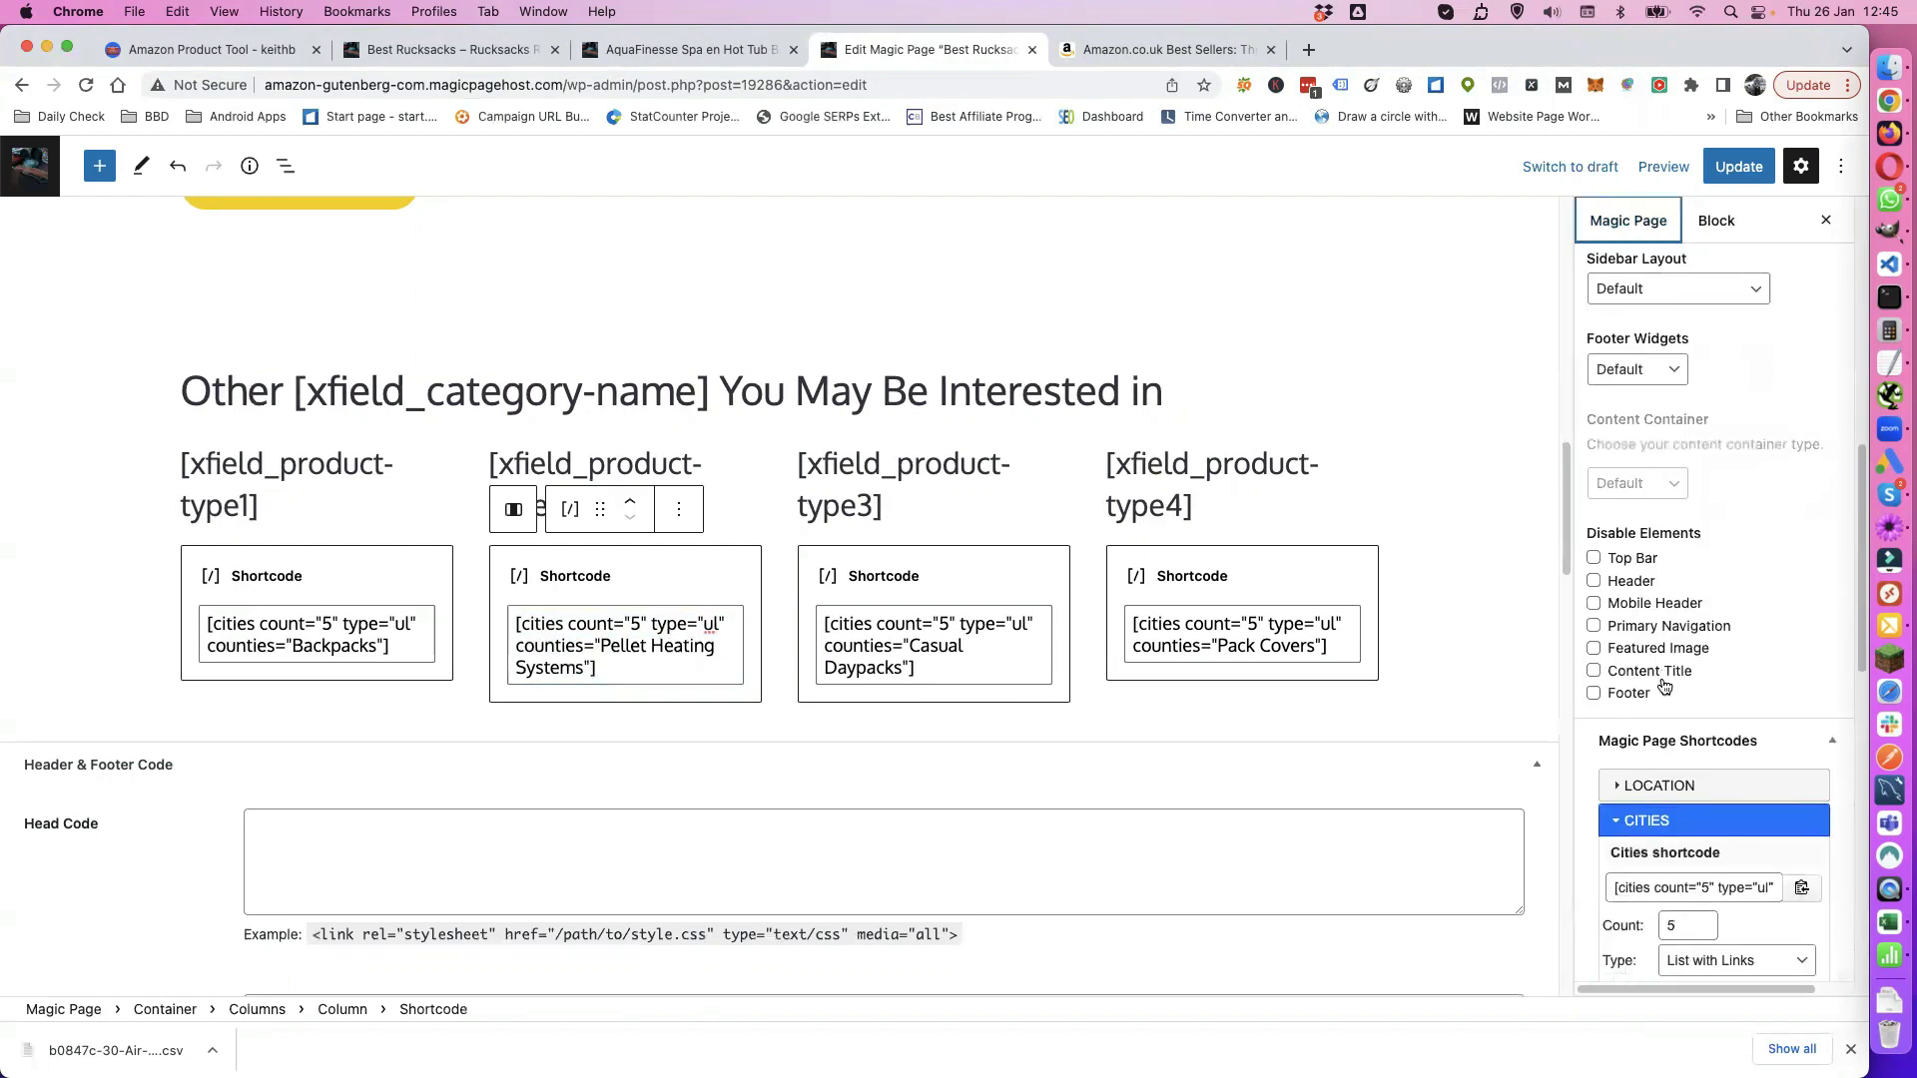
scroll(1661, 679, down, 3)
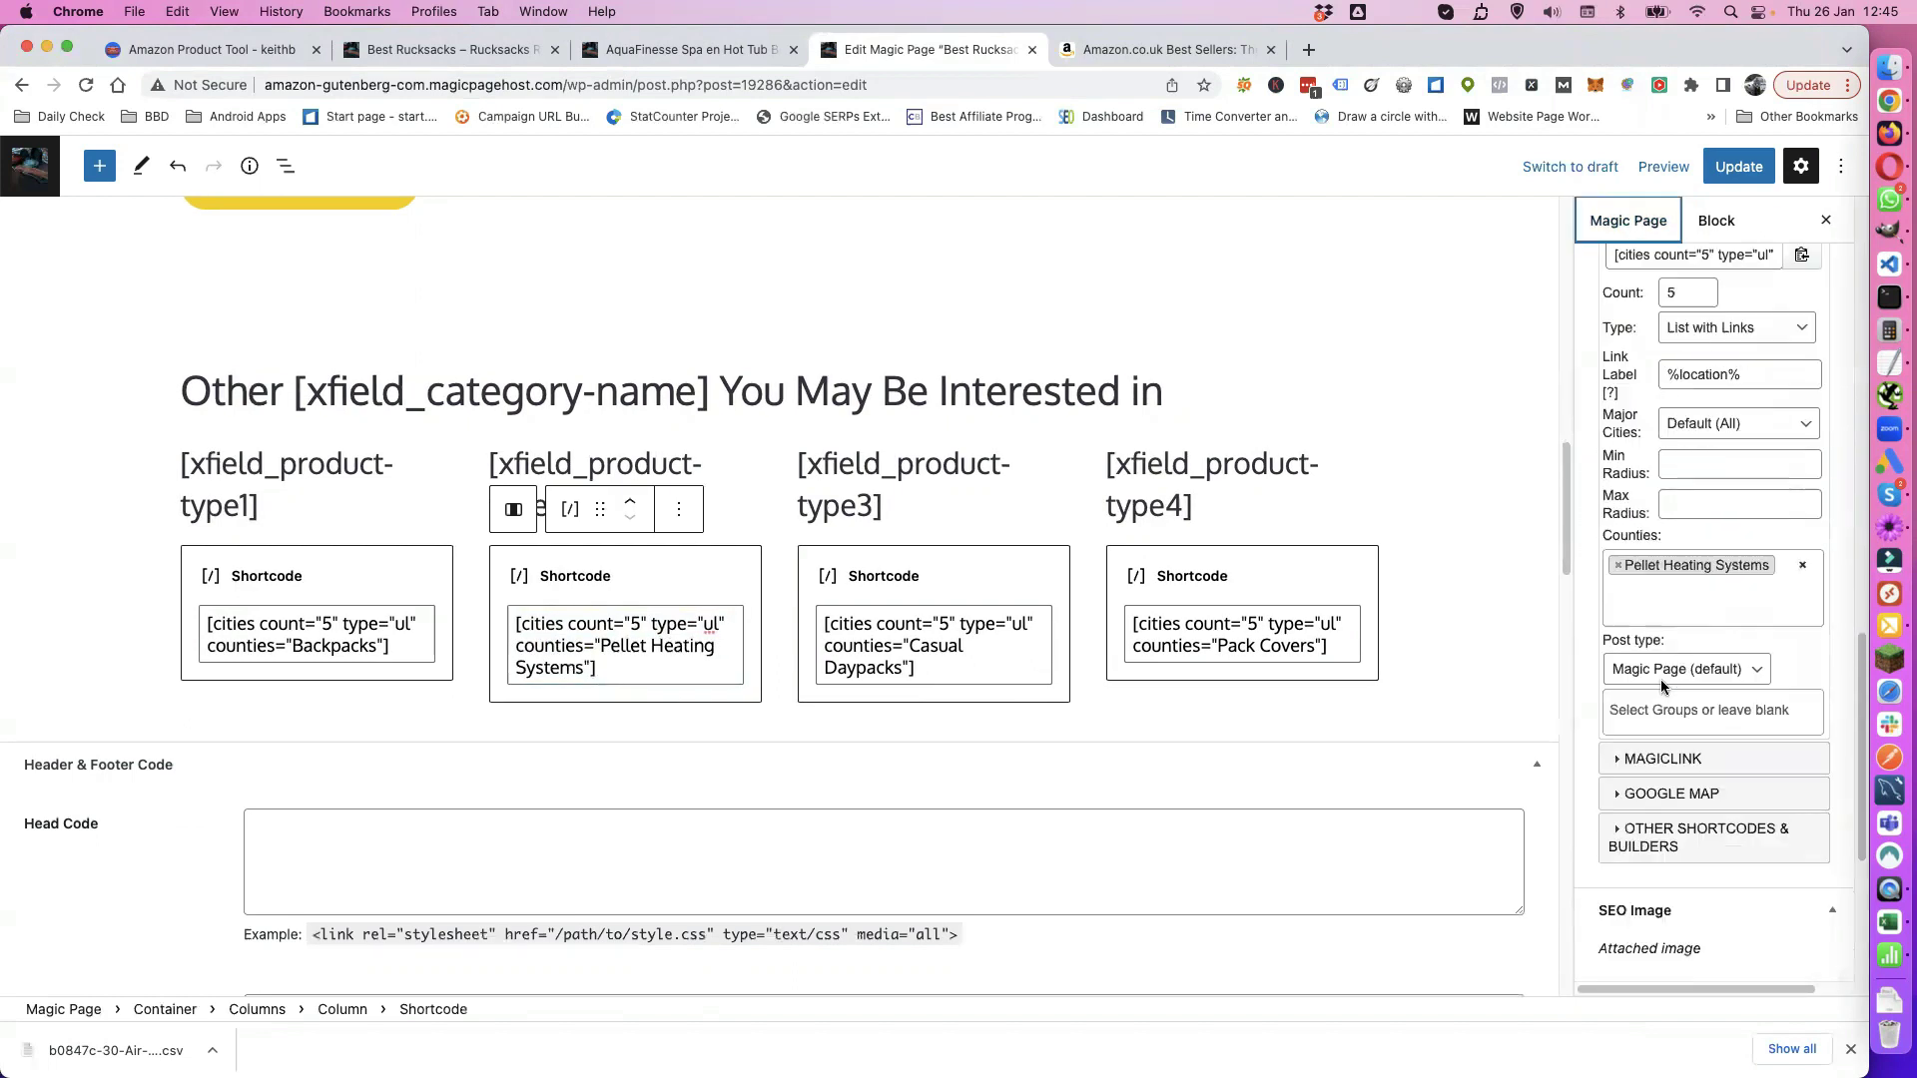
click(1610, 565)
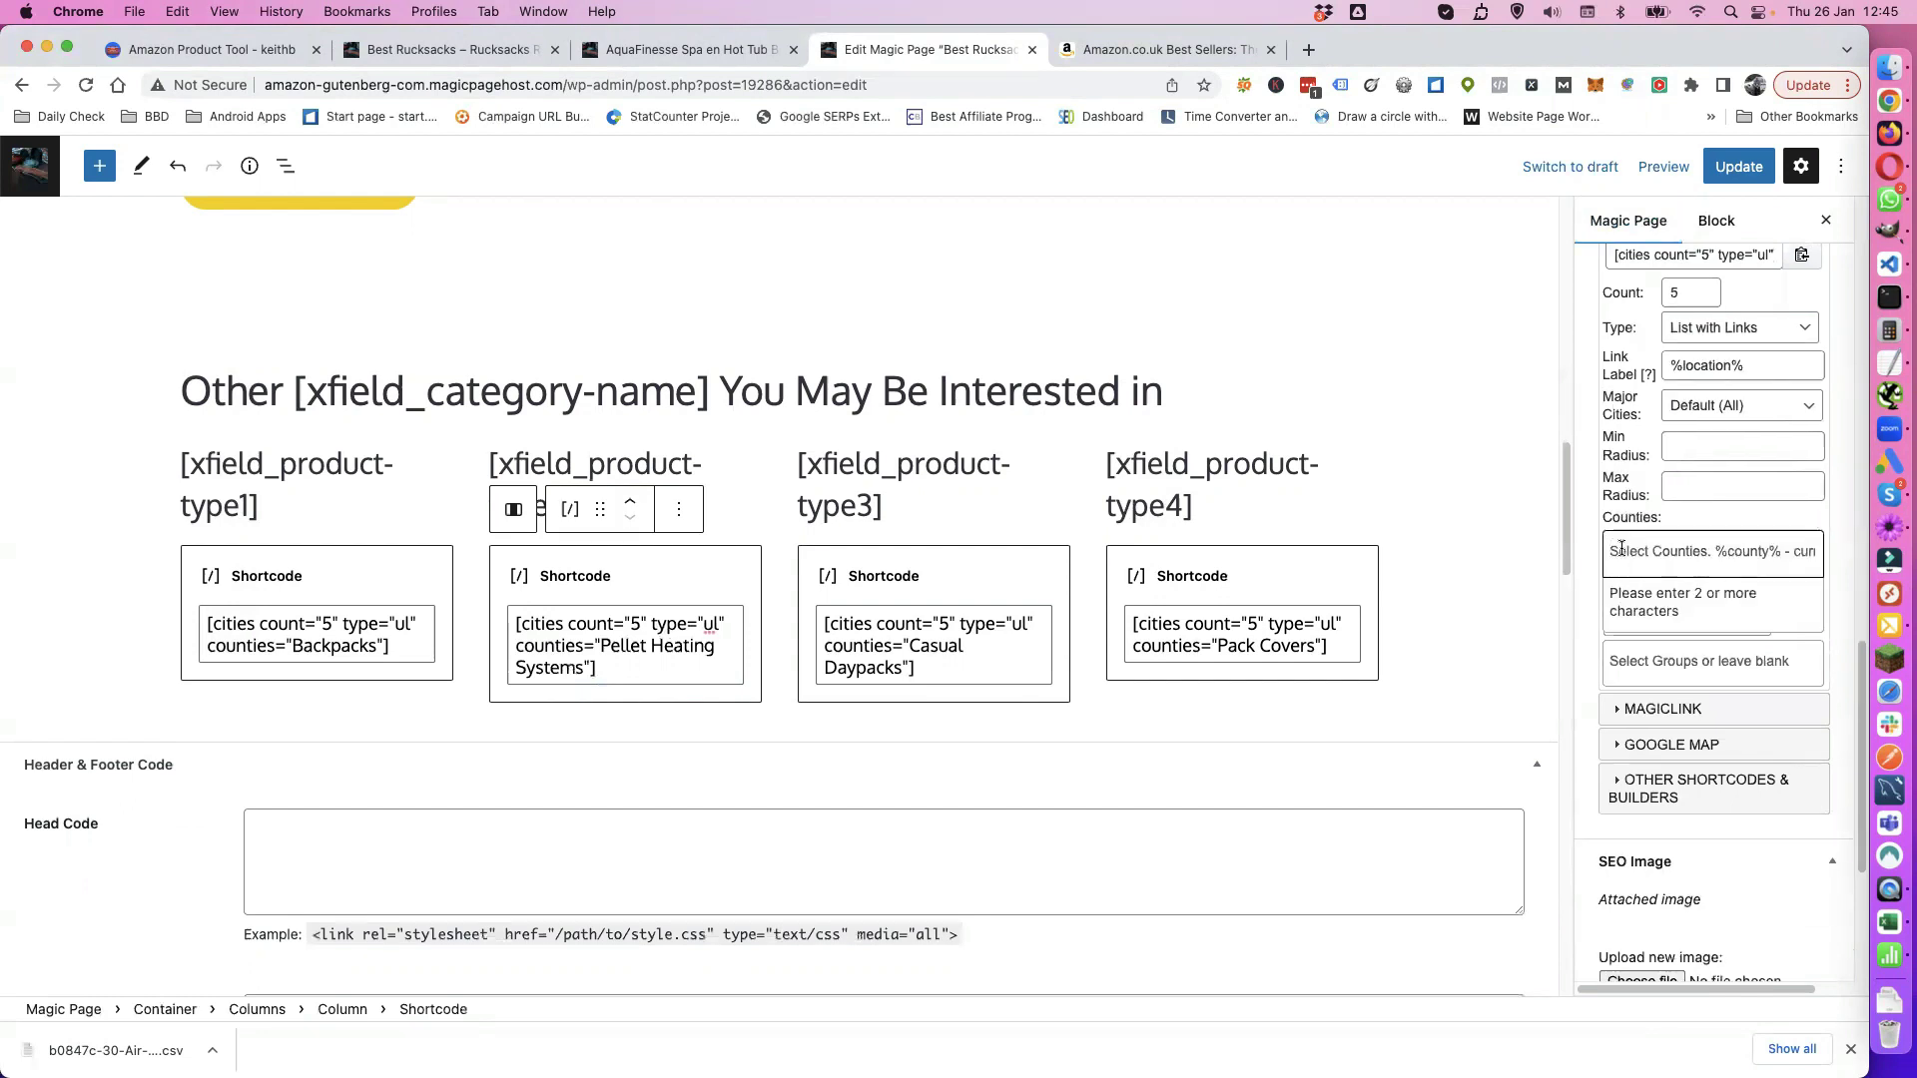
click(1627, 551)
text(air)
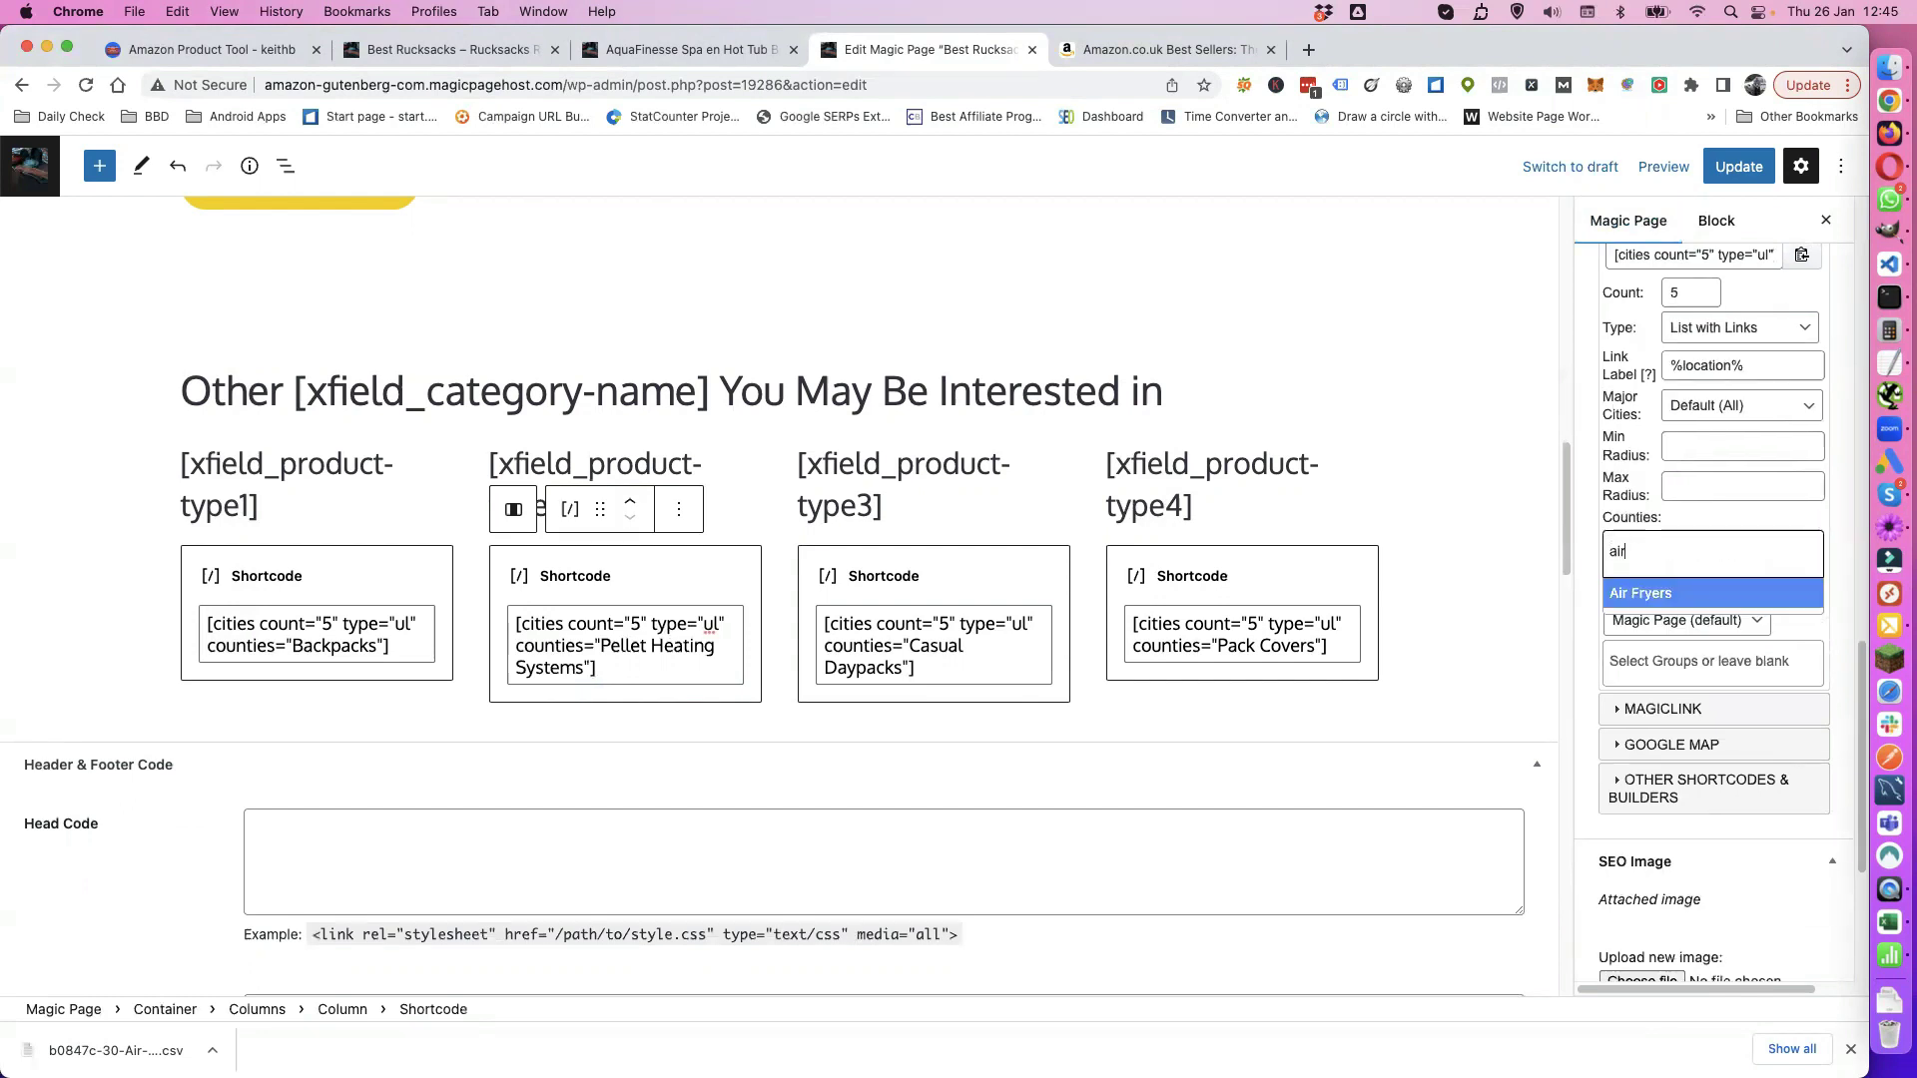
click(1635, 593)
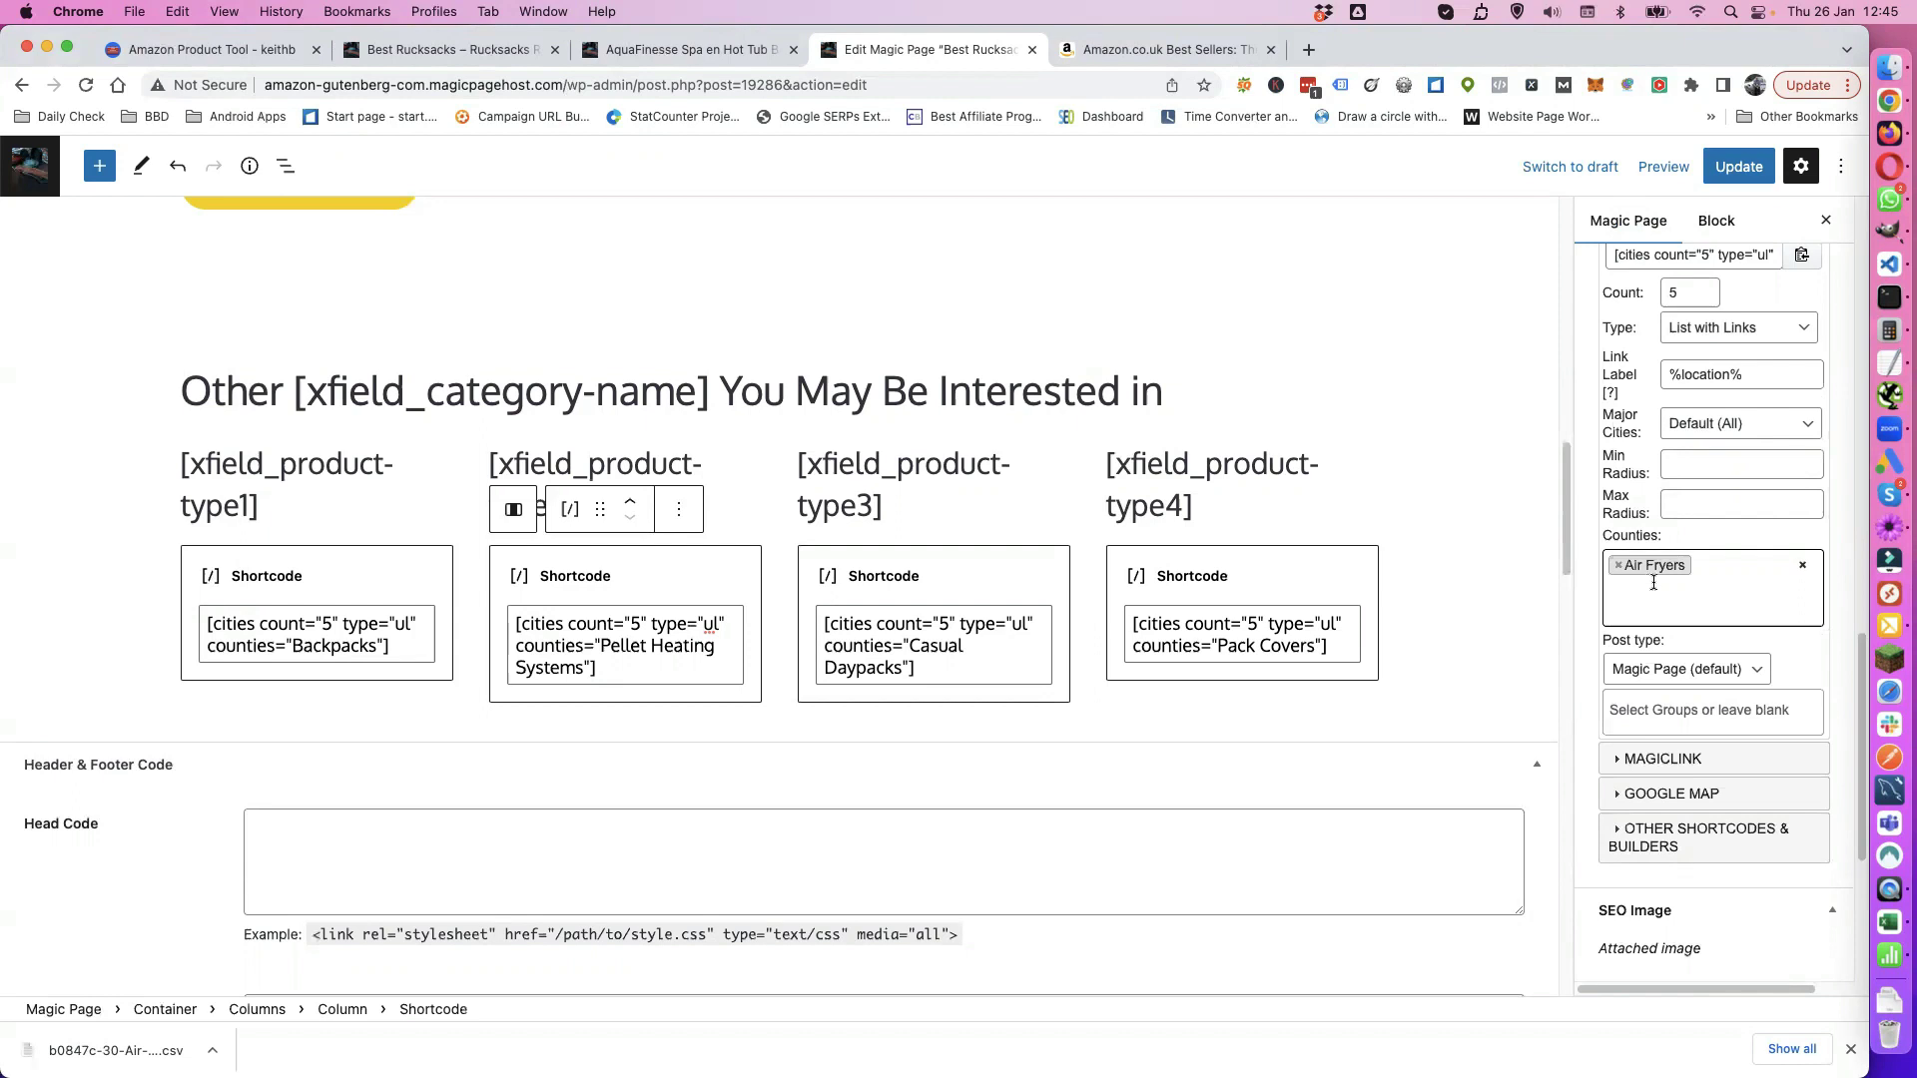
Step: Copy the Air Fryers cities shortcode and replace the Backpacks shortcode in the first related-products column with it
scroll(1680, 563, up, 2)
click(1803, 344)
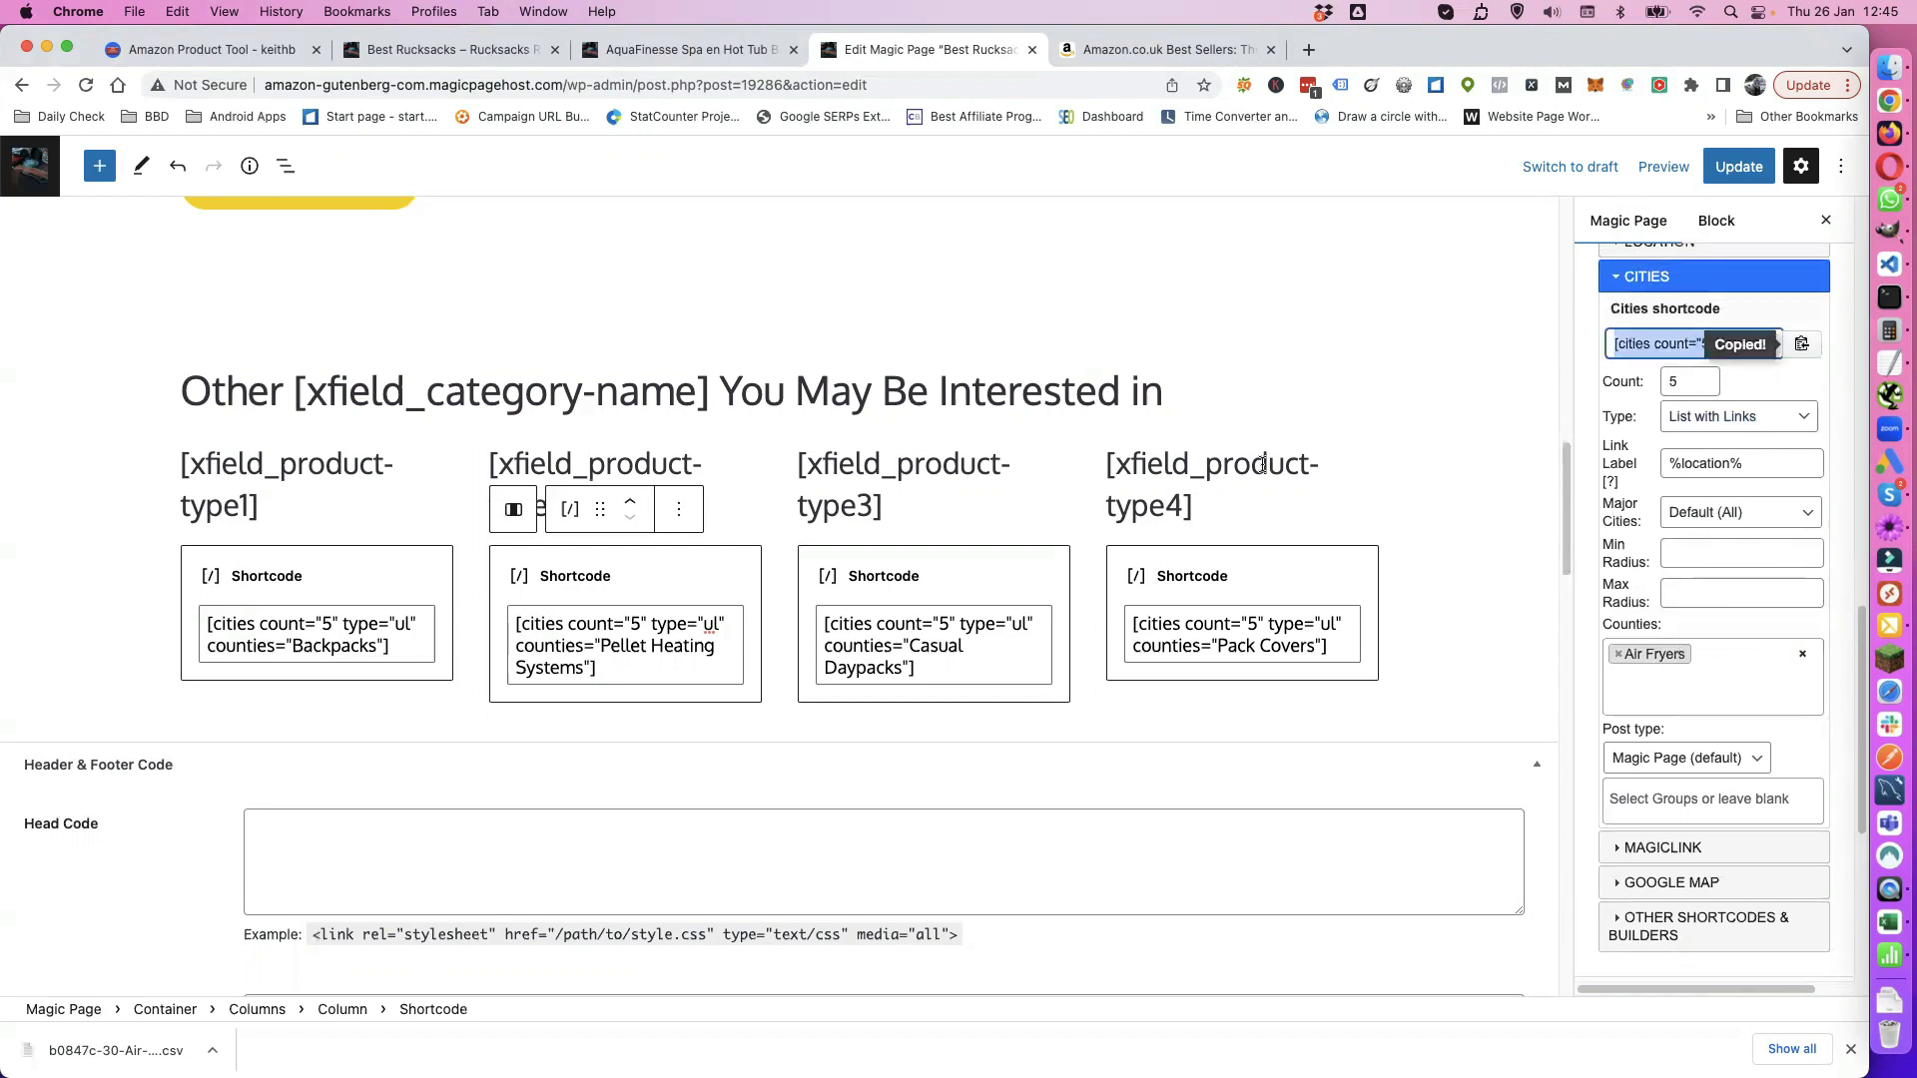
click(394, 644)
drag(383, 644, 204, 623)
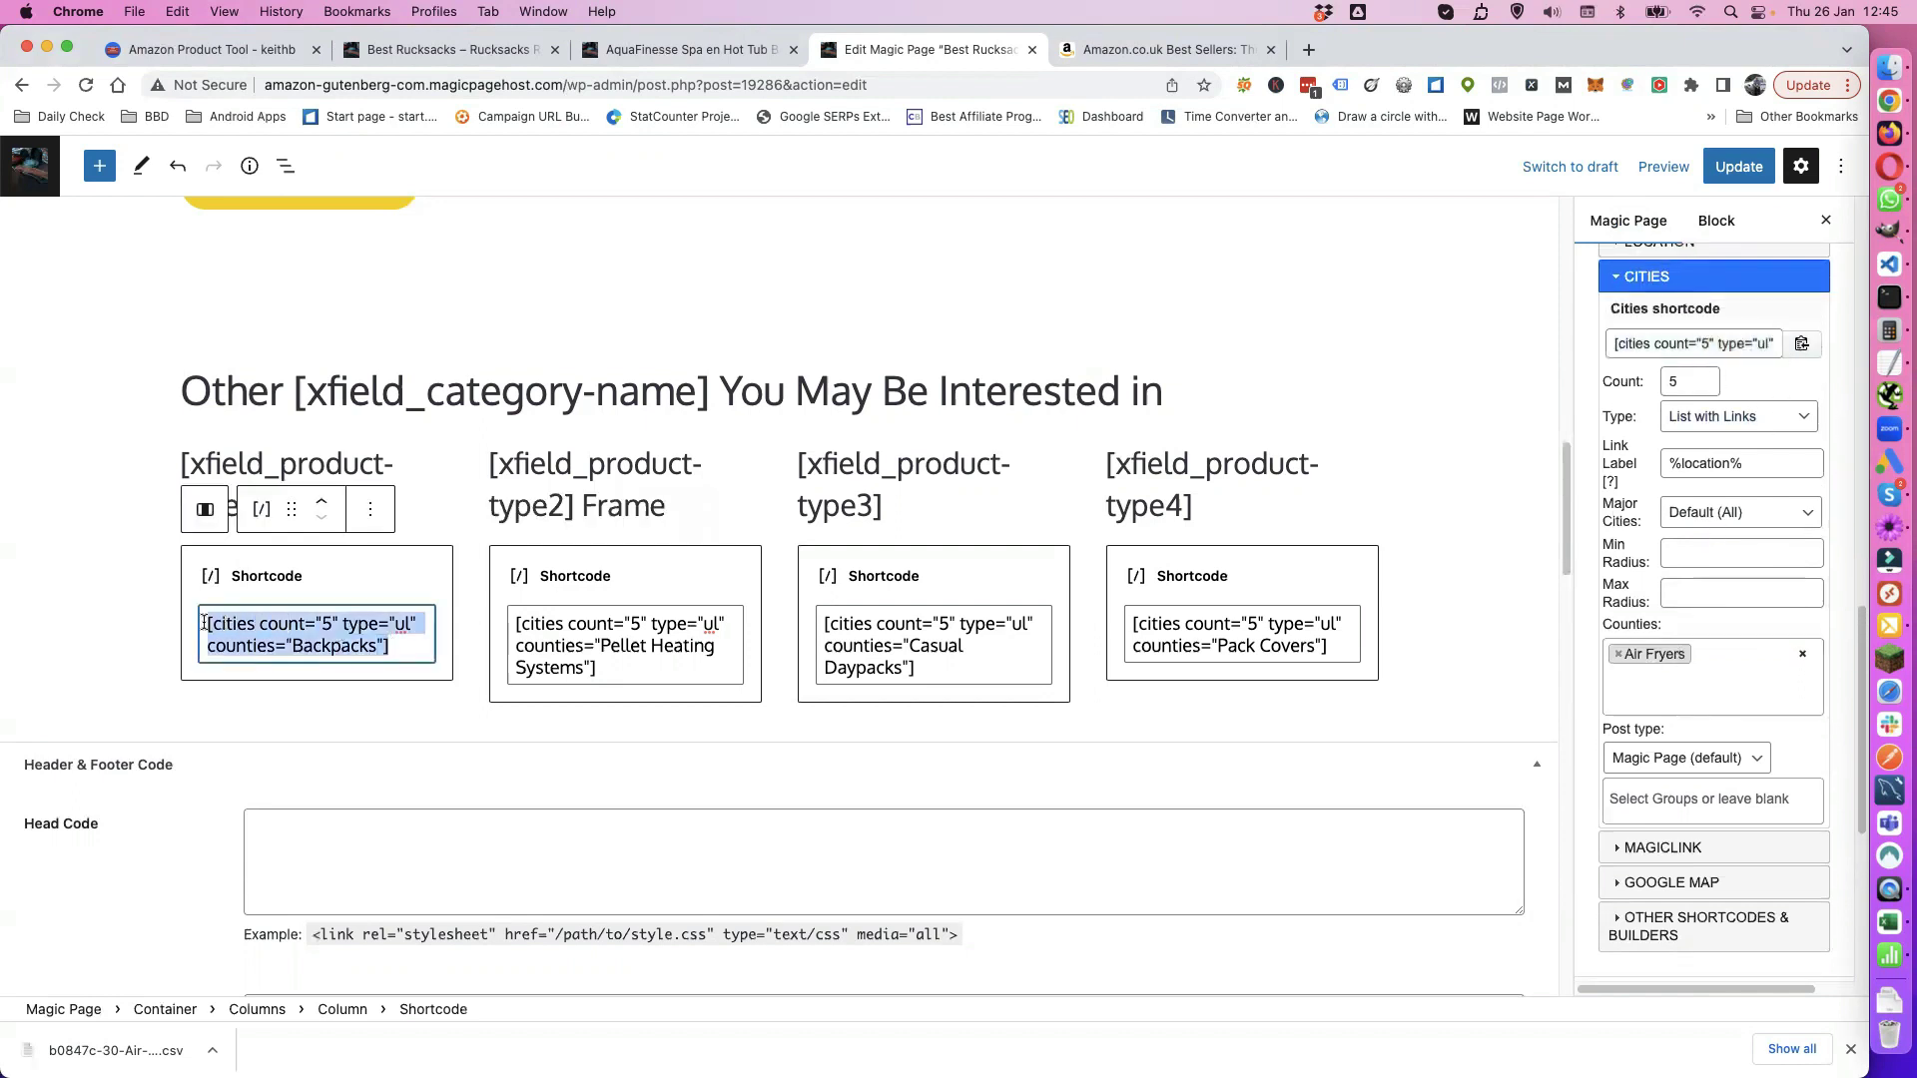
key(super+v)
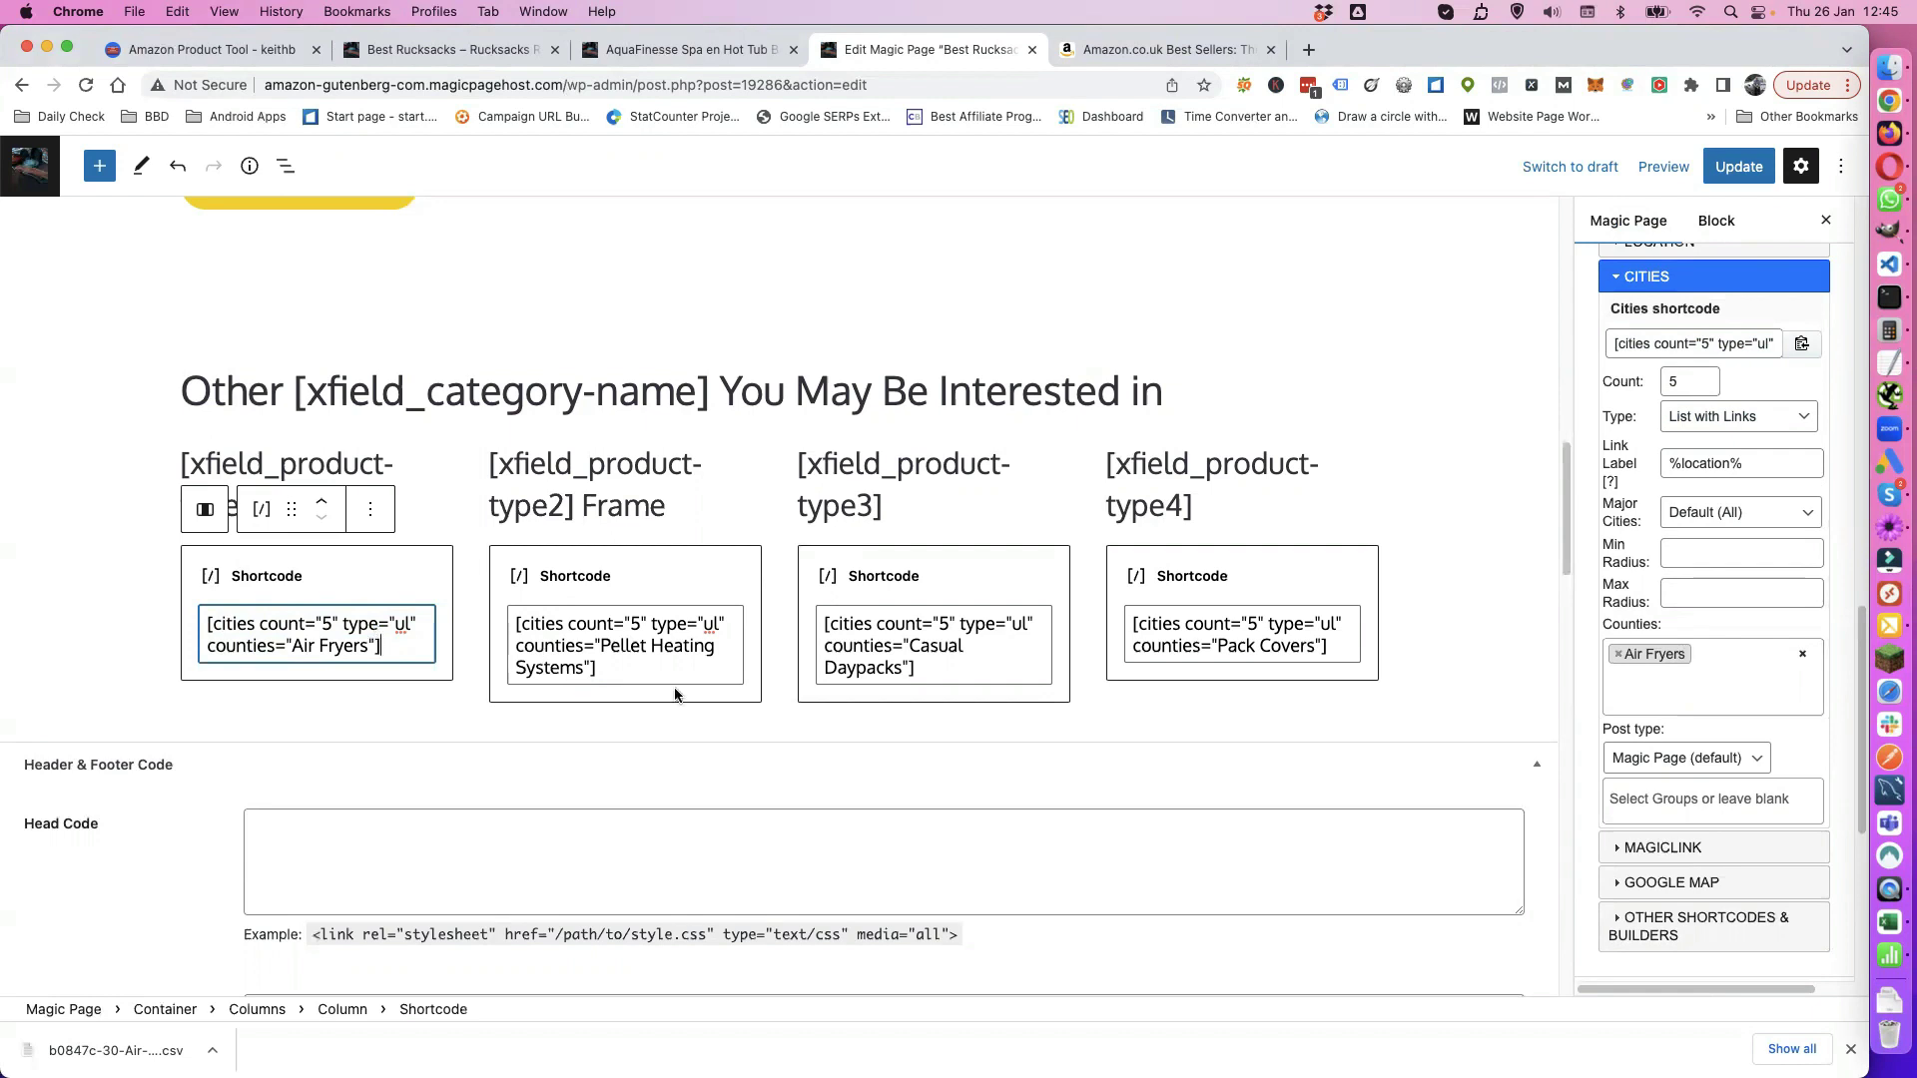
Step: Set the default value of the product-type1 xField to Air Fryers
scroll(675, 694, down, 10)
scroll(517, 707, up, 10)
scroll(509, 709, down, 9)
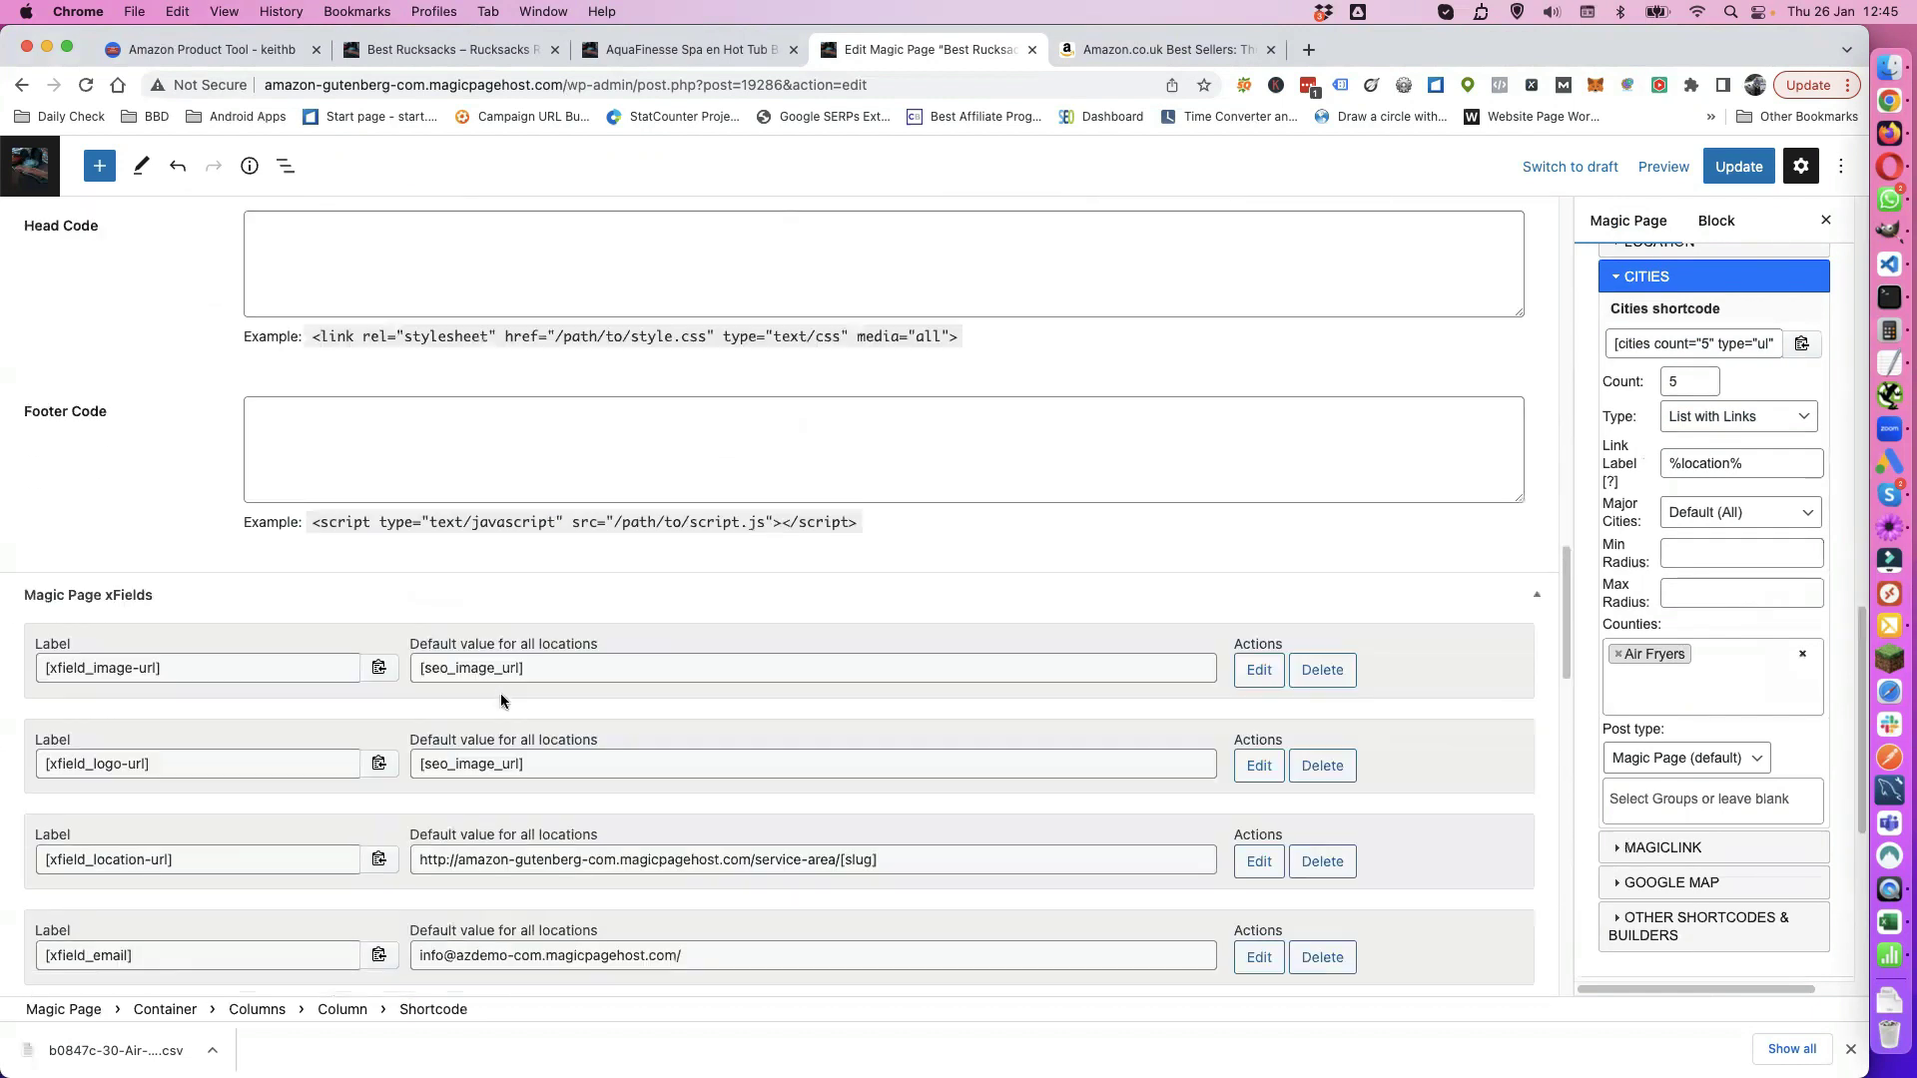
scroll(505, 699, down, 20)
scroll(507, 694, up, 8)
scroll(507, 690, up, 1)
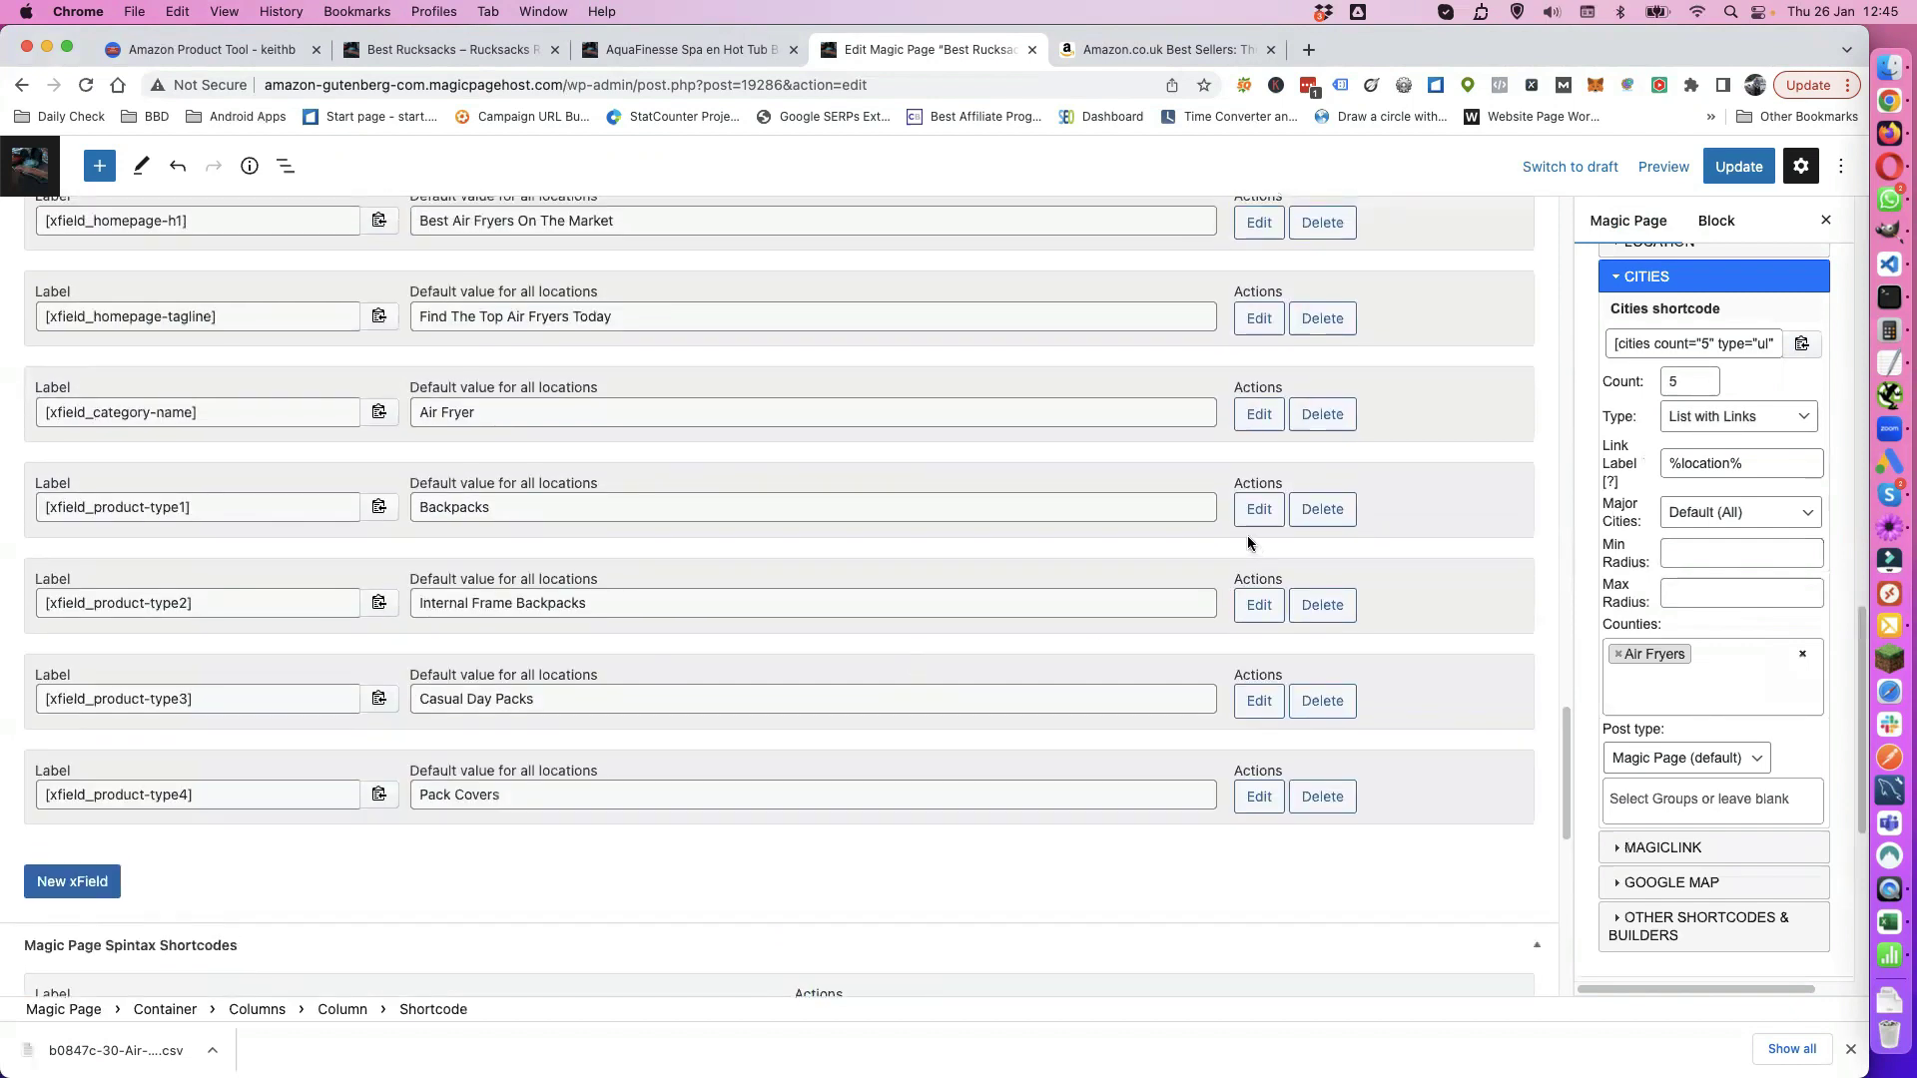
click(1258, 510)
click(1258, 624)
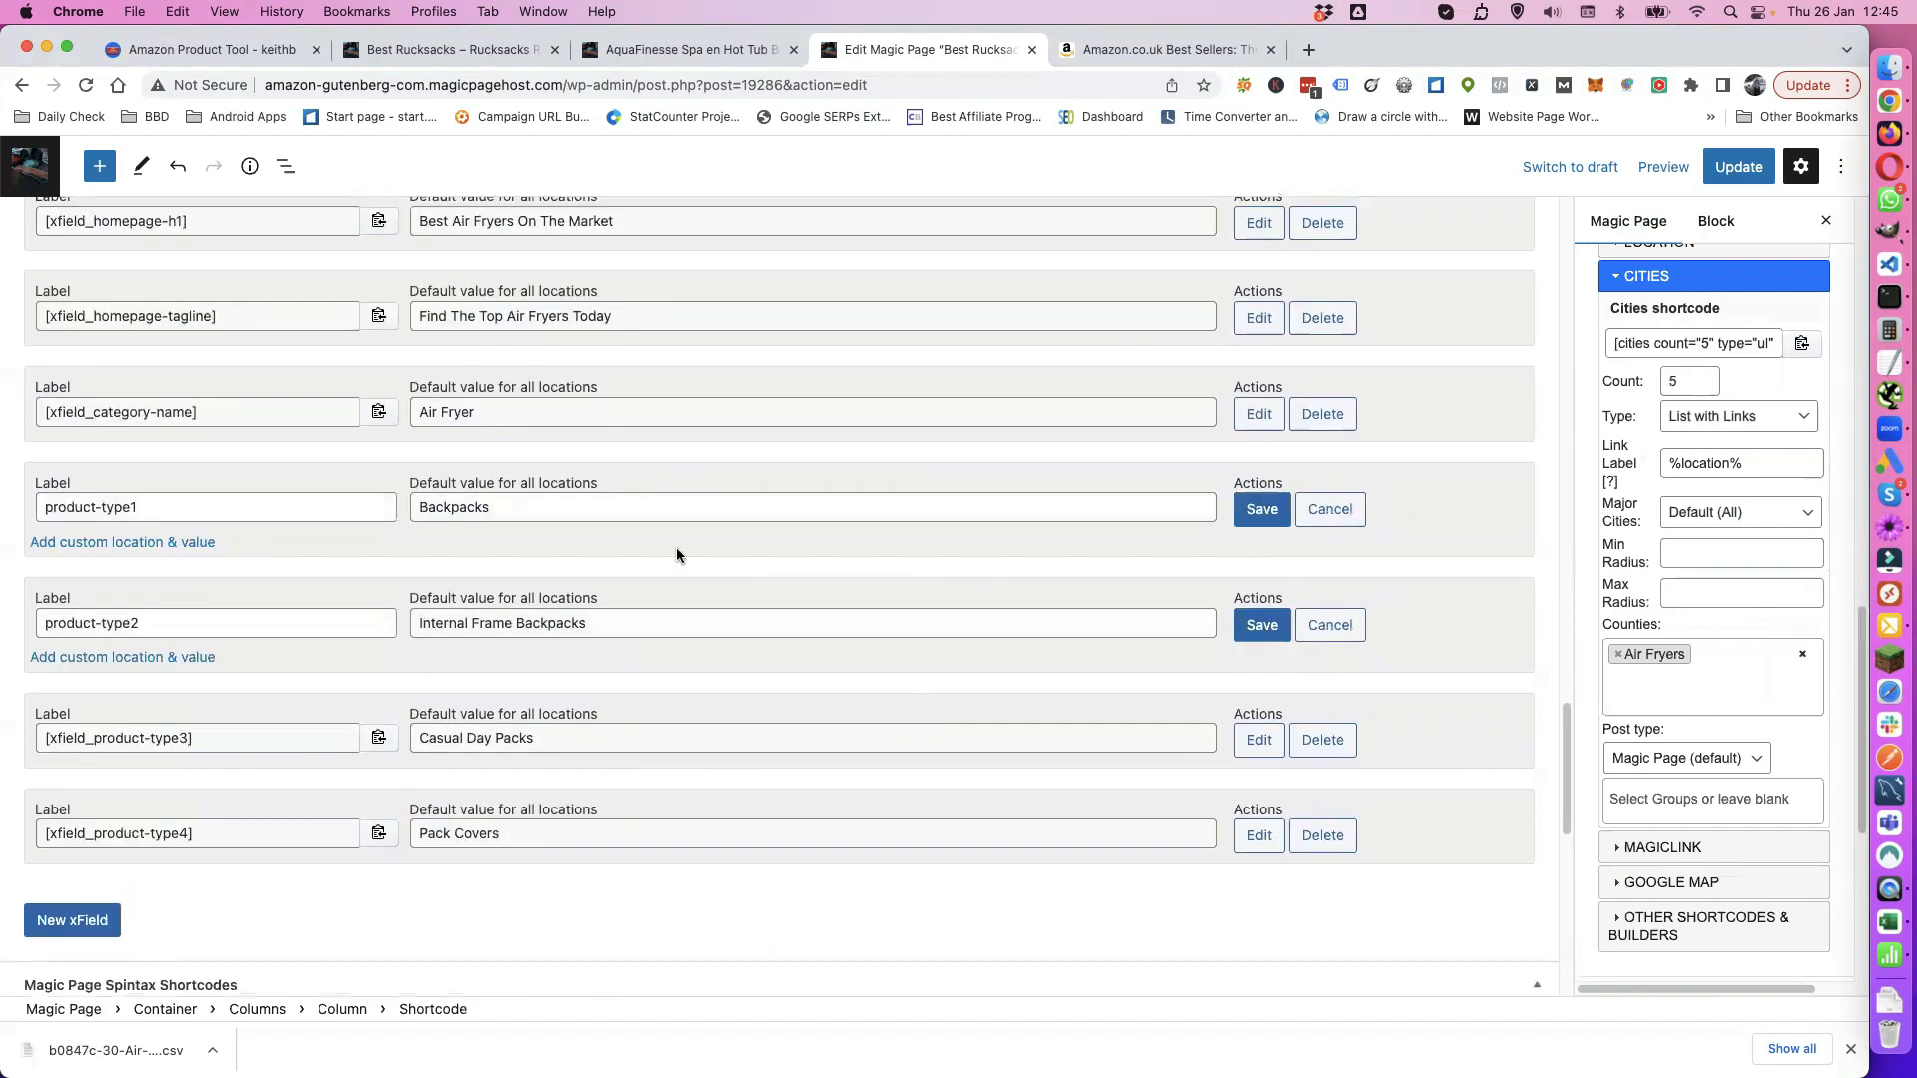
double_click(453, 507)
text(Air)
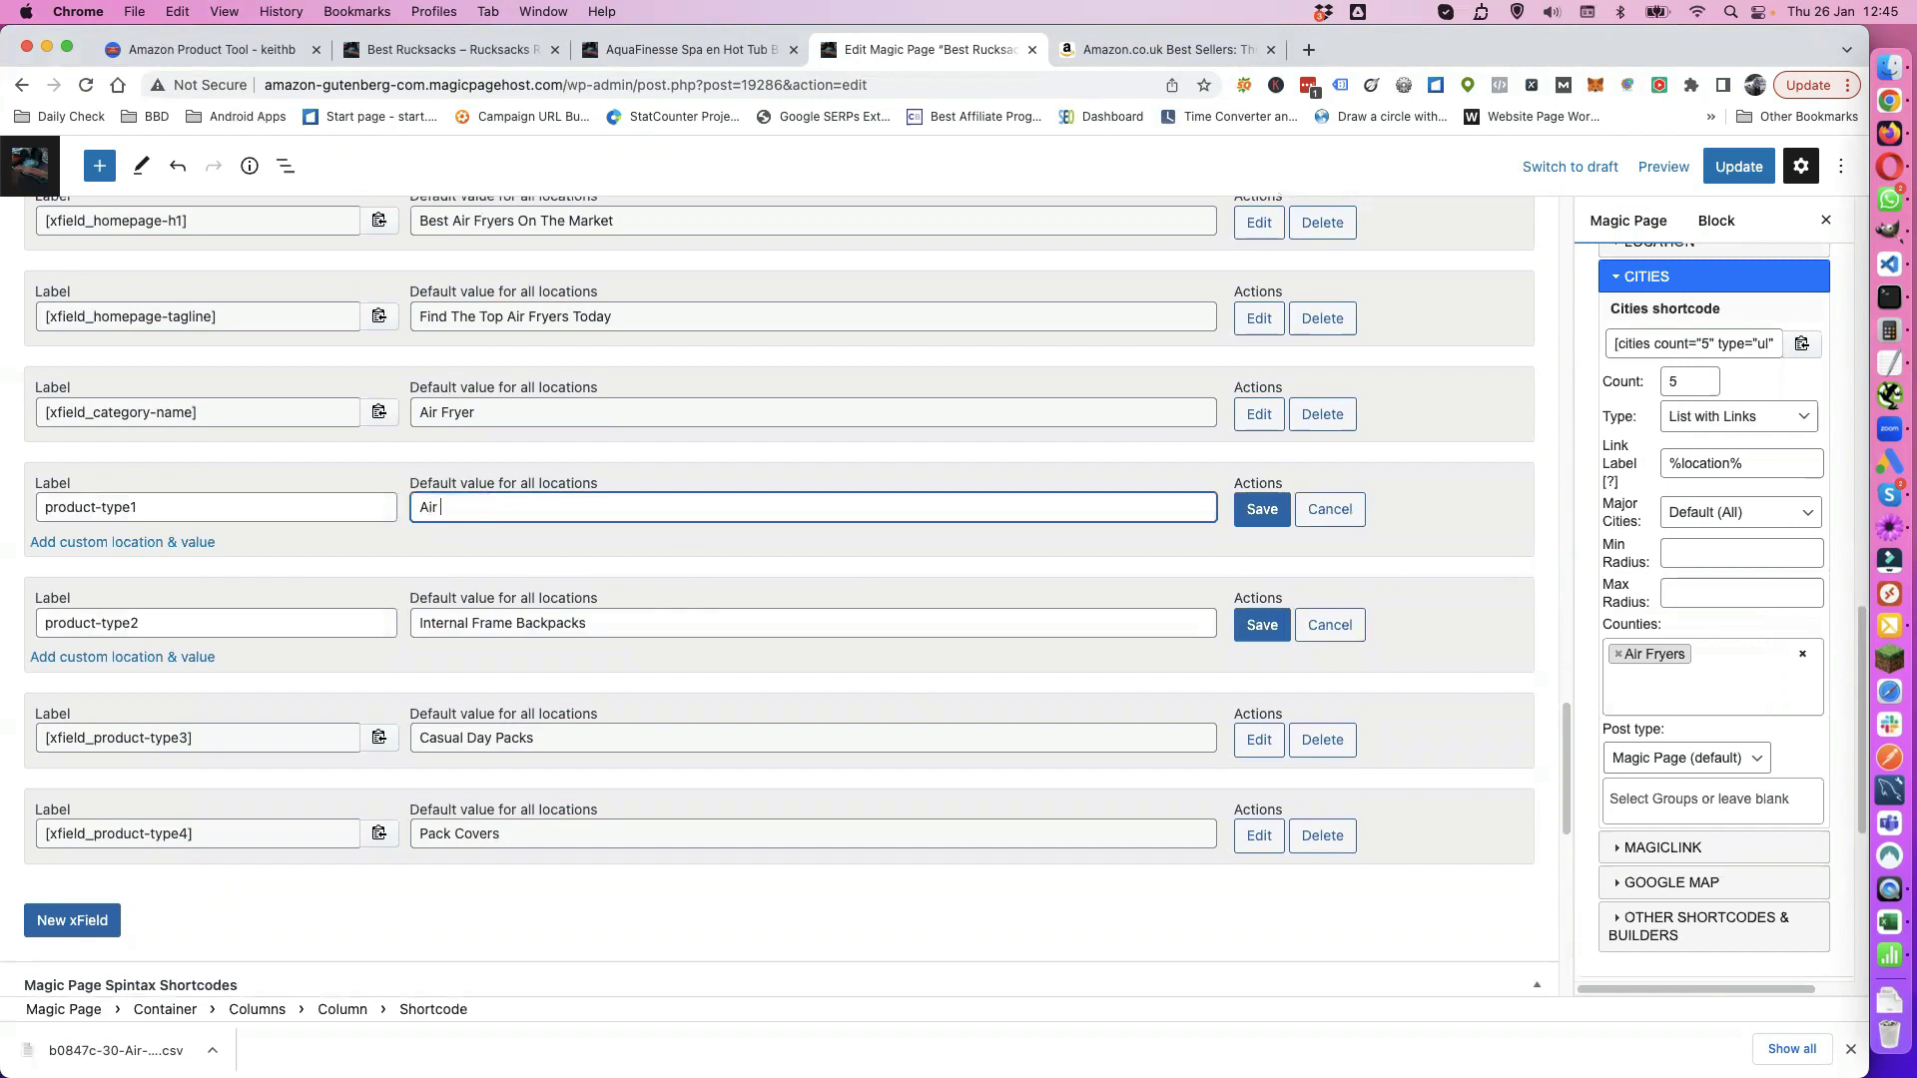
text( Fryw)
key(BackSpace)
text(ers)
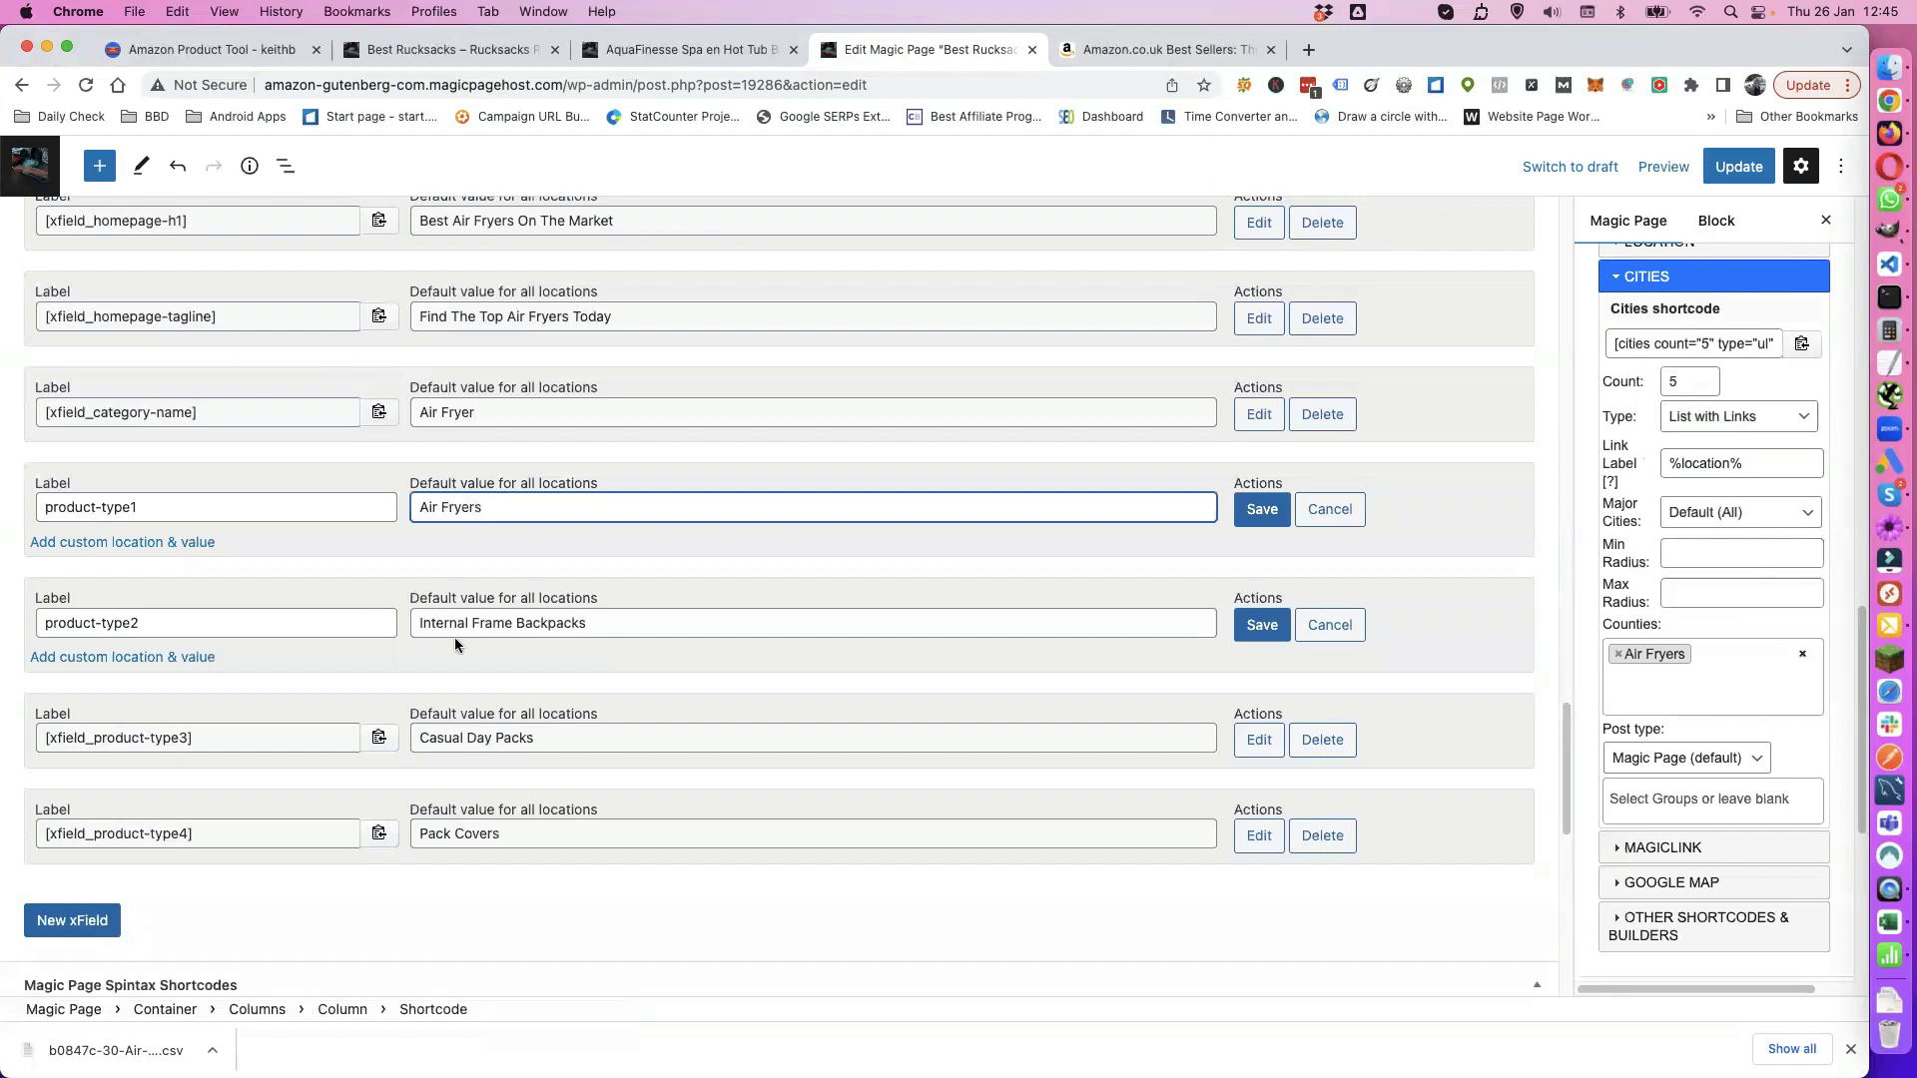
Step: Set the product-type2 xField's default value to Pellet Heating, save both product-type xFields and update the Magic Page
click(473, 622)
triple_click(473, 621)
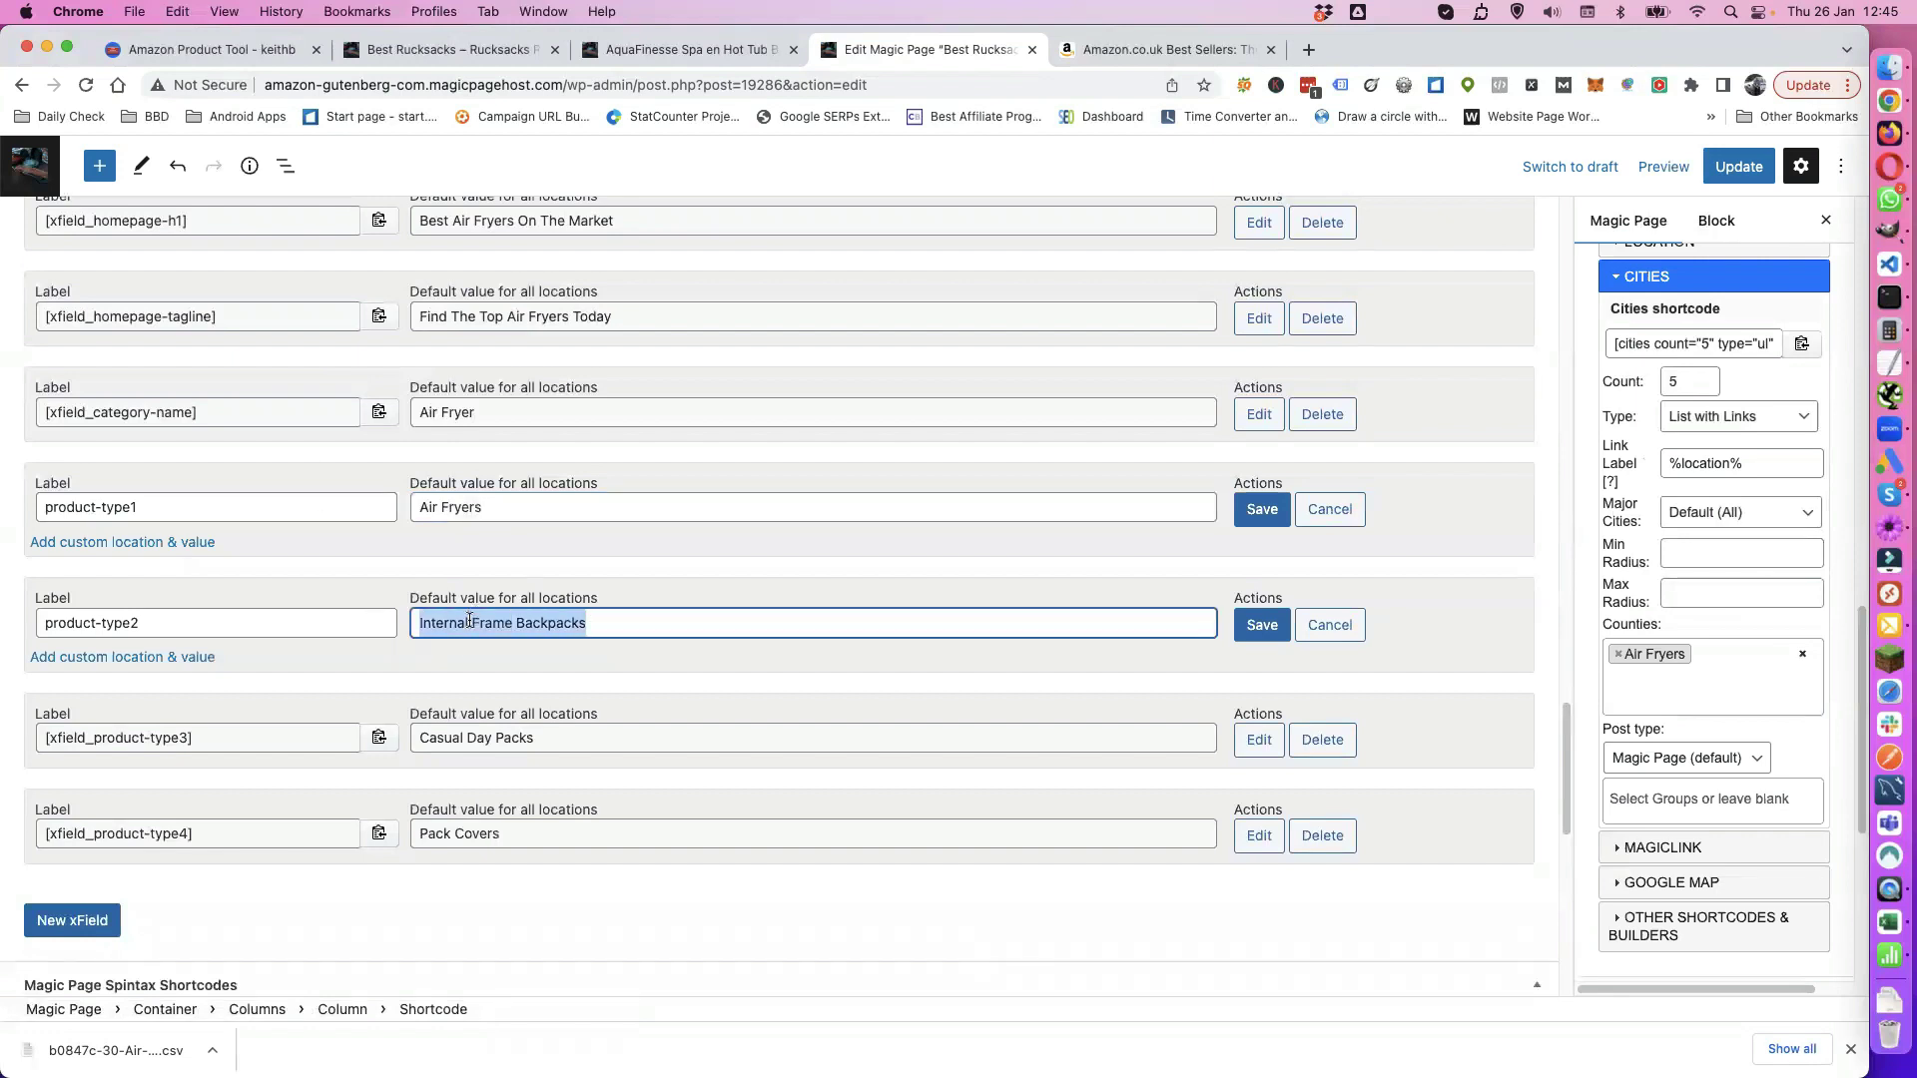
text(Pellet Heating)
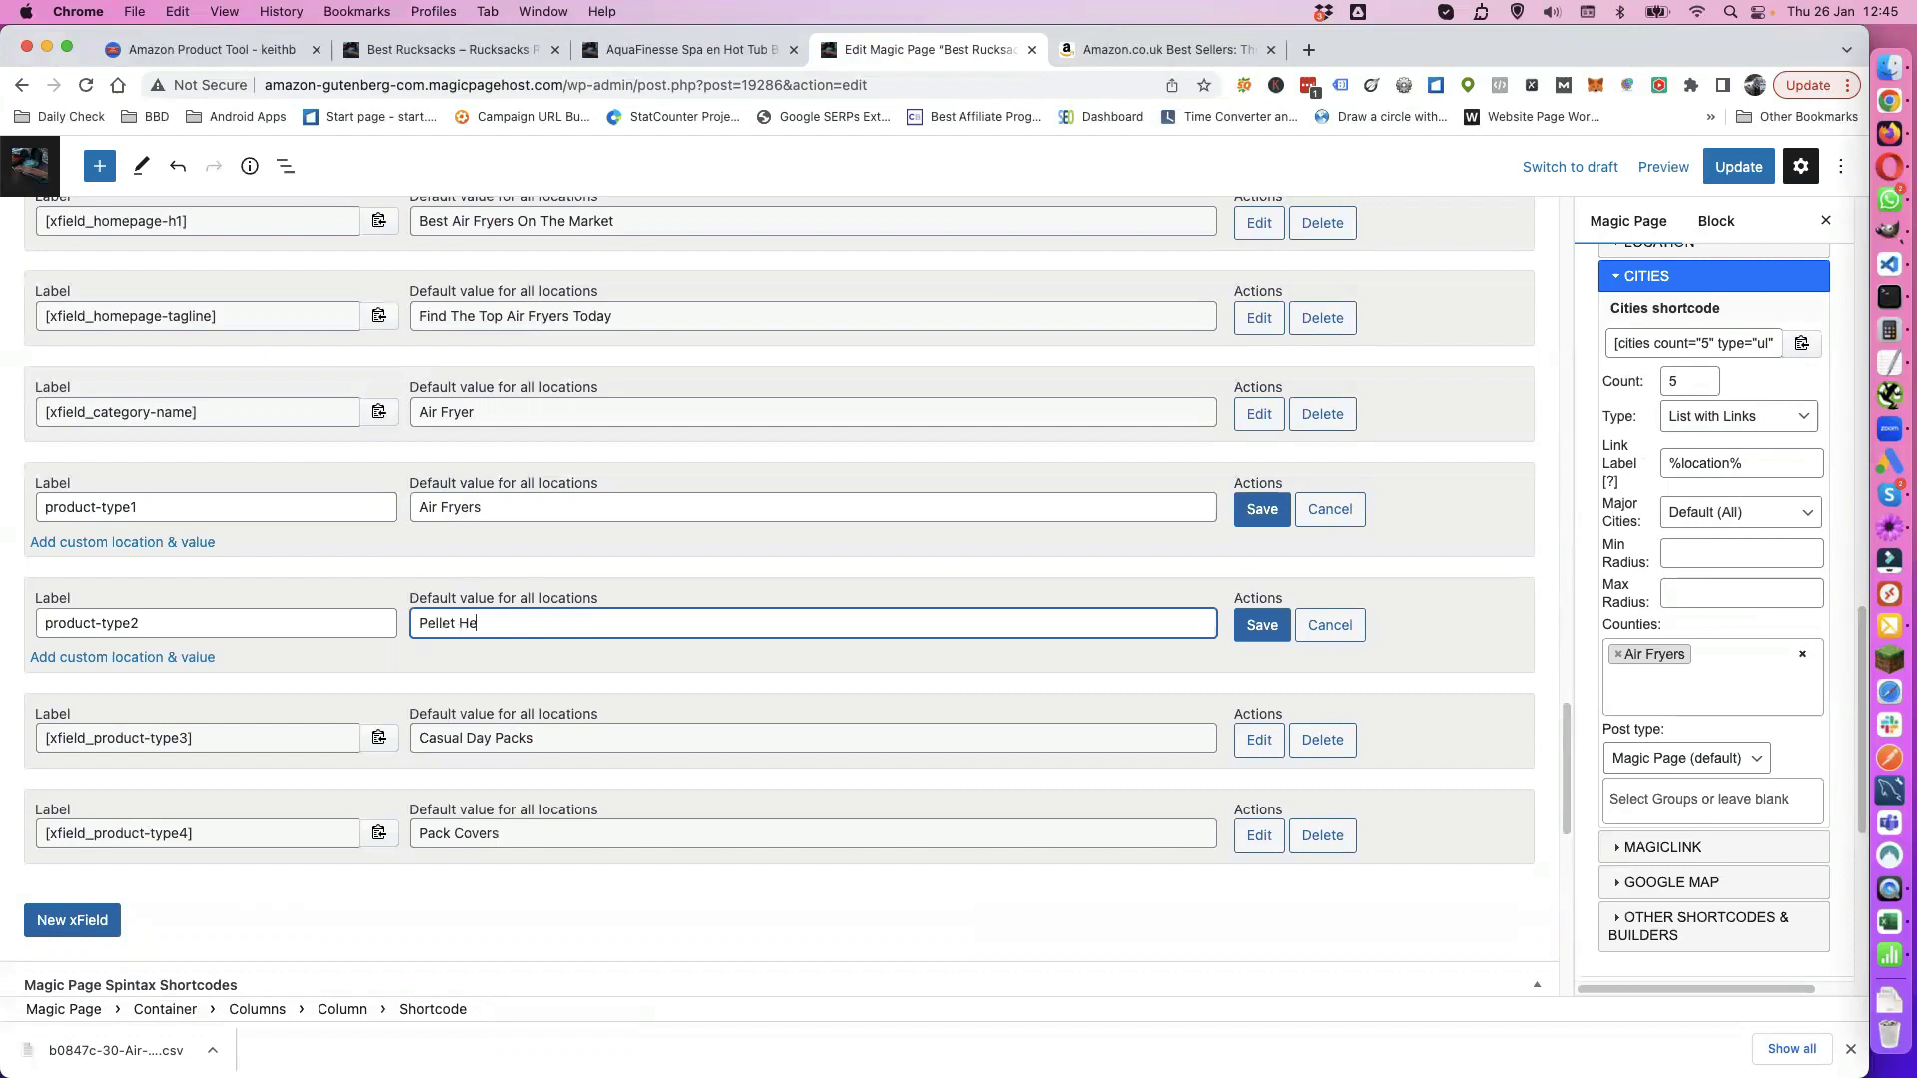
click(1262, 624)
click(1260, 509)
scroll(1484, 605, up, 3)
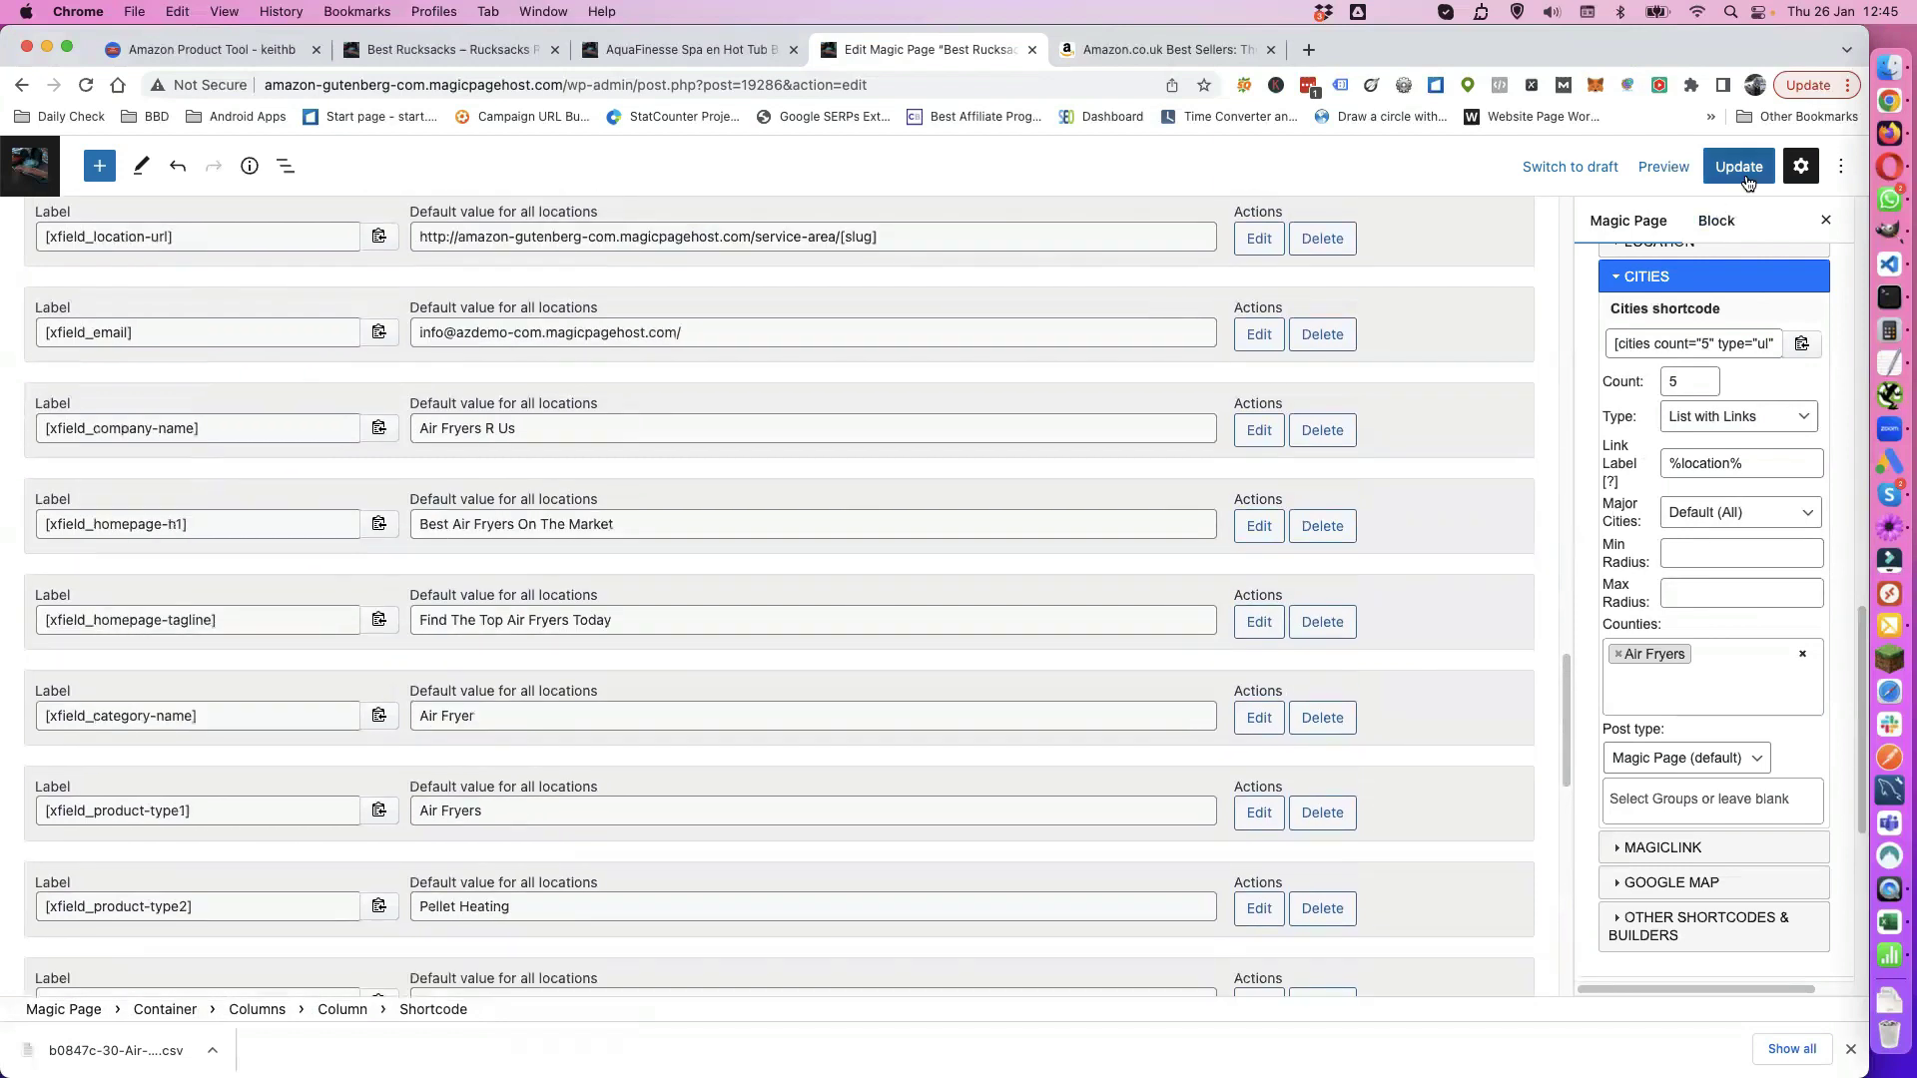
click(1739, 166)
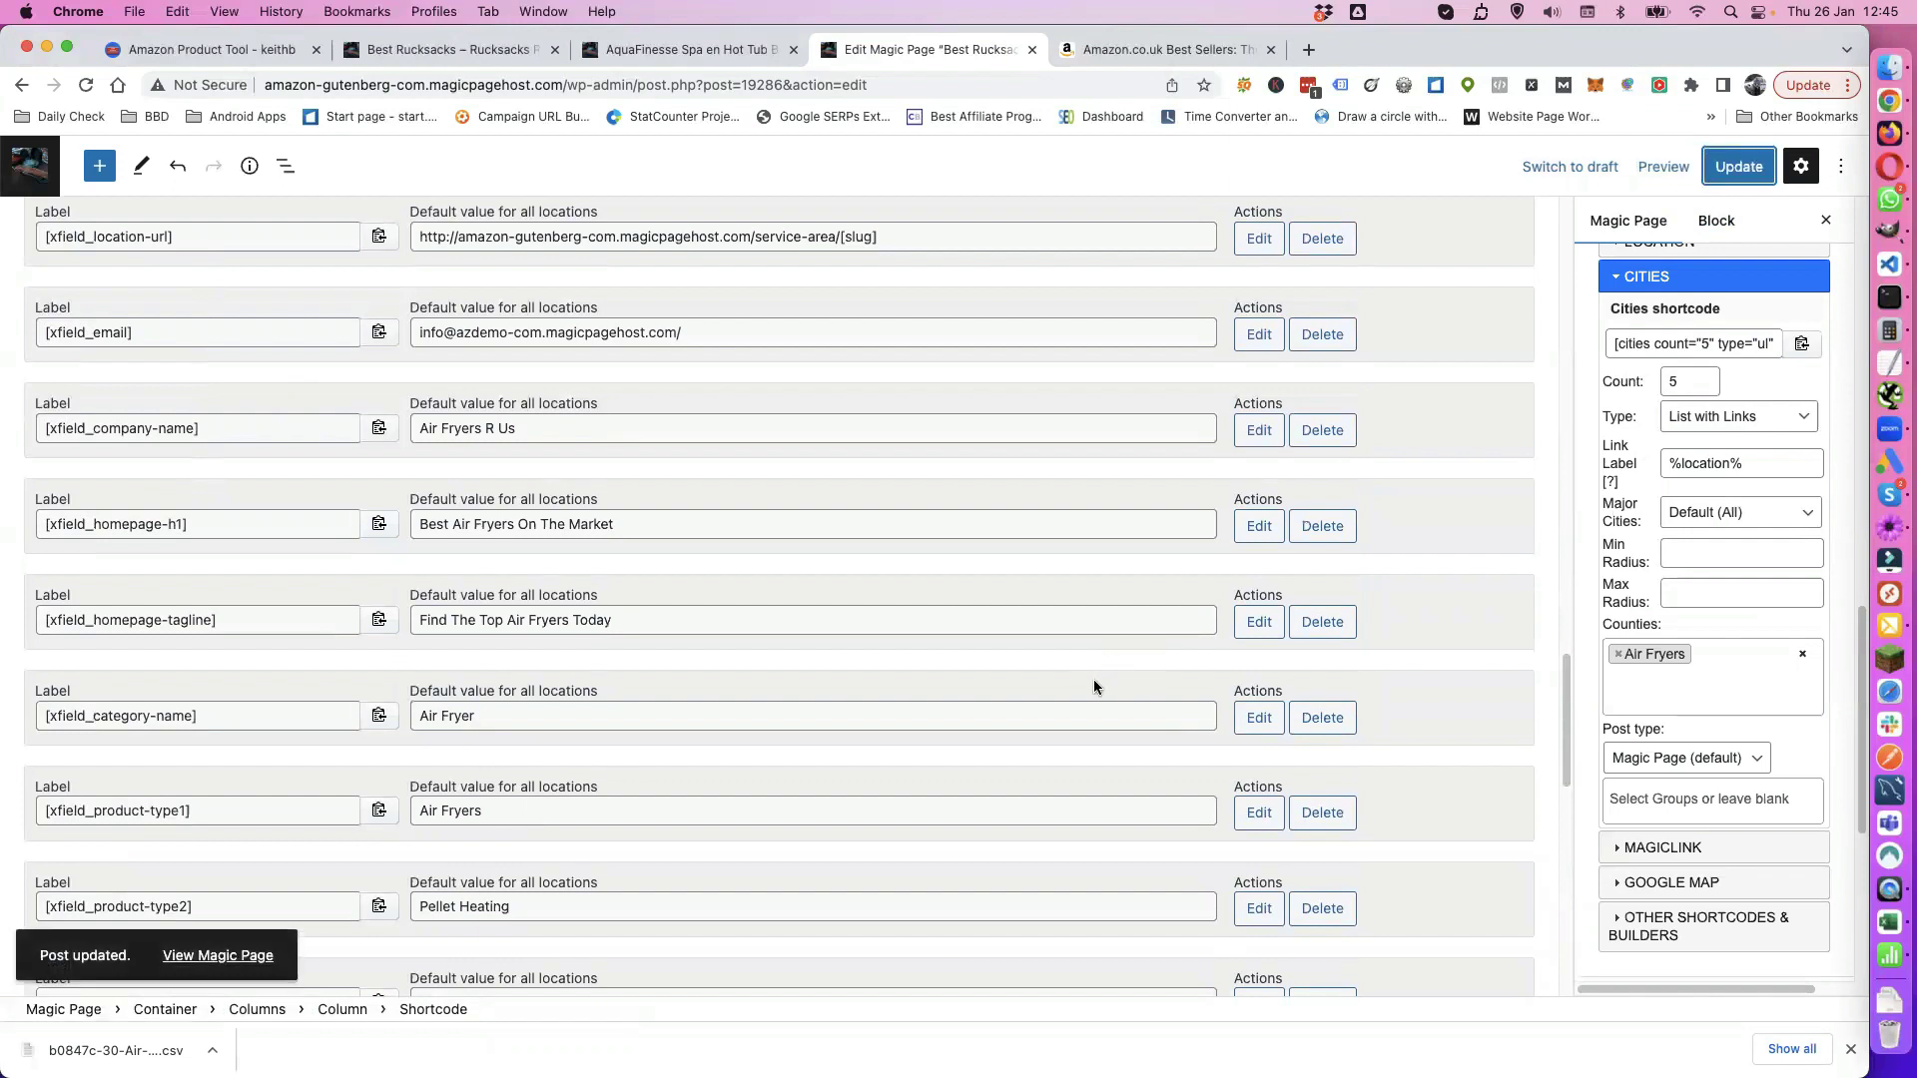
Step: Preview the updated Magic Page in a new tab and check its header and product content
scroll(1092, 687, up, 15)
scroll(1093, 689, up, 5)
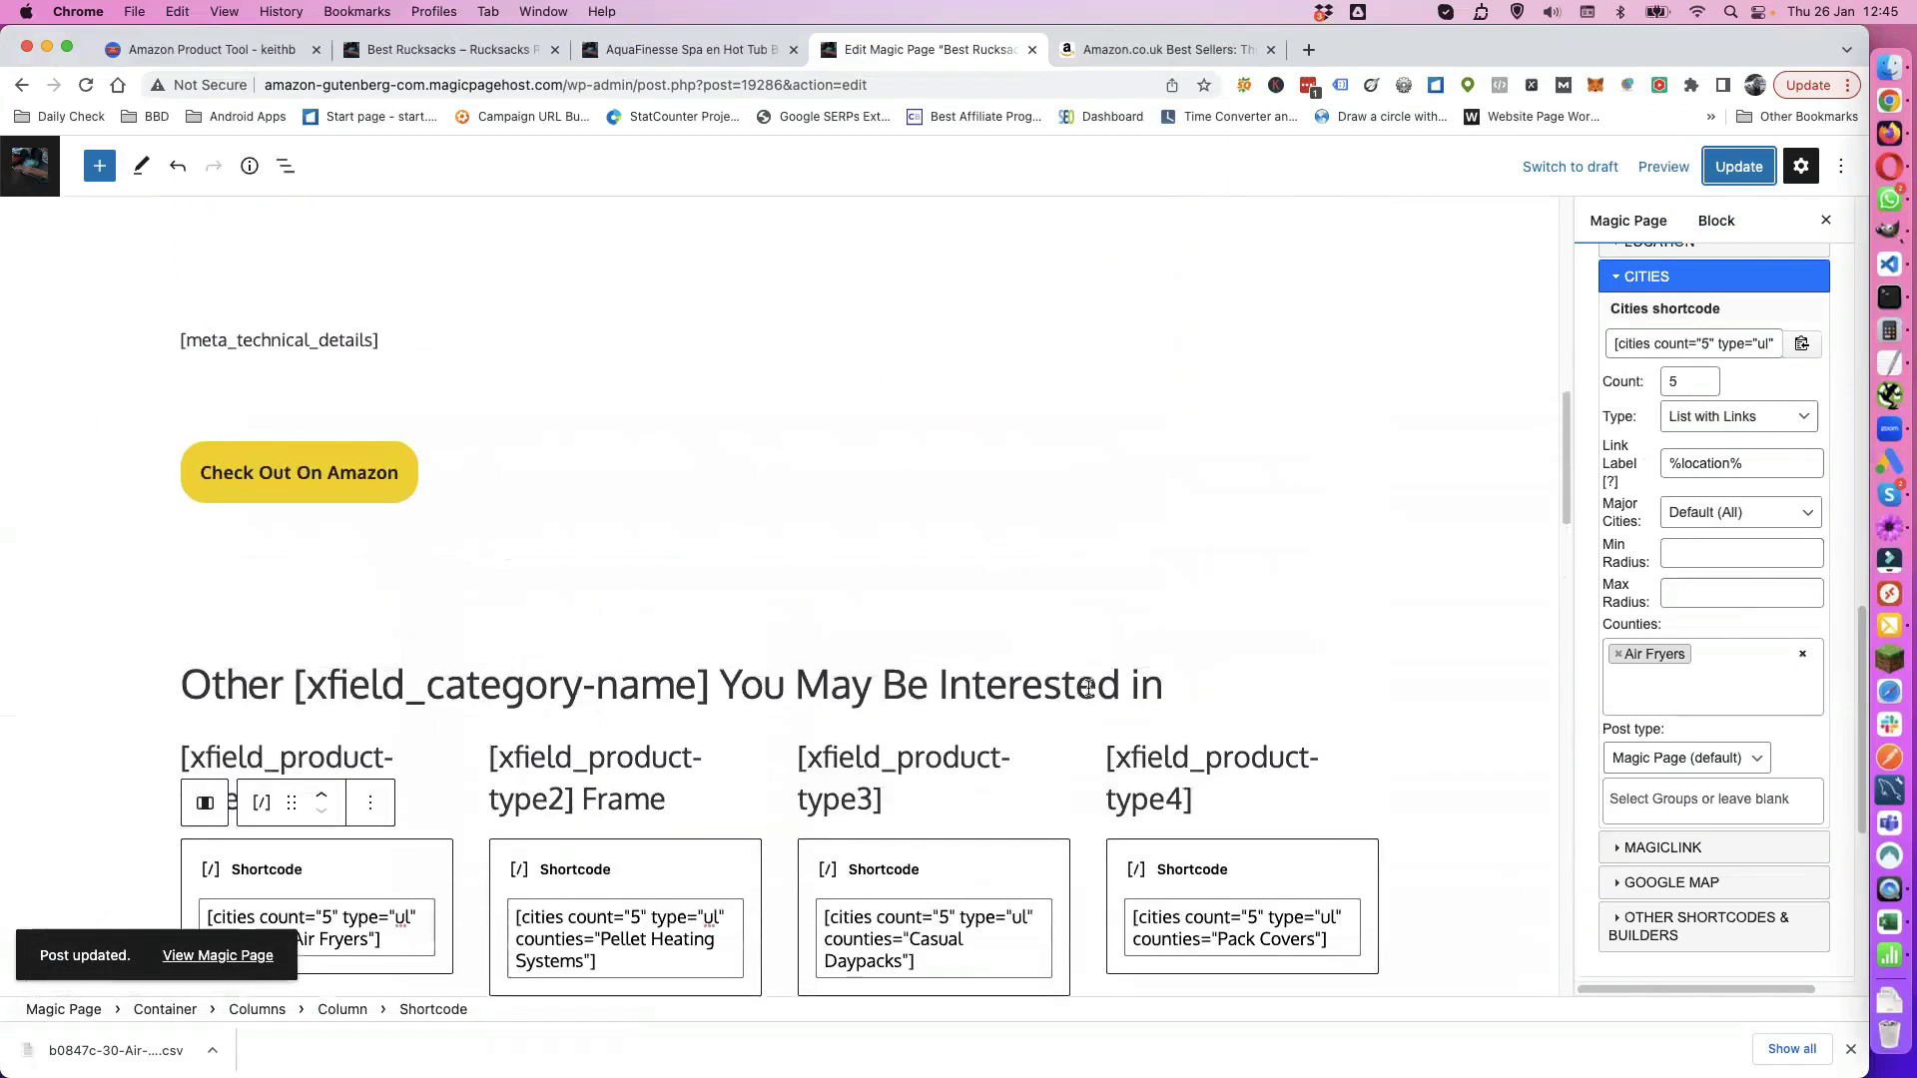
click(1658, 176)
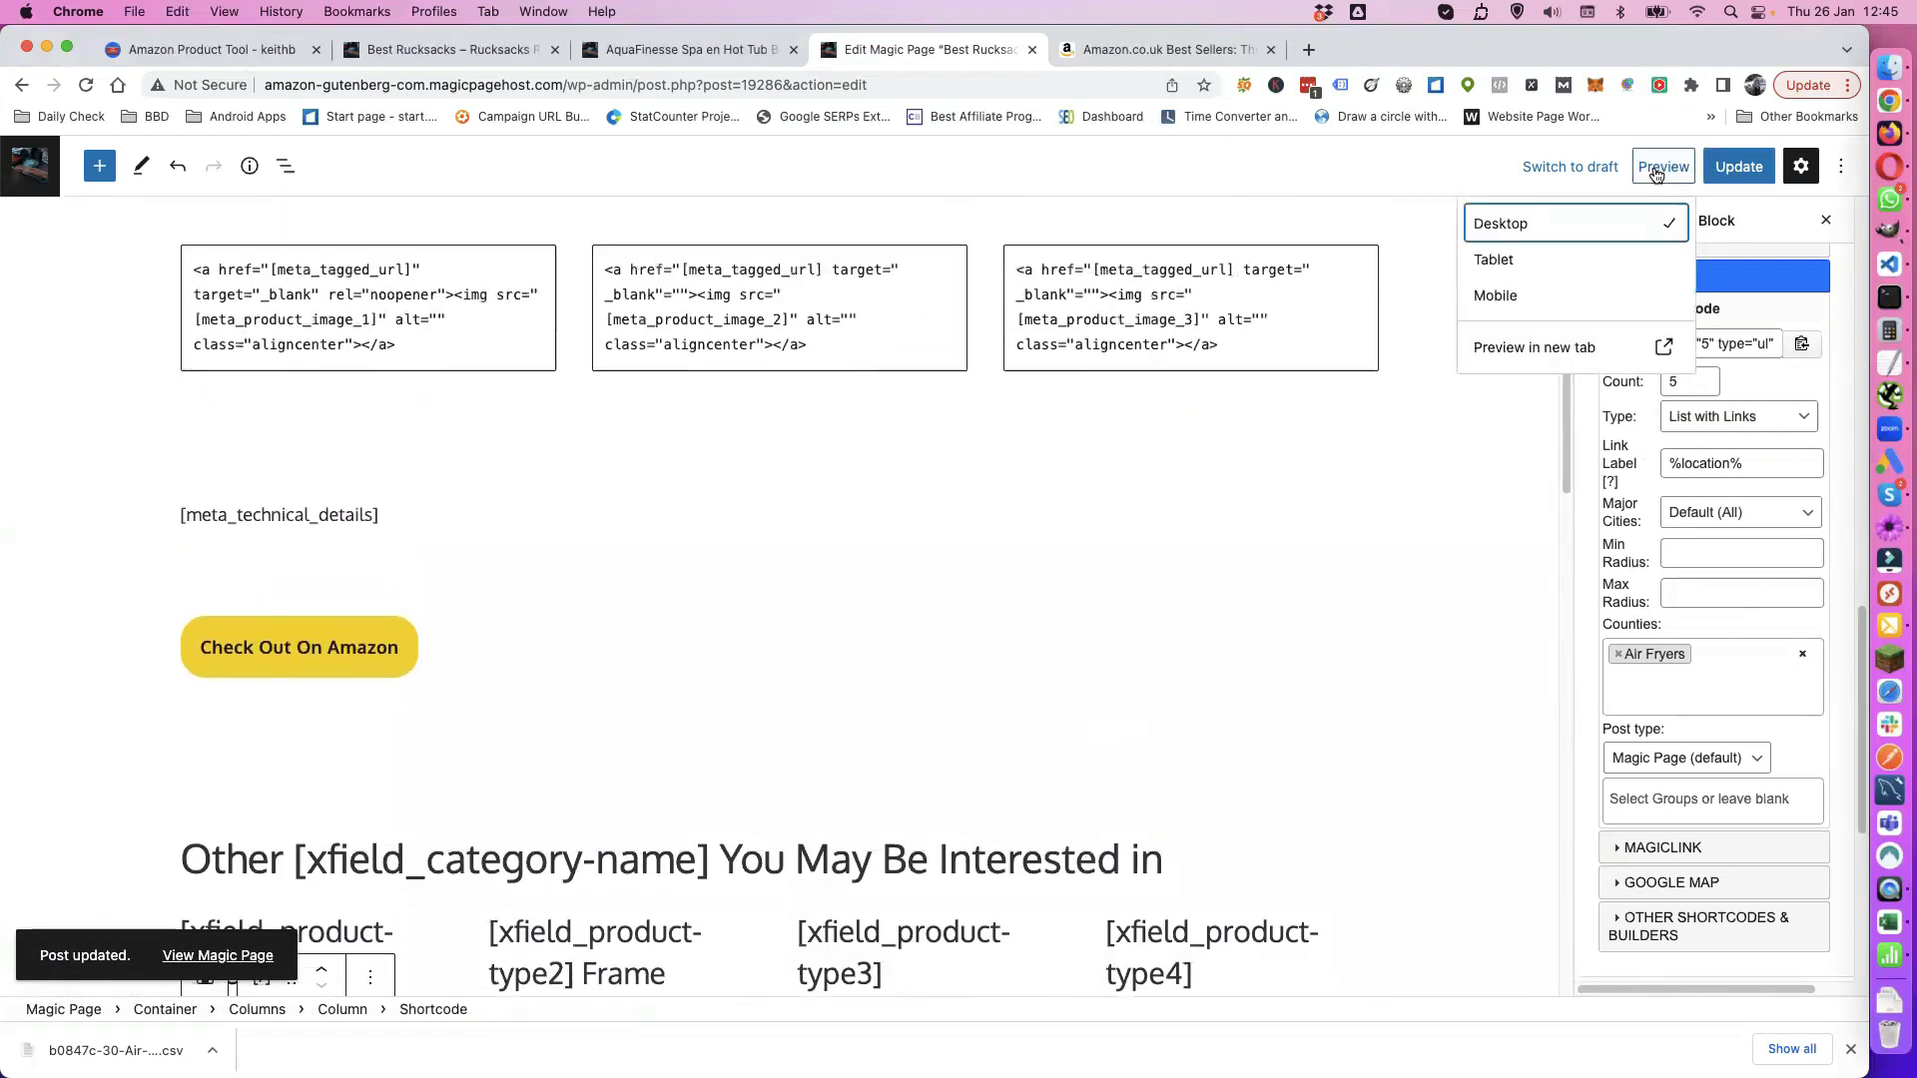
click(1514, 344)
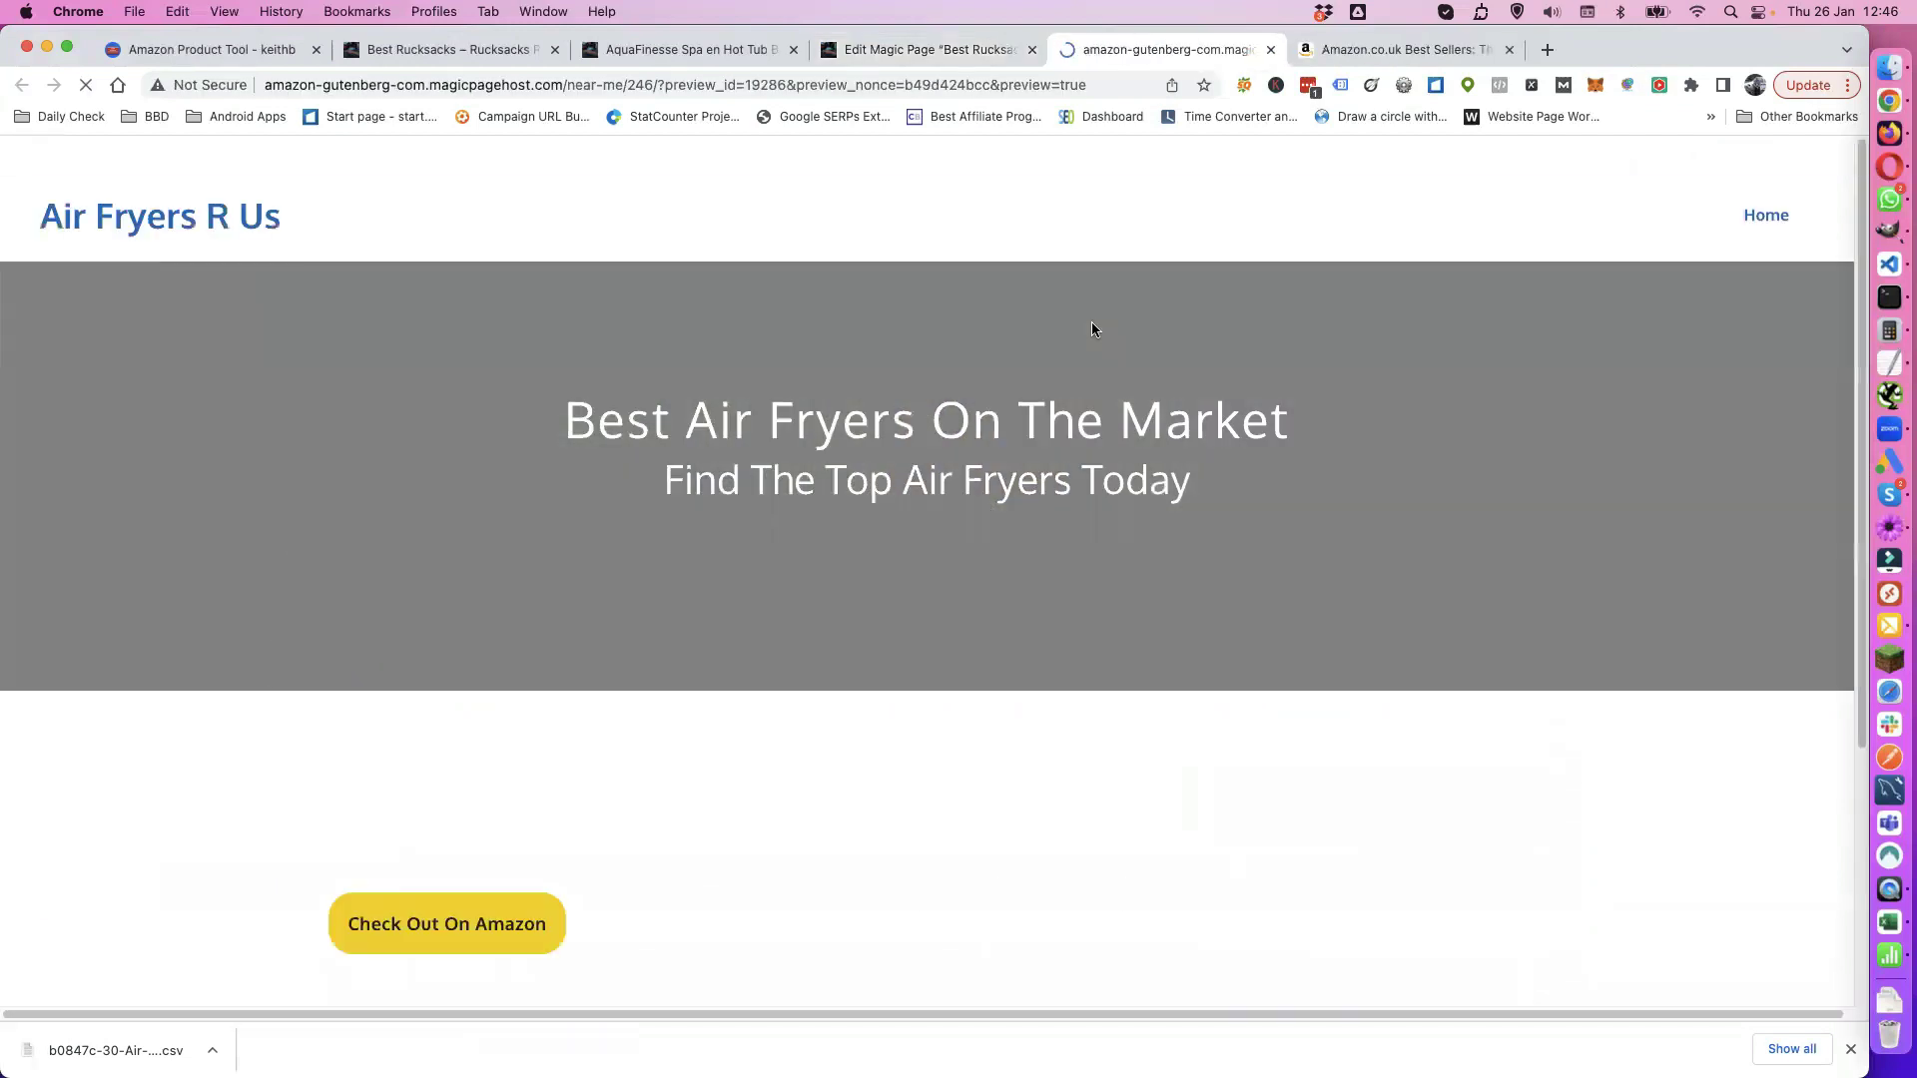
scroll(759, 531, down, 5)
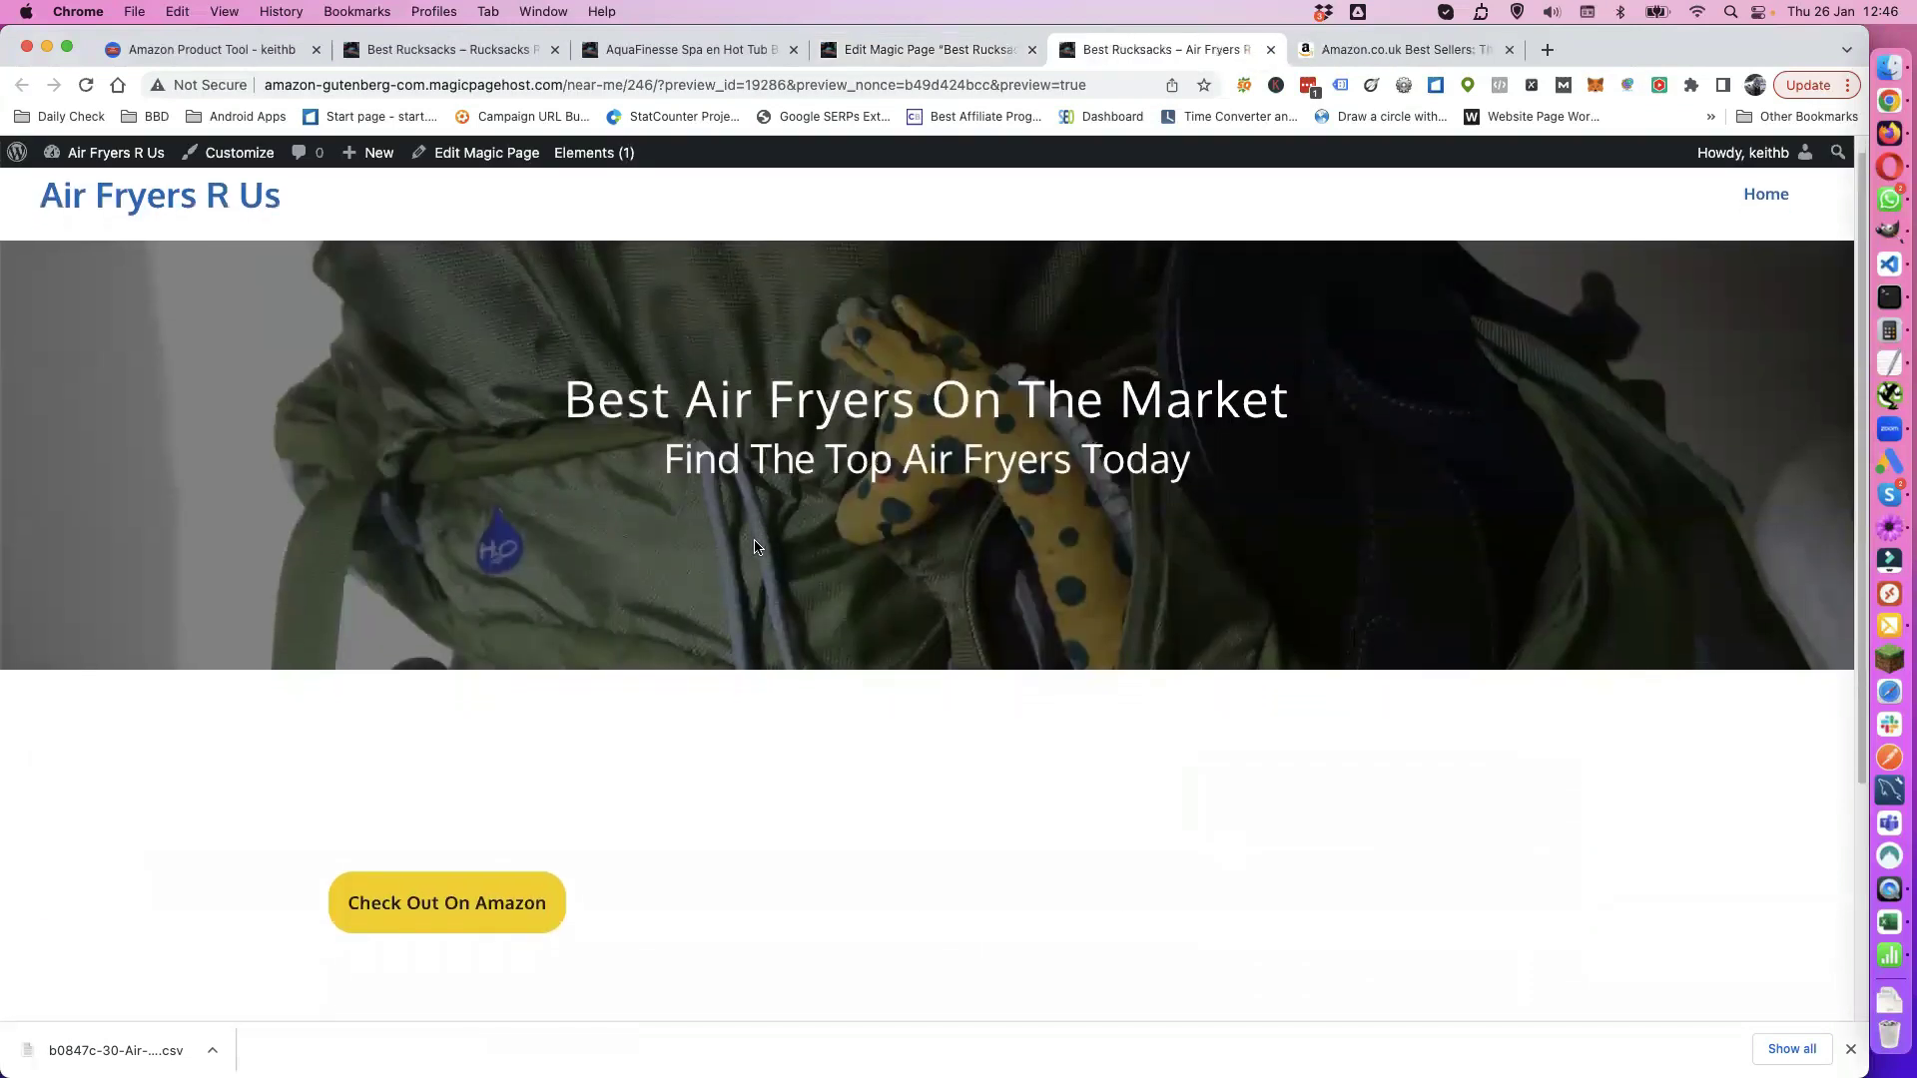
scroll(746, 525, up, 5)
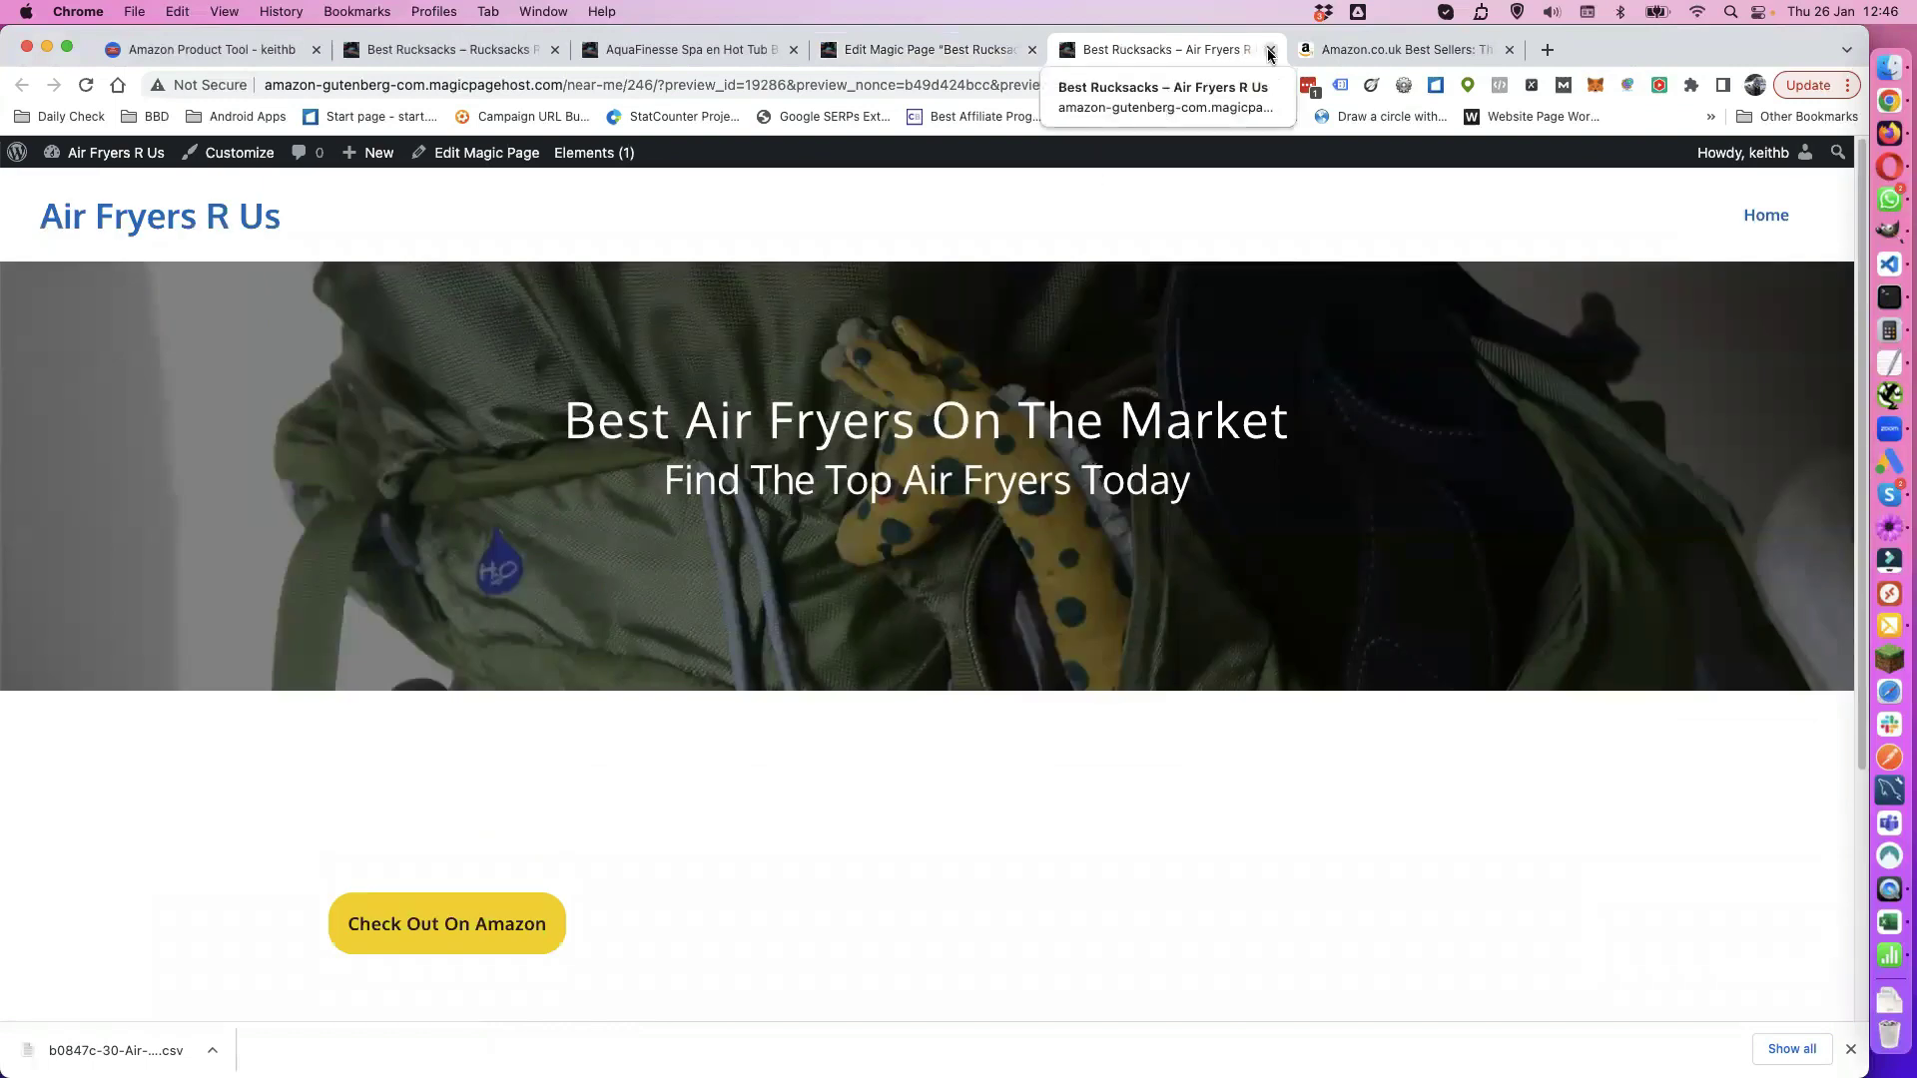
Step: Return to the Magic Page editor's location search and look up a product name in the b0847c-30-Air-Fryer spreadsheet in Excel
click(932, 48)
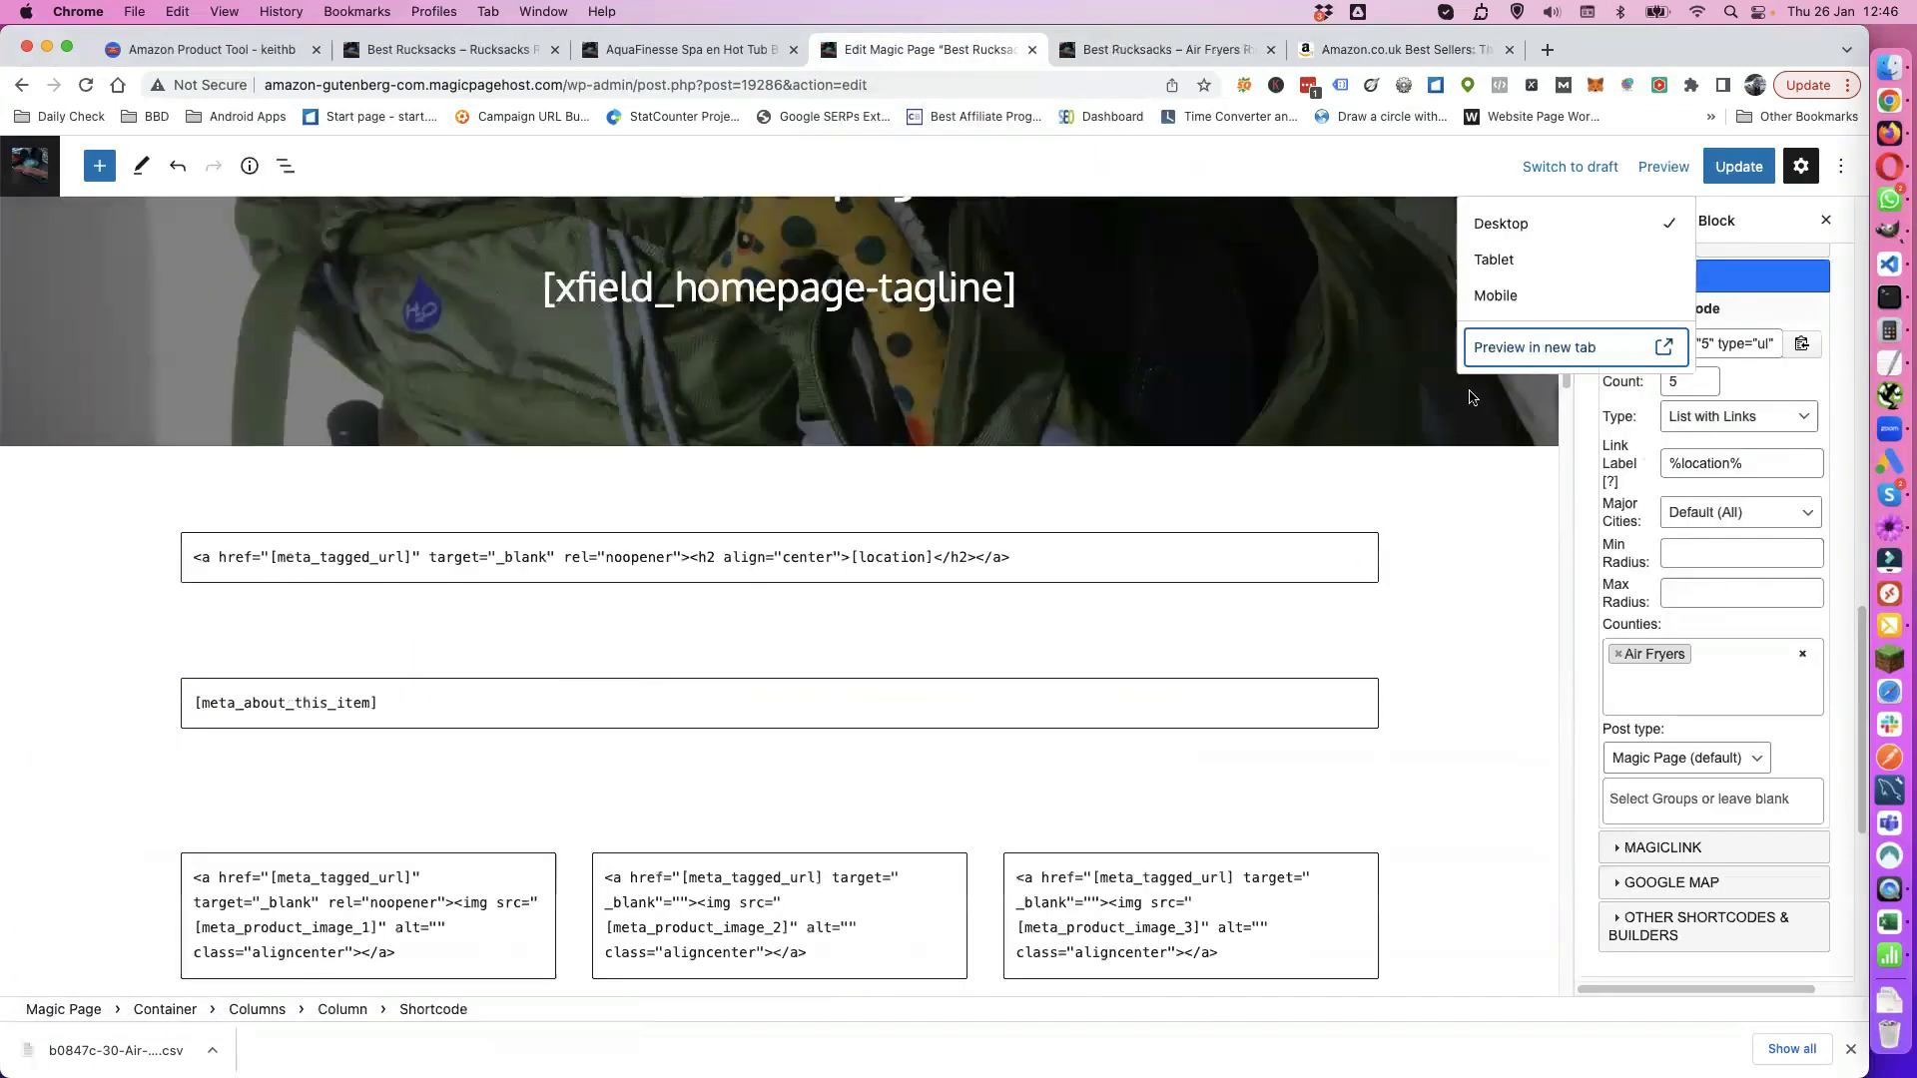
click(1796, 312)
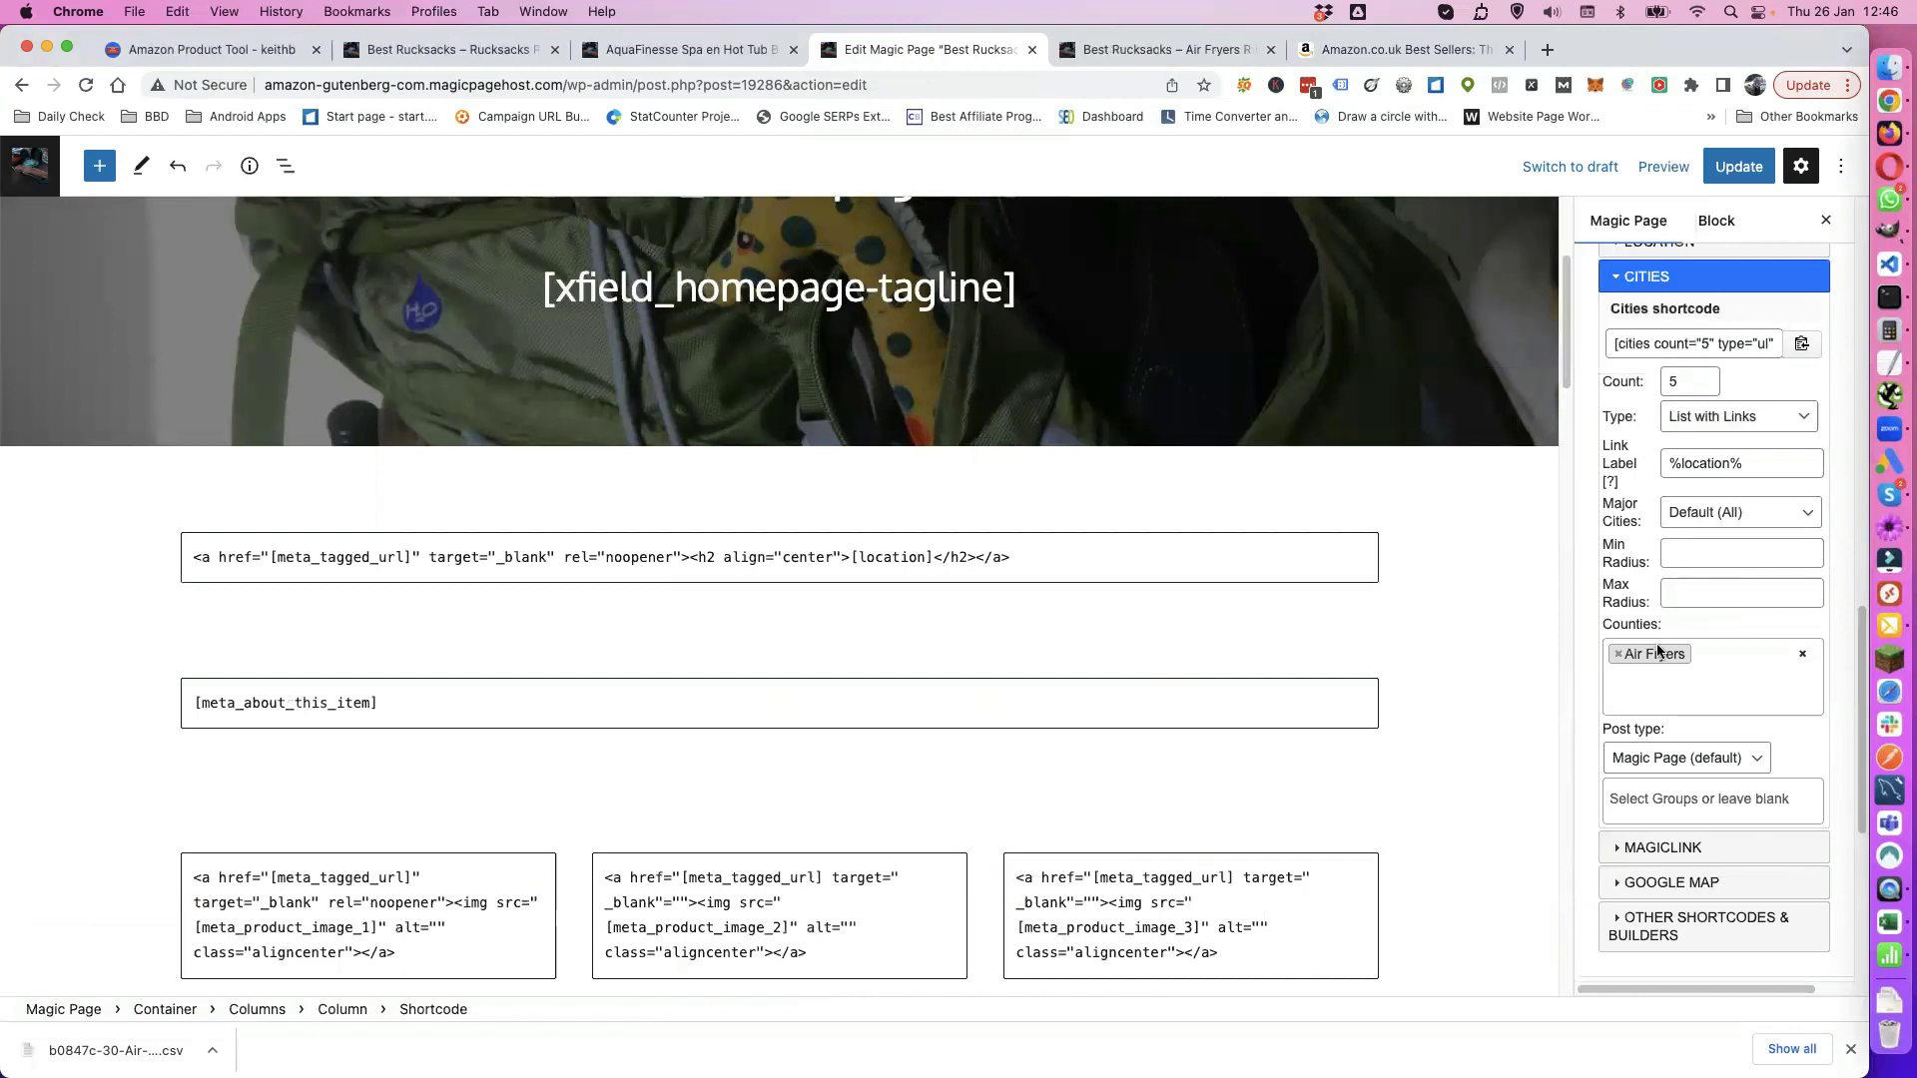
scroll(1658, 650, up, 10)
scroll(1667, 679, up, 5)
click(1655, 686)
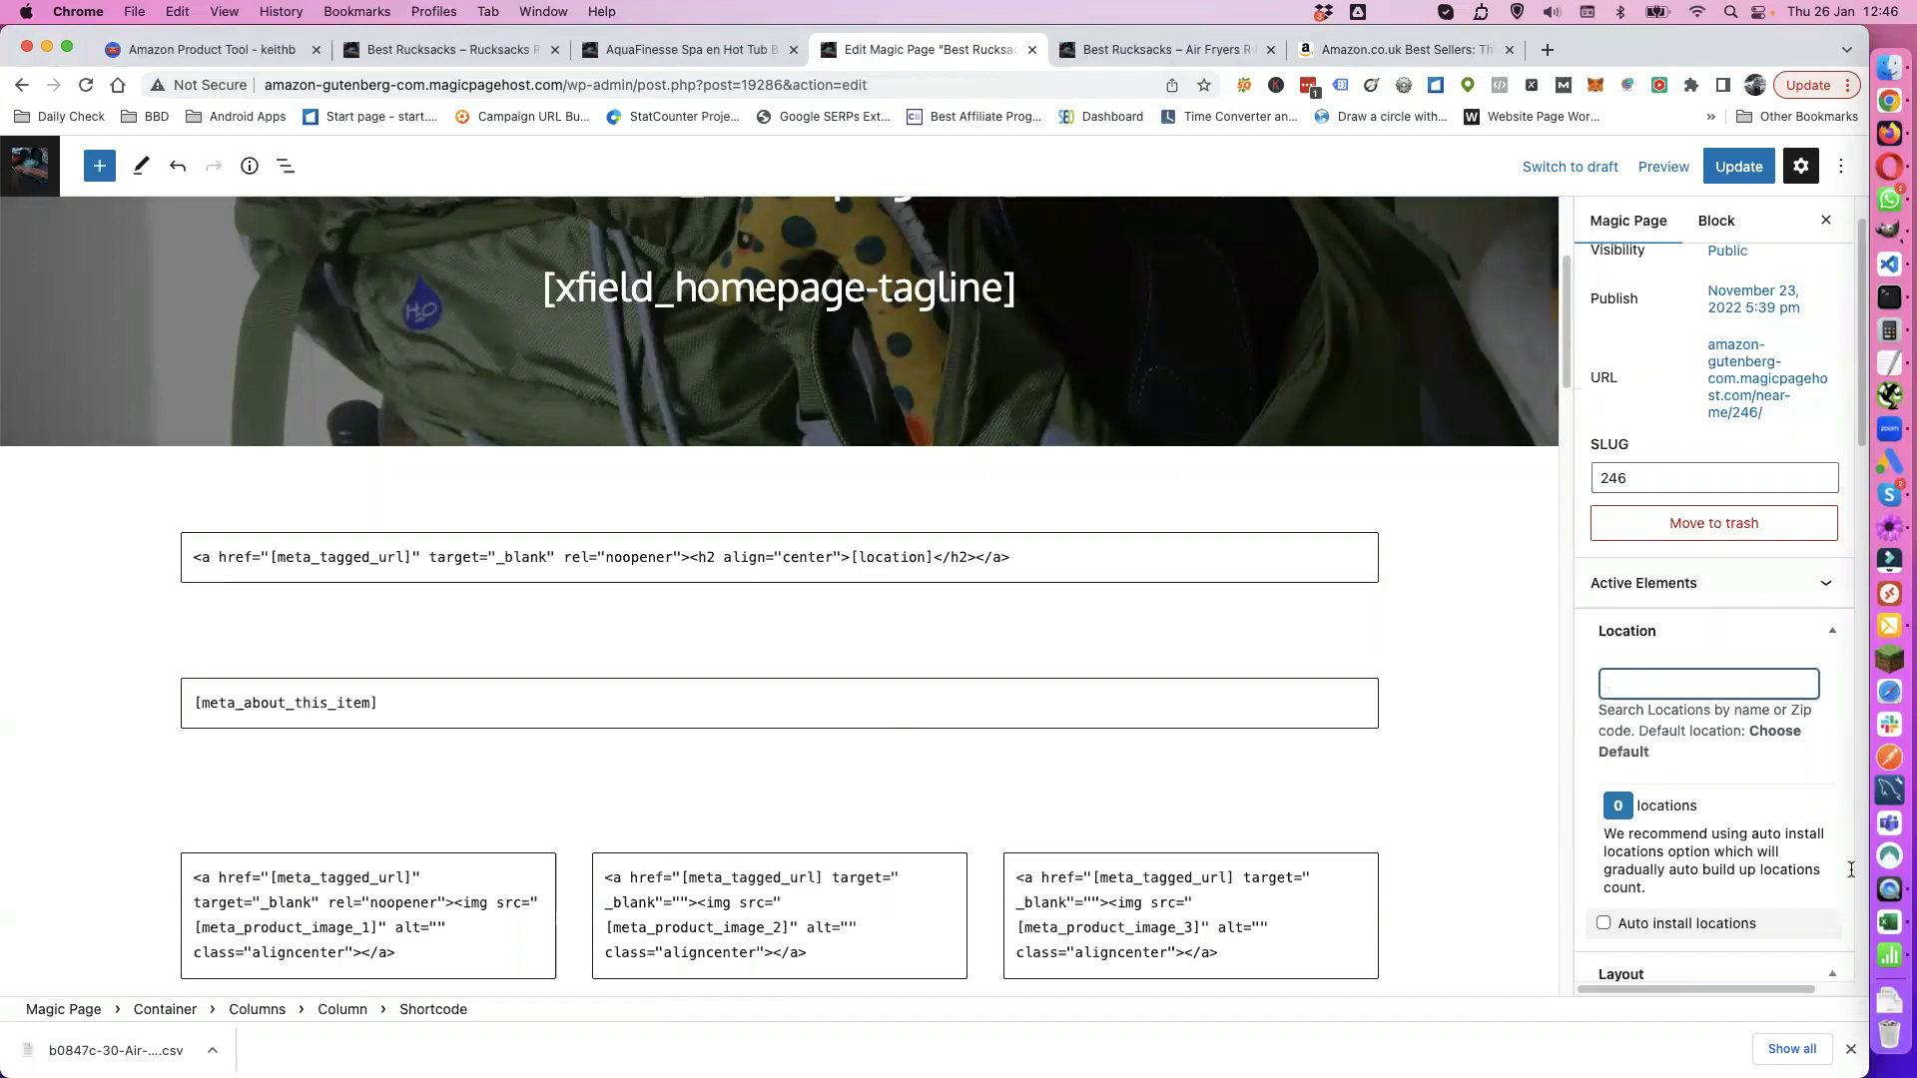
click(1890, 923)
scroll(739, 549, up, 6)
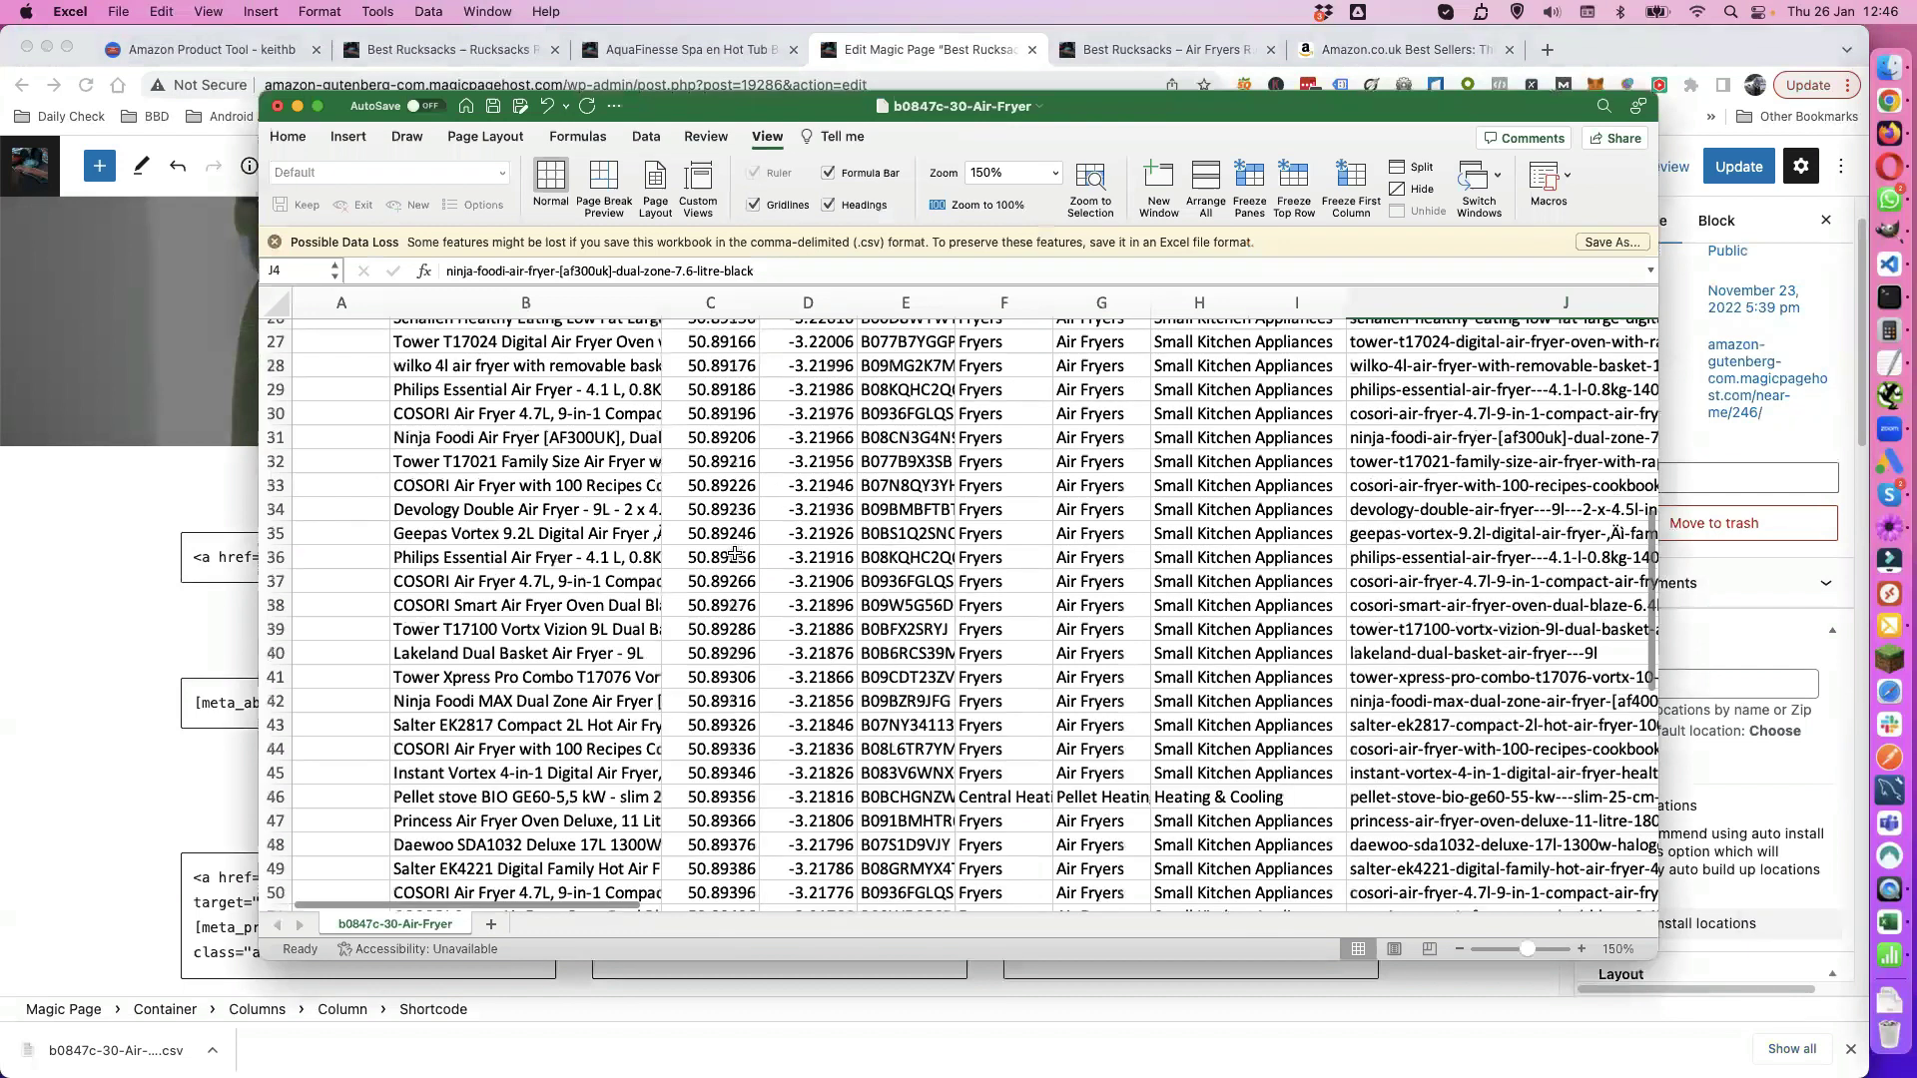
scroll(737, 550, up, 5)
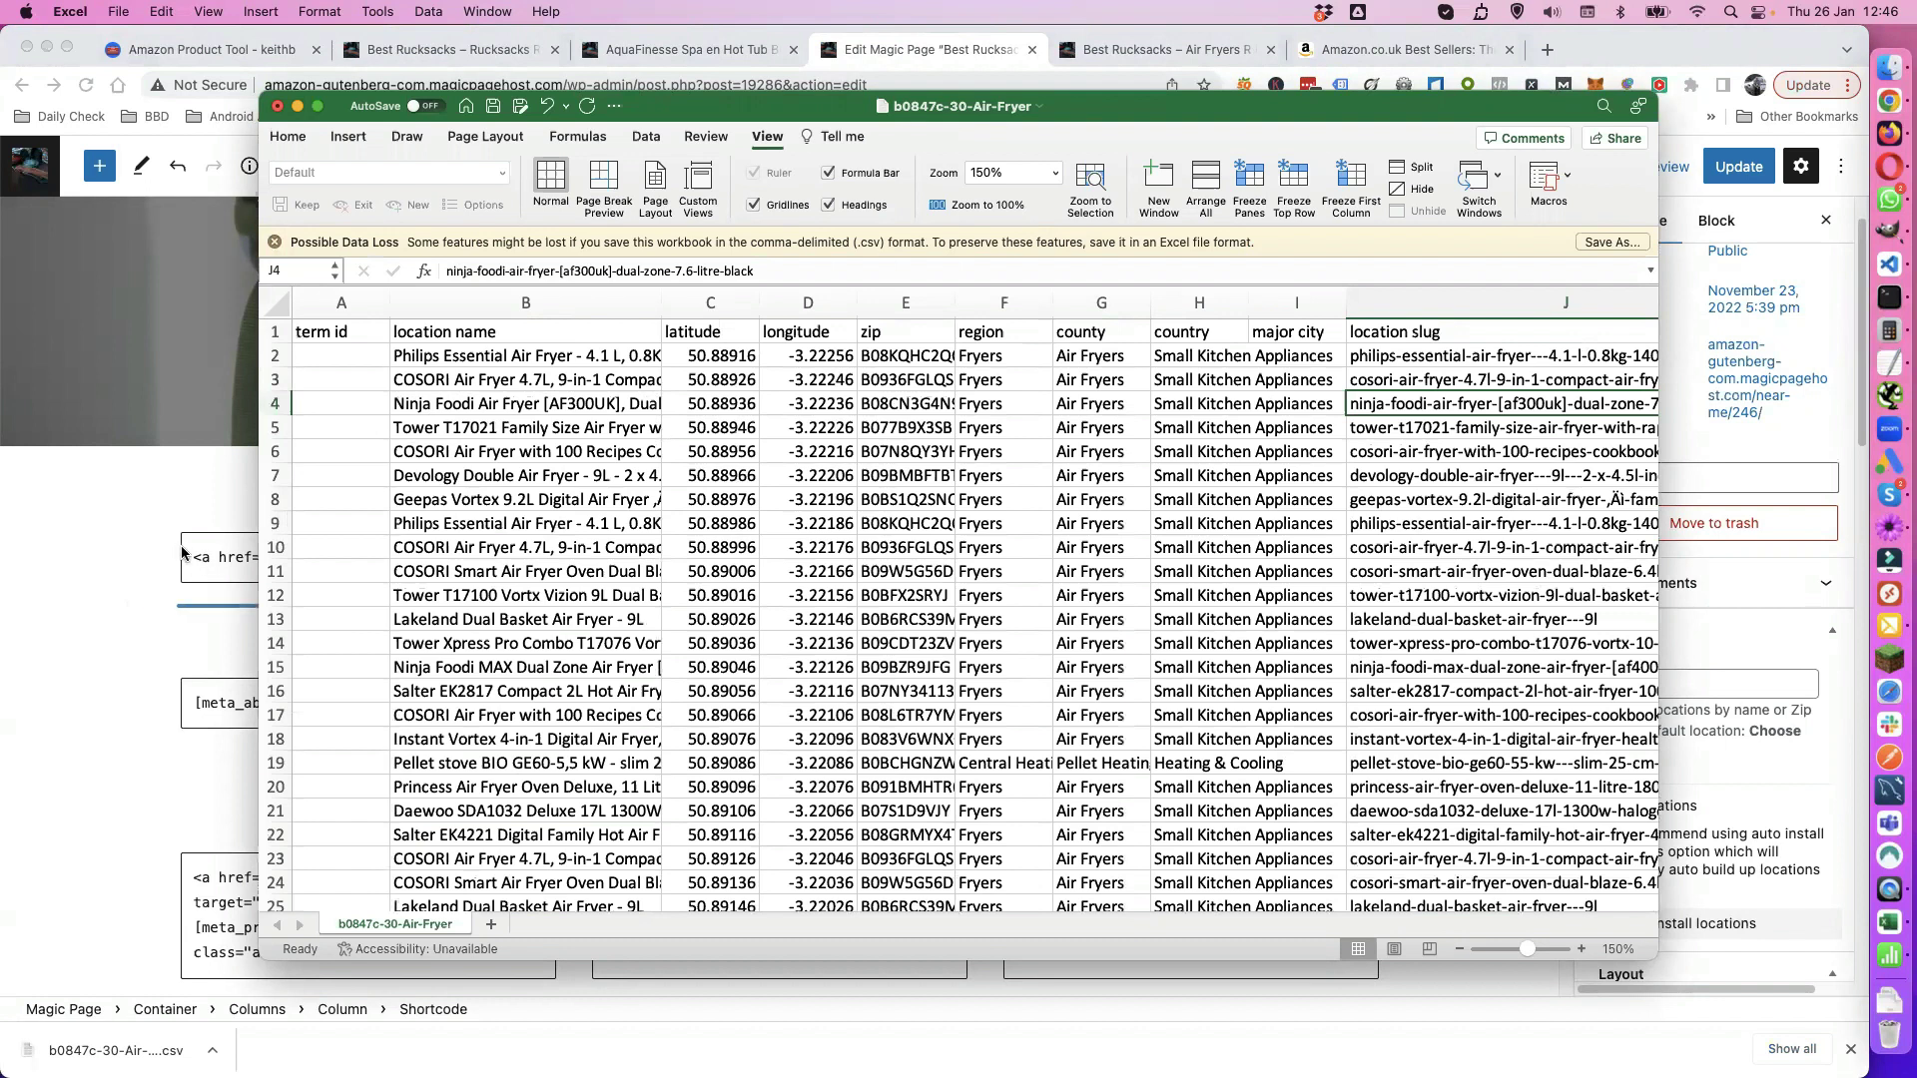
Step: Switch back to Chrome, search the locations for "phil", add the first Philips Essential Air Fryer 4.1 L result and update the Magic Page
click(134, 551)
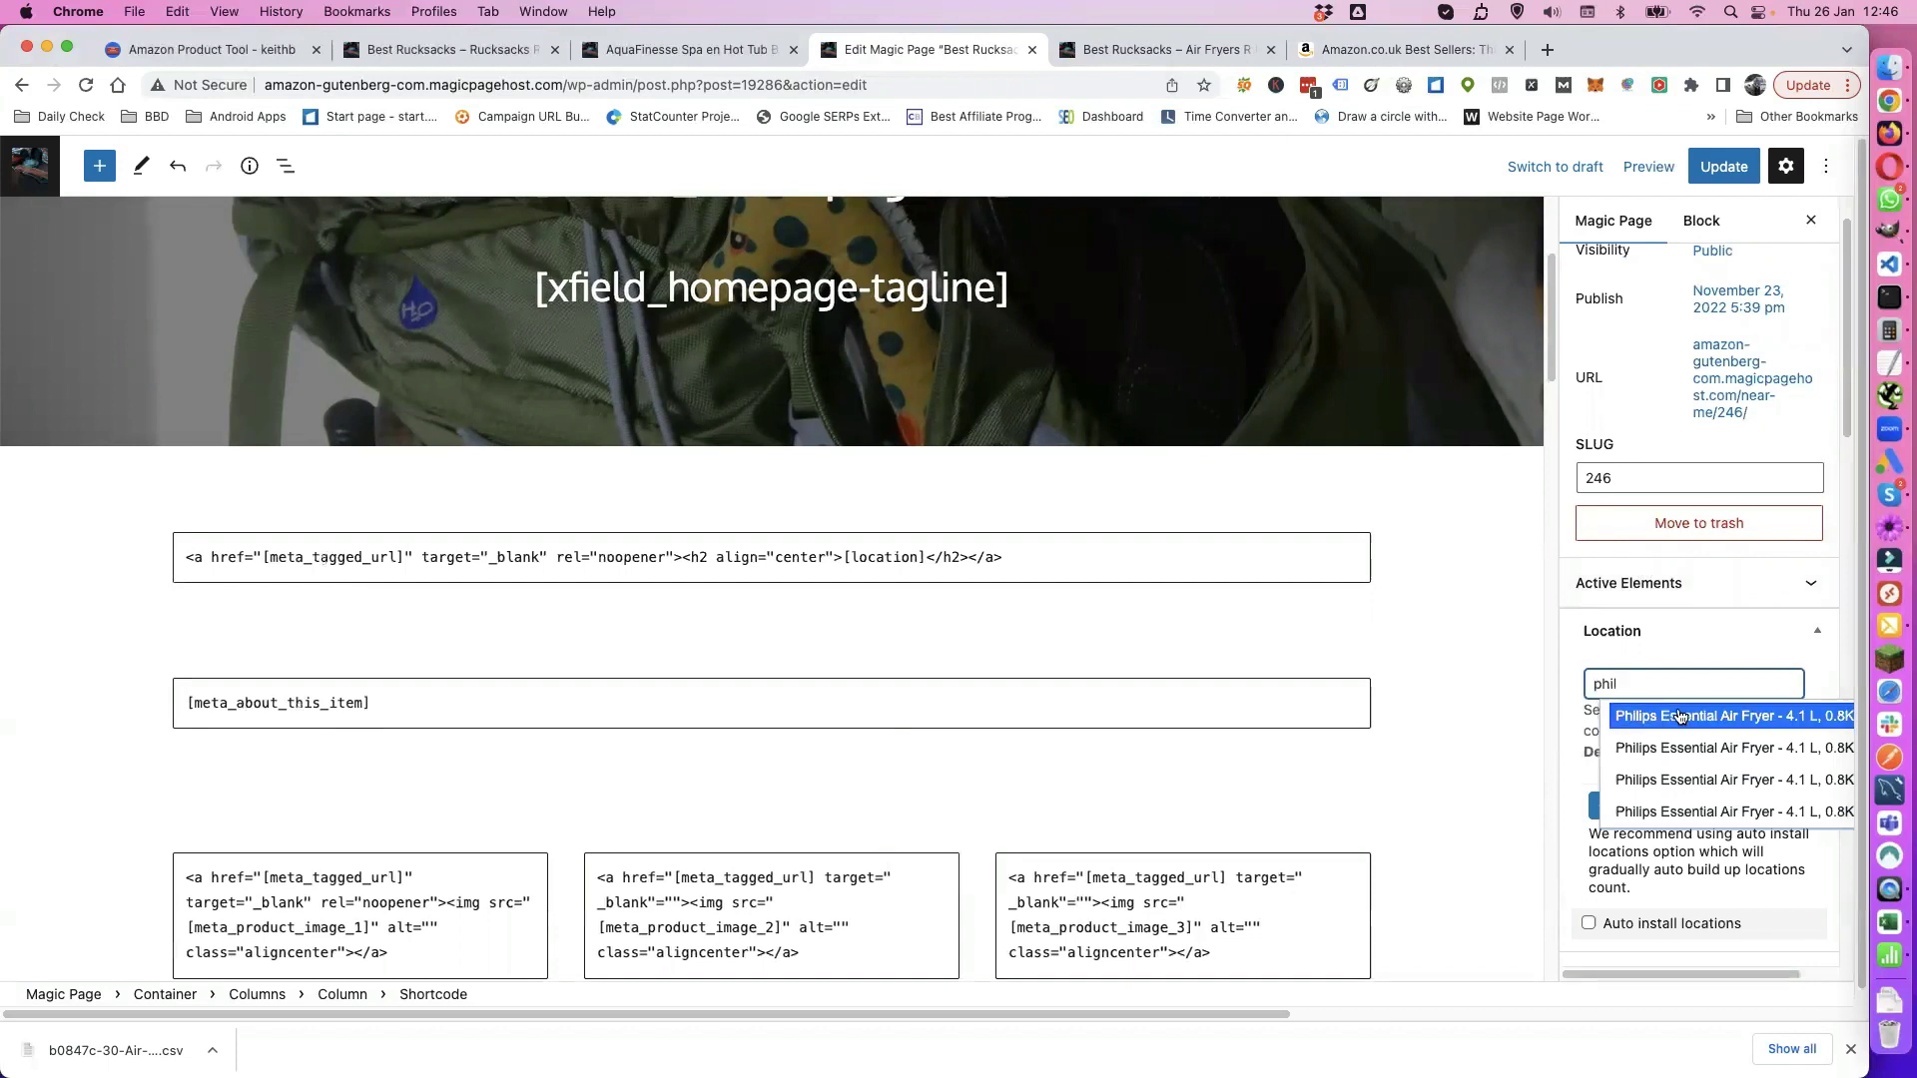
click(1671, 715)
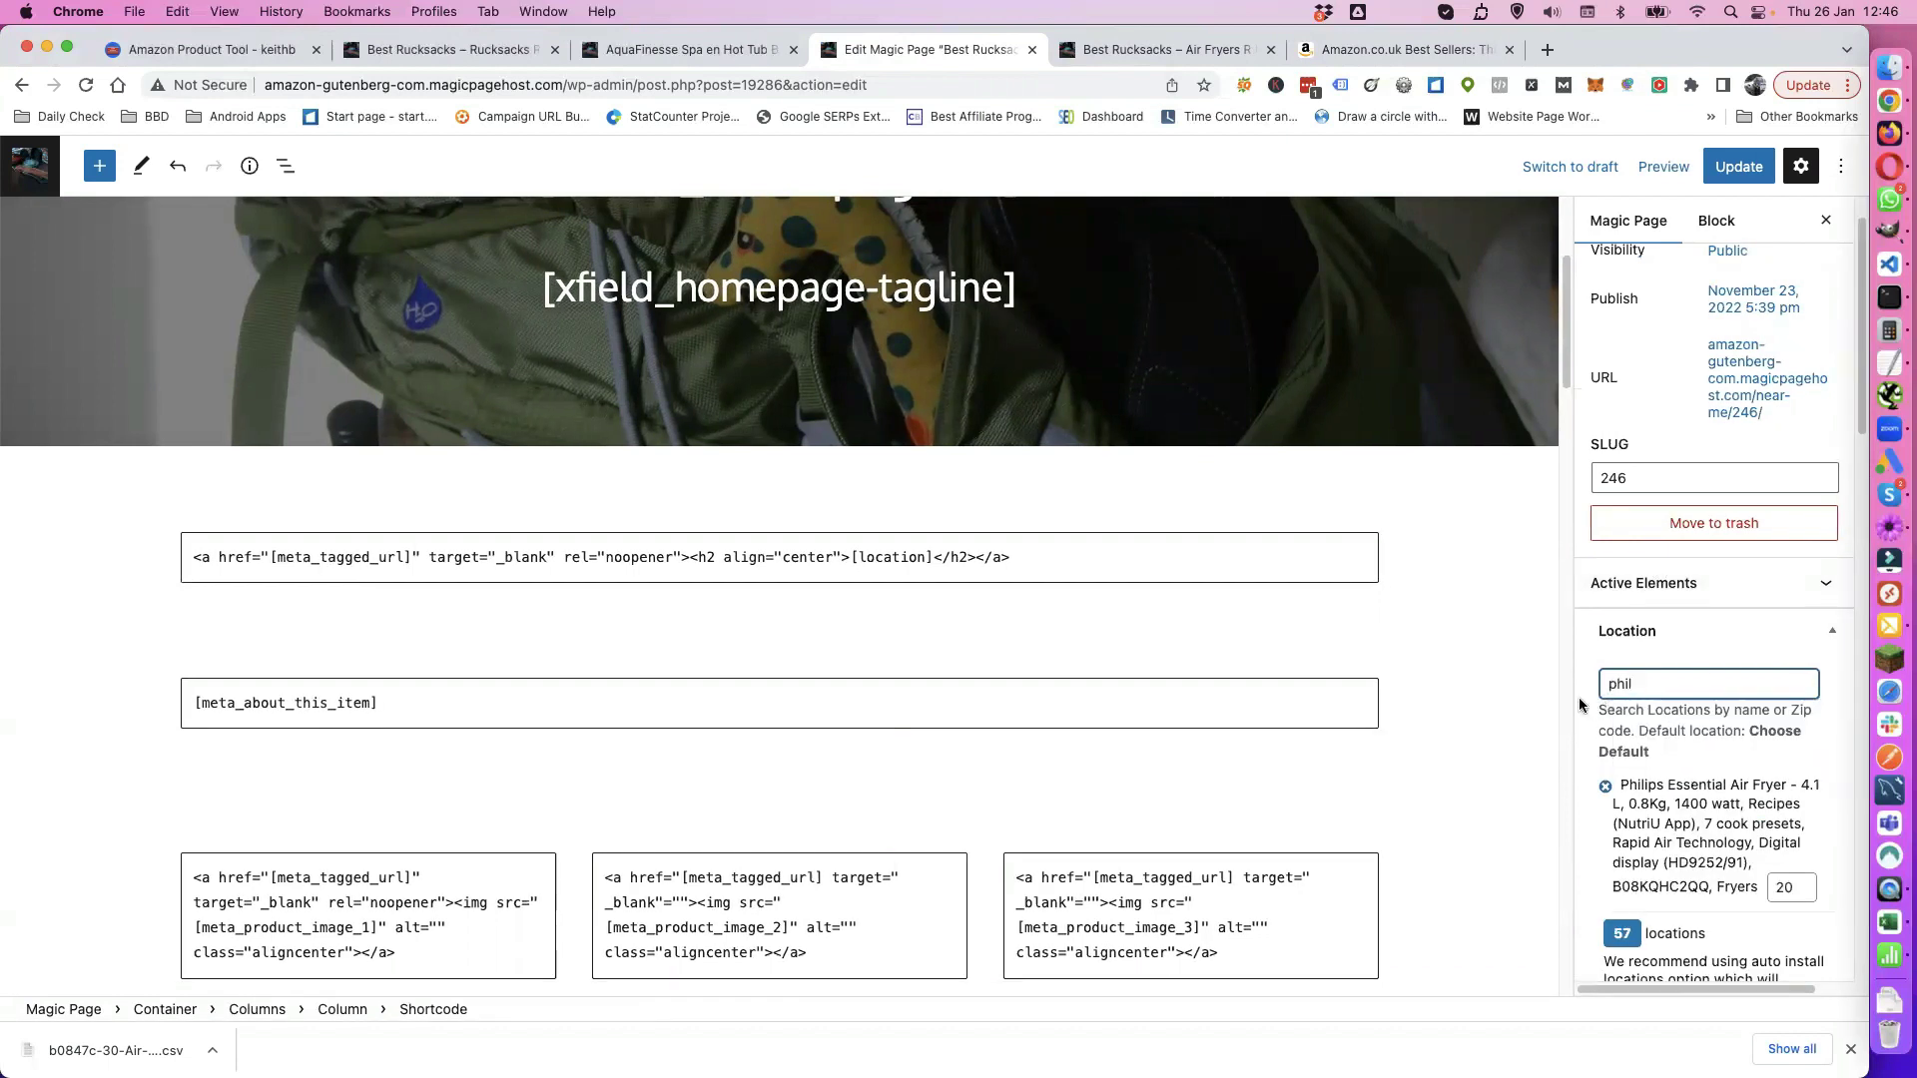
scroll(1582, 703, down, 5)
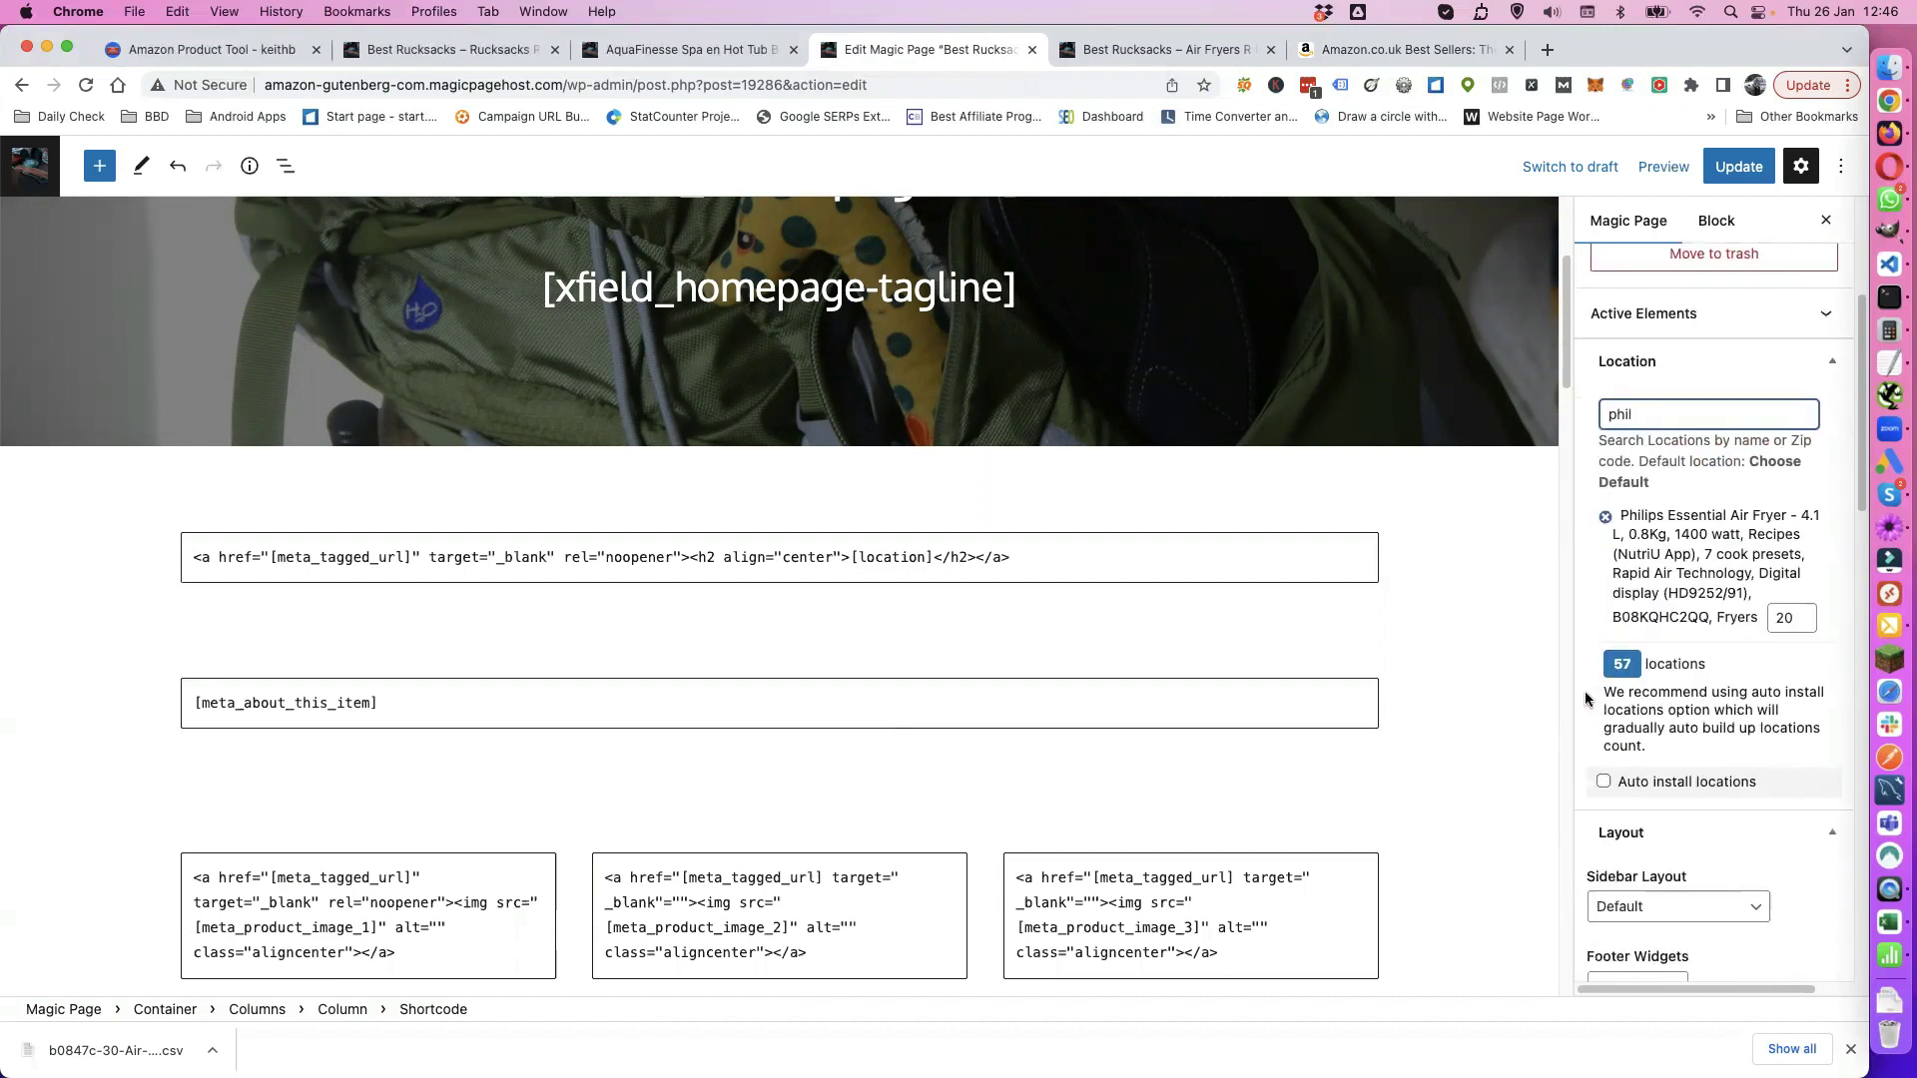
click(1736, 170)
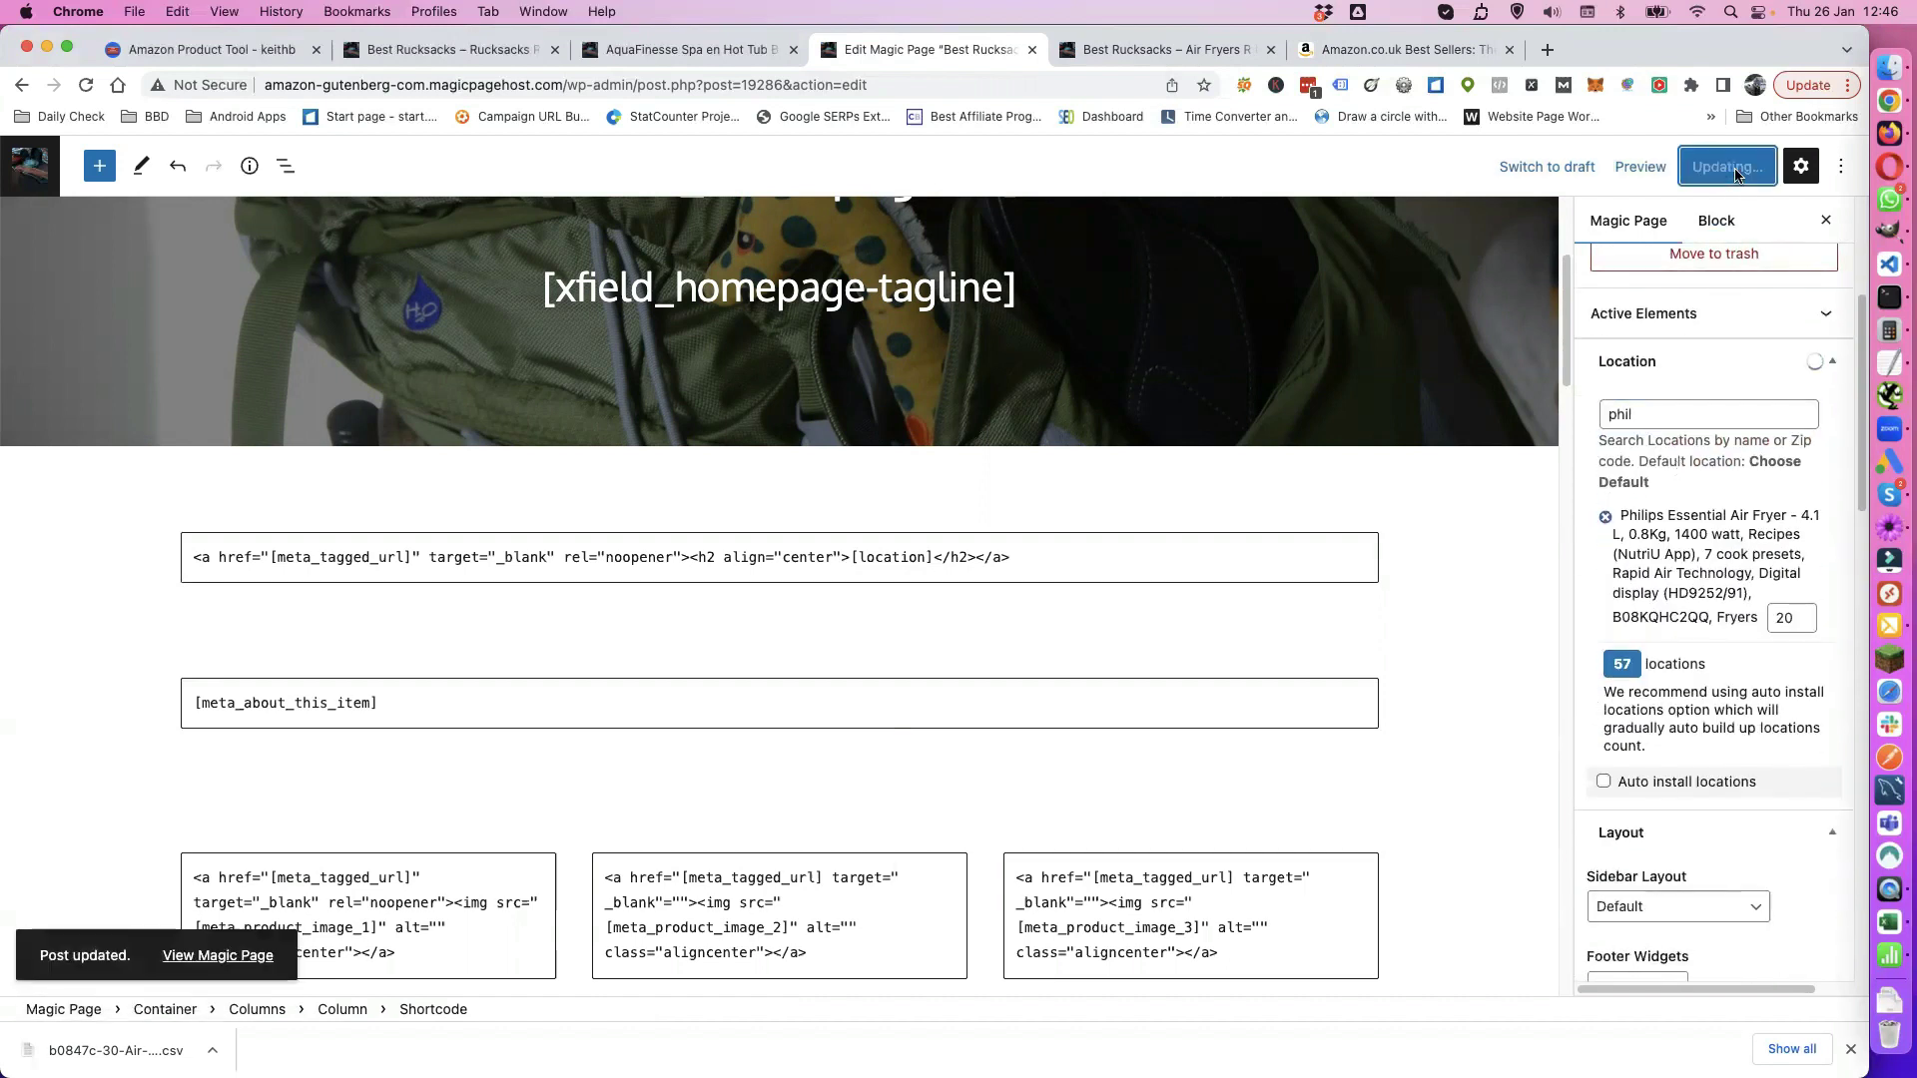
Step: Preview the Magic Page in a new tab and review the product details, images and related-product lists
scroll(1250, 587, up, 5)
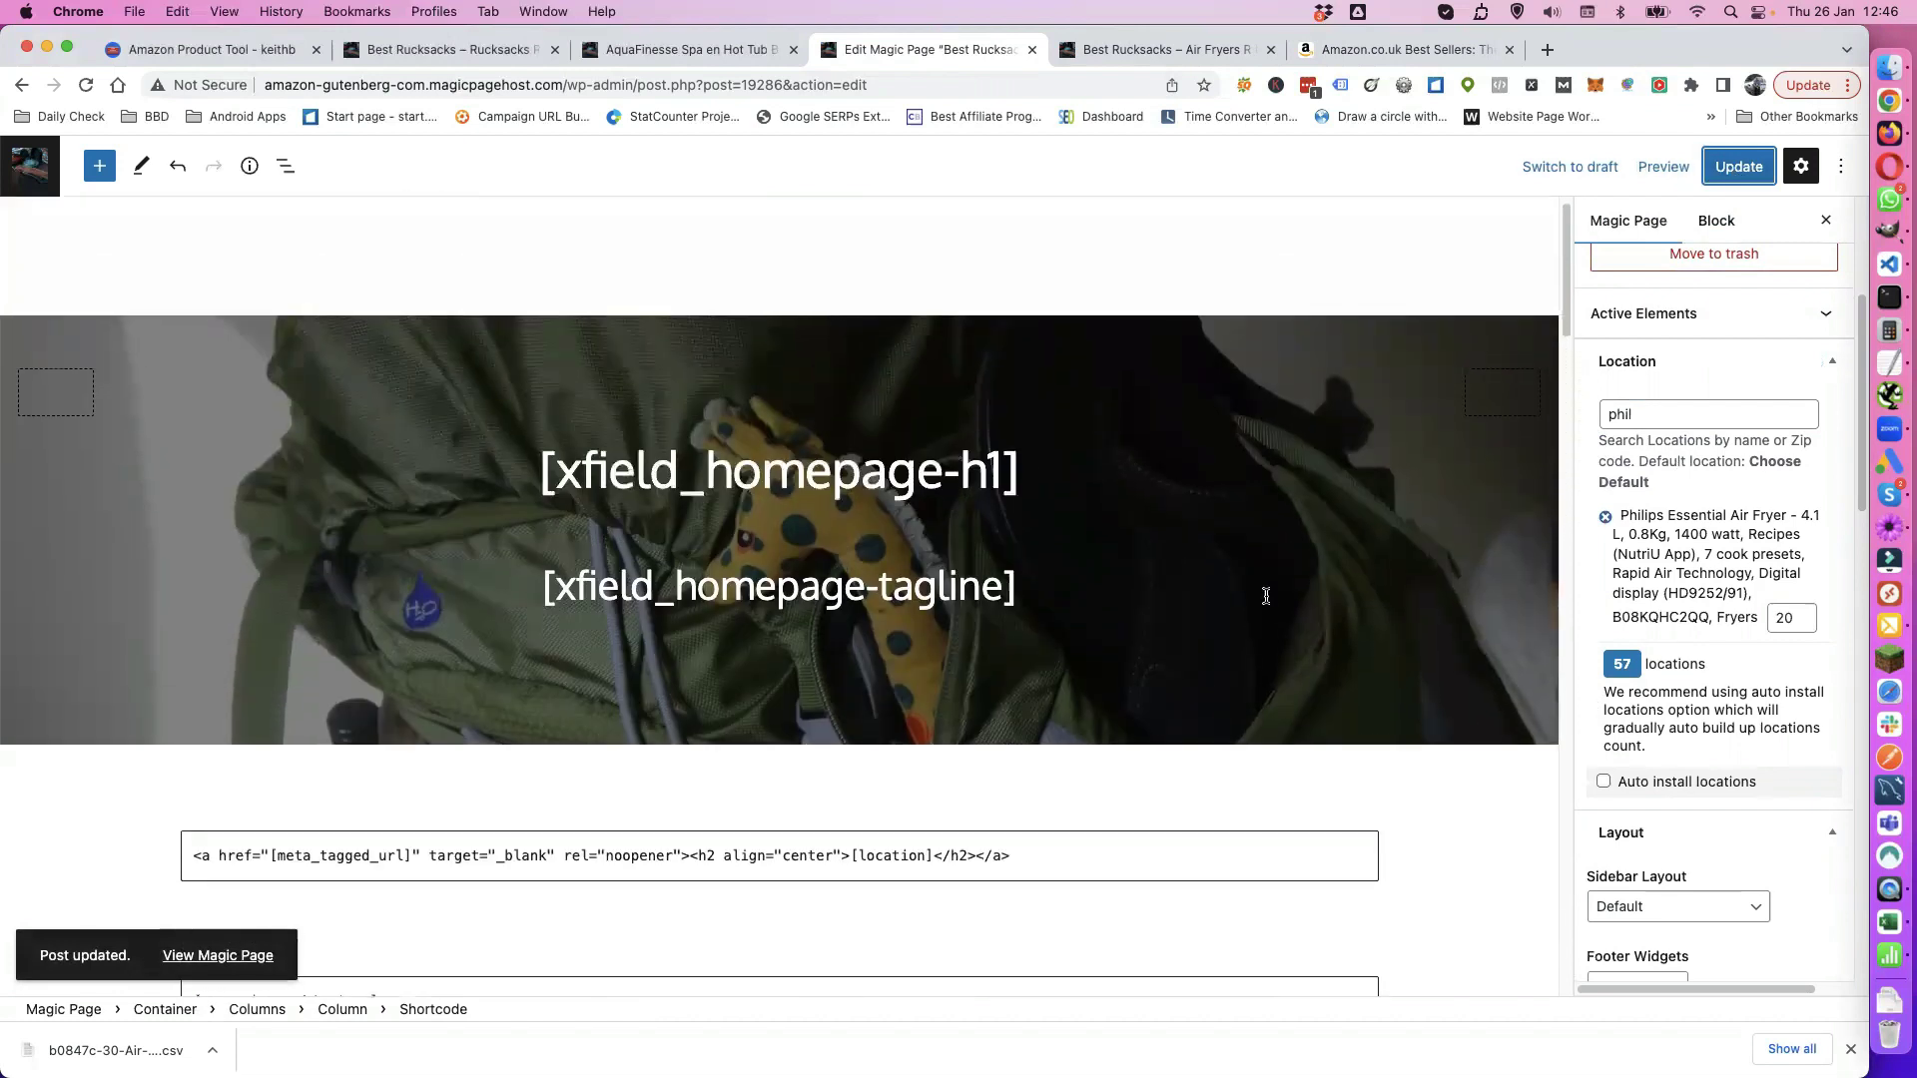
click(1657, 168)
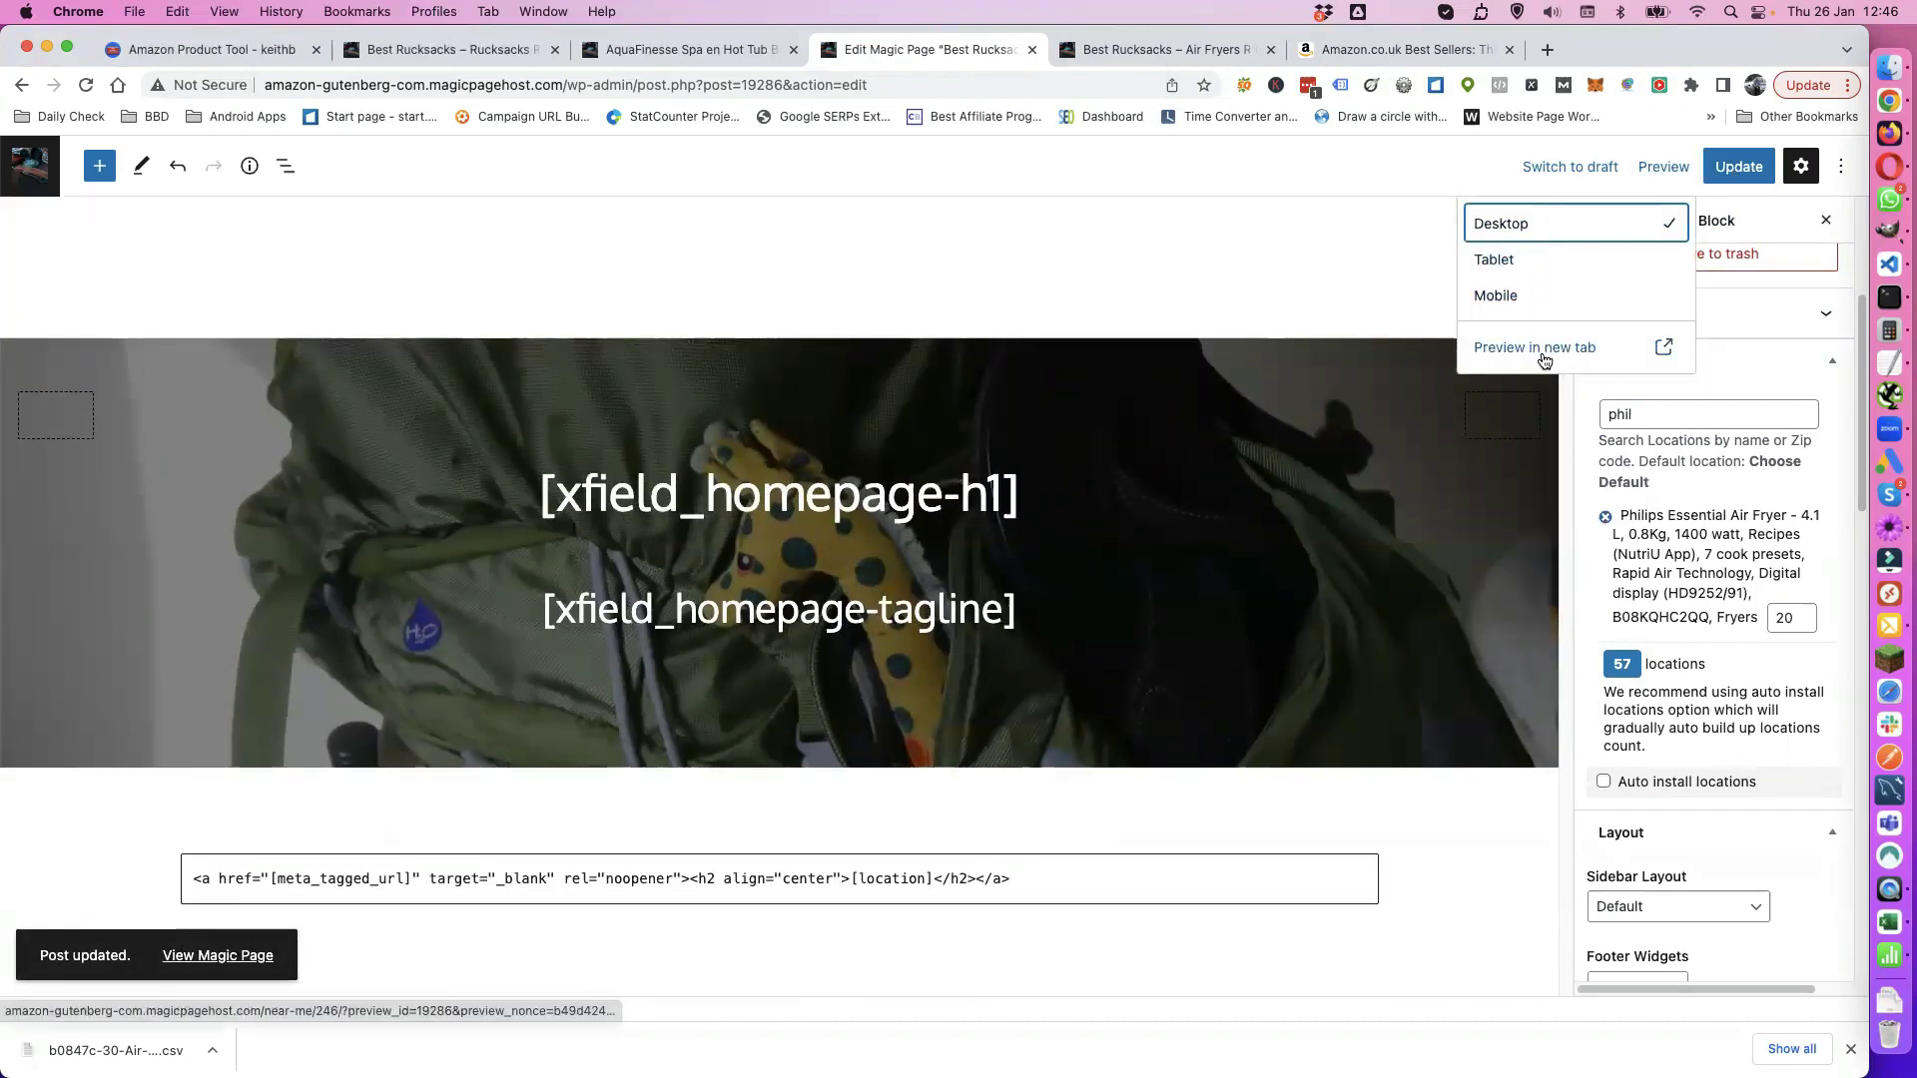
click(1545, 360)
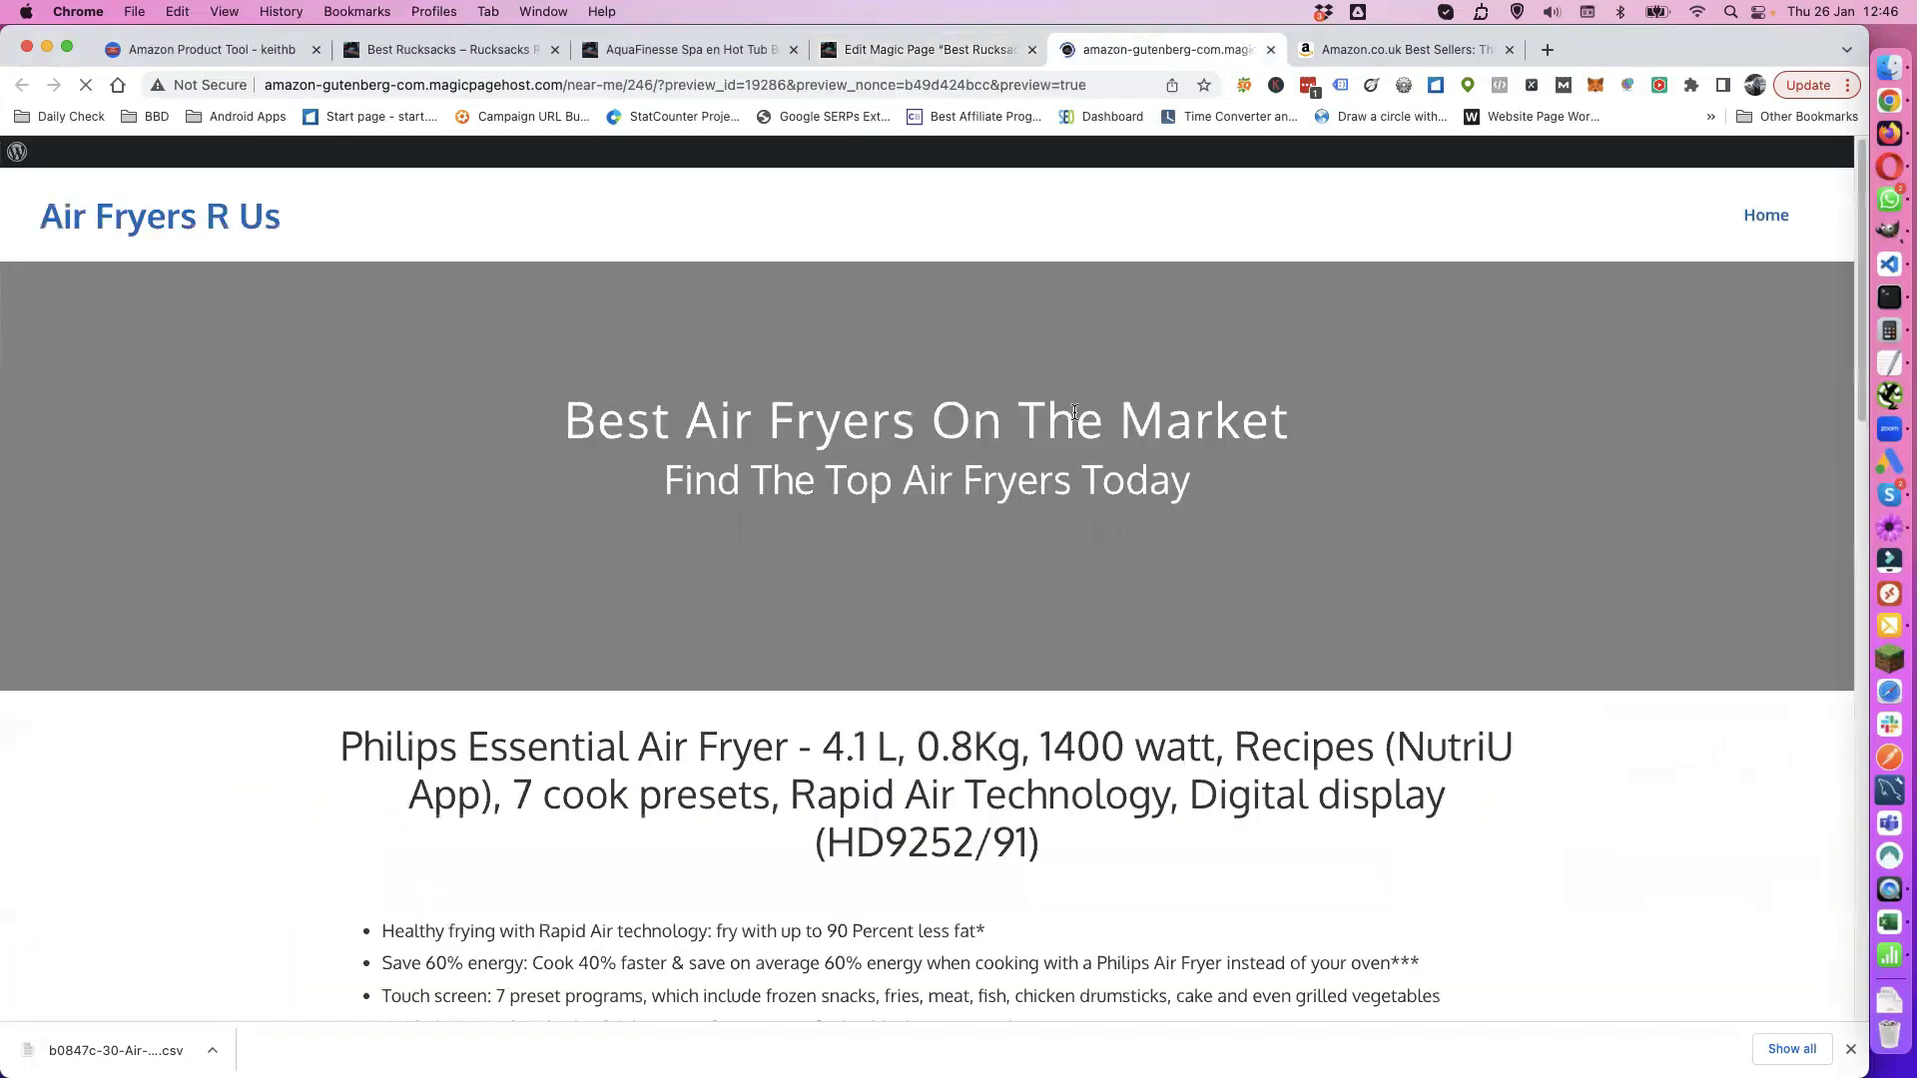
scroll(662, 604, down, 3)
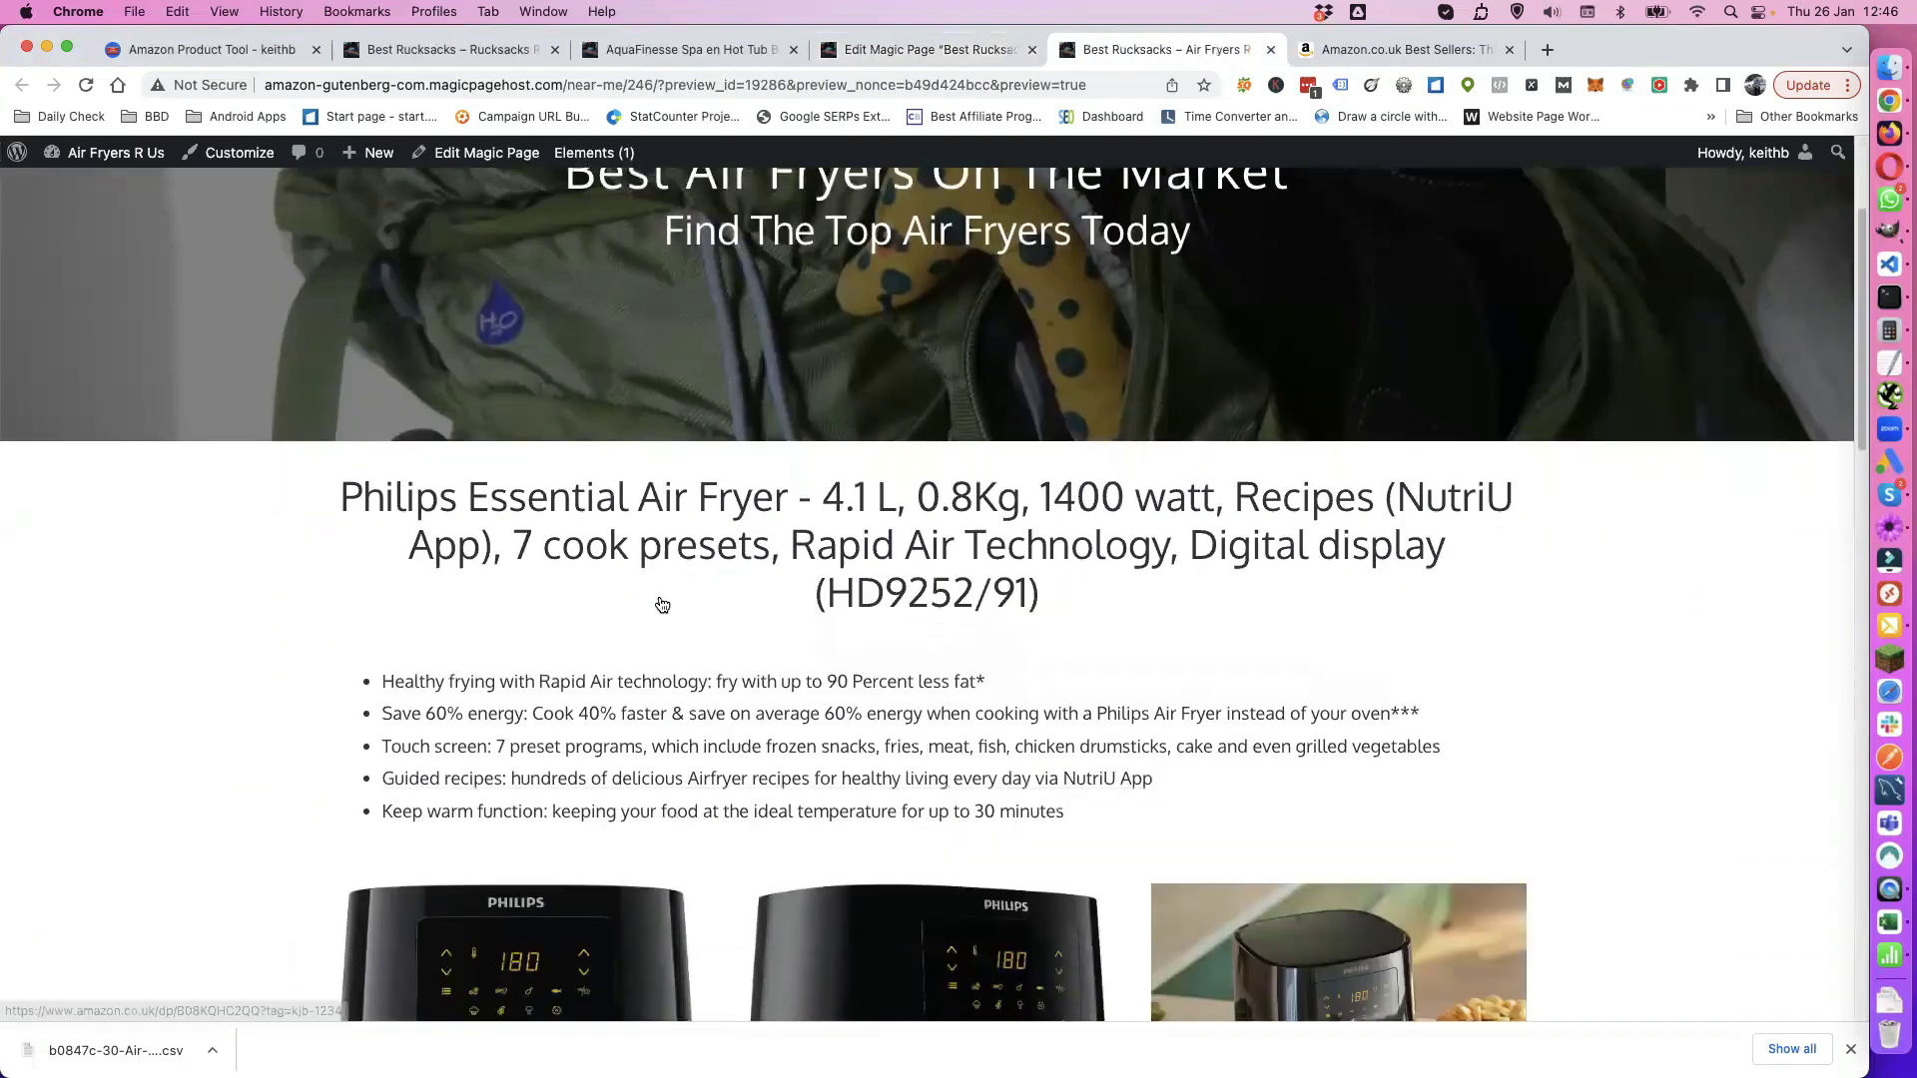
scroll(662, 604, down, 10)
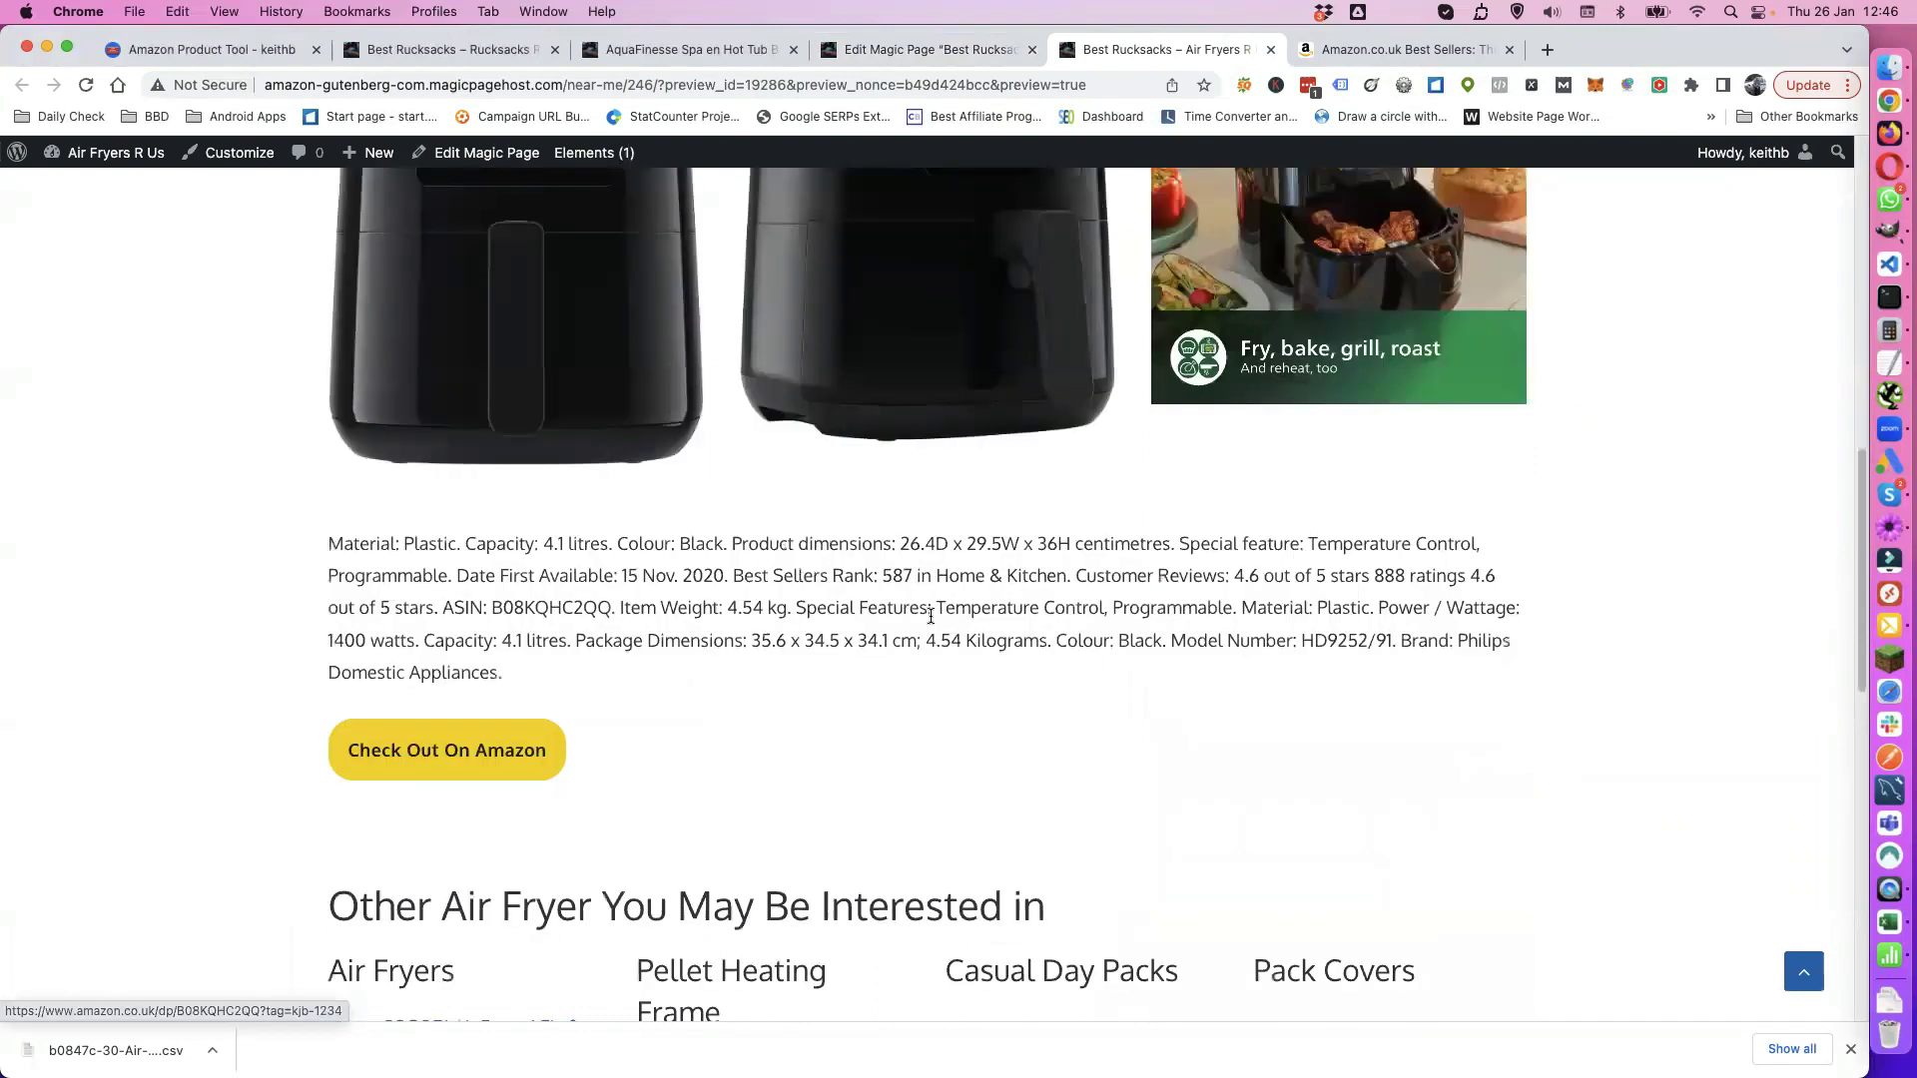
scroll(430, 629, down, 5)
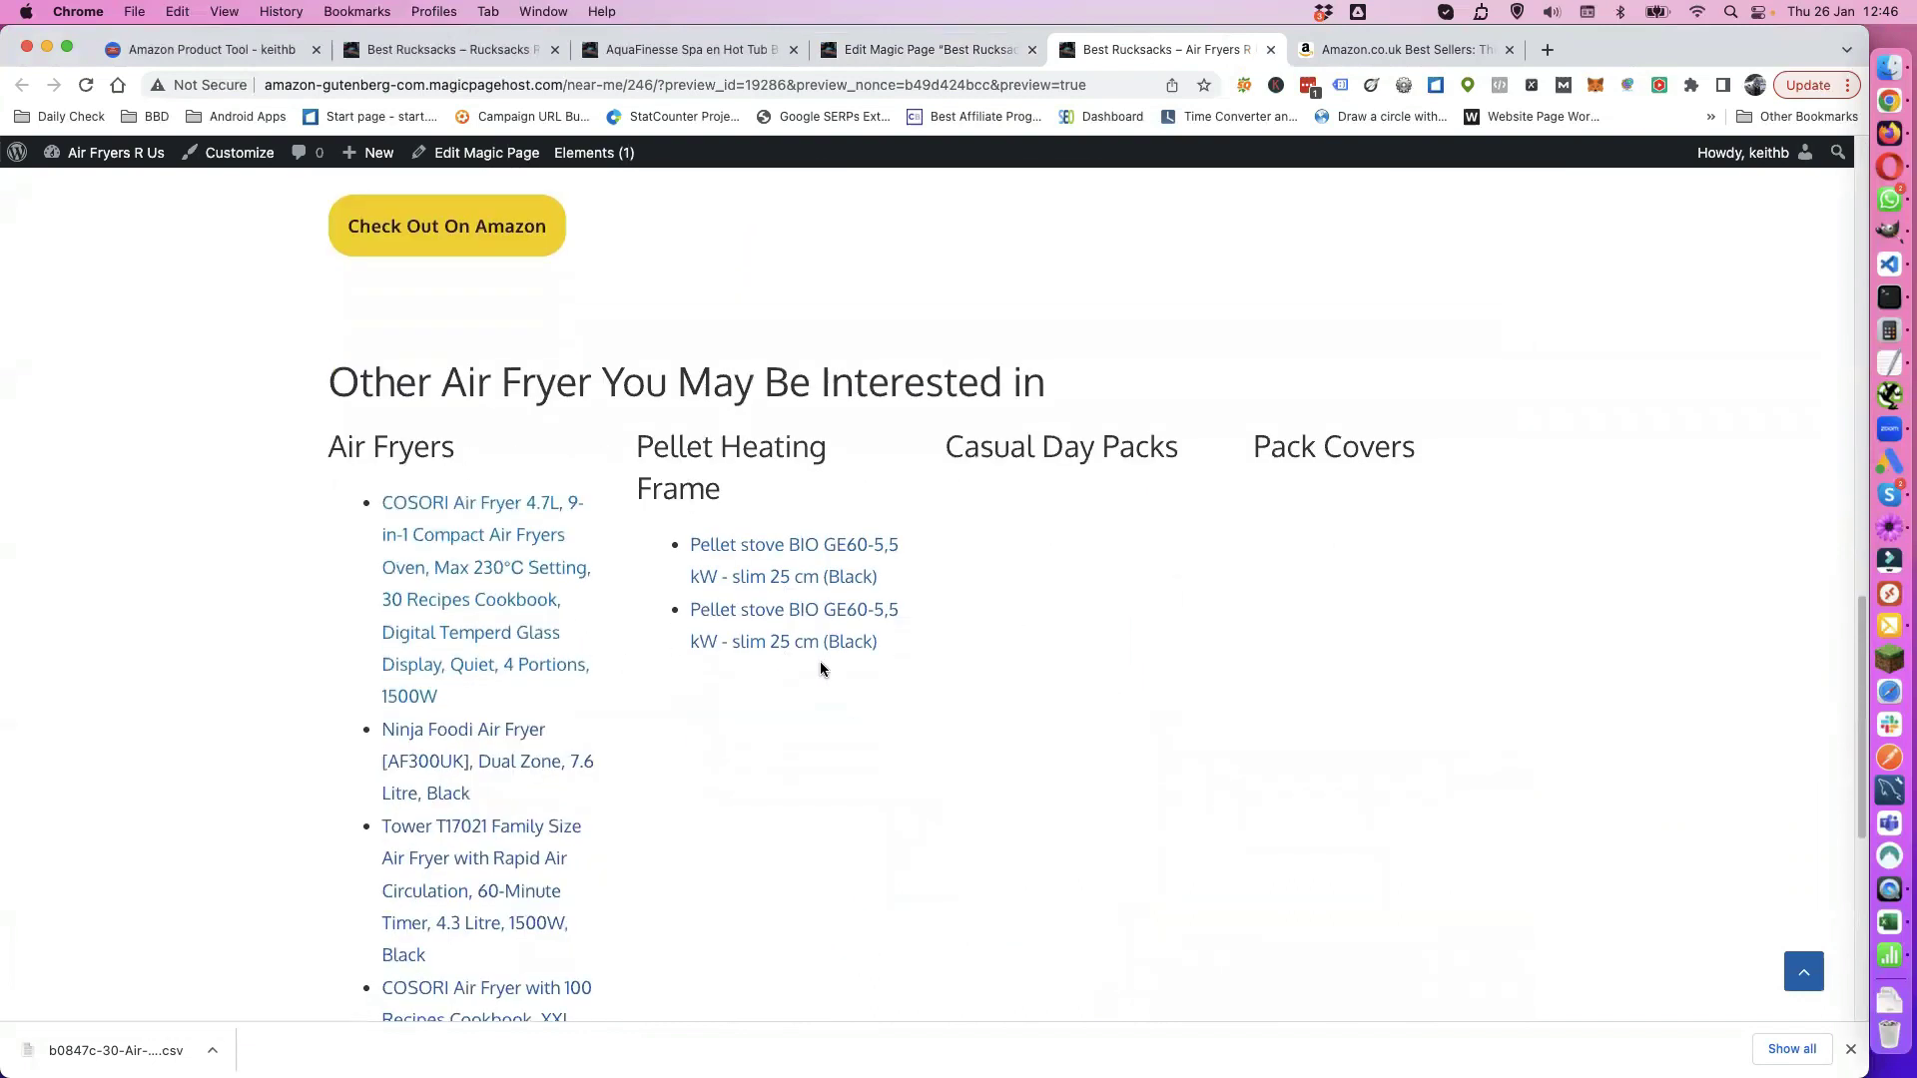
scroll(559, 631, down, 5)
scroll(531, 659, up, 20)
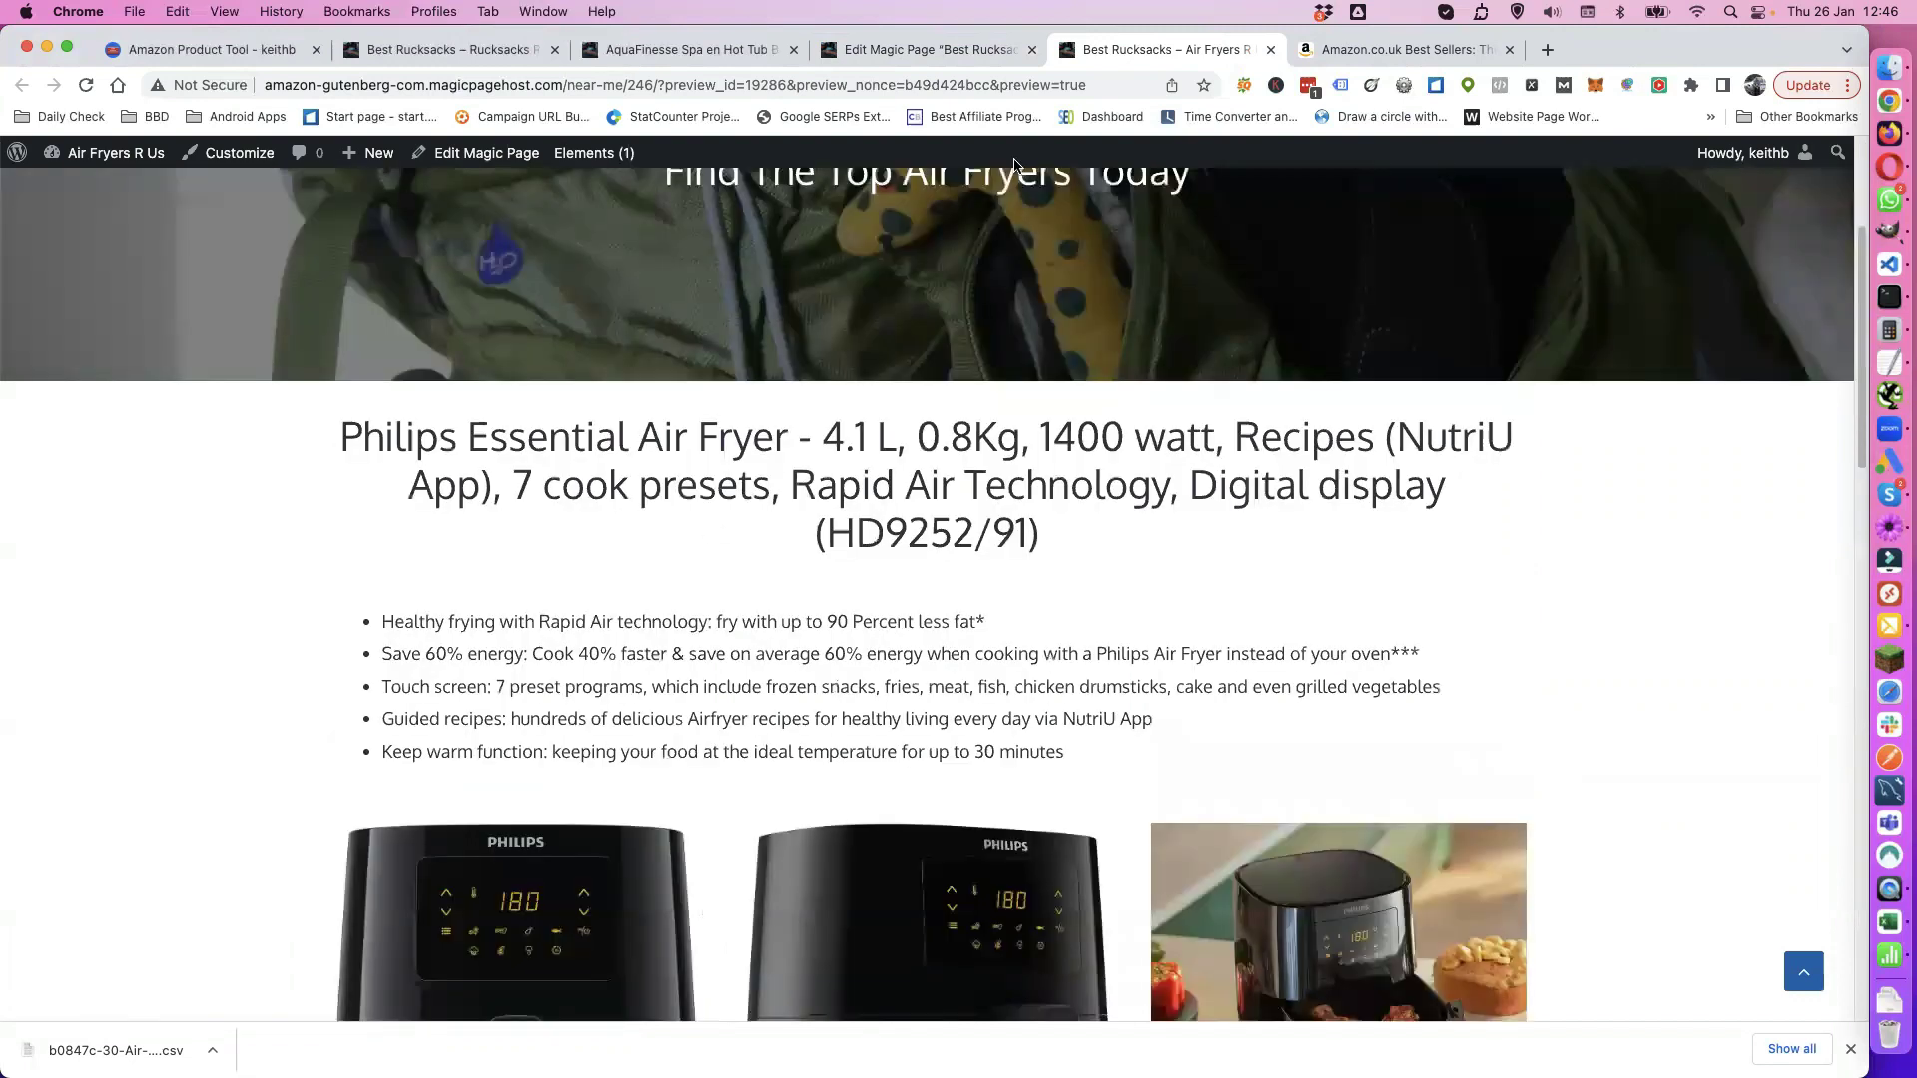
Step: Leave the editor for the Magic Page list, and open the site's home page from the preview to review its content
click(958, 50)
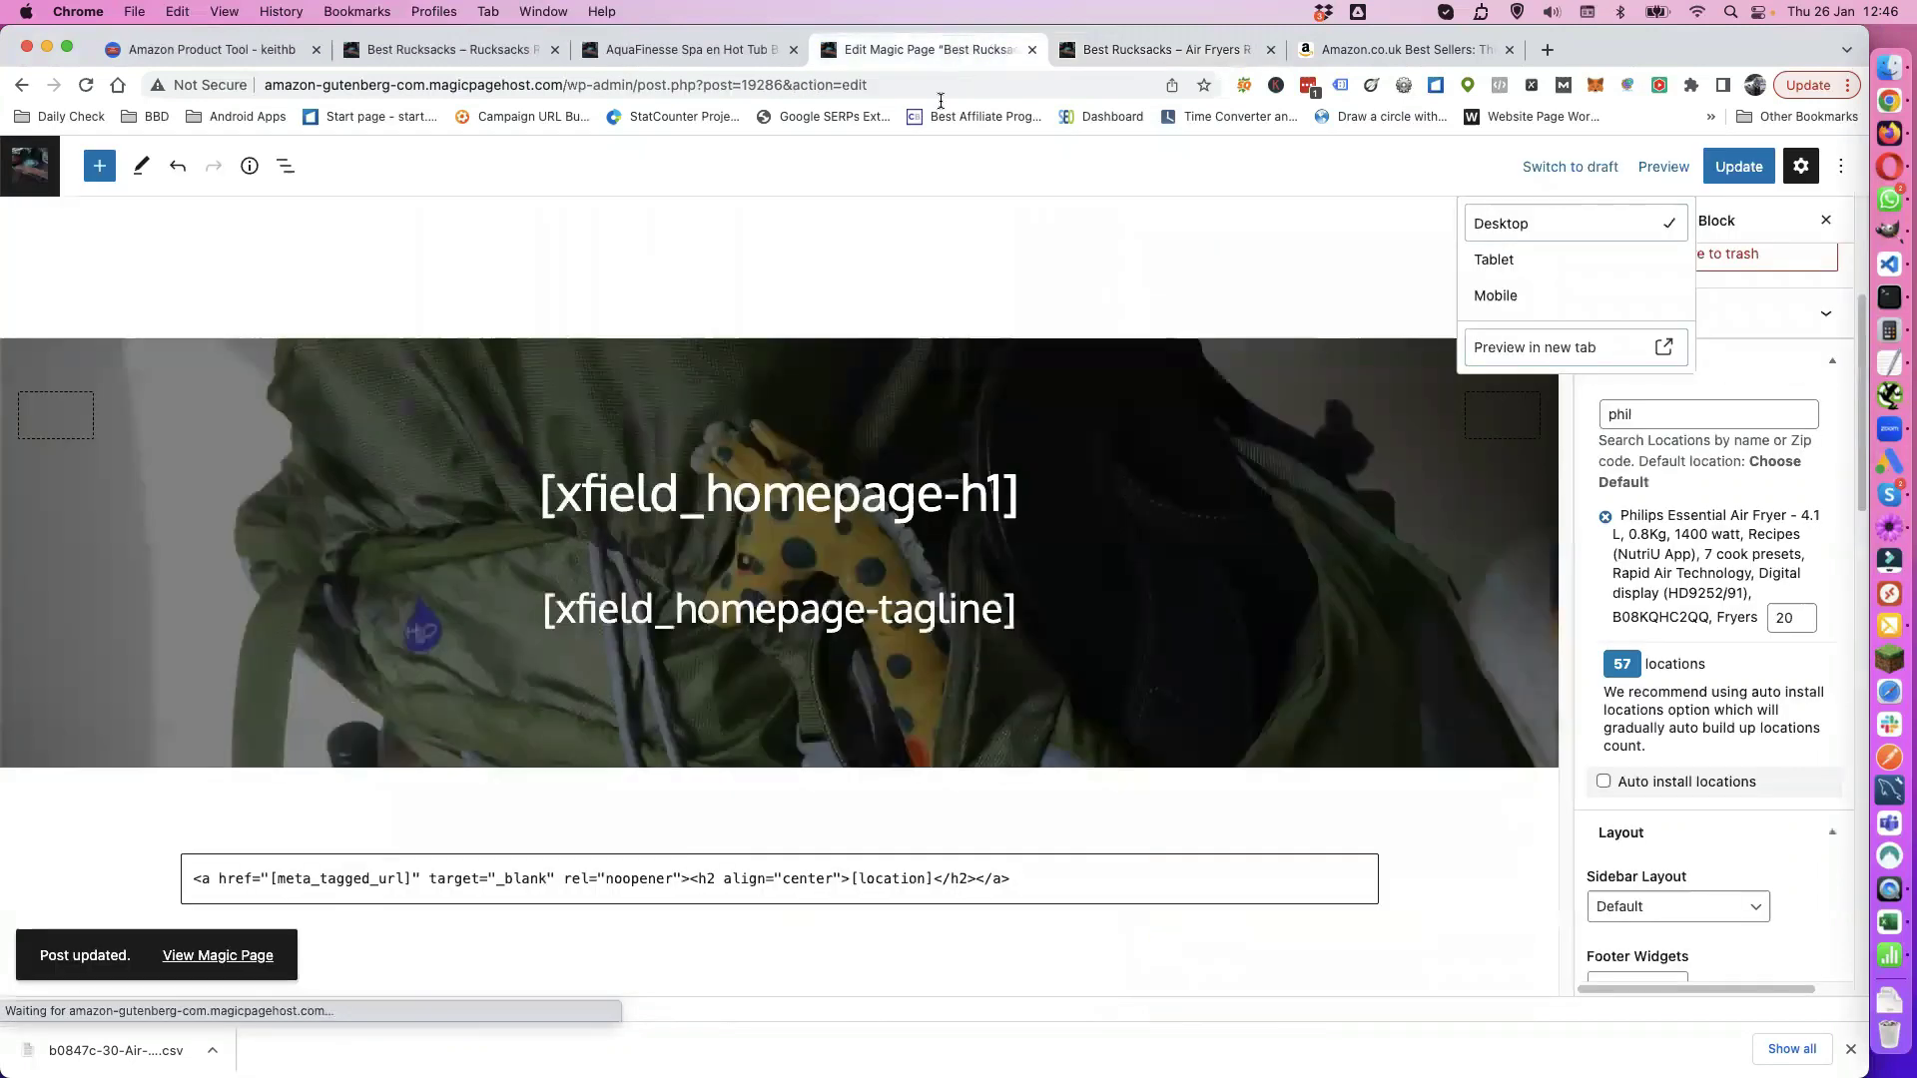
click(29, 173)
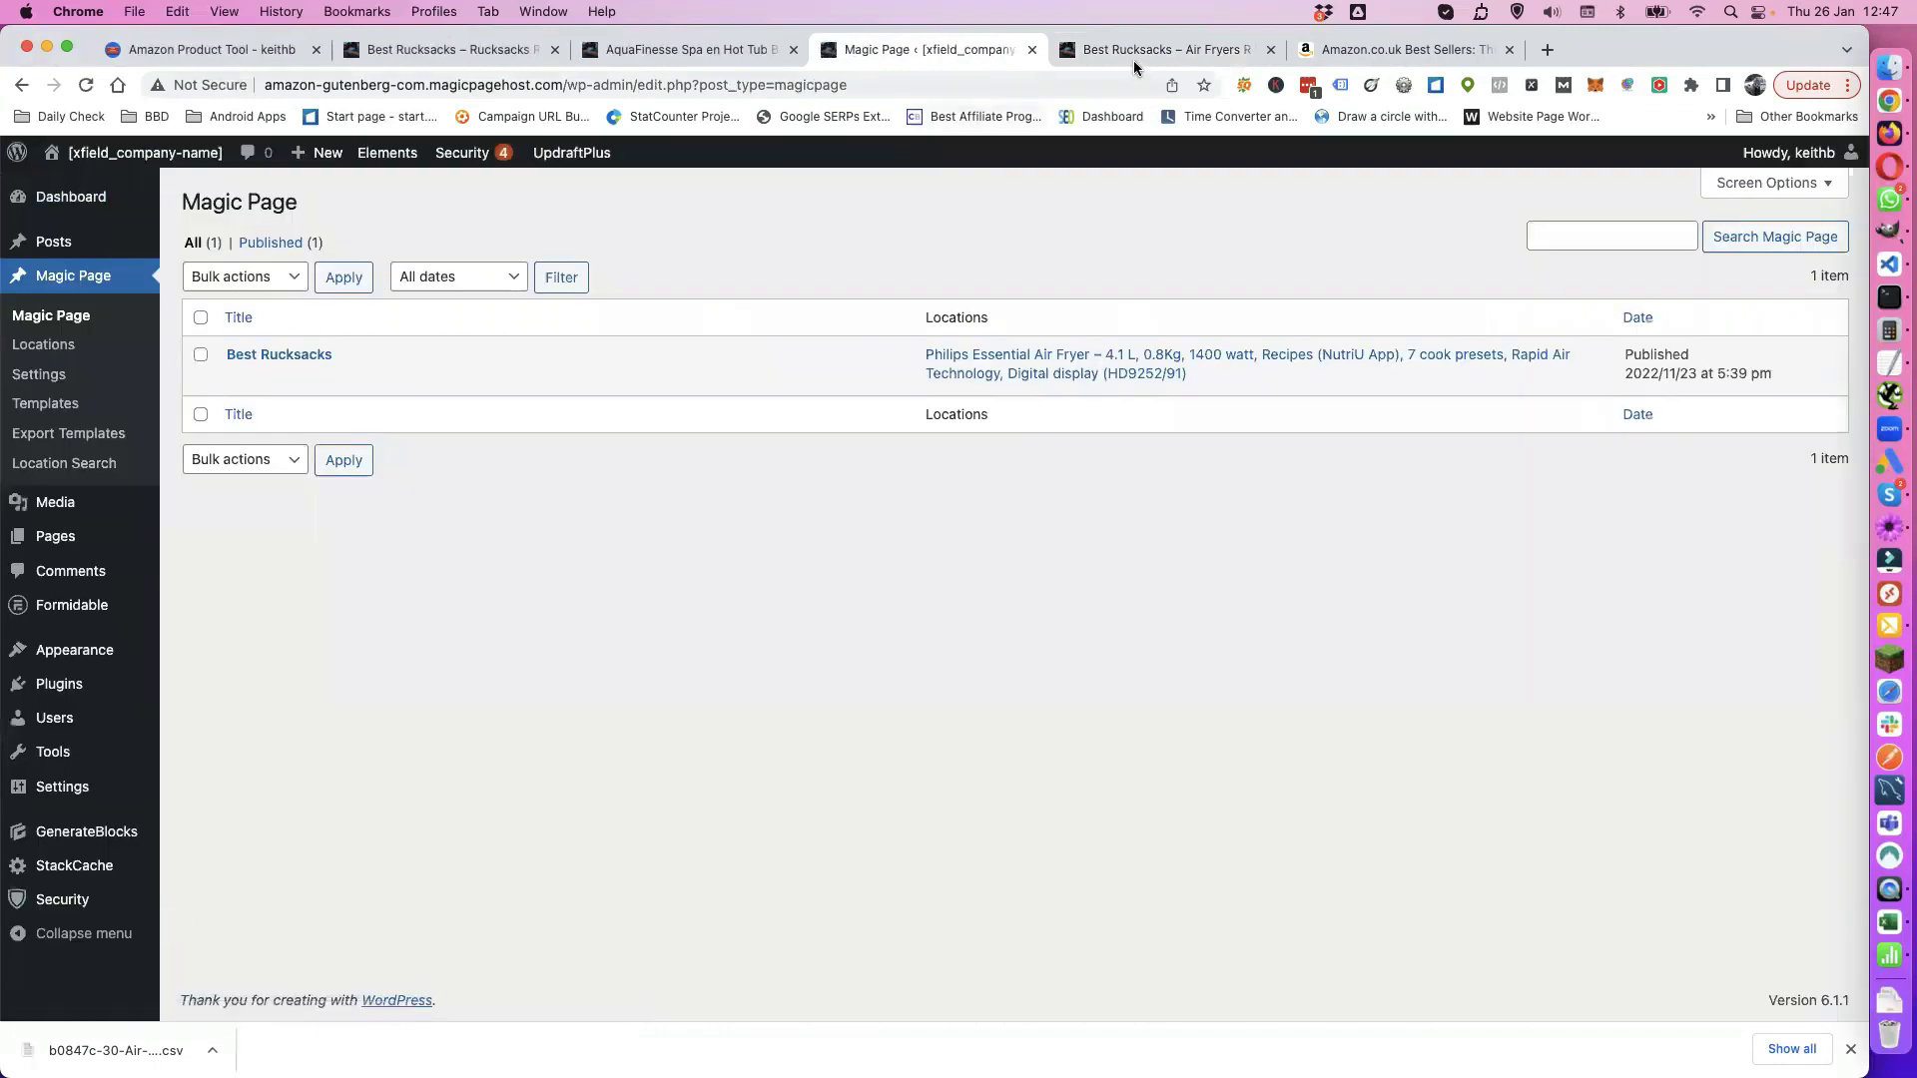
click(1139, 50)
scroll(1649, 223, up, 4)
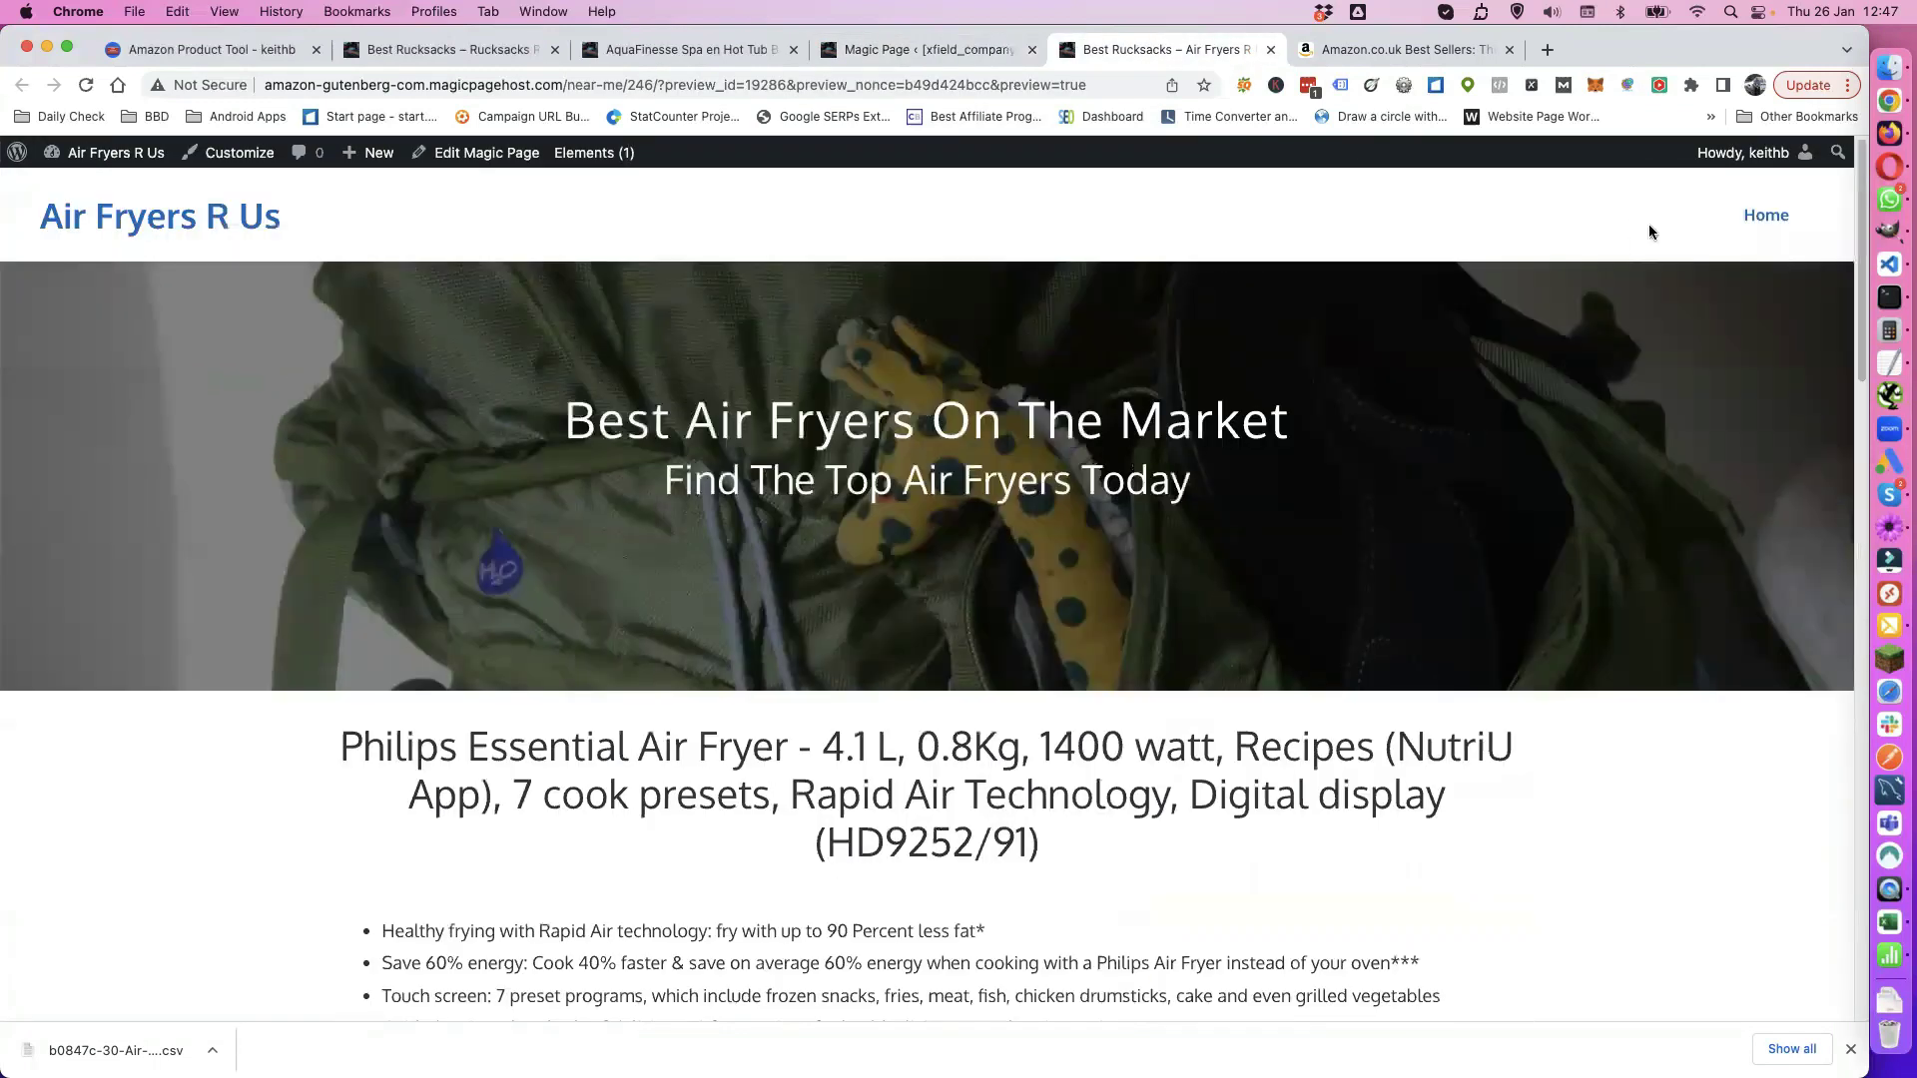
click(1741, 223)
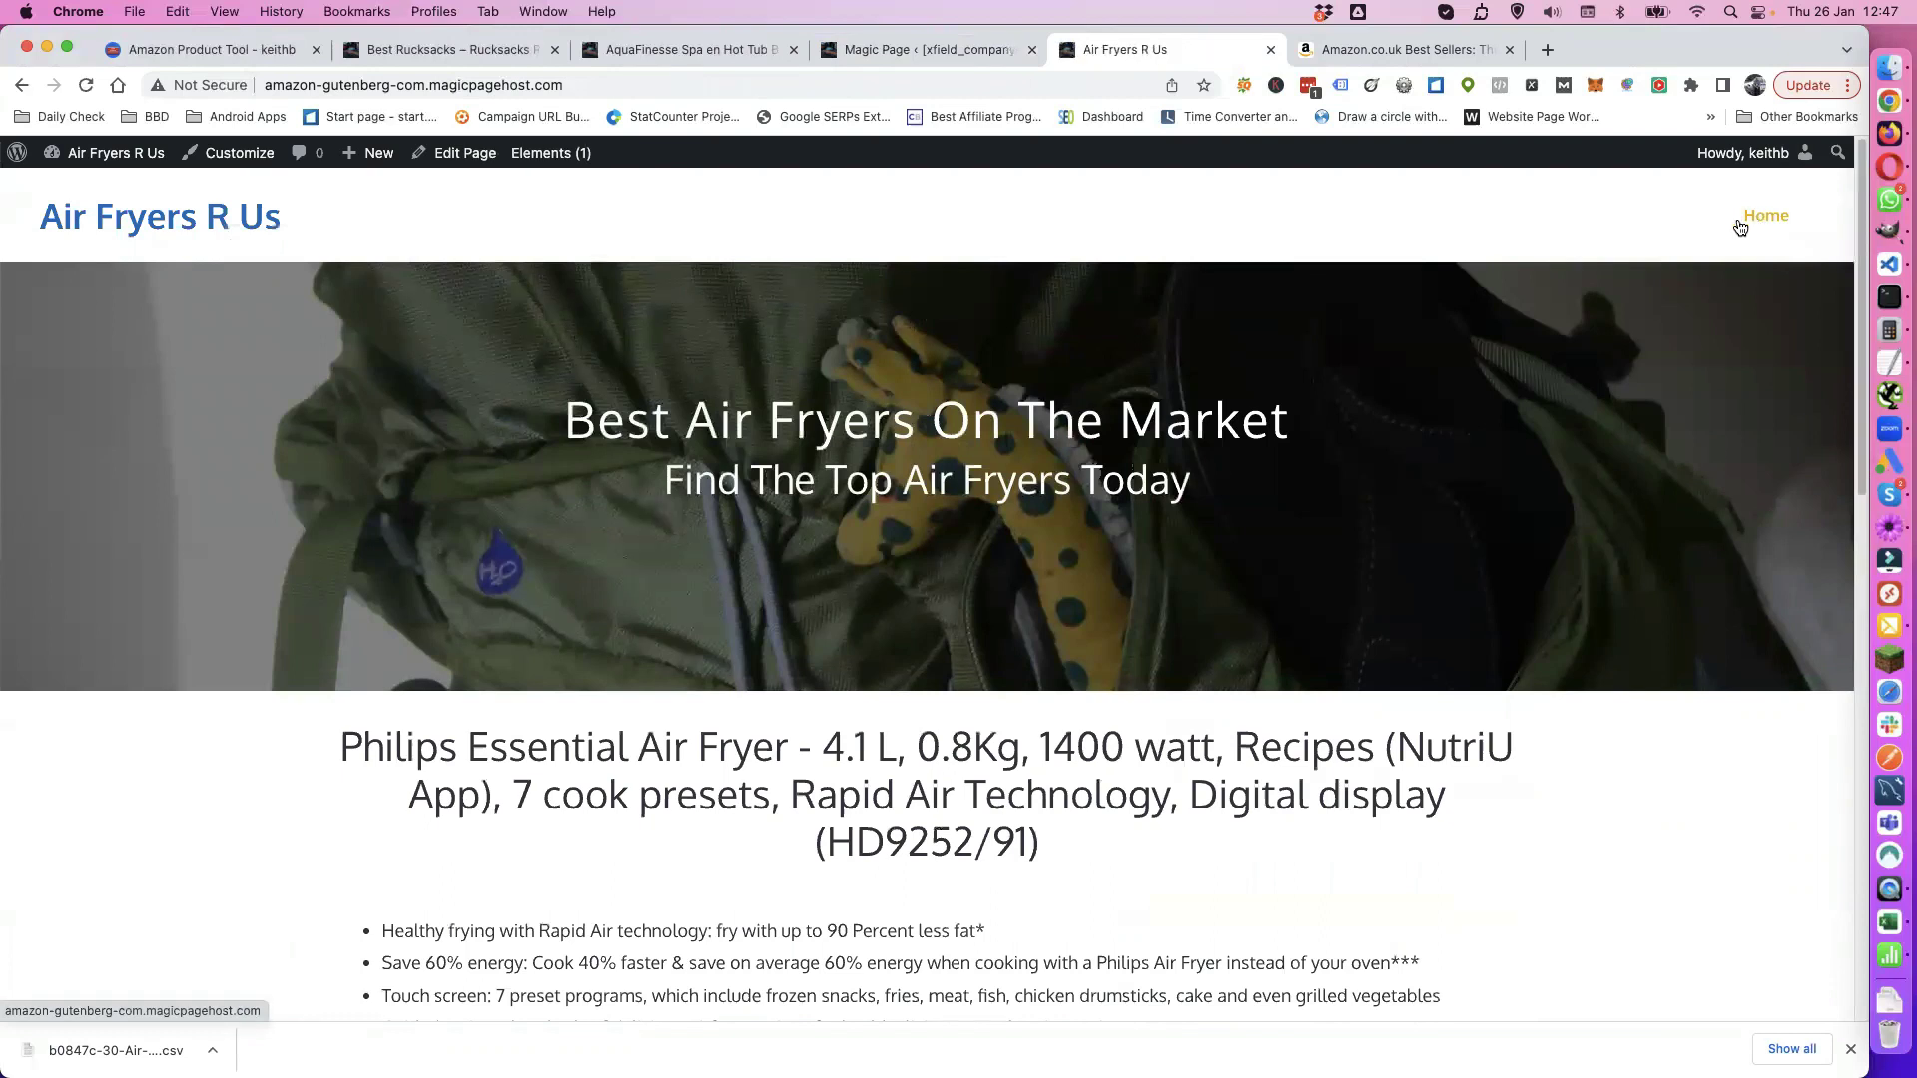
scroll(865, 575, down, 8)
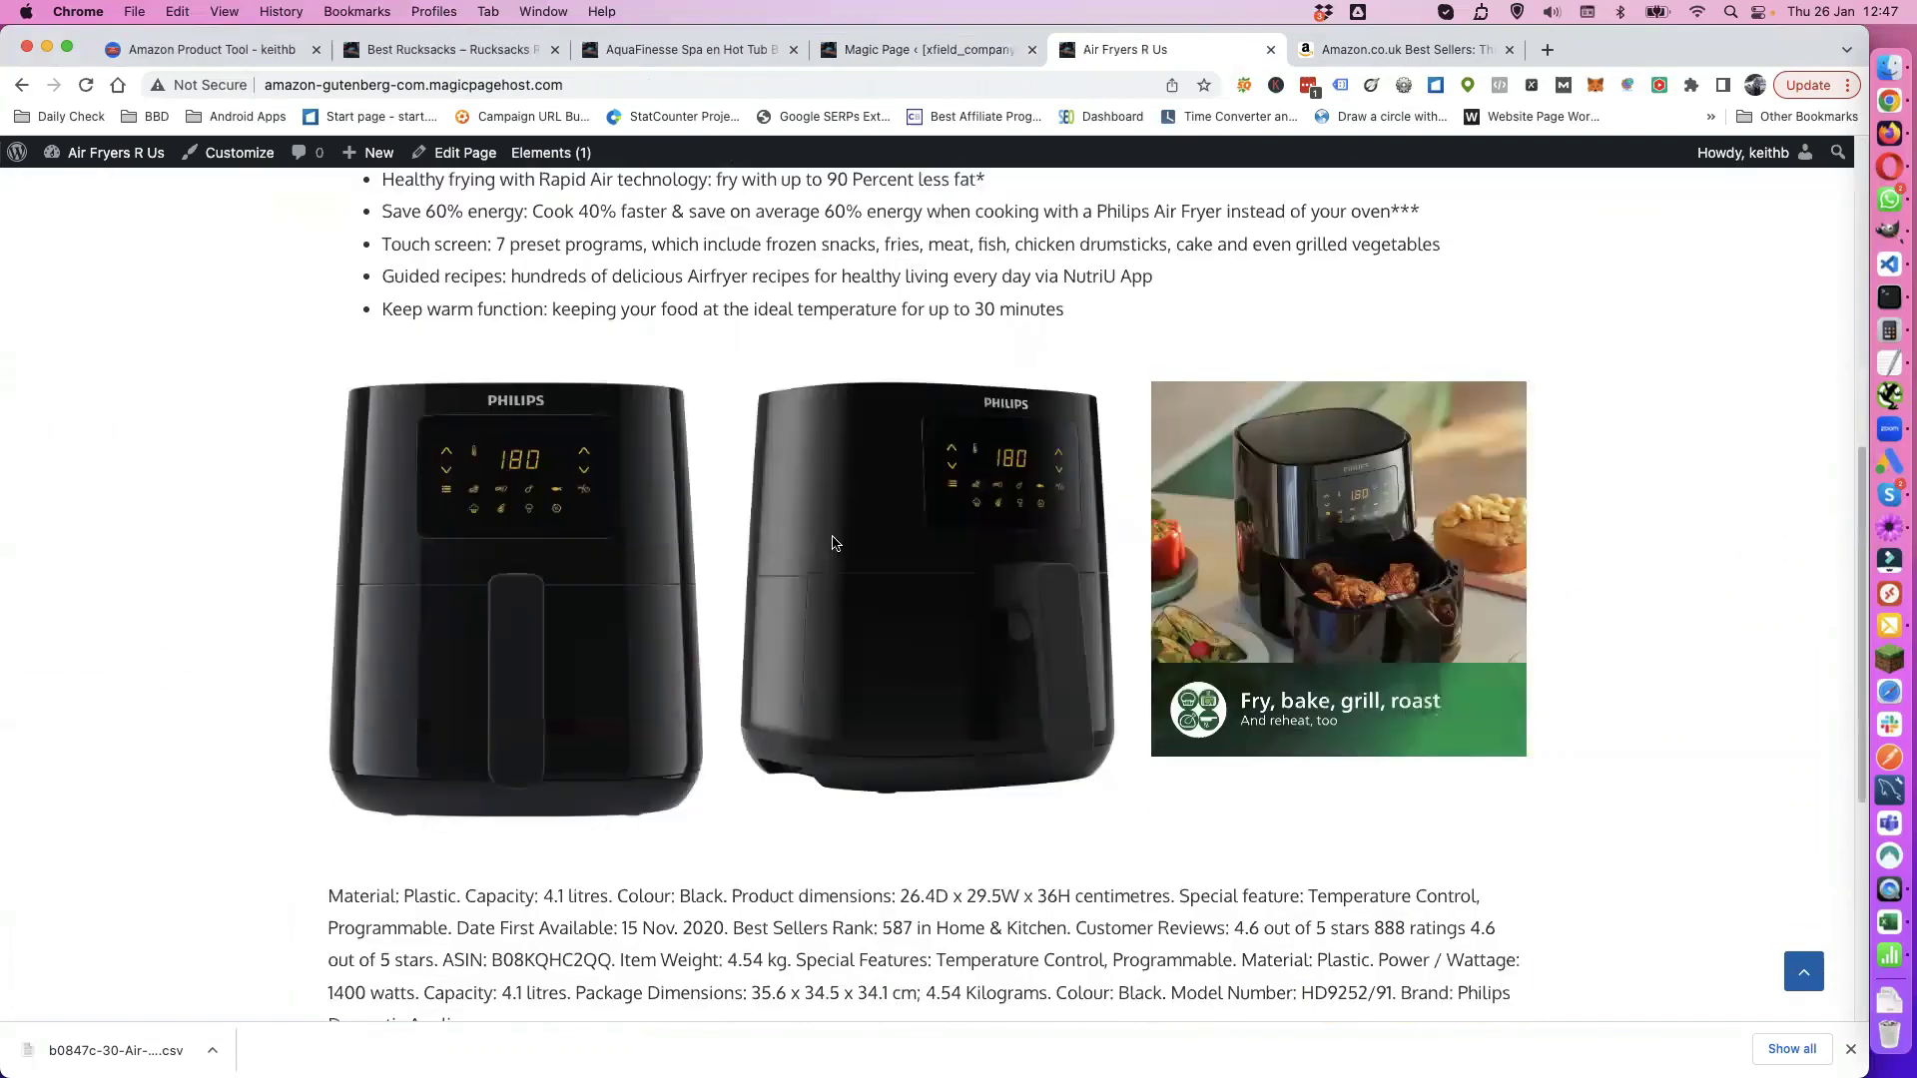
Step: Return to the WordPress admin from the live home page and open the Home page for editing
scroll(830, 548, down, 6)
scroll(744, 594, up, 9)
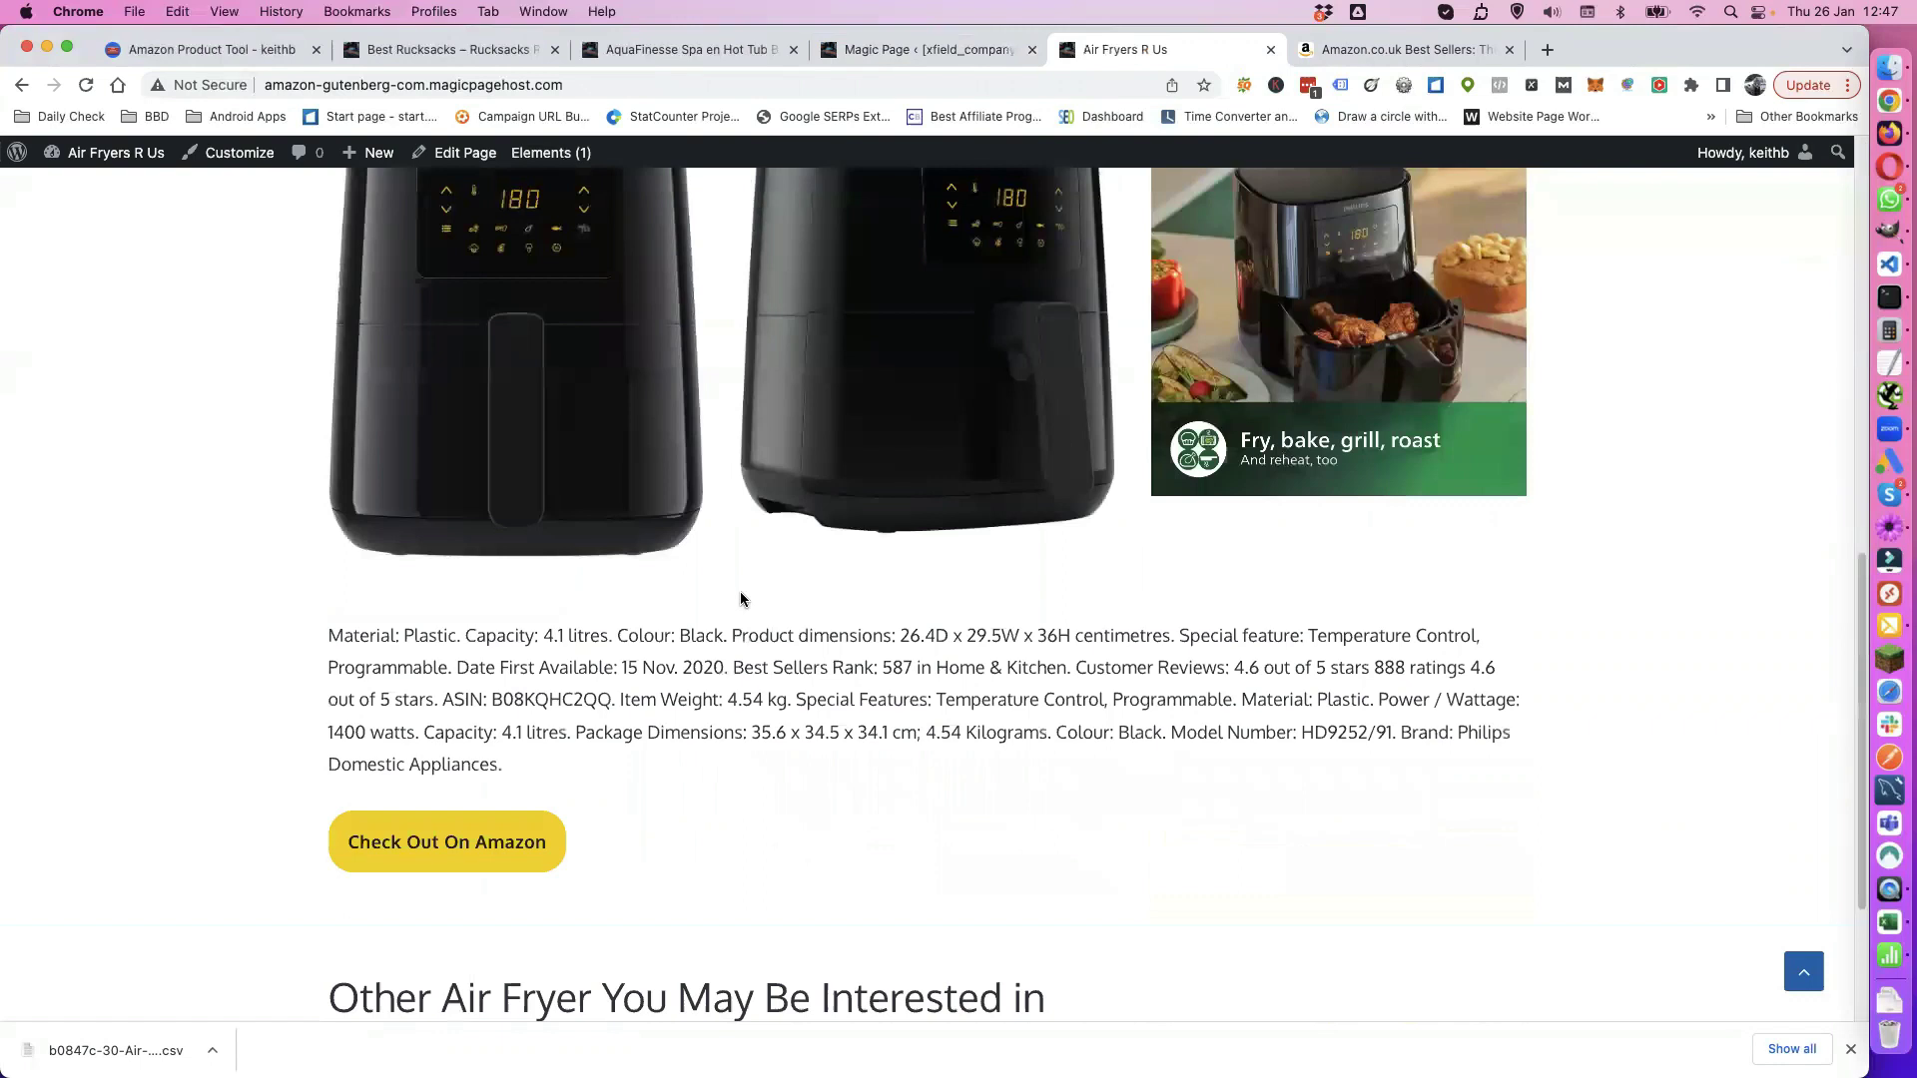
click(867, 50)
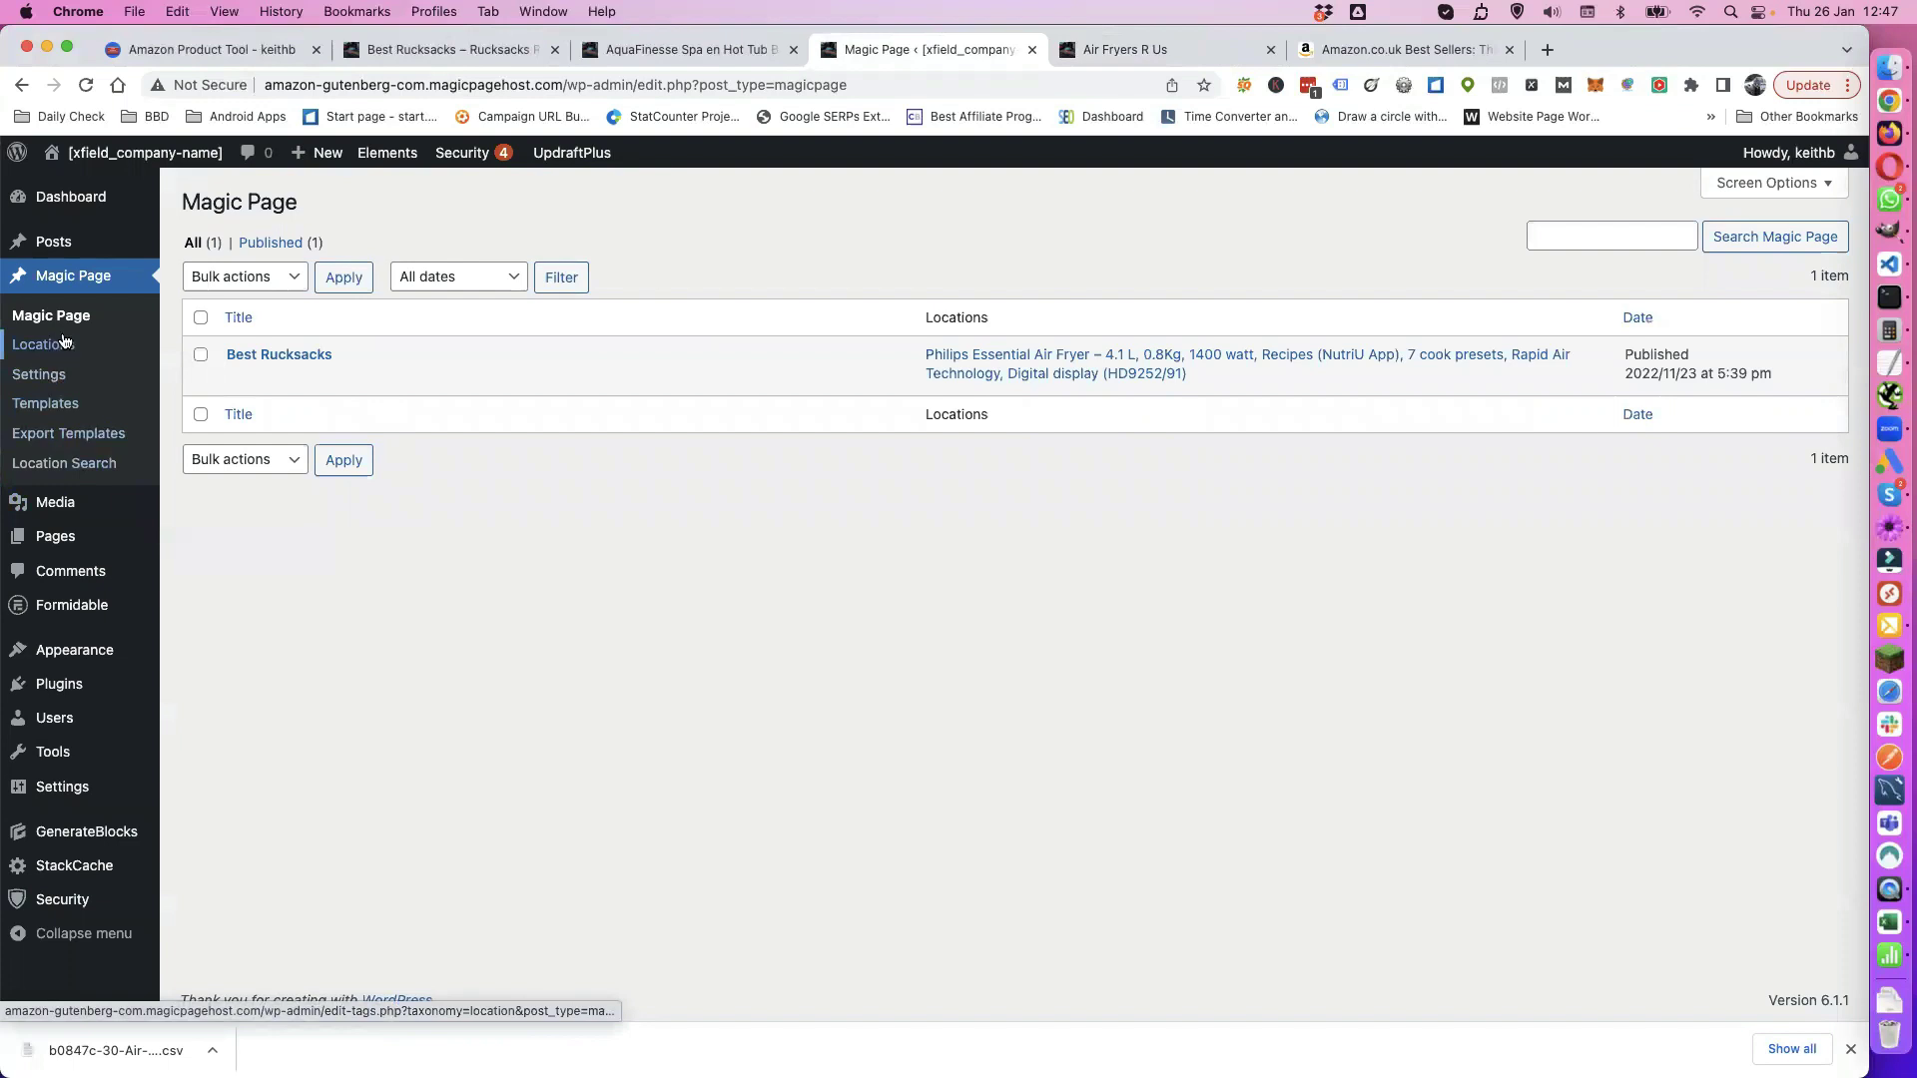
mouse_move(64, 547)
click(212, 541)
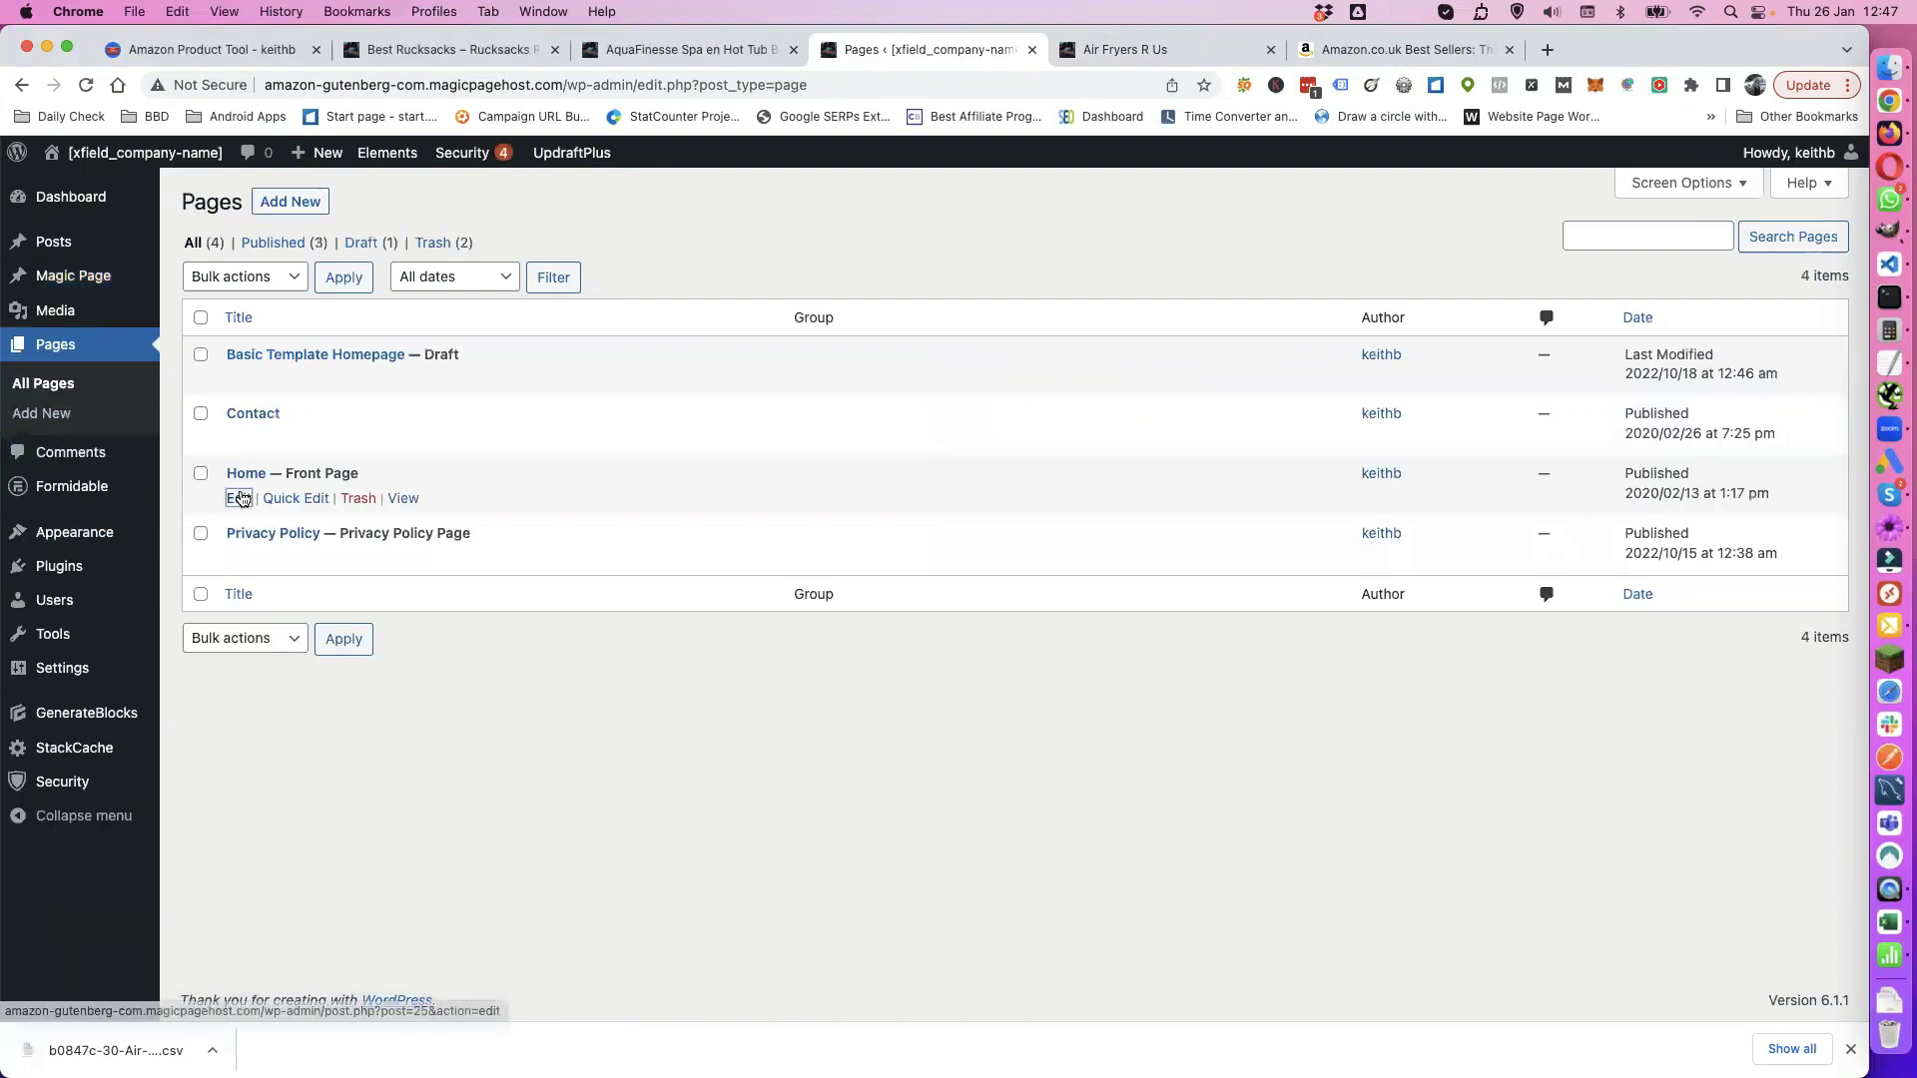
click(238, 499)
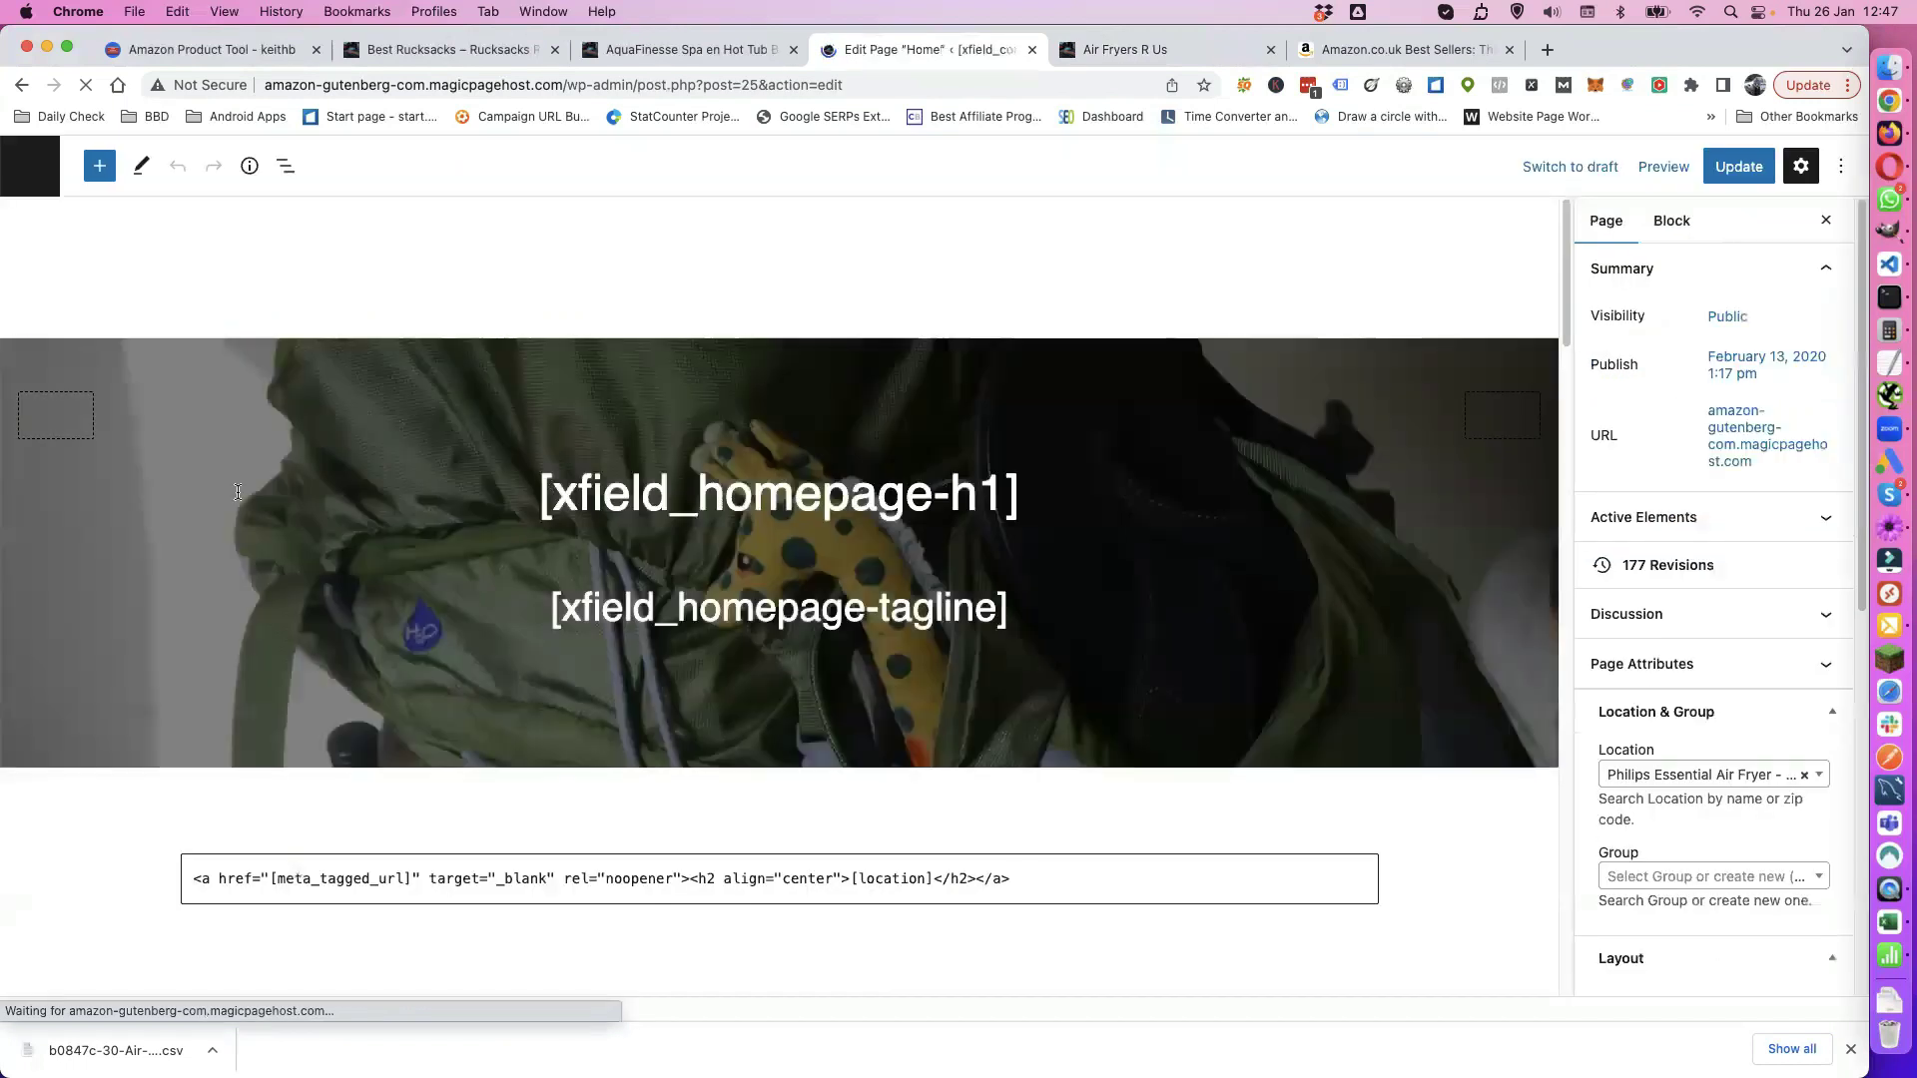
Step: Change the counties value in the first related-products shortcode to "Air Fryers"
scroll(333, 638, down, 10)
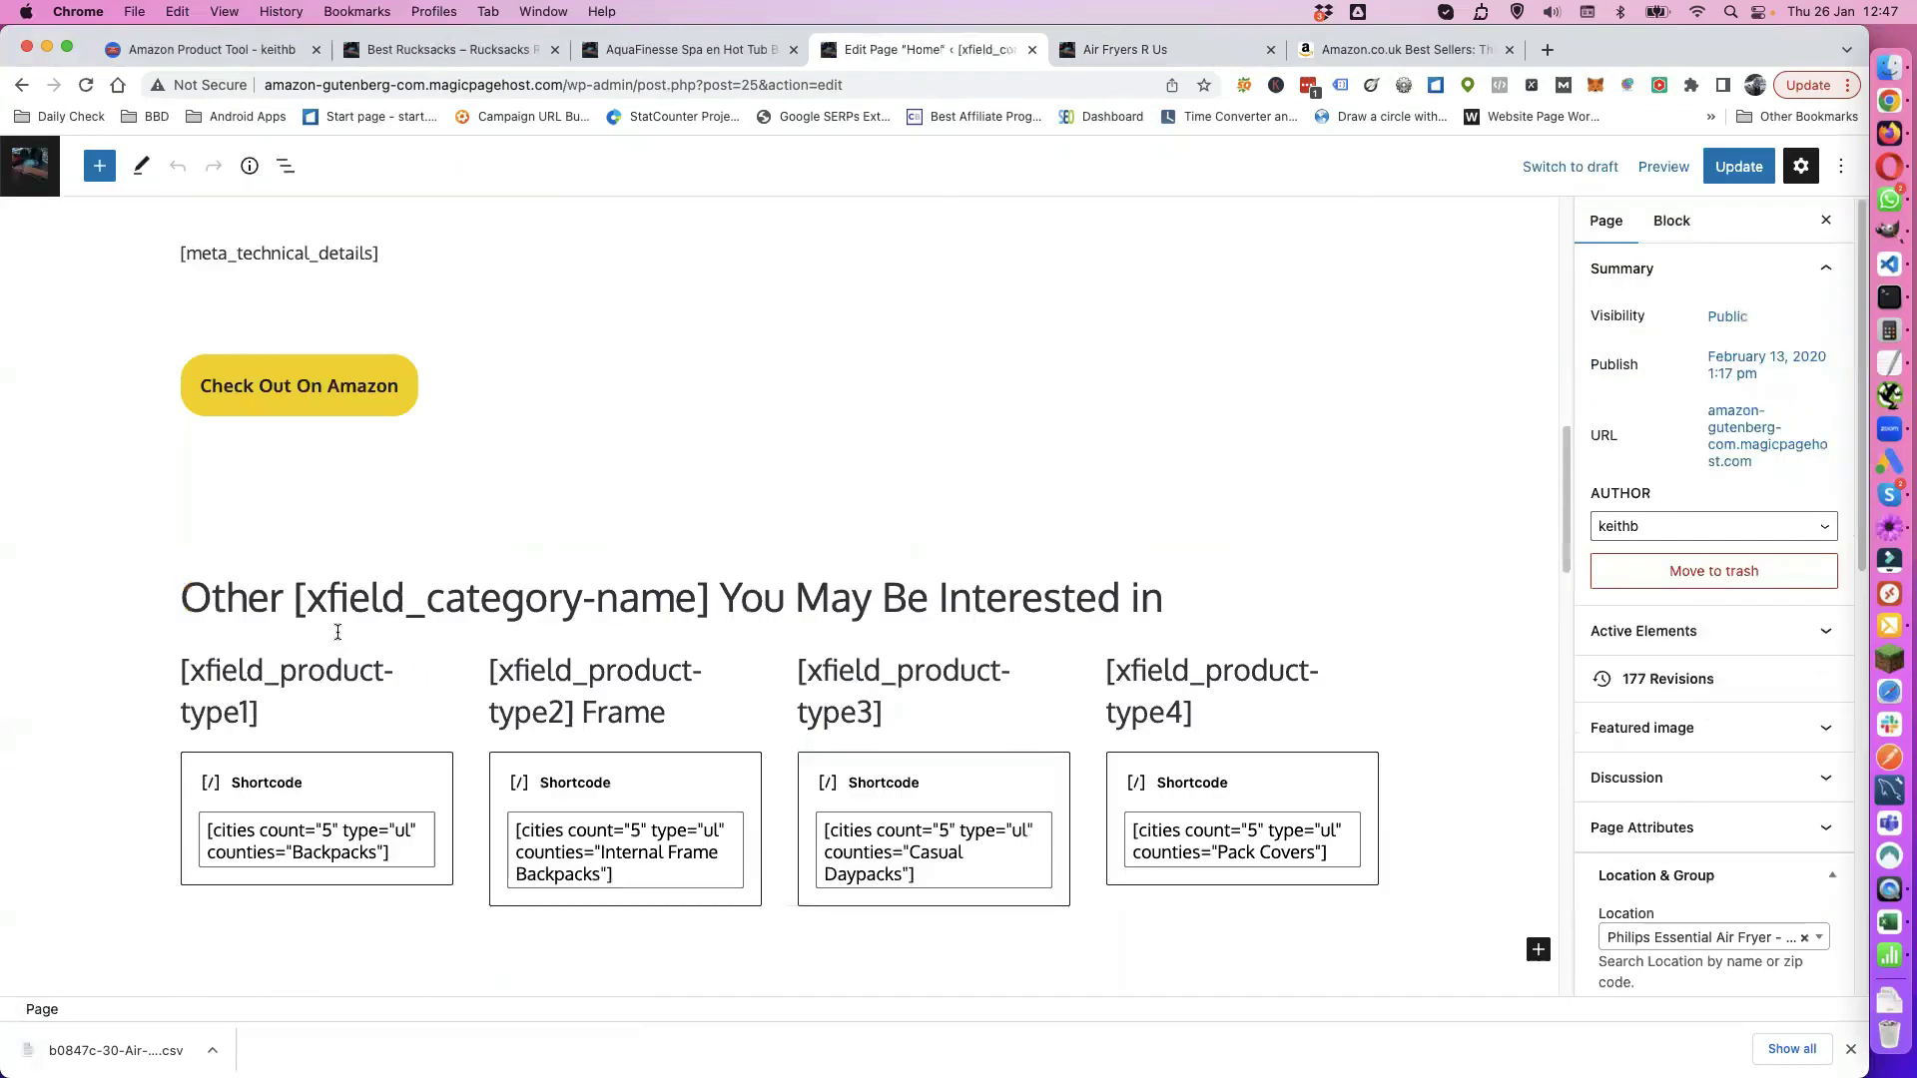
scroll(337, 631, down, 5)
click(364, 534)
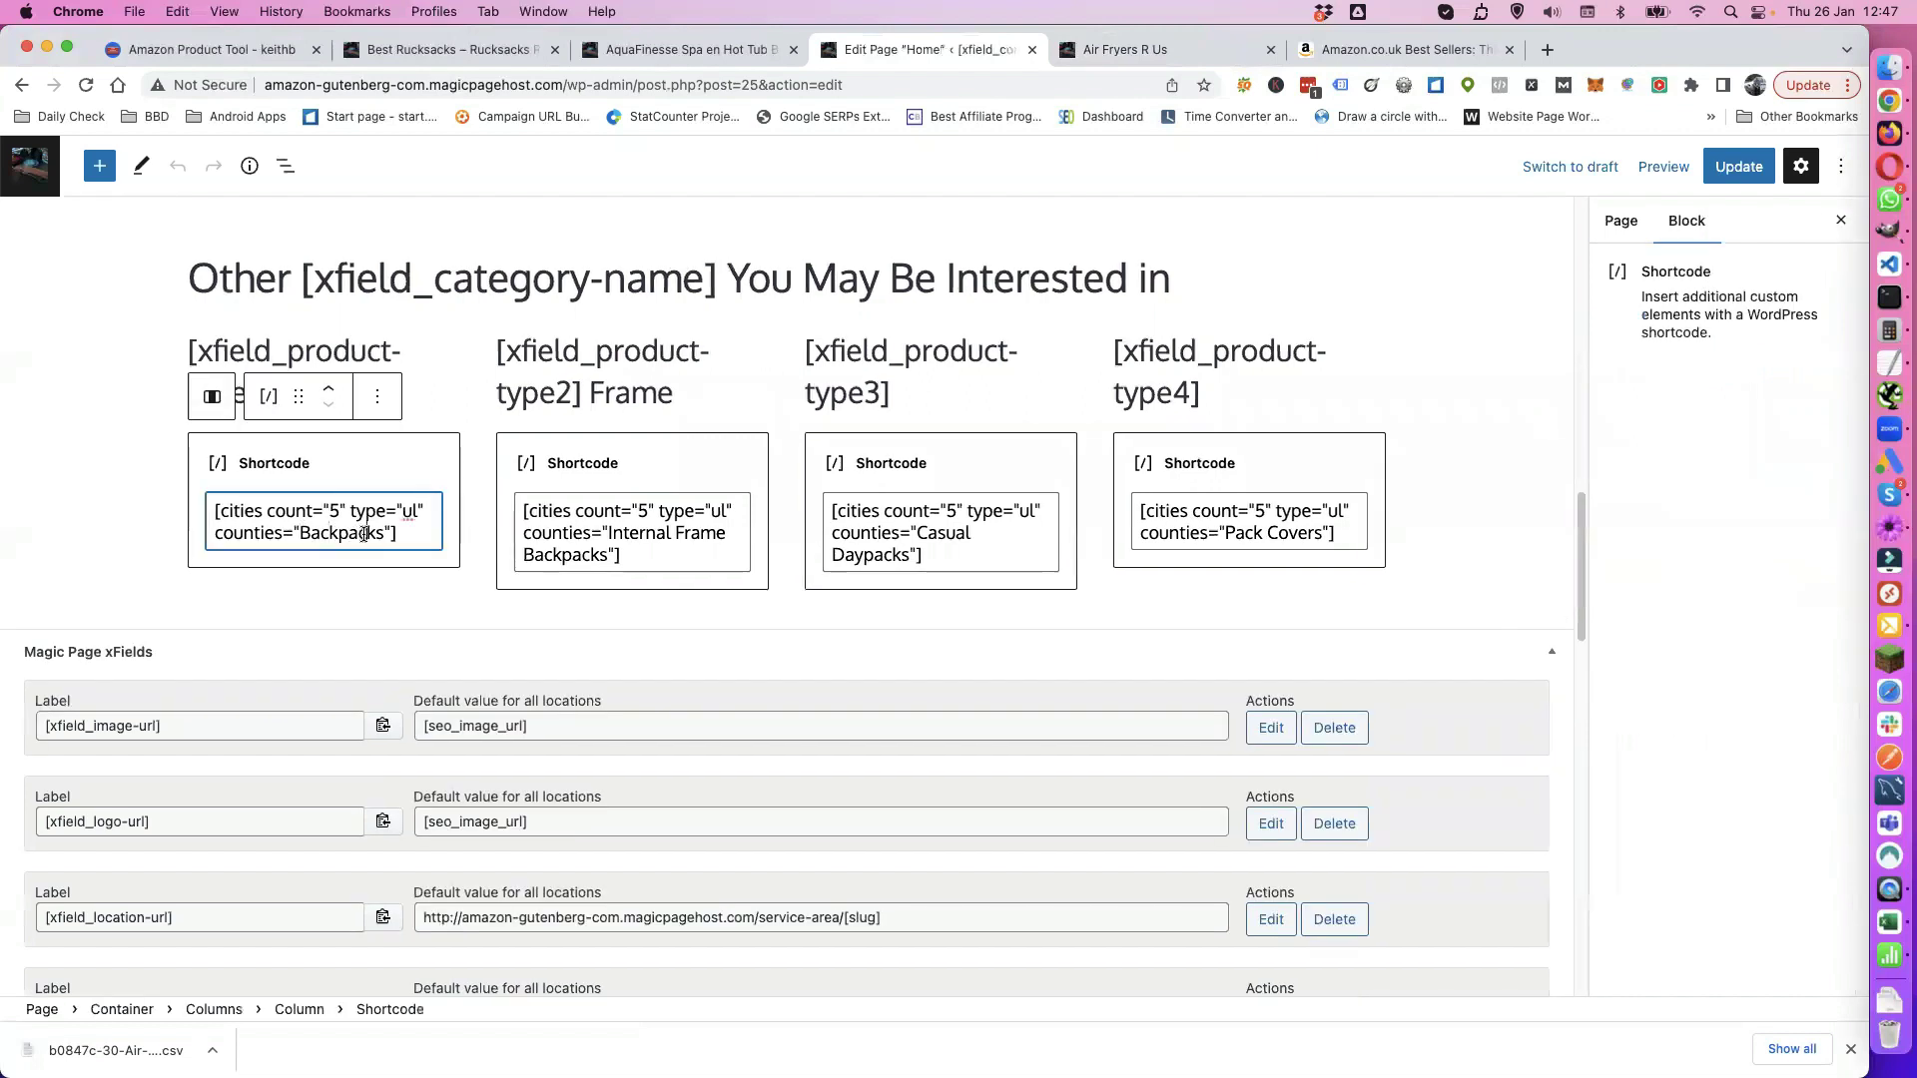
drag(384, 534, 301, 528)
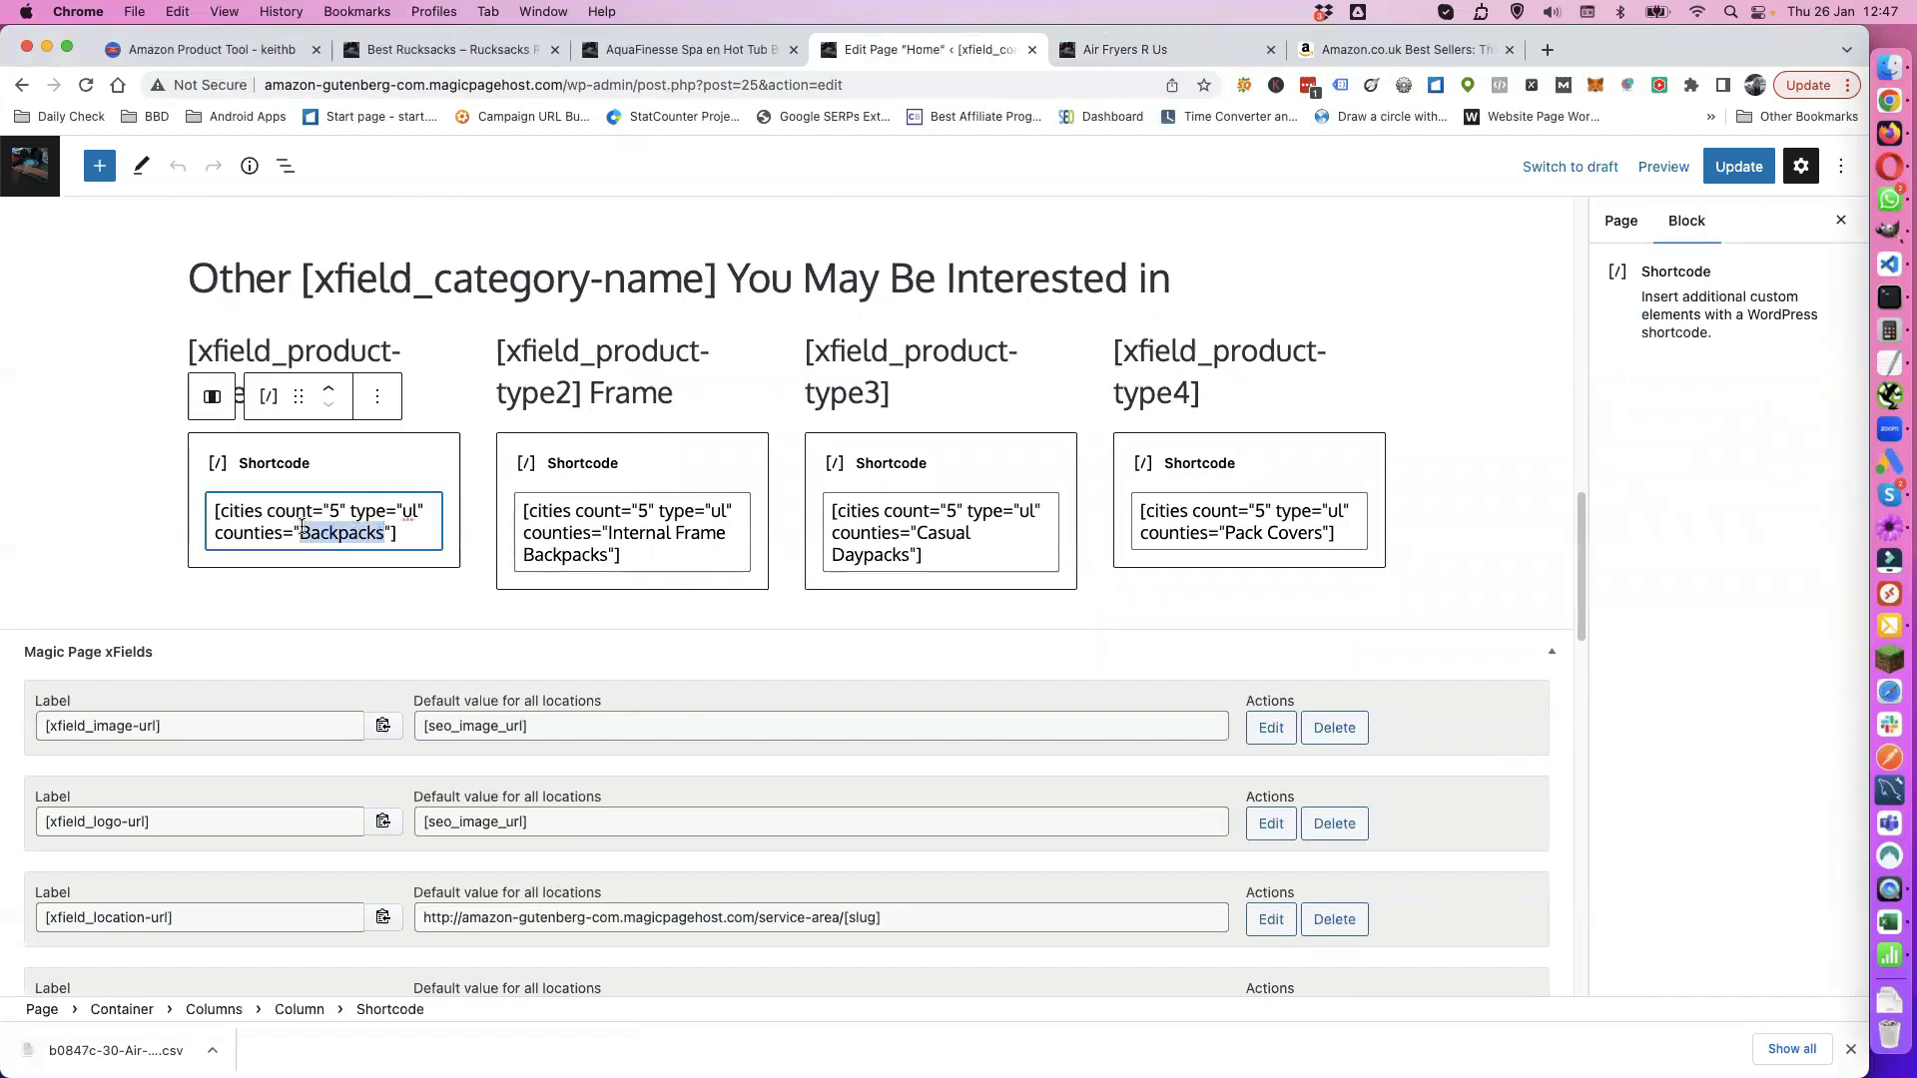
text(Air F)
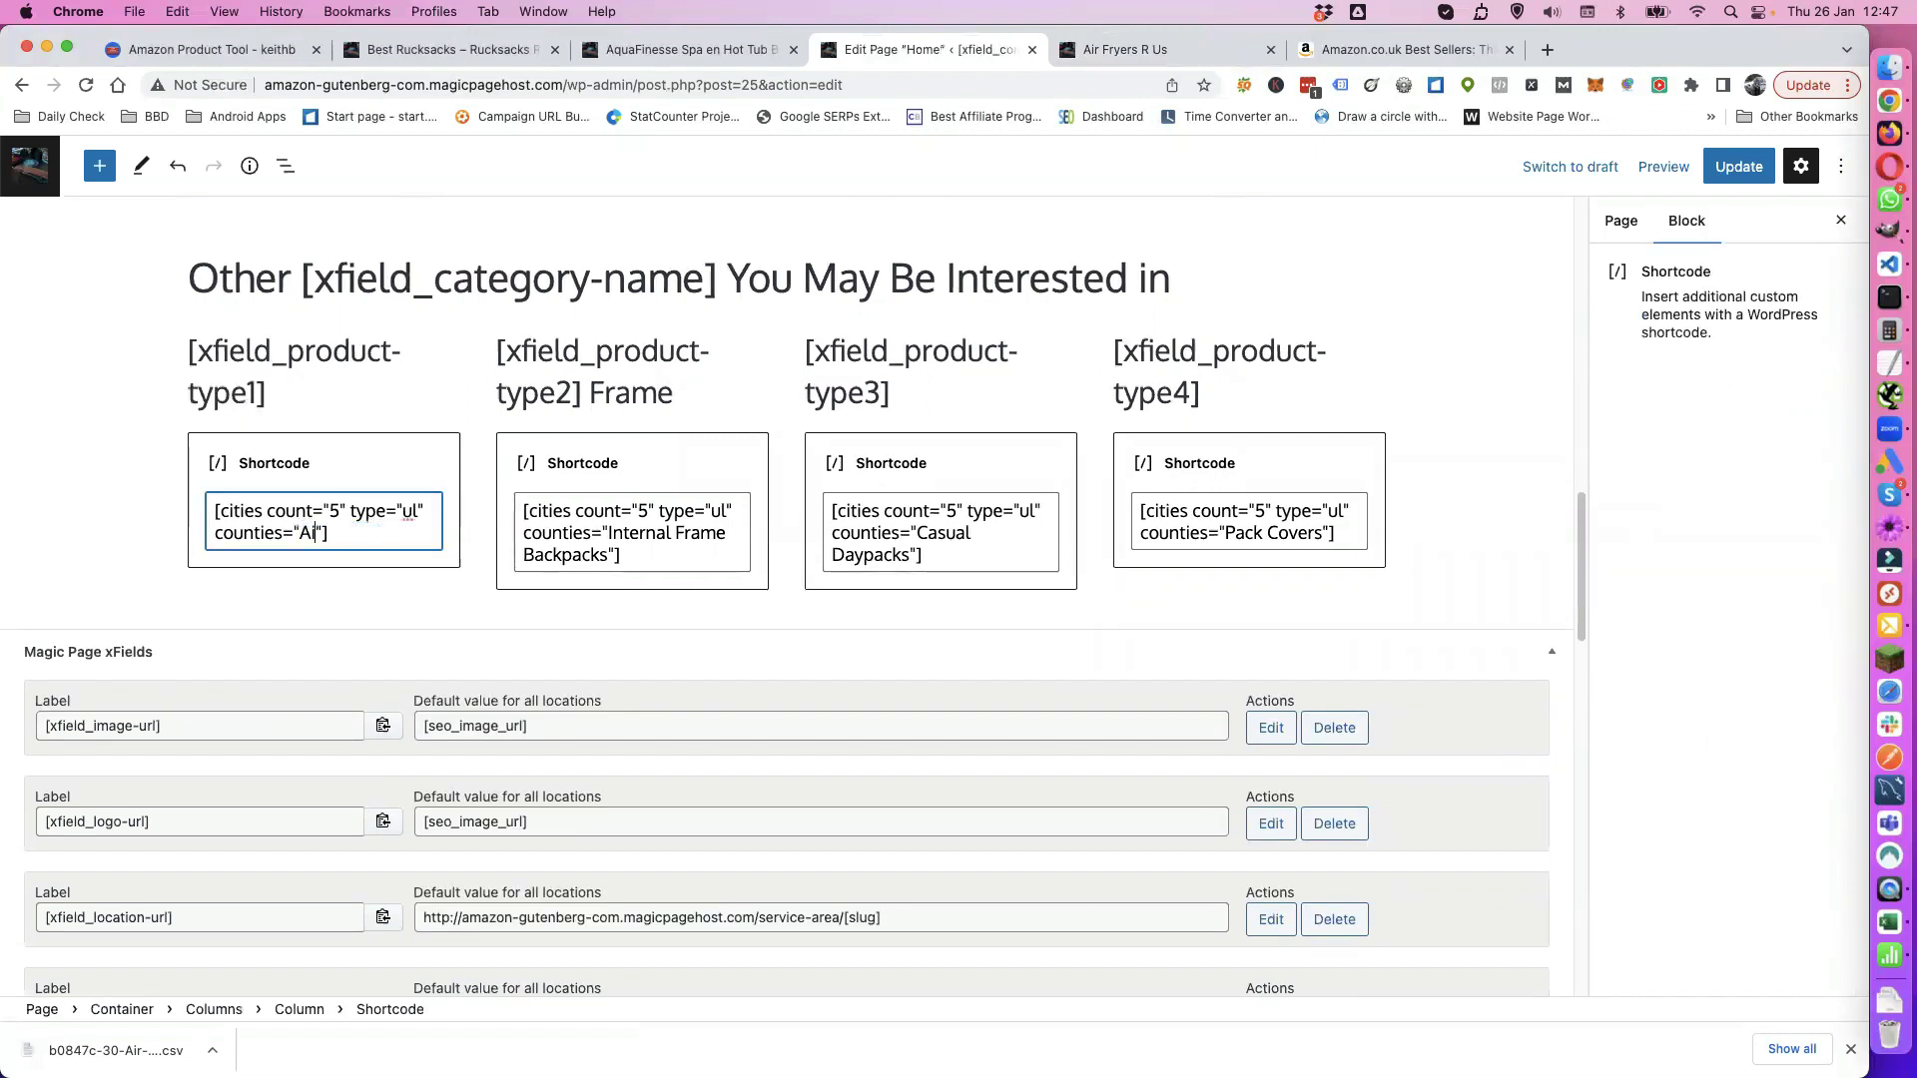
text(ryers)
Step: Open the Cities shortcode builder in the page settings and add the Pellet Heating Systems county
click(553, 554)
click(1620, 221)
click(1658, 795)
scroll(1663, 784, down, 10)
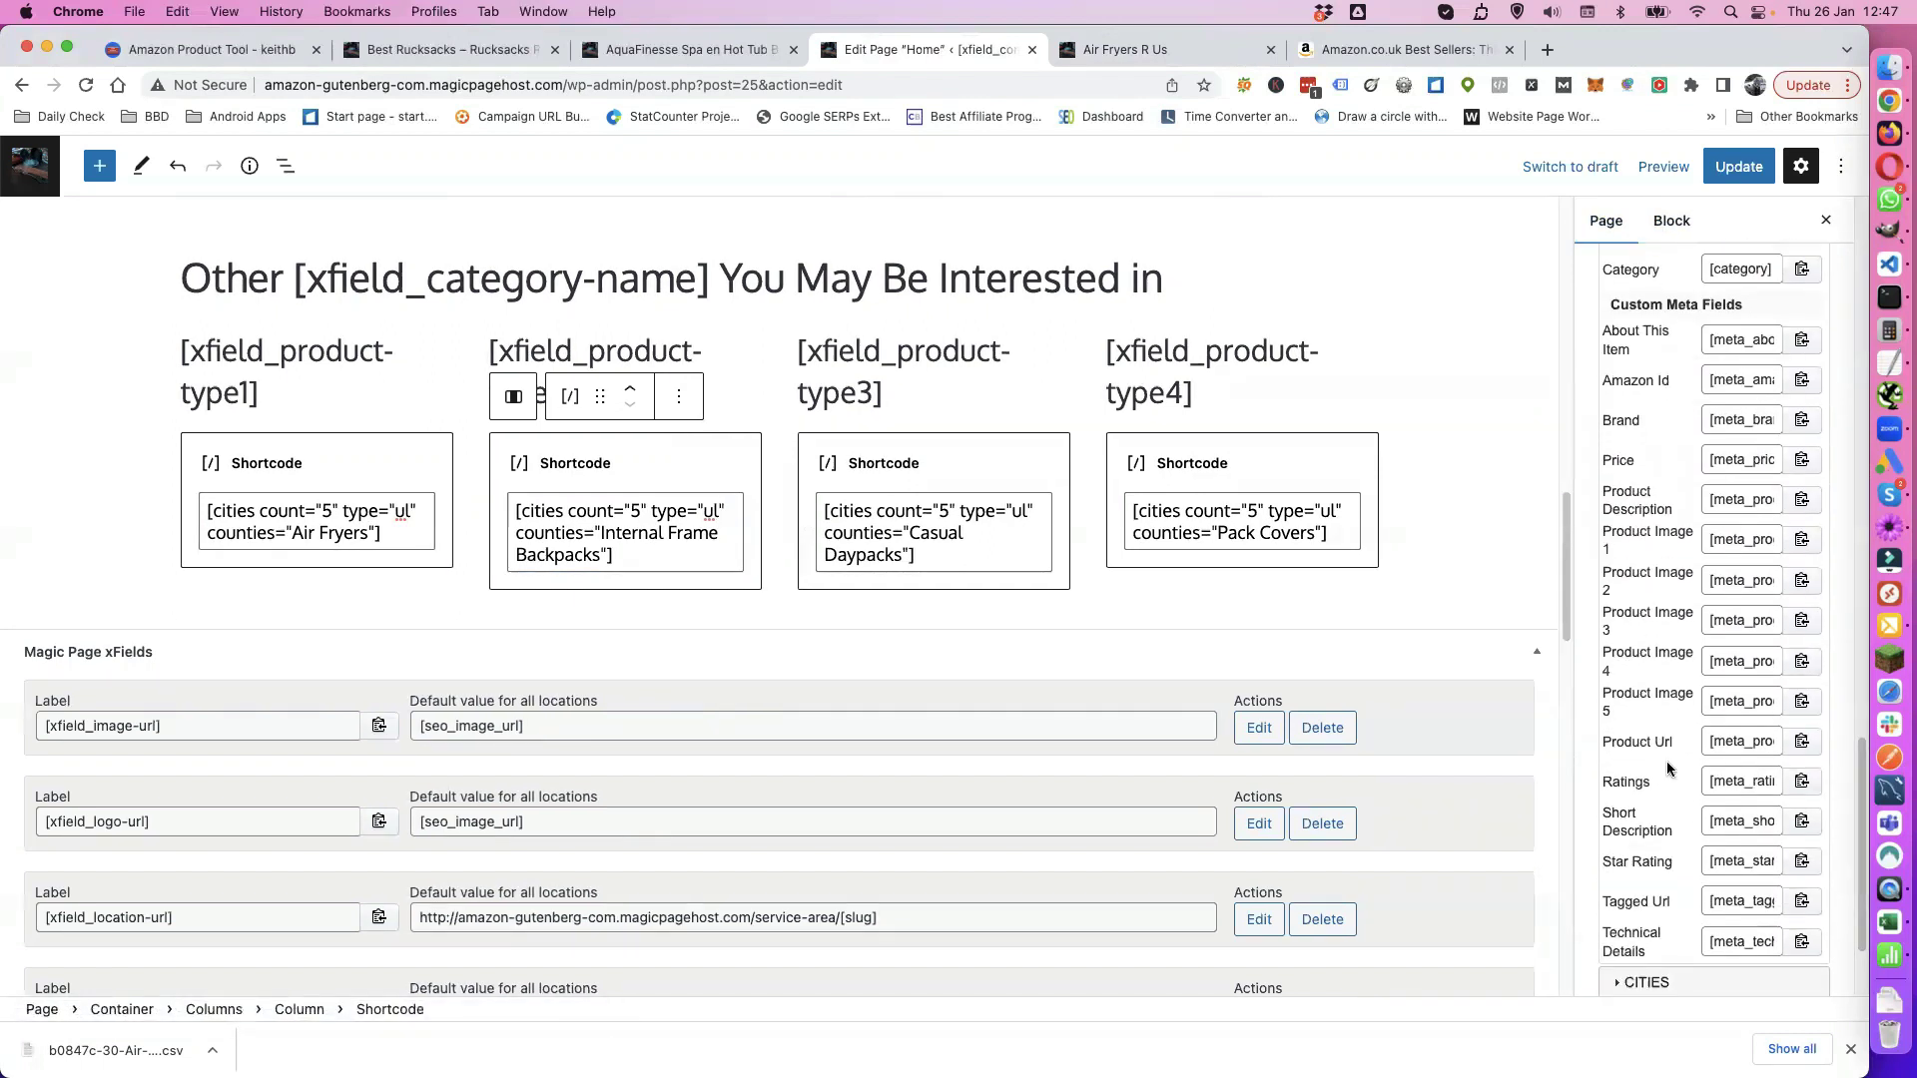
scroll(1668, 769, down, 3)
click(1663, 796)
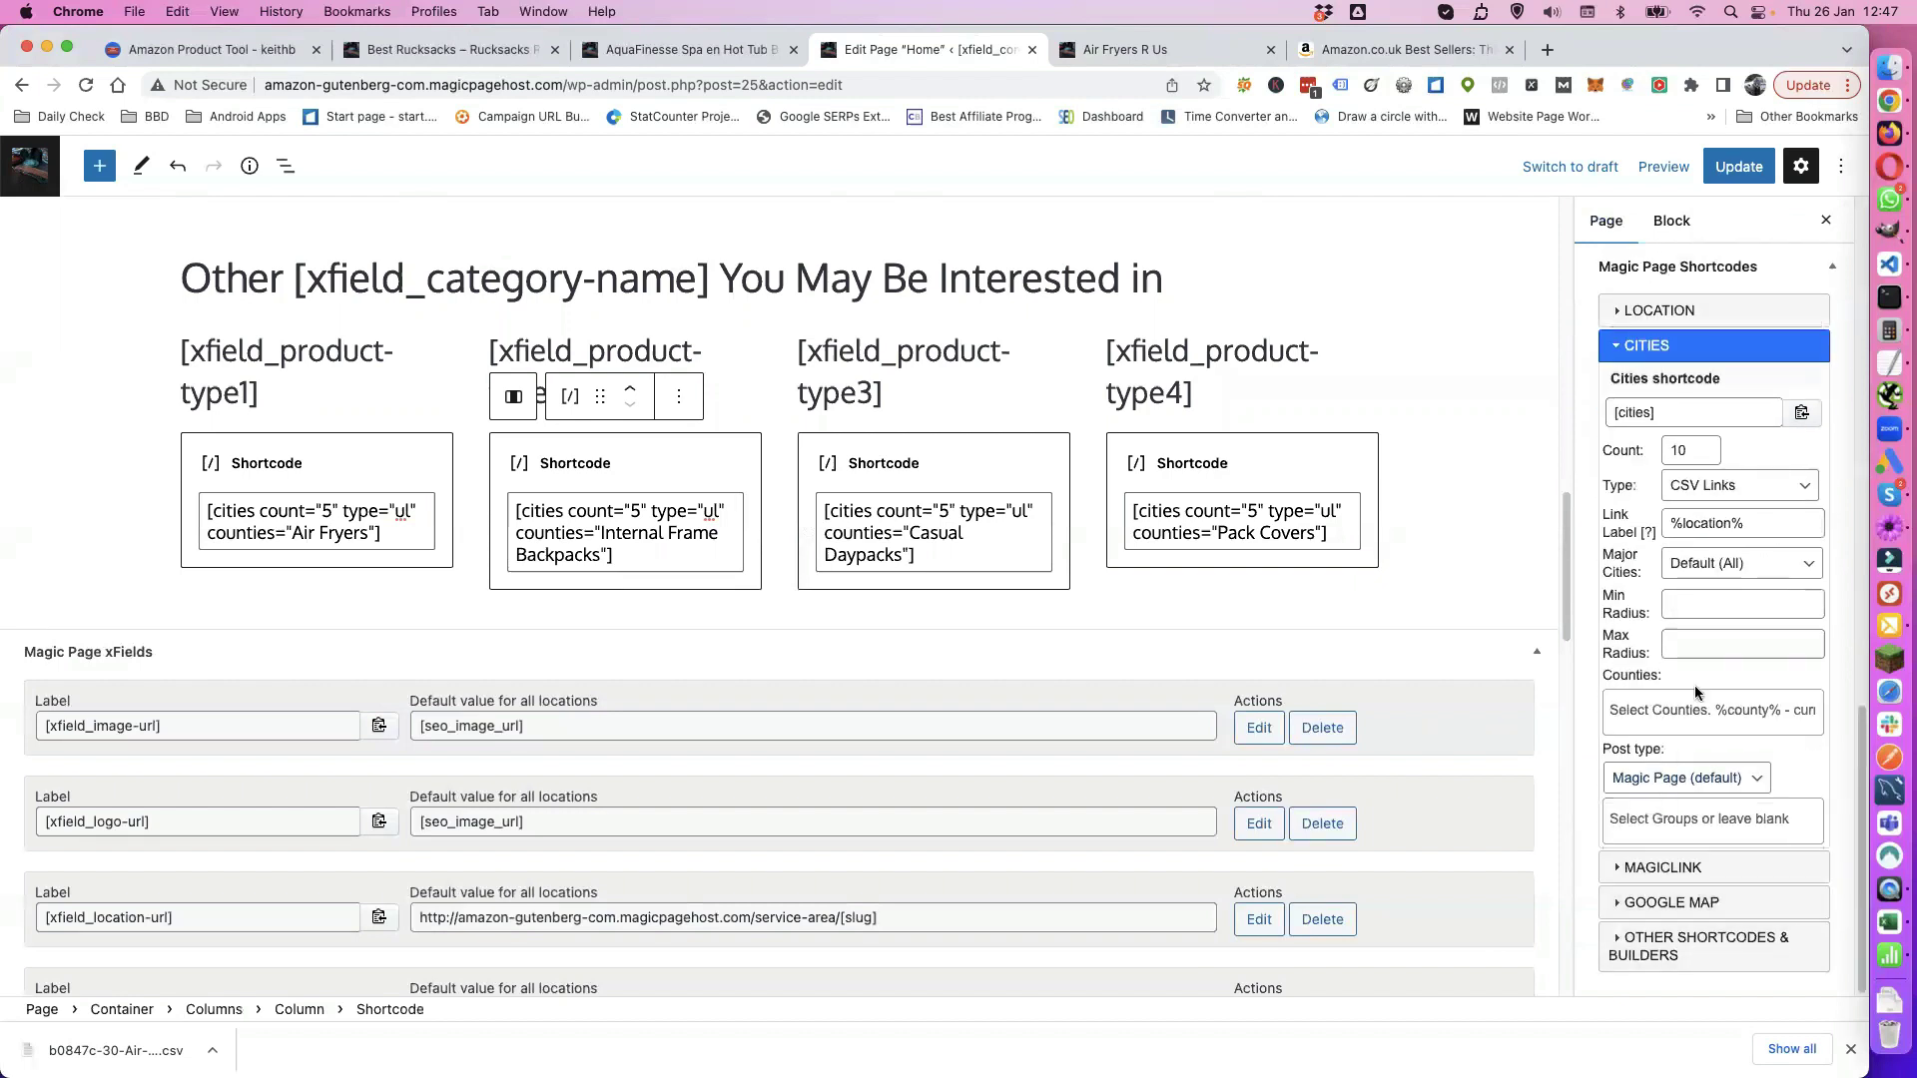
click(1651, 710)
text(Pell)
click(1650, 751)
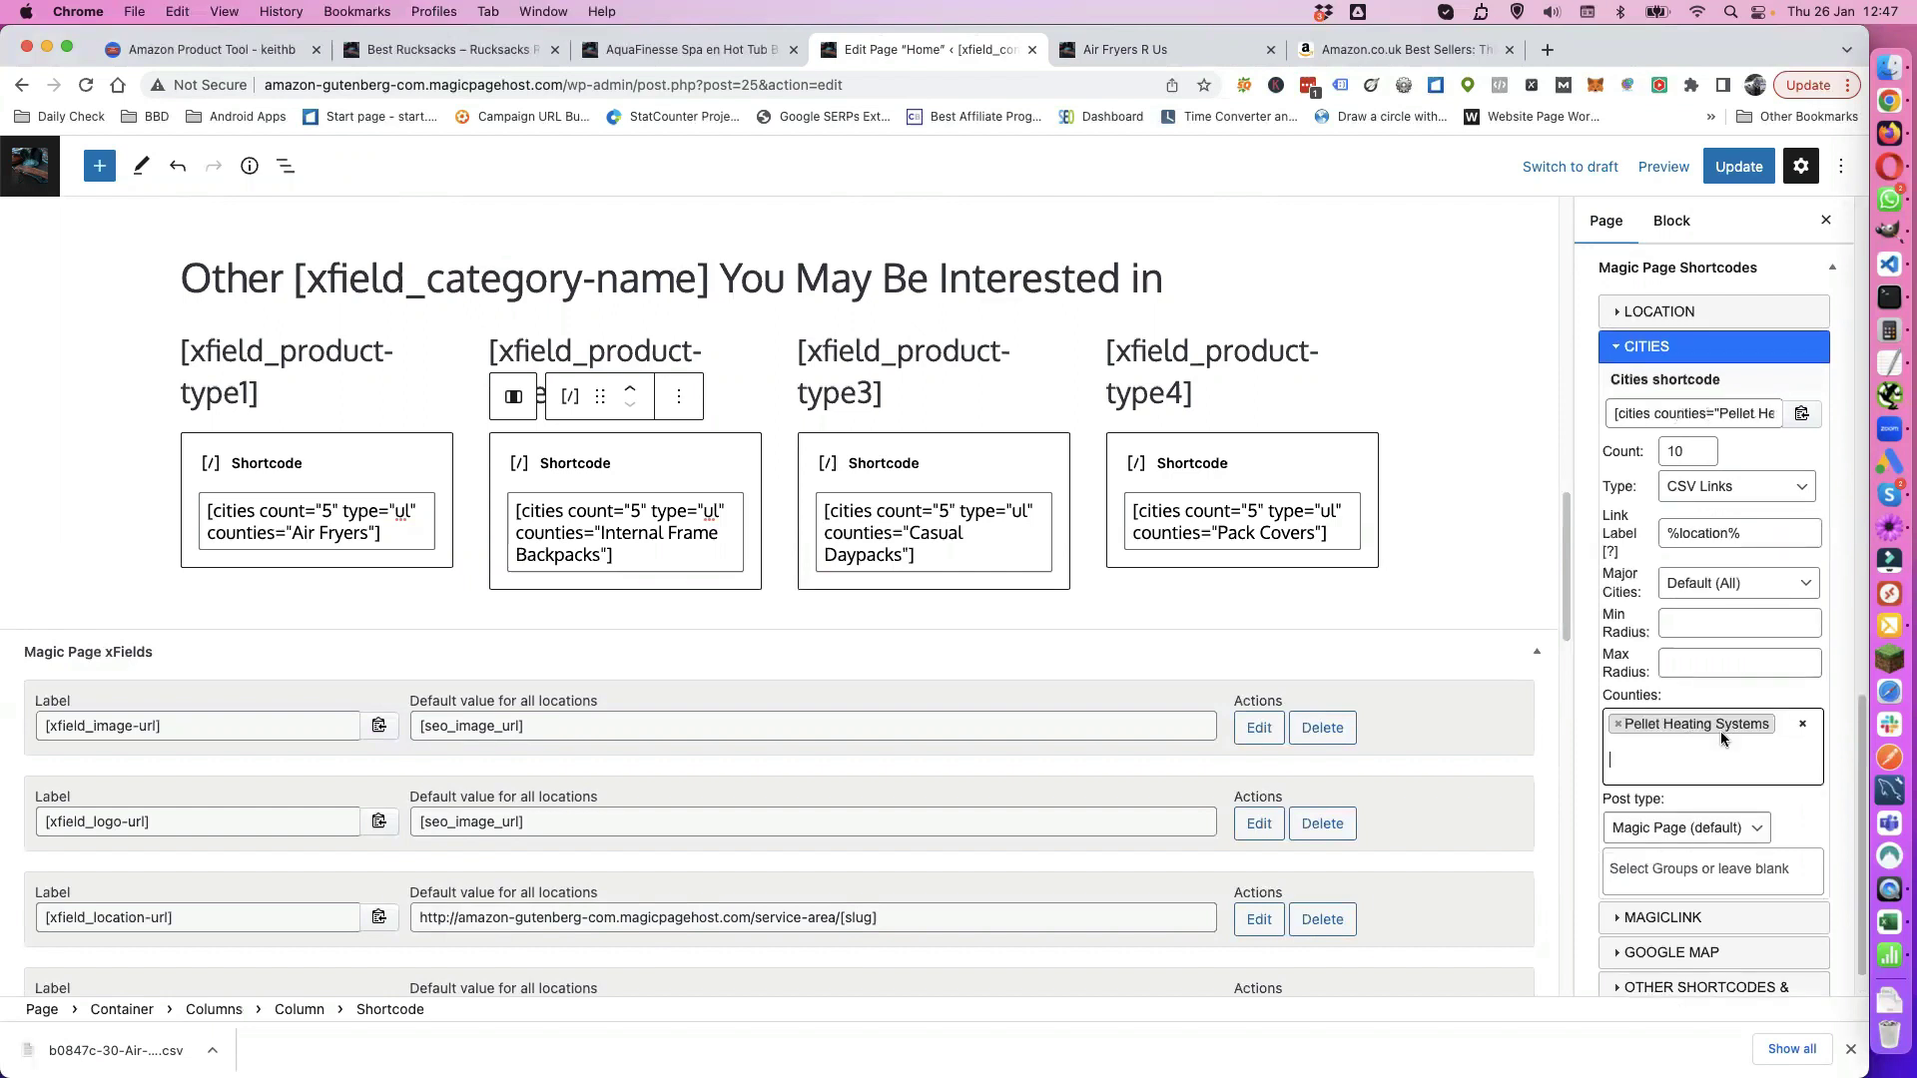
Step: Set the Cities shortcode's count to 5 and type to List with Links, and copy the resulting shortcode
scroll(1723, 739, up, 1)
drag(1685, 571, 1635, 587)
text(5)
click(1795, 609)
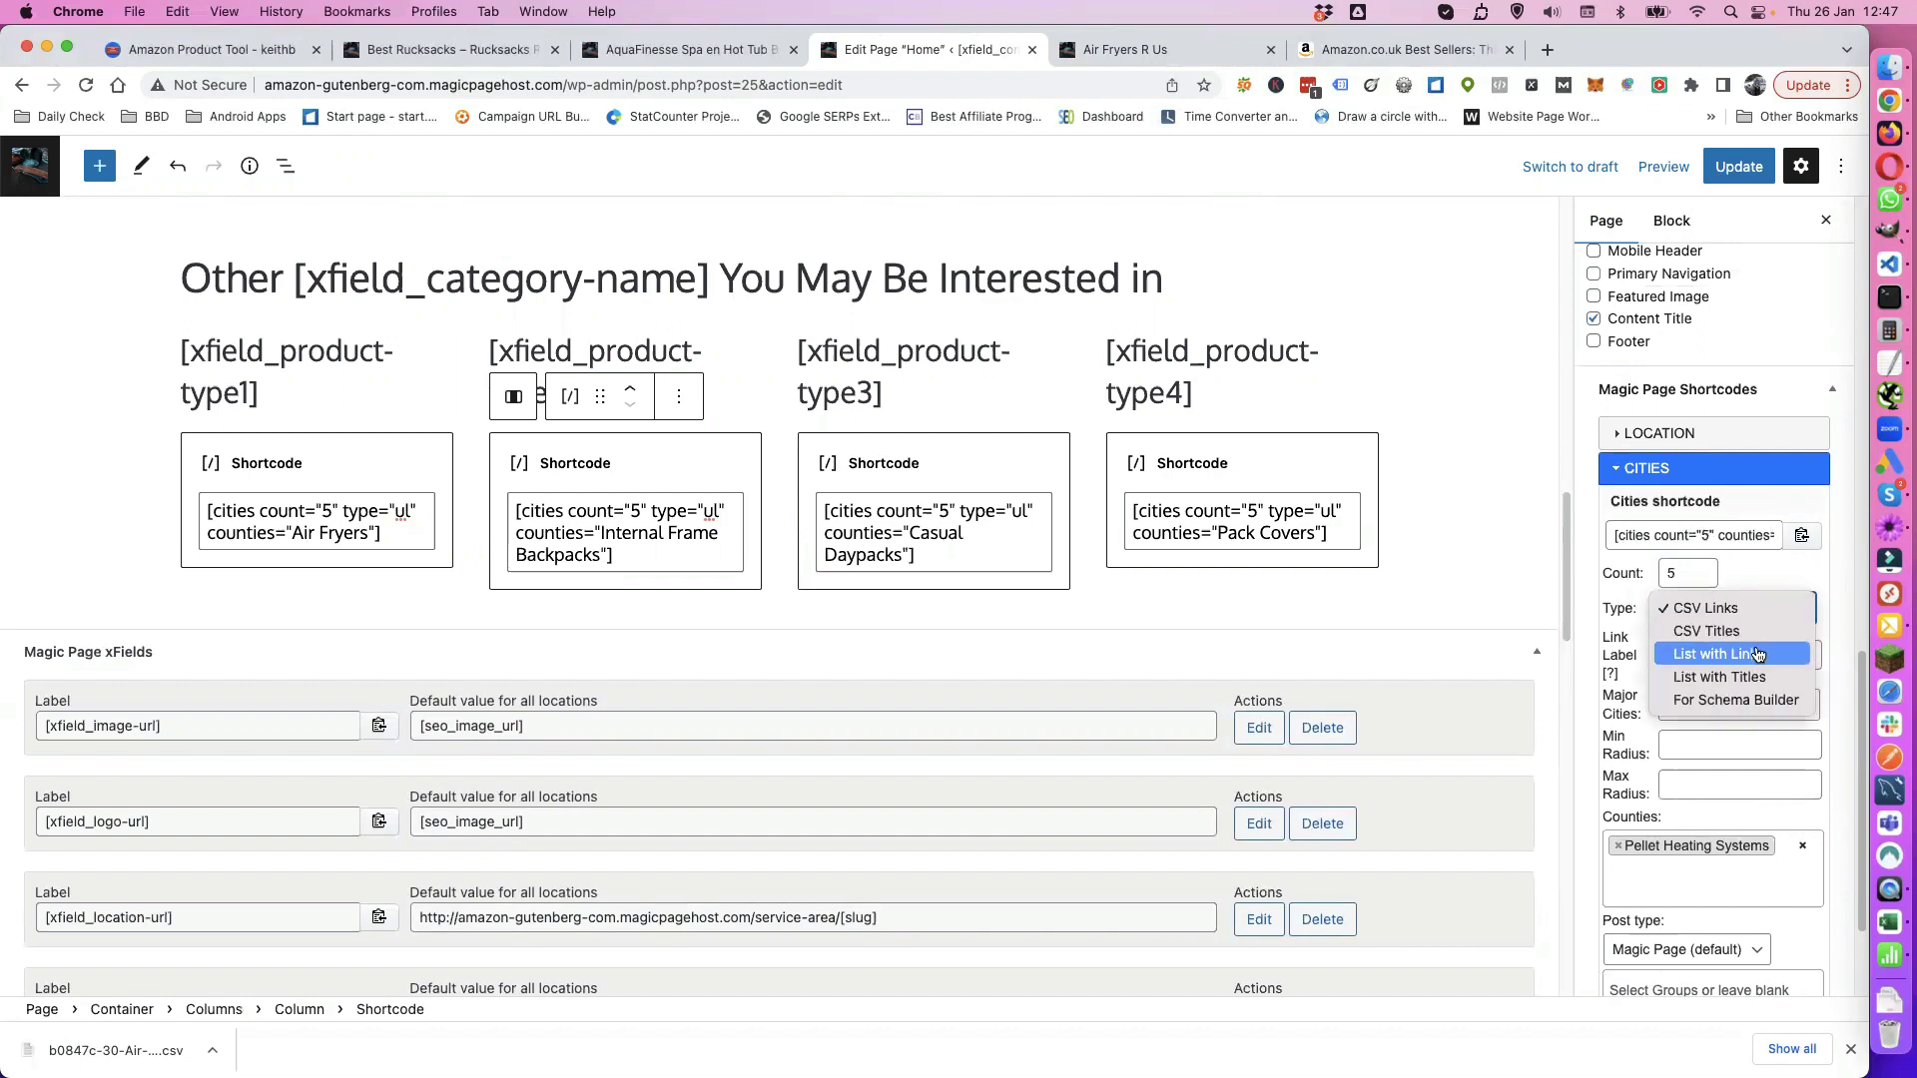
click(1757, 654)
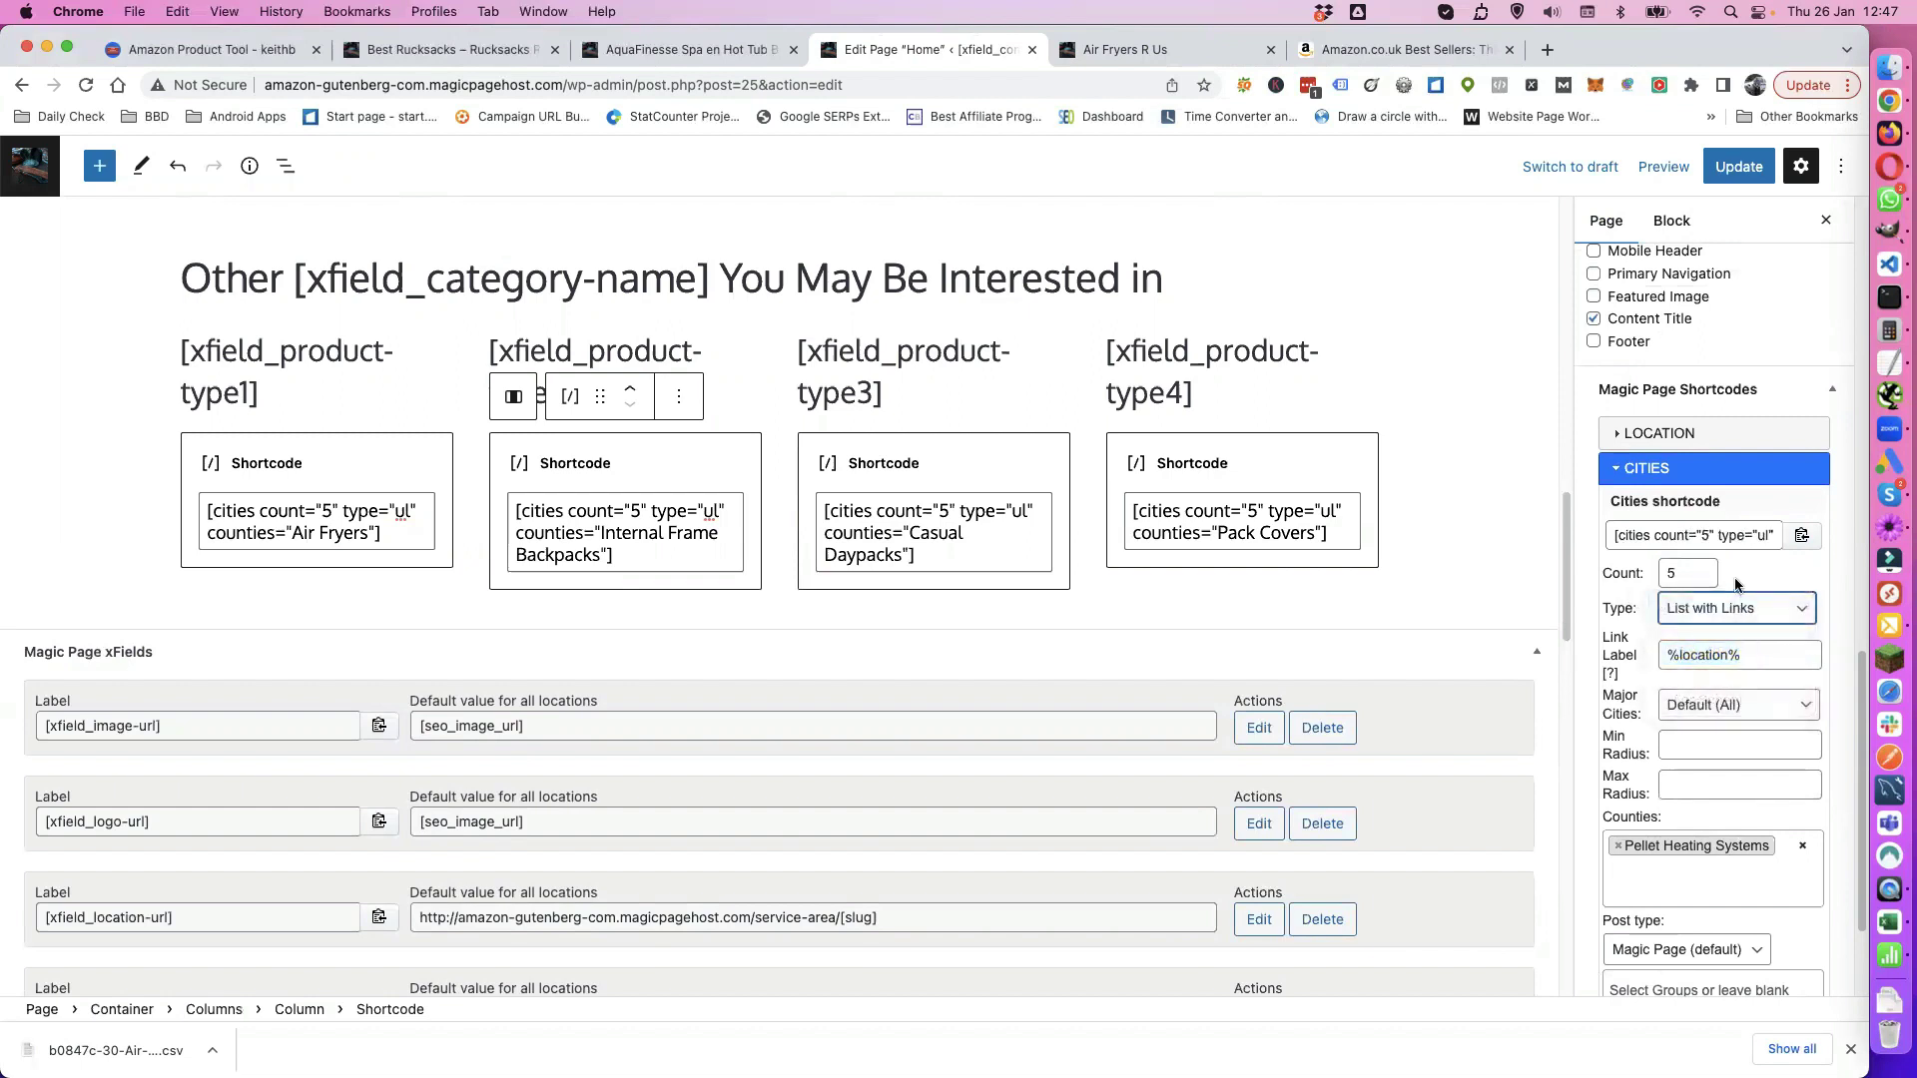
click(1801, 537)
Step: Replace the second column's Internal Frame Backpacks shortcode with the copied Pellet Heating Systems shortcode and update the Home page
click(612, 542)
drag(629, 555, 509, 503)
key(super+v)
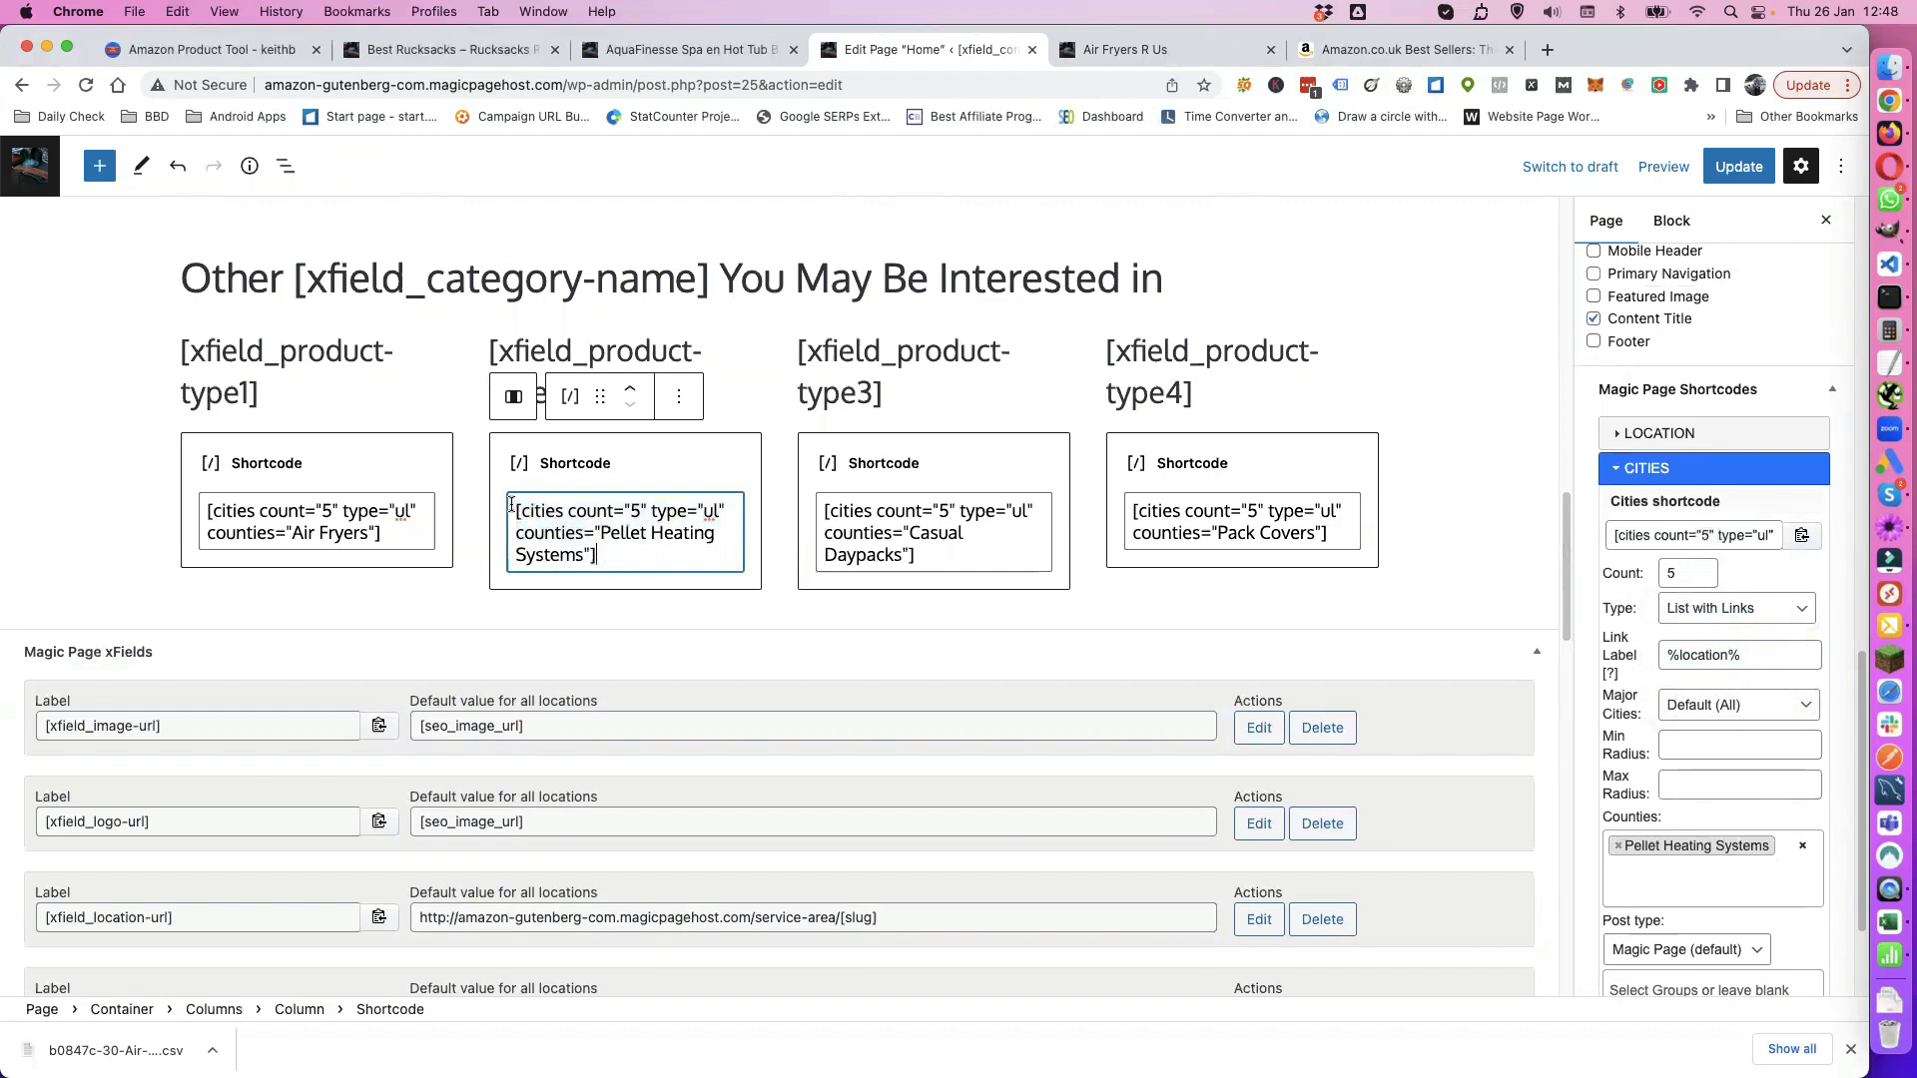
click(1743, 170)
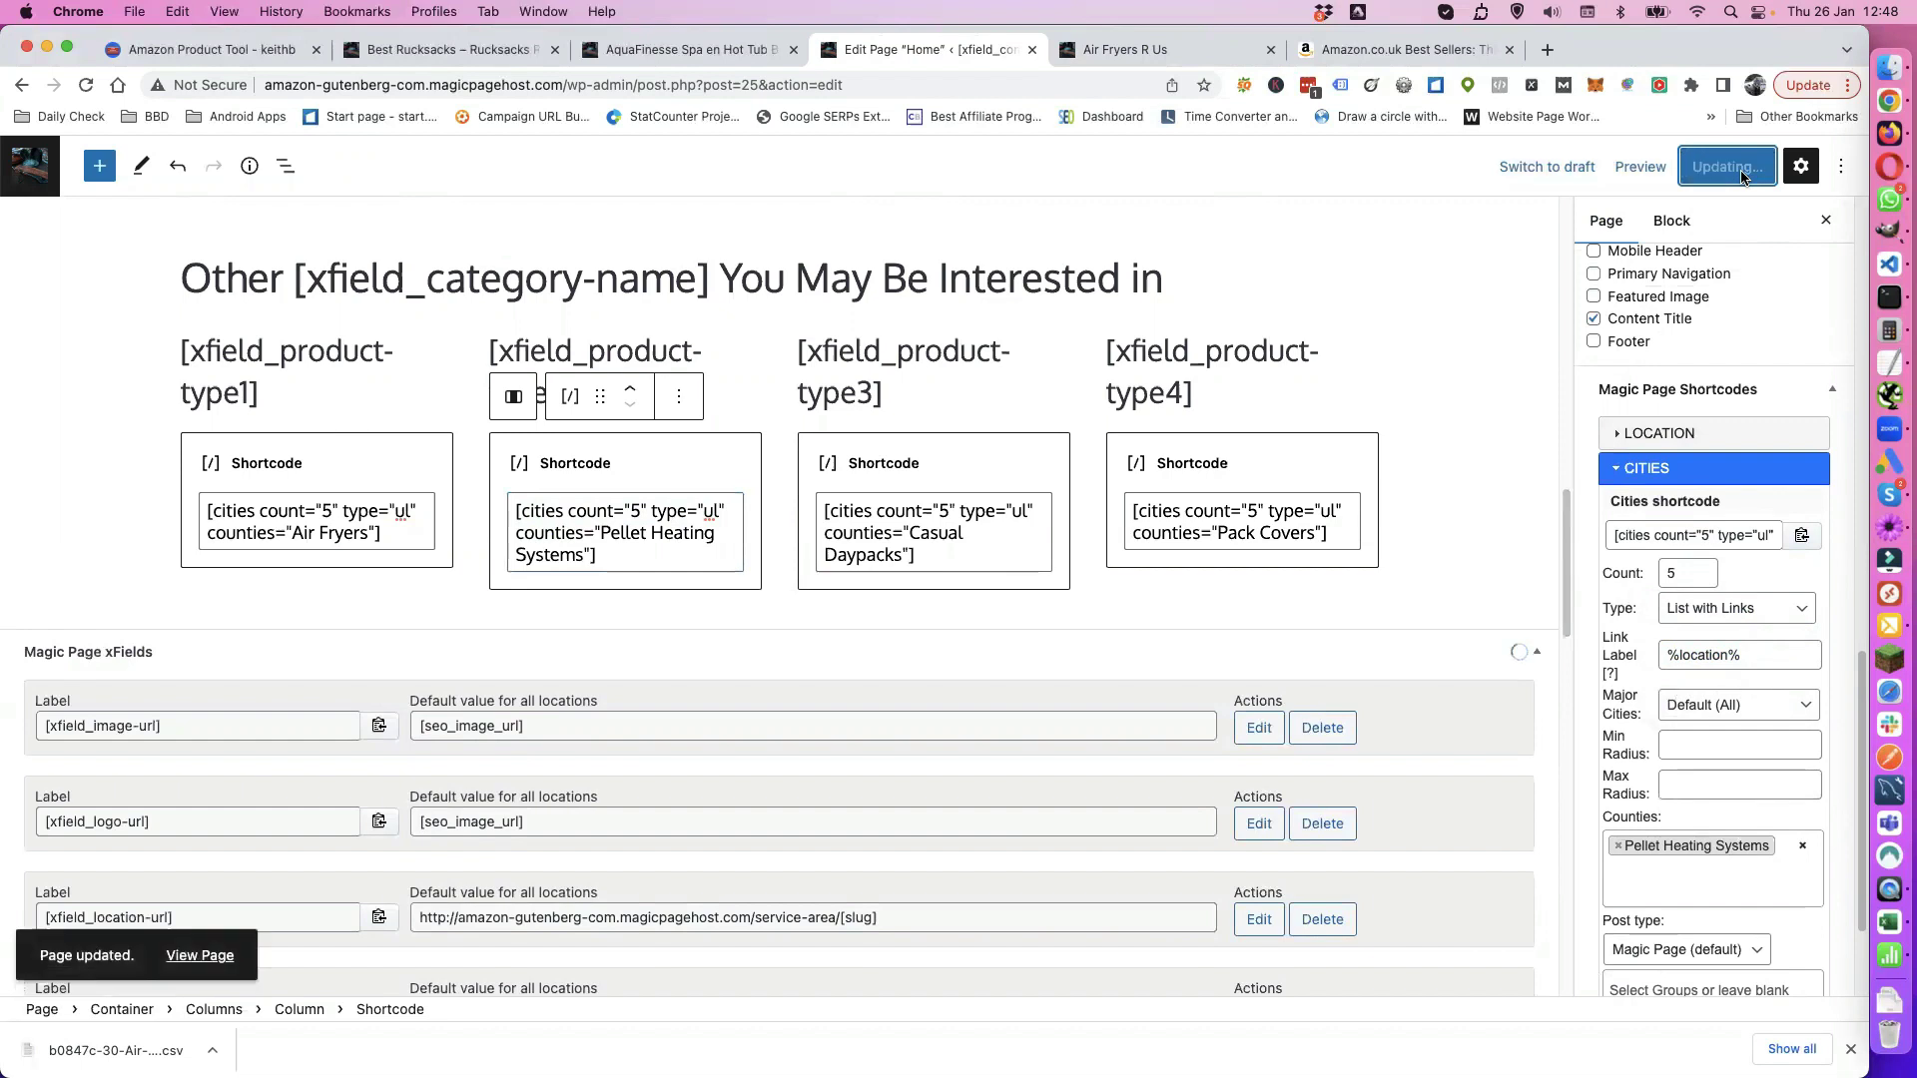
Step: Look back over the Home page template, and check the live home page's product details and related-product lists
scroll(949, 849, up, 10)
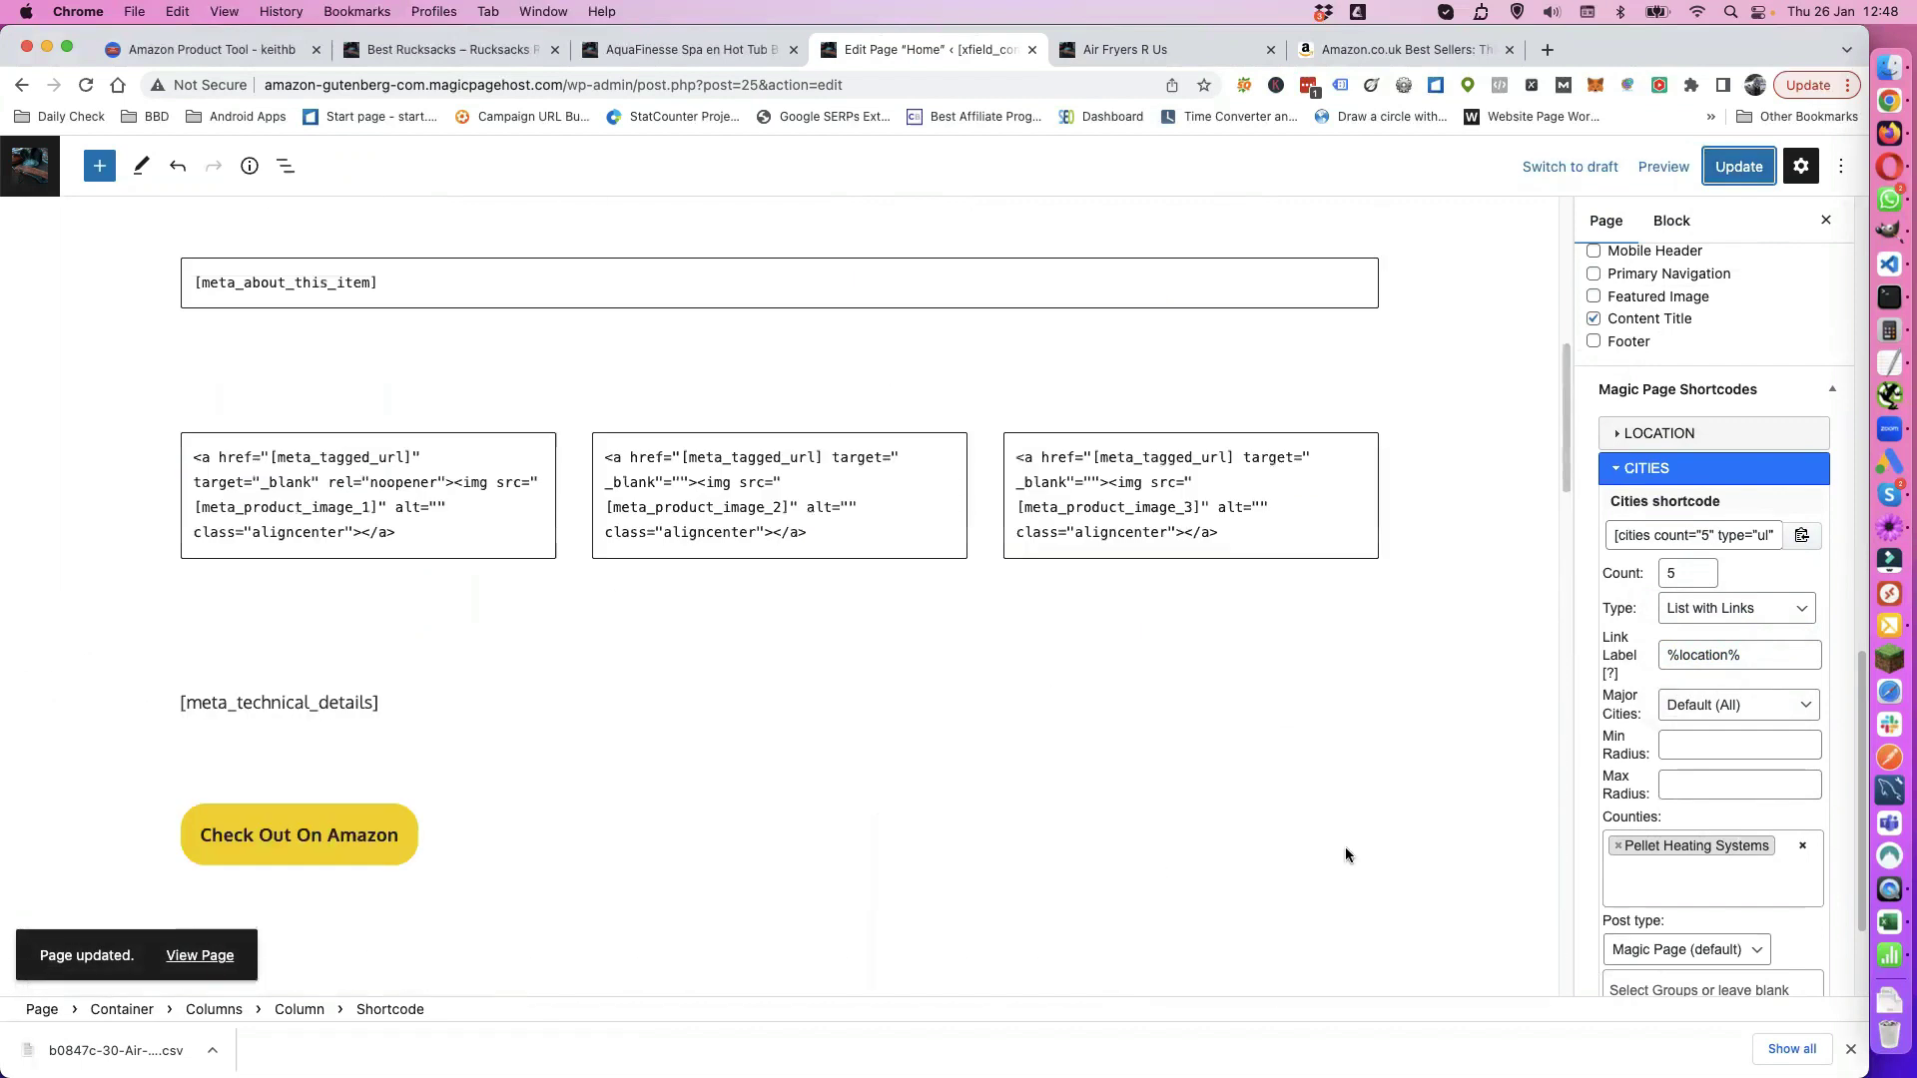
scroll(1345, 855, up, 5)
scroll(1642, 779, up, 10)
scroll(1638, 799, down, 3)
scroll(949, 717, up, 2)
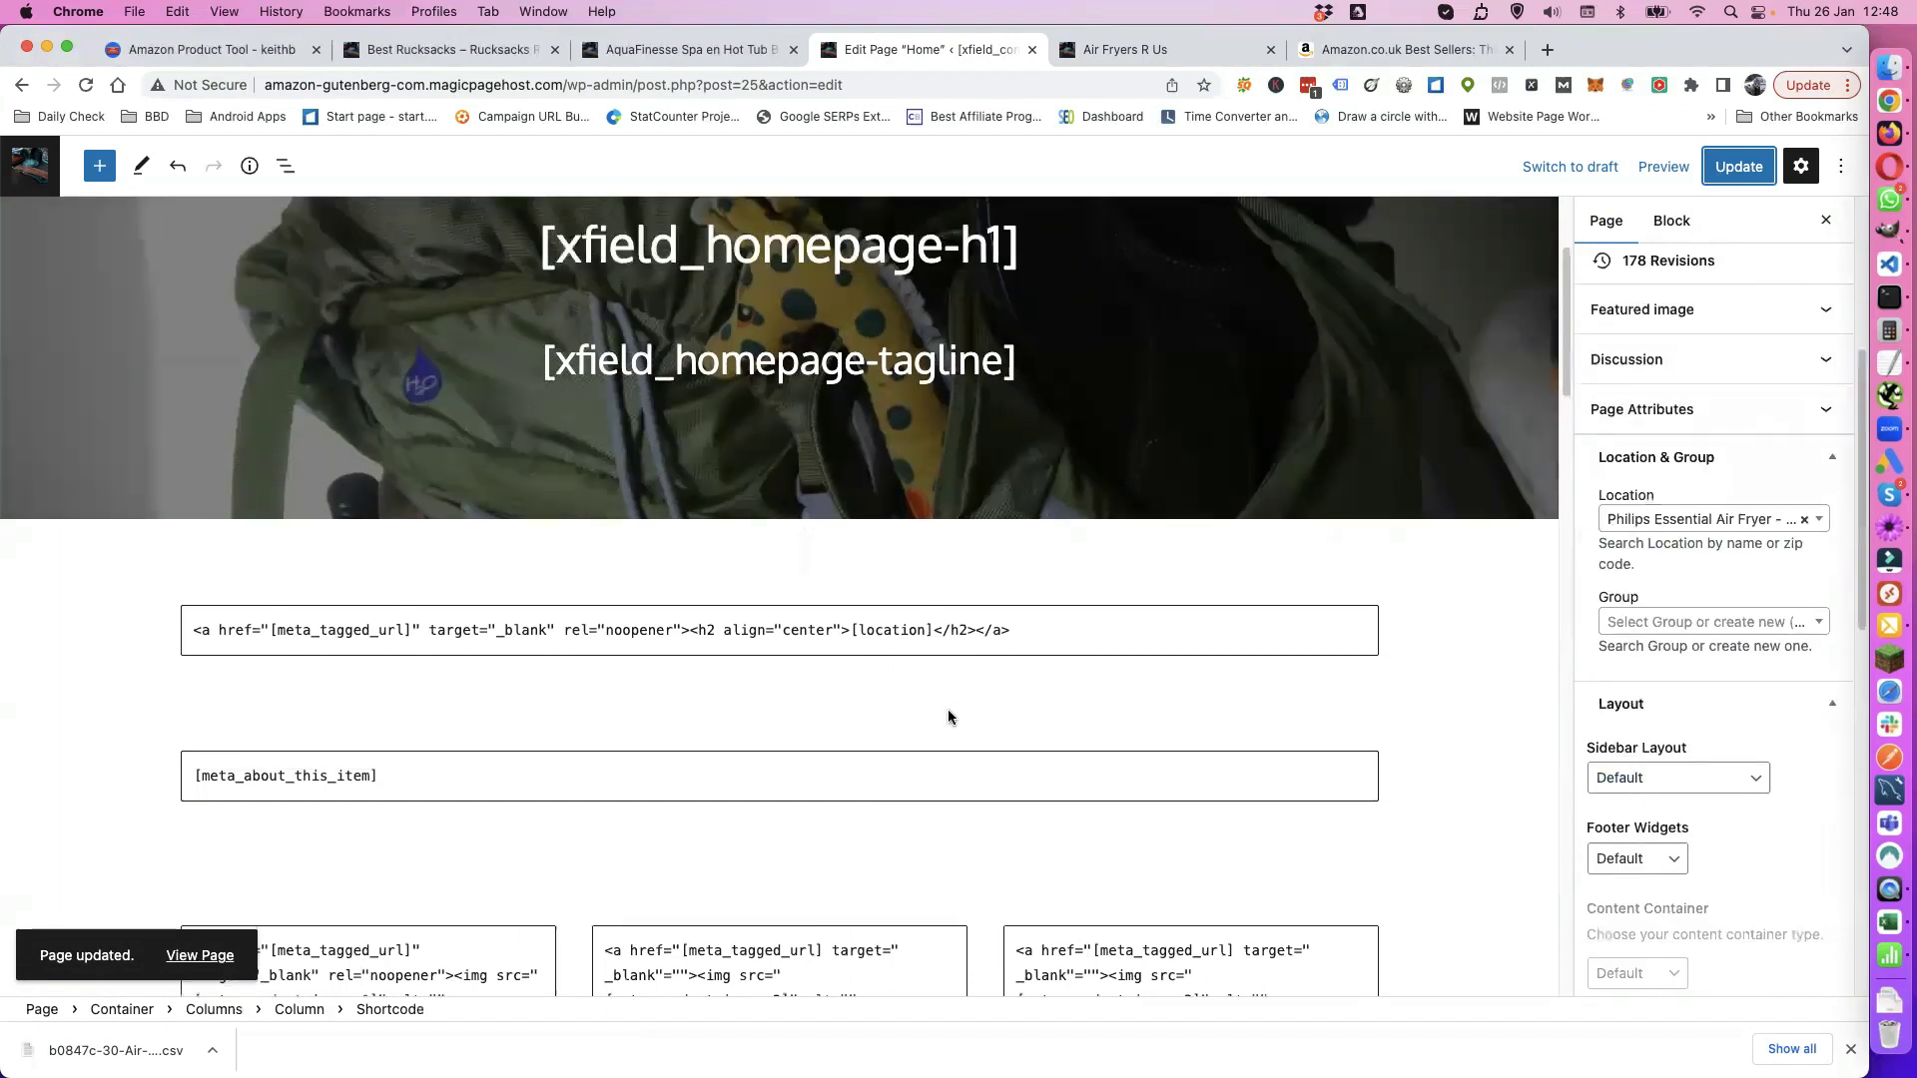
click(1115, 50)
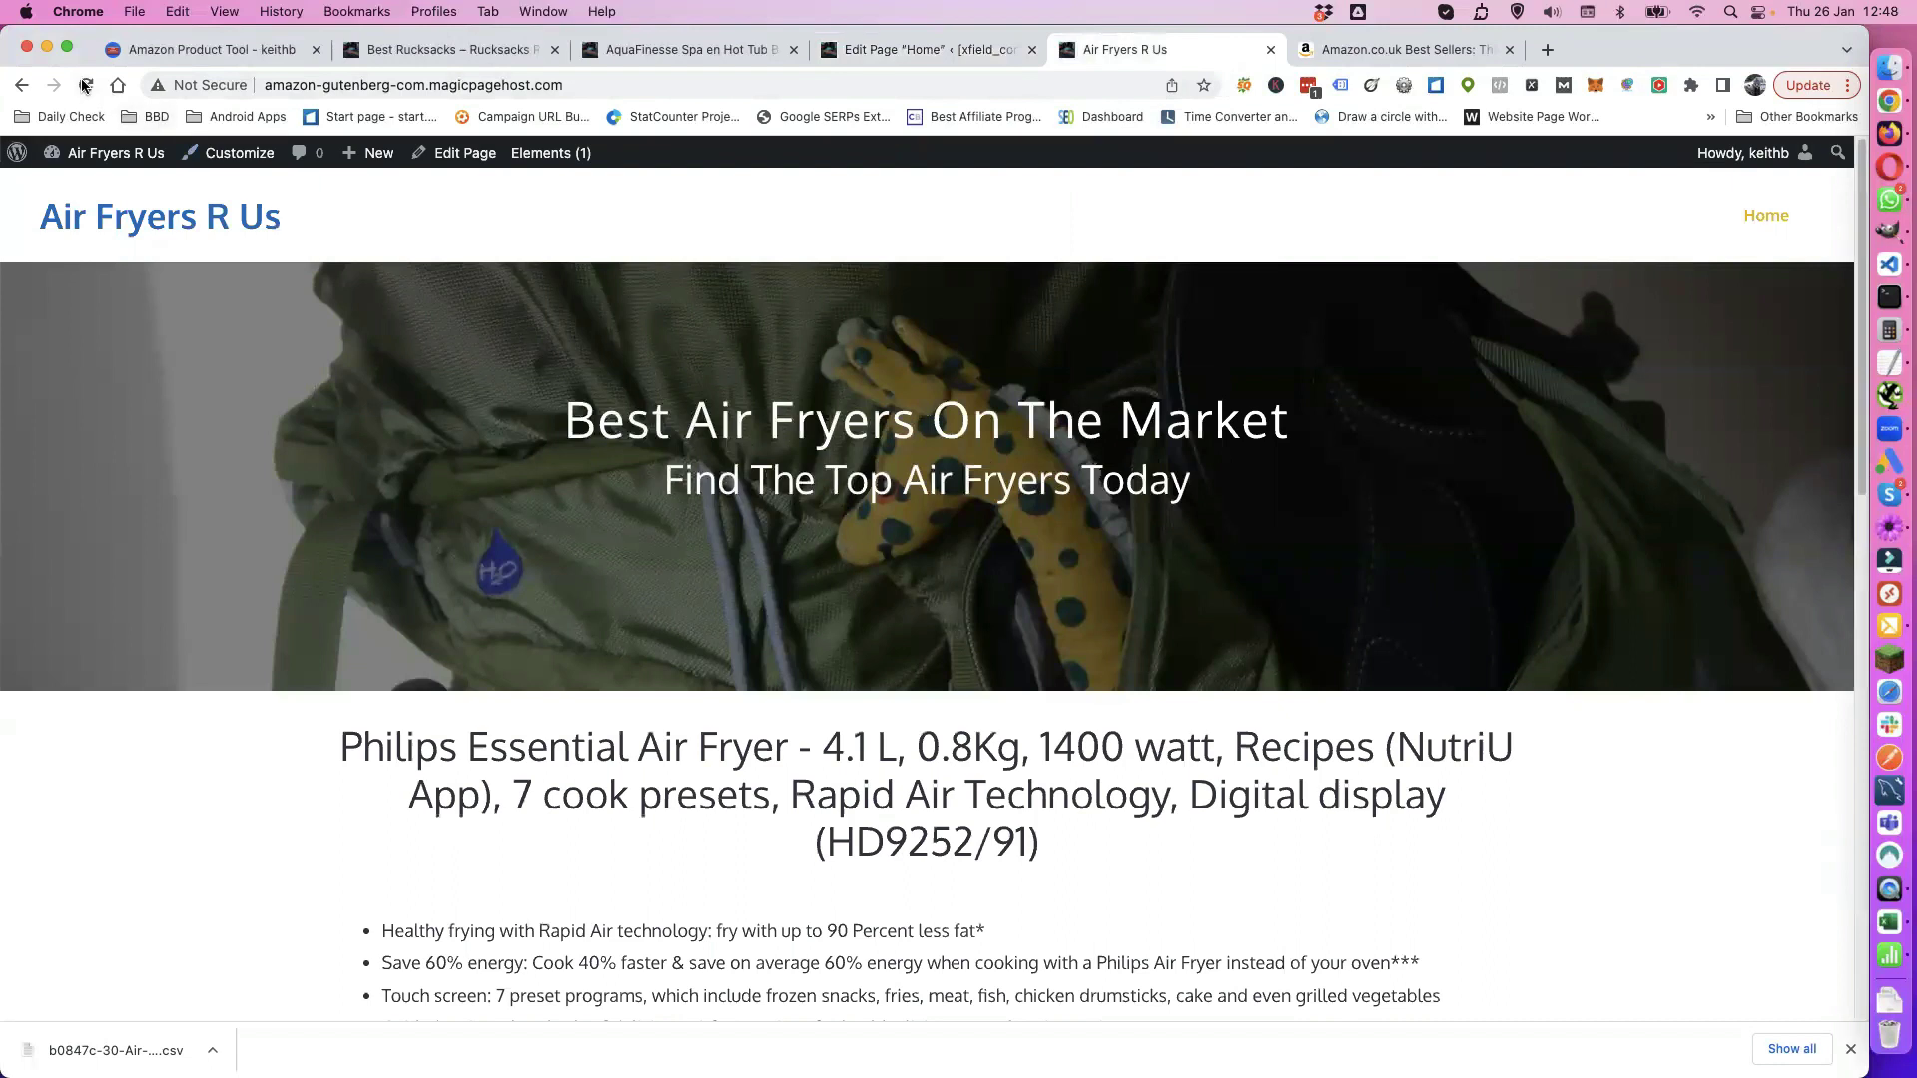
scroll(408, 485, down, 3)
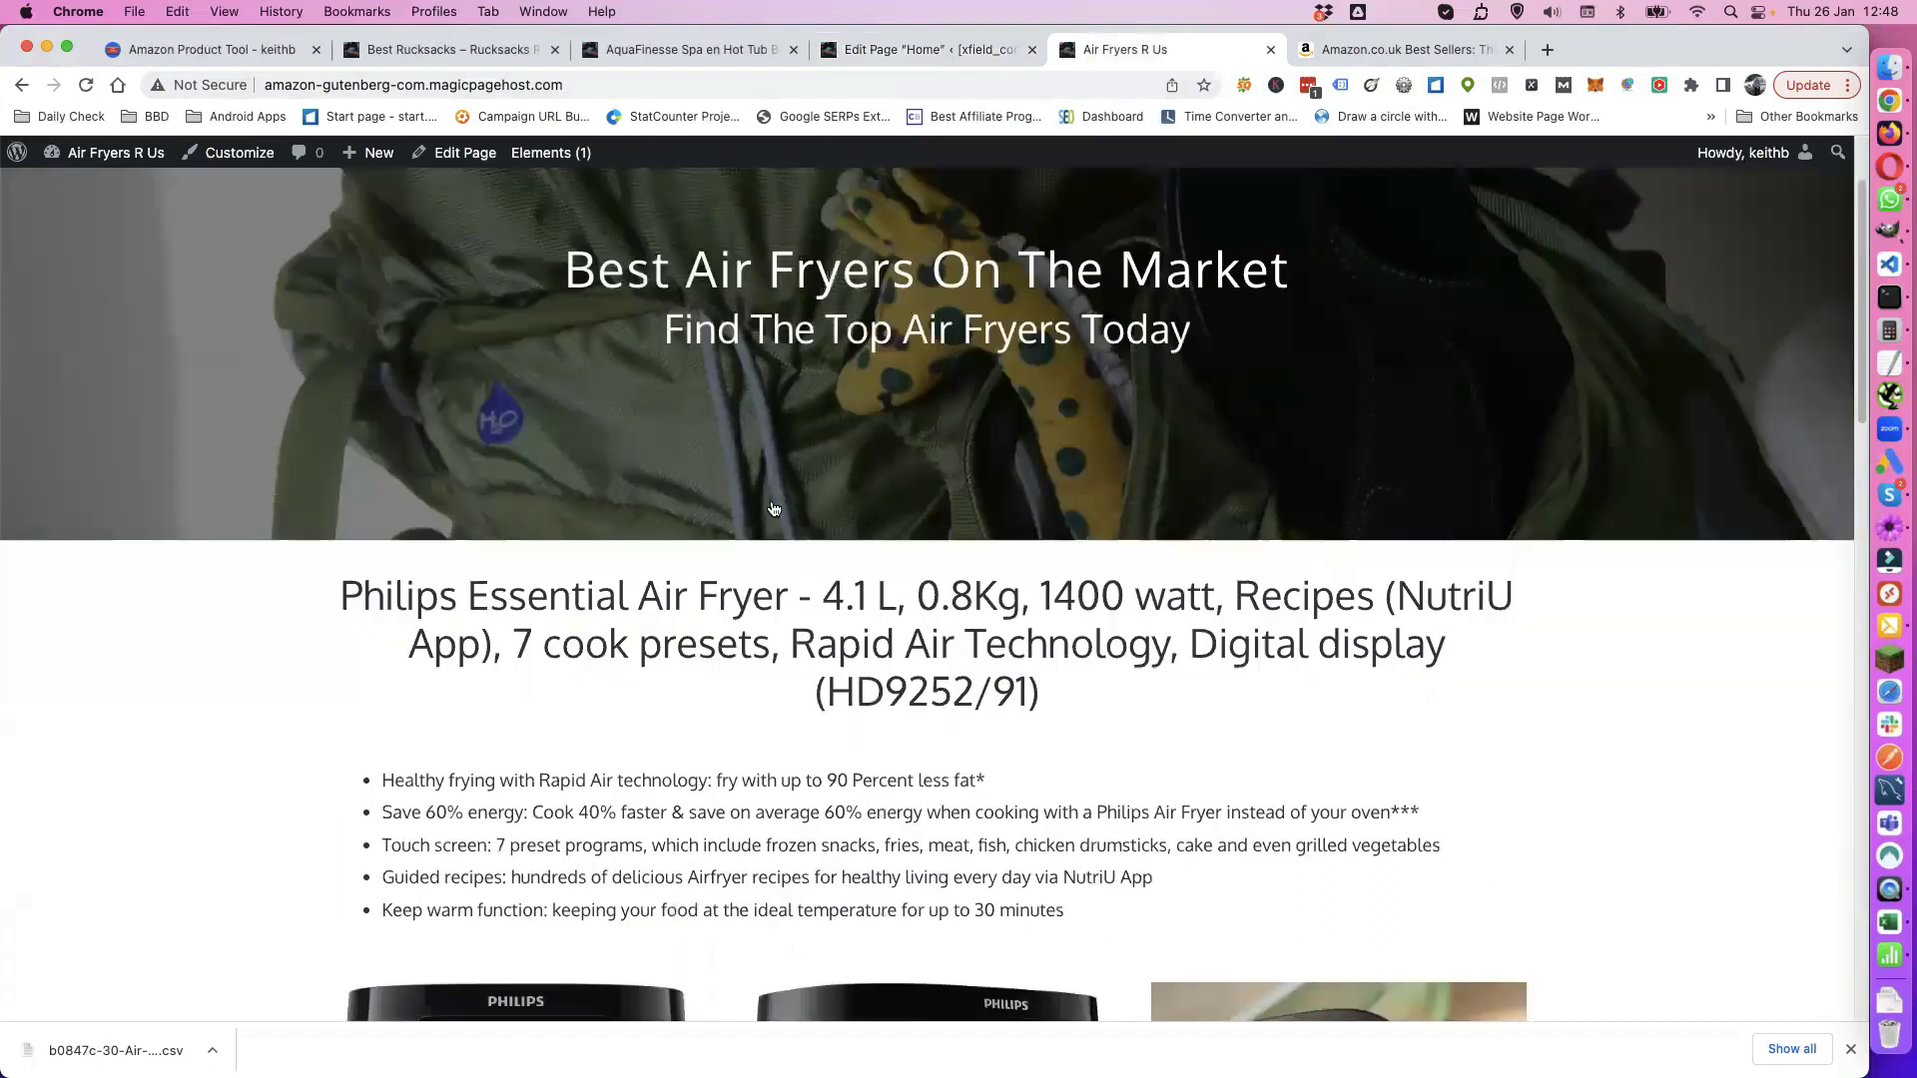
scroll(773, 509, down, 10)
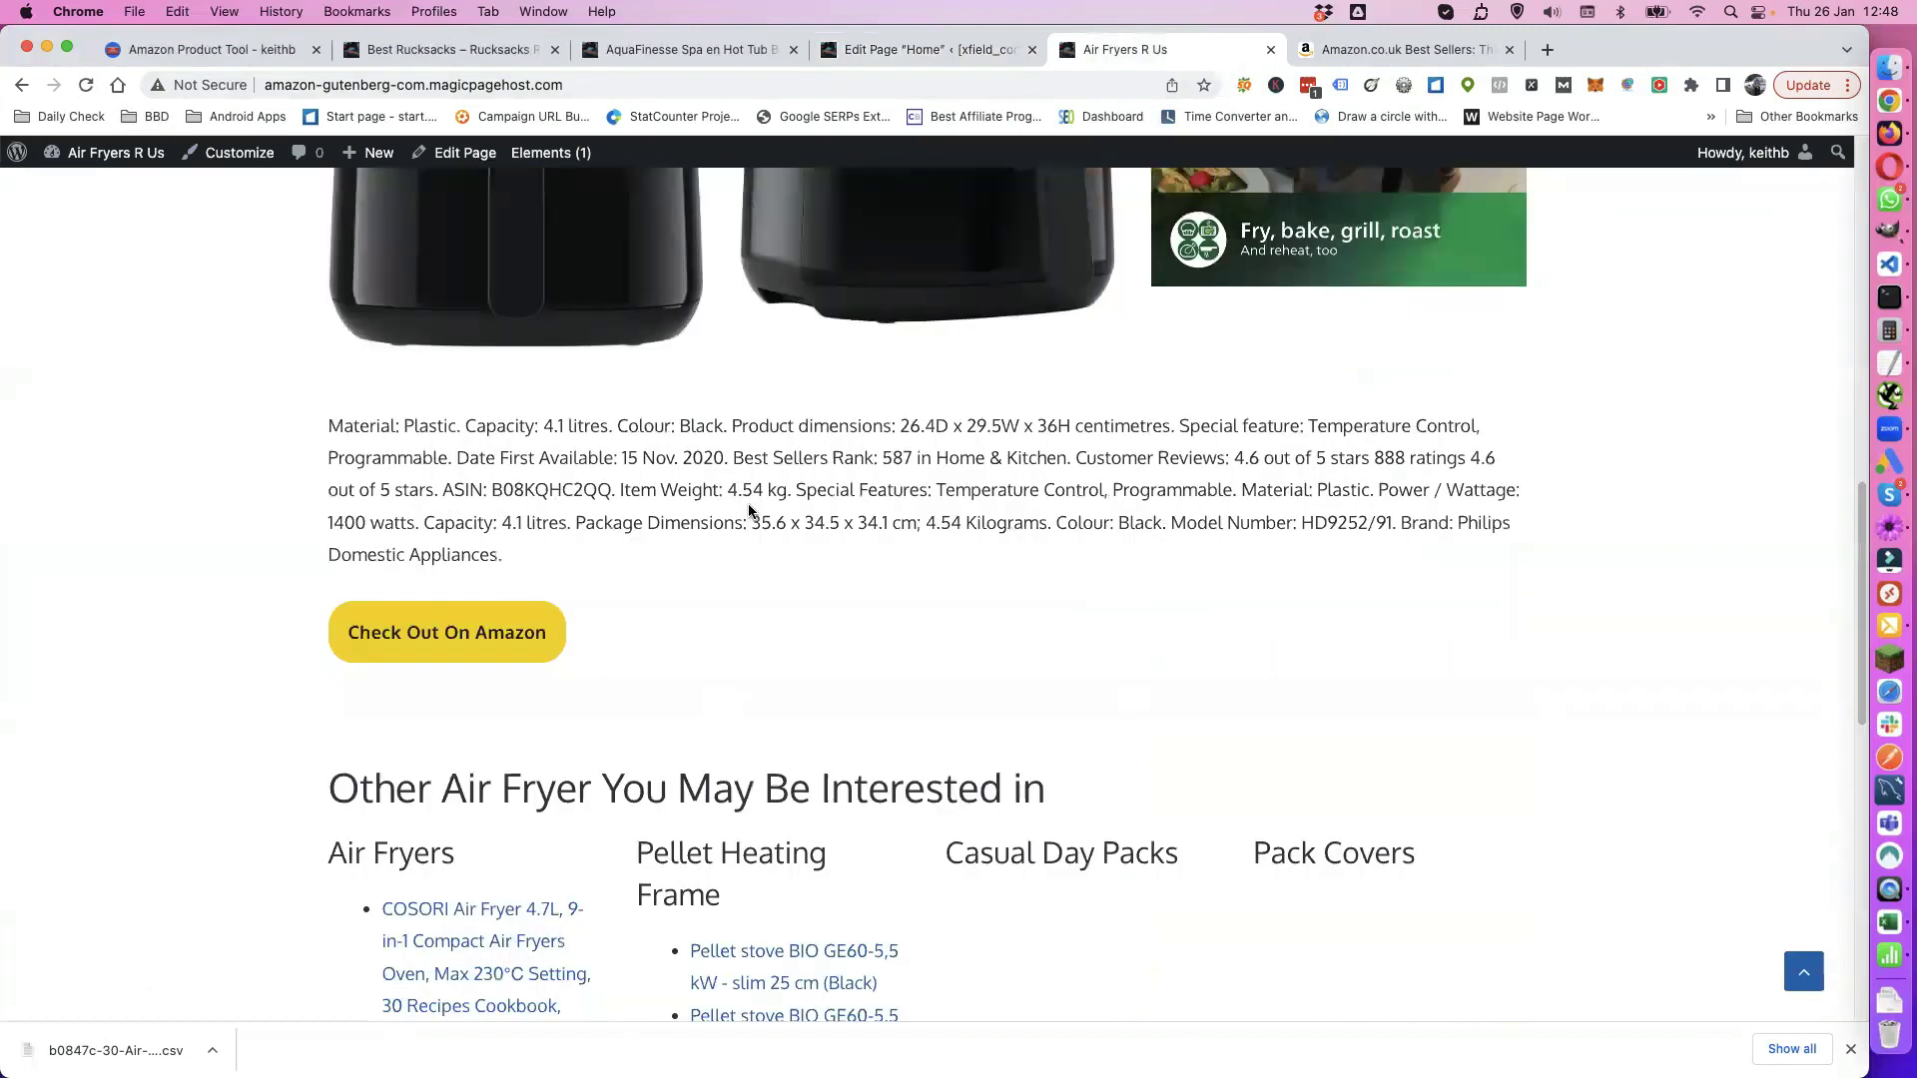
scroll(733, 510, down, 10)
scroll(539, 497, up, 8)
scroll(519, 554, down, 3)
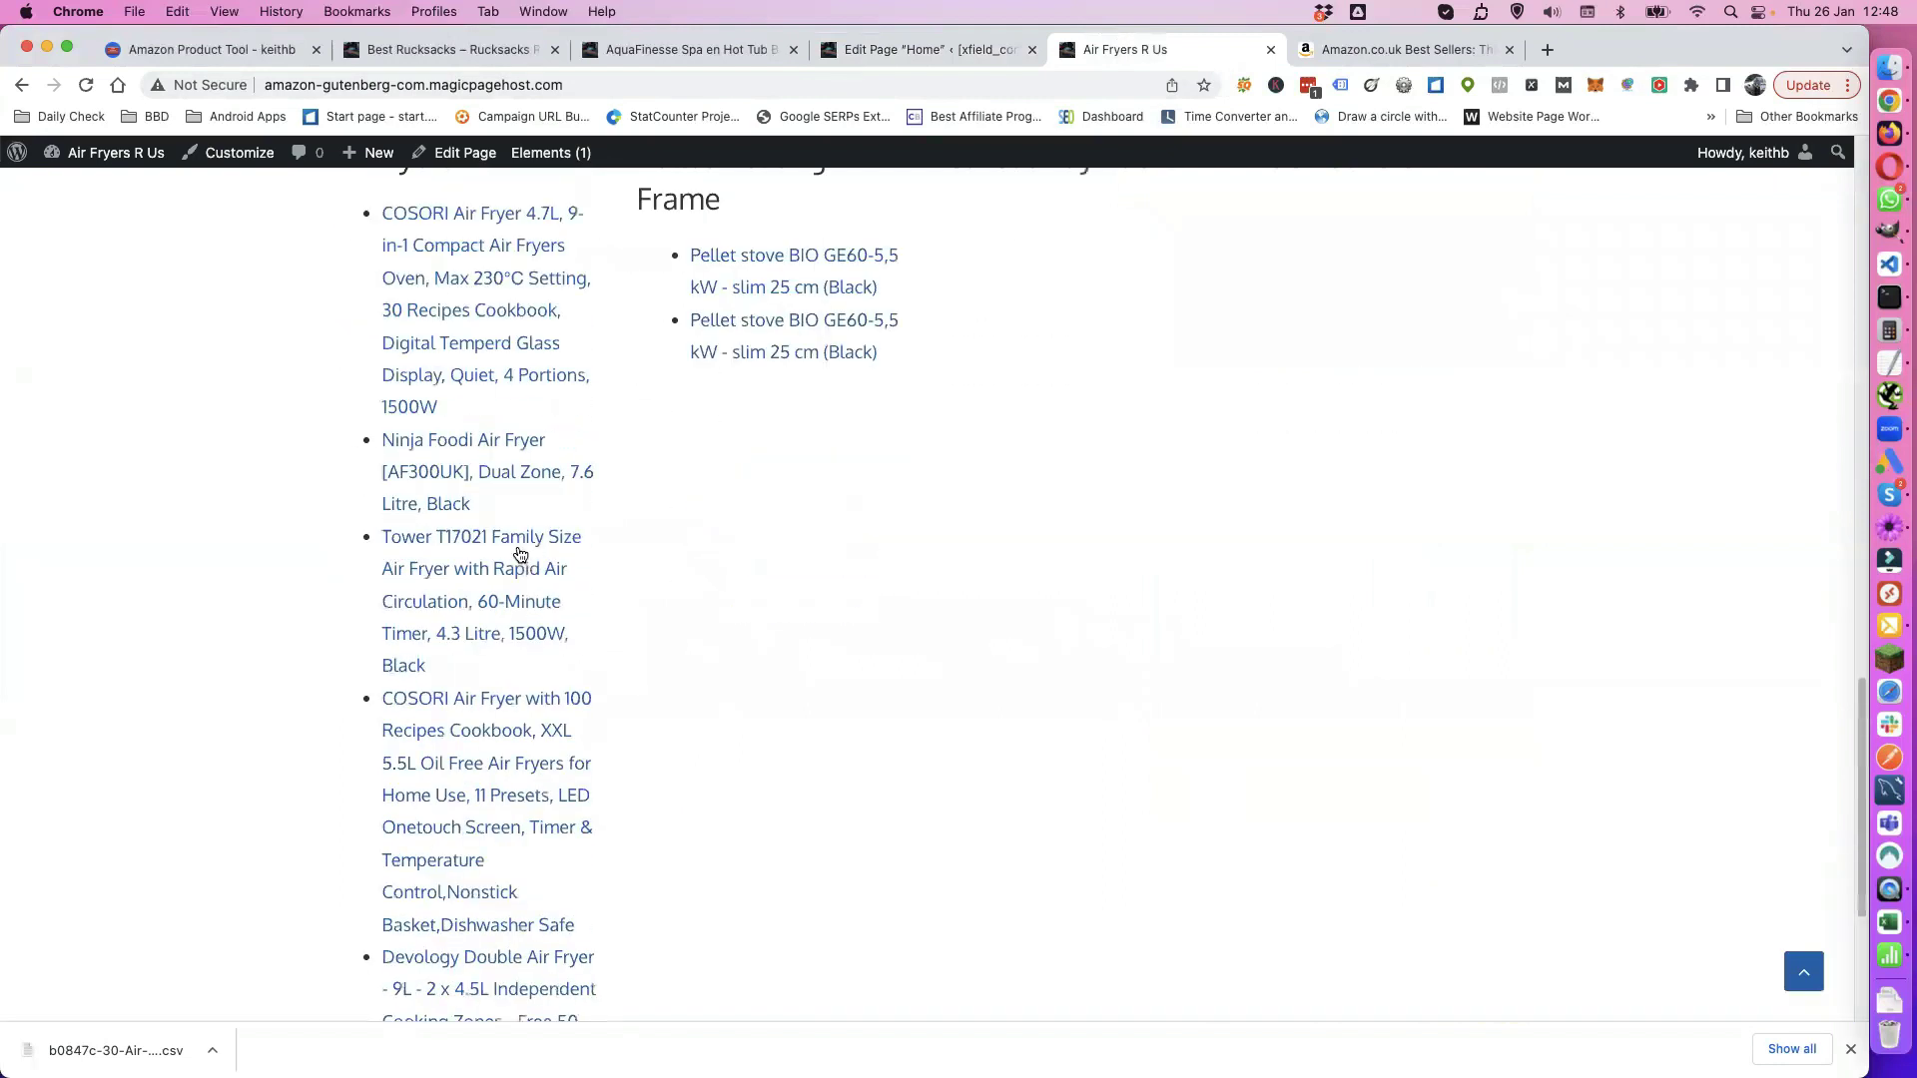
scroll(519, 554, up, 6)
scroll(787, 743, up, 6)
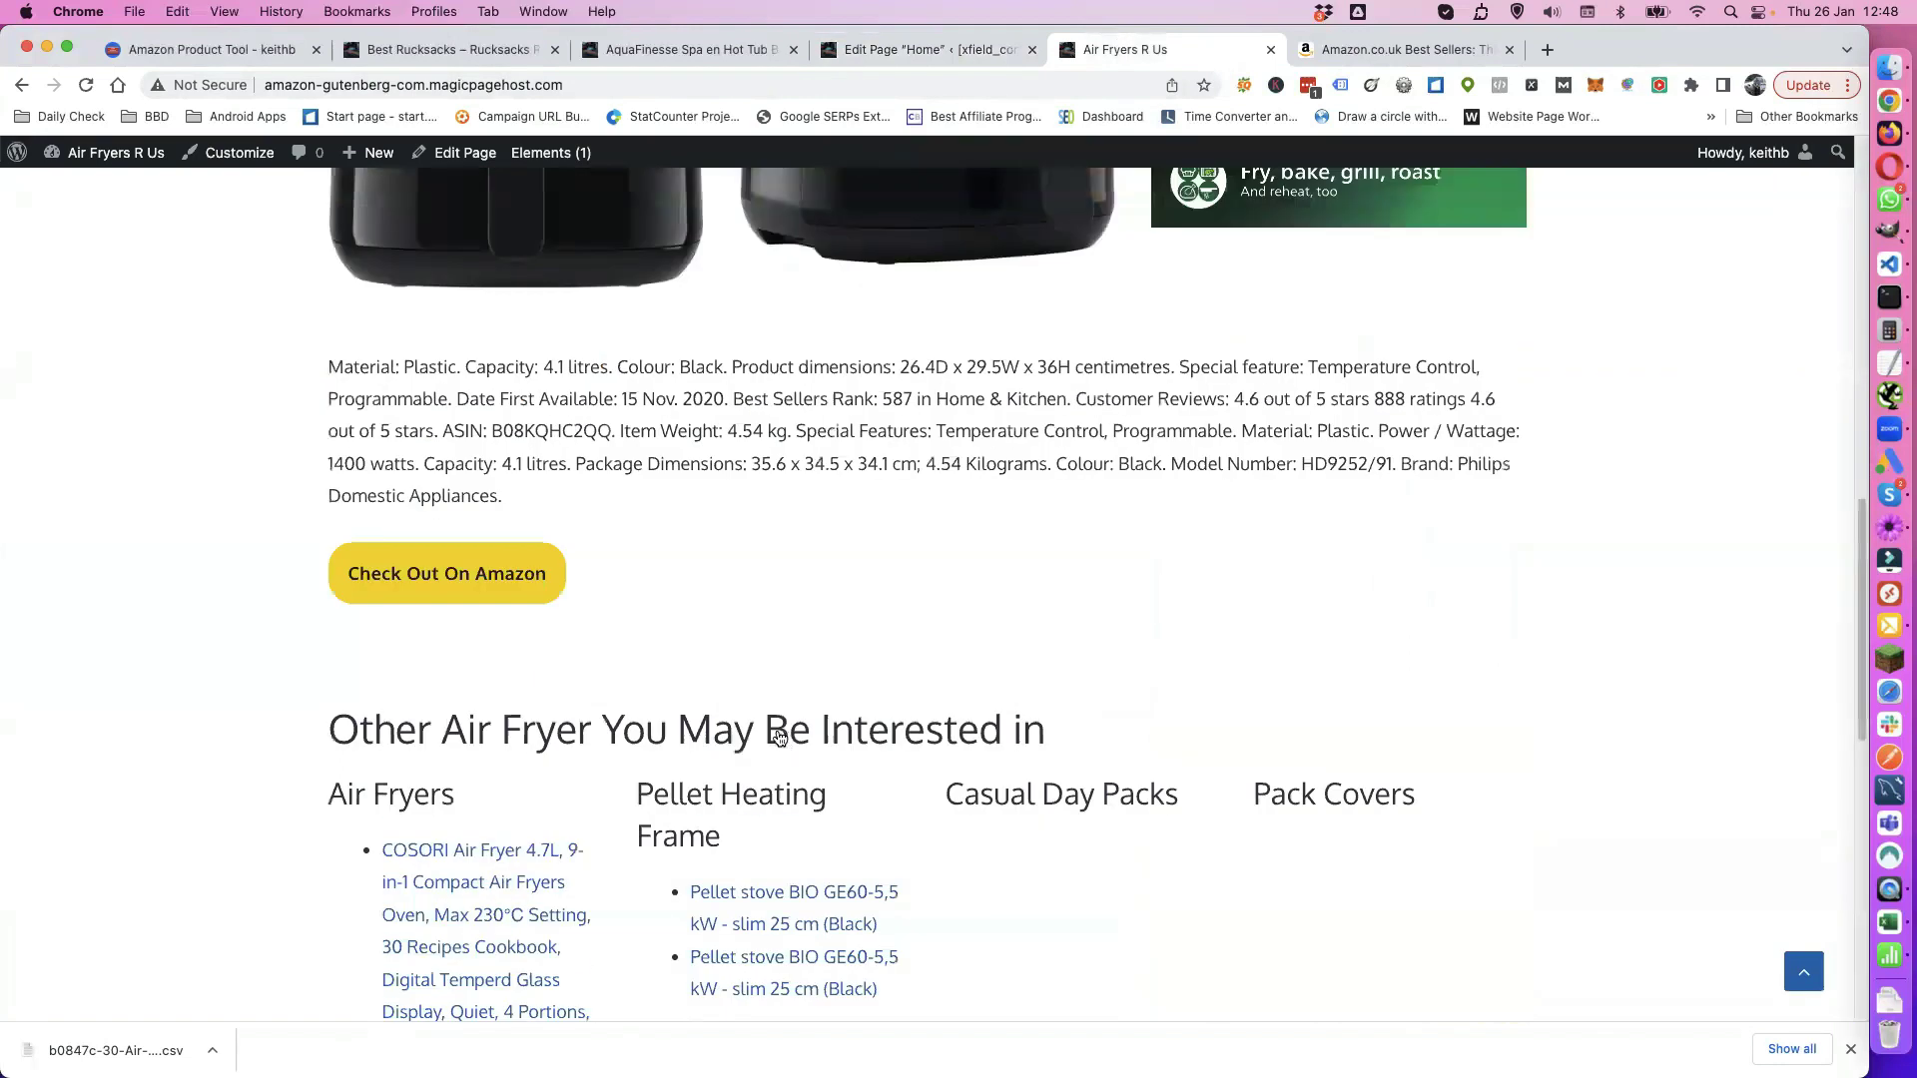
scroll(780, 737, up, 10)
Step: Replace the Home page's location with the first "ninj" result, Ninja Foodi Air Fryer [AF300UK], and update the page
click(907, 48)
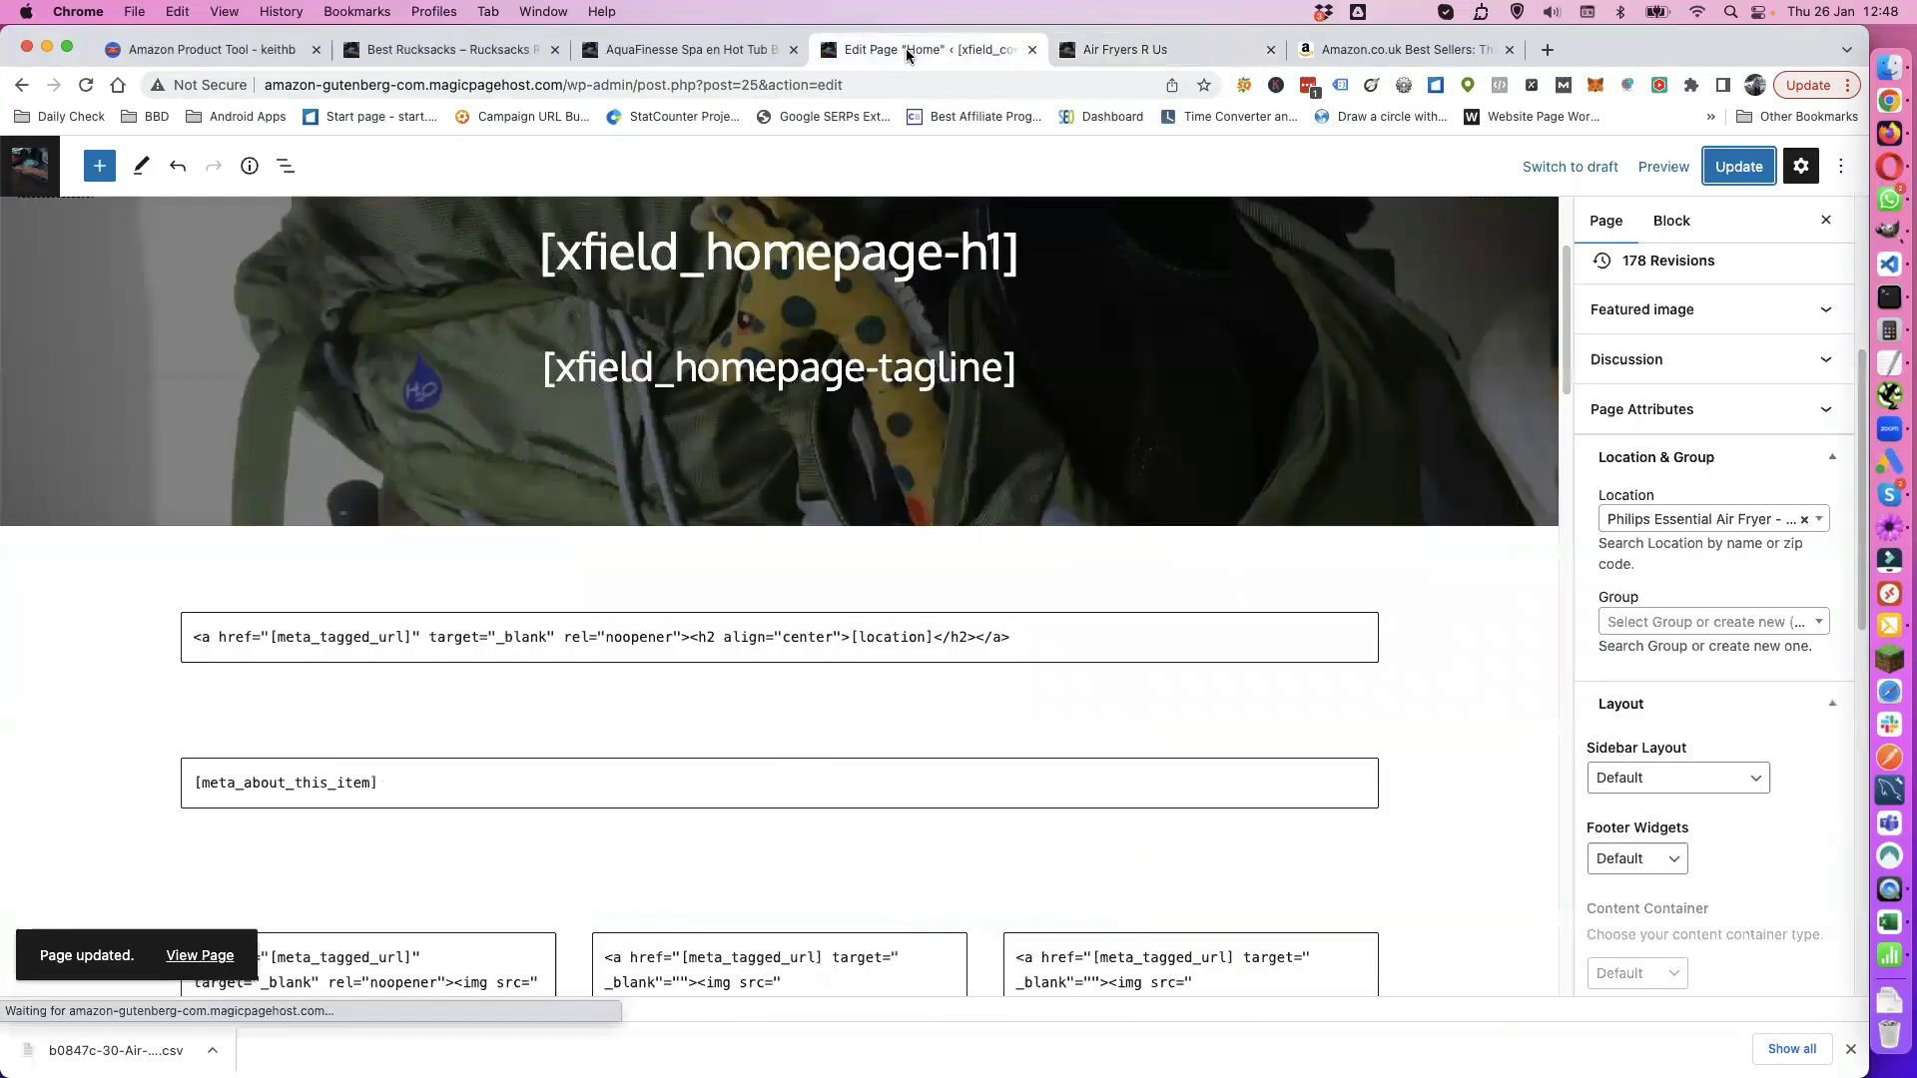
click(1803, 526)
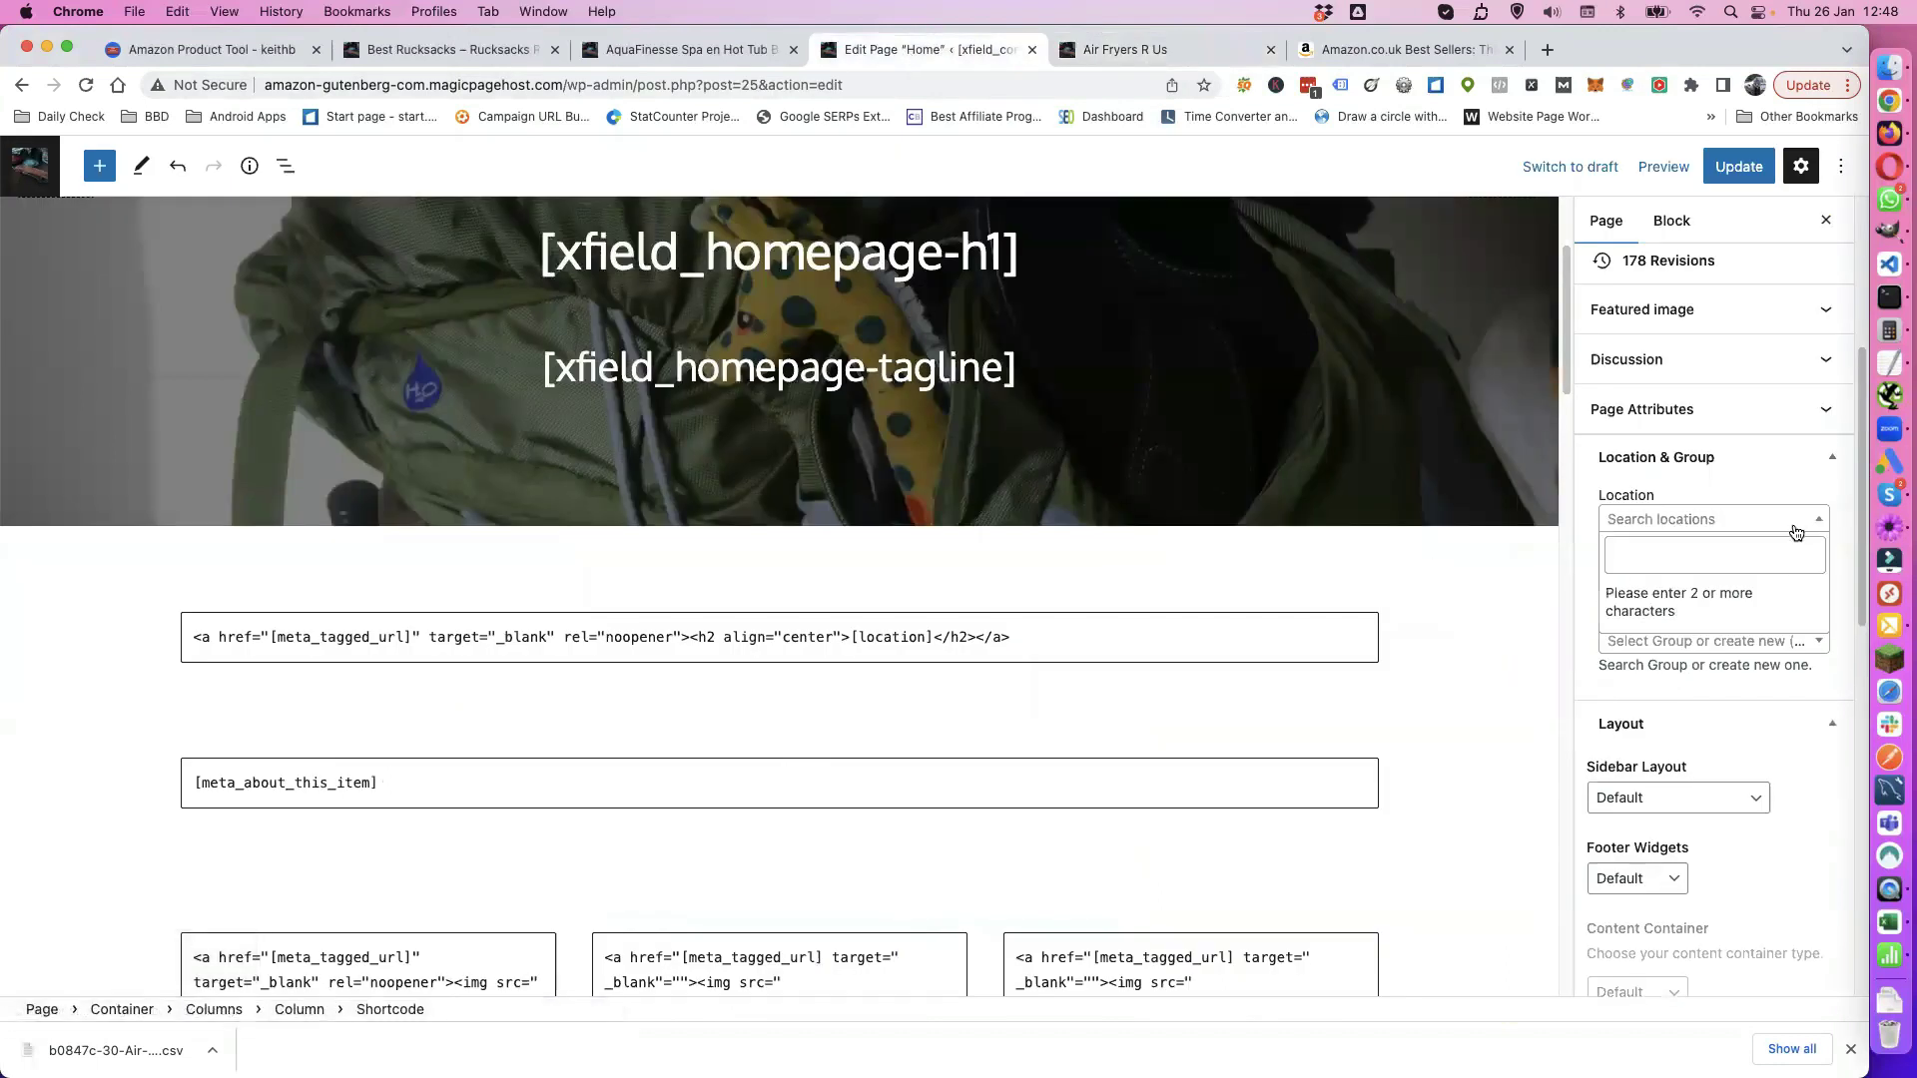
text(ninj)
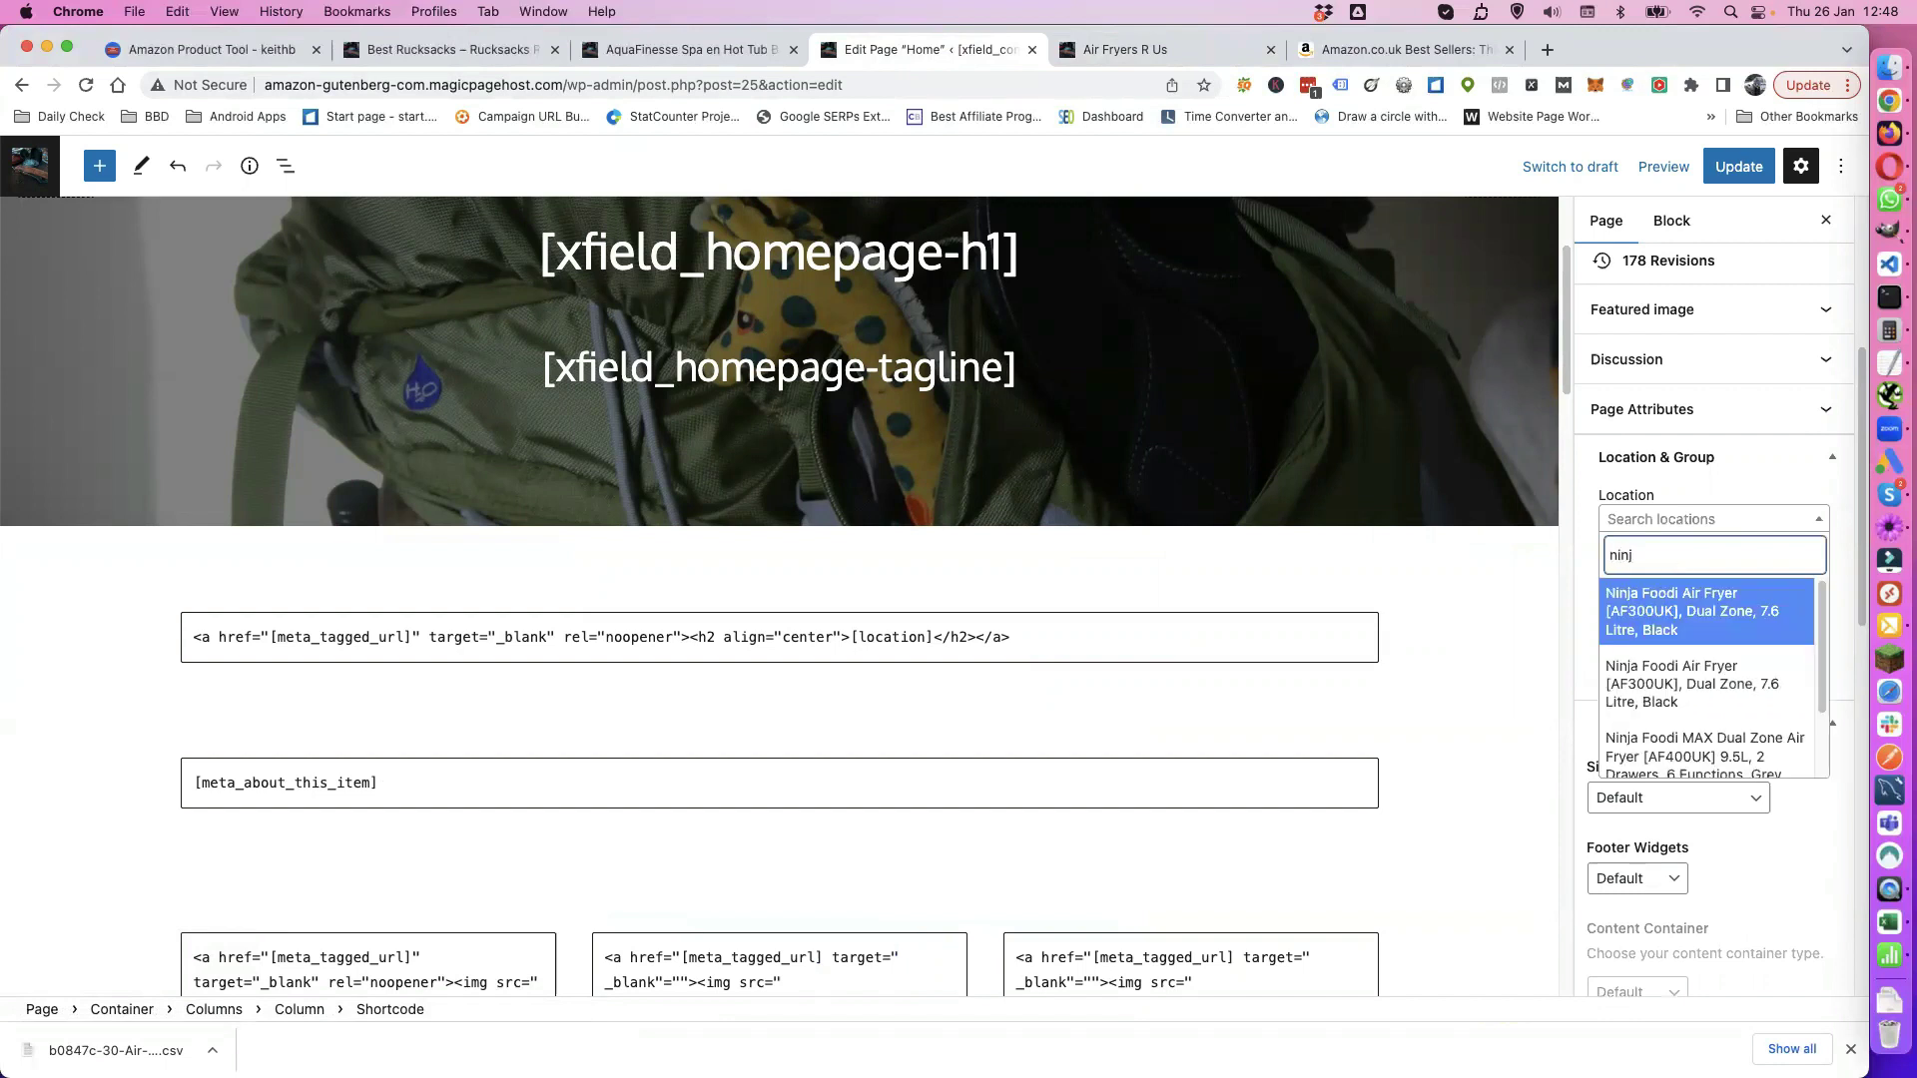
click(1697, 603)
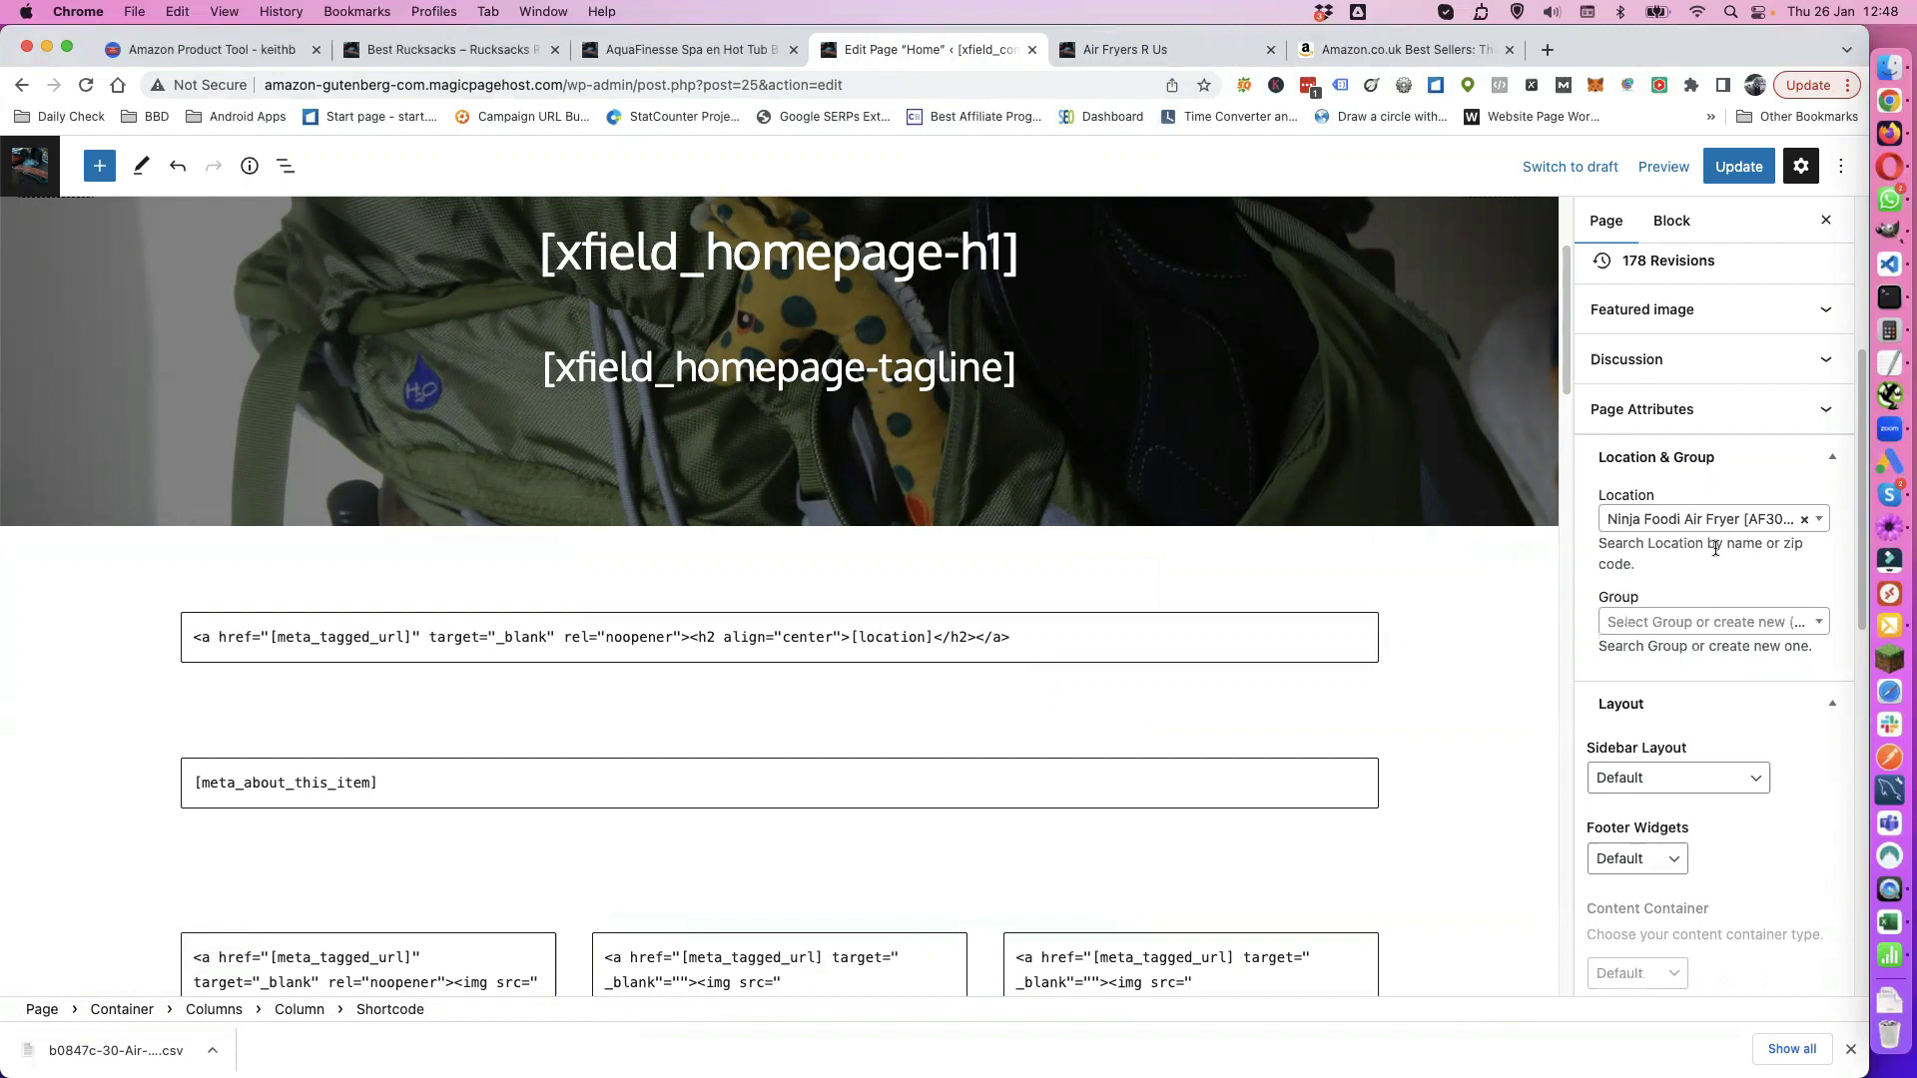
scroll(1673, 604, up, 3)
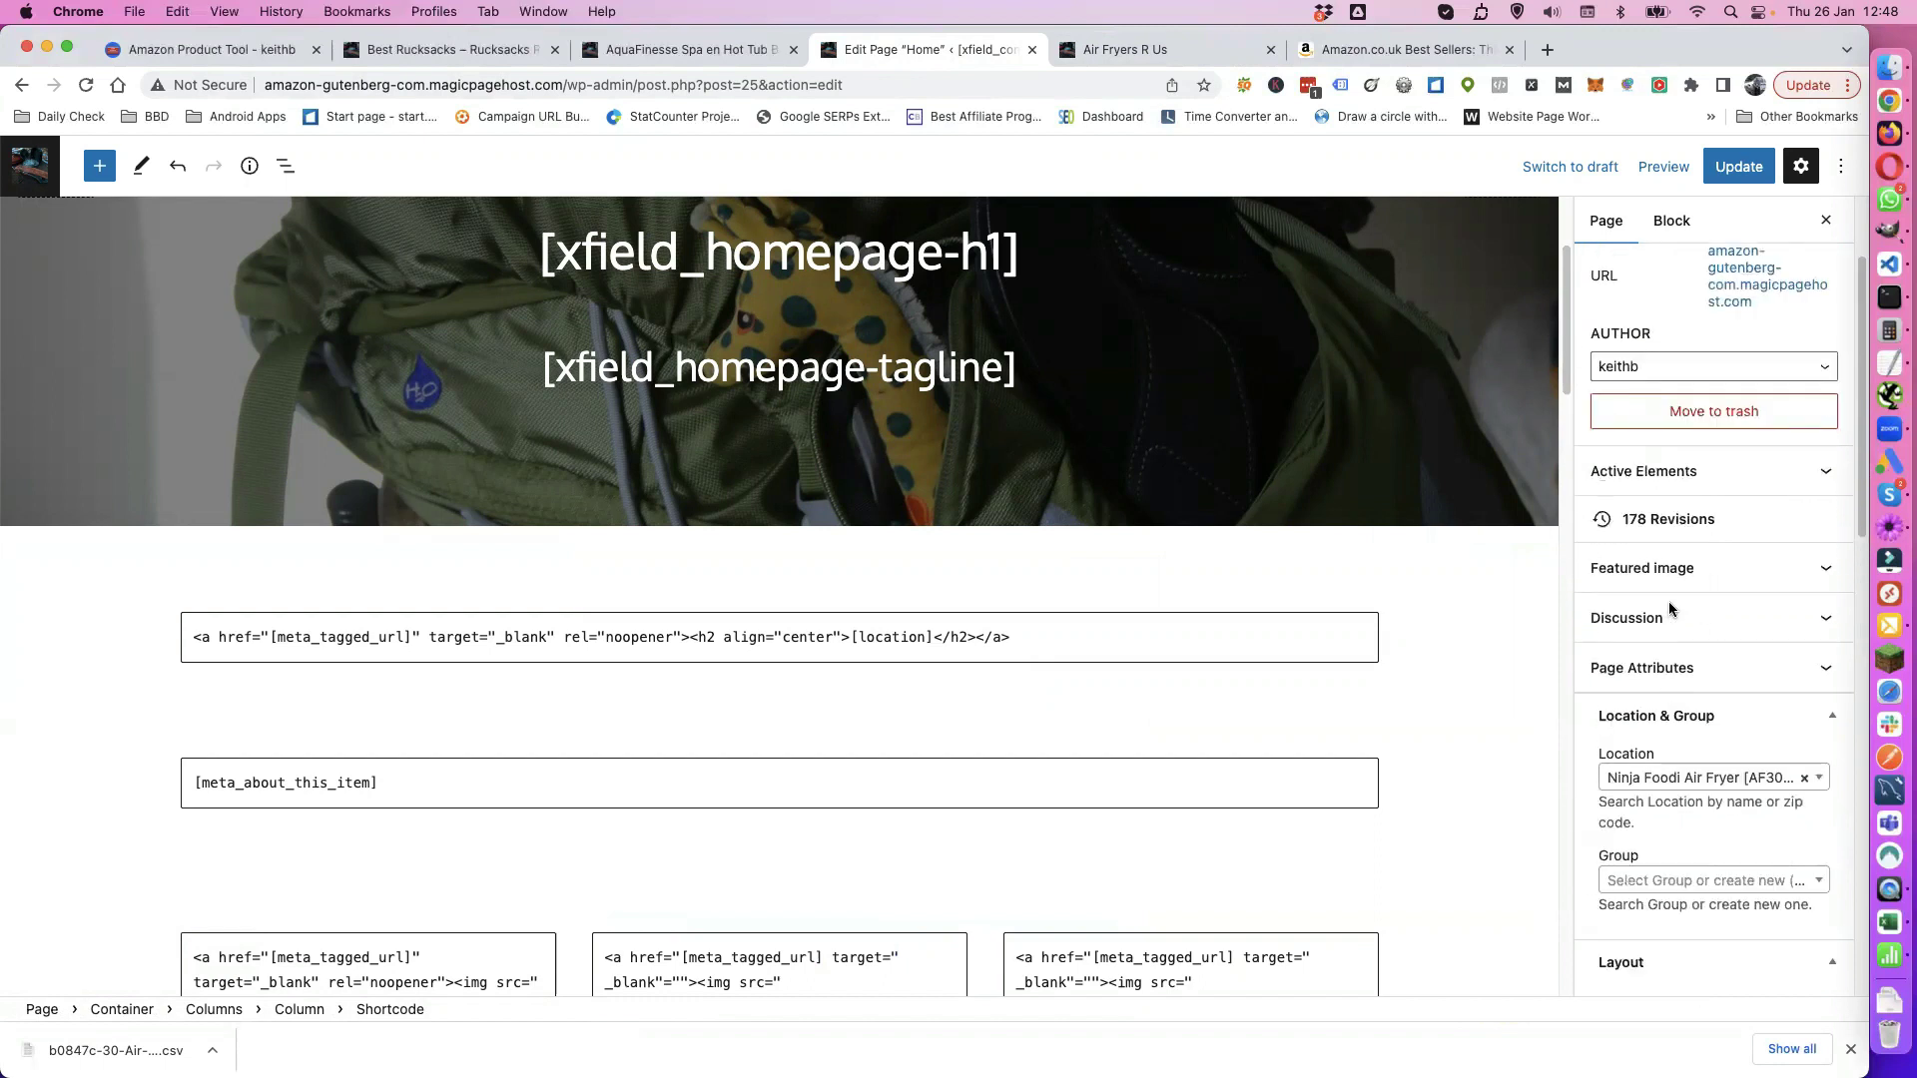
click(1738, 170)
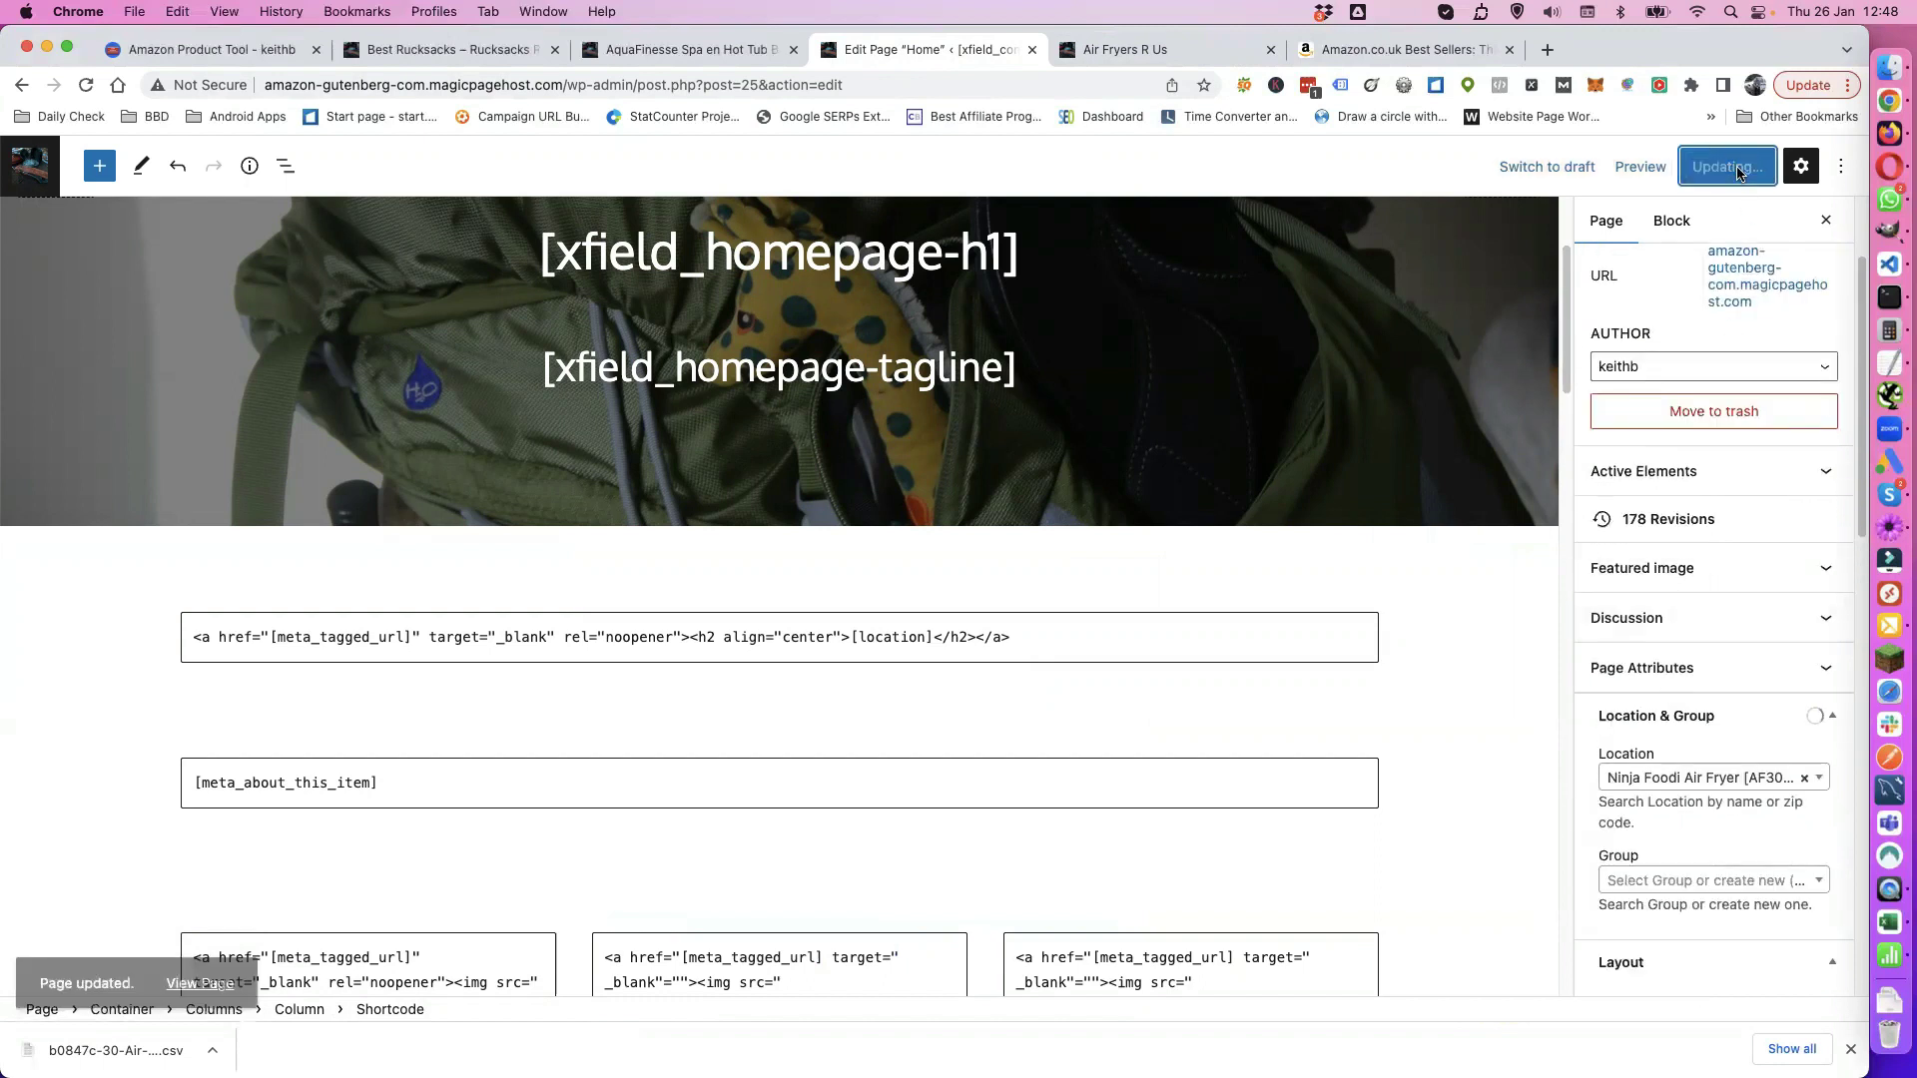
Step: Reload the live home page and review the Ninja Foodi product details, images and related-product lists
click(1153, 48)
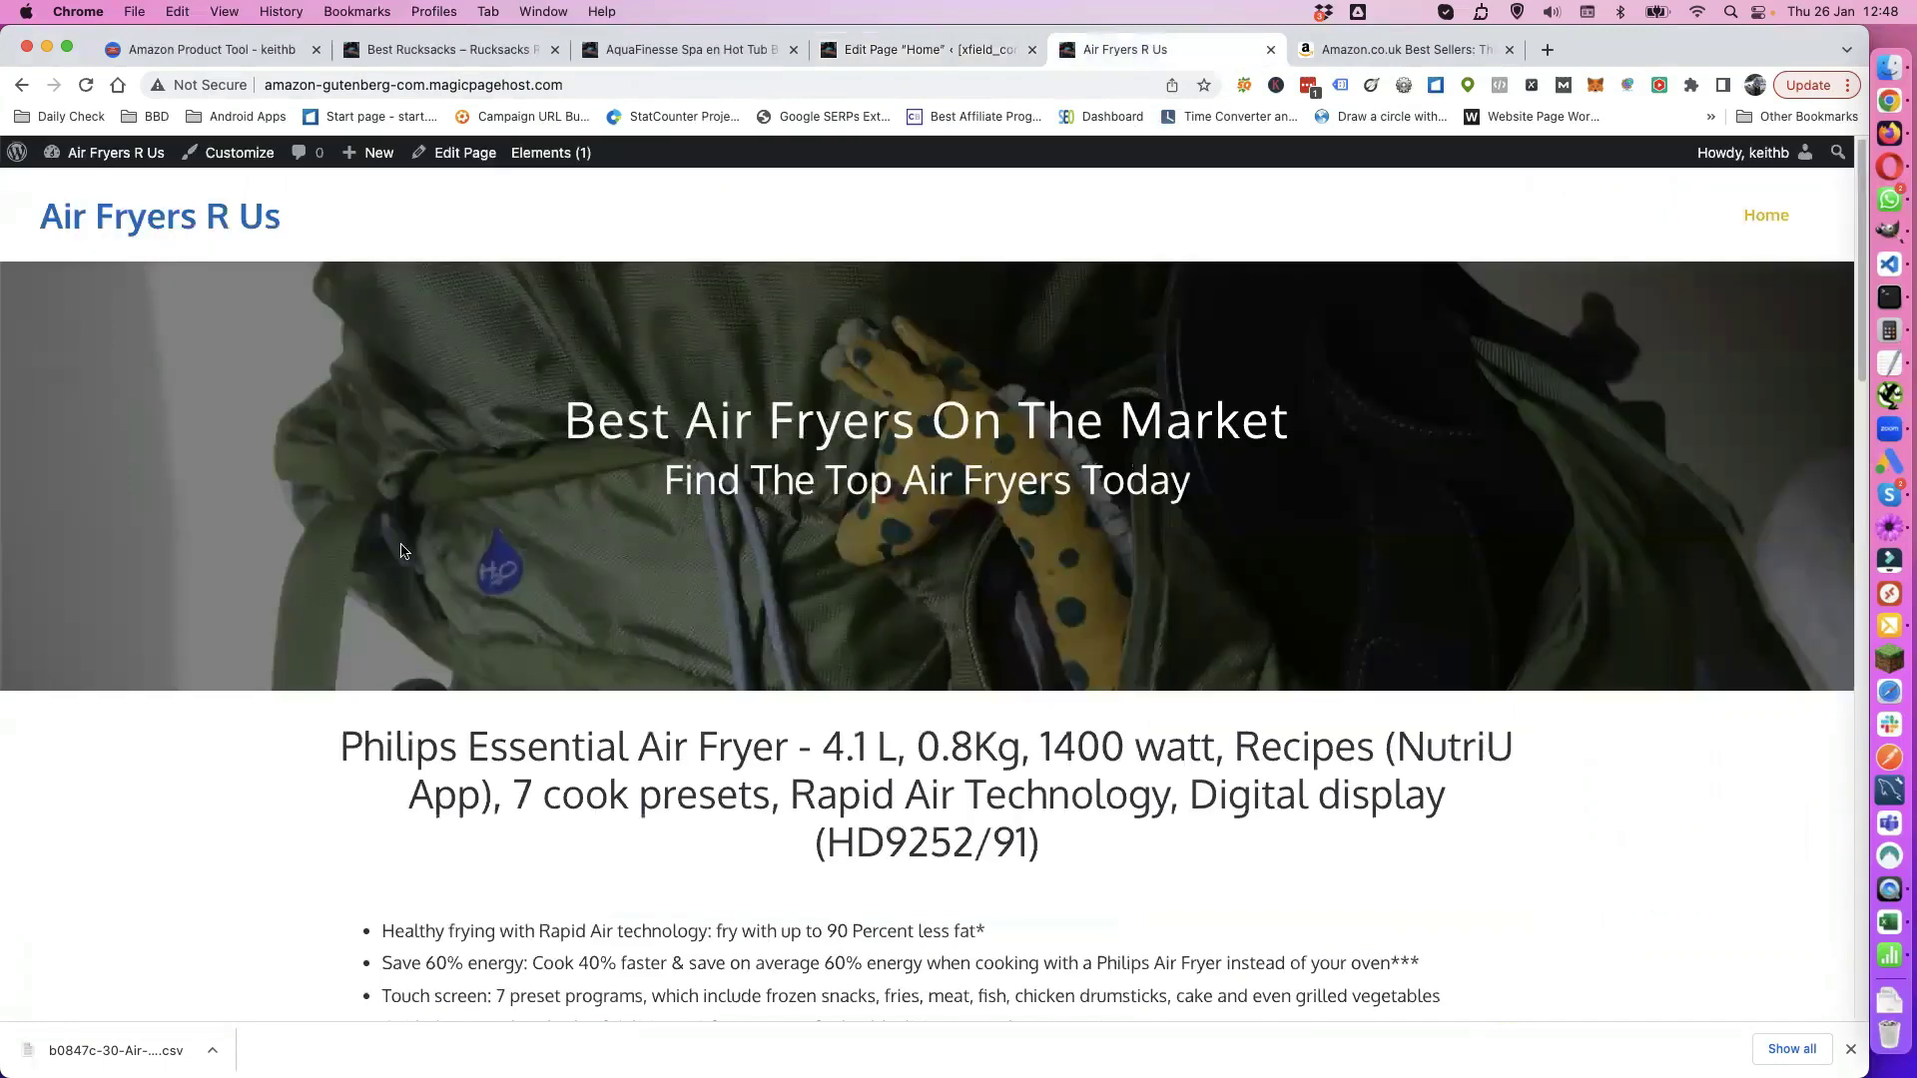
click(83, 86)
scroll(529, 669, down, 5)
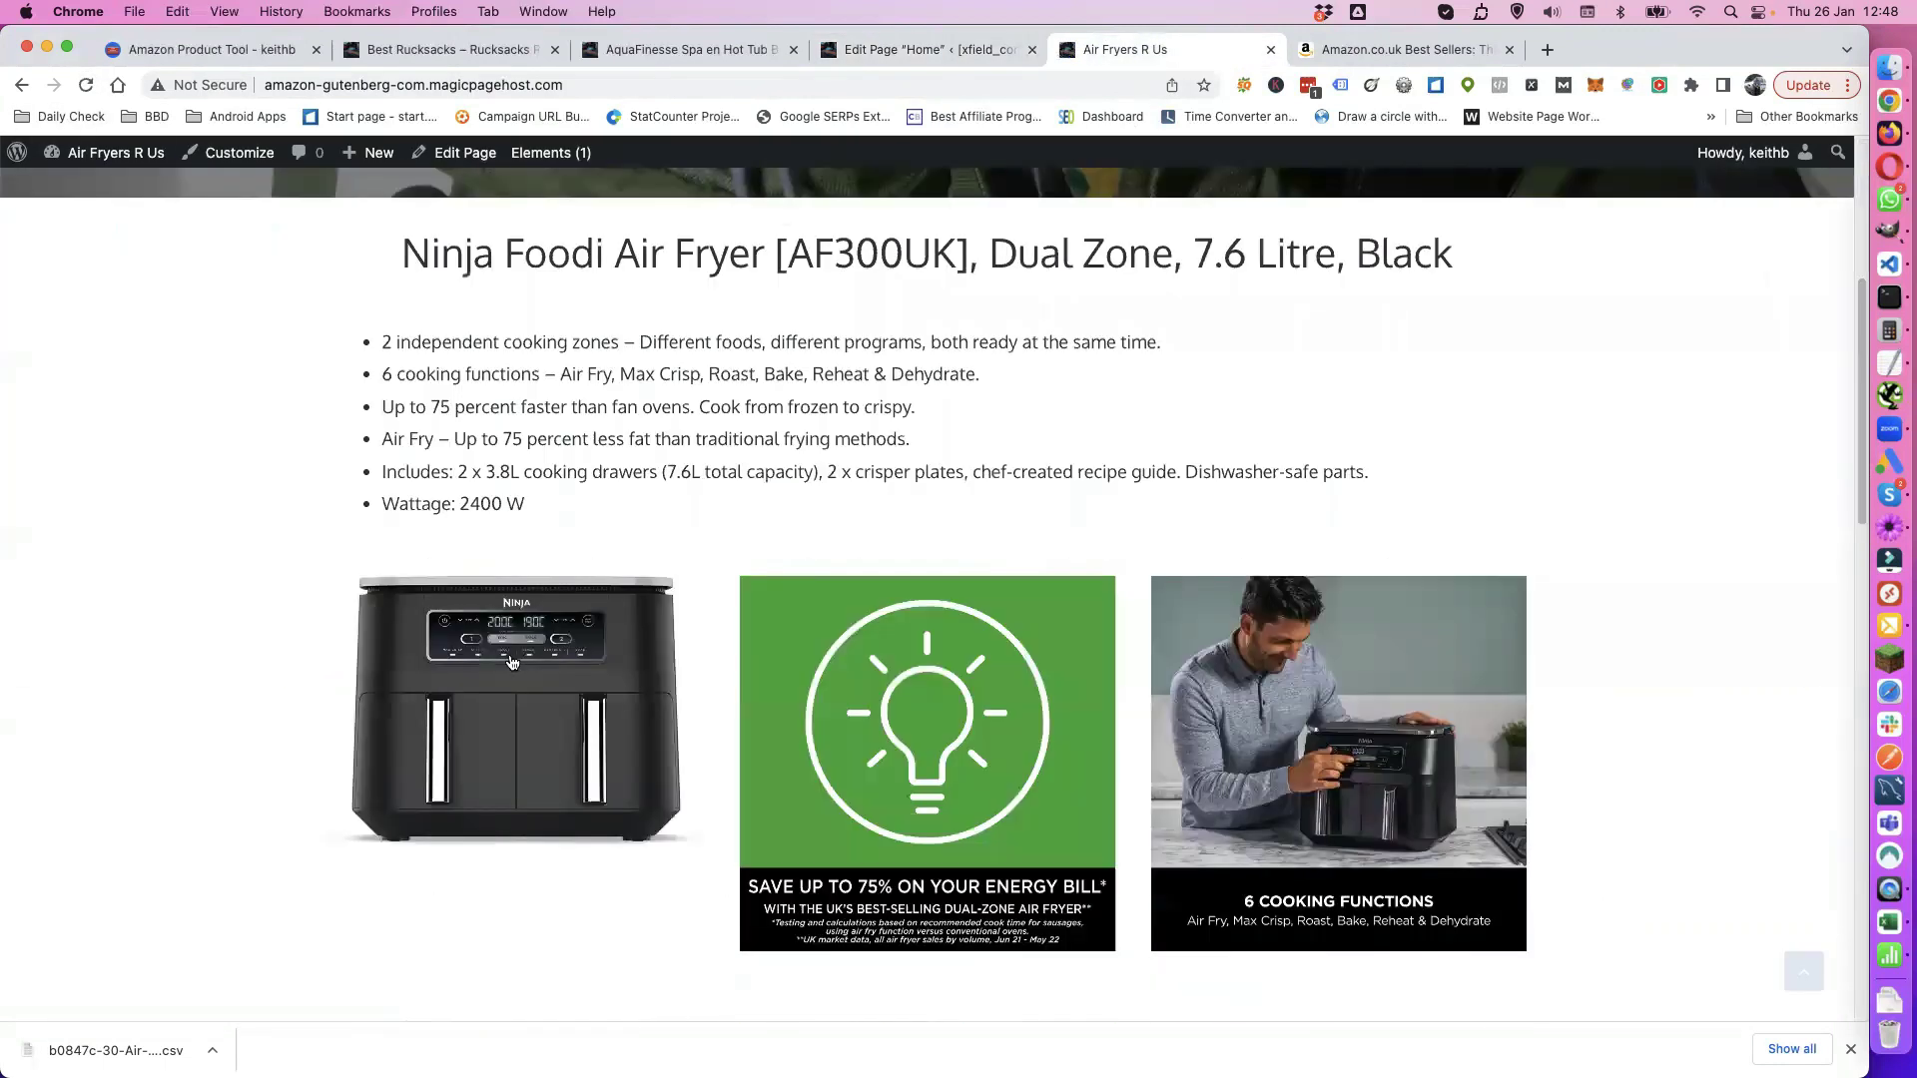
scroll(413, 661, down, 7)
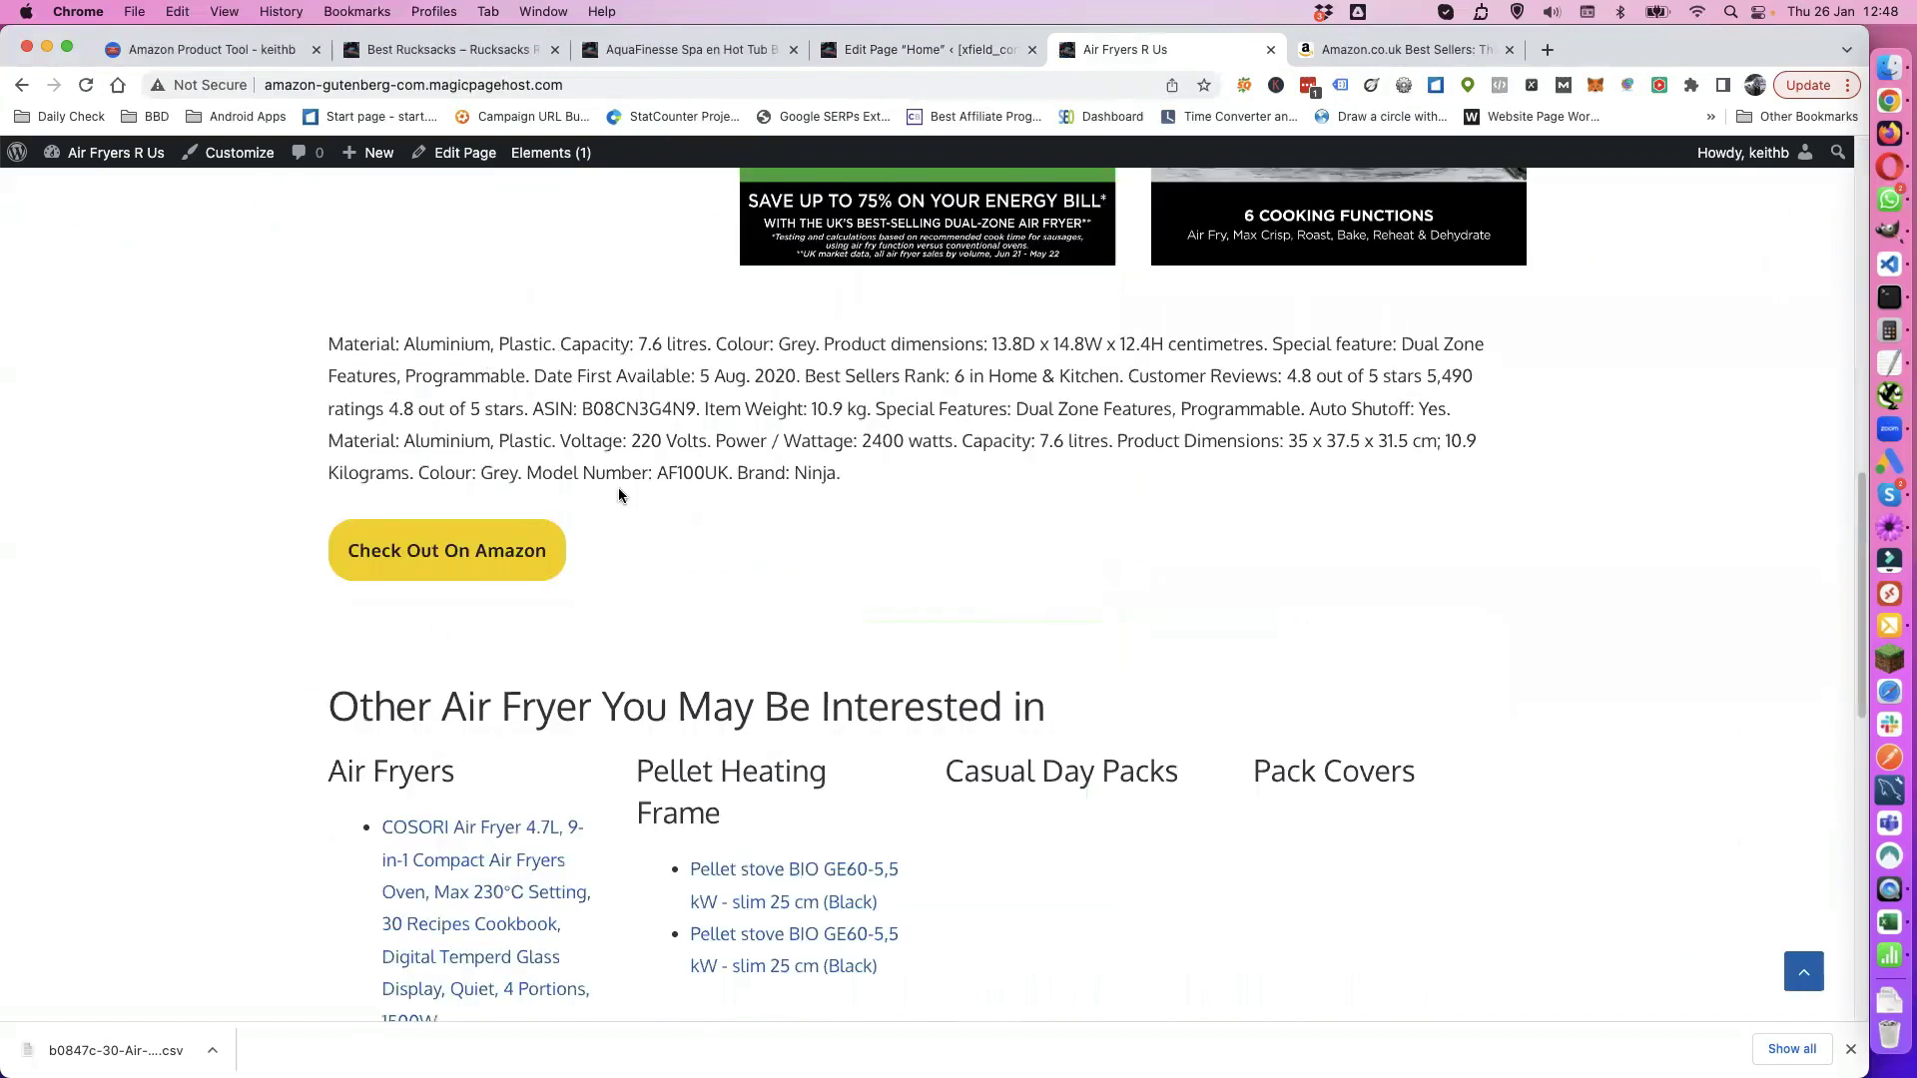
scroll(445, 650, down, 7)
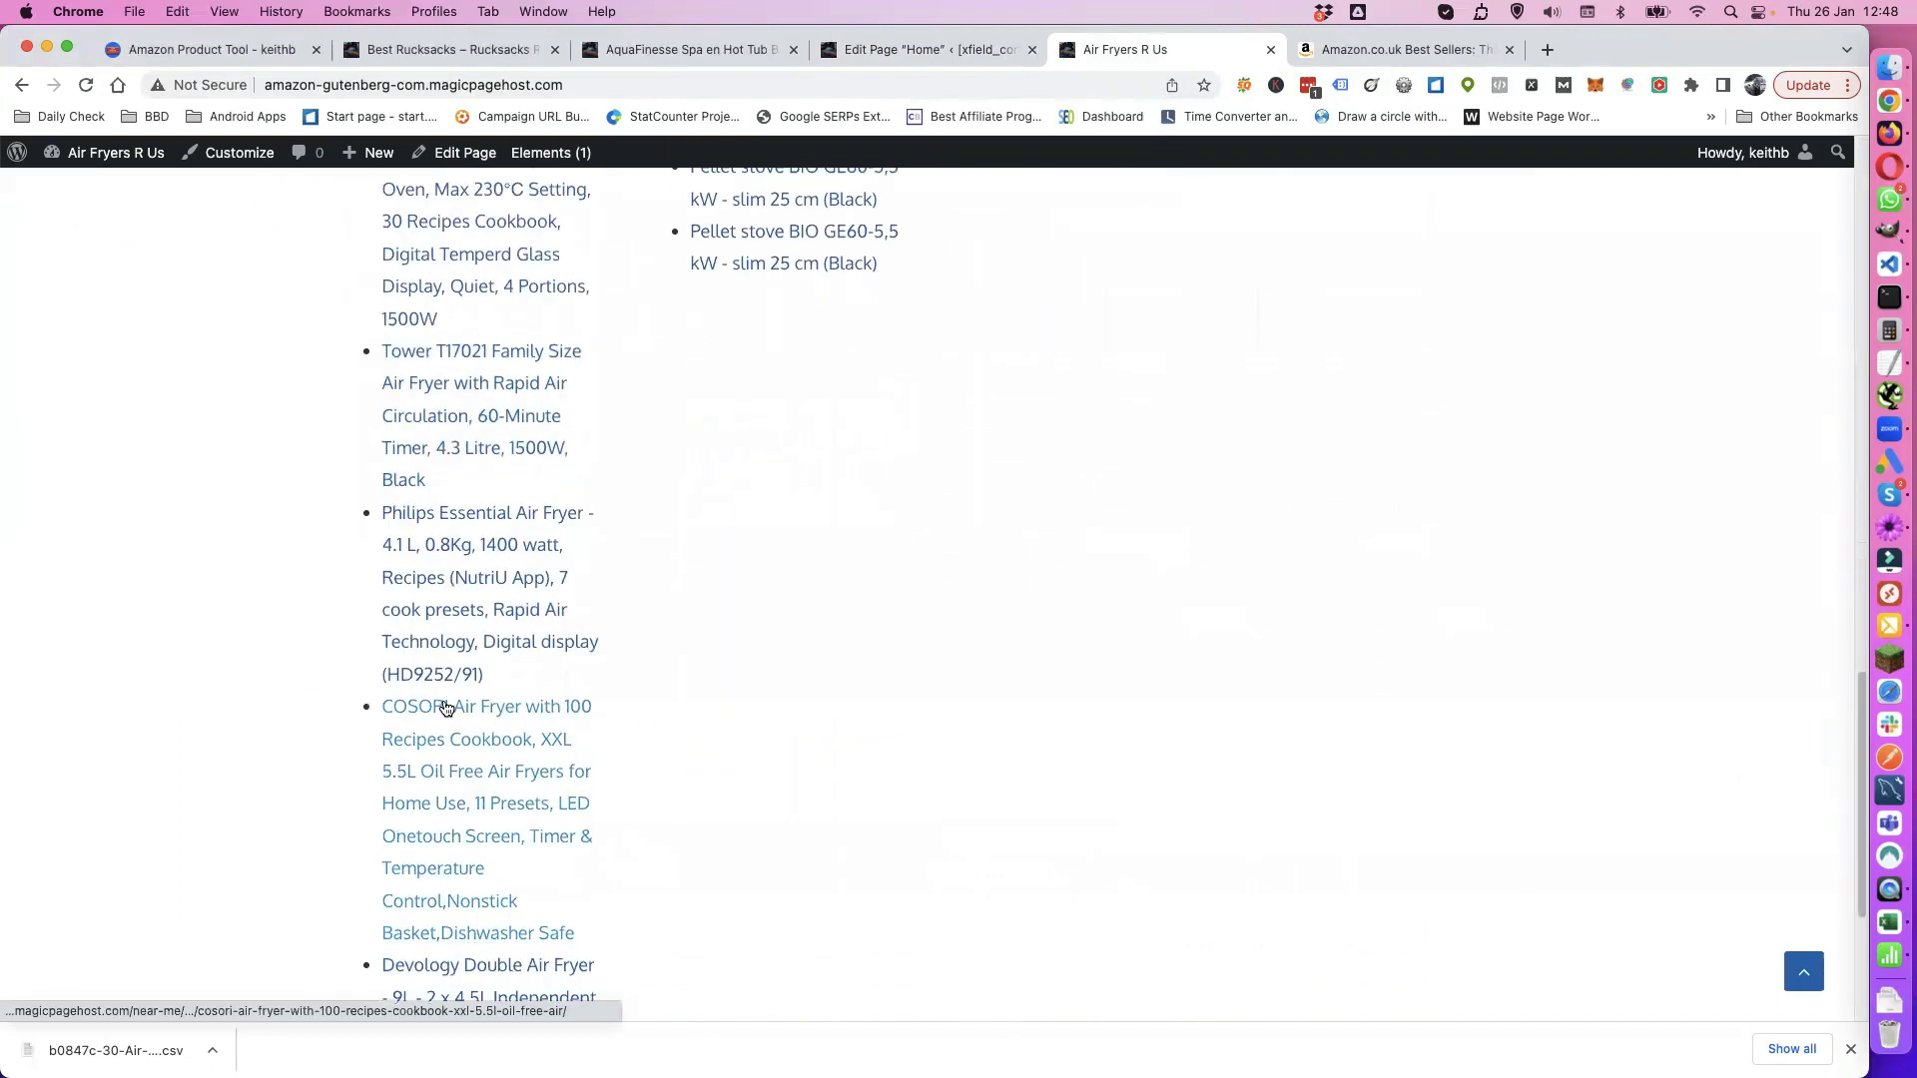
scroll(445, 704, up, 8)
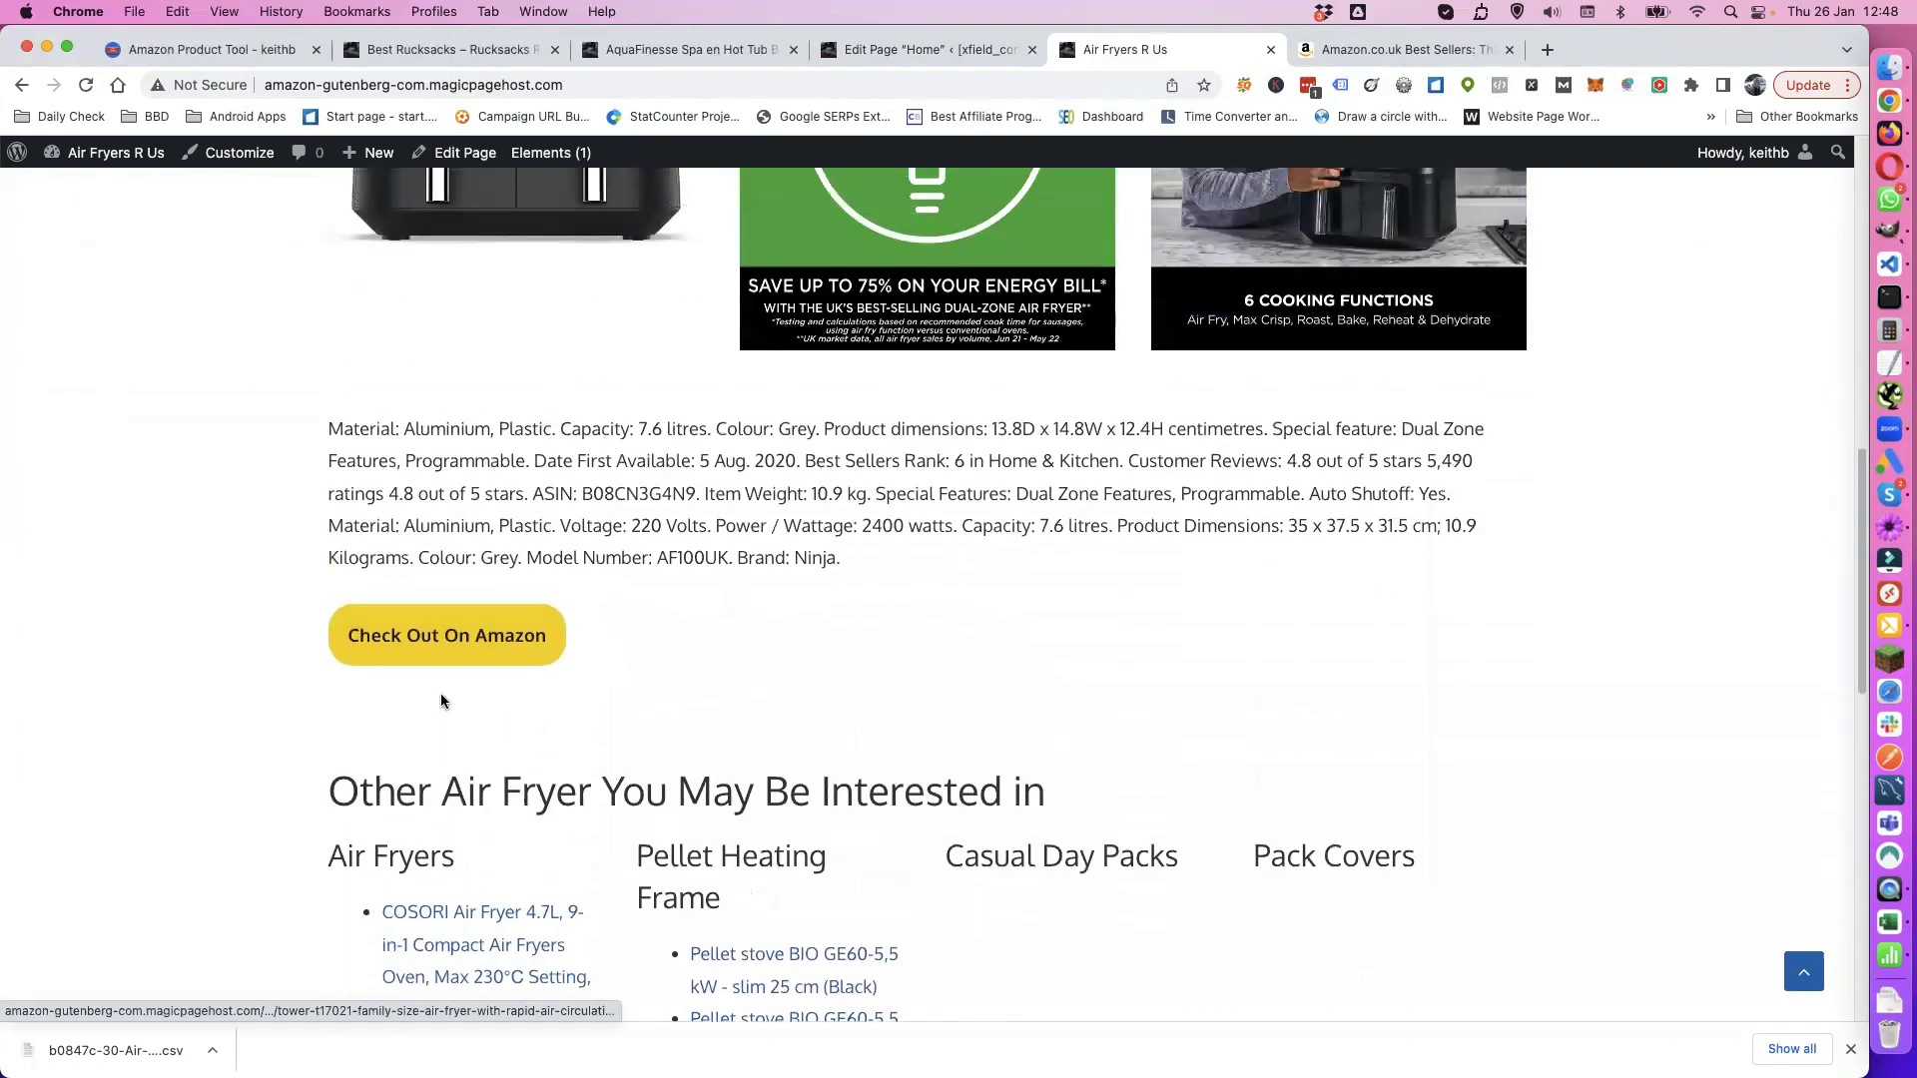
scroll(443, 702, up, 3)
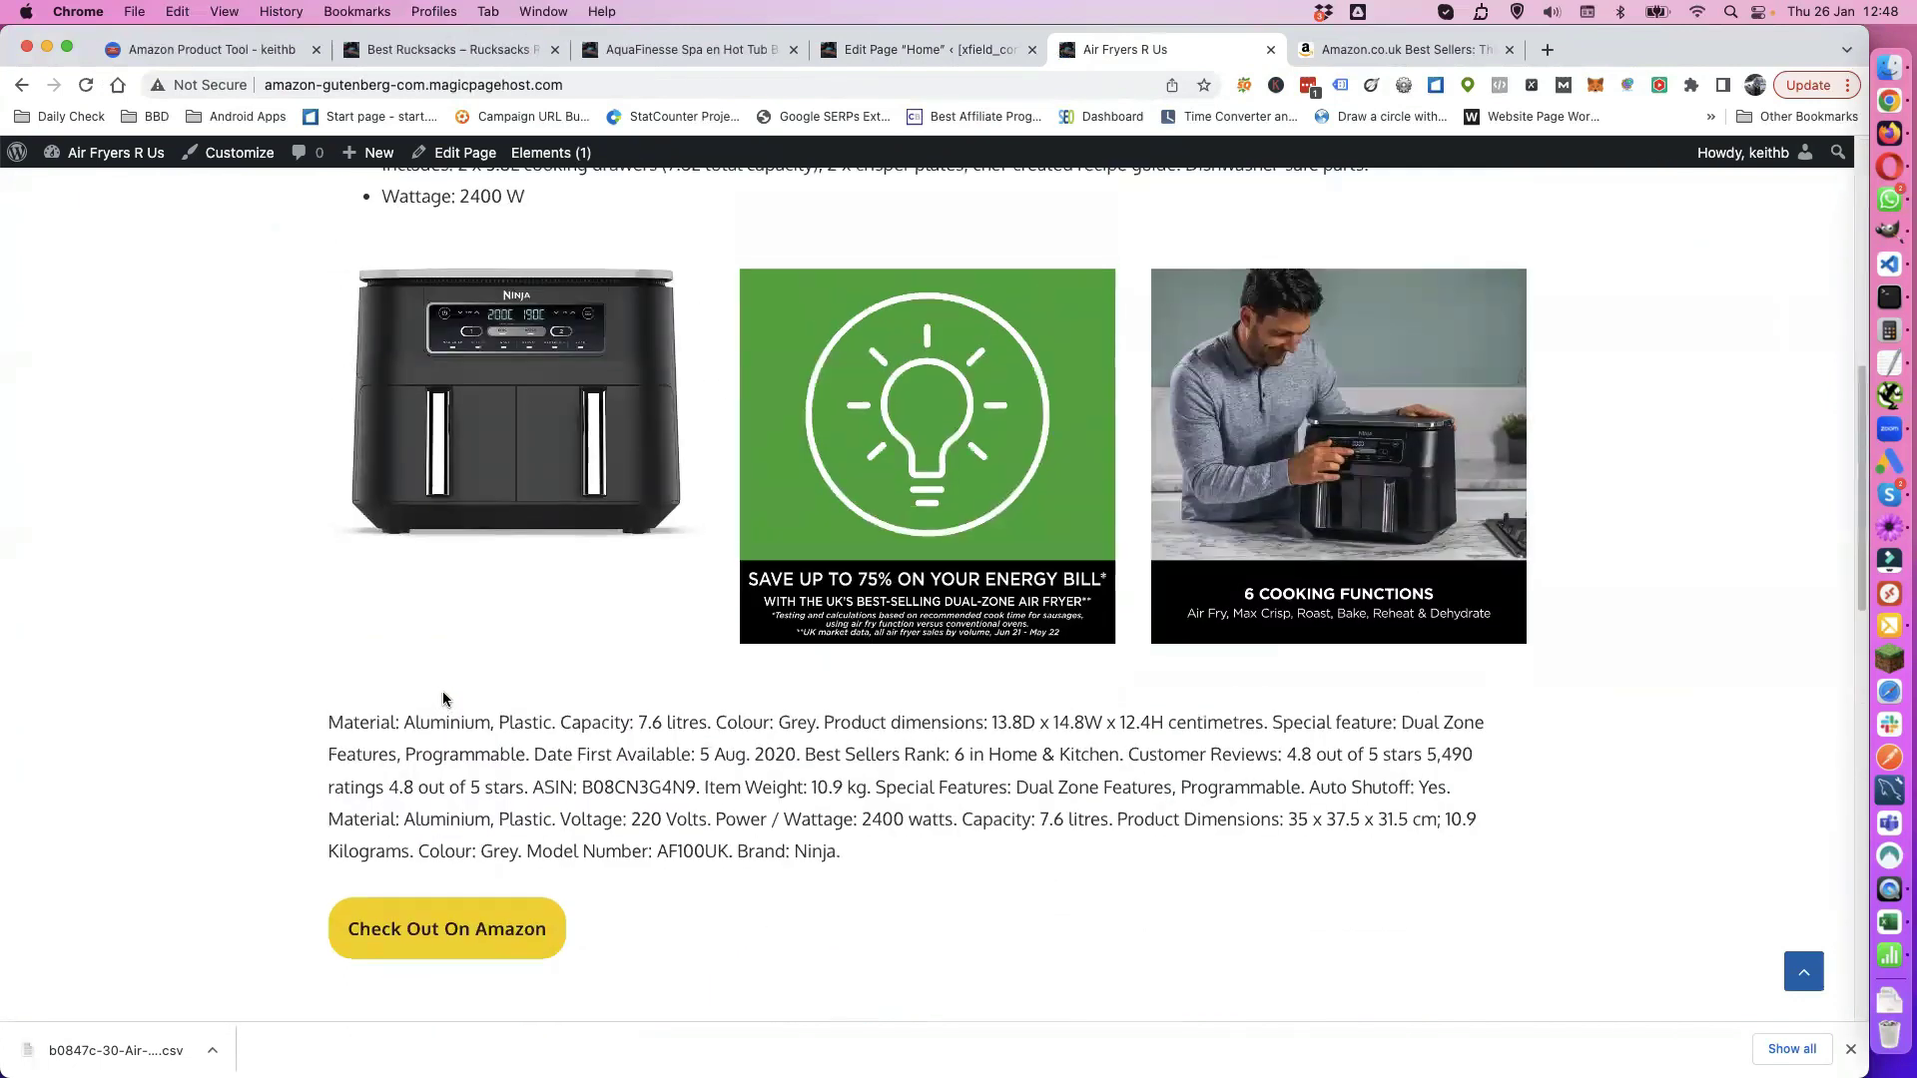
scroll(441, 691, up, 1)
scroll(545, 825, up, 4)
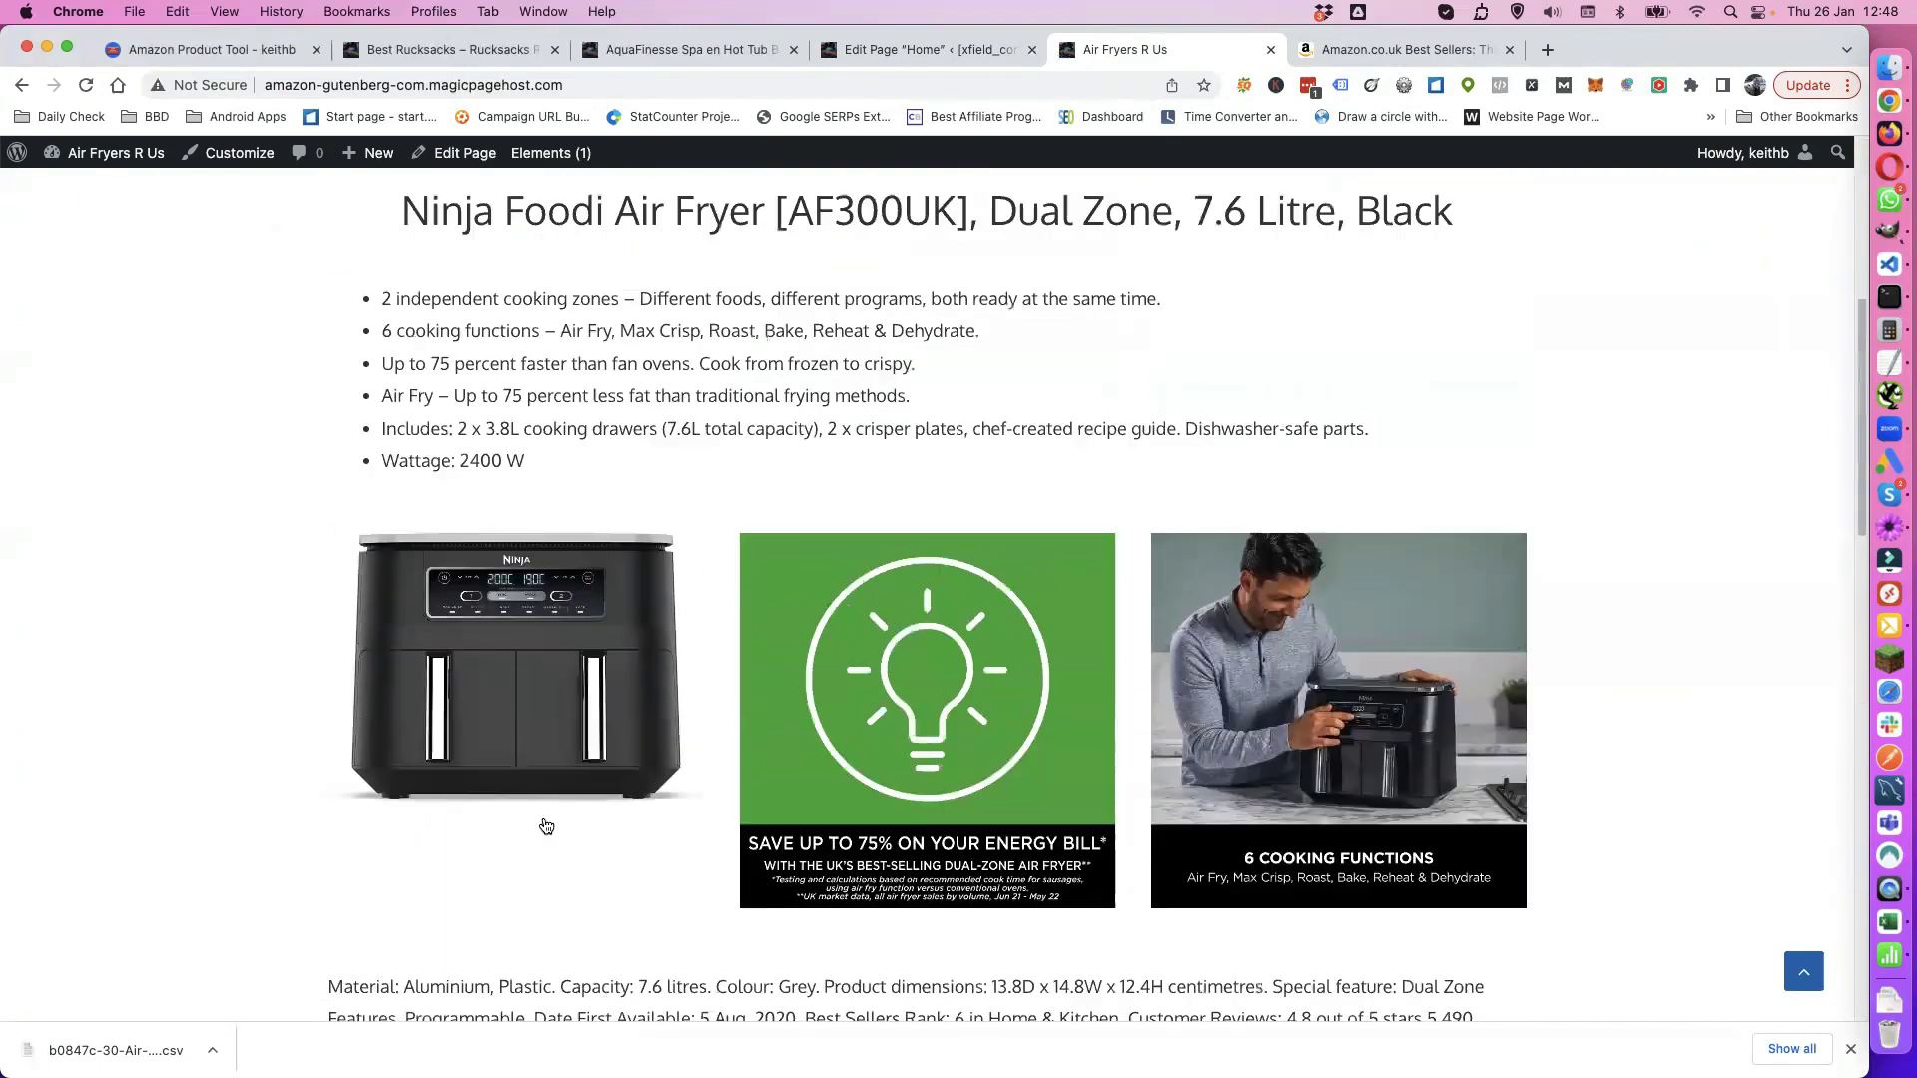
Step: Follow the home page's Check Out On Amazon link for the Ninja Foodi Air Fryer and check the affiliate tag in the product page's address
scroll(540, 818, up, 3)
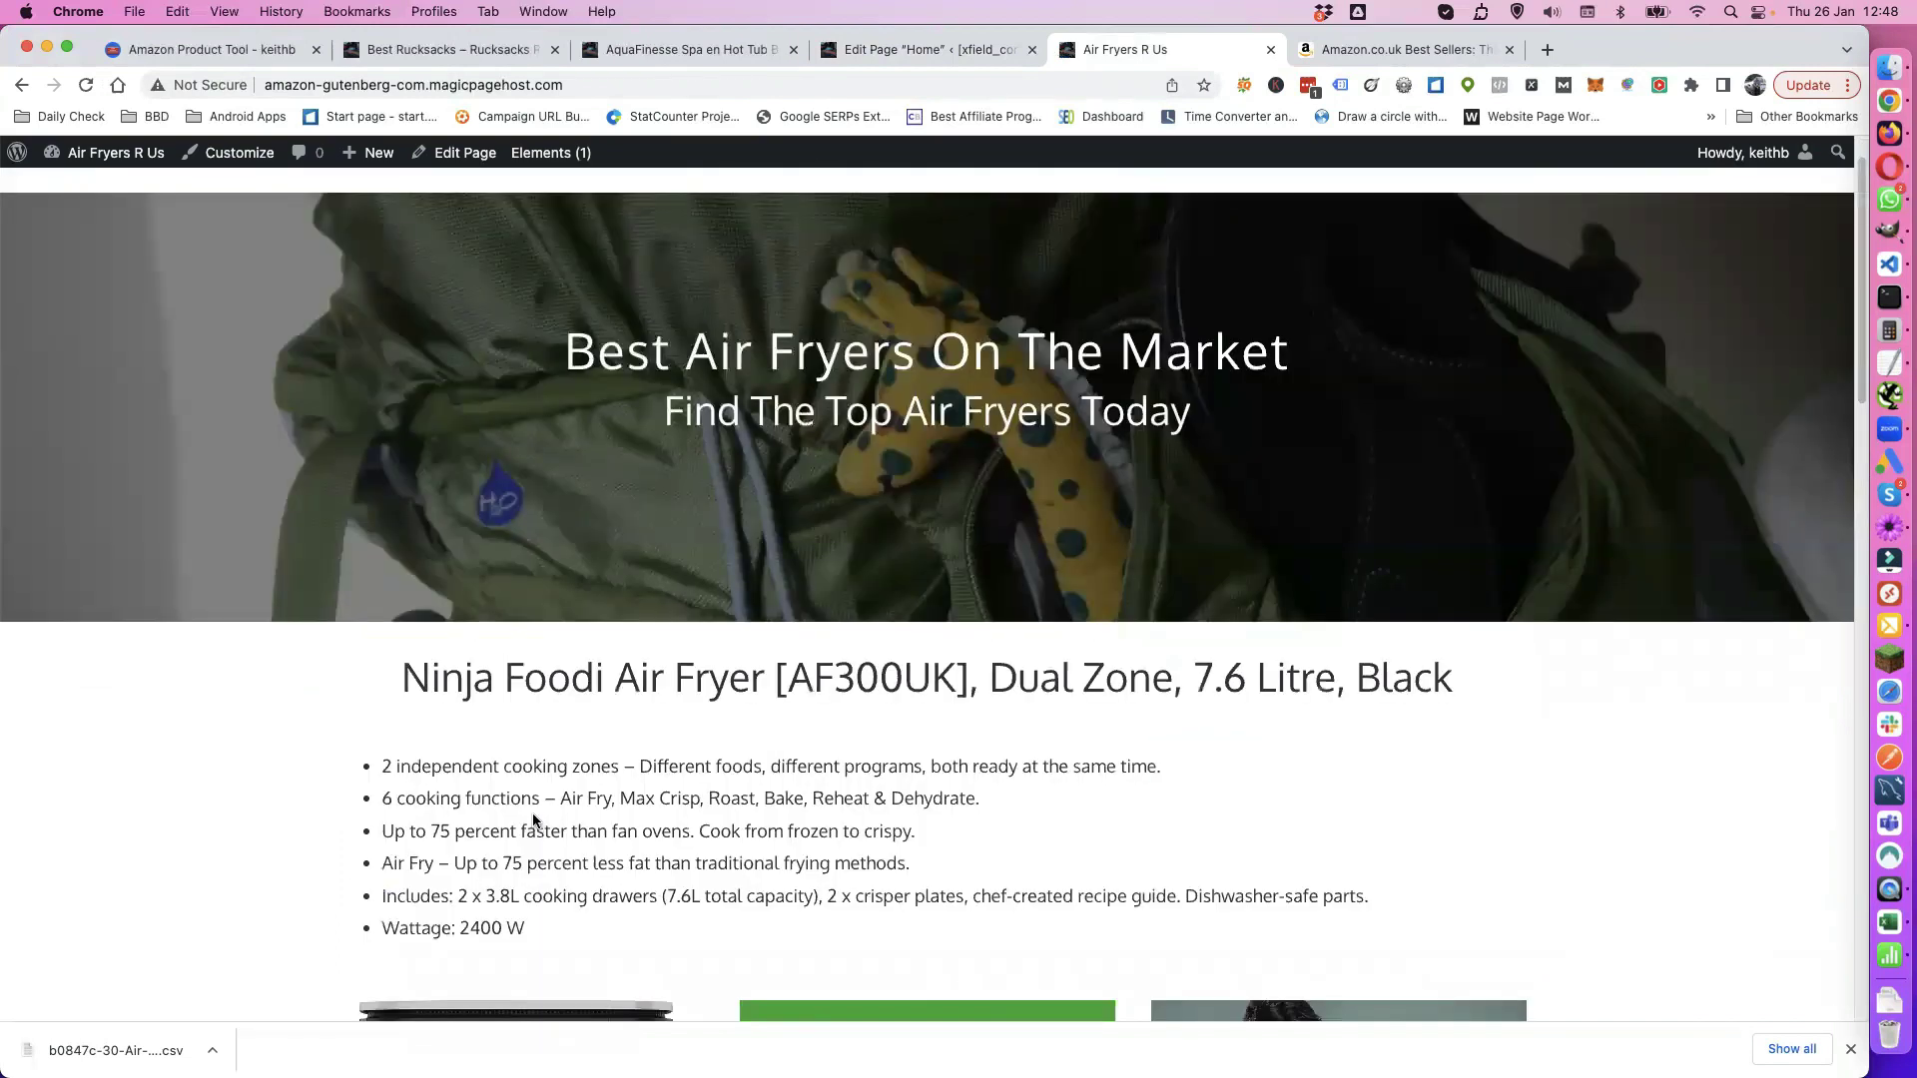
scroll(534, 813, down, 8)
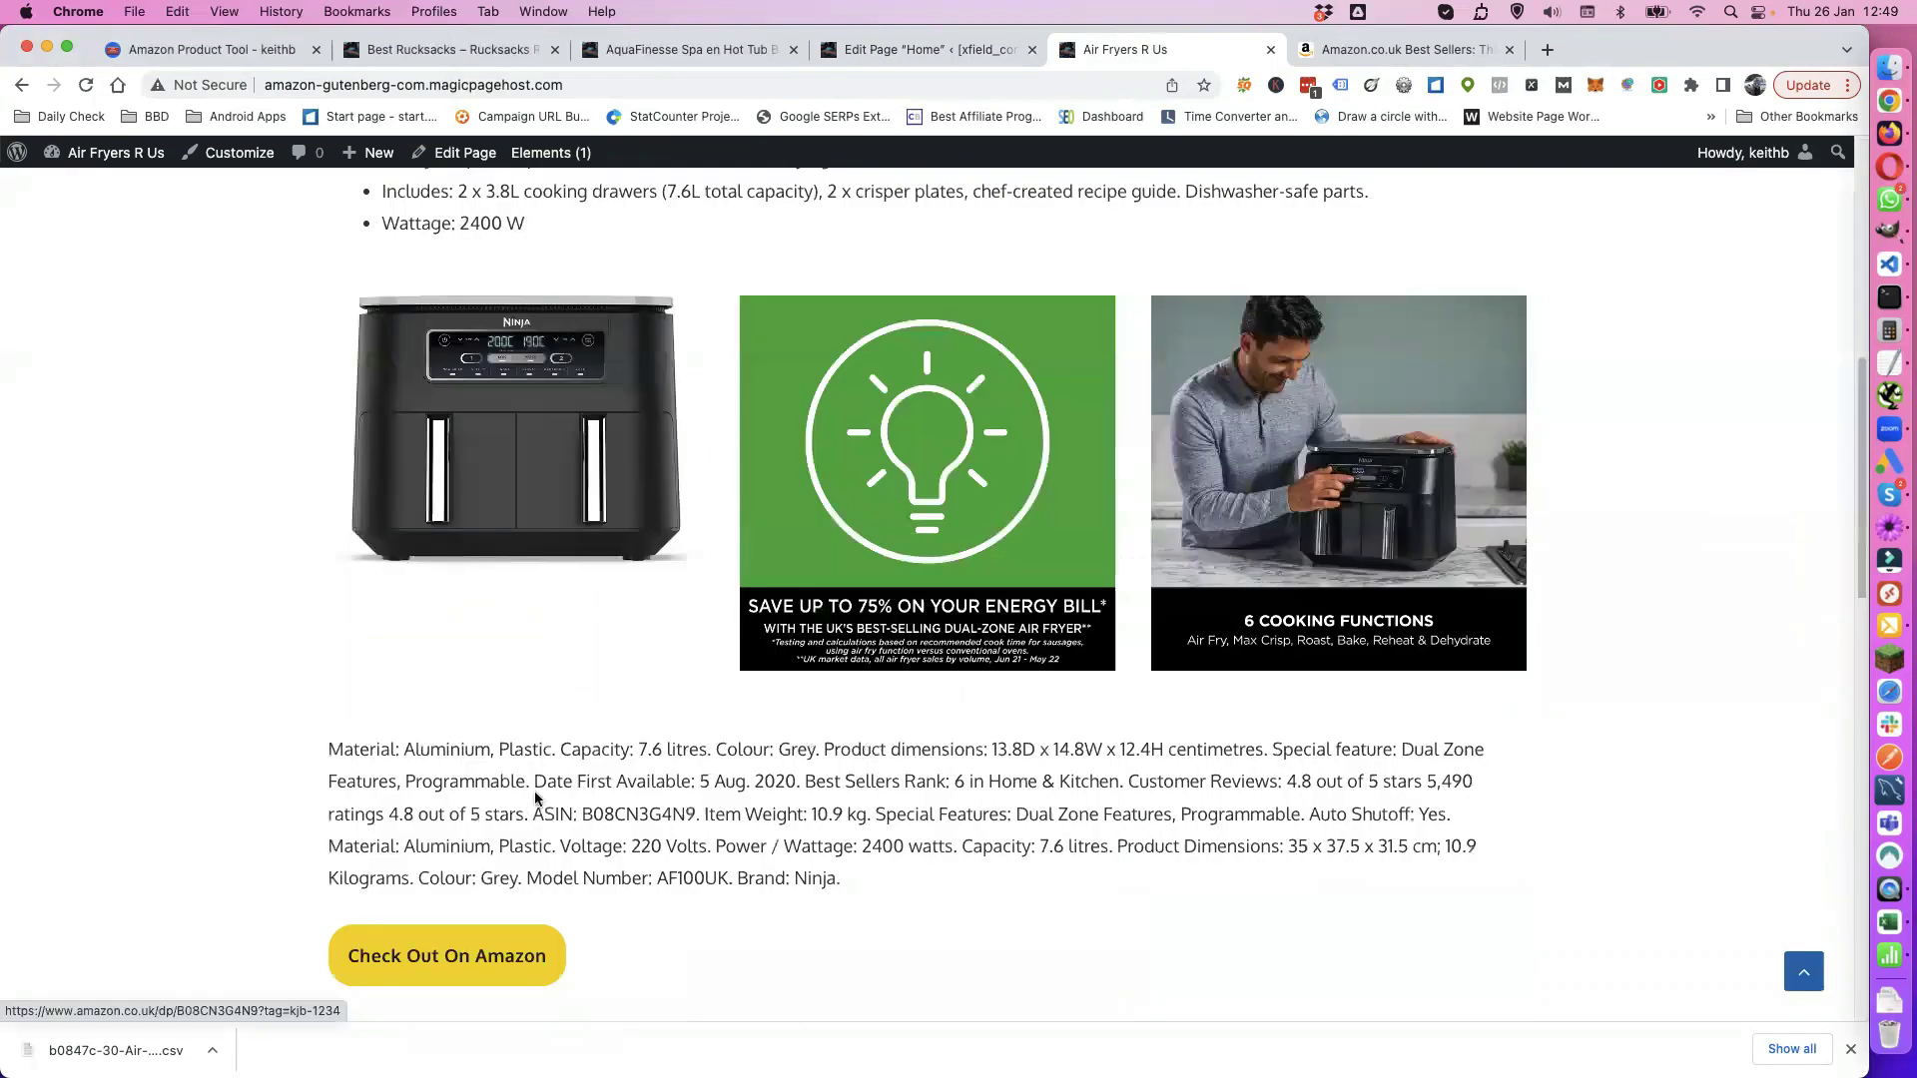
scroll(543, 785, down, 1)
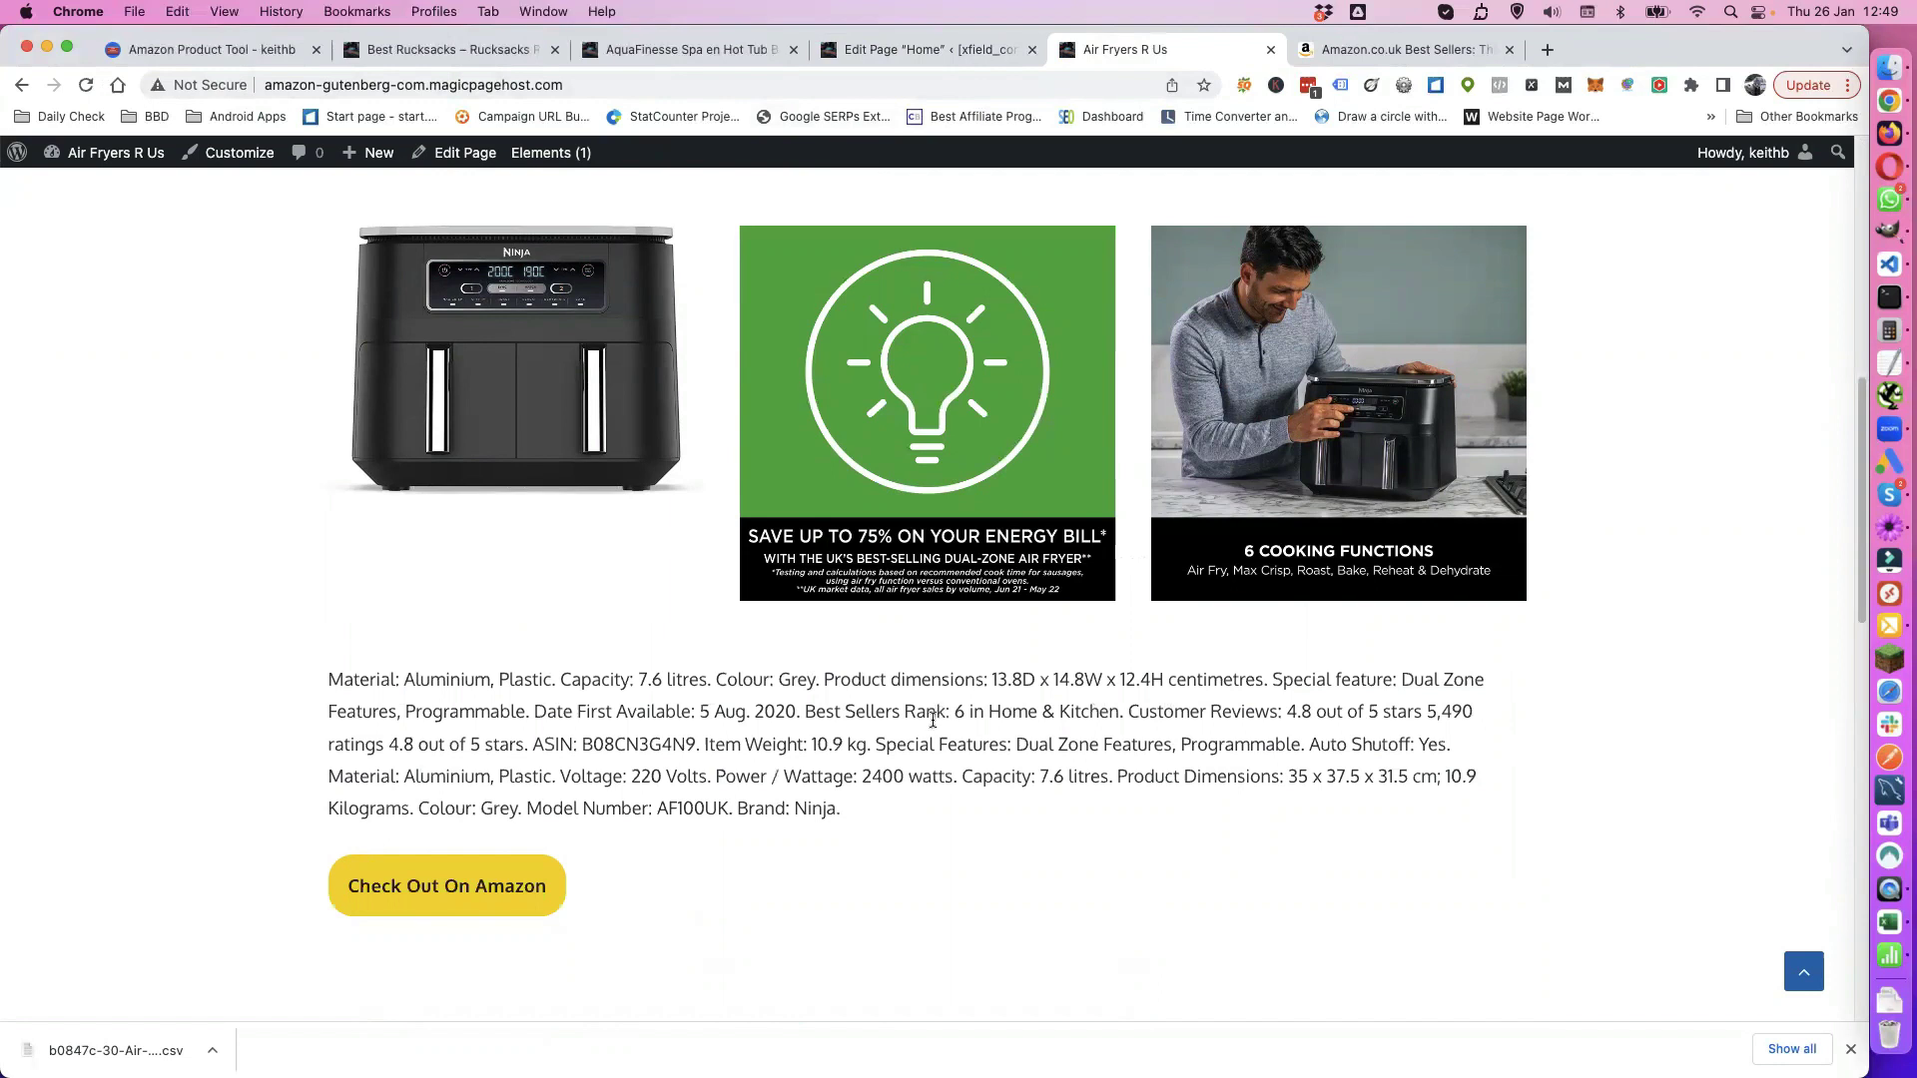
scroll(819, 795, down, 3)
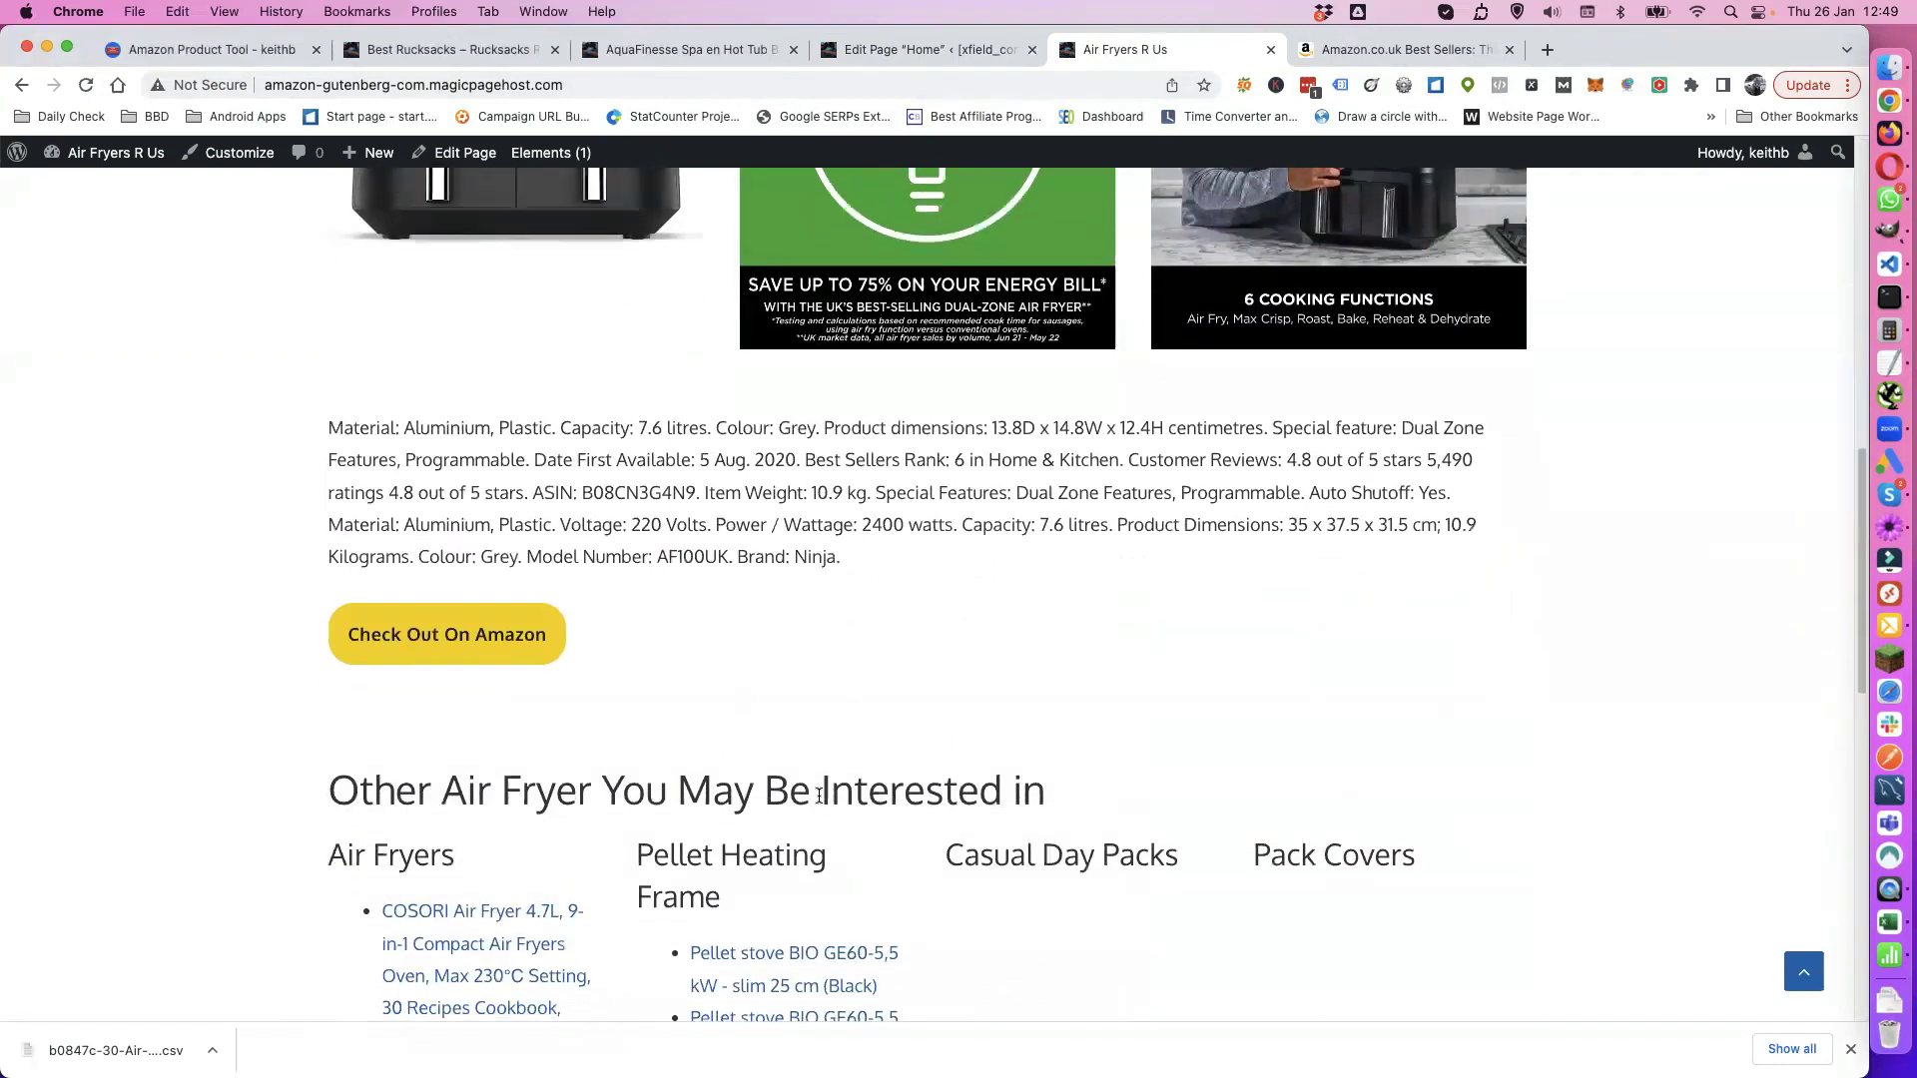
scroll(819, 795, down, 2)
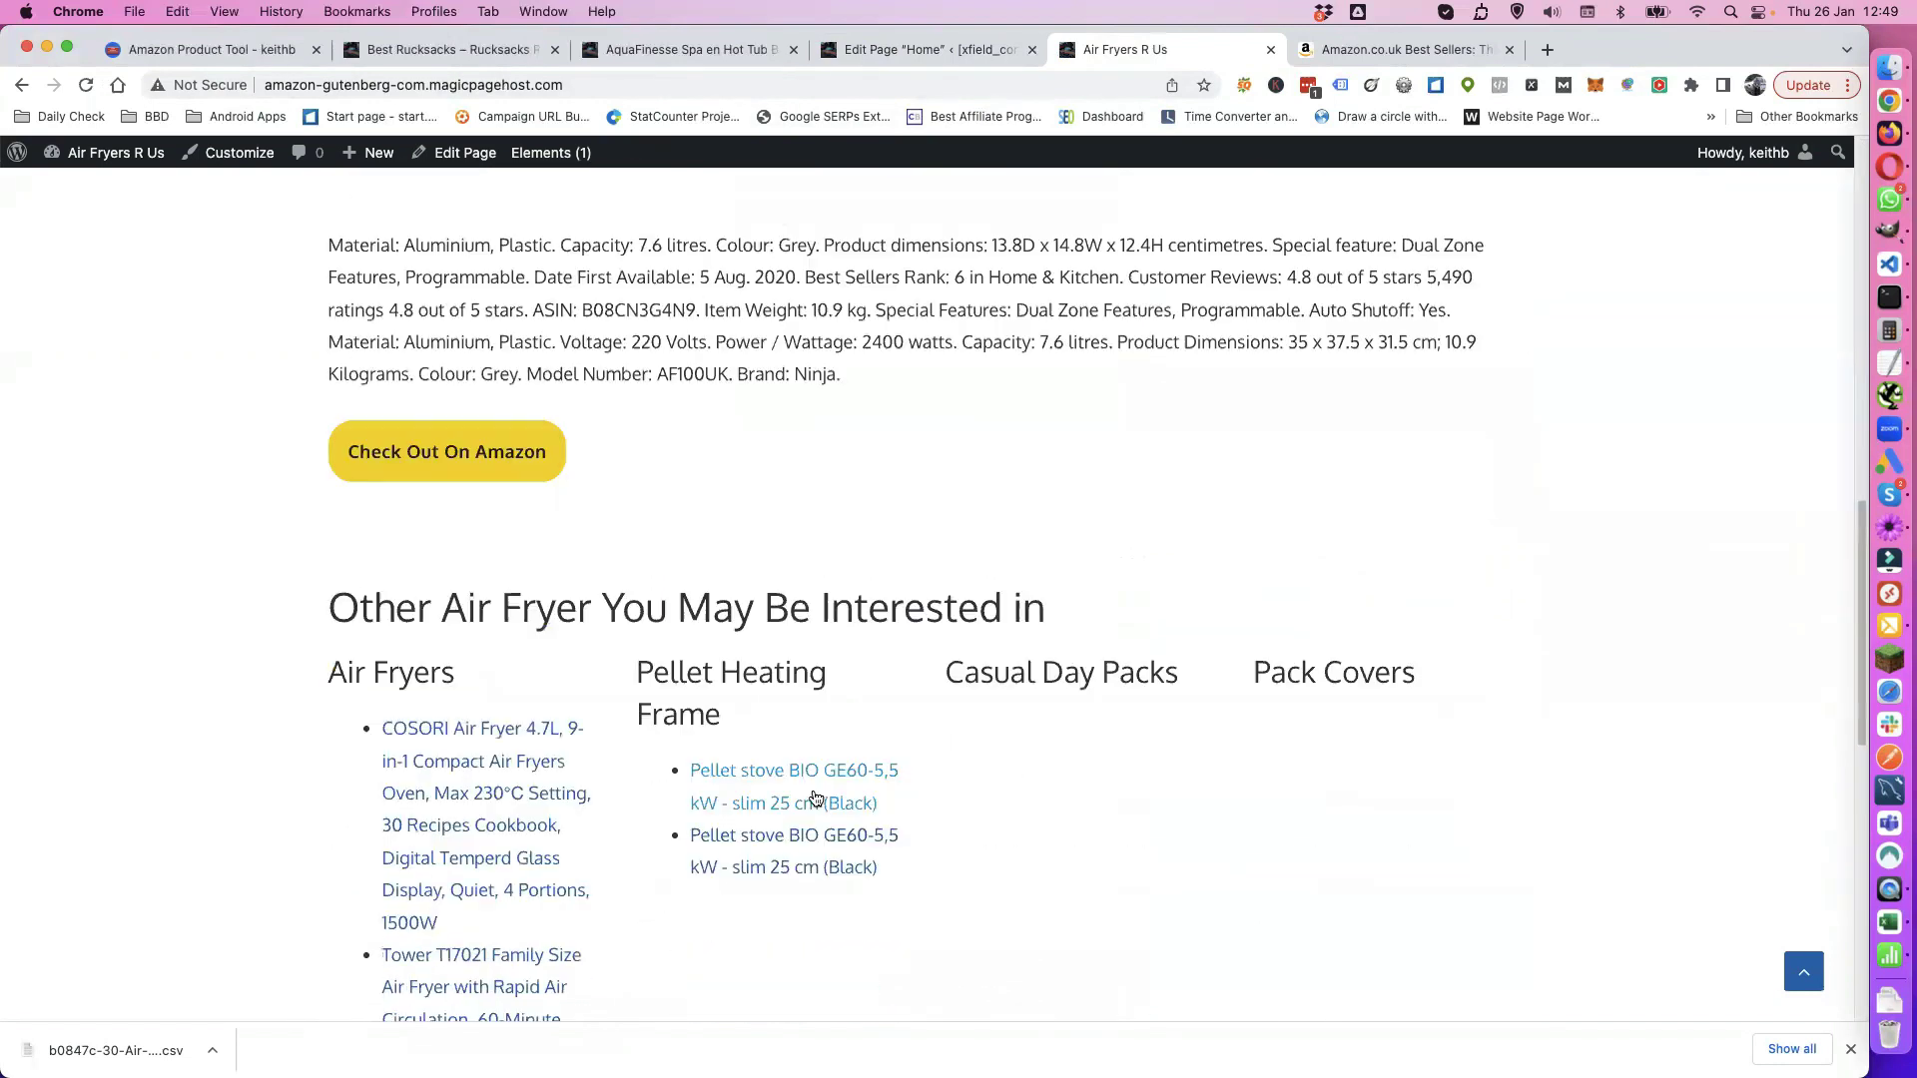
click(462, 458)
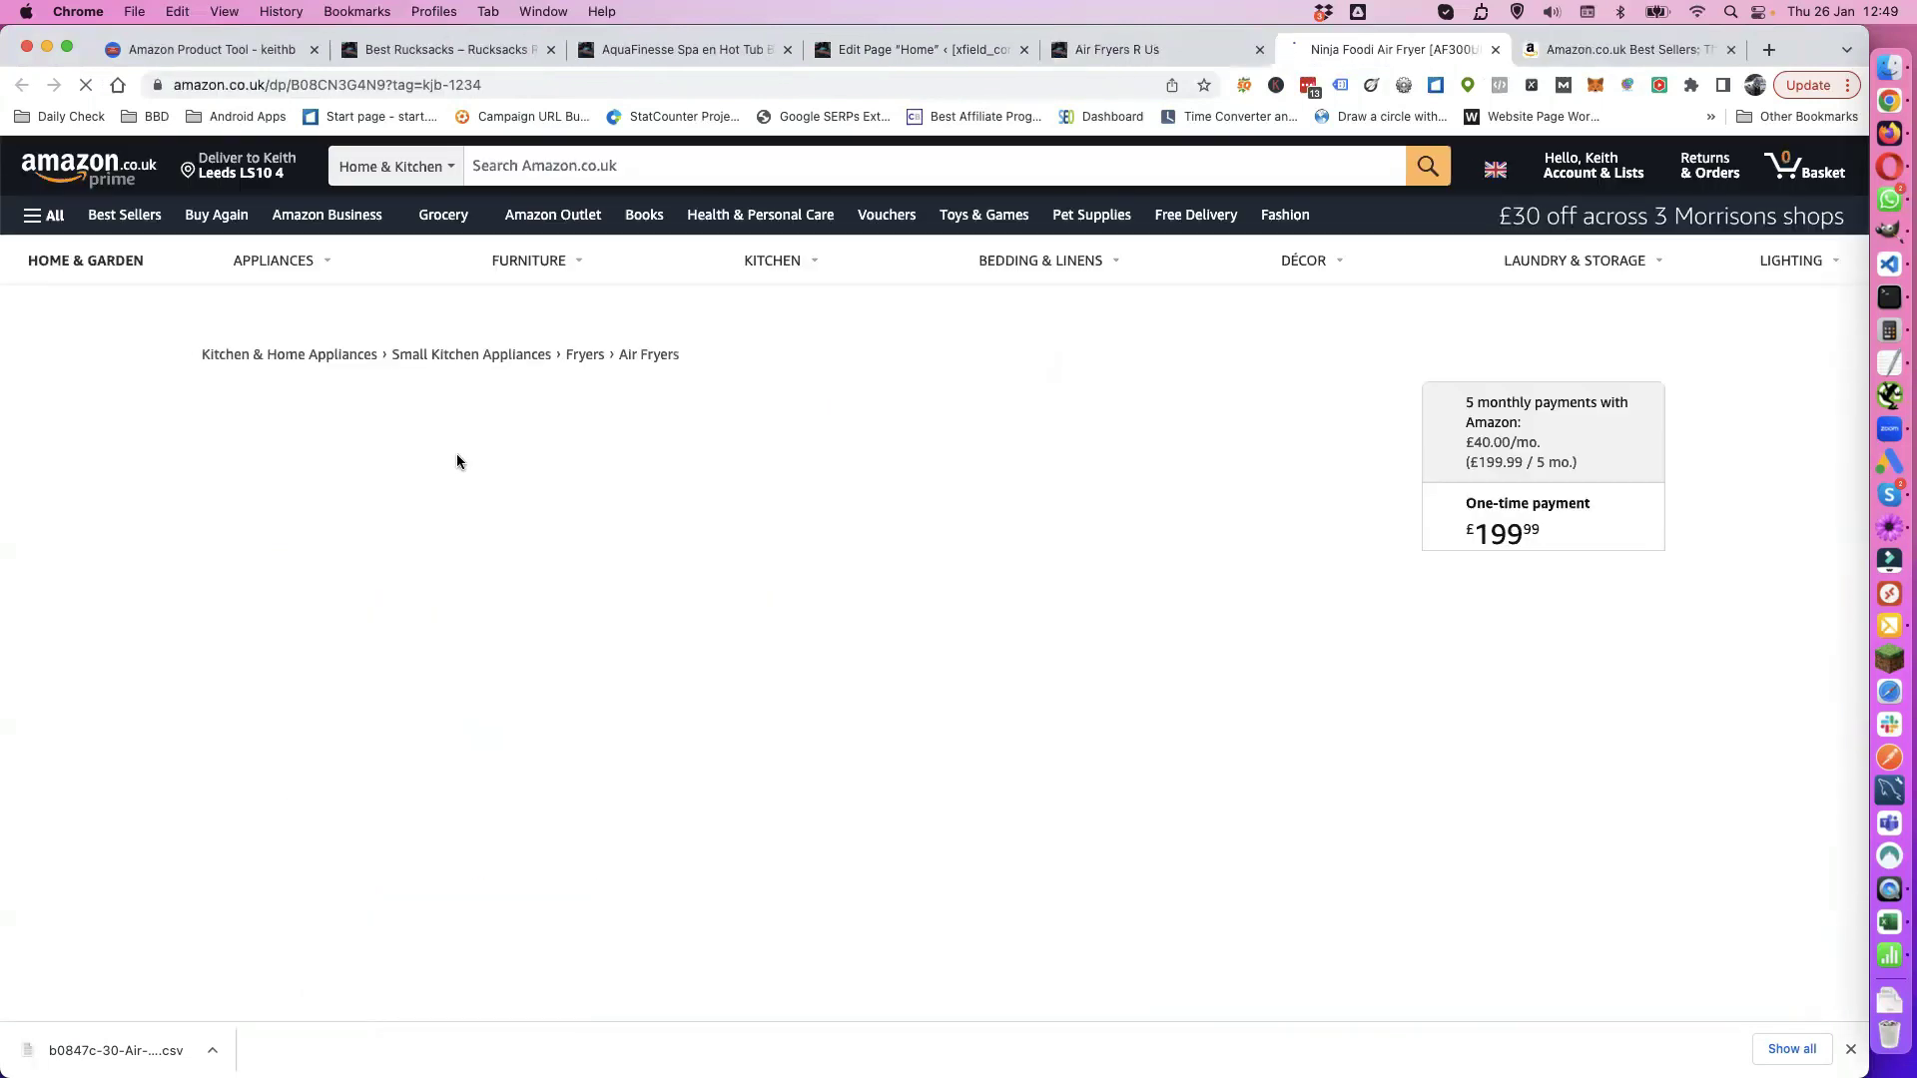
scroll(327, 793, down, 3)
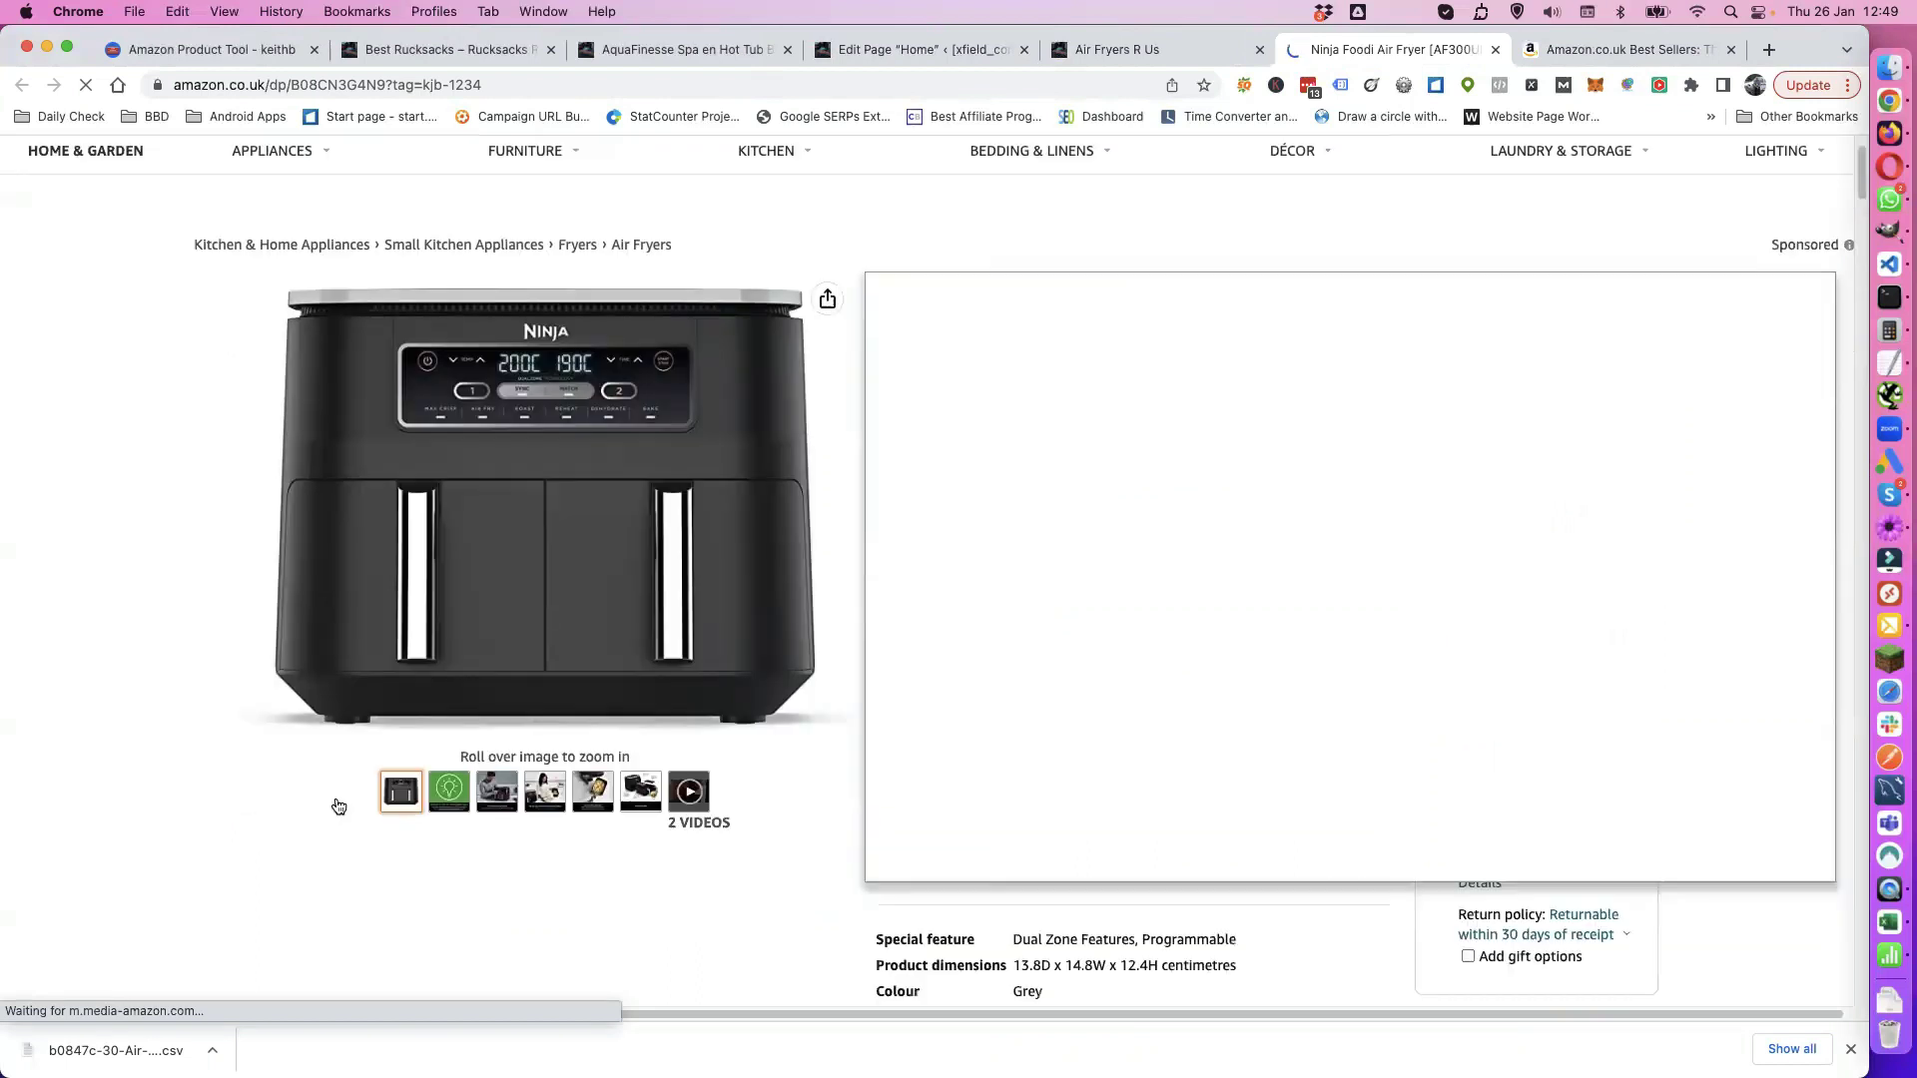
scroll(535, 830, down, 4)
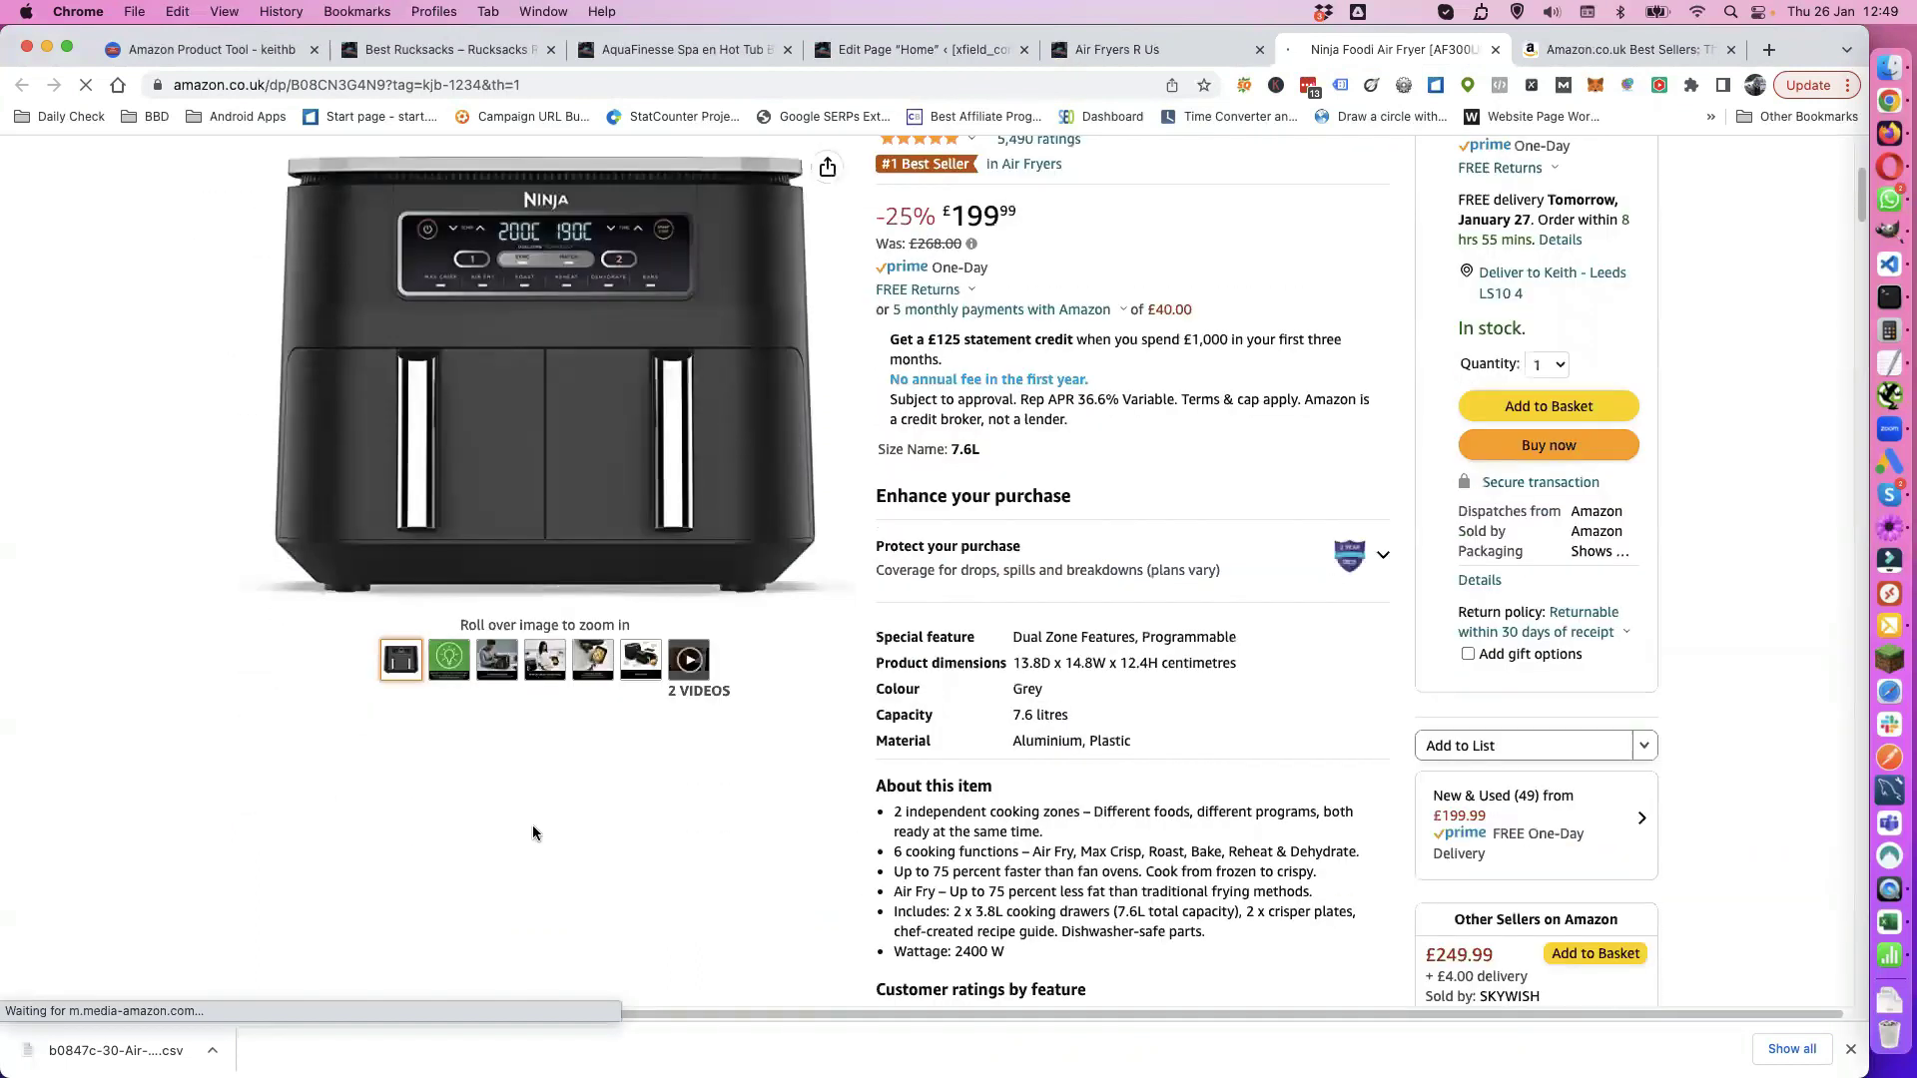
scroll(530, 827, up, 5)
drag(420, 84, 481, 84)
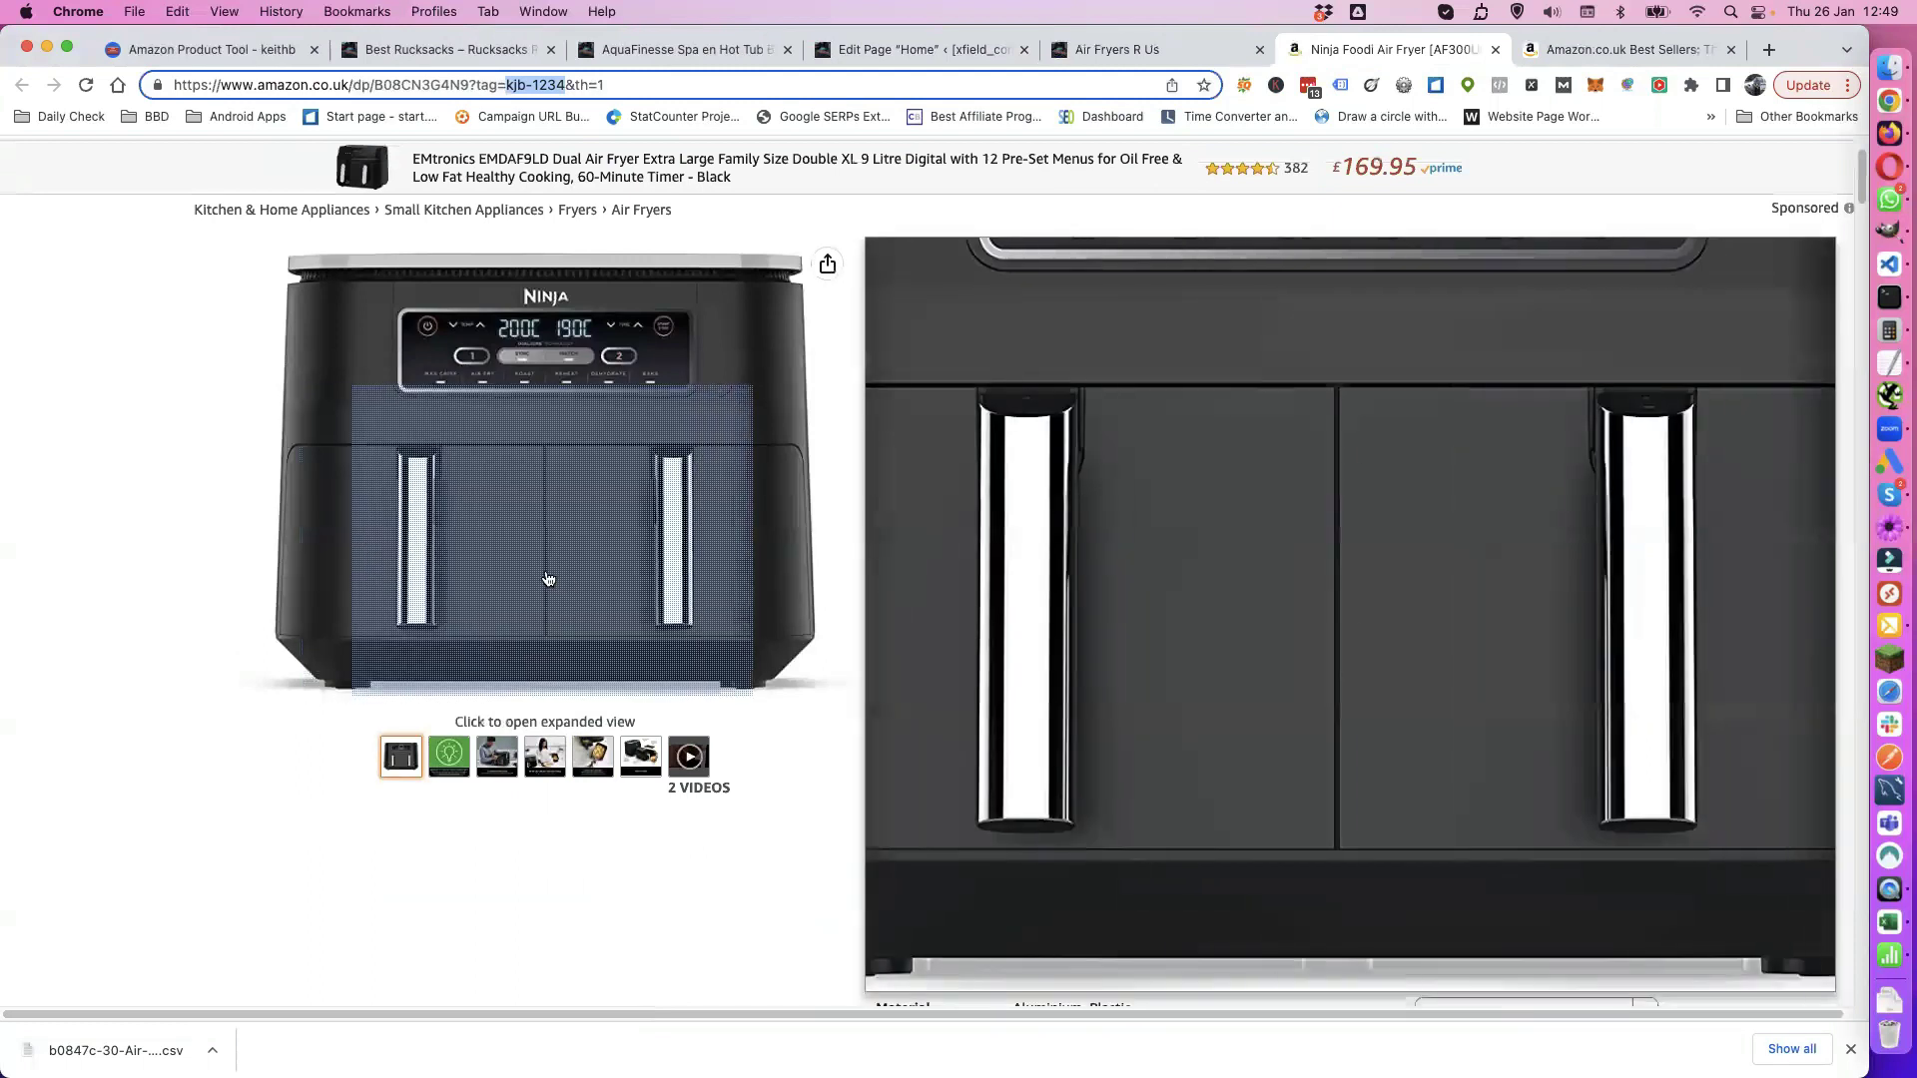
scroll(188, 858, up, 2)
scroll(188, 857, up, 1)
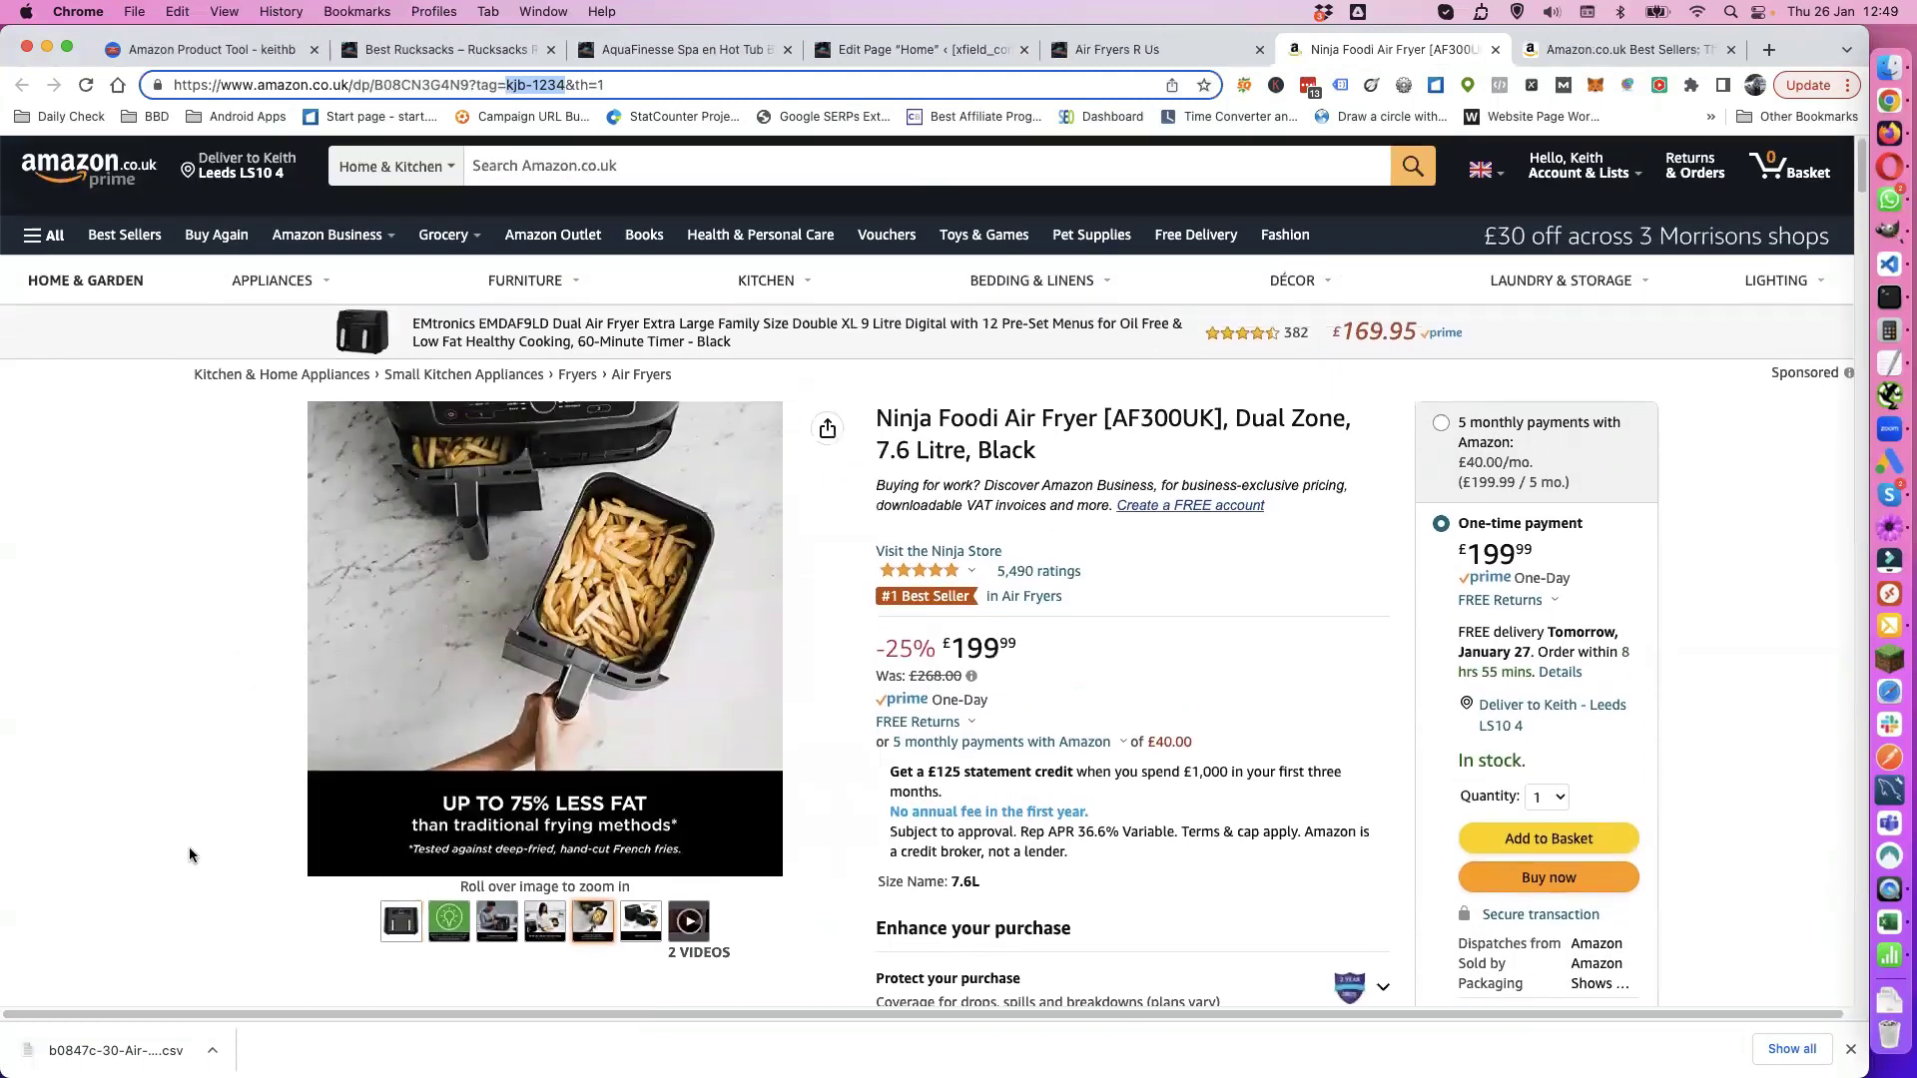
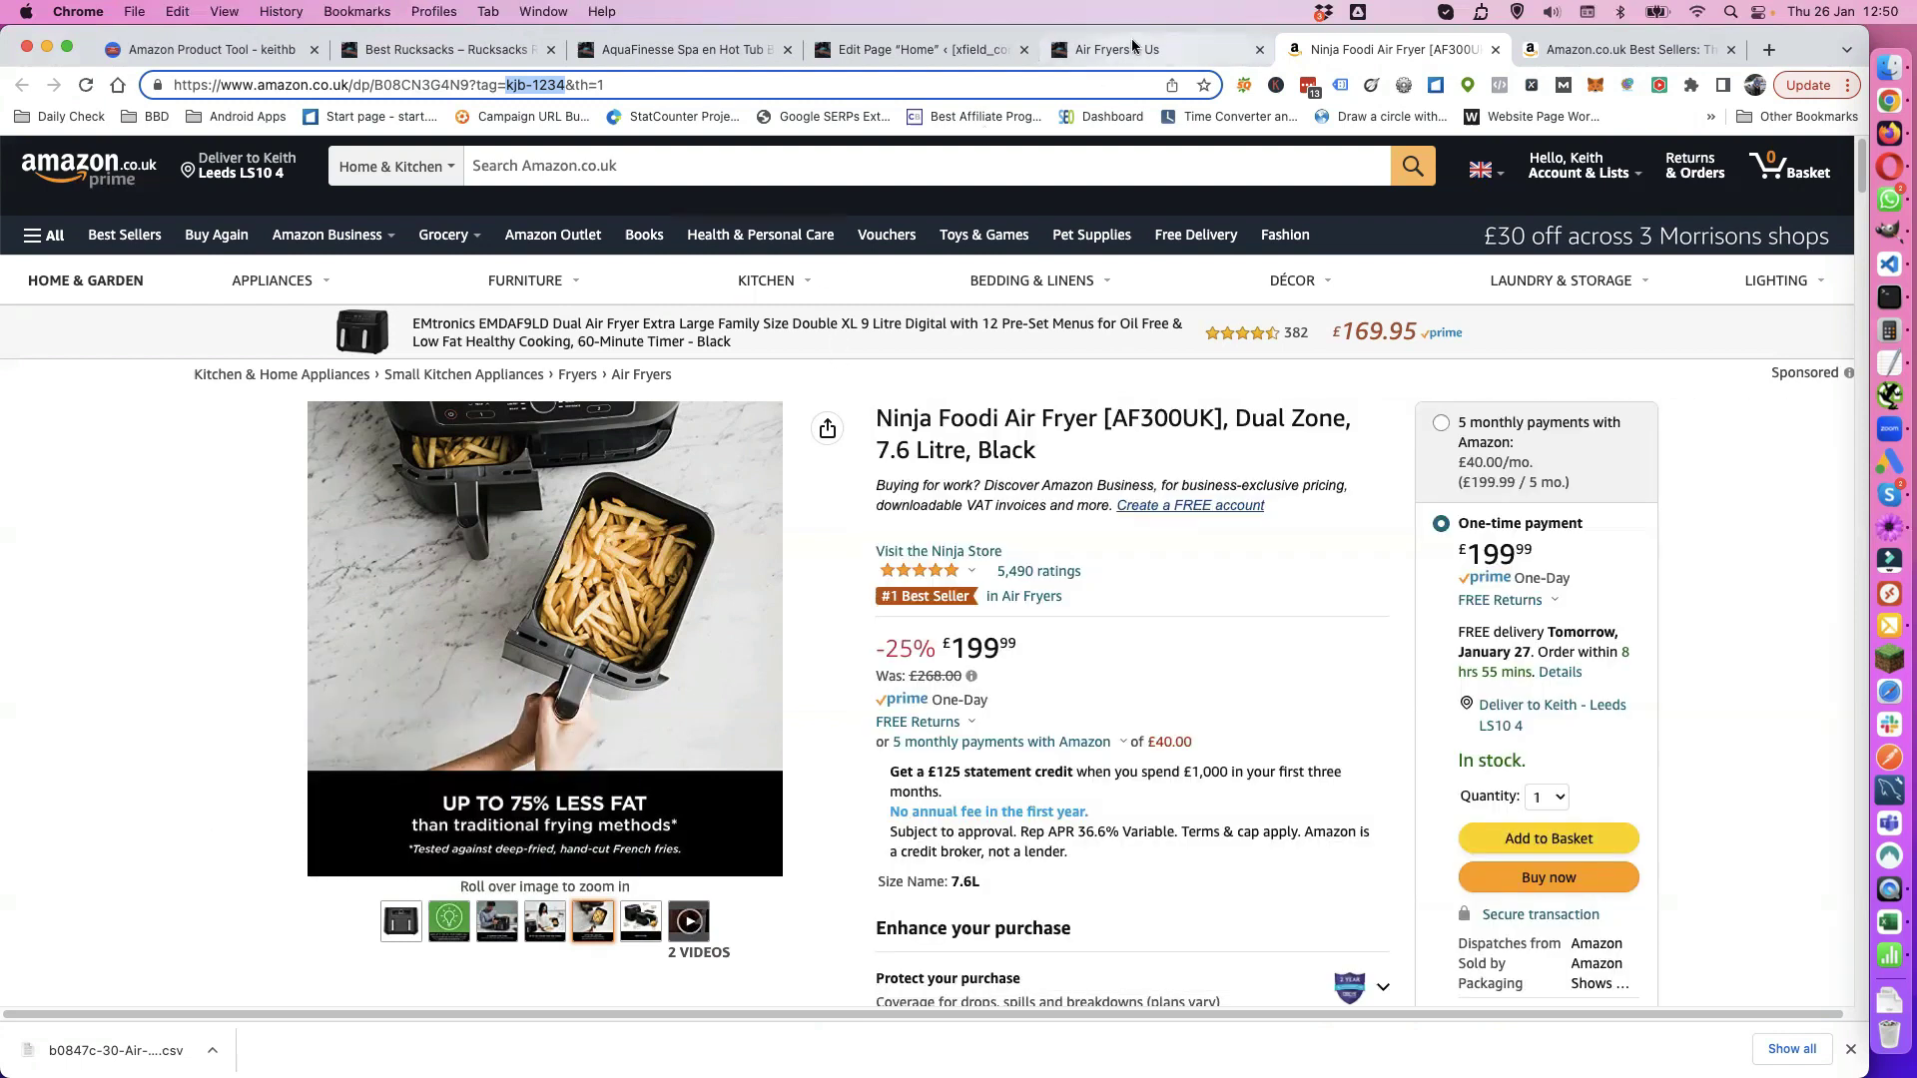
Step: Return to the live Air Fryers R Us home page and review its header banner, headings and first product details
click(1131, 48)
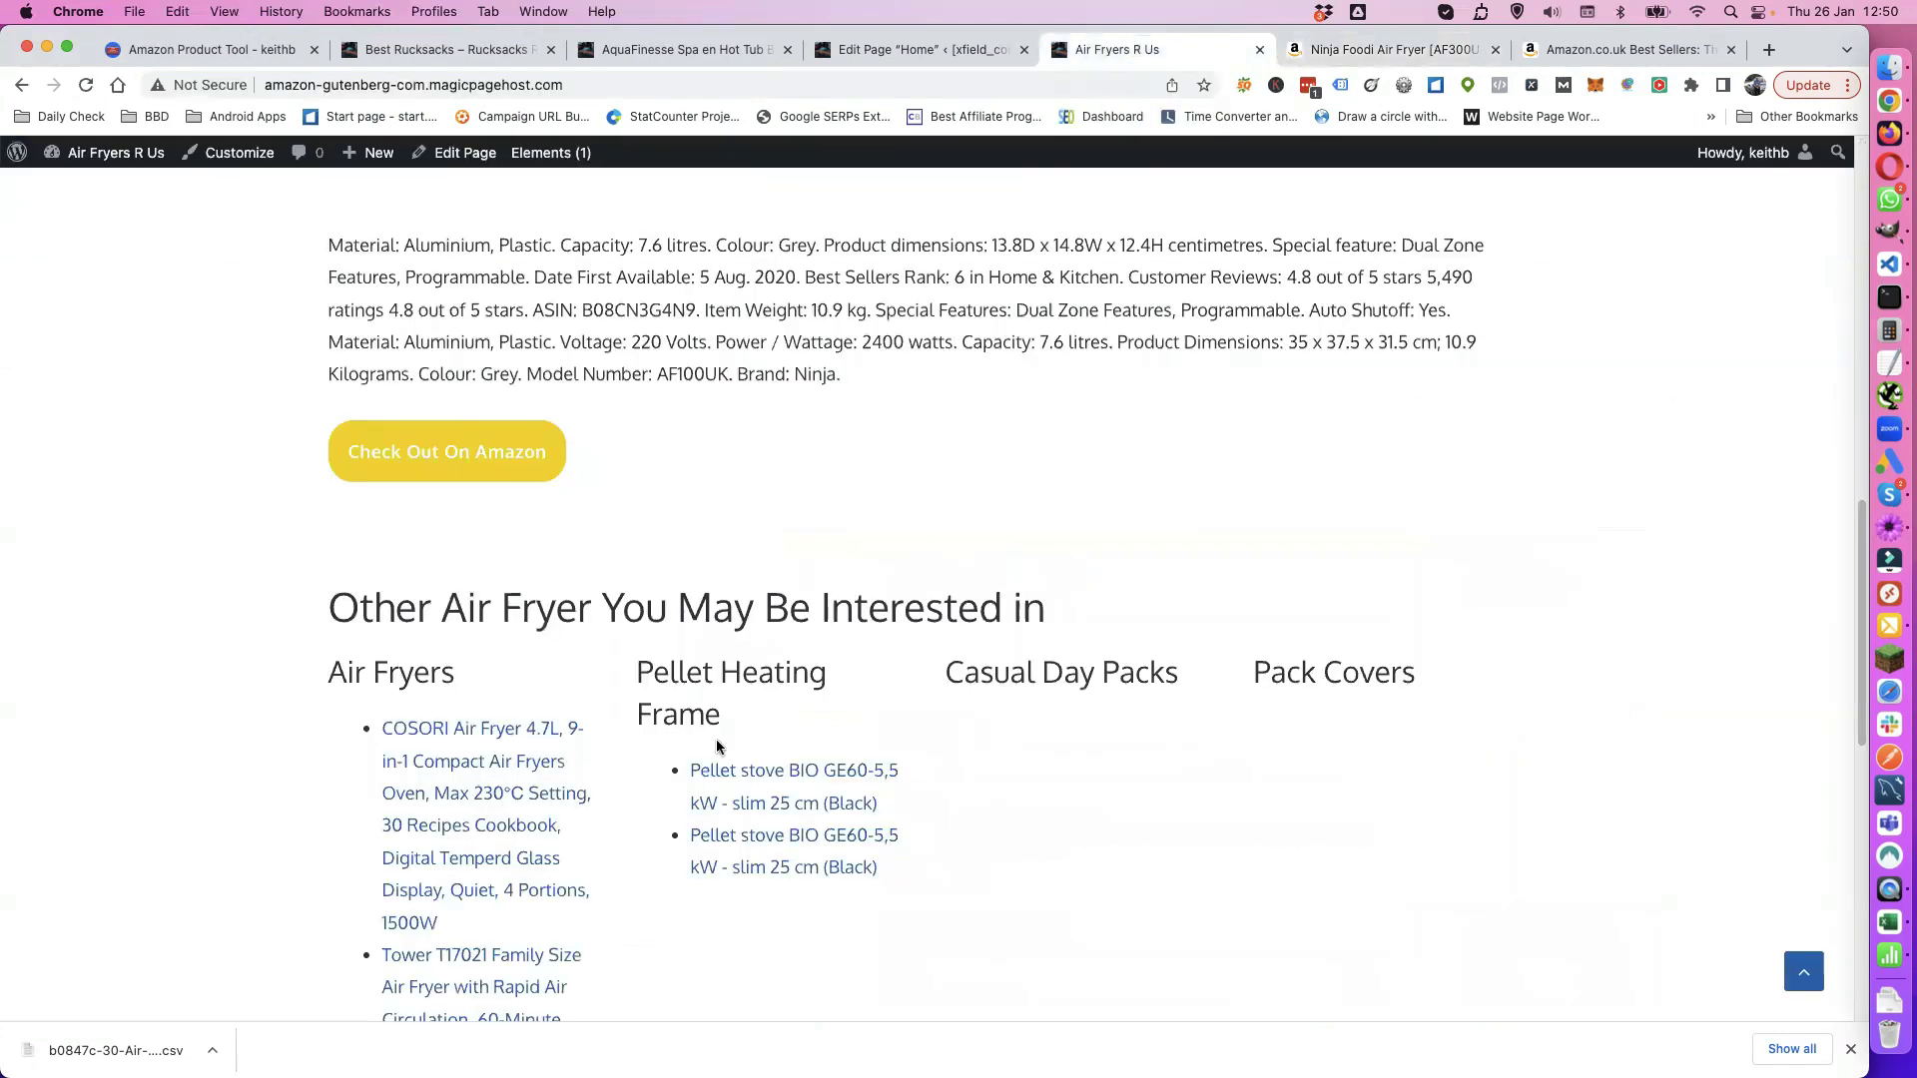
scroll(708, 754, up, 3)
scroll(701, 769, up, 4)
scroll(709, 759, up, 5)
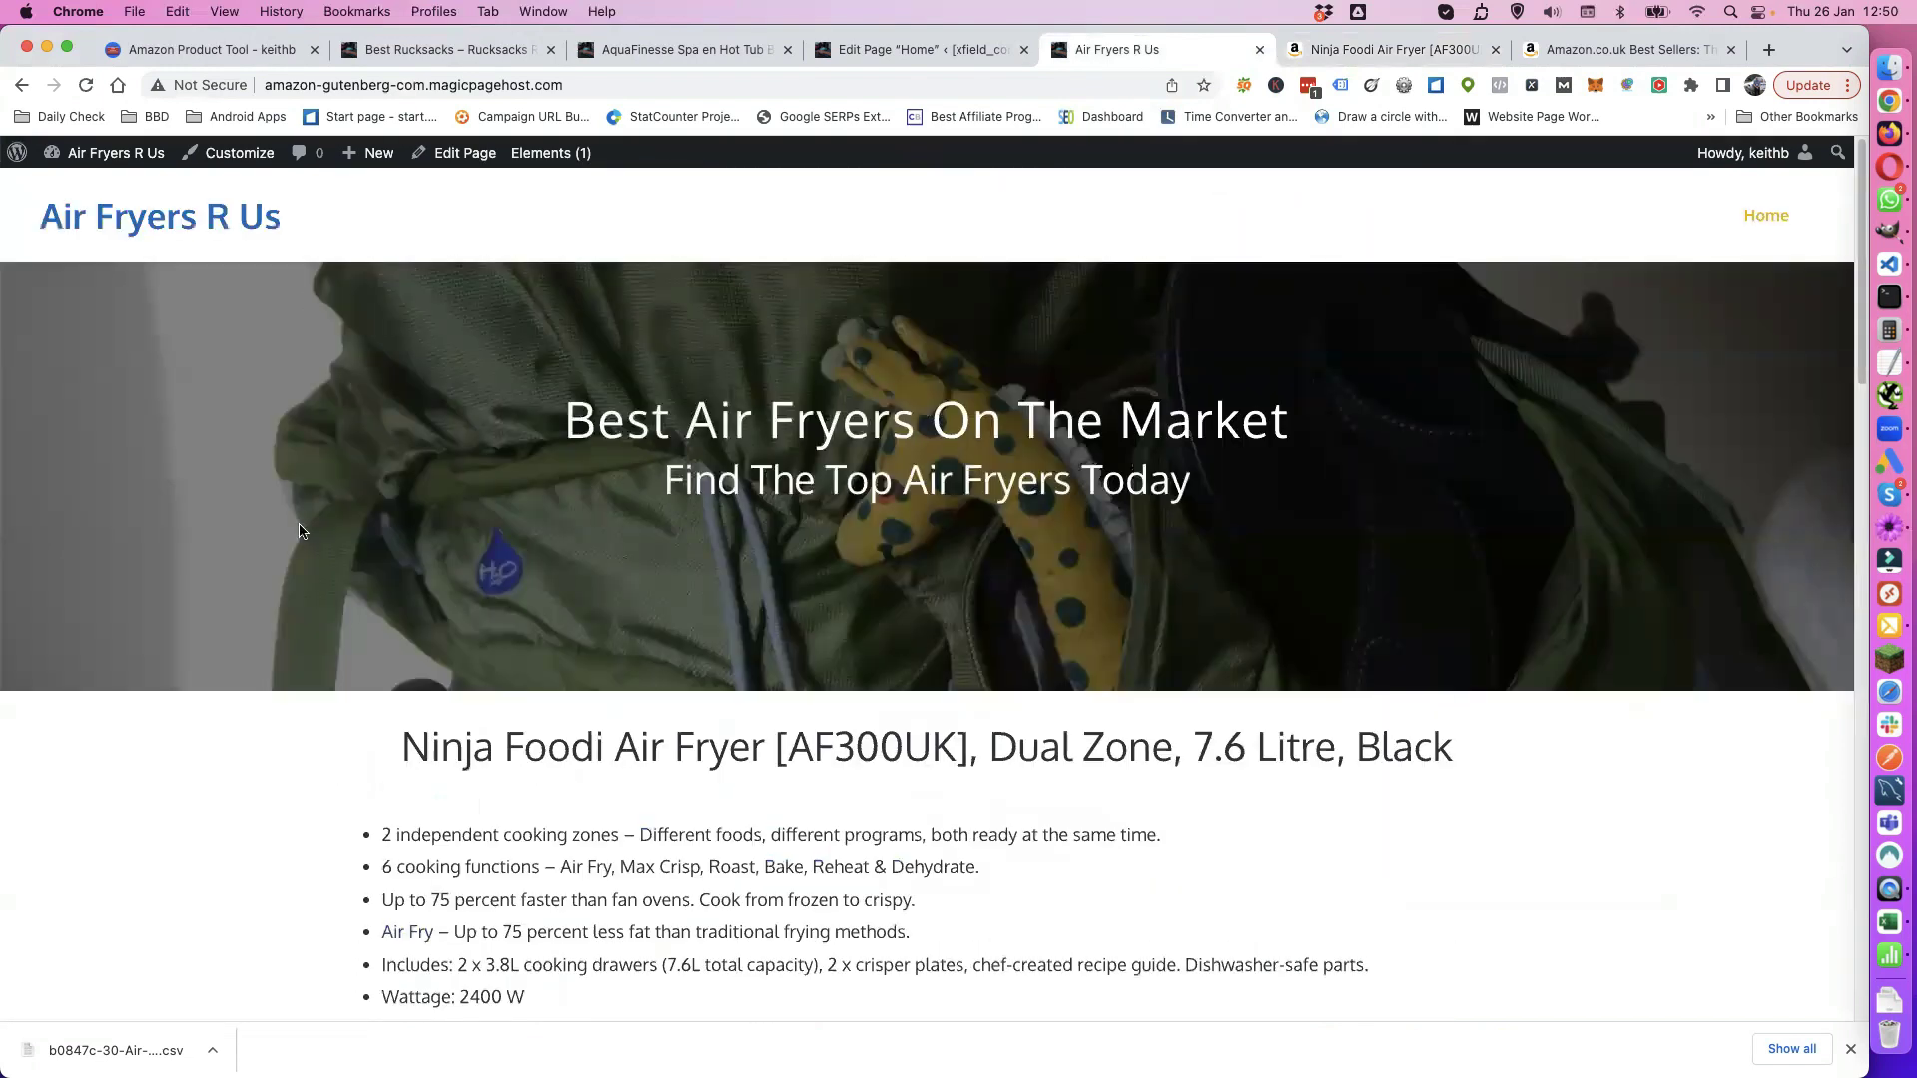
scroll(299, 522, down, 2)
scroll(296, 527, up, 2)
scroll(719, 430, down, 1)
scroll(709, 432, up, 1)
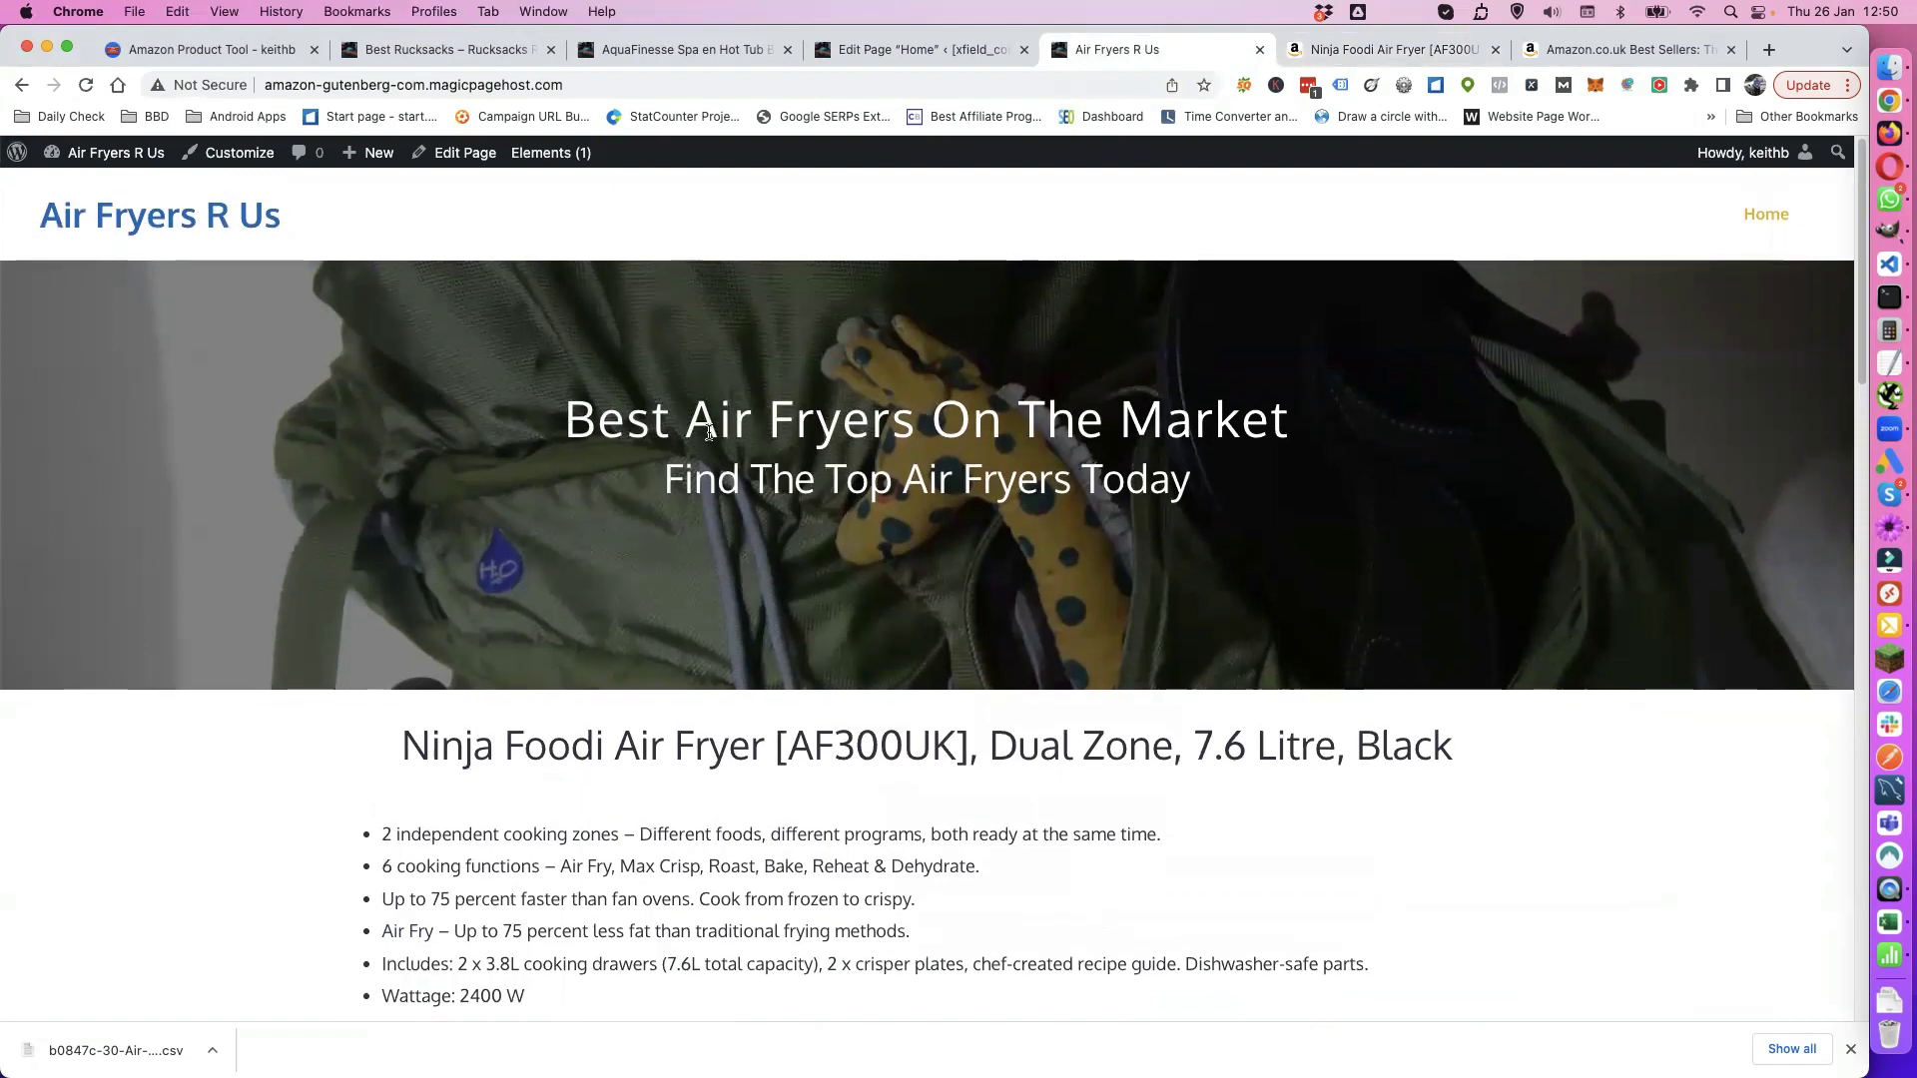